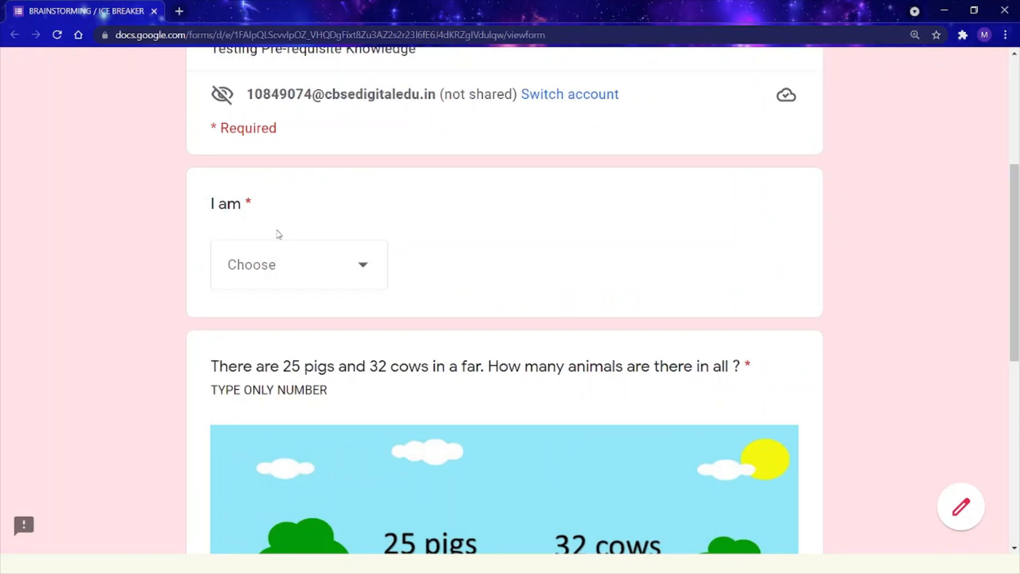
{"action": "key", "text": "alt+Tab"}
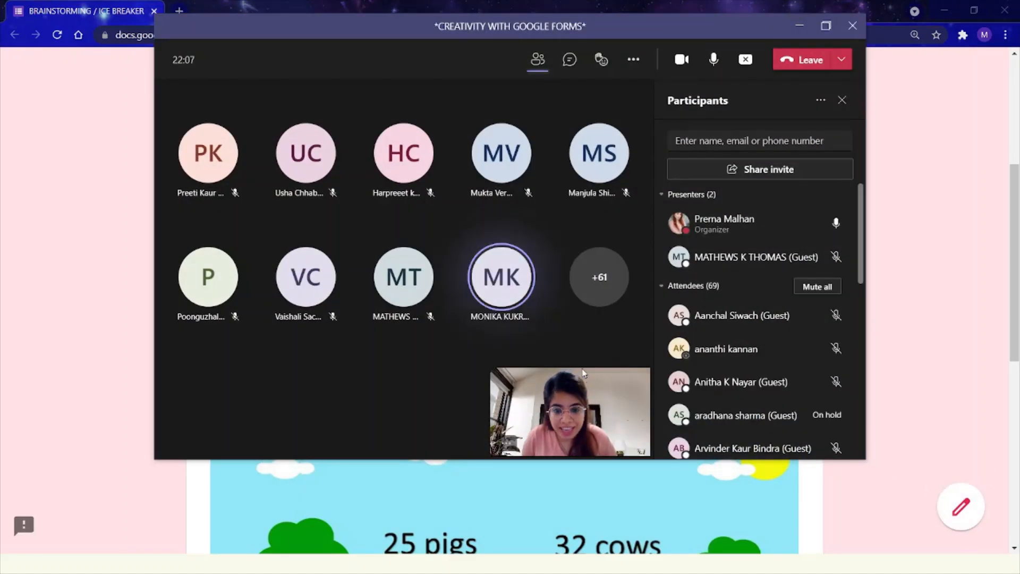
{"action": "left_click", "coordinate": [799, 26]}
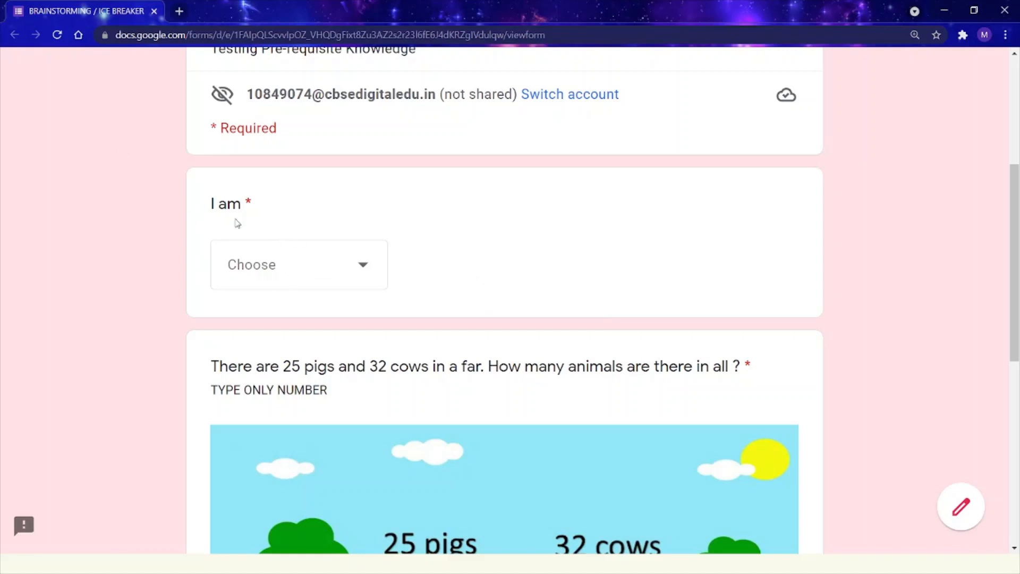
- Look through the student names offered by the "I am" question and close the list without choosing one
{"action": "left_click", "coordinate": [330, 267]}
{"action": "scroll", "coordinate": [266, 409], "scroll_direction": "down", "scroll_amount": 2}
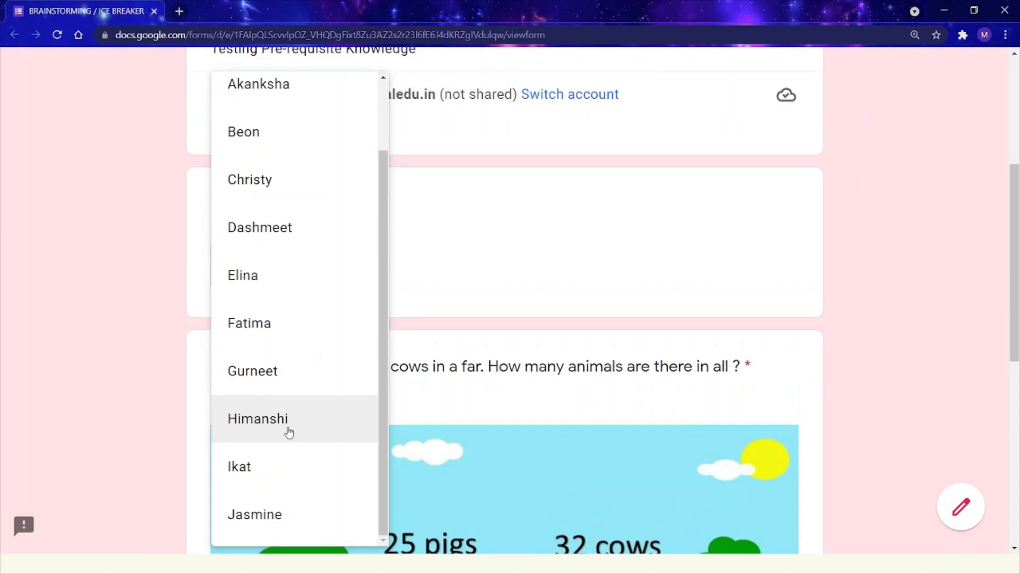
{"action": "scroll", "coordinate": [289, 432], "scroll_direction": "up", "scroll_amount": 2}
{"action": "left_click", "coordinate": [456, 280]}
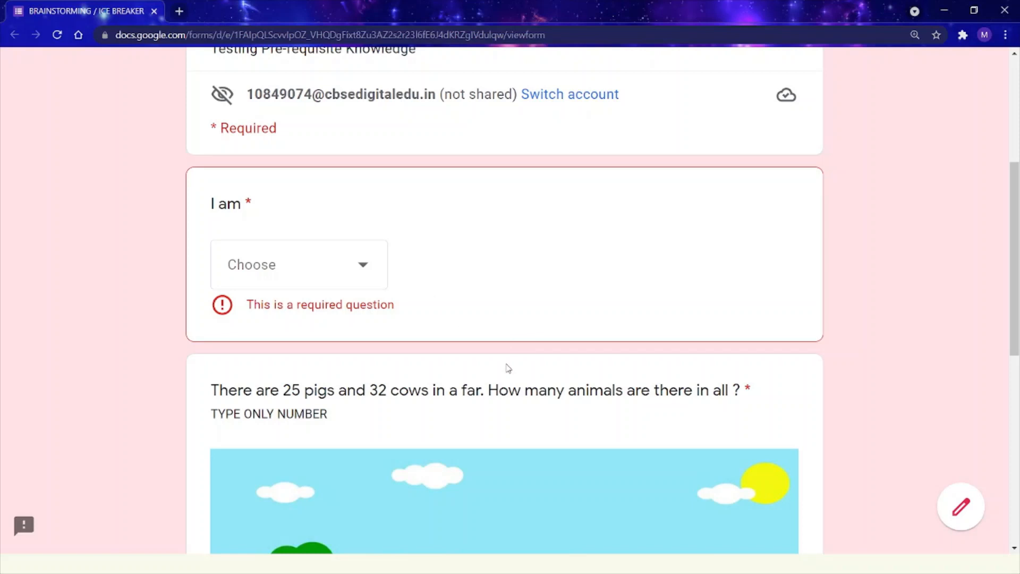
- Enter 15 as a trial answer to the pigs and cows question to test its response validation
{"action": "scroll", "coordinate": [509, 368], "scroll_direction": "down", "scroll_amount": 3}
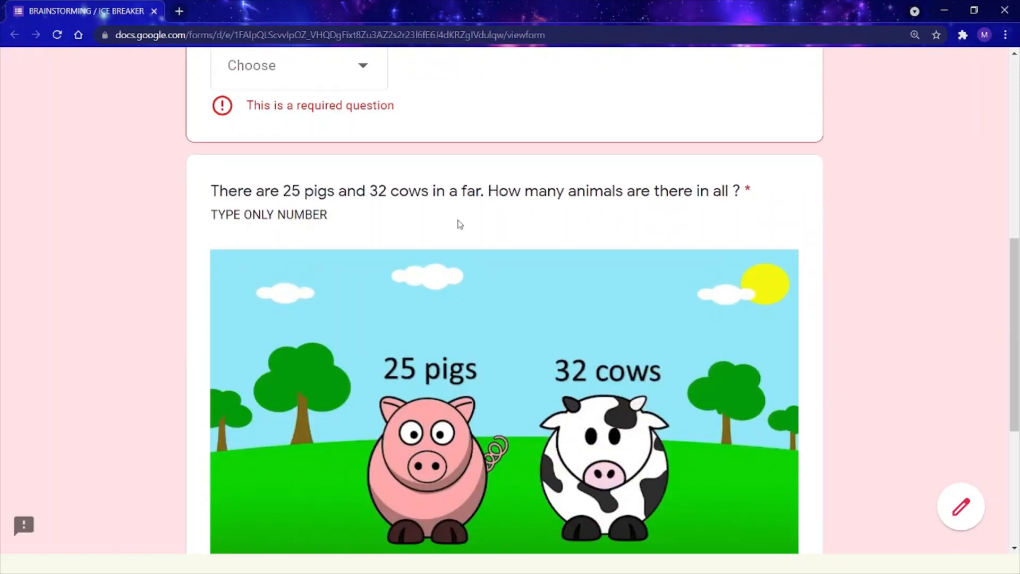
{"action": "double_click", "coordinate": [472, 190]}
{"action": "left_click", "coordinate": [502, 228]}
{"action": "scroll", "coordinate": [576, 270], "scroll_direction": "down", "scroll_amount": 3}
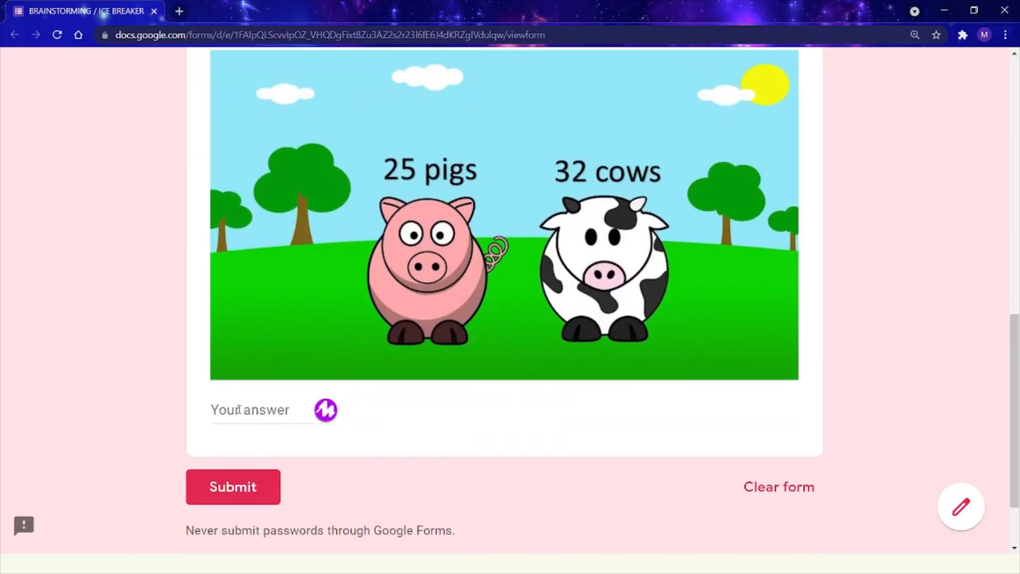
{"action": "left_click", "coordinate": [239, 410]}
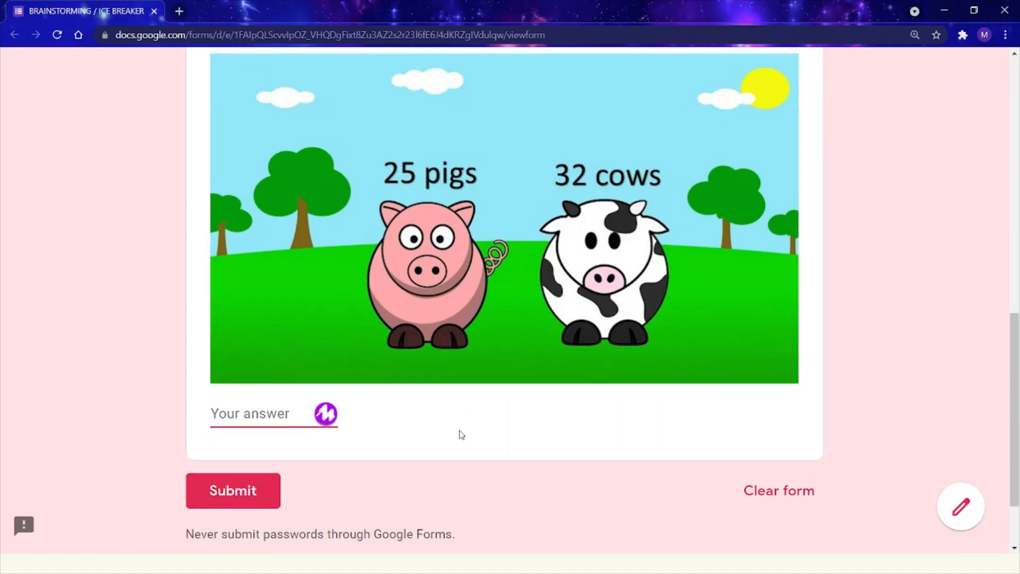
{"action": "scroll", "coordinate": [460, 433], "scroll_direction": "up", "scroll_amount": 1}
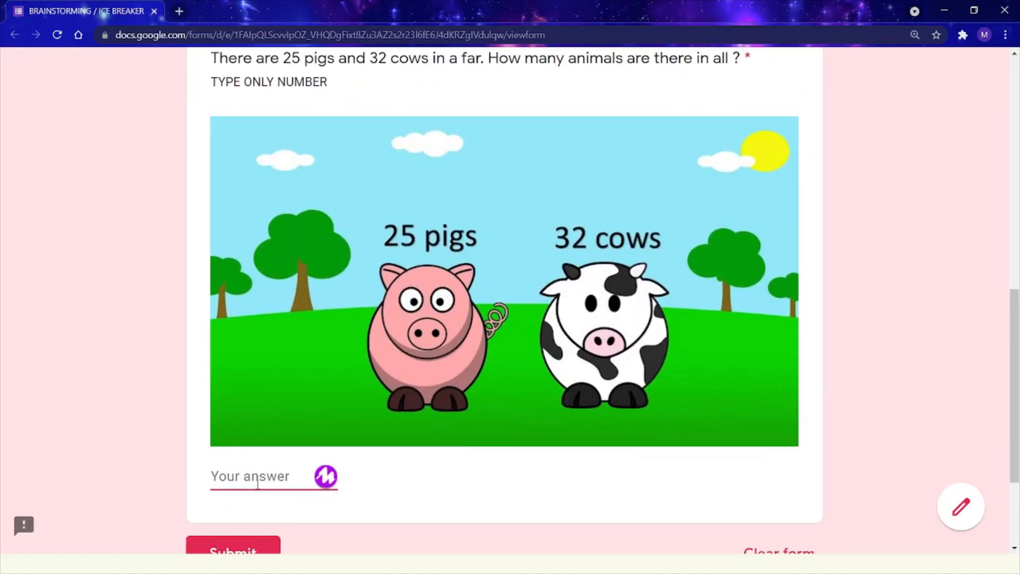
{"action": "type", "text": "55"}
{"action": "key", "text": "BackSpace"}
{"action": "key", "text": "BackSpace"}
{"action": "type", "text": "15"}
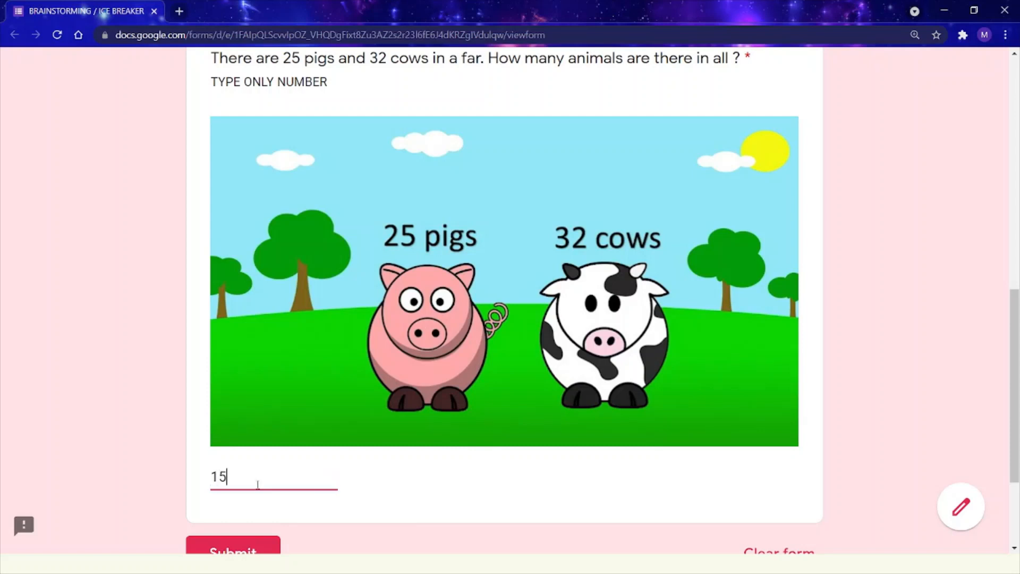
{"action": "scroll", "coordinate": [260, 483], "scroll_direction": "down", "scroll_amount": 2}
{"action": "left_click", "coordinate": [264, 481]}
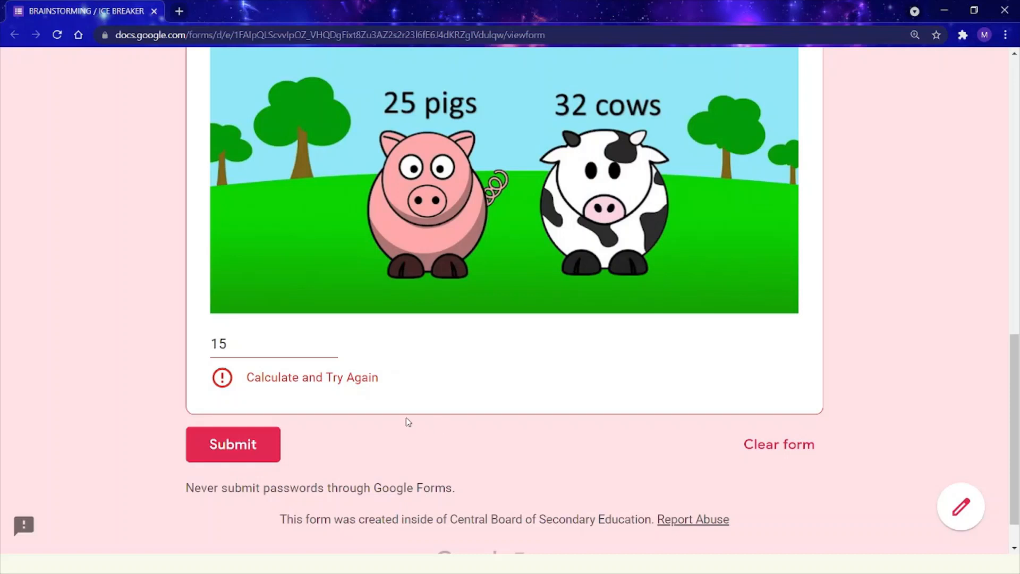
- Replace the answer to the pigs and cows question with 57
{"action": "double_click", "coordinate": [257, 334]}
{"action": "key", "text": "BackSpace"}
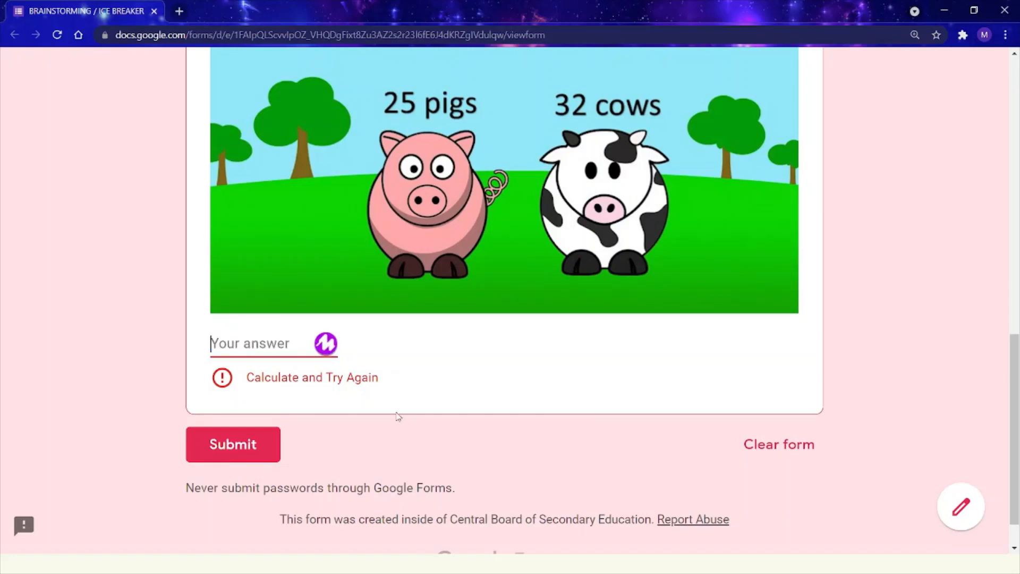
{"action": "scroll", "coordinate": [398, 416], "scroll_direction": "up", "scroll_amount": 5}
{"action": "scroll", "coordinate": [399, 417], "scroll_direction": "down", "scroll_amount": 3}
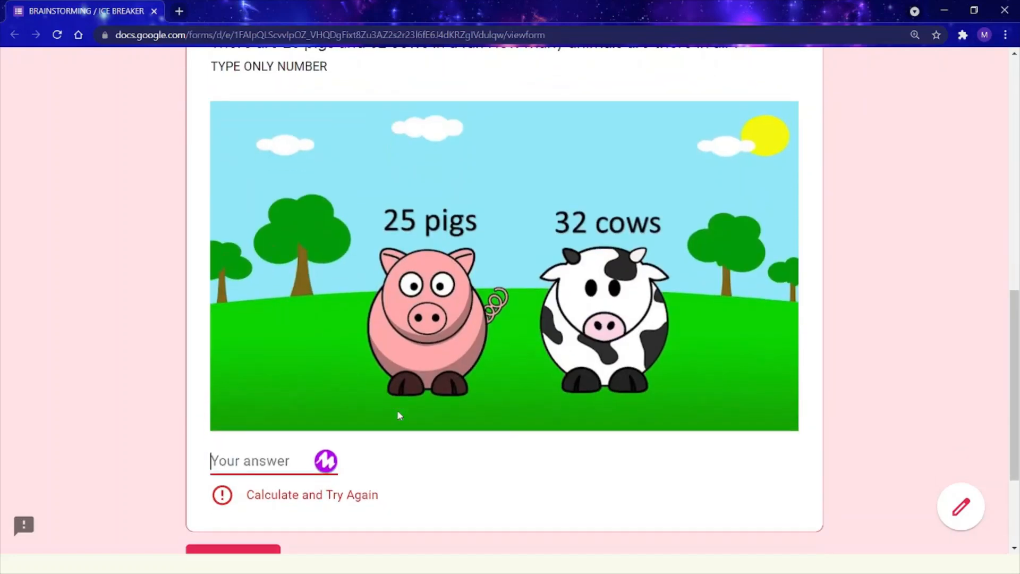
{"action": "scroll", "coordinate": [397, 410], "scroll_direction": "up", "scroll_amount": 3}
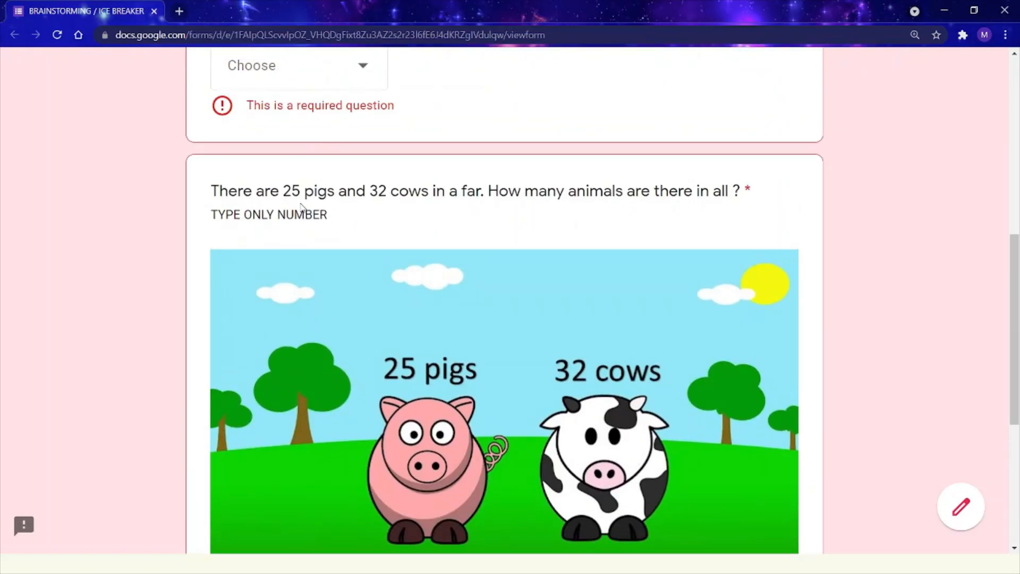
{"action": "scroll", "coordinate": [272, 200], "scroll_direction": "down", "scroll_amount": 4}
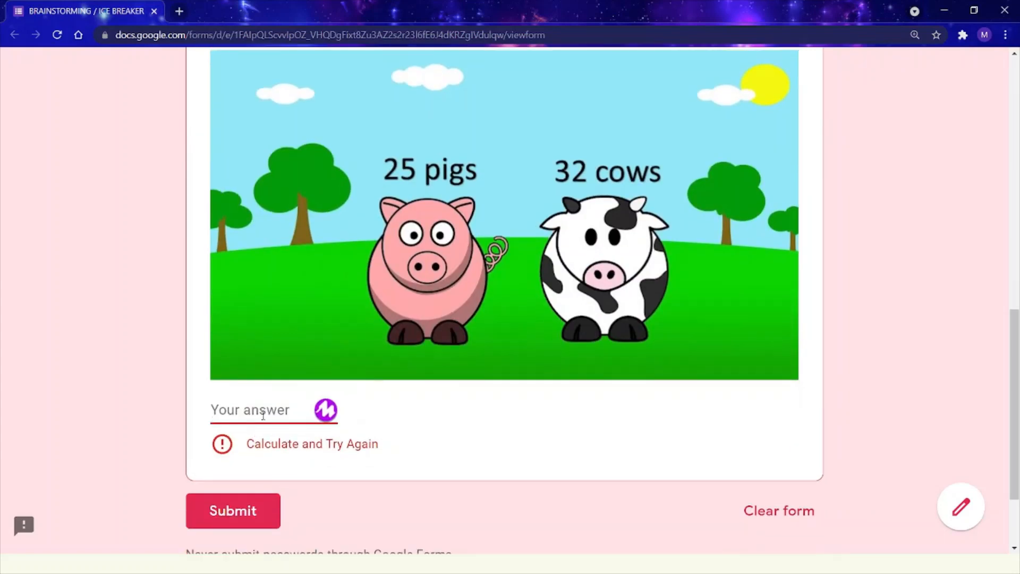
{"action": "scroll", "coordinate": [287, 363], "scroll_direction": "up", "scroll_amount": 3}
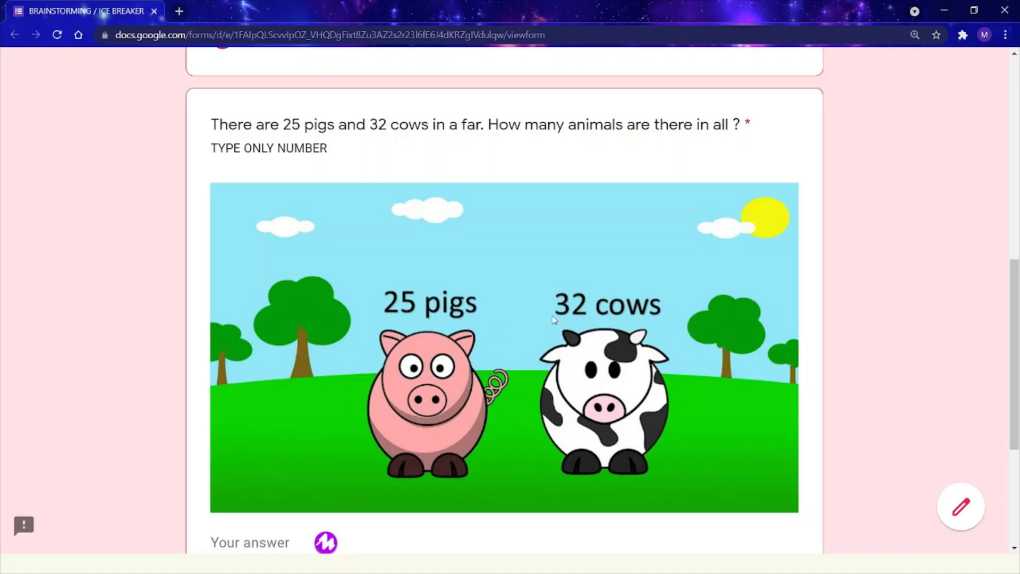
{"action": "scroll", "coordinate": [471, 351], "scroll_direction": "down", "scroll_amount": 3}
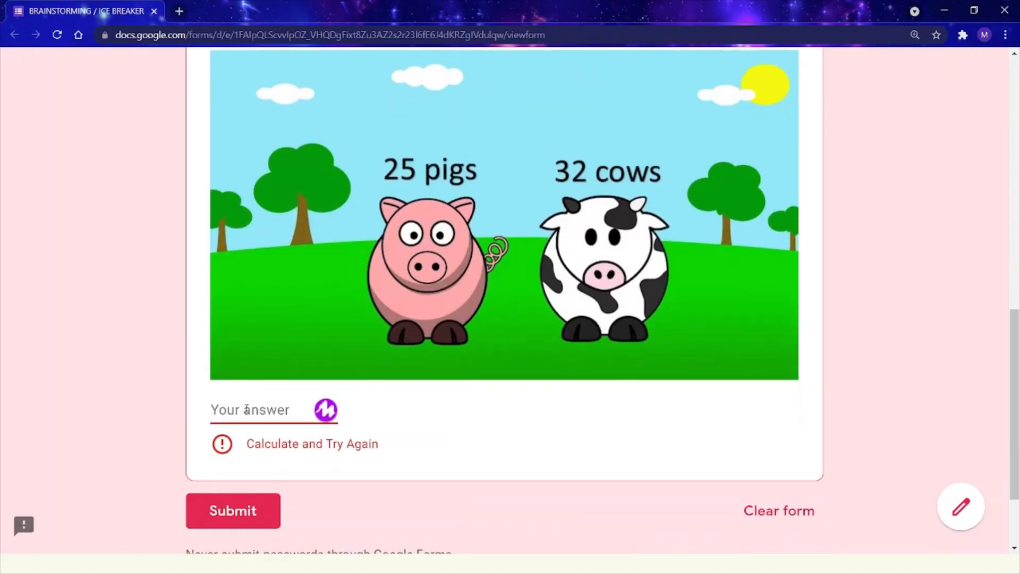
{"action": "type", "text": "57"}
- Recheck the "TYPE ONLY NUMBER" note and try to submit the form with the "I am" question unanswered
{"action": "scroll", "coordinate": [255, 387], "scroll_direction": "up", "scroll_amount": 3}
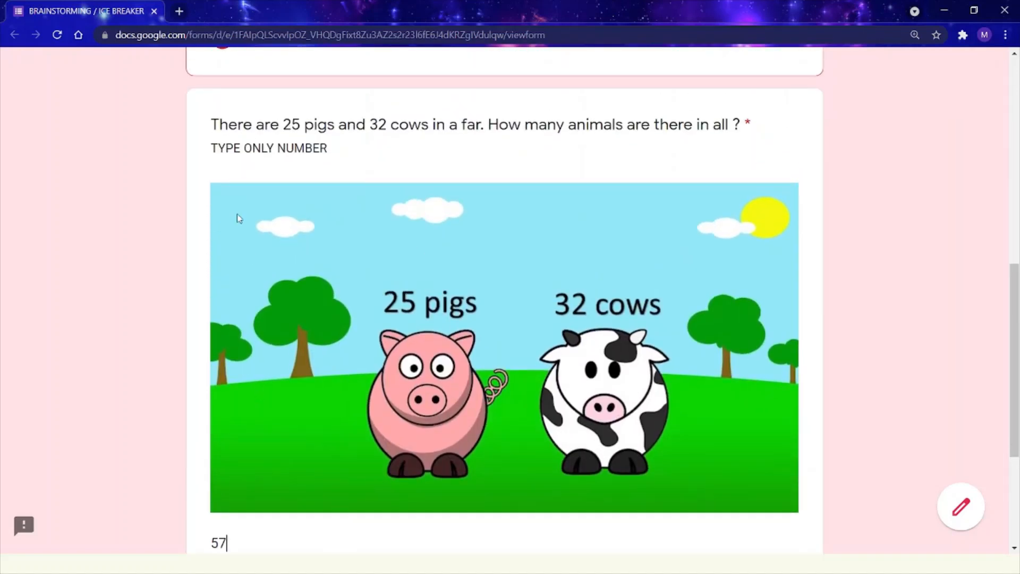
{"action": "left_click_drag", "start_coordinate": [211, 148], "coordinate": [386, 191]}
{"action": "scroll", "coordinate": [387, 213], "scroll_direction": "down", "scroll_amount": 3}
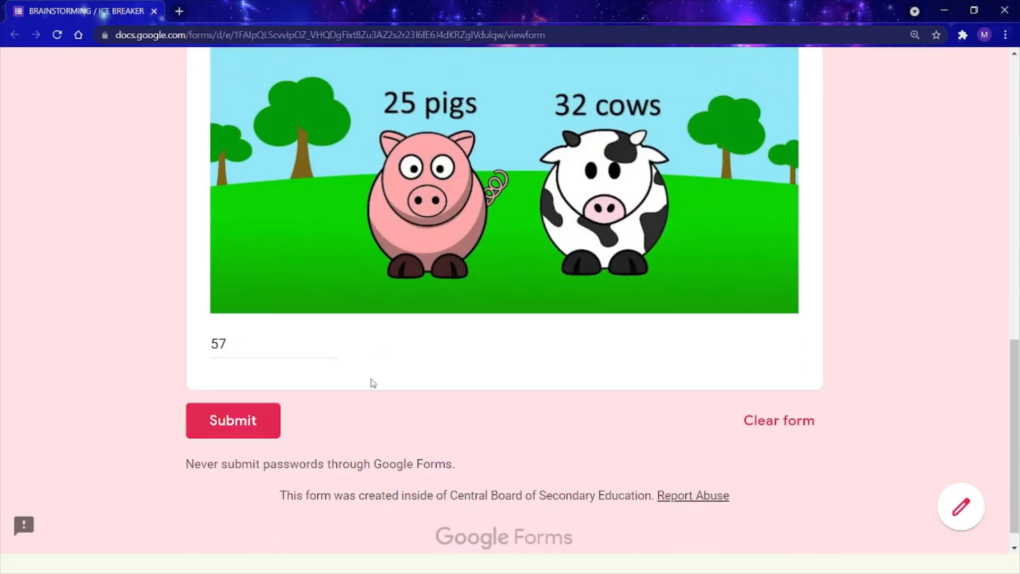
{"action": "left_click", "coordinate": [269, 351]}
{"action": "scroll", "coordinate": [384, 343], "scroll_direction": "up", "scroll_amount": 3}
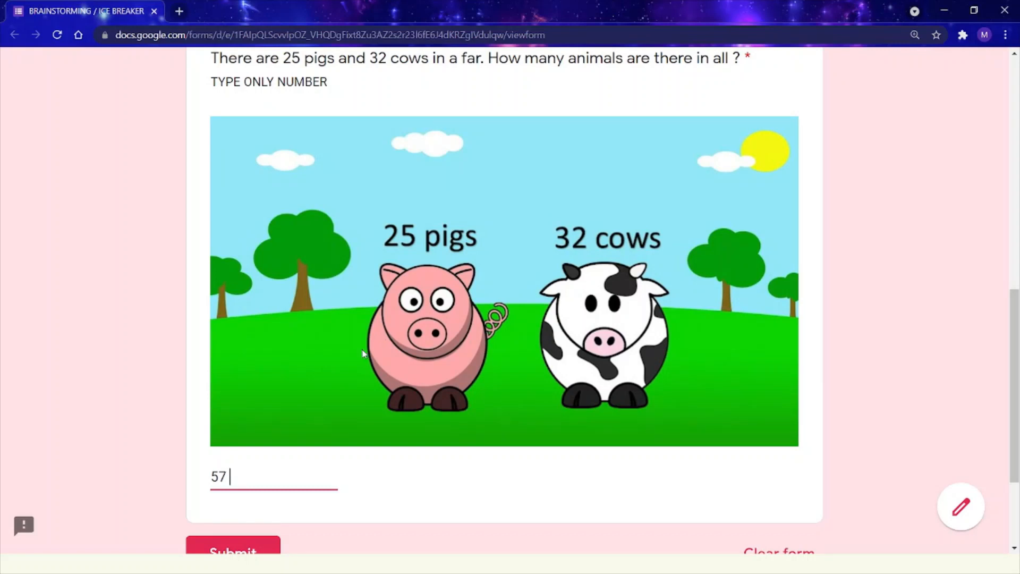
{"action": "scroll", "coordinate": [198, 445], "scroll_direction": "down", "scroll_amount": 2}
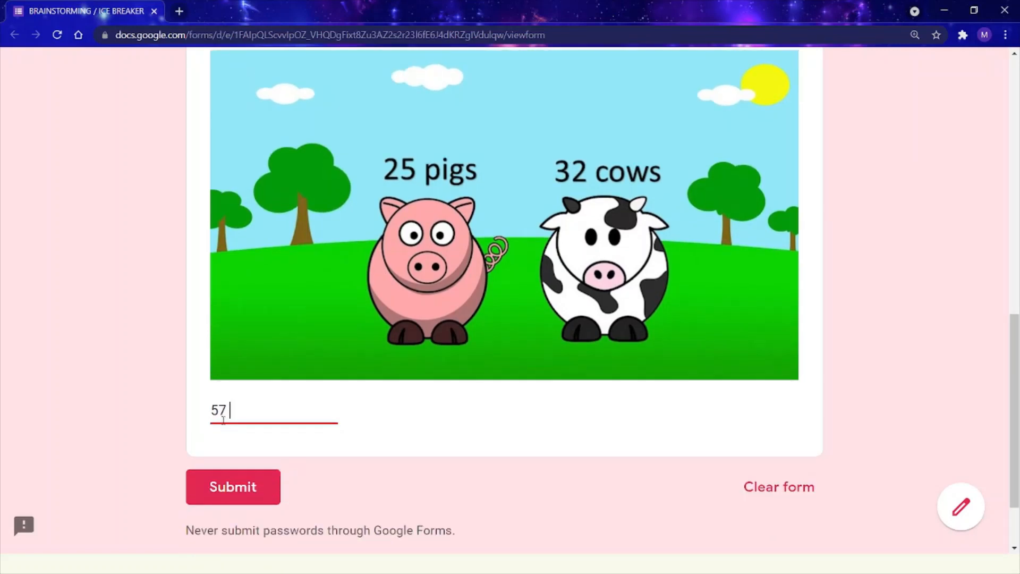
{"action": "left_click", "coordinate": [239, 488]}
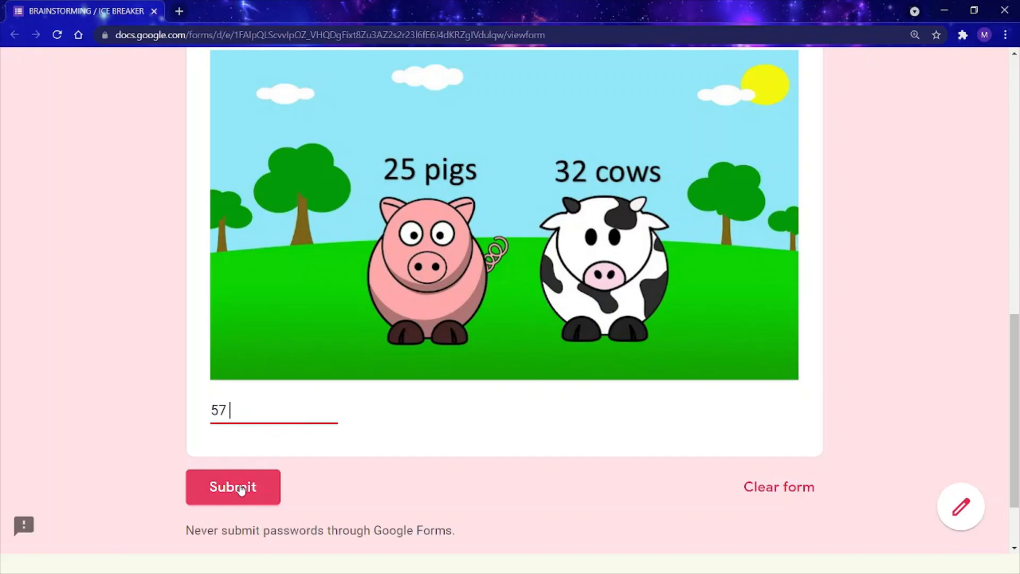
{"action": "scroll", "coordinate": [484, 396], "scroll_direction": "down", "scroll_amount": 8}
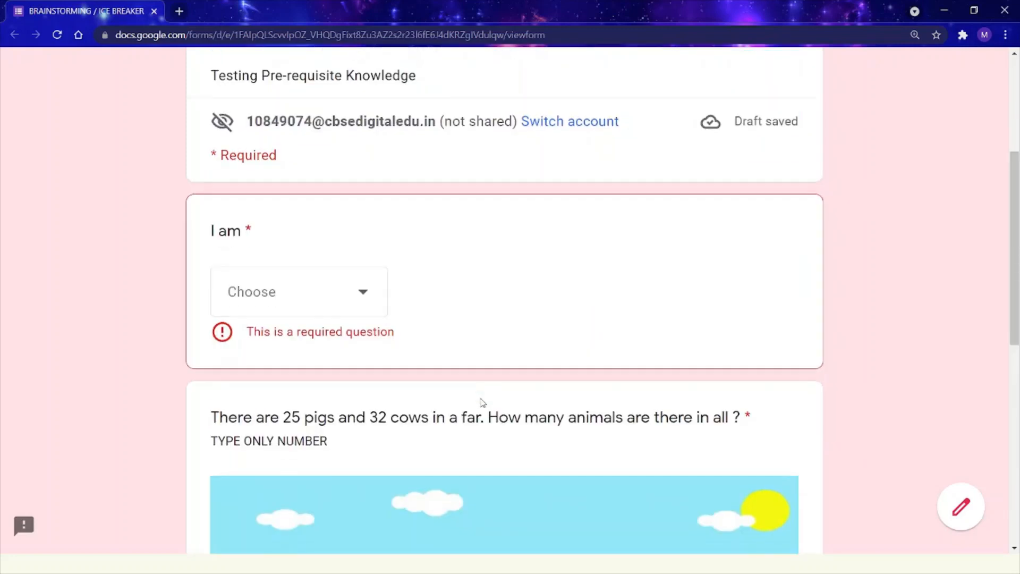
- Choose the fourth student name for the "I am" question and submit the form
{"action": "left_click", "coordinate": [257, 405]}
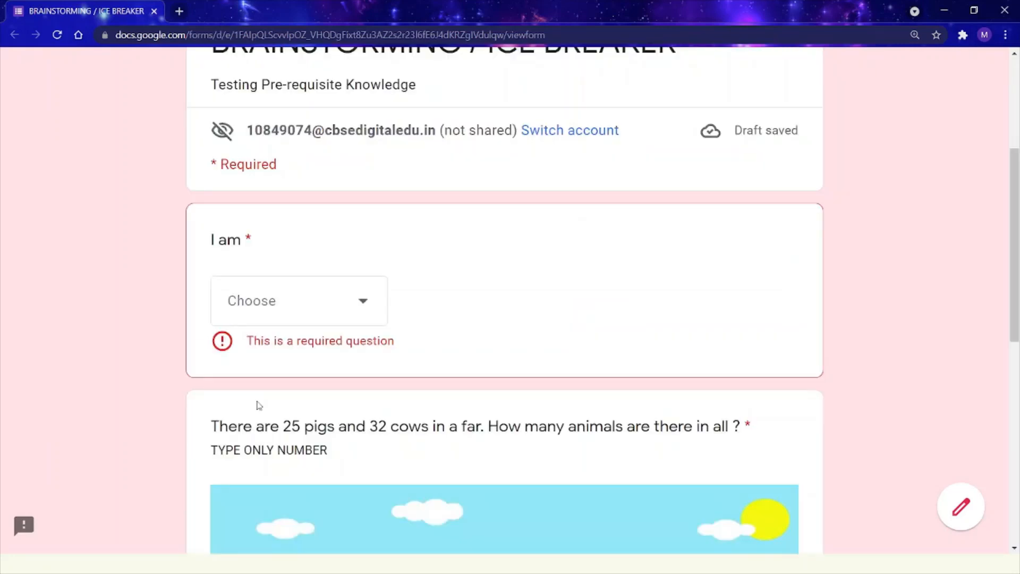
{"action": "left_click", "coordinate": [306, 315]}
{"action": "left_click", "coordinate": [264, 313]}
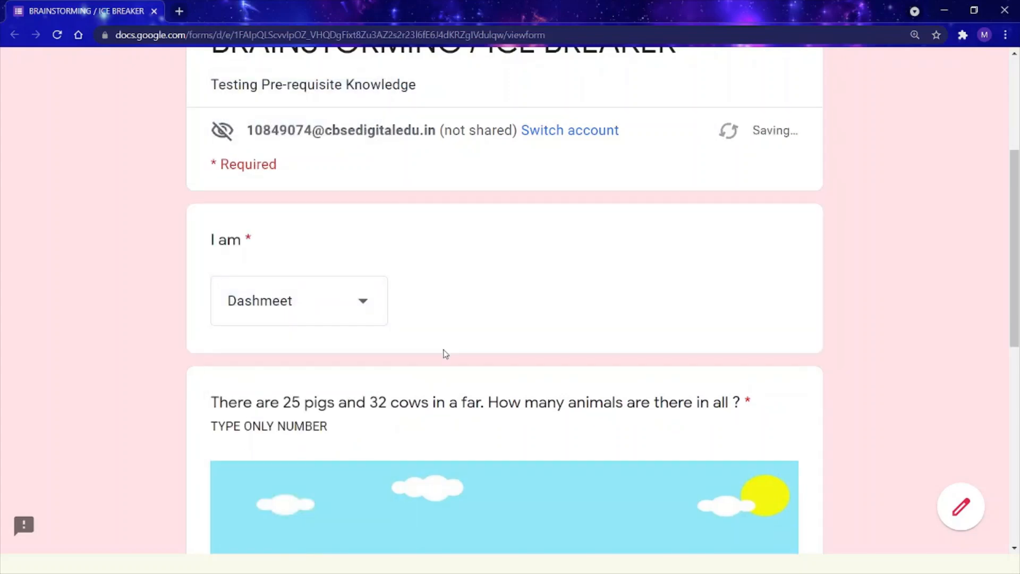
{"action": "scroll", "coordinate": [444, 353], "scroll_direction": "down", "scroll_amount": 8}
{"action": "scroll", "coordinate": [444, 353], "scroll_direction": "up", "scroll_amount": 4}
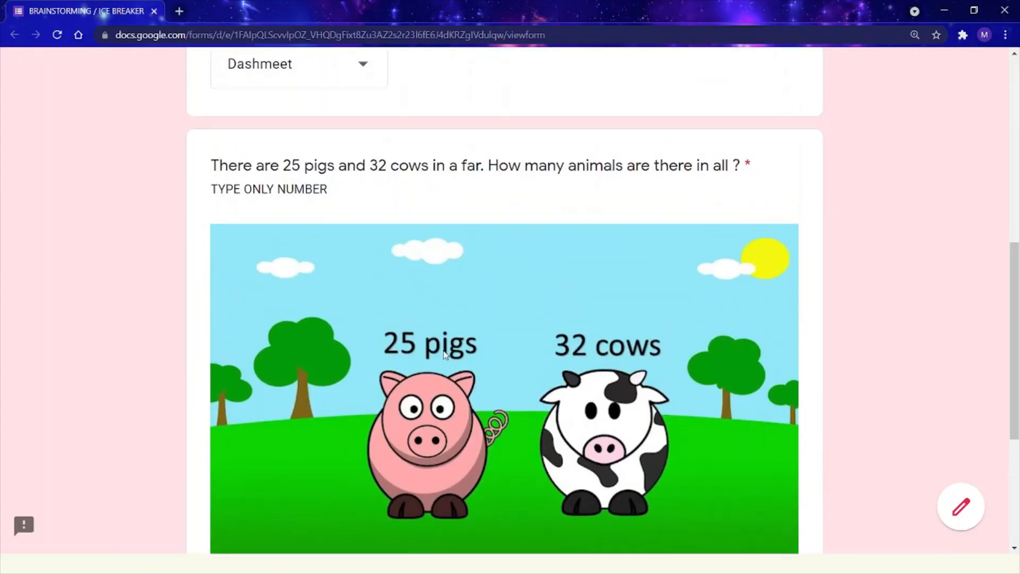
{"action": "scroll", "coordinate": [445, 353], "scroll_direction": "down", "scroll_amount": 5}
{"action": "left_click", "coordinate": [254, 402]}
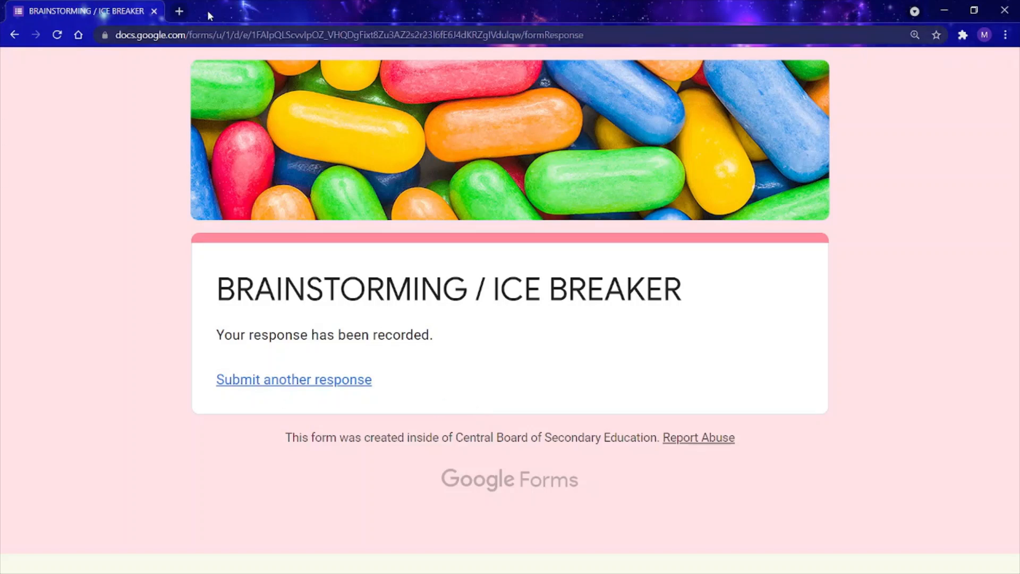
- Create a new blank Google form in a new browser tab
{"action": "left_click", "coordinate": [179, 11]}
{"action": "left_click", "coordinate": [258, 57]}
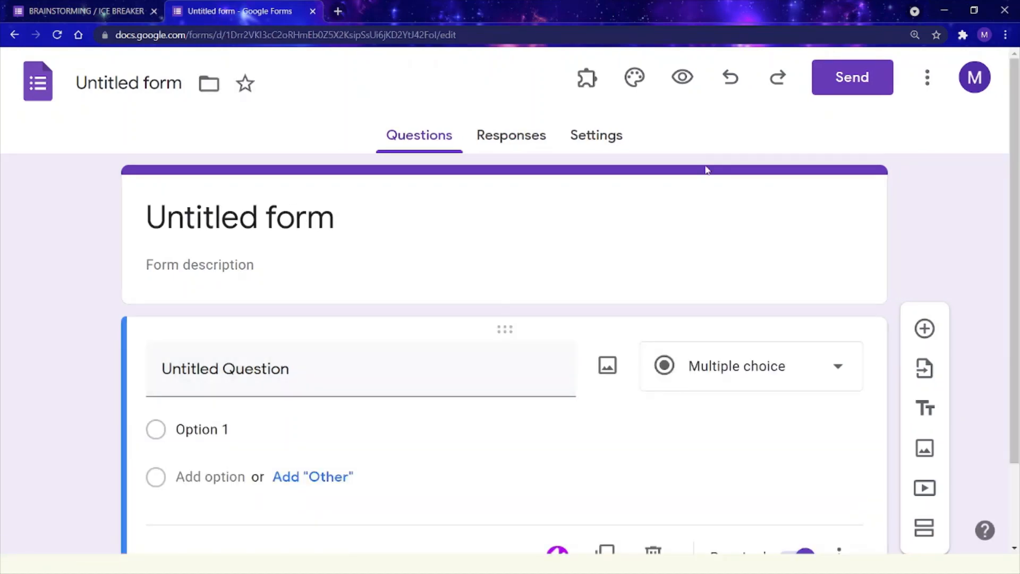
- Exit the slideshow and open the name-list workbook Book2 in Excel from the Google forms folder on the desktop
{"action": "left_click", "coordinate": [944, 11]}
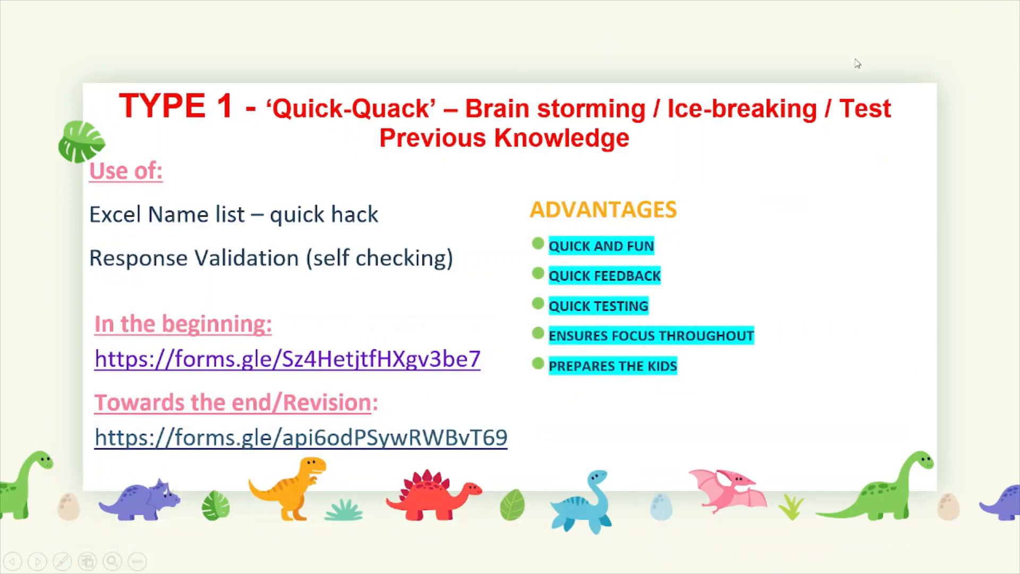
{"action": "key", "text": "Escape"}
{"action": "left_click", "coordinate": [942, 11]}
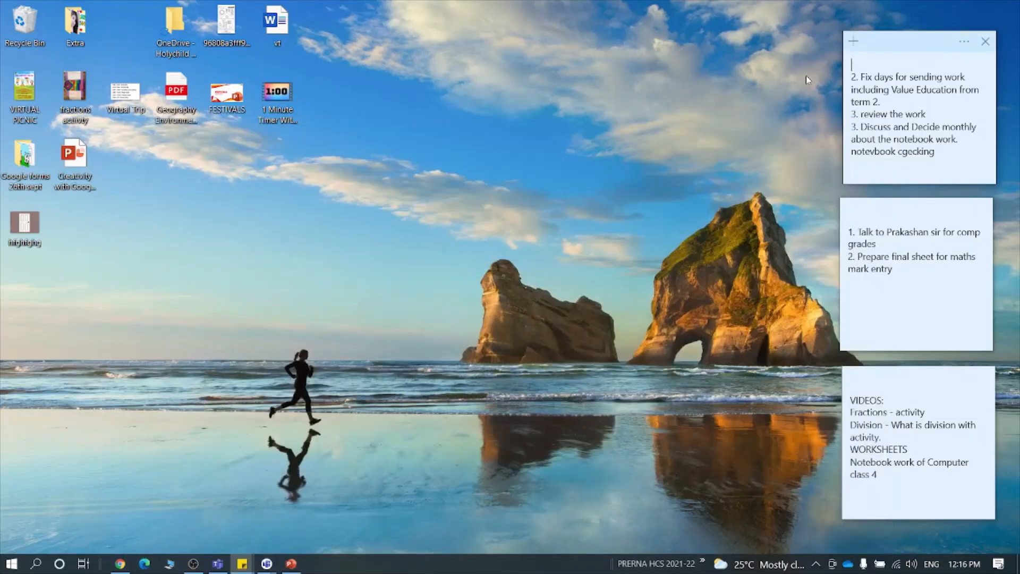
{"action": "double_click", "coordinate": [19, 175]}
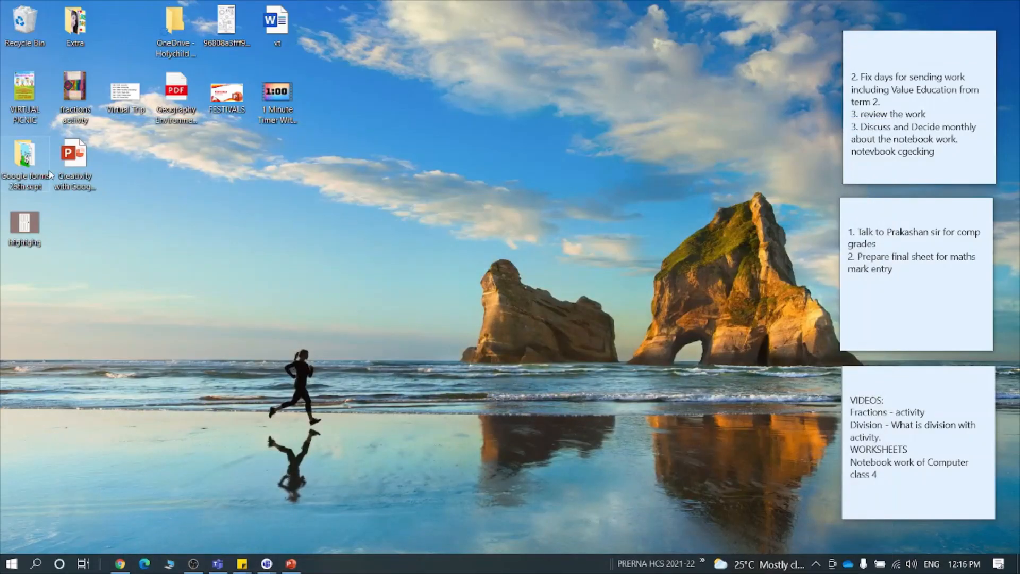
{"action": "double_click", "coordinate": [293, 230]}
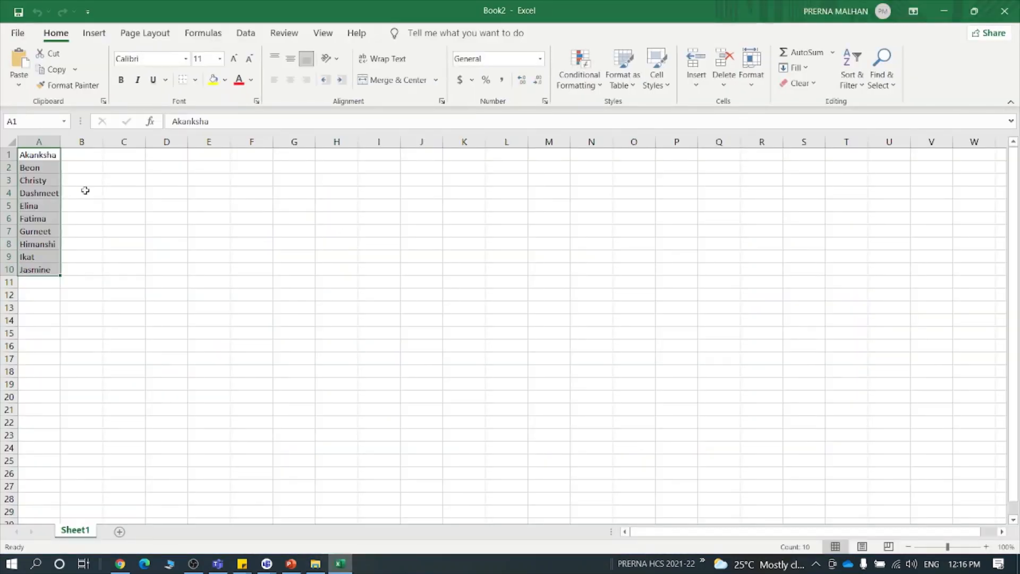
- Enlarge the sheet to 190% and copy the student names in cells A1 to A10
{"action": "left_click", "coordinate": [166, 218]}
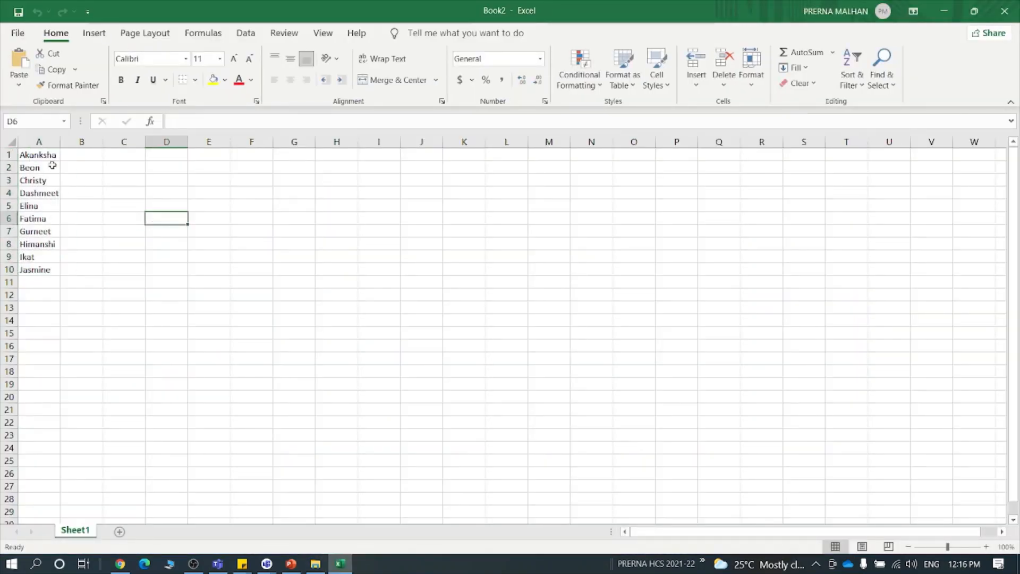
{"action": "scroll", "coordinate": [163, 268], "scroll_direction": "up", "scroll_amount": 6}
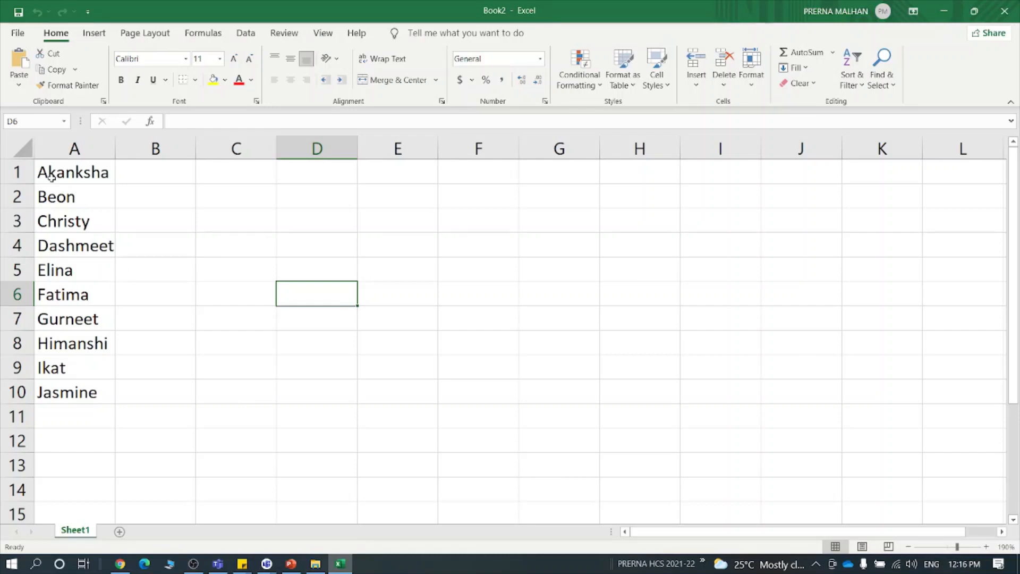
{"action": "left_click_drag", "start_coordinate": [49, 171], "coordinate": [68, 392]}
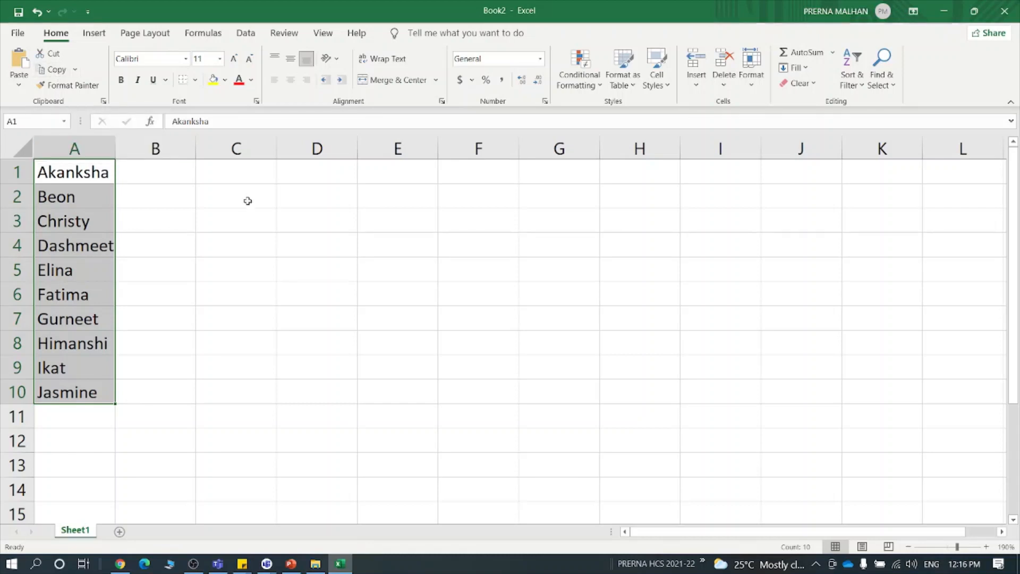
{"action": "key", "text": "ctrl+c"}
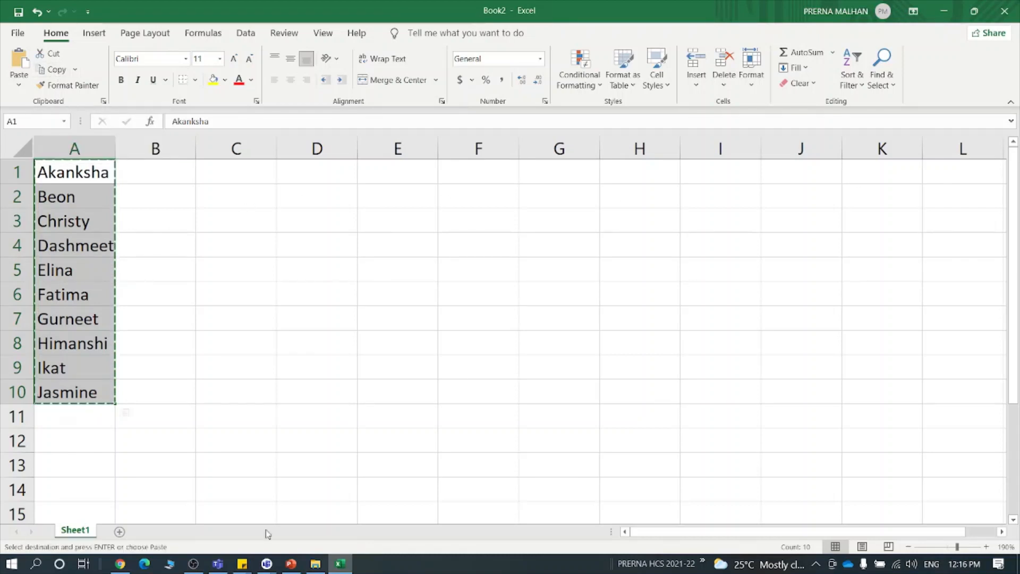
- Switch back to the untitled Google form in Chrome and title its first question "I am"
{"action": "left_click", "coordinate": [121, 566]}
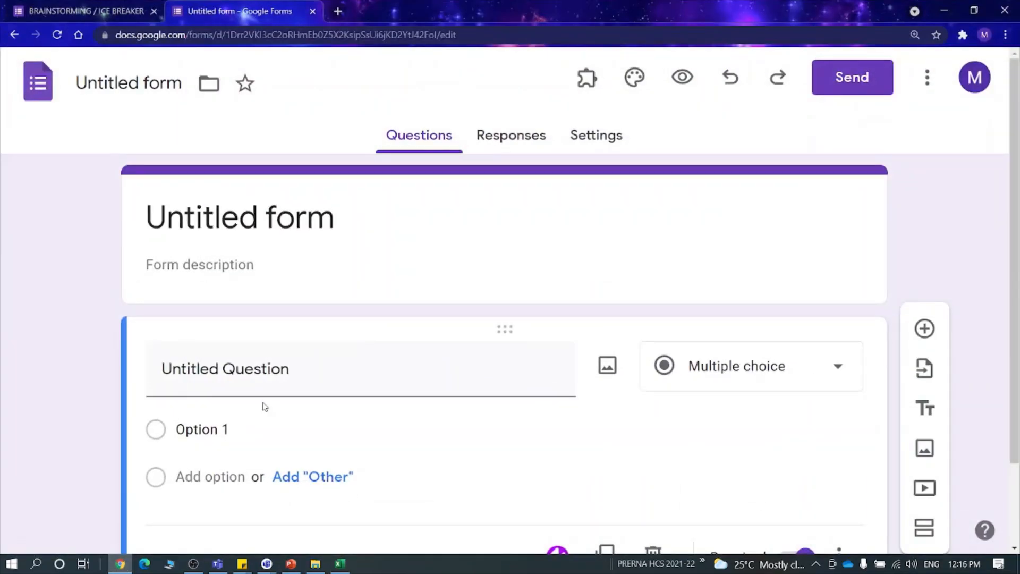
{"action": "left_click", "coordinate": [281, 378]}
{"action": "type", "text": "name"}
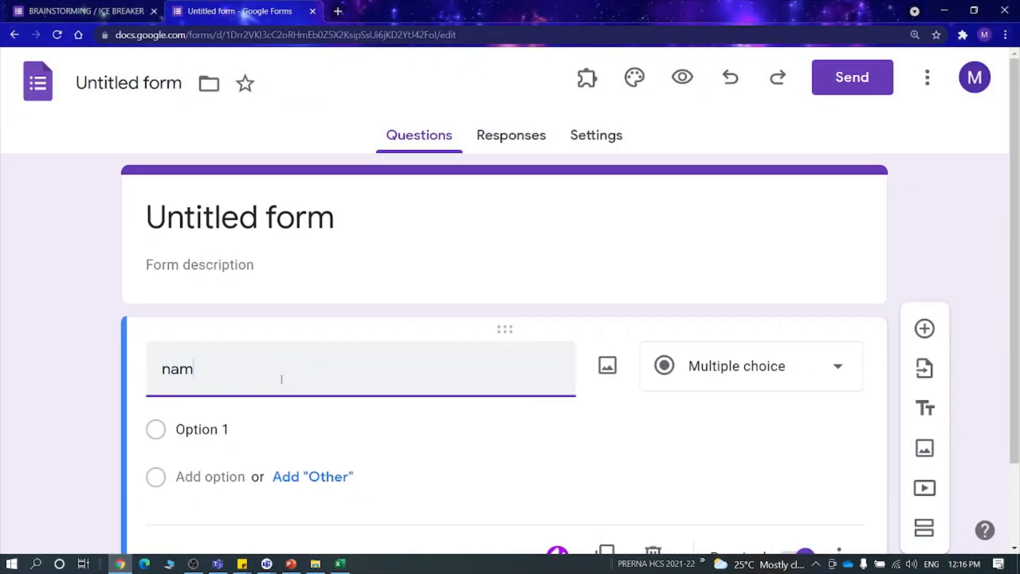
{"action": "key", "text": "BackSpace"}
{"action": "key", "text": "BackSpace"}
{"action": "key", "text": "BackSpace"}
{"action": "type", "text": "i am"}
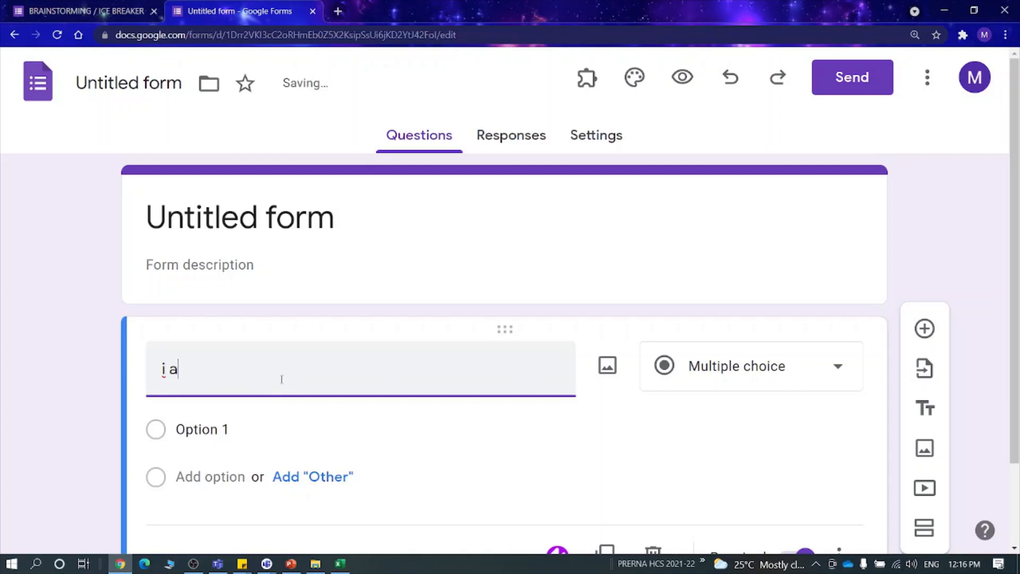
{"action": "key", "text": "BackSpace"}
{"action": "key", "text": "BackSpace"}
{"action": "key", "text": "BackSpace"}
{"action": "key", "text": "BackSpace"}
{"action": "type", "text": "I am"}
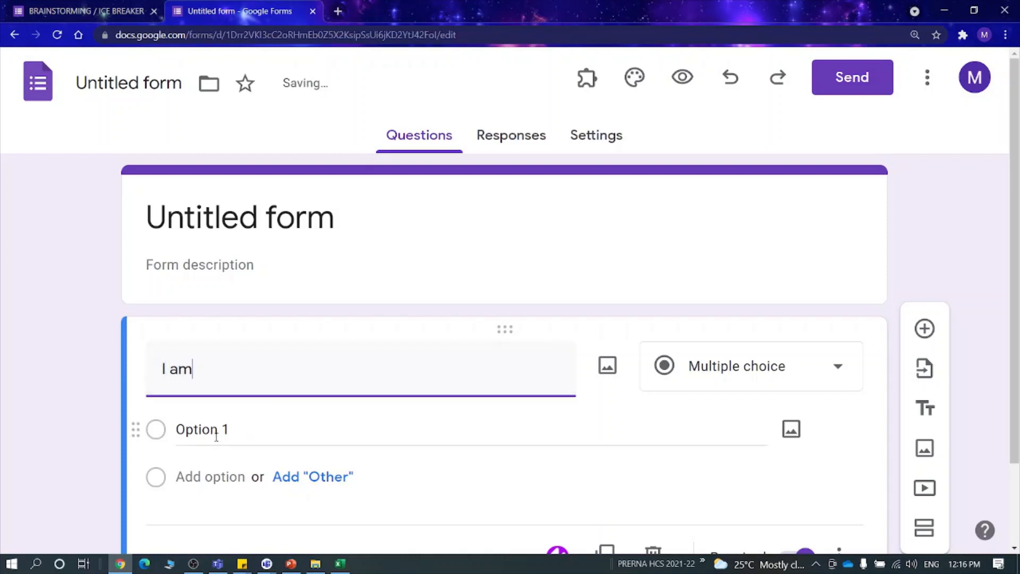
- Paste the copied student names as the answer options of the multiple-choice "I am" question
{"action": "left_click", "coordinate": [236, 437]}
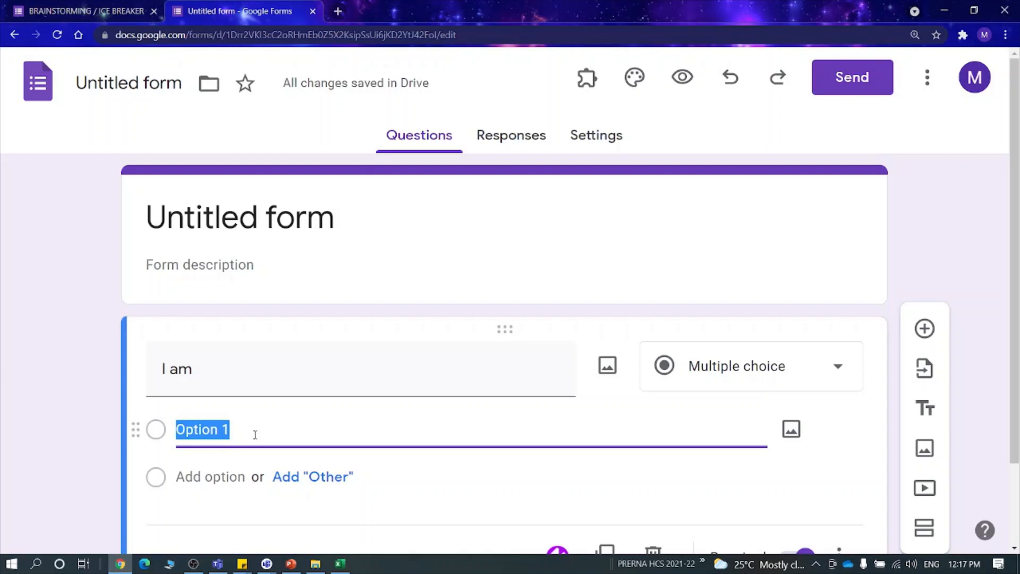
{"action": "key", "text": "ctrl+v"}
{"action": "scroll", "coordinate": [319, 364], "scroll_direction": "up", "scroll_amount": 5}
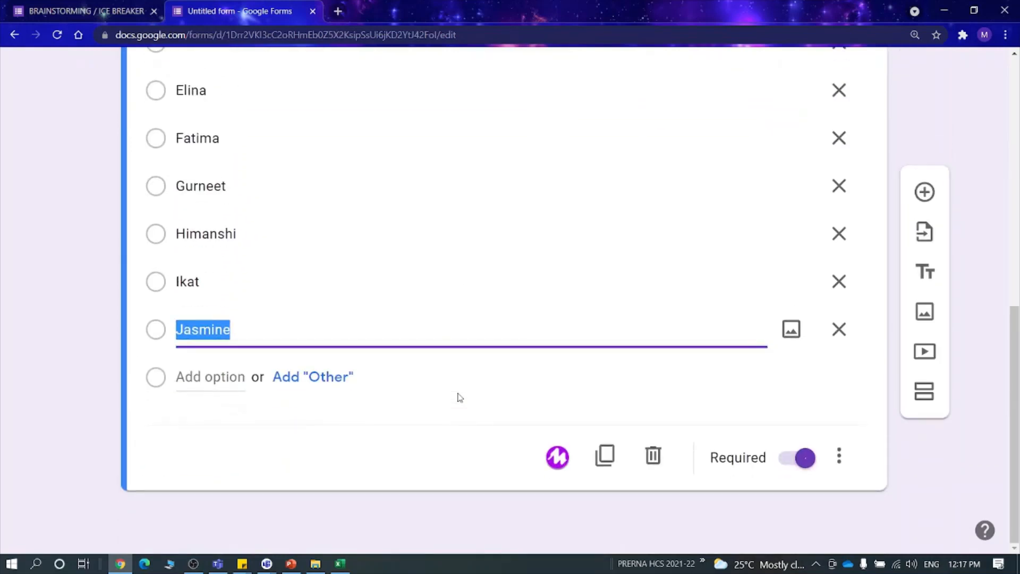
{"action": "scroll", "coordinate": [460, 398], "scroll_direction": "up", "scroll_amount": 5}
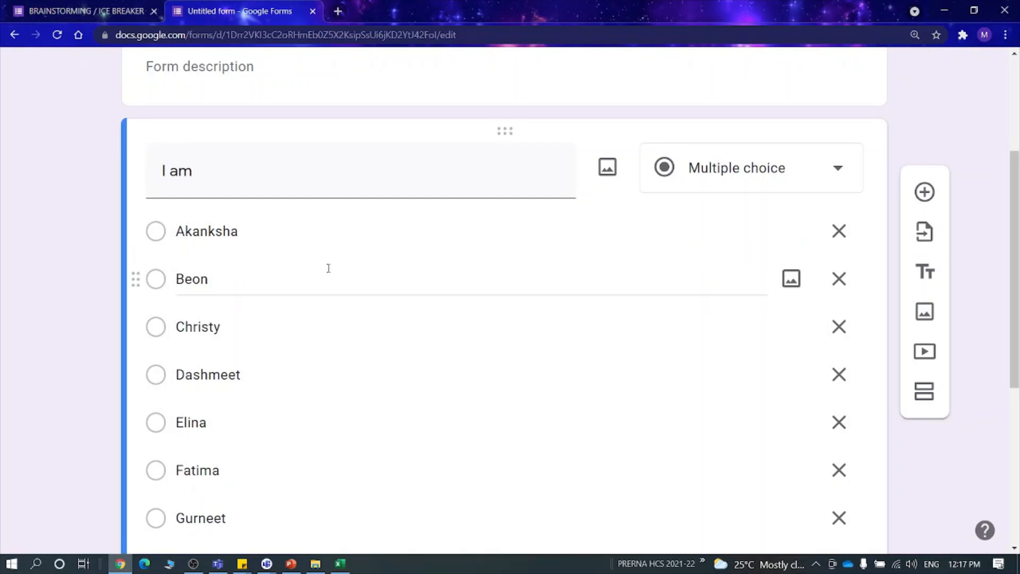
{"action": "scroll", "coordinate": [382, 414], "scroll_direction": "down", "scroll_amount": 5}
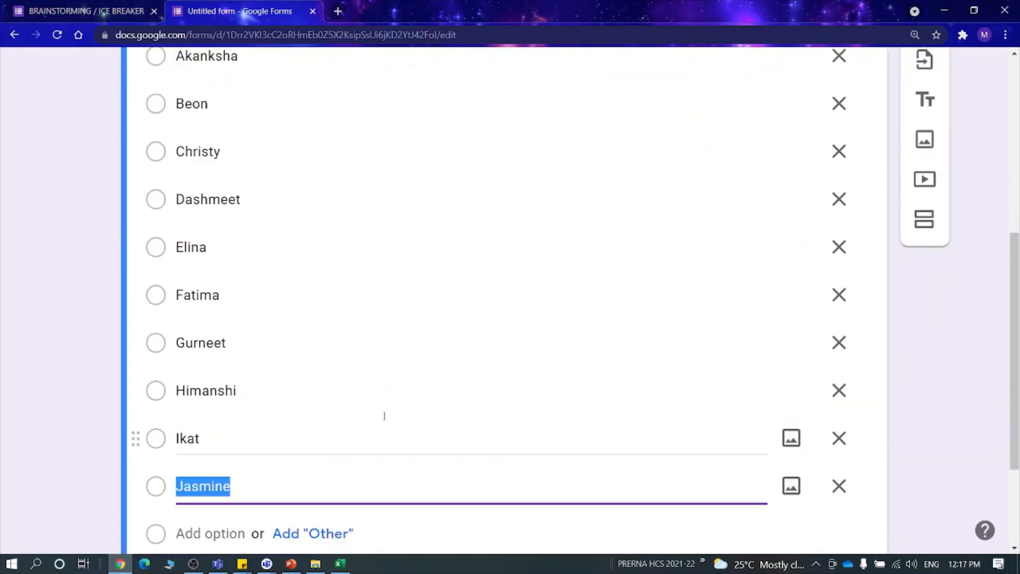
- Add a multiple-choice question reading "There are 12 girls and 20 boys in a class. How many students are there in all ?"
{"action": "left_click", "coordinate": [924, 192]}
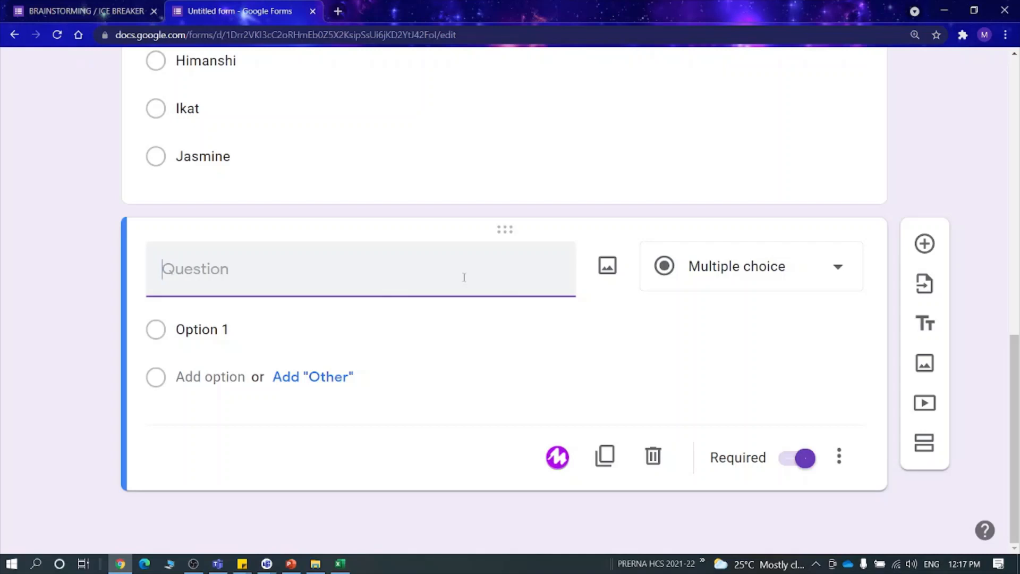
{"action": "type", "text": "Ther"}
{"action": "type", "text": "12 girl"}
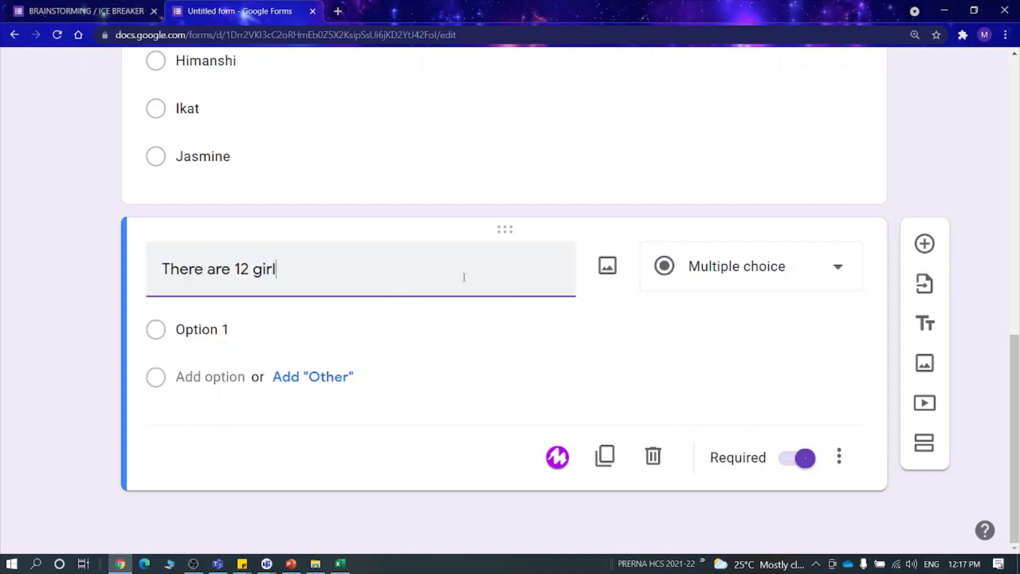
{"action": "type", "text": "s in a class and"}
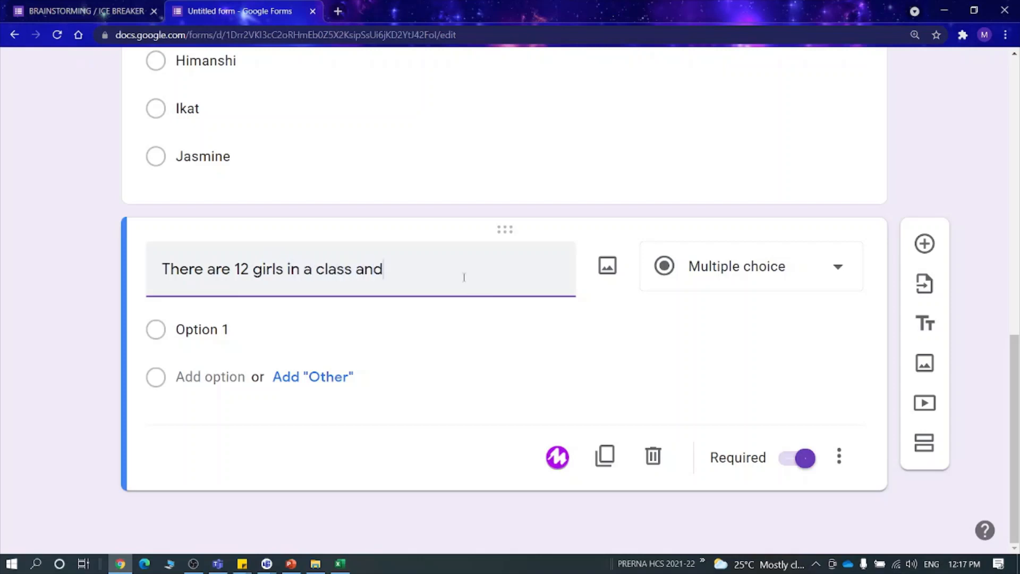
{"action": "key", "text": "BackSpace"}
{"action": "key", "text": "BackSpace"}
{"action": "key", "text": "BackSpace"}
{"action": "key", "text": "BackSpace"}
{"action": "key", "text": "BackSpace"}
{"action": "key", "text": "BackSpace"}
{"action": "key", "text": "BackSpace"}
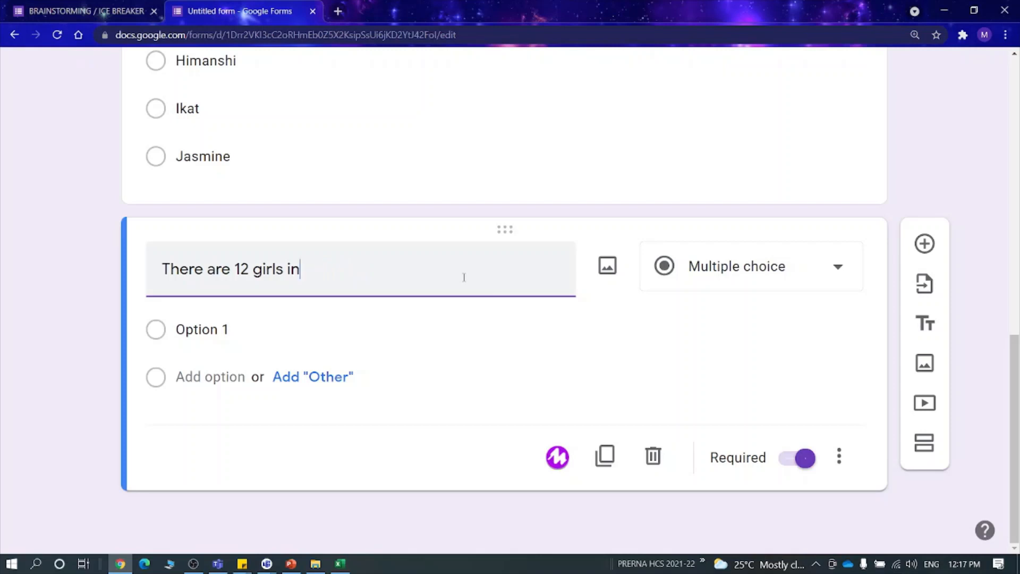
{"action": "key", "text": "BackSpace"}
{"action": "key", "text": "BackSpace"}
{"action": "type", "text": "and 20 boys"}
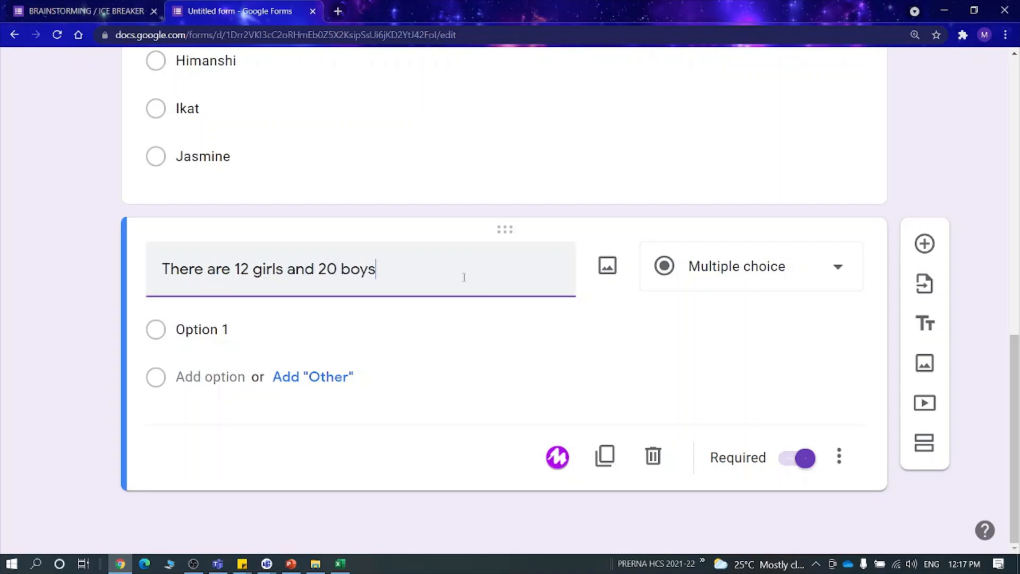
{"action": "type", "text": " in a class. How "}
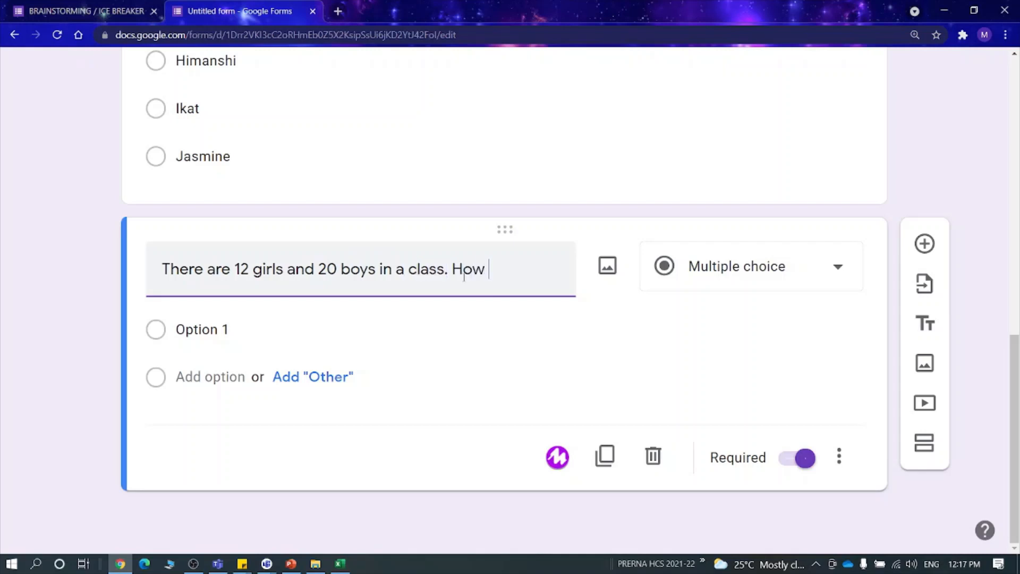
{"action": "type", "text": "many students are there in all ?"}
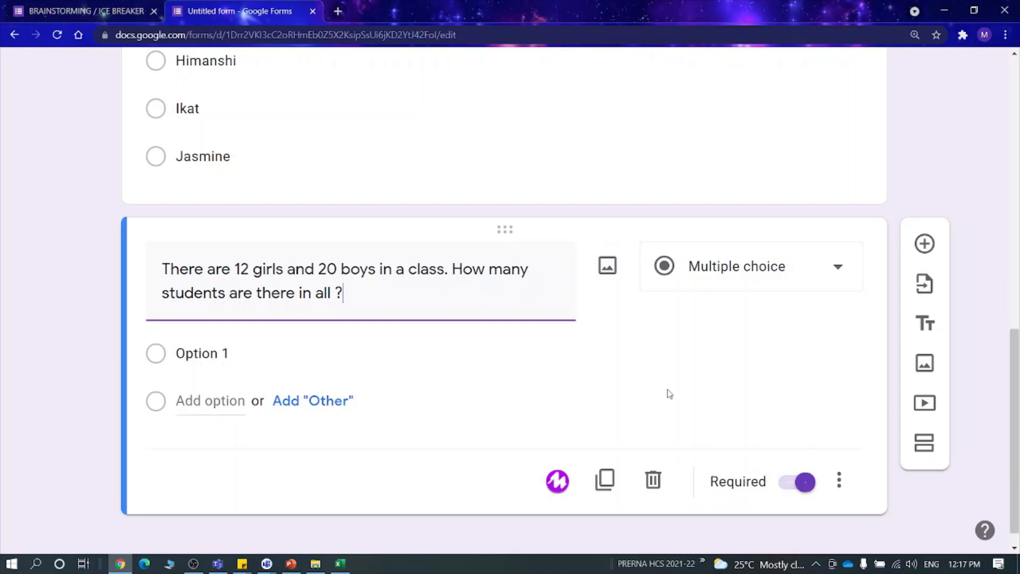
- Switch to the name-list workbook in Excel, reselect the student names in cells A1 to A10, and return to the form
{"action": "scroll", "coordinate": [669, 393], "scroll_direction": "up", "scroll_amount": 9}
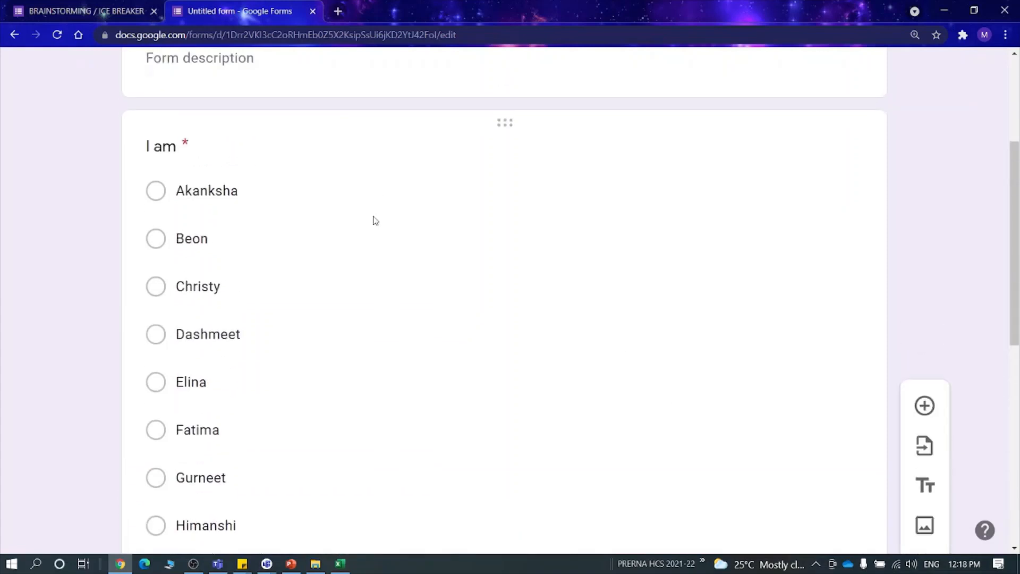
{"action": "scroll", "coordinate": [398, 237], "scroll_direction": "down", "scroll_amount": 3}
{"action": "scroll", "coordinate": [399, 237], "scroll_direction": "up", "scroll_amount": 1}
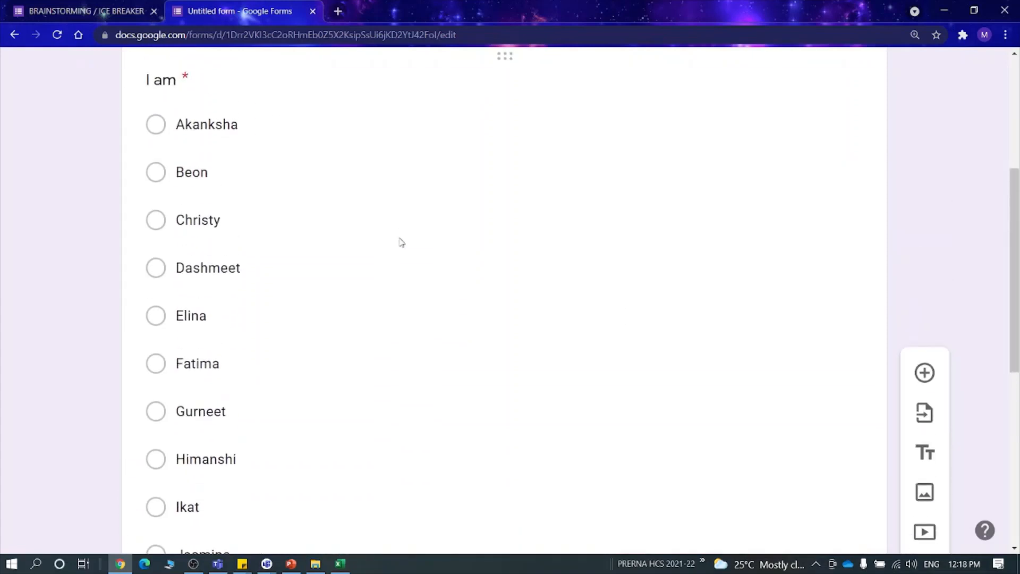
{"action": "scroll", "coordinate": [403, 265], "scroll_direction": "up", "scroll_amount": 3}
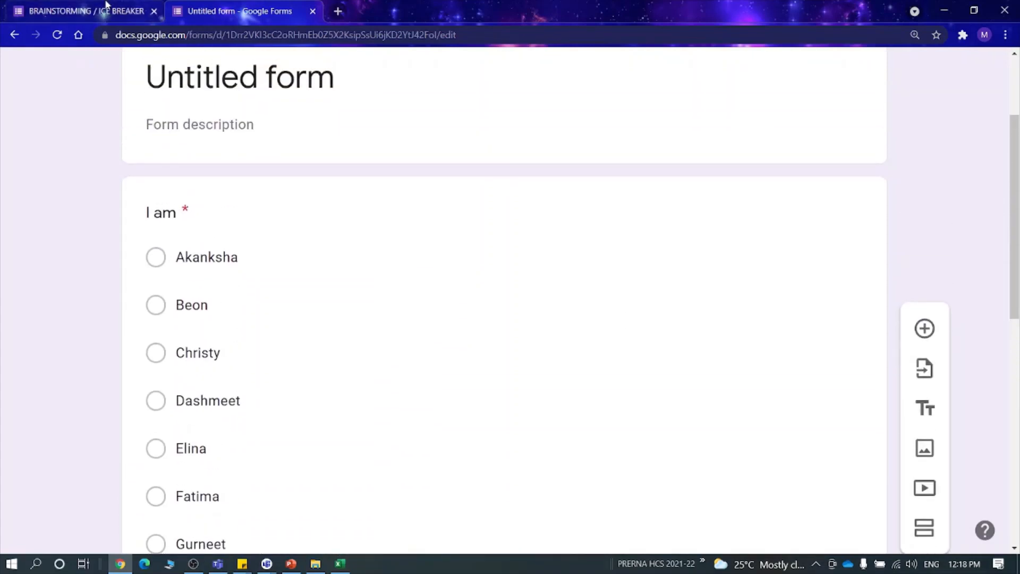
{"action": "left_click", "coordinate": [340, 563]}
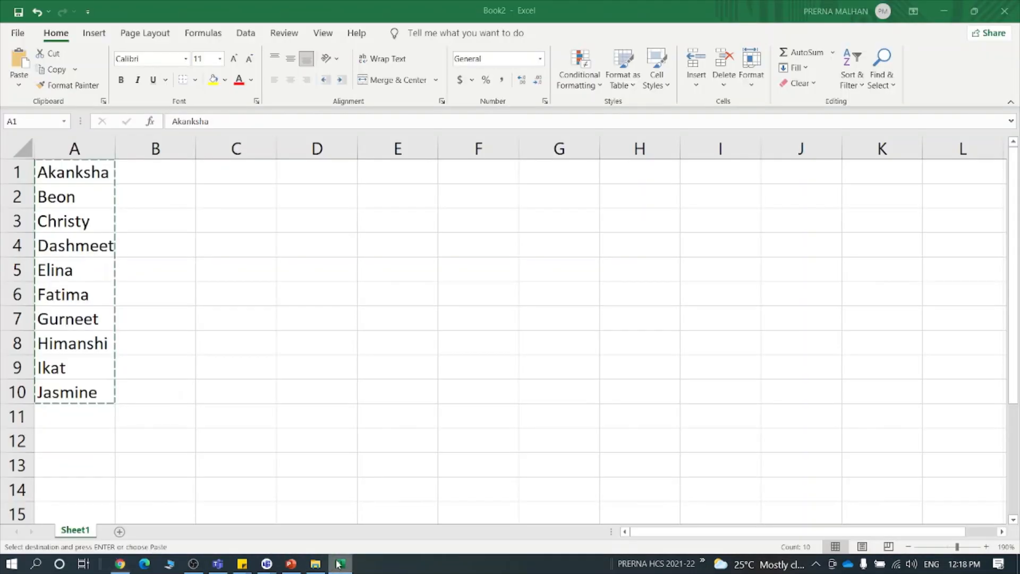
{"action": "left_click", "coordinate": [212, 237]}
{"action": "left_click_drag", "start_coordinate": [61, 173], "coordinate": [104, 393]}
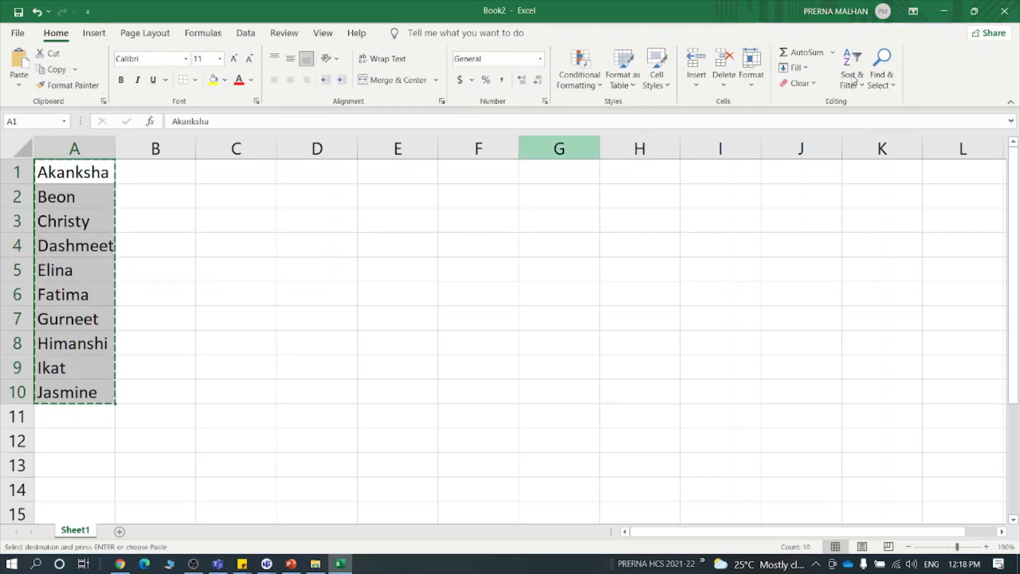
{"action": "left_click", "coordinate": [943, 10]}
- Add a third question titled "I am" below the word problem and set its type to Drop-down
{"action": "scroll", "coordinate": [602, 338], "scroll_direction": "down", "scroll_amount": 9}
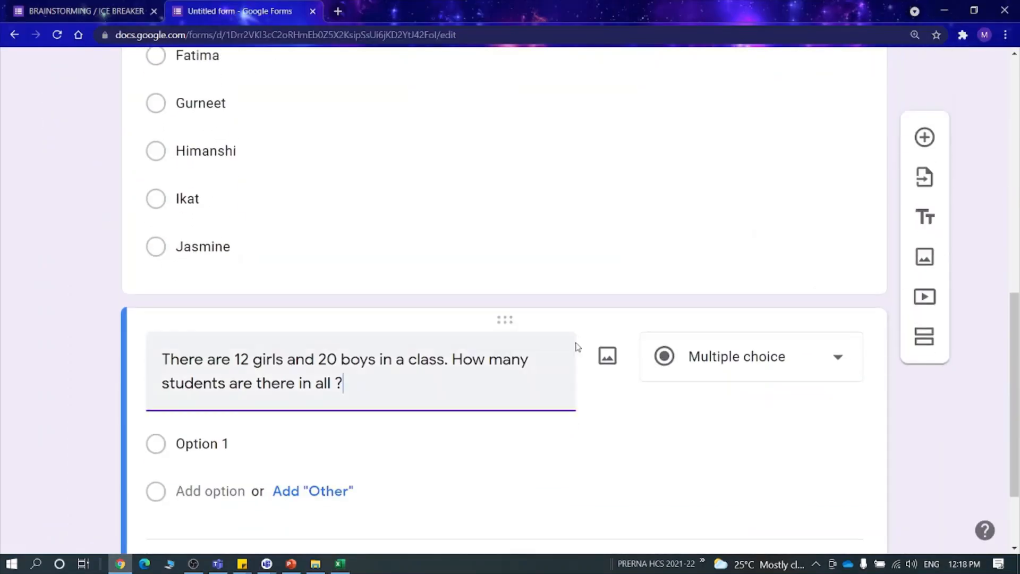
{"action": "left_click", "coordinate": [926, 217]}
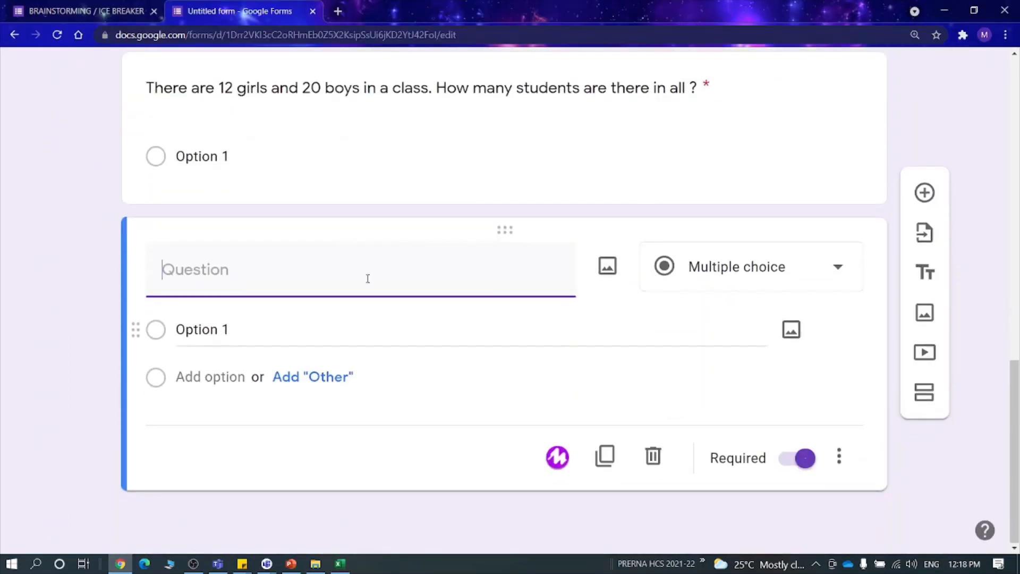
{"action": "left_click", "coordinate": [258, 336]}
{"action": "left_click", "coordinate": [242, 269]}
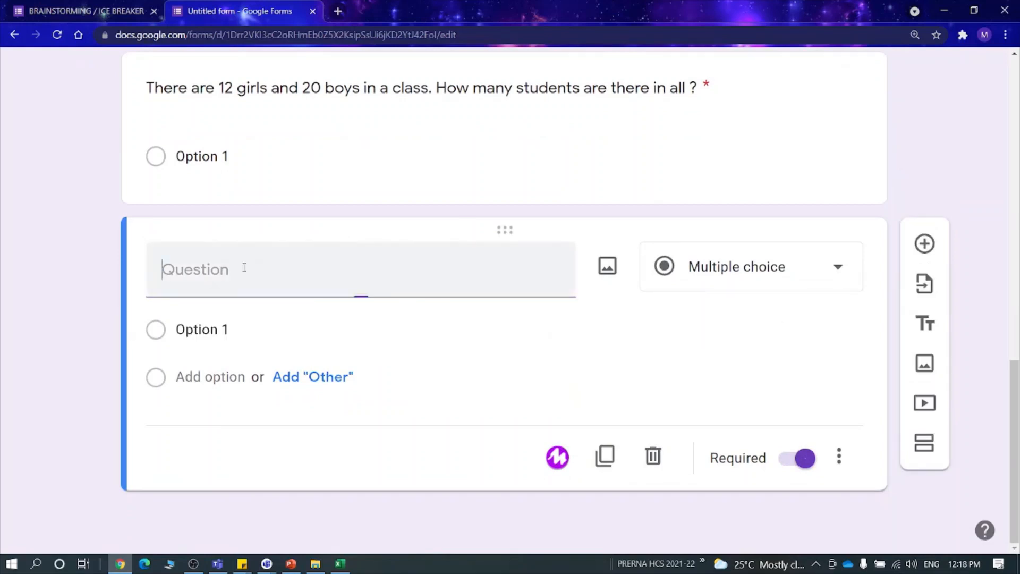
{"action": "type", "text": "I am"}
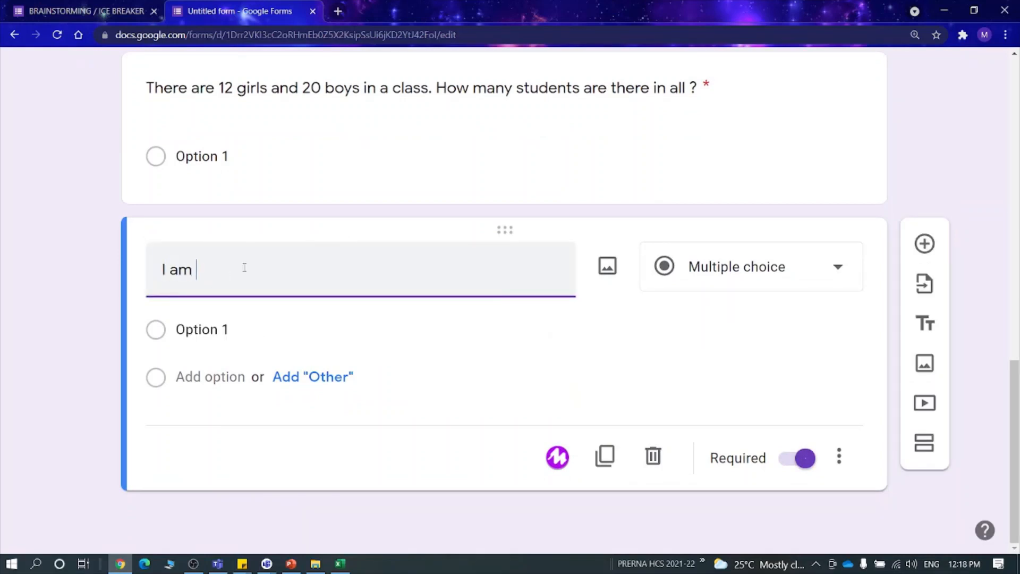
{"action": "left_click", "coordinate": [764, 274]}
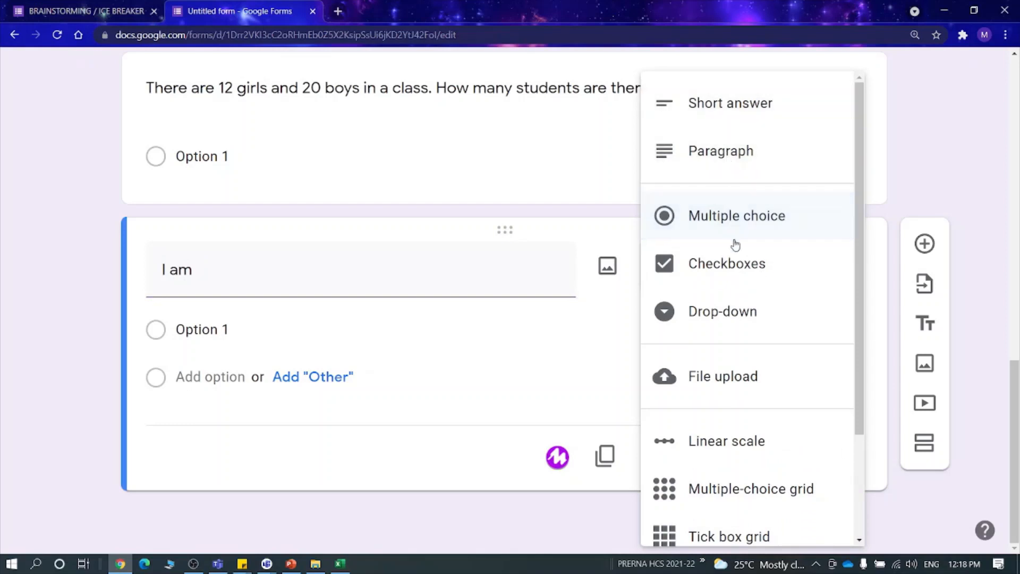
{"action": "left_click", "coordinate": [728, 313]}
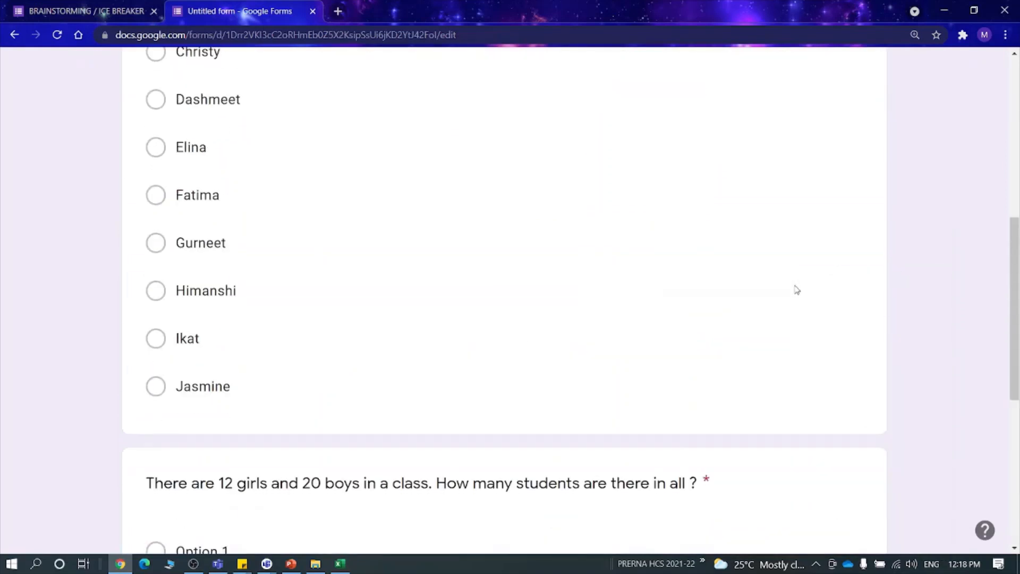
- Paste the student names as the numbered options of the drop-down "I am" question
{"action": "scroll", "coordinate": [797, 289], "scroll_direction": "up", "scroll_amount": 8}
{"action": "scroll", "coordinate": [792, 289], "scroll_direction": "down", "scroll_amount": 12}
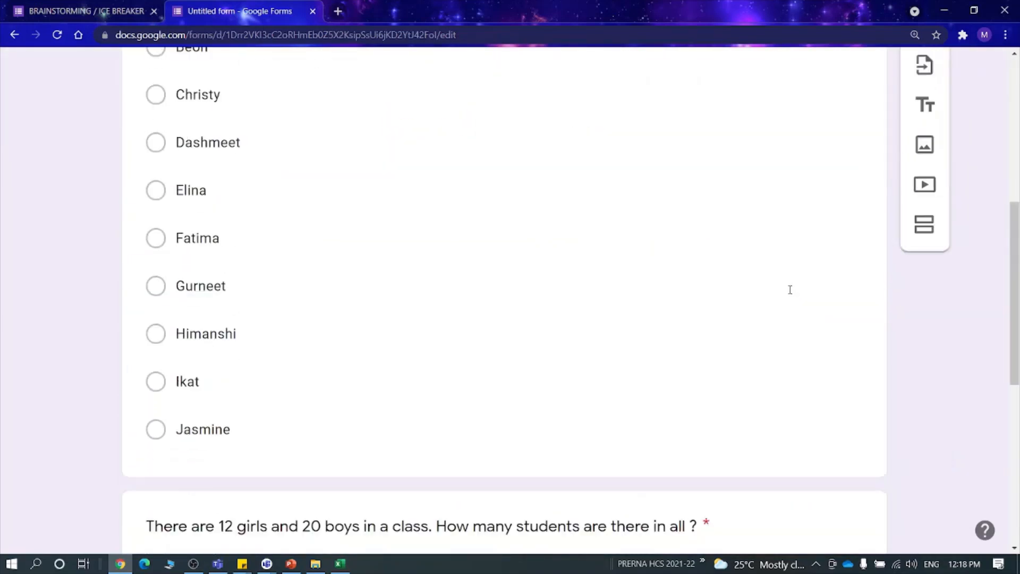
{"action": "scroll", "coordinate": [748, 391], "scroll_direction": "down", "scroll_amount": 2}
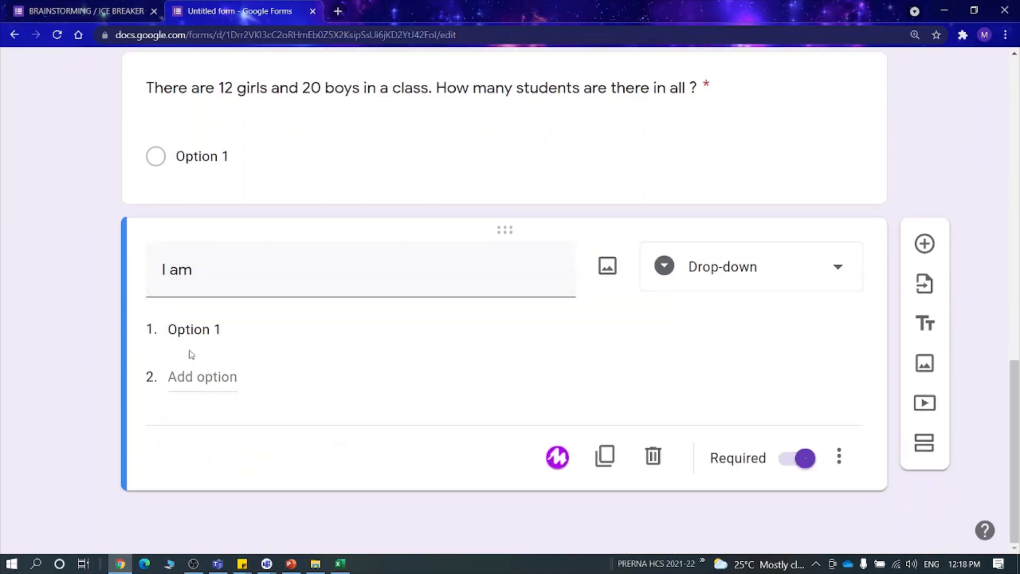
{"action": "left_click", "coordinate": [195, 332]}
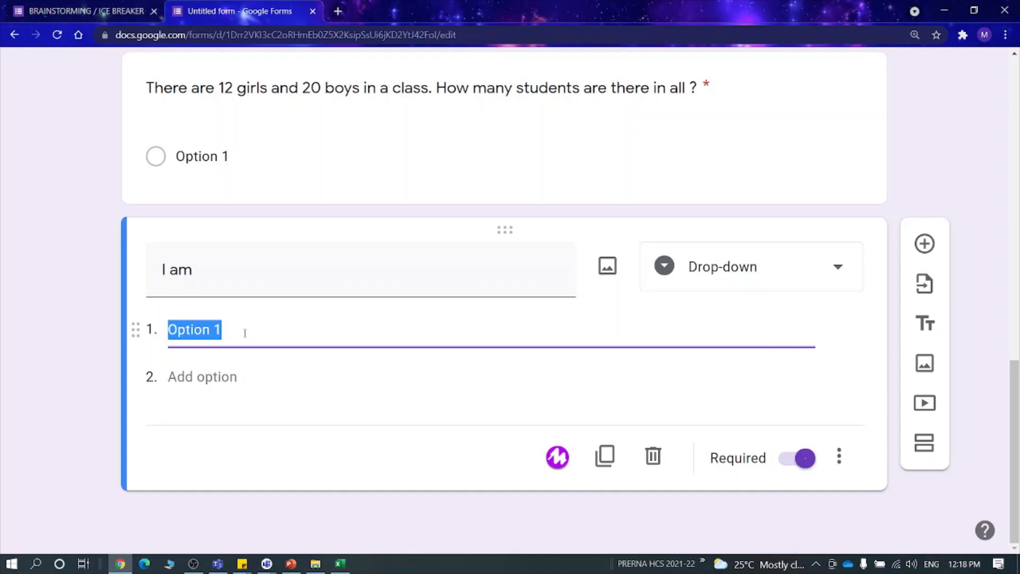
{"action": "type", "text": "Akanksha Beon Christy Dashmeet Elina Fatima Gurneet Himanshi Ikat Jayashree"}
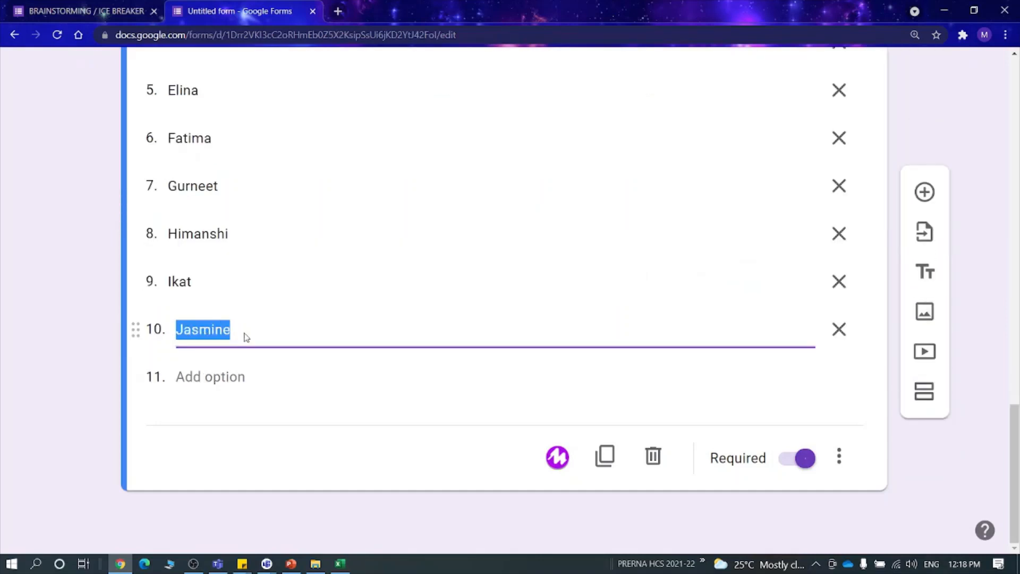
{"action": "scroll", "coordinate": [245, 333], "scroll_direction": "up", "scroll_amount": 6}
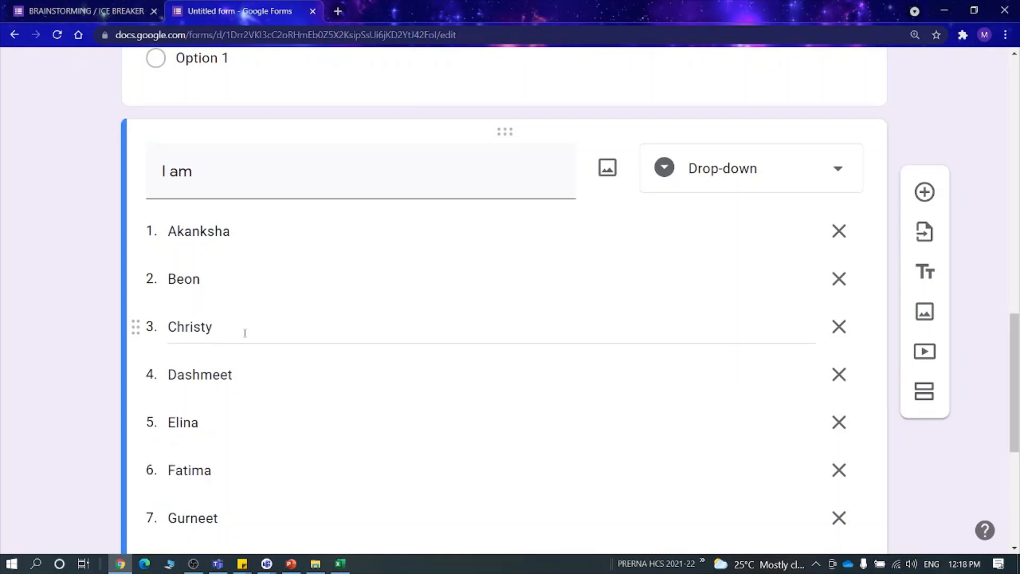
{"action": "scroll", "coordinate": [245, 333], "scroll_direction": "up", "scroll_amount": 4}
{"action": "scroll", "coordinate": [547, 334], "scroll_direction": "down", "scroll_amount": 3}
- Start inserting an image into the word-problem question about girls and boys, using Google Image Search as the source
{"action": "scroll", "coordinate": [645, 327], "scroll_direction": "up", "scroll_amount": 4}
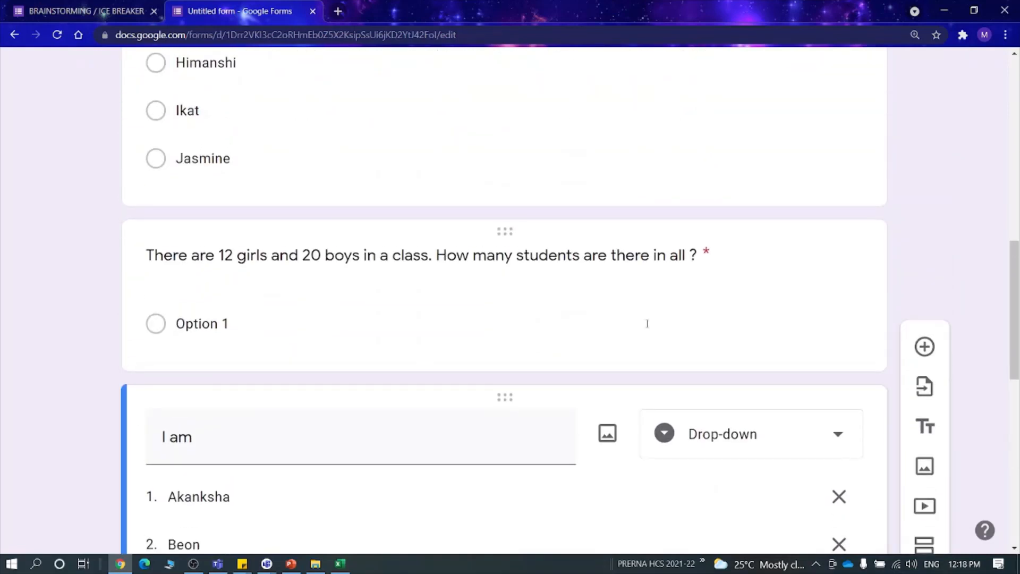
{"action": "scroll", "coordinate": [647, 323], "scroll_direction": "up", "scroll_amount": 2}
{"action": "left_click", "coordinate": [556, 417]}
{"action": "left_click", "coordinate": [654, 461]}
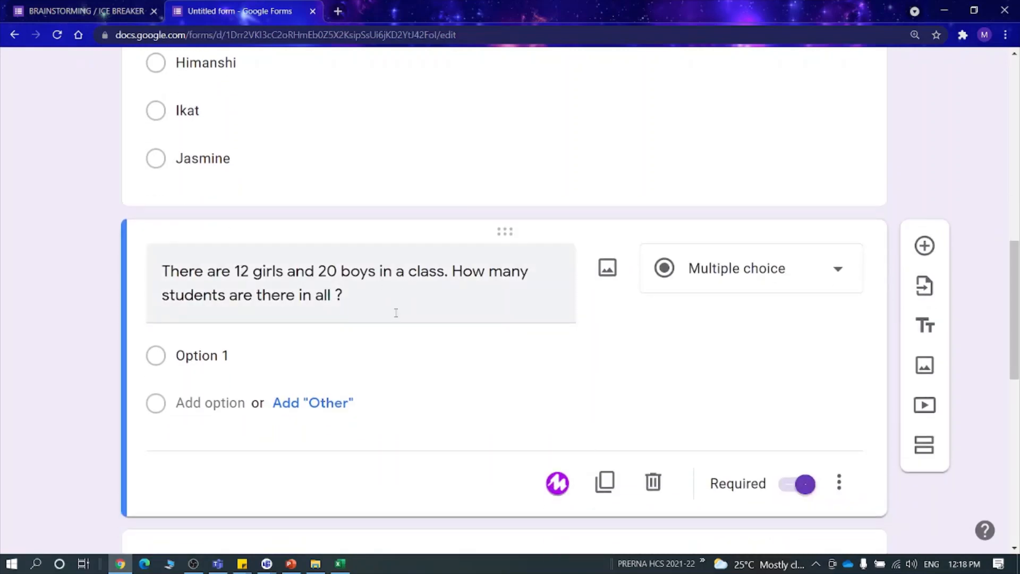
{"action": "left_click", "coordinate": [609, 270]}
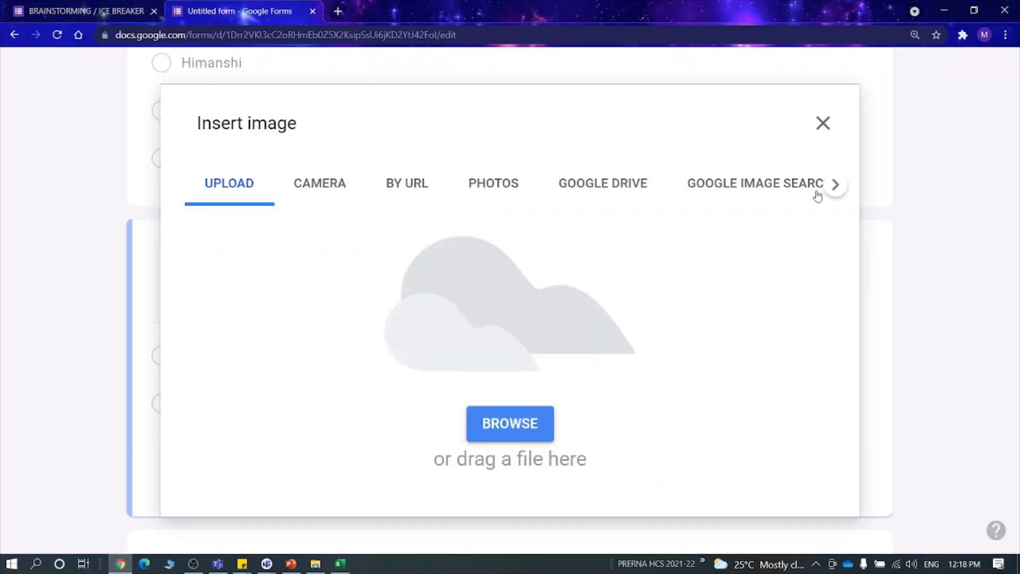
{"action": "left_click", "coordinate": [728, 191]}
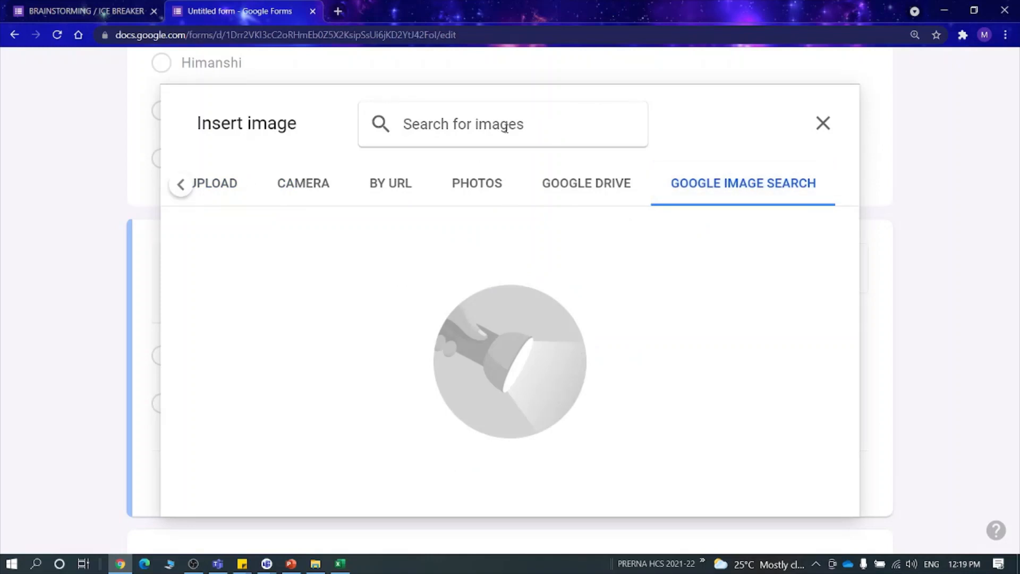
- Search for "clipart boy and girl" and insert the picture of the boy and girl in light-green shirts with raised arms
{"action": "type", "text": "clipart "}
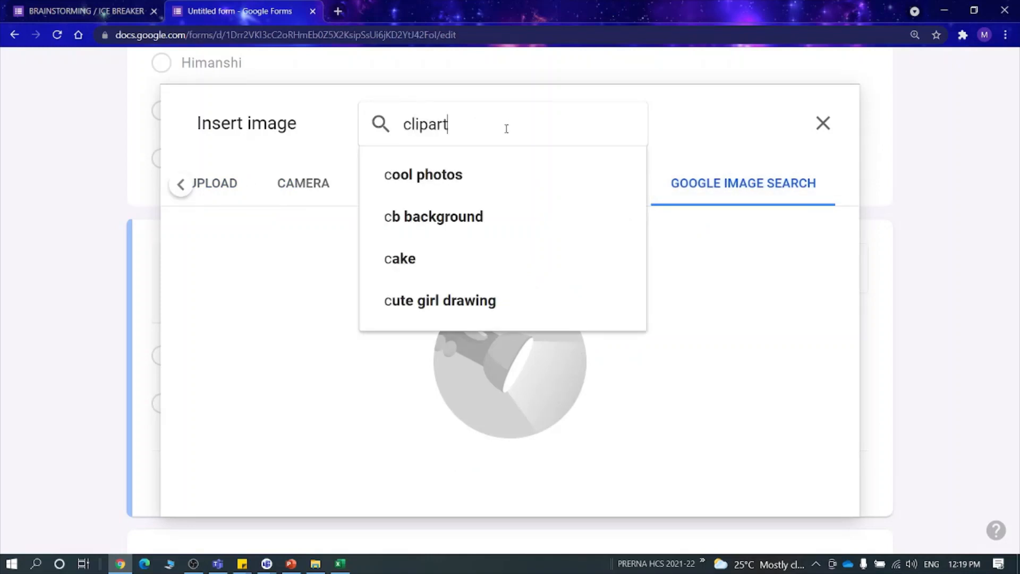
{"action": "type", "text": "boy an"}
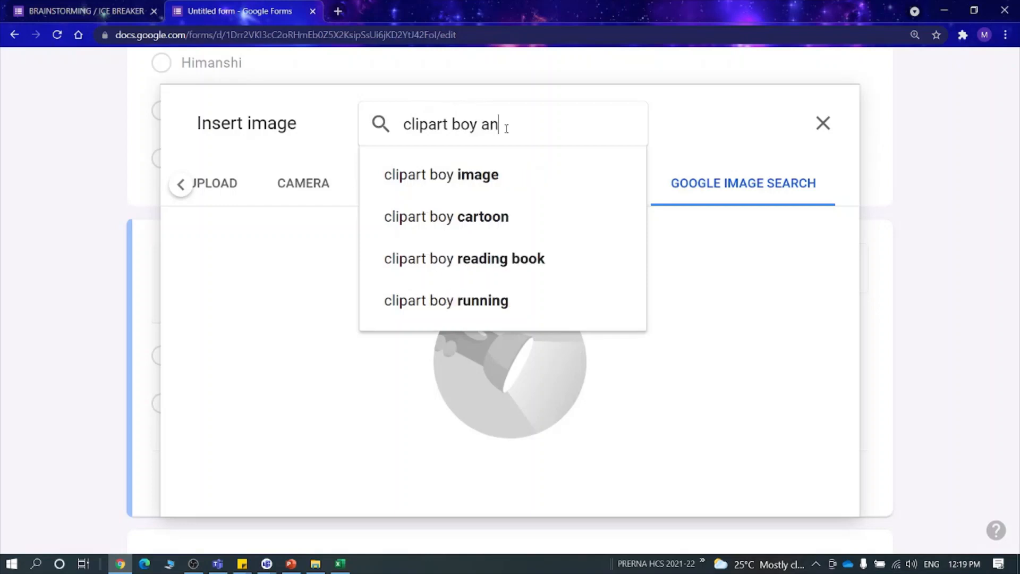
{"action": "type", "text": "d girl"}
{"action": "key", "text": "Return"}
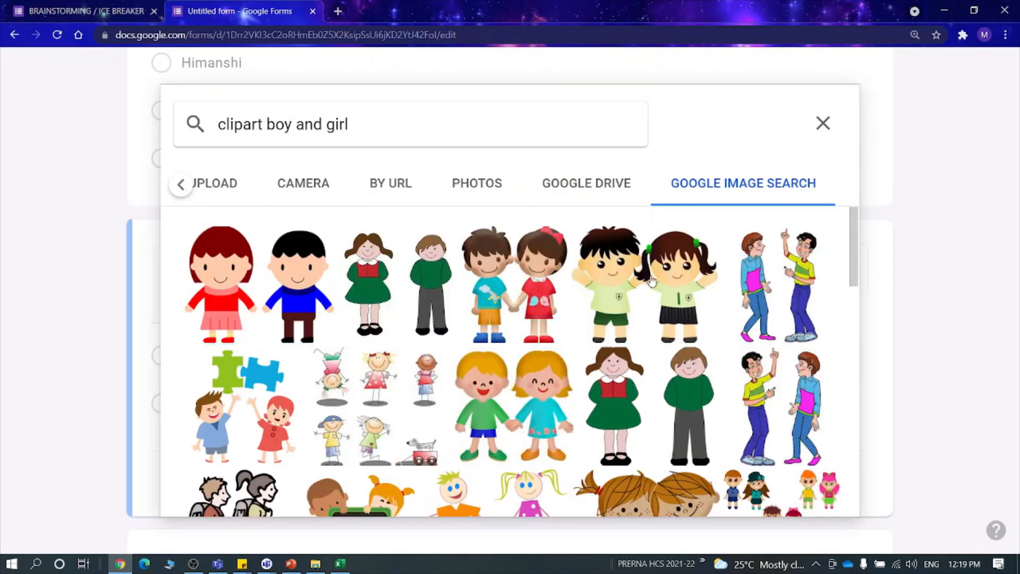
{"action": "left_click", "coordinate": [656, 294]}
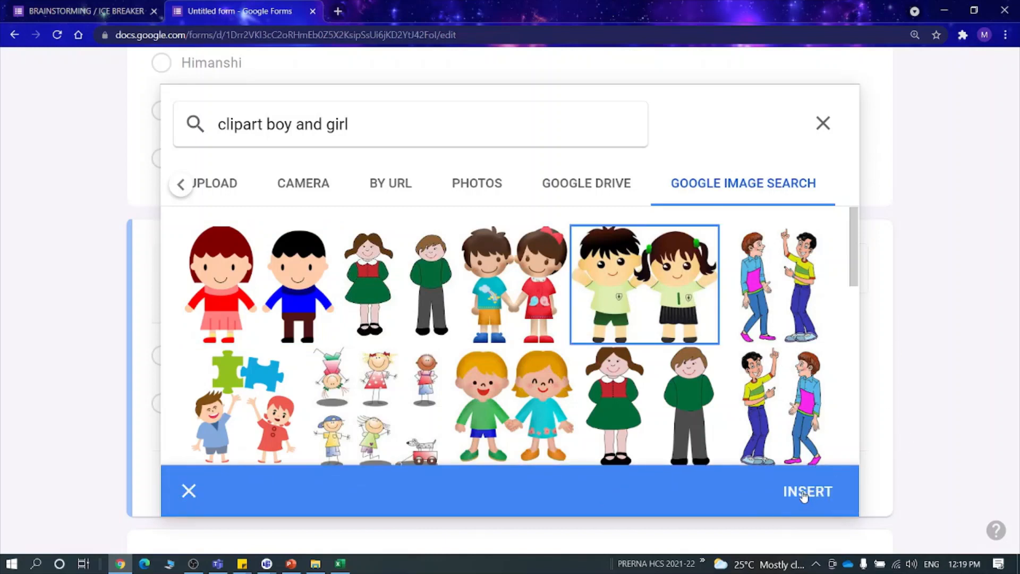
{"action": "left_click", "coordinate": [803, 494]}
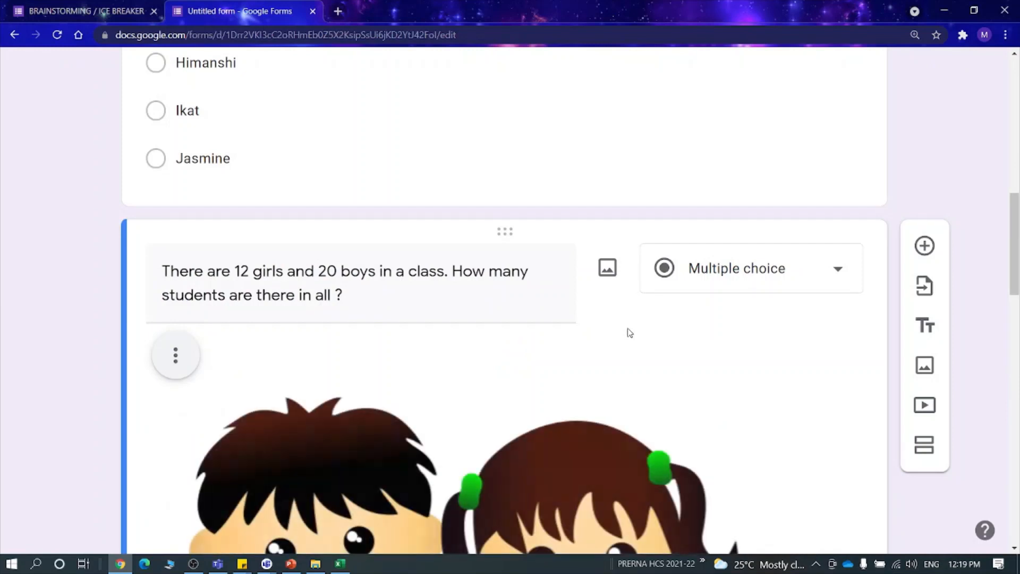
- Shrink the boy-and-girl image to about a third of its inserted width and centre-align it in the question
{"action": "scroll", "coordinate": [629, 332], "scroll_direction": "down", "scroll_amount": 3}
{"action": "left_click", "coordinate": [629, 333]}
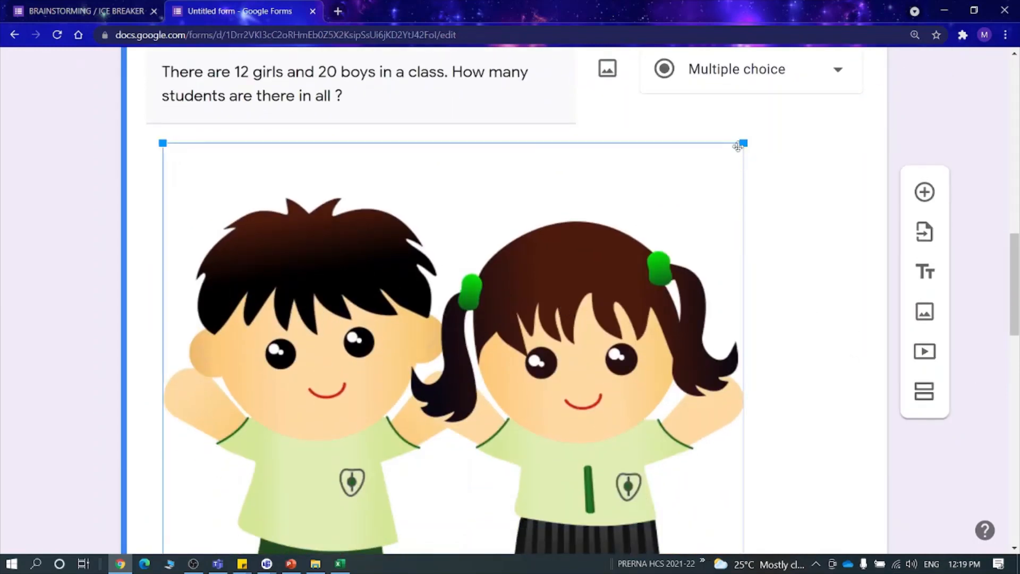
{"action": "left_click_drag", "start_coordinate": [738, 148], "coordinate": [515, 350]}
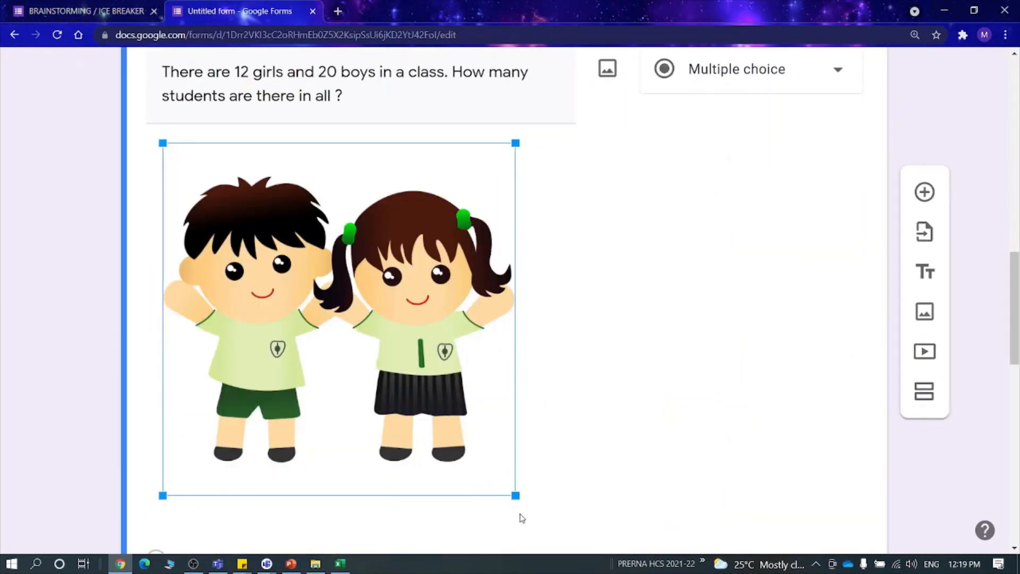
{"action": "left_click_drag", "start_coordinate": [515, 497], "coordinate": [357, 339]}
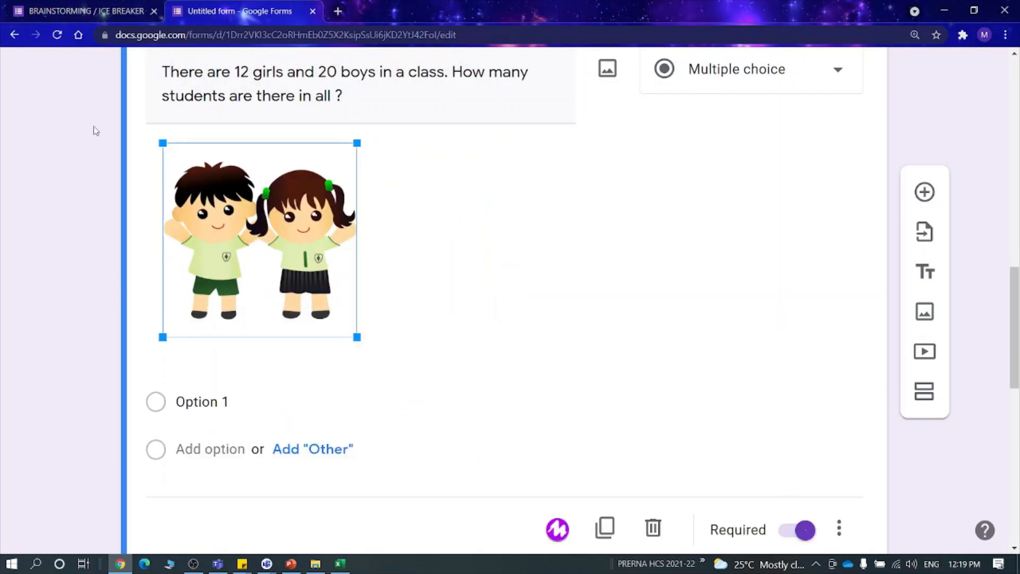
{"action": "left_click", "coordinate": [176, 160]}
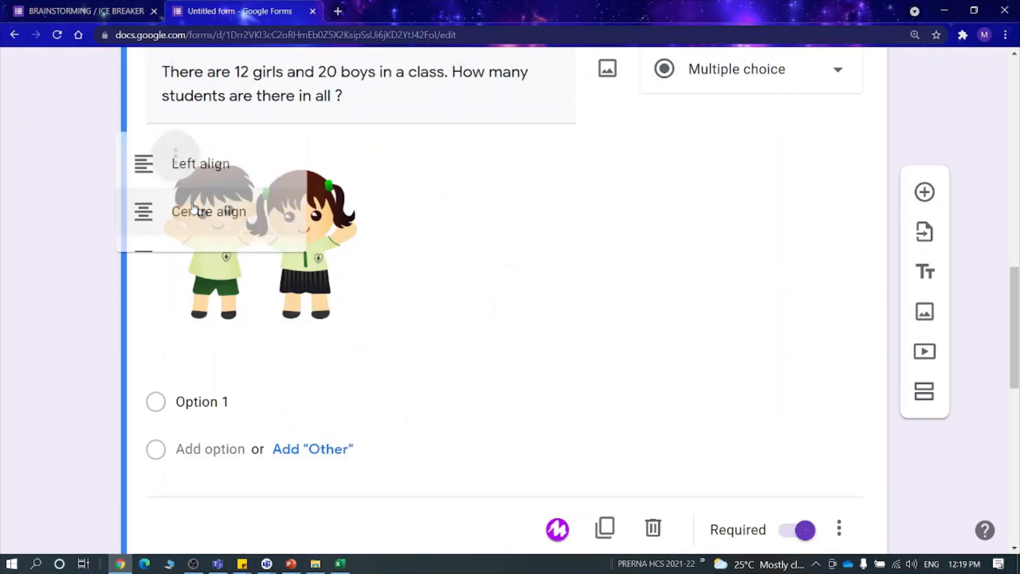
{"action": "left_click", "coordinate": [148, 210]}
- Zoom the page out and examine which additional options the multiple-choice word-problem question offers
{"action": "scroll", "coordinate": [628, 324], "scroll_direction": "down", "scroll_amount": 4}
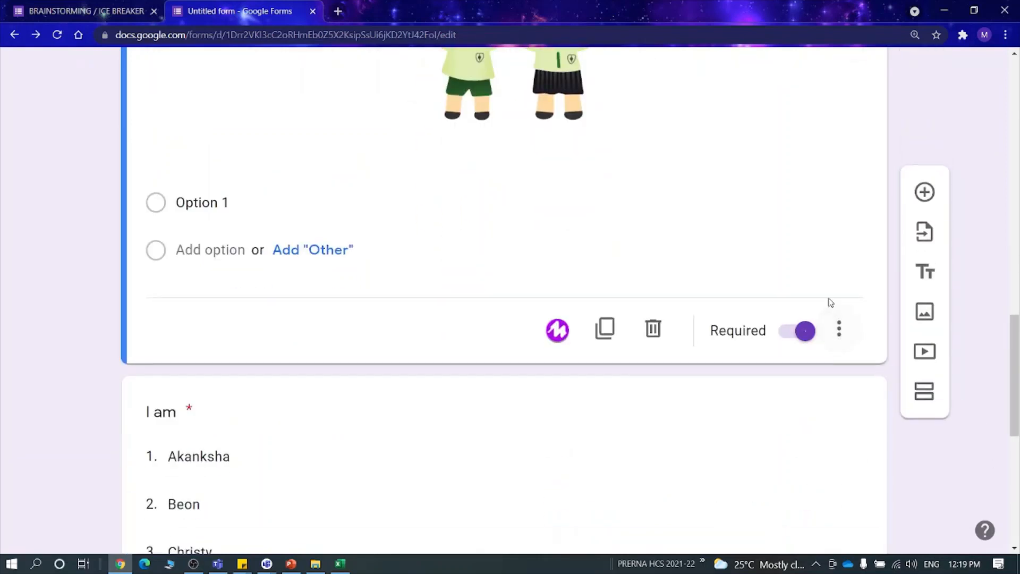
{"action": "scroll", "coordinate": [830, 302], "scroll_direction": "up", "scroll_amount": 3}
{"action": "scroll", "coordinate": [830, 302], "scroll_direction": "down", "scroll_amount": 5}
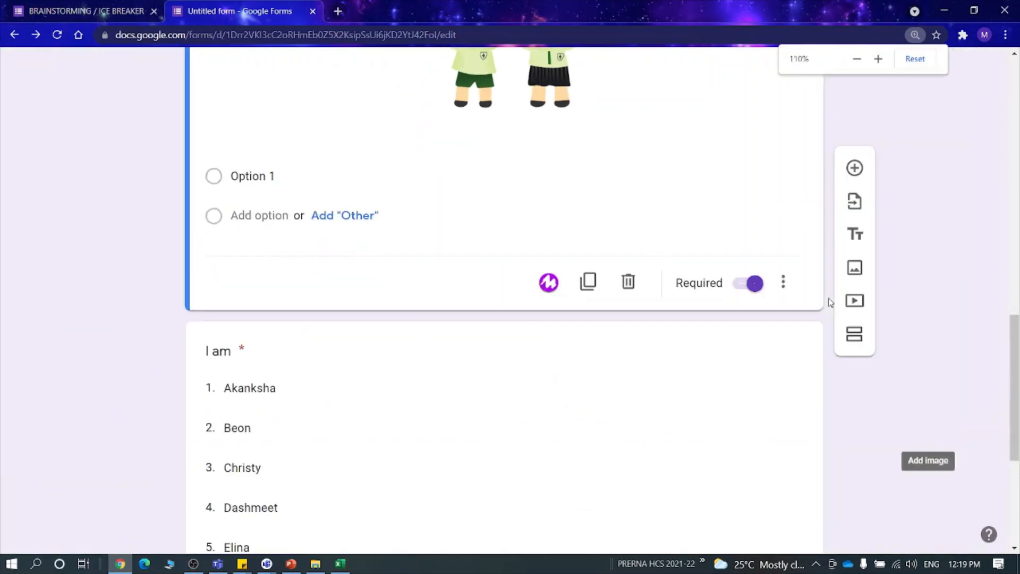
{"action": "scroll", "coordinate": [723, 285], "scroll_direction": "up", "scroll_amount": 4}
{"action": "scroll", "coordinate": [727, 312], "scroll_direction": "down", "scroll_amount": 2}
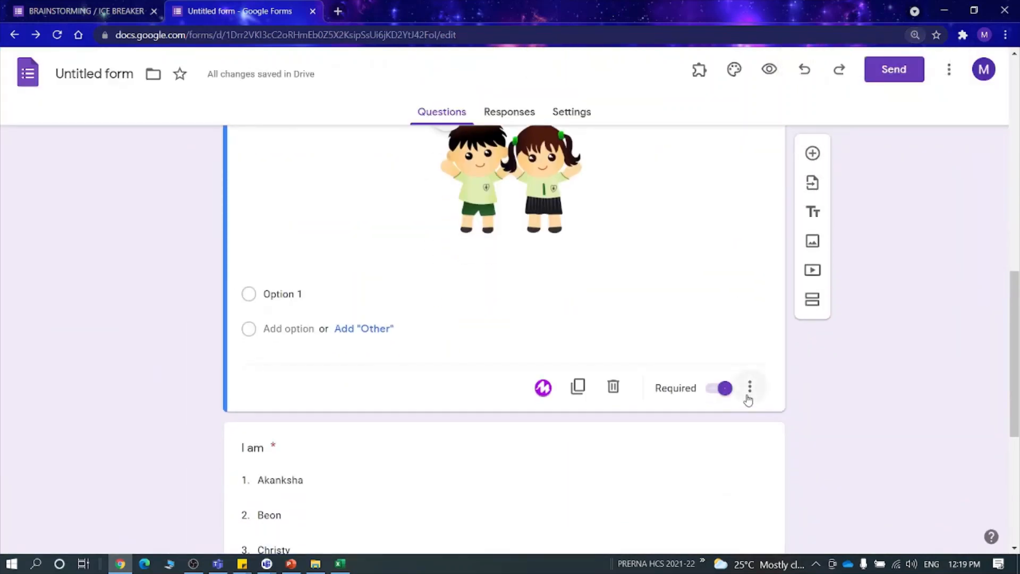
{"action": "left_click", "coordinate": [748, 393]}
{"action": "scroll", "coordinate": [923, 352], "scroll_direction": "down", "scroll_amount": 2}
{"action": "left_click", "coordinate": [923, 324]}
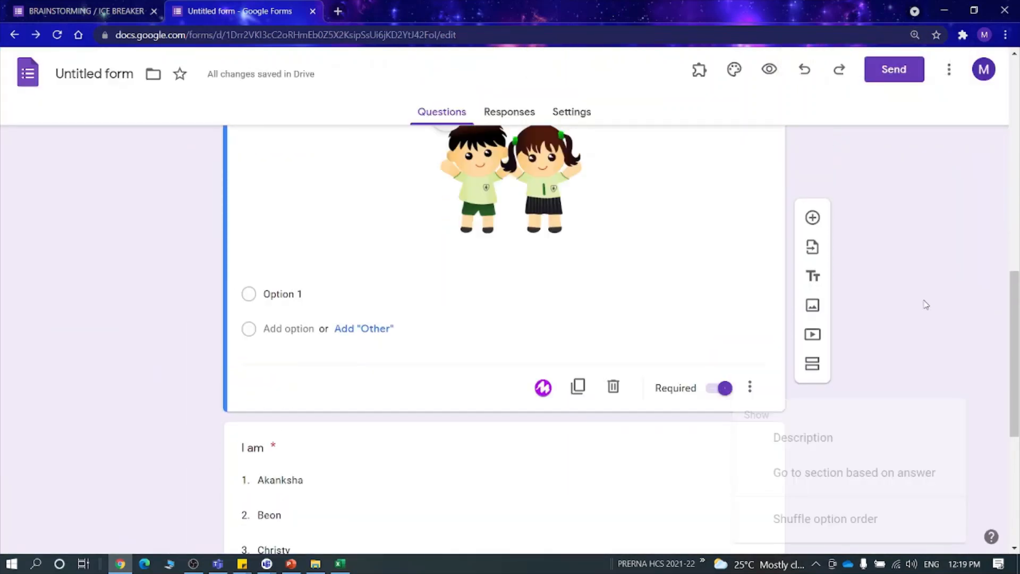
{"action": "scroll", "coordinate": [922, 301], "scroll_direction": "up", "scroll_amount": 2}
{"action": "scroll", "coordinate": [803, 324], "scroll_direction": "up", "scroll_amount": 3}
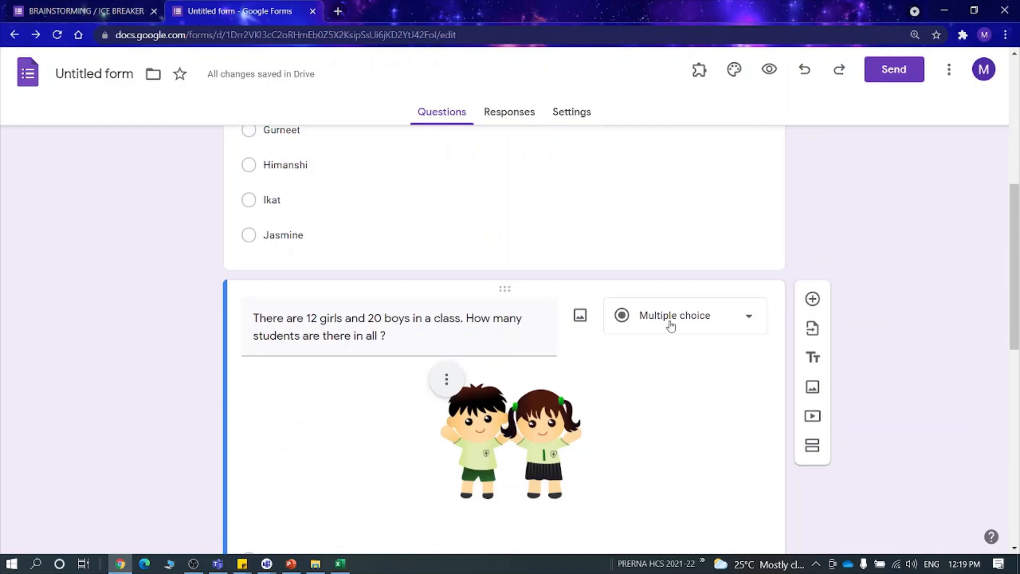
- Change the word-problem question's type to Short answer and turn on response validation for it
{"action": "left_click", "coordinate": [671, 325]}
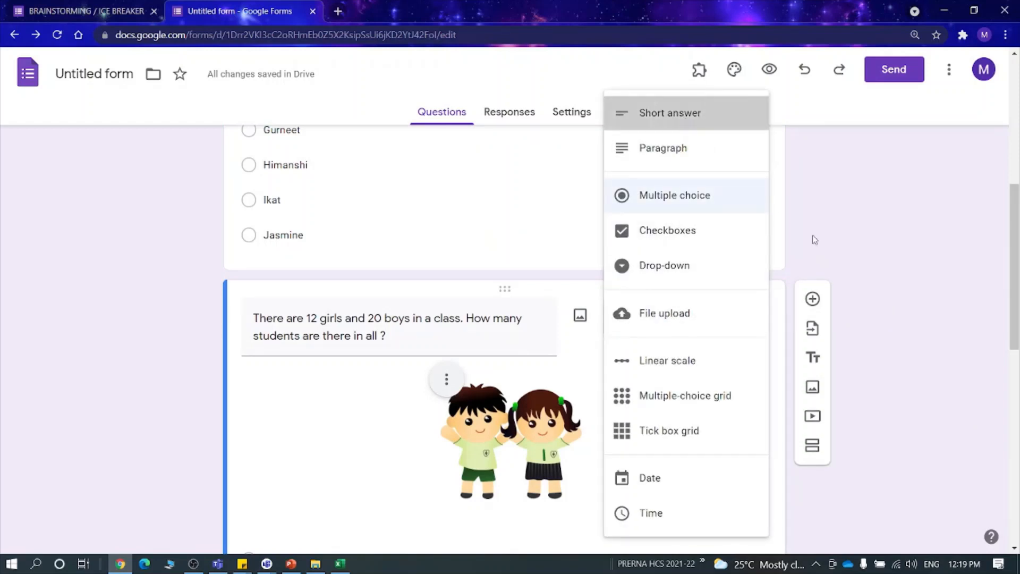
{"action": "left_click", "coordinate": [629, 112]}
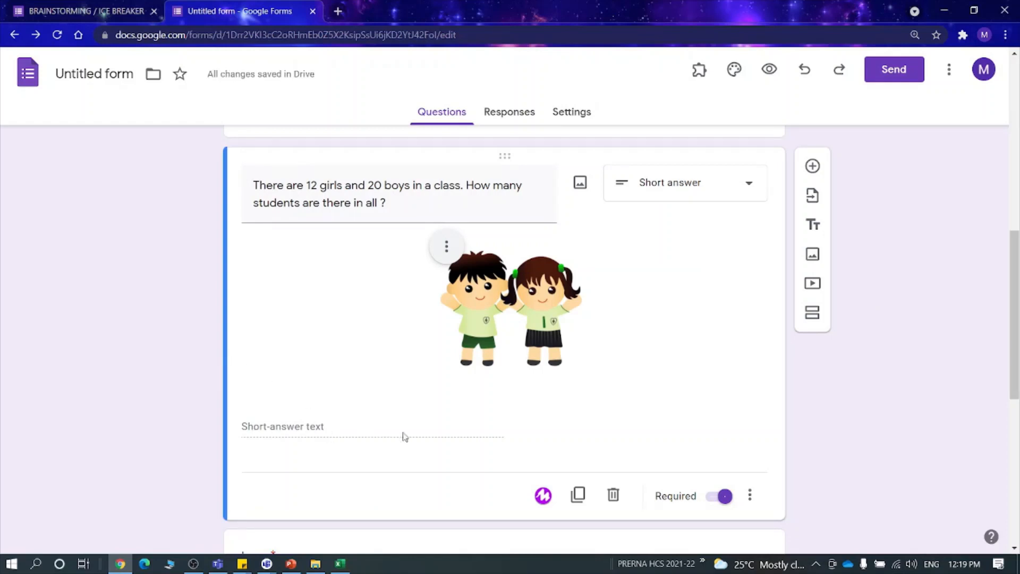
{"action": "left_click", "coordinate": [750, 497]}
{"action": "scroll", "coordinate": [888, 398], "scroll_direction": "down", "scroll_amount": 2}
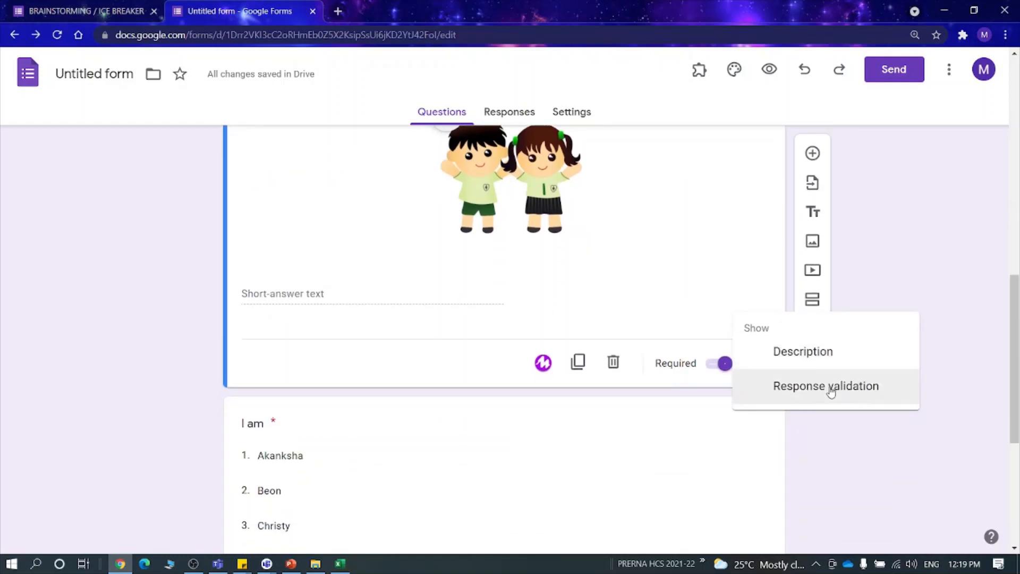
{"action": "left_click", "coordinate": [831, 389]}
- Set the word problem's validation rule to accept only a Number Equal to 32
{"action": "scroll", "coordinate": [850, 387], "scroll_direction": "down", "scroll_amount": 5}
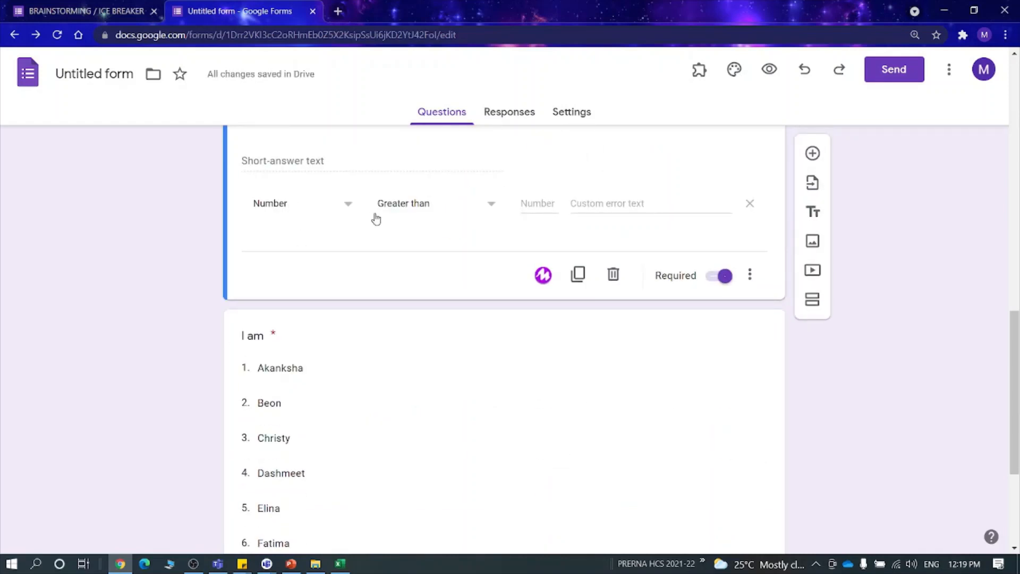
{"action": "left_click", "coordinate": [417, 210]}
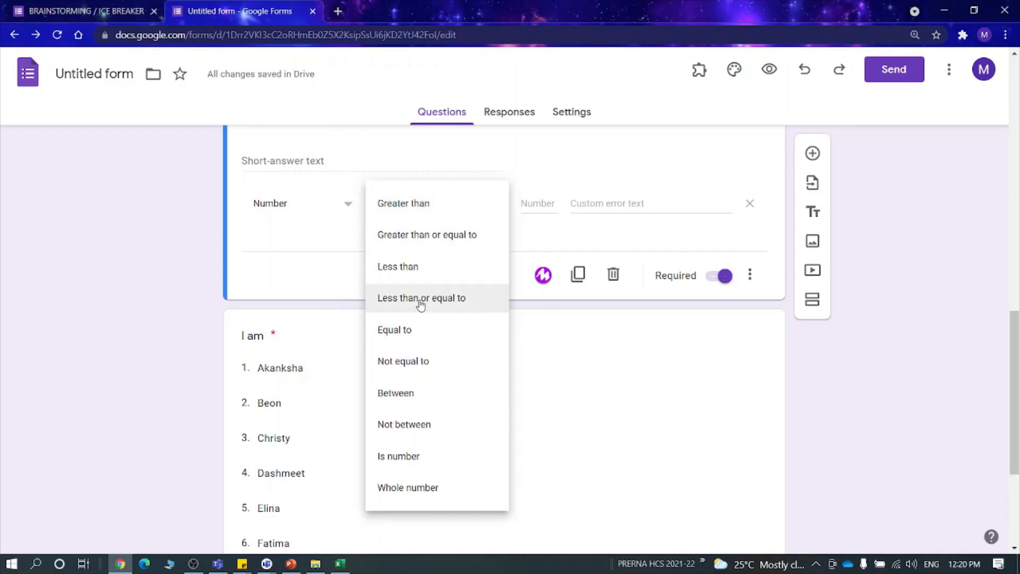
{"action": "left_click", "coordinate": [412, 330]}
{"action": "left_click", "coordinate": [529, 215]}
{"action": "scroll", "coordinate": [599, 244], "scroll_direction": "up", "scroll_amount": 5}
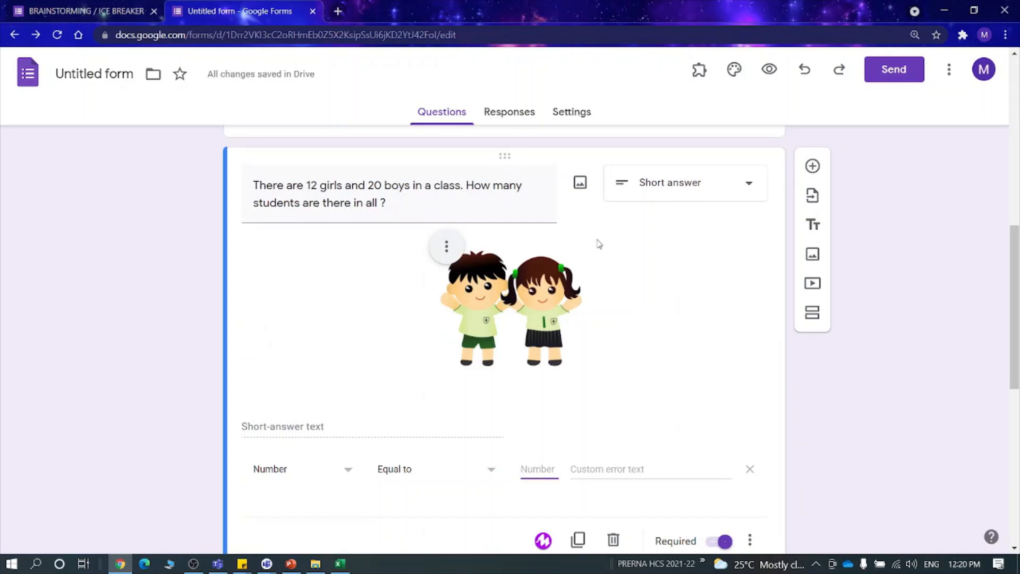
{"action": "scroll", "coordinate": [599, 244], "scroll_direction": "down", "scroll_amount": 3}
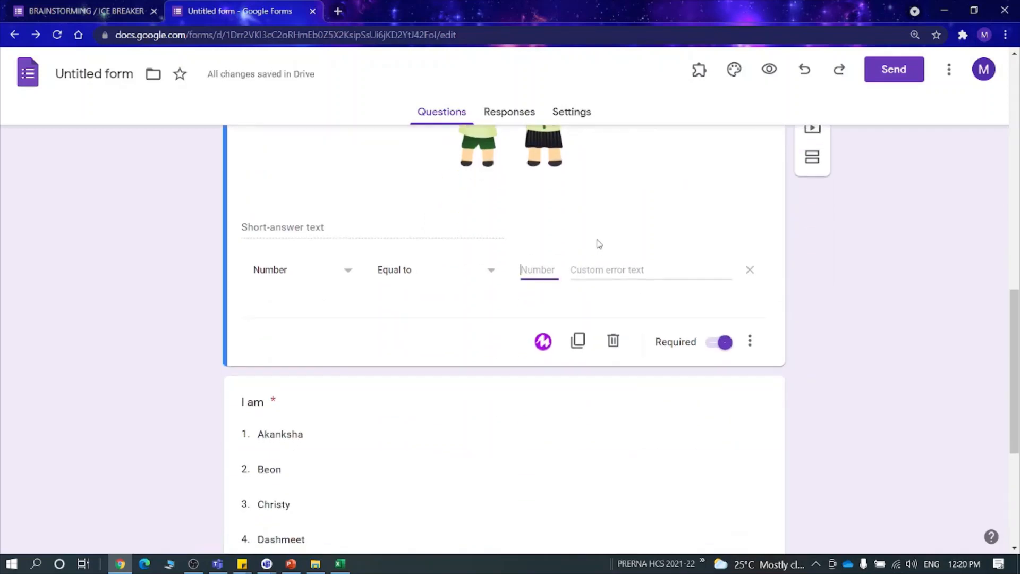
{"action": "type", "text": "32"}
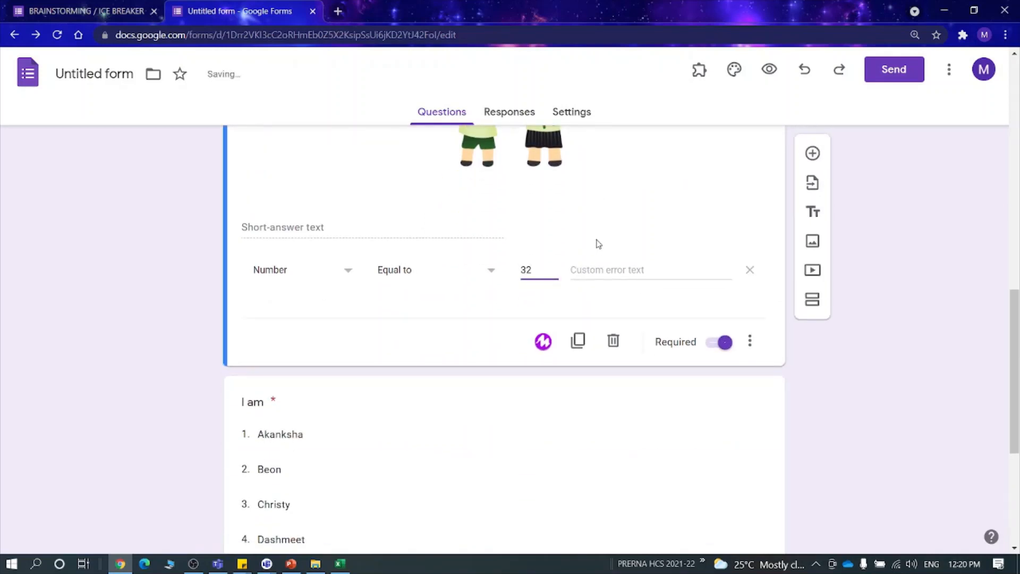
- Enter "Oops ! try again." as the custom error text of the word problem's validation rule
{"action": "left_click", "coordinate": [625, 272]}
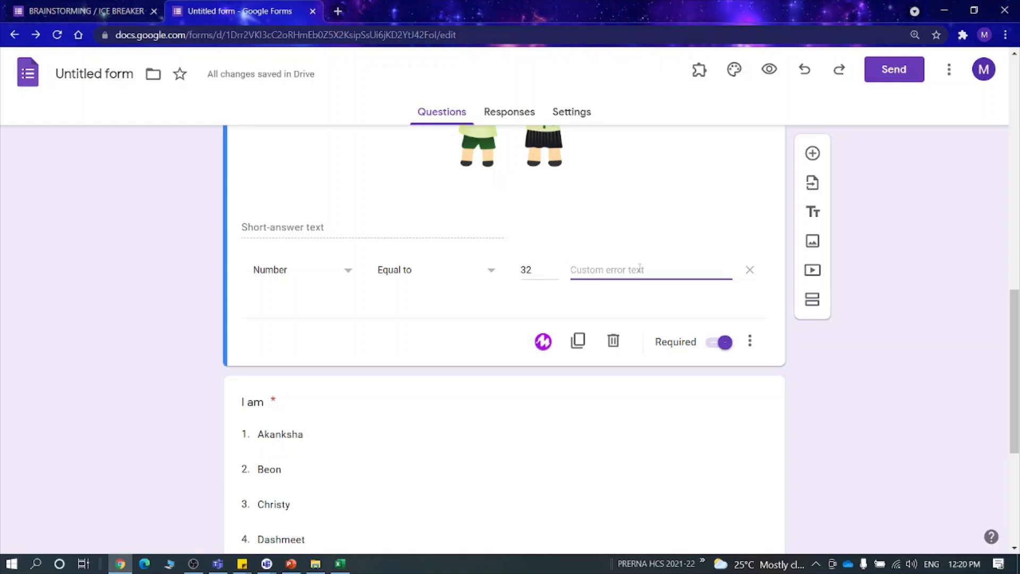
{"action": "type", "text": "Oop"}
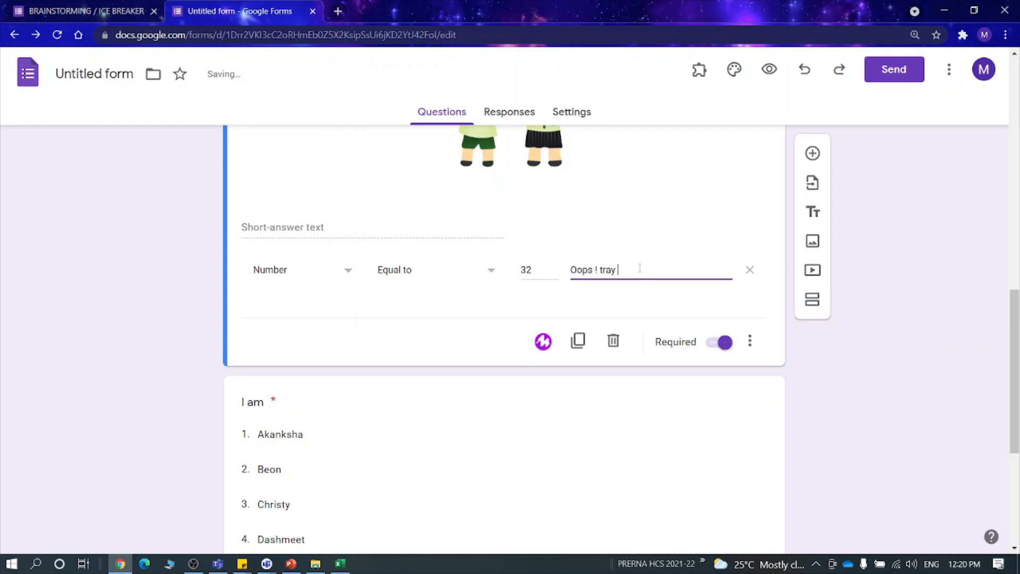
{"action": "type", "text": "s ! try agian"}
- Show a description on the word-problem question and enter "TYPE ONLY NUMBERS" in it
{"action": "scroll", "coordinate": [579, 231], "scroll_direction": "up", "scroll_amount": 4}
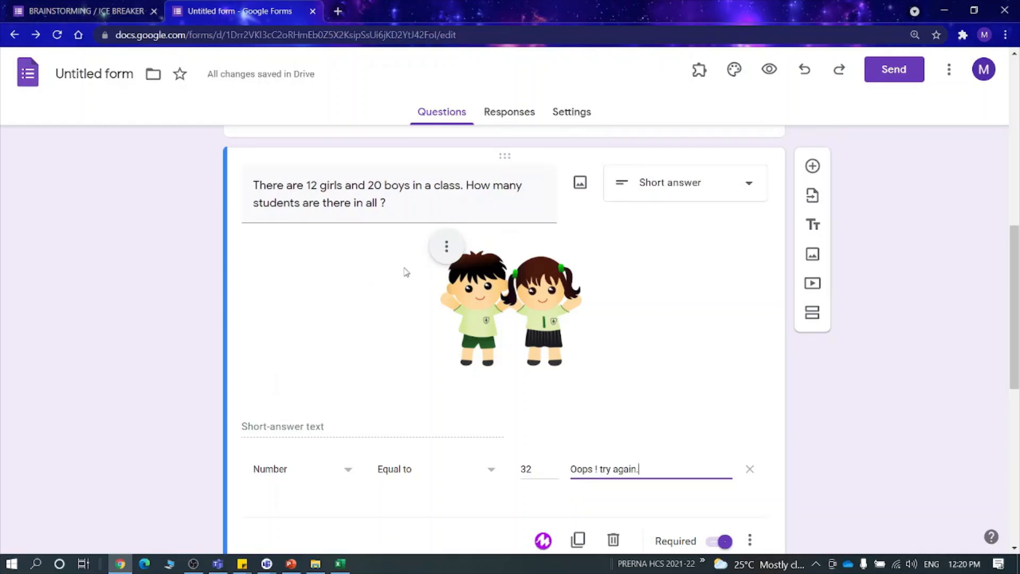
{"action": "scroll", "coordinate": [572, 311], "scroll_direction": "down", "scroll_amount": 1}
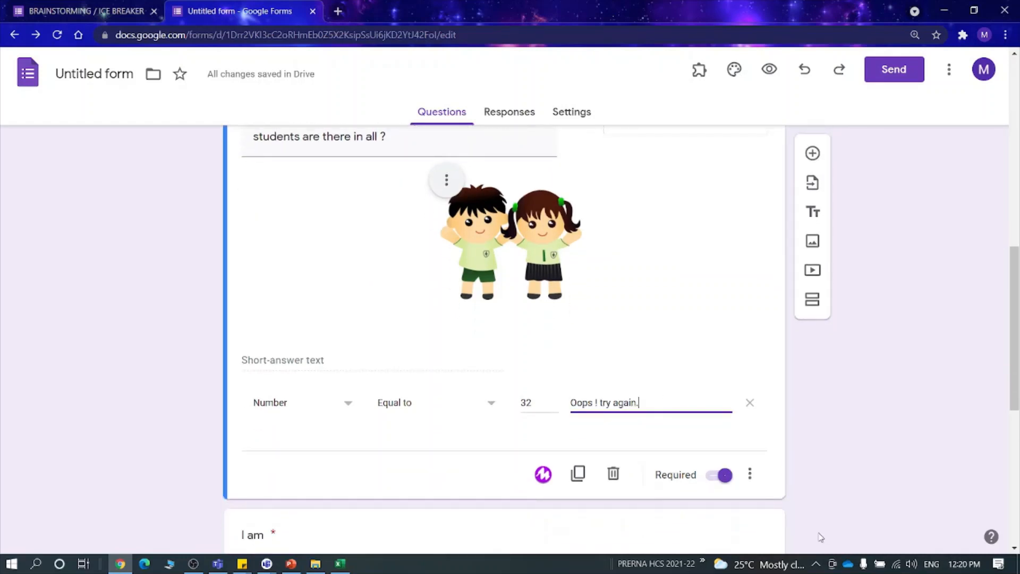
{"action": "left_click", "coordinate": [749, 474]}
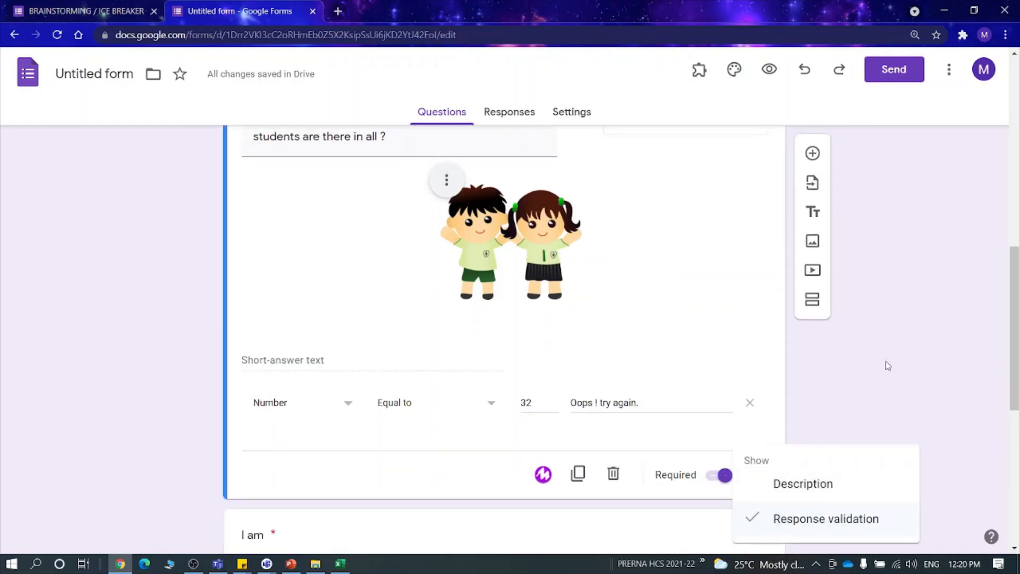
{"action": "scroll", "coordinate": [888, 365], "scroll_direction": "down", "scroll_amount": 3}
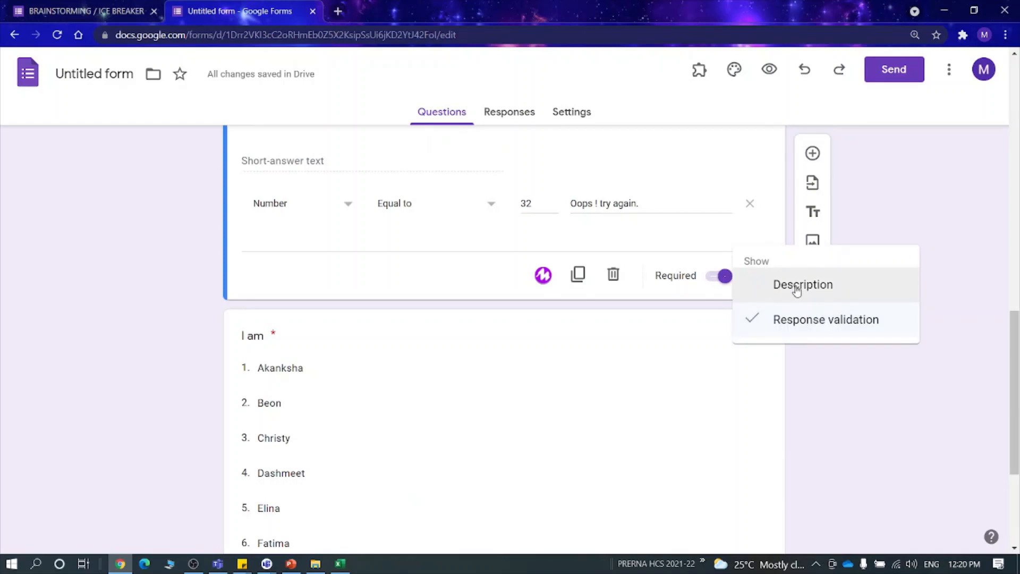
{"action": "left_click", "coordinate": [797, 287]}
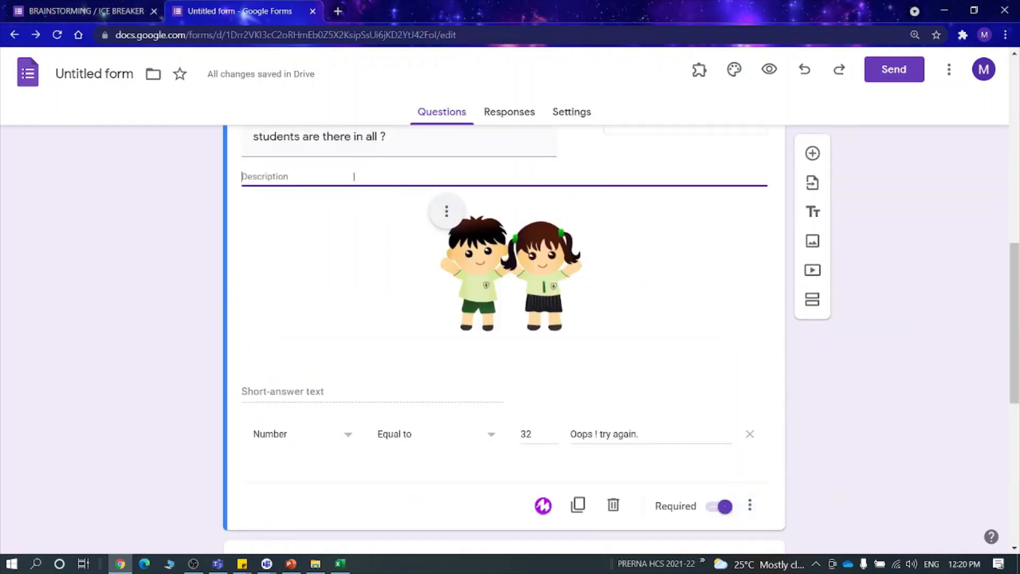
{"action": "type", "text": "TY"}
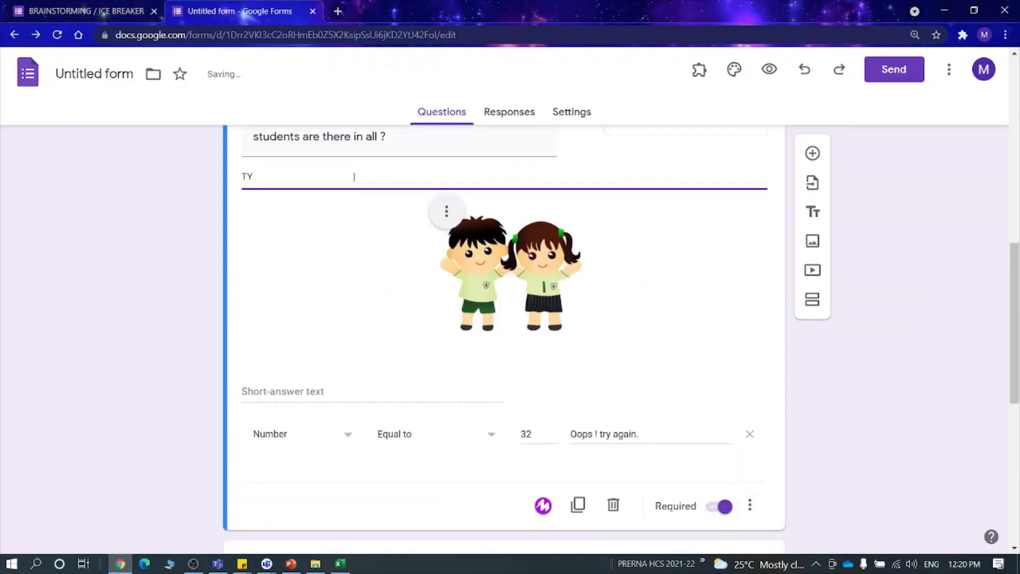
{"action": "type", "text": "PE ONLY NUMBERS"}
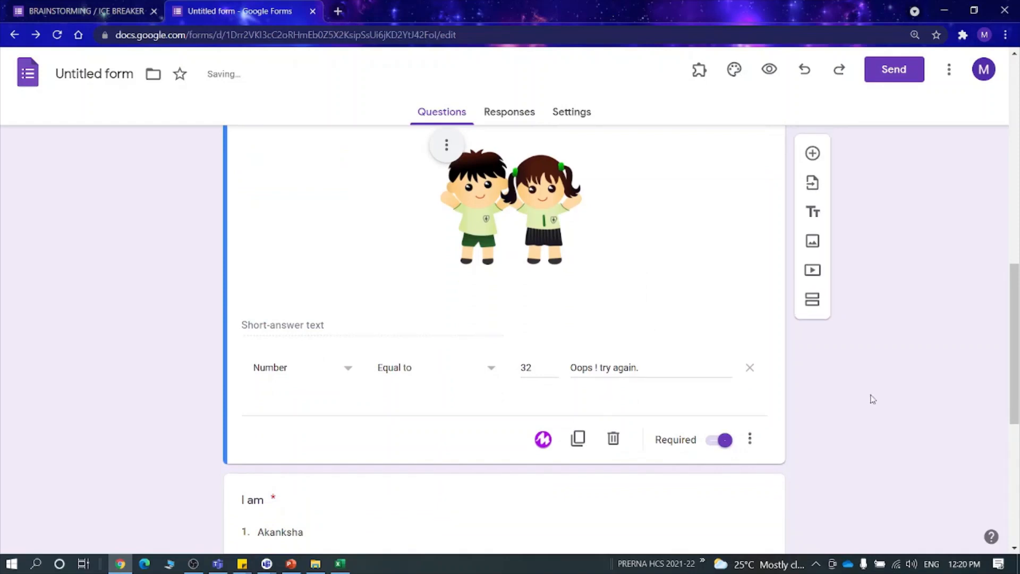
- Clear the third option of the drop-down "I am" question below the word problem
{"action": "scroll", "coordinate": [644, 381], "scroll_direction": "up", "scroll_amount": 1}
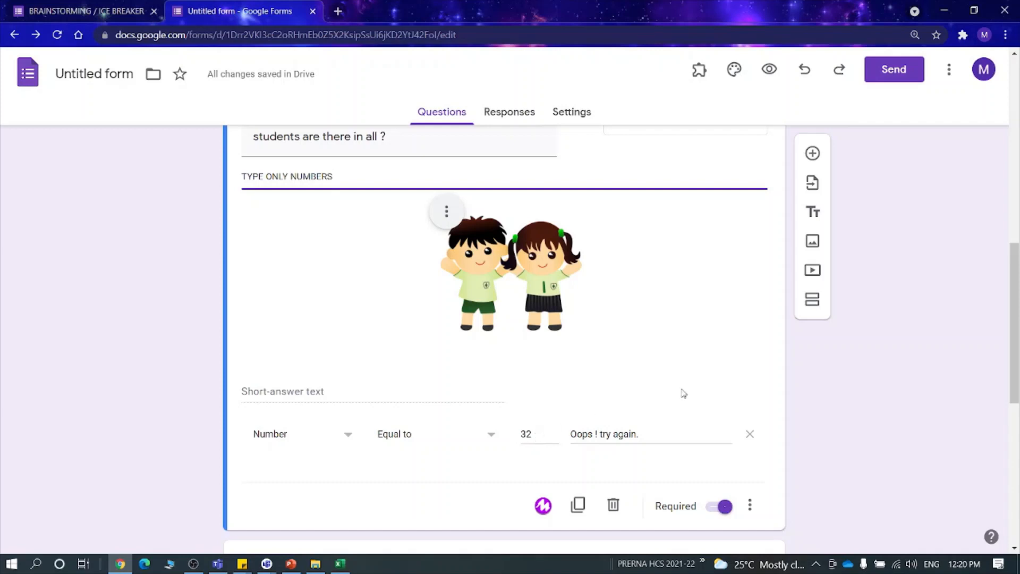
{"action": "scroll", "coordinate": [683, 391], "scroll_direction": "down", "scroll_amount": 2}
{"action": "scroll", "coordinate": [607, 396], "scroll_direction": "down", "scroll_amount": 3}
{"action": "left_click", "coordinate": [593, 336]}
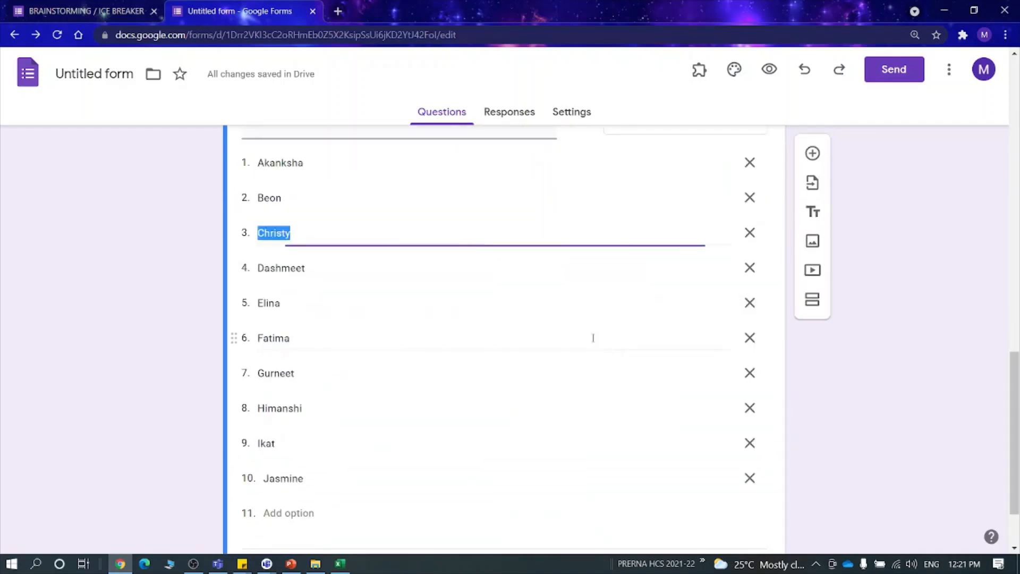
{"action": "scroll", "coordinate": [618, 271], "scroll_direction": "up", "scroll_amount": 1}
{"action": "scroll", "coordinate": [683, 276], "scroll_direction": "up", "scroll_amount": 3}
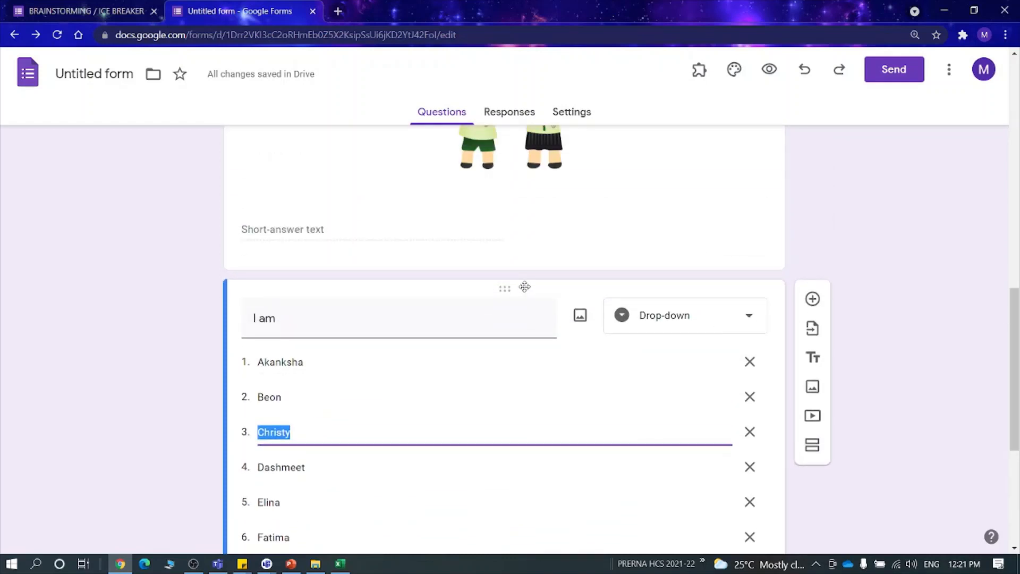
{"action": "key", "text": "BackSpace"}
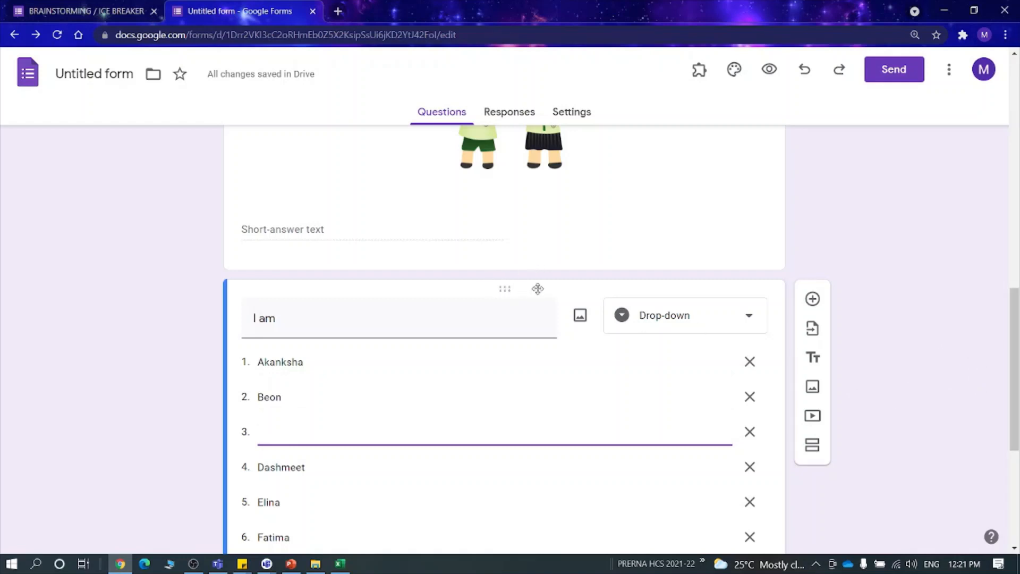
{"action": "scroll", "coordinate": [920, 315], "scroll_direction": "down", "scroll_amount": 5}
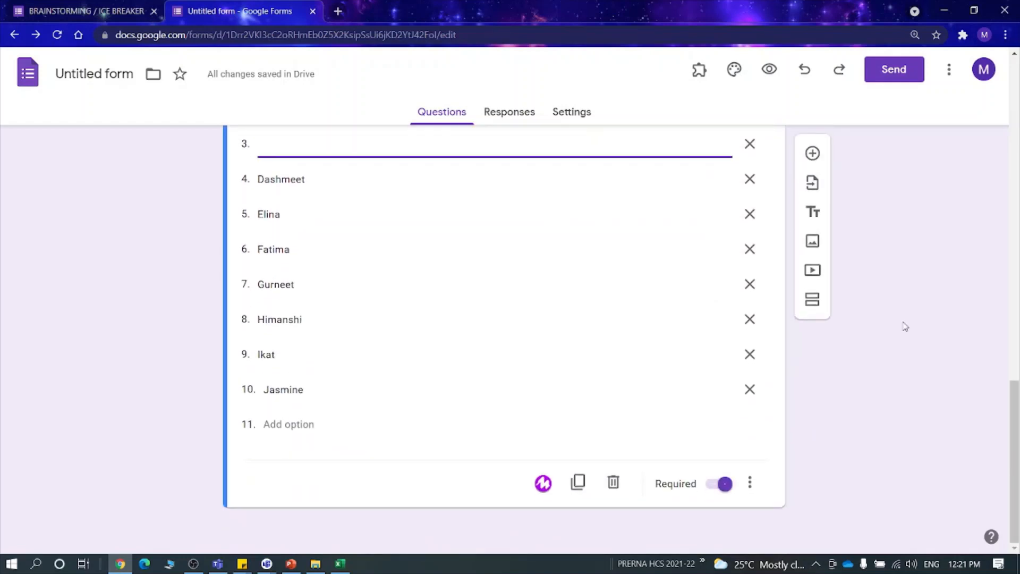
{"action": "scroll", "coordinate": [904, 325], "scroll_direction": "up", "scroll_amount": 4}
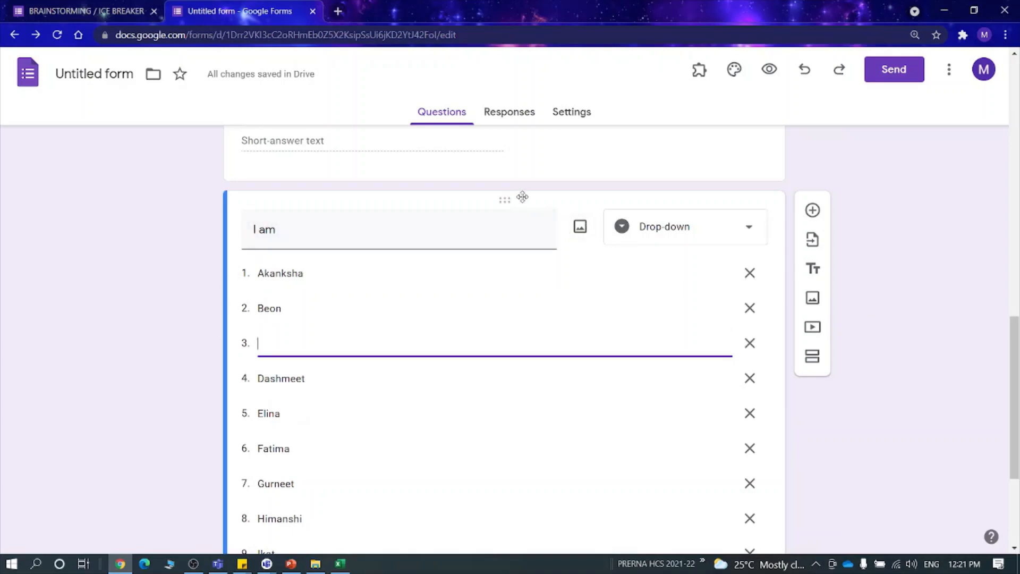
{"action": "left_click", "coordinate": [943, 286]}
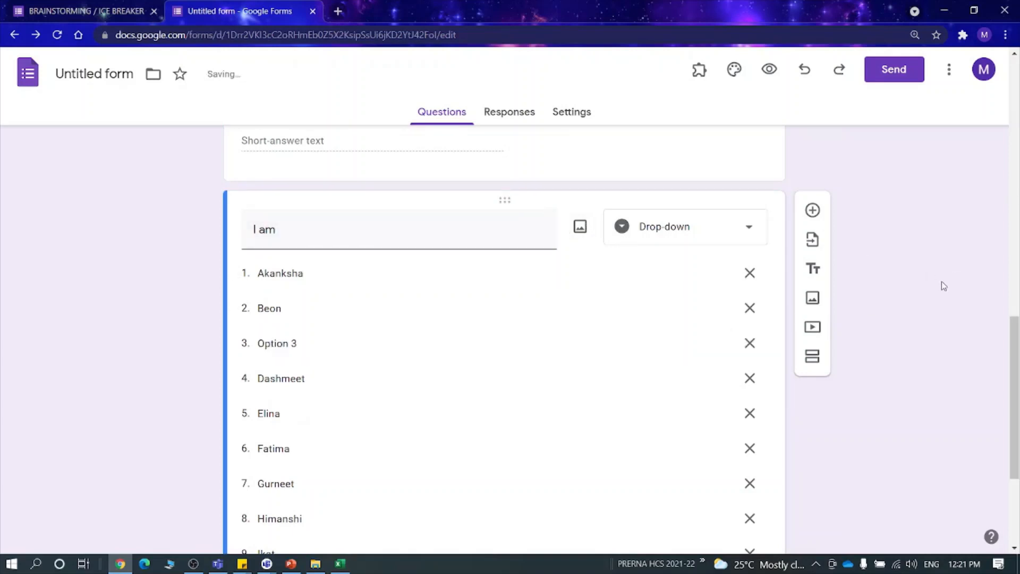
- Add a new question after the drop-down "I am" question and delete that drop-down question
{"action": "left_click", "coordinate": [812, 210]}
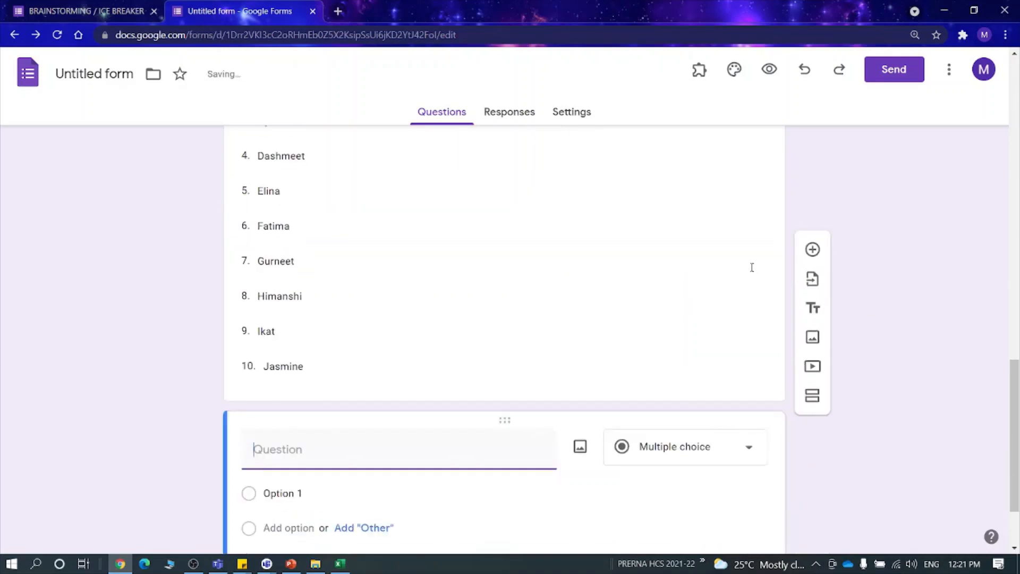
{"action": "left_click", "coordinate": [710, 239]}
{"action": "left_click", "coordinate": [613, 377]}
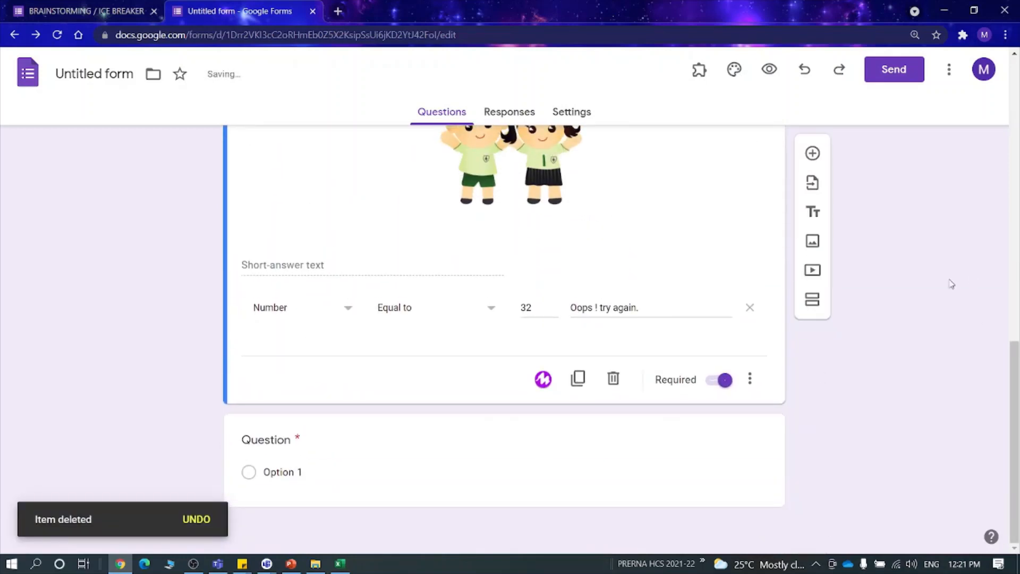
- Title the new multiple-choice question "How are you feeling ?"
{"action": "left_click", "coordinate": [275, 441]}
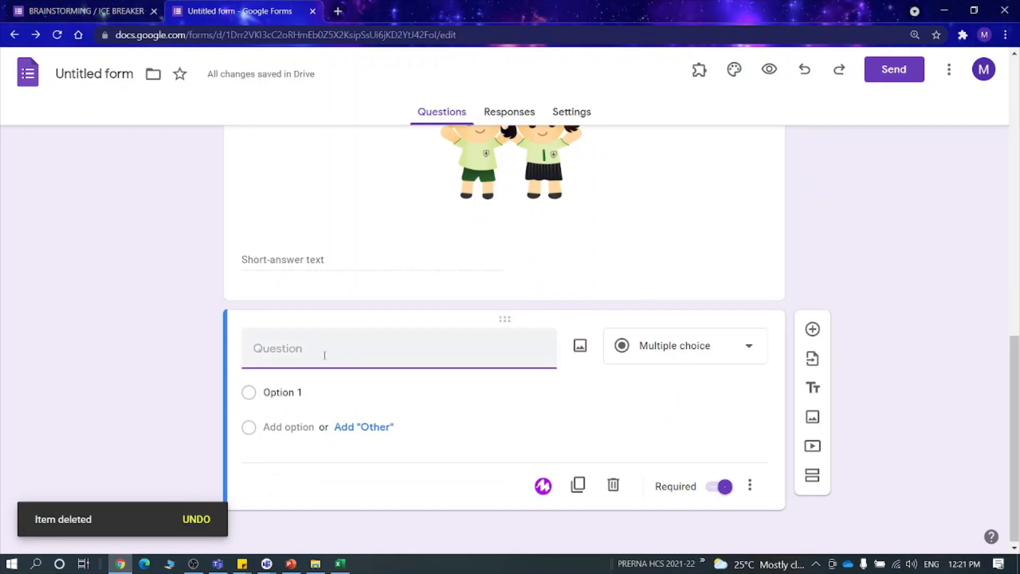
{"action": "type", "text": "How are you feeling ?"}
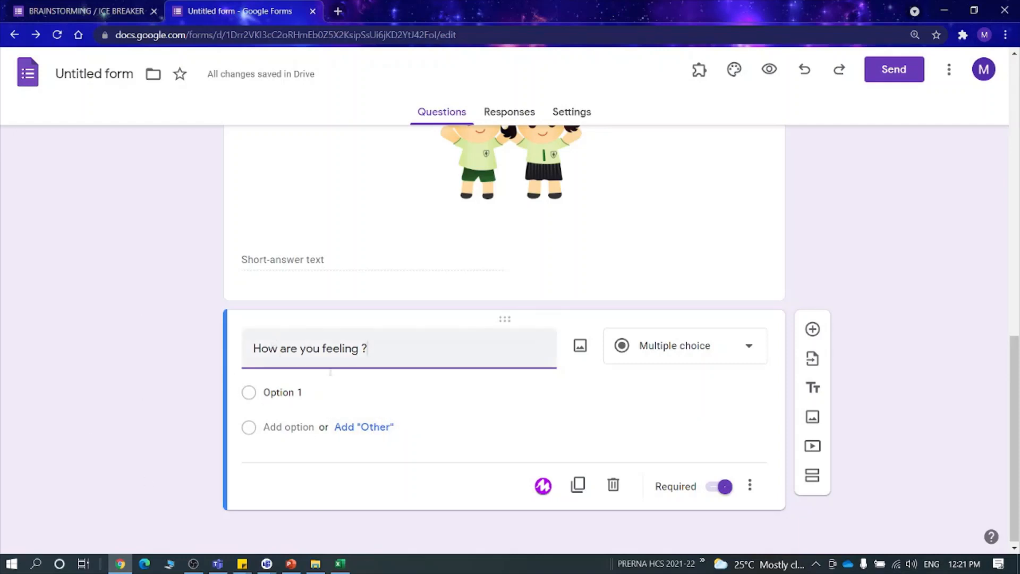
- Search Google images for "emoji" and insert the yellow side-glancing, frowning face into the "How are you feeling ?" question
{"action": "left_click", "coordinate": [579, 347]}
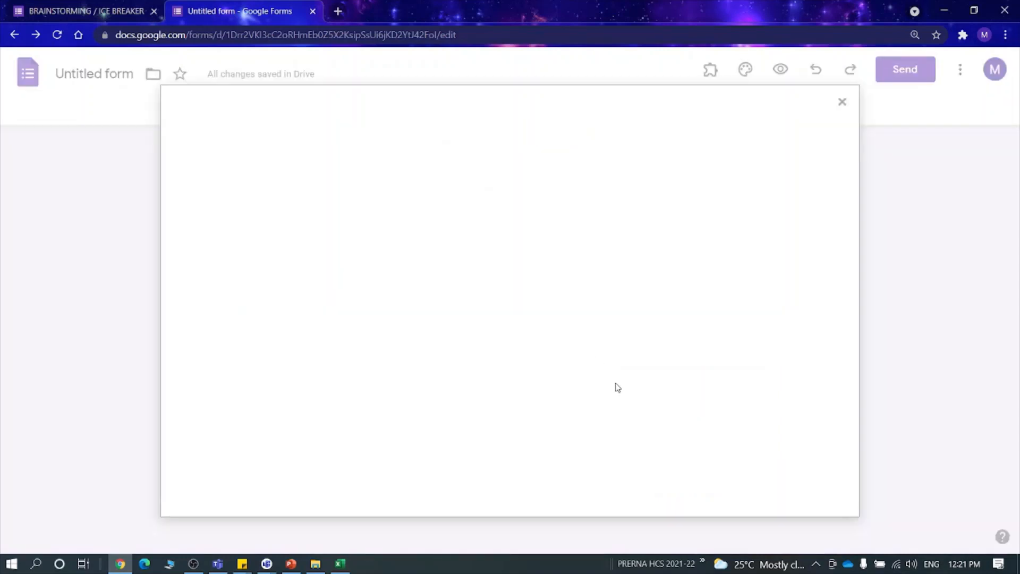
{"action": "left_click", "coordinate": [609, 155]}
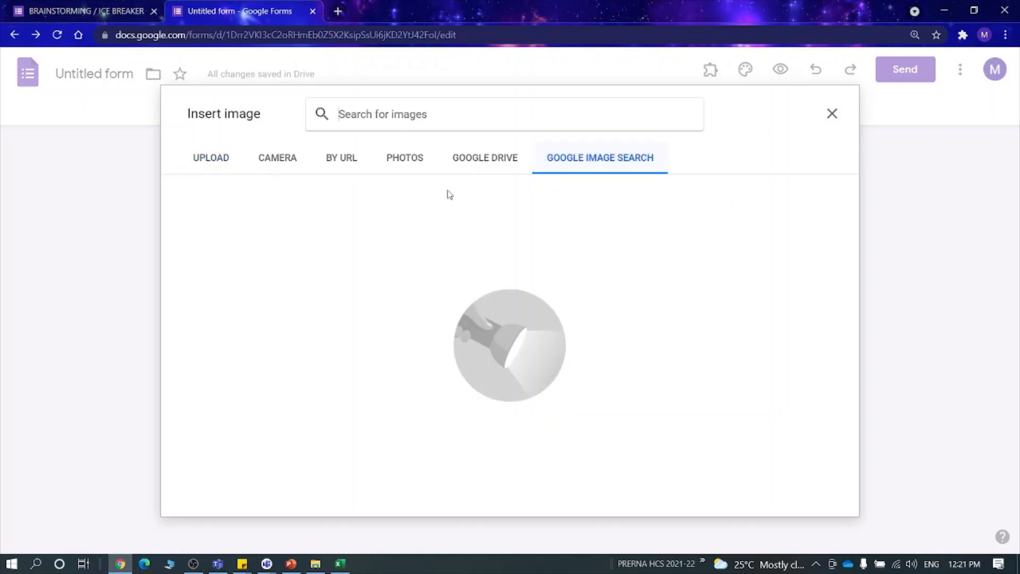
{"action": "type", "text": "emoji"}
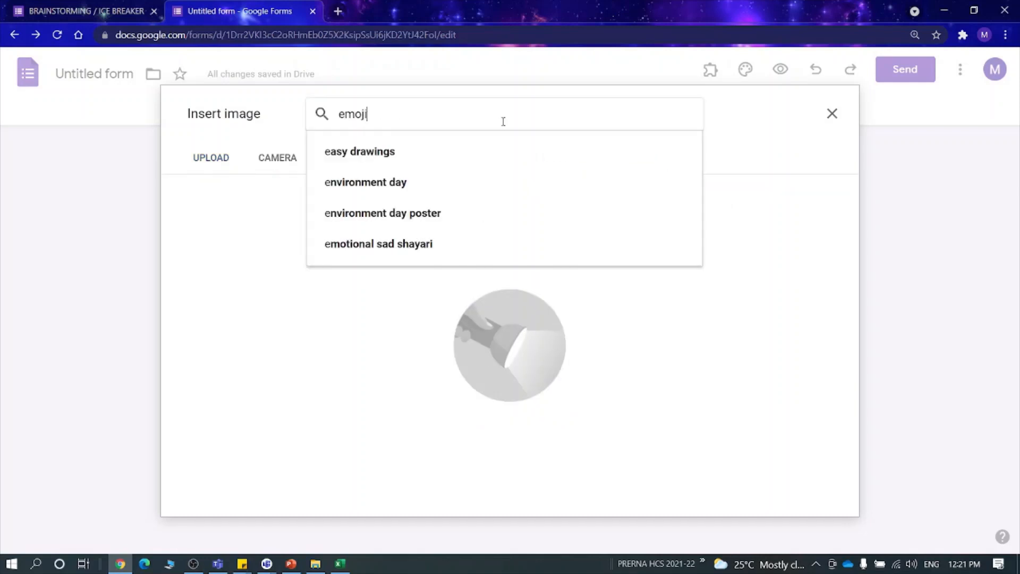
{"action": "left_click", "coordinate": [356, 181]}
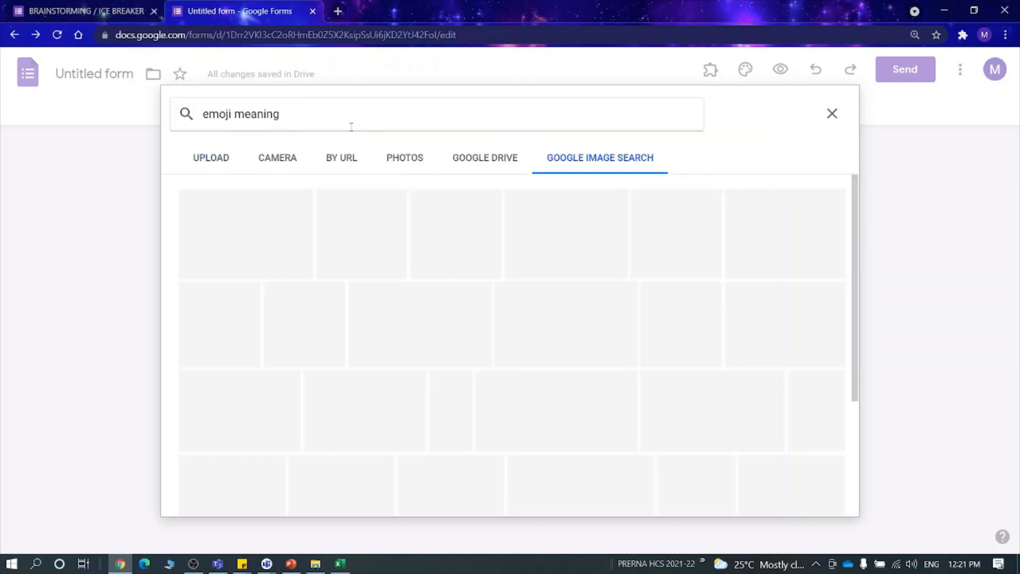
{"action": "left_click", "coordinate": [347, 112]}
{"action": "key", "text": "BackSpace"}
{"action": "key", "text": "BackSpace"}
{"action": "key", "text": "BackSpace"}
{"action": "key", "text": "BackSpace"}
{"action": "key", "text": "BackSpace"}
{"action": "key", "text": "BackSpace"}
{"action": "key", "text": "BackSpace"}
{"action": "key", "text": "BackSpace"}
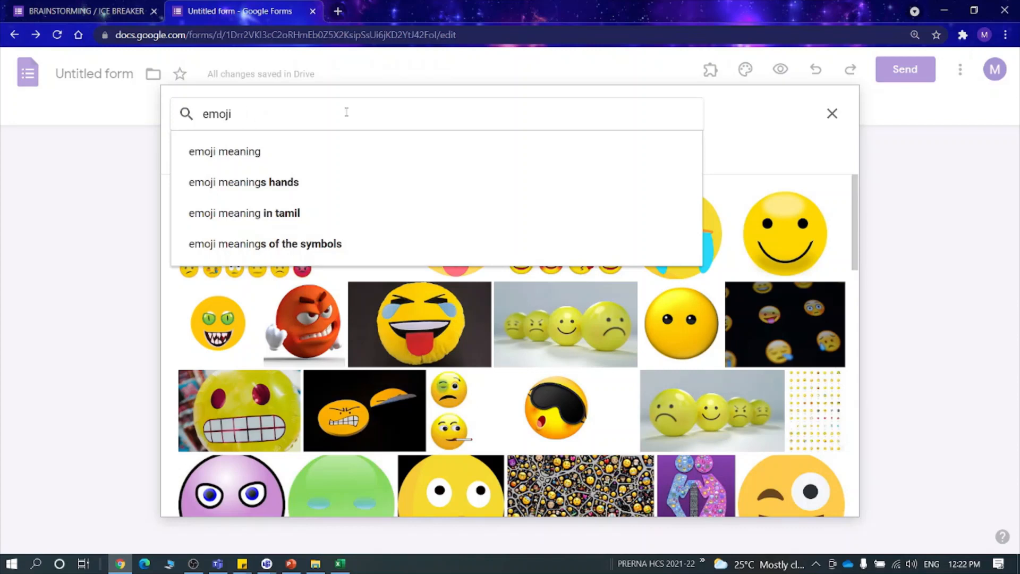
{"action": "key", "text": "Return"}
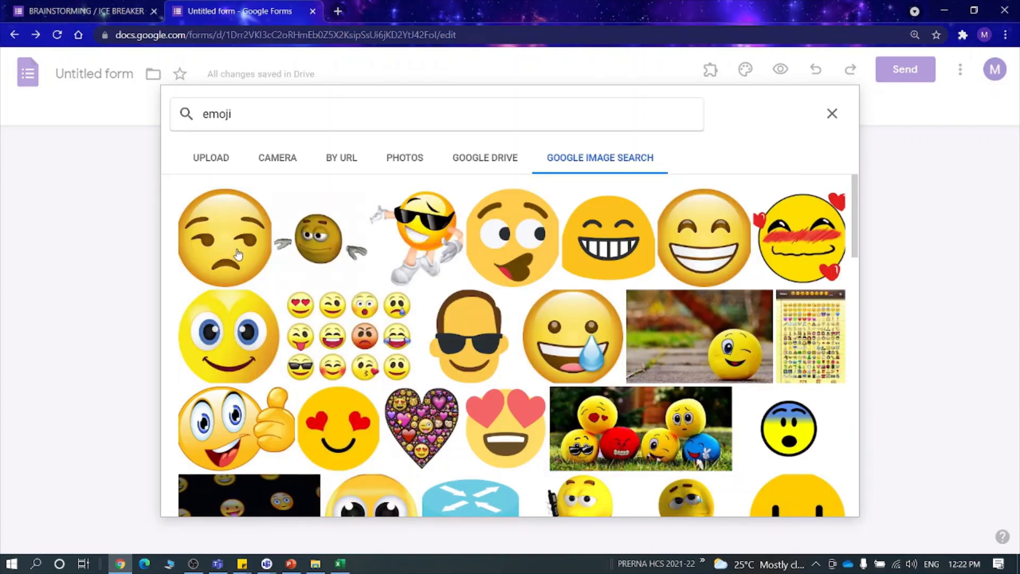
{"action": "left_click", "coordinate": [237, 253]}
{"action": "left_click", "coordinate": [815, 503]}
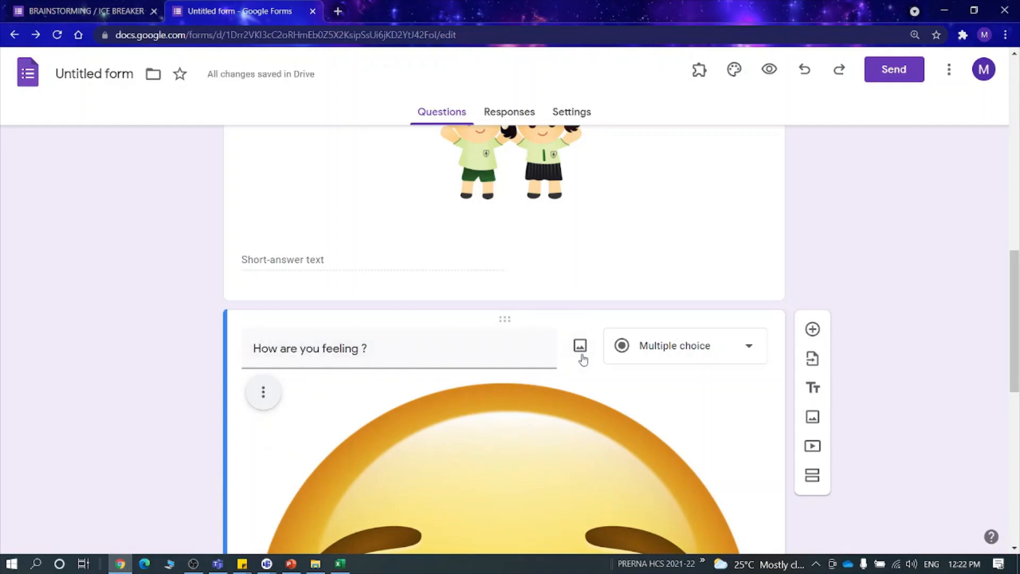
- Remove the emoji image from the "How are you feeling ?" question
{"action": "left_click", "coordinate": [580, 346]}
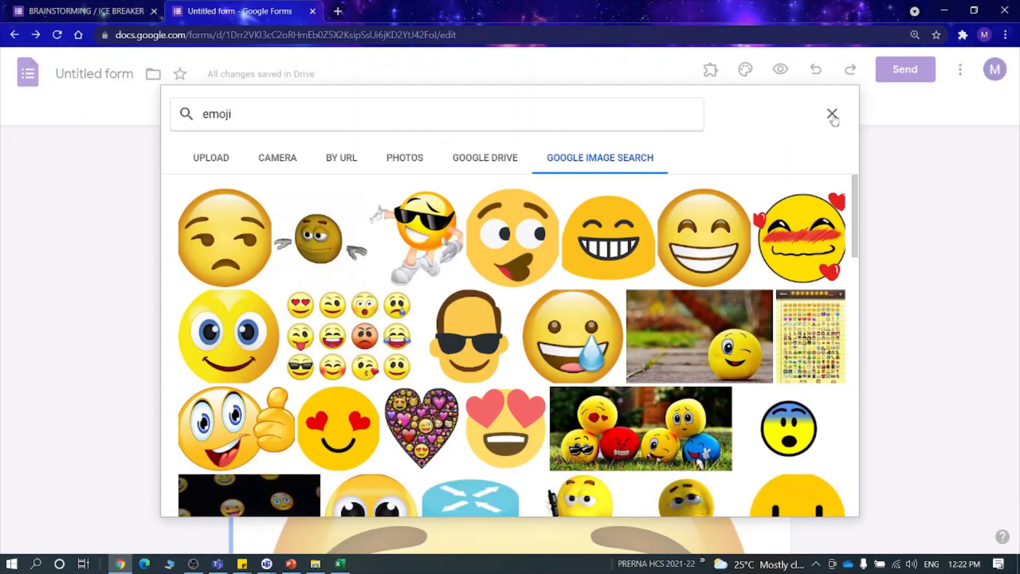
{"action": "left_click", "coordinate": [832, 113]}
{"action": "scroll", "coordinate": [298, 287], "scroll_direction": "down", "scroll_amount": 3}
{"action": "left_click", "coordinate": [263, 259]}
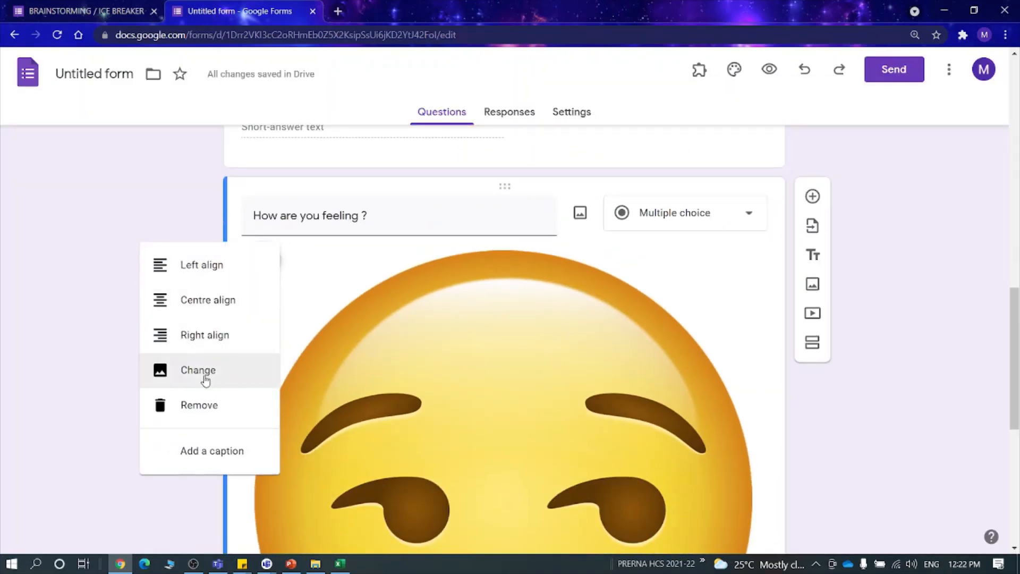
{"action": "left_click", "coordinate": [278, 405]}
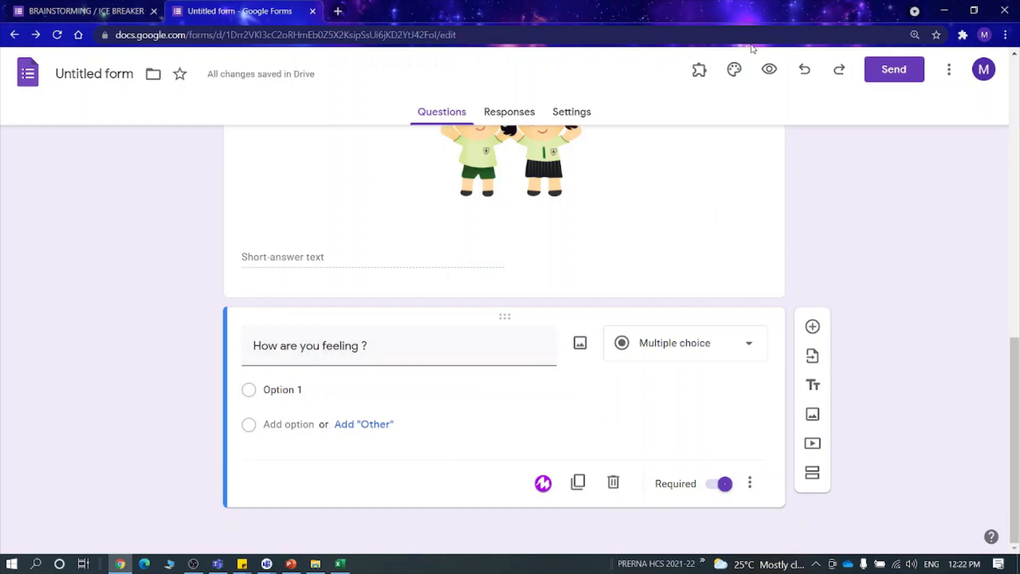
- Preview the form to check how the first "I am" question displays its options, and close the preview
{"action": "left_click", "coordinate": [770, 70]}
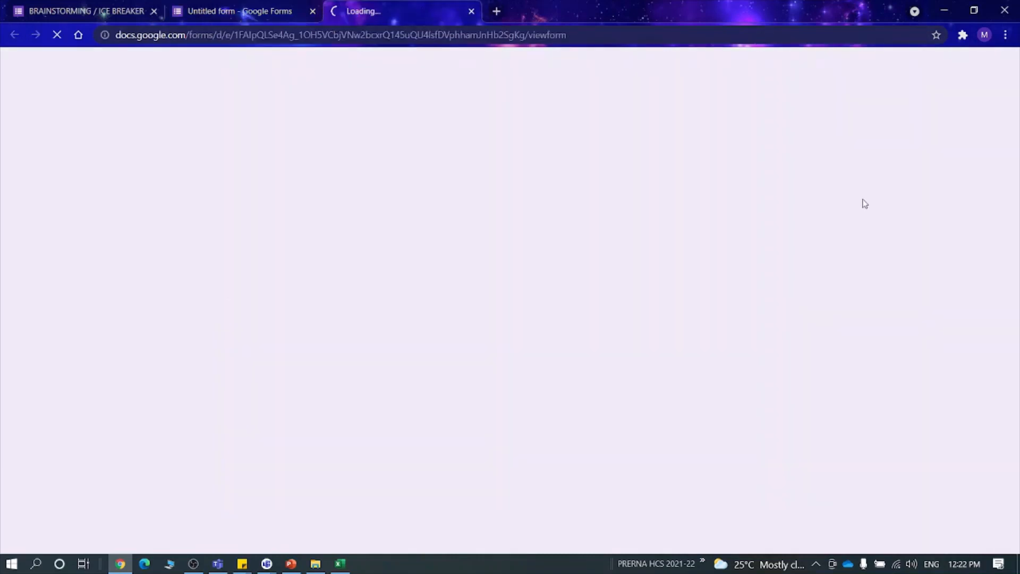
{"action": "scroll", "coordinate": [506, 298], "scroll_direction": "down", "scroll_amount": 1}
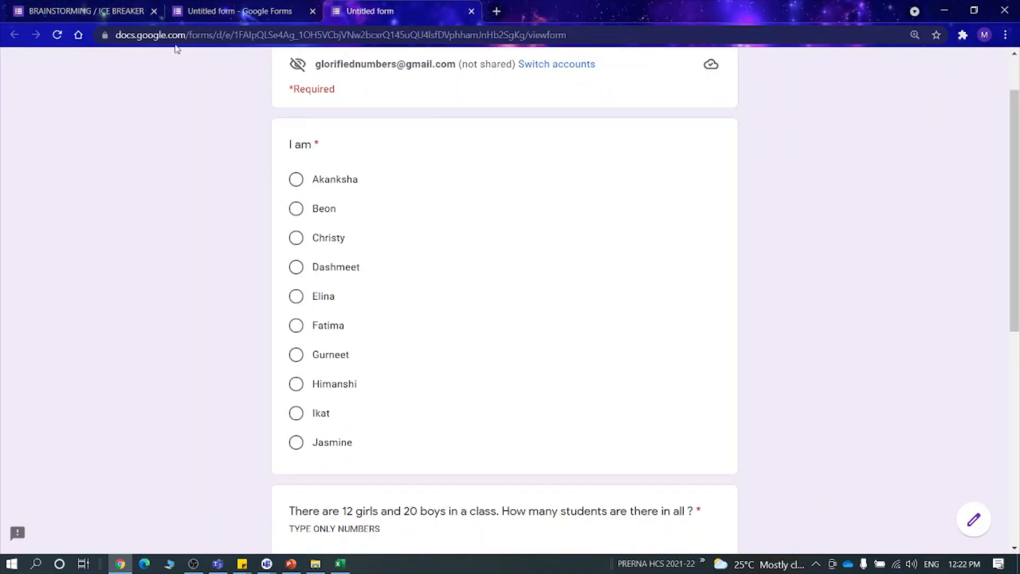
{"action": "left_click", "coordinate": [471, 11]}
- Change the first "I am" question's type from Multiple choice to Drop-down
{"action": "scroll", "coordinate": [457, 225], "scroll_direction": "up", "scroll_amount": 5}
{"action": "left_click", "coordinate": [457, 225]}
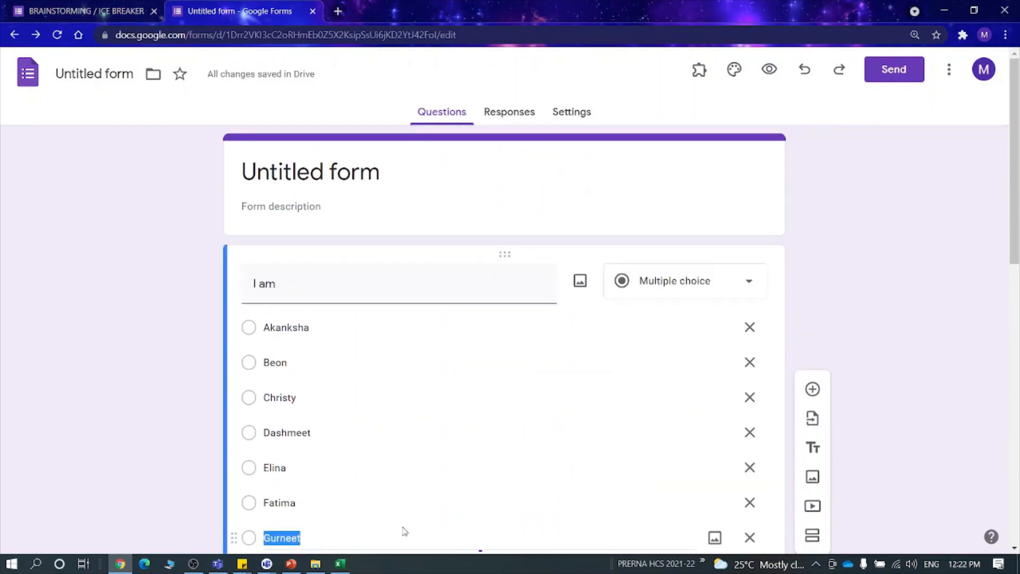
{"action": "left_click", "coordinate": [685, 280]}
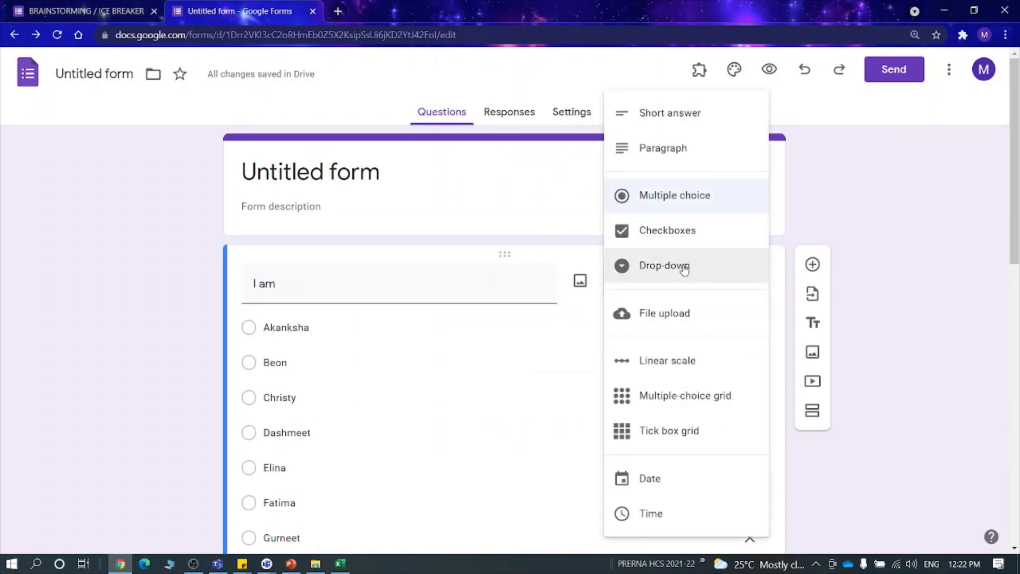
{"action": "left_click", "coordinate": [686, 263]}
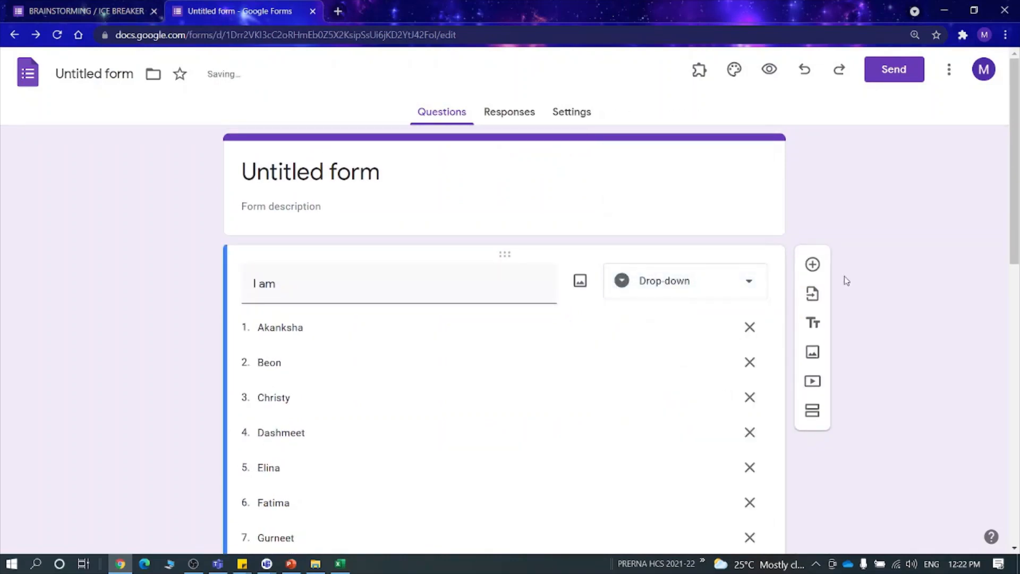
- Preview the form and choose the fifth student's name in the "I am" drop-down question
{"action": "left_click", "coordinate": [769, 69]}
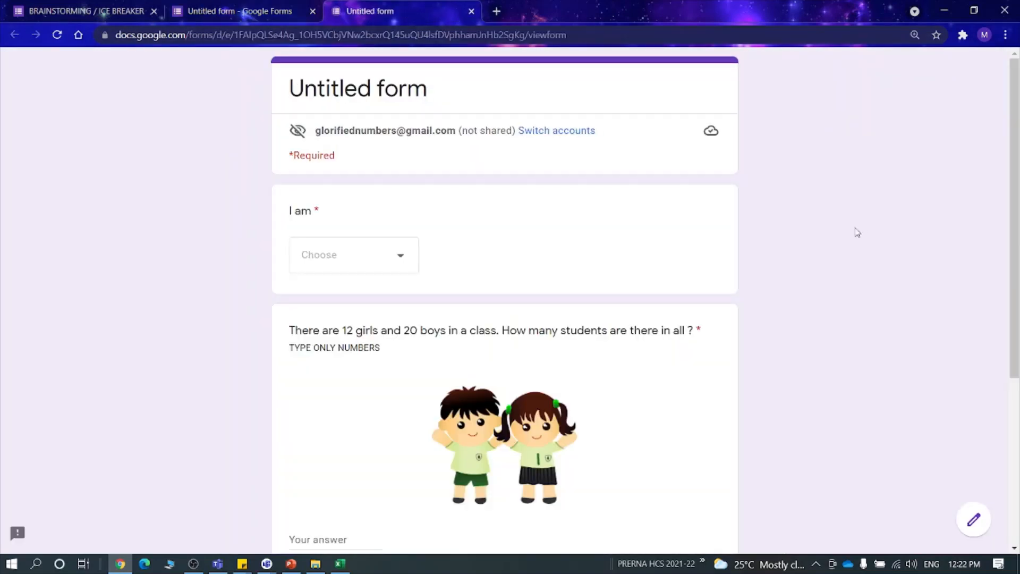
{"action": "left_click", "coordinate": [333, 255]}
{"action": "scroll", "coordinate": [354, 297], "scroll_direction": "down", "scroll_amount": 5}
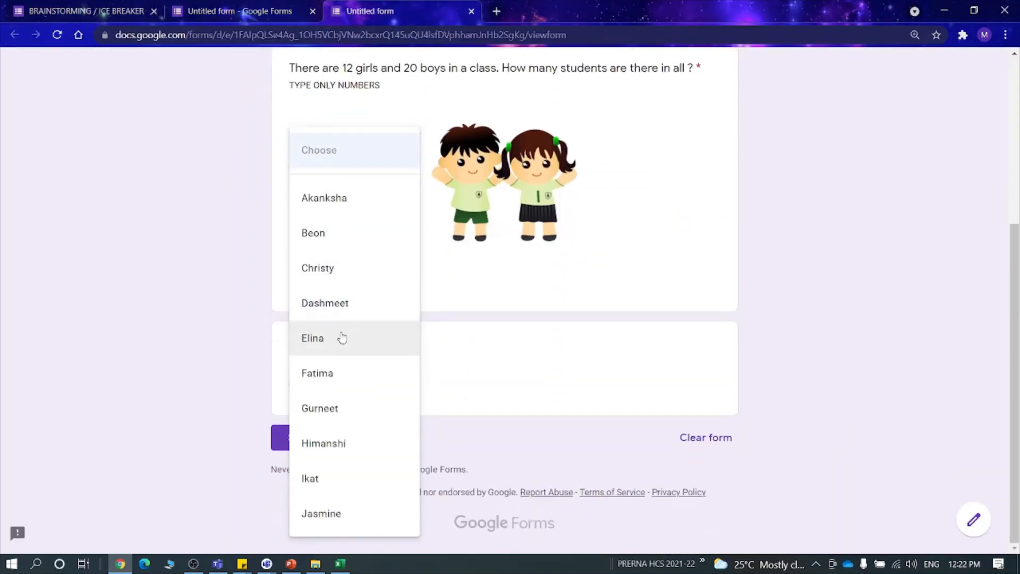
{"action": "left_click", "coordinate": [330, 354]}
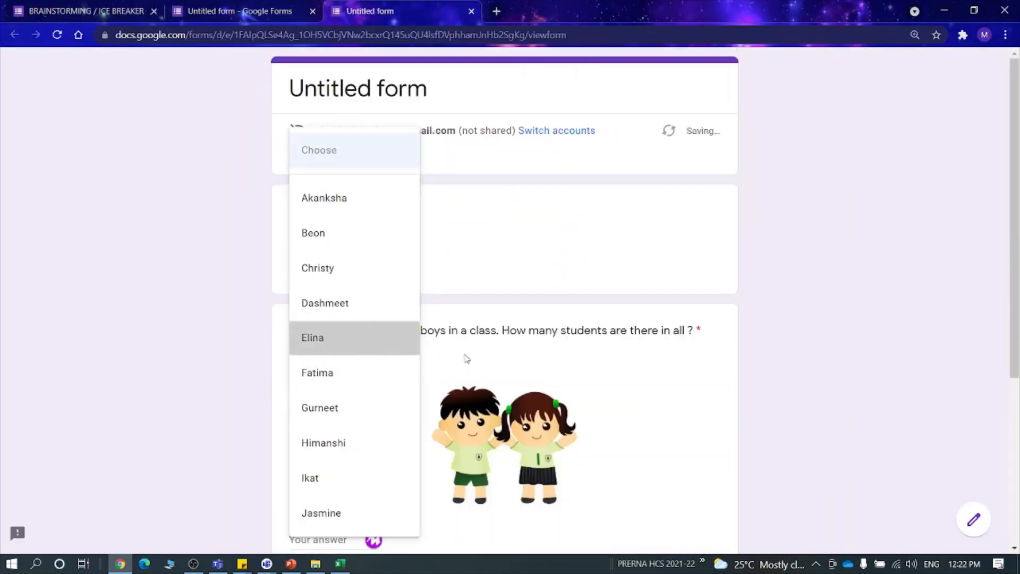
{"action": "scroll", "coordinate": [483, 315], "scroll_direction": "down", "scroll_amount": 4}
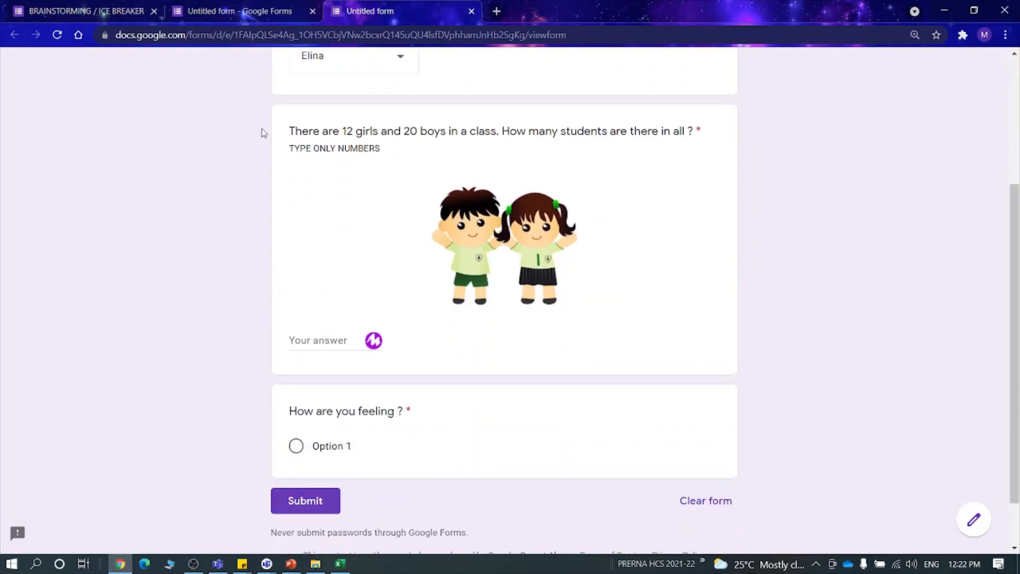
- Test the word problem's validation by entering 55 as the answer and submitting the form
{"action": "left_click", "coordinate": [343, 334]}
{"action": "type", "text": "55"}
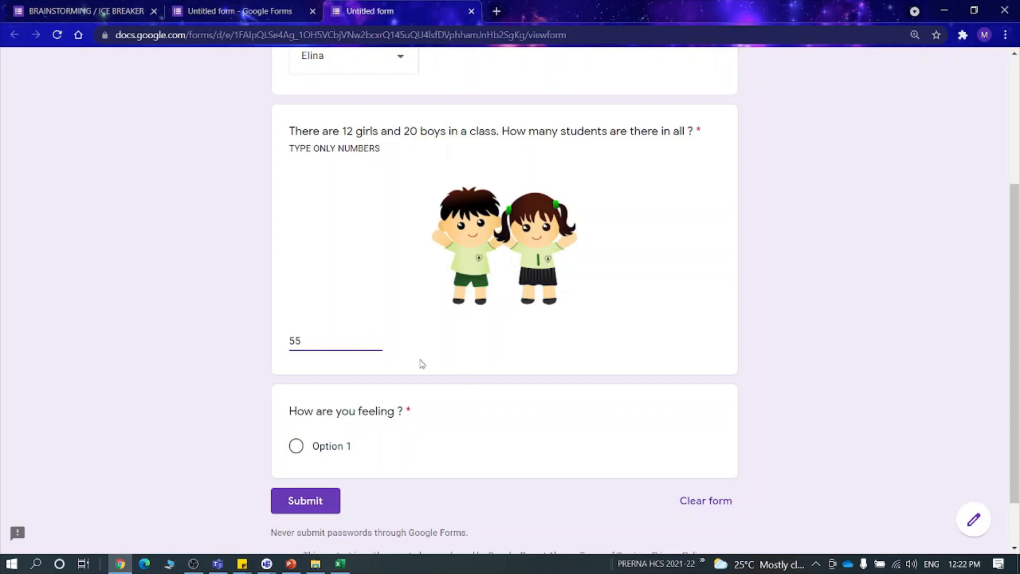
{"action": "left_click", "coordinate": [305, 505]}
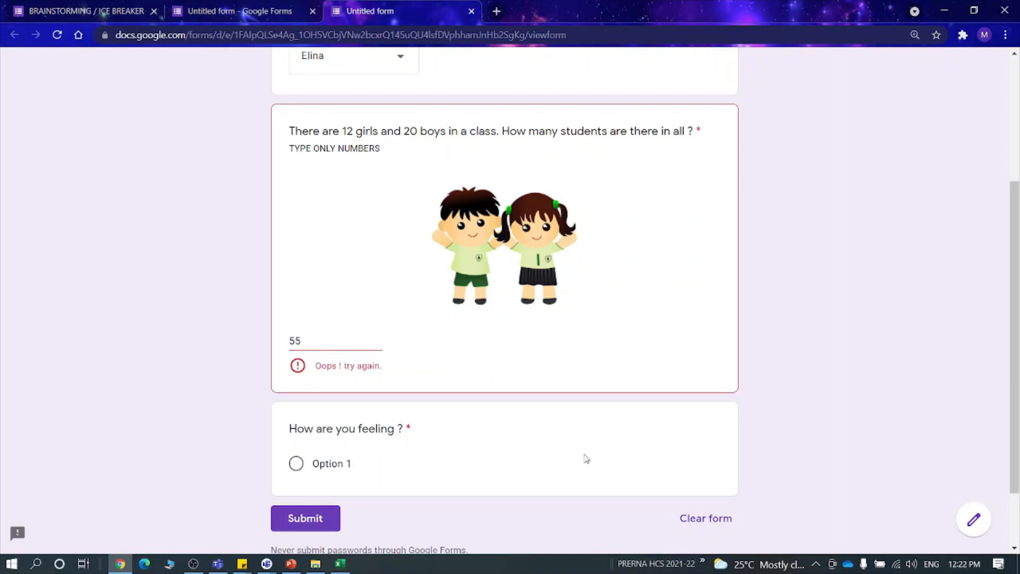
- Complete and submit the response with 32 as the word-problem answer and Option 1 for "How are you feeling ?"
{"action": "double_click", "coordinate": [308, 344]}
{"action": "key", "text": "BackSpace"}
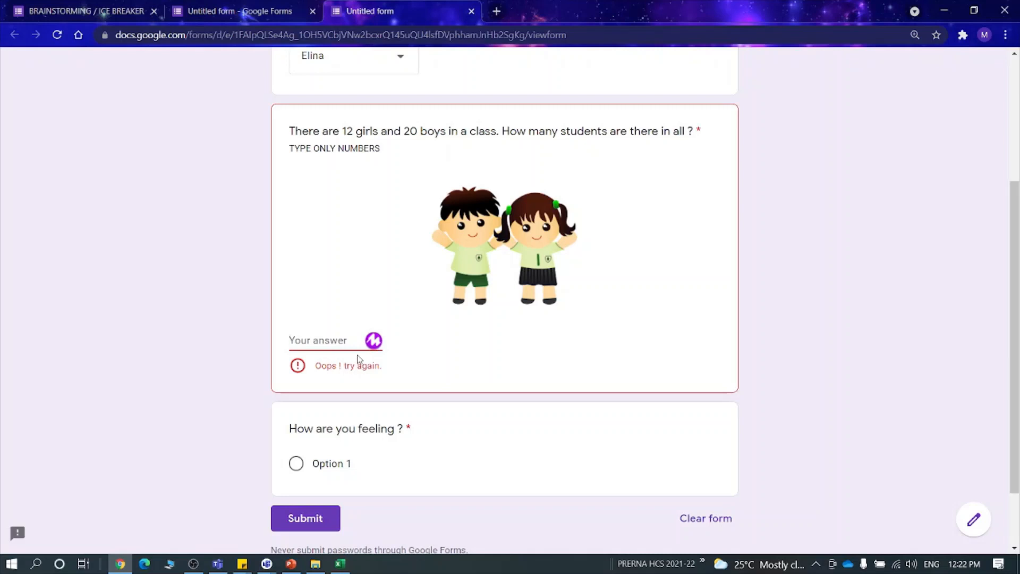
{"action": "type", "text": "32"}
{"action": "left_click", "coordinate": [307, 521]}
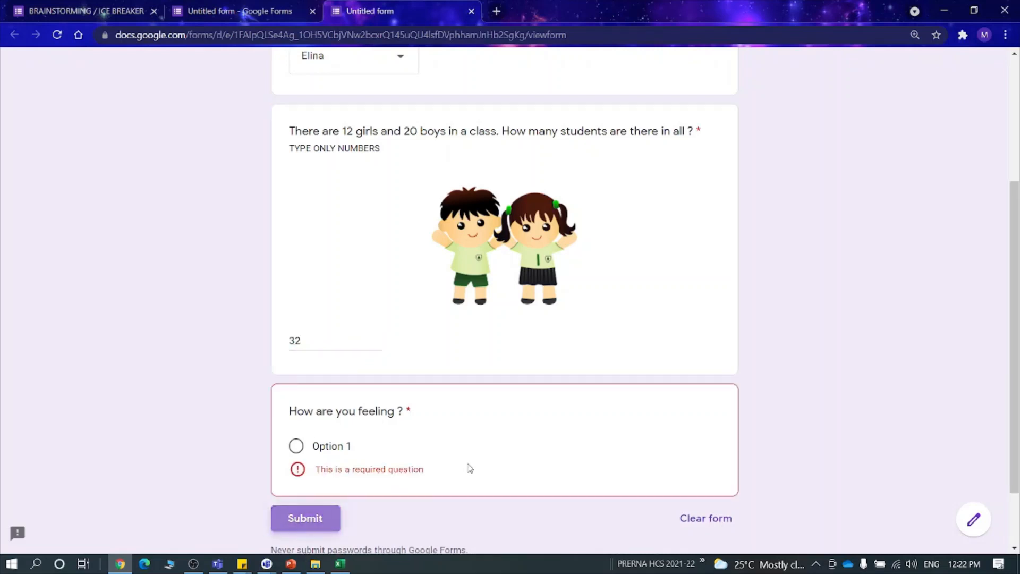
{"action": "left_click", "coordinate": [338, 448]}
{"action": "left_click", "coordinate": [300, 502]}
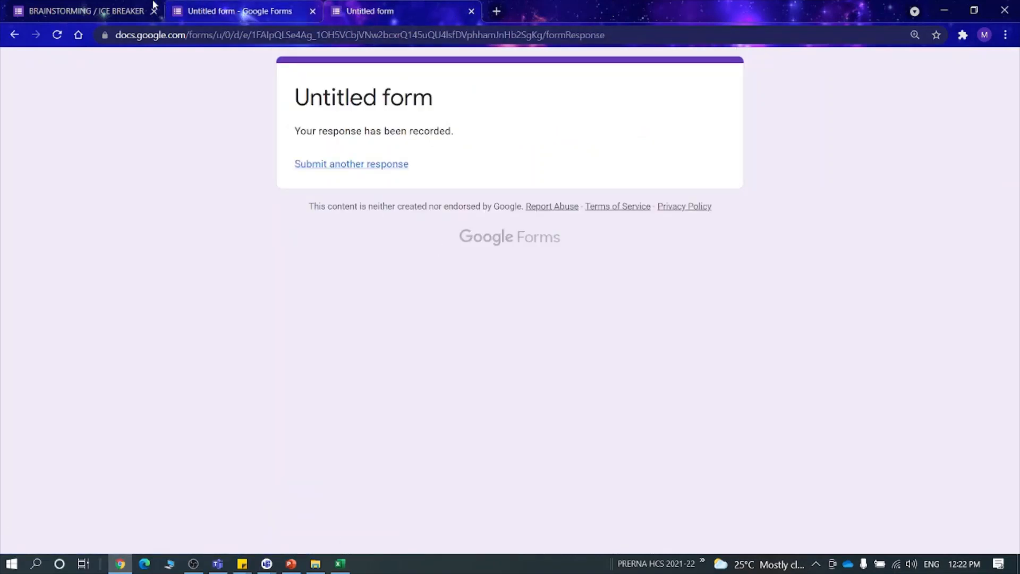
- Close the ice-breaker form and both "Untitled form" pages
{"action": "left_click", "coordinate": [249, 20]}
{"action": "left_click", "coordinate": [154, 12]}
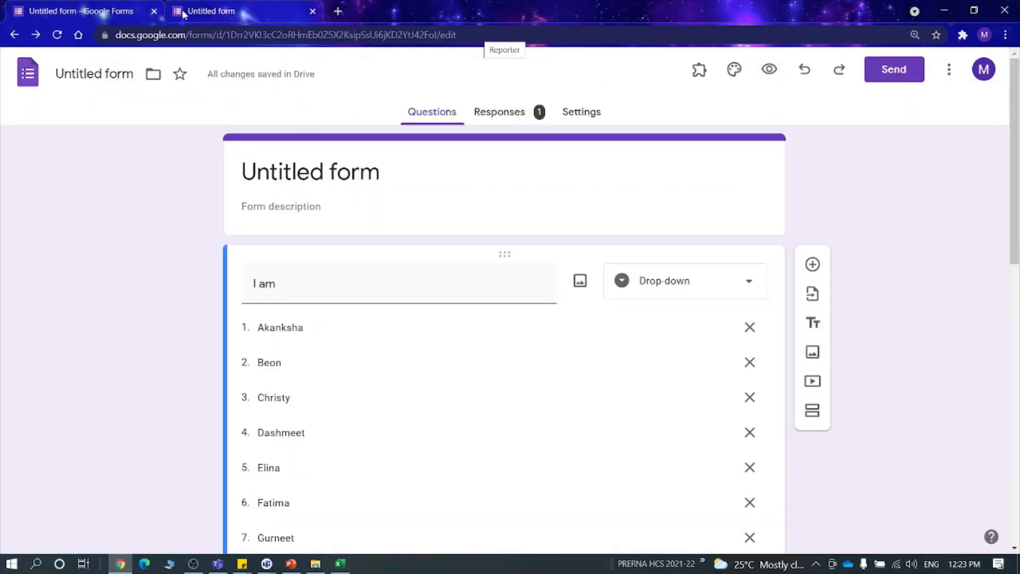
{"action": "left_click", "coordinate": [155, 11]}
{"action": "left_click", "coordinate": [154, 11]}
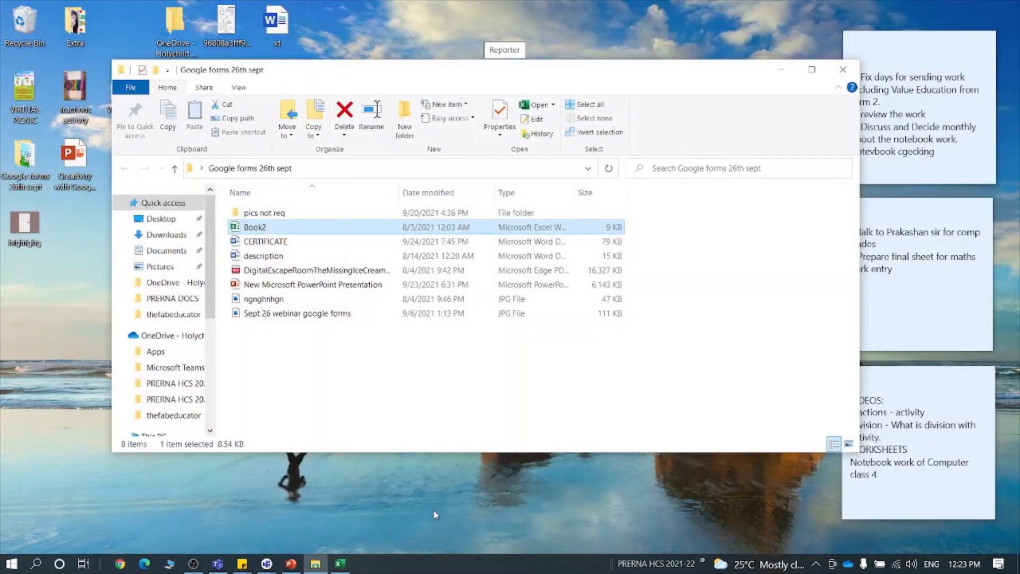
- Switch to PowerPoint, show slide 4 and open the form linked under "Towards the end/Revision"
{"action": "left_click", "coordinate": [290, 563]}
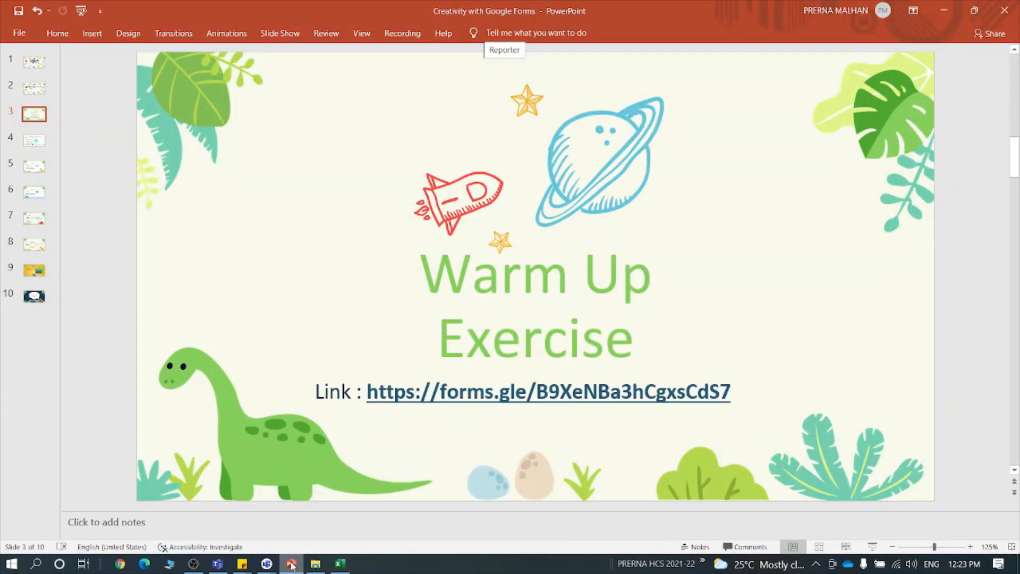
{"action": "left_click", "coordinate": [34, 139]}
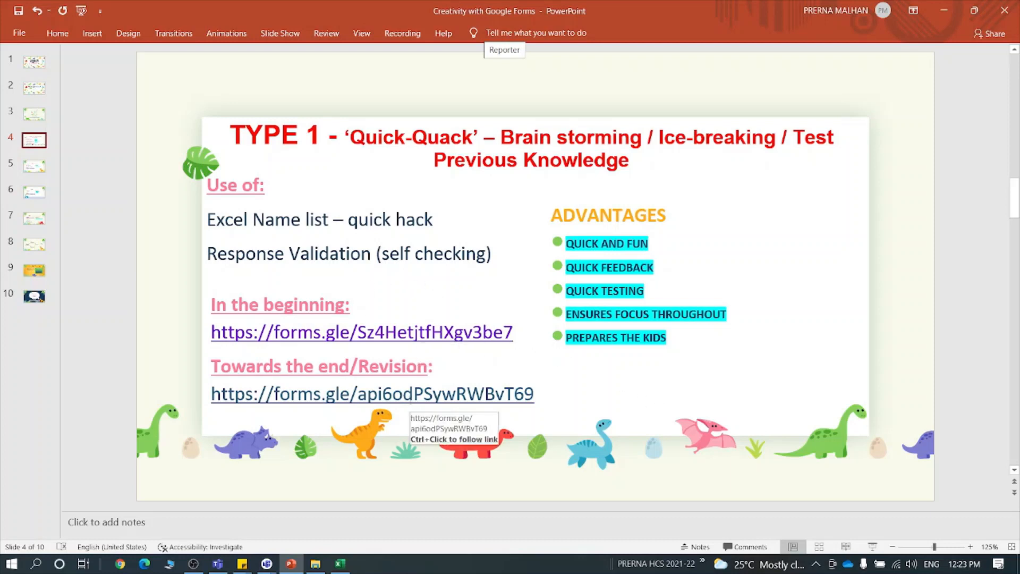
{"action": "left_click", "coordinate": [400, 393], "text": "ctrl"}
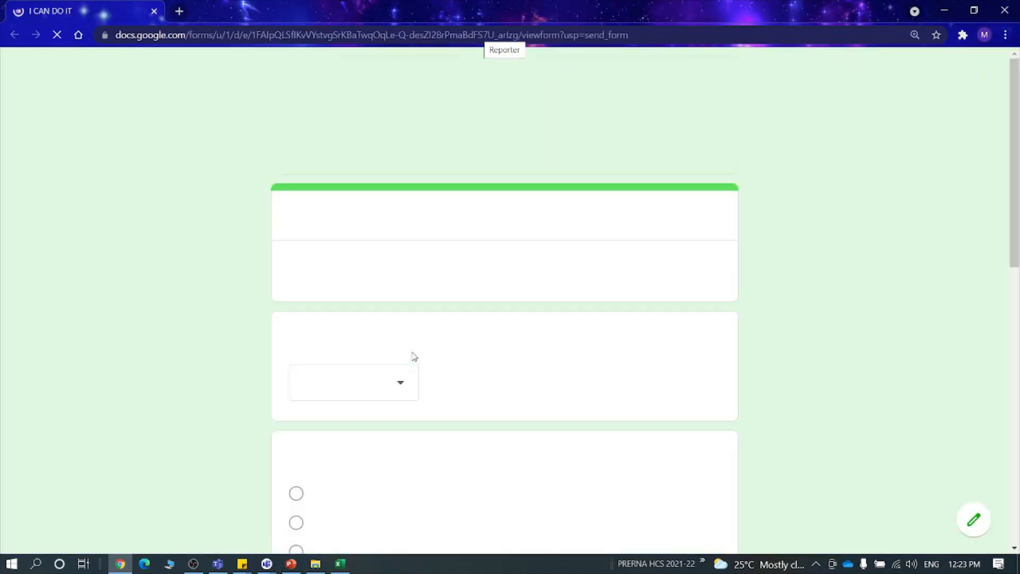
- Choose the fourth student's name in the "I am" question and answer Q1 on Parts of Speech with 8
{"action": "scroll", "coordinate": [550, 342], "scroll_direction": "down", "scroll_amount": 1}
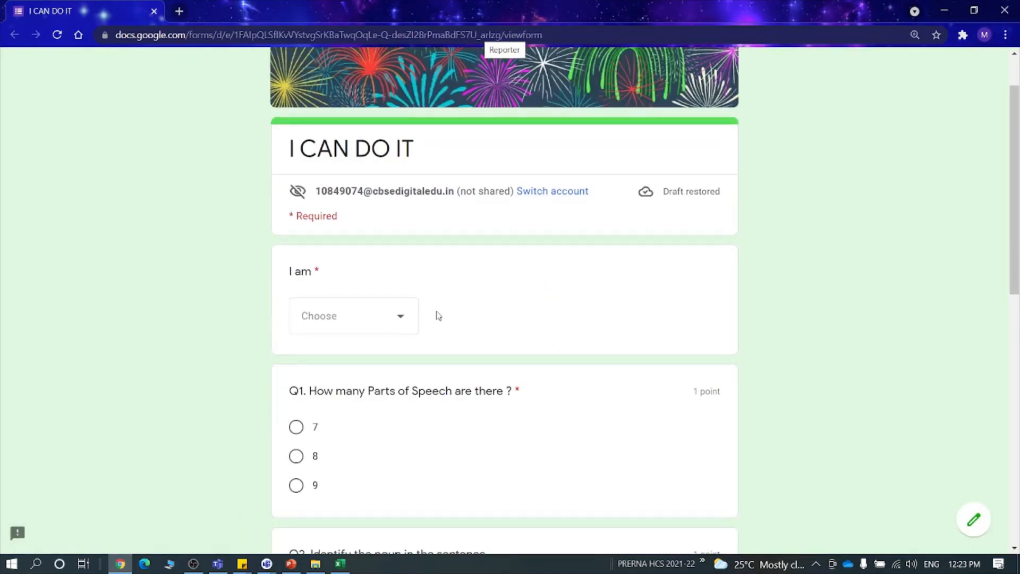
{"action": "left_click", "coordinate": [351, 317]}
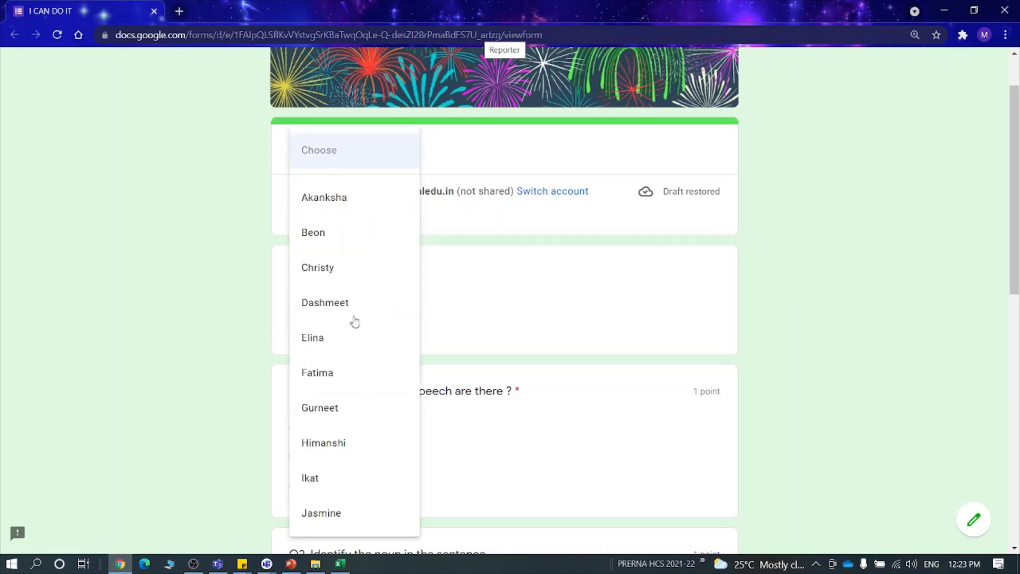
{"action": "left_click", "coordinate": [342, 301]}
{"action": "scroll", "coordinate": [445, 349], "scroll_direction": "down", "scroll_amount": 3}
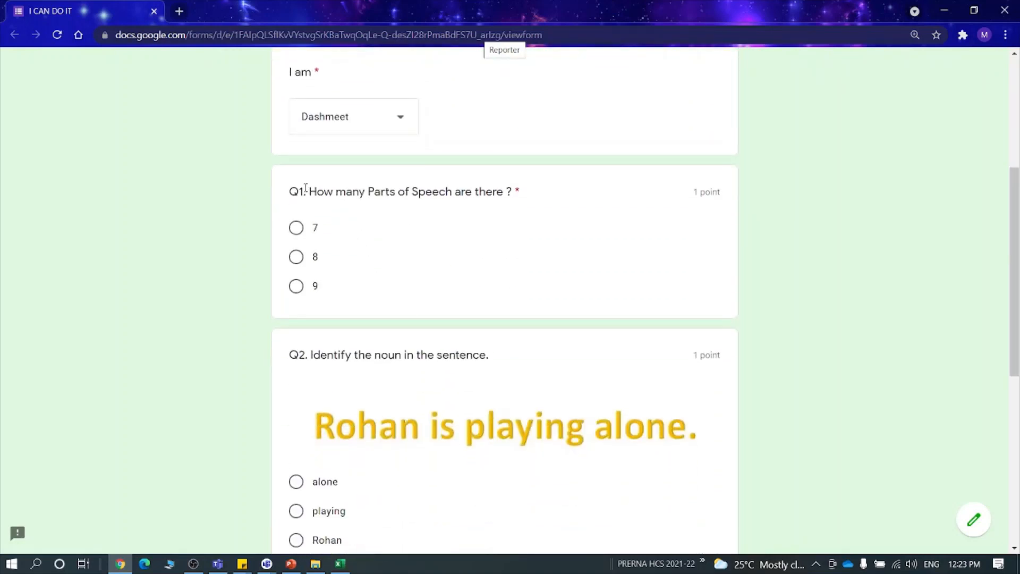
{"action": "left_click", "coordinate": [297, 257]}
- Answer the noun question with its third option and the pronoun question with "they", and continue to the next section
{"action": "scroll", "coordinate": [447, 303], "scroll_direction": "down", "scroll_amount": 3}
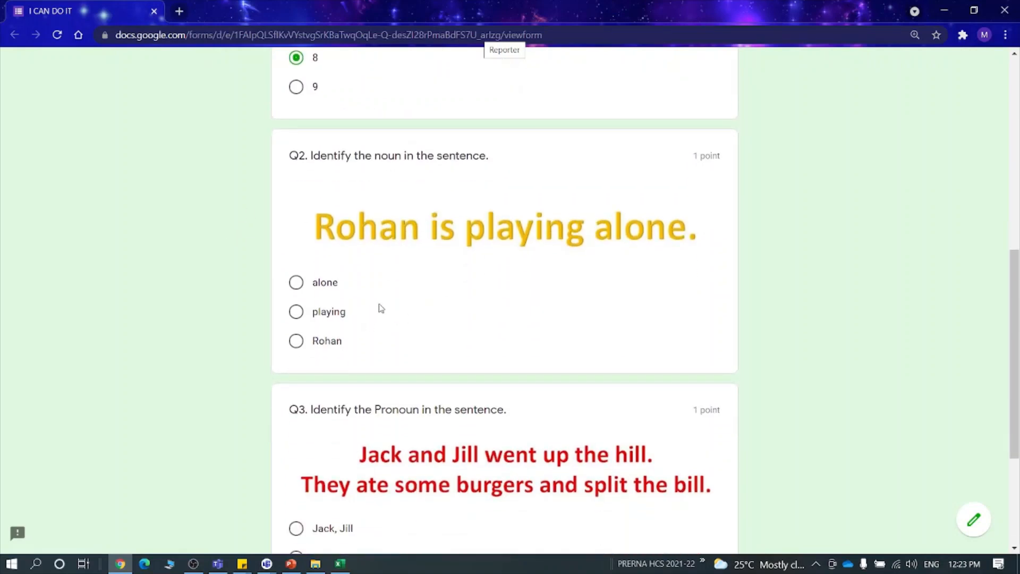
{"action": "left_click", "coordinate": [320, 338]}
{"action": "scroll", "coordinate": [393, 319], "scroll_direction": "down", "scroll_amount": 3}
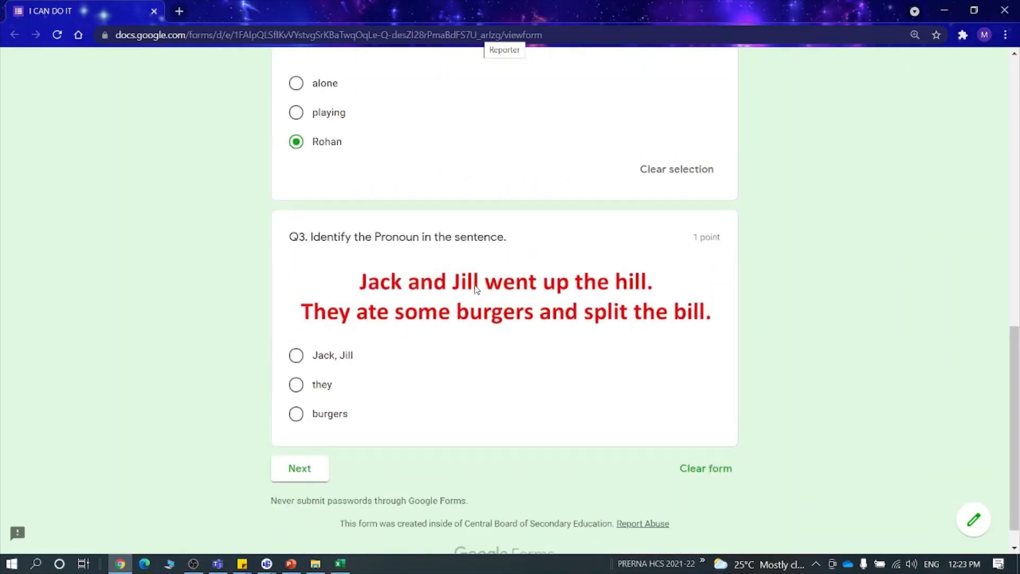
{"action": "left_click", "coordinate": [322, 385]}
{"action": "scroll", "coordinate": [372, 430], "scroll_direction": "down", "scroll_amount": 1}
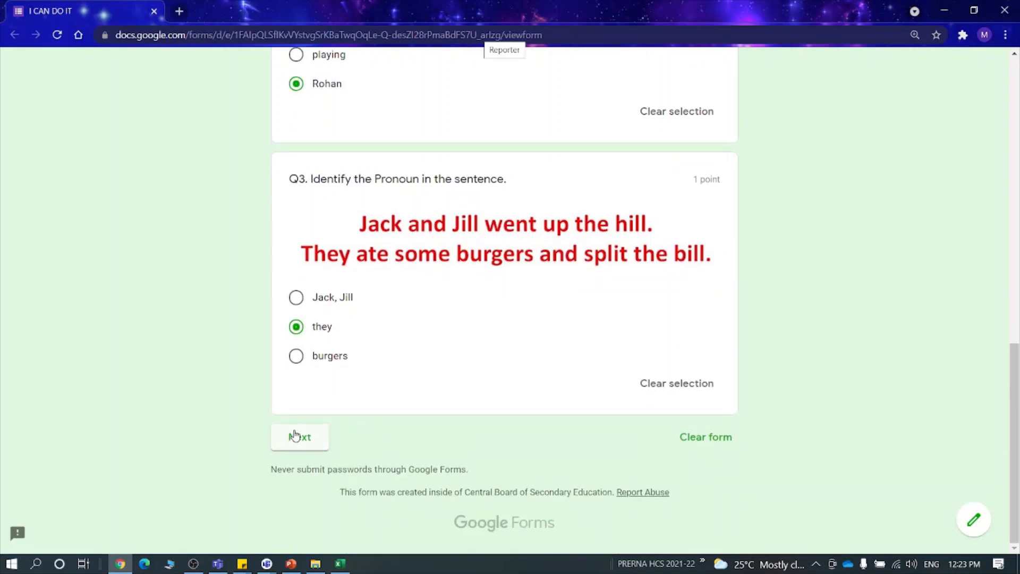
{"action": "left_click", "coordinate": [294, 436]}
- Mark Preposition, Adverb, Pronoun and Noun as answers to "Which topic you find difficult?"
{"action": "scroll", "coordinate": [493, 390], "scroll_direction": "down", "scroll_amount": 2}
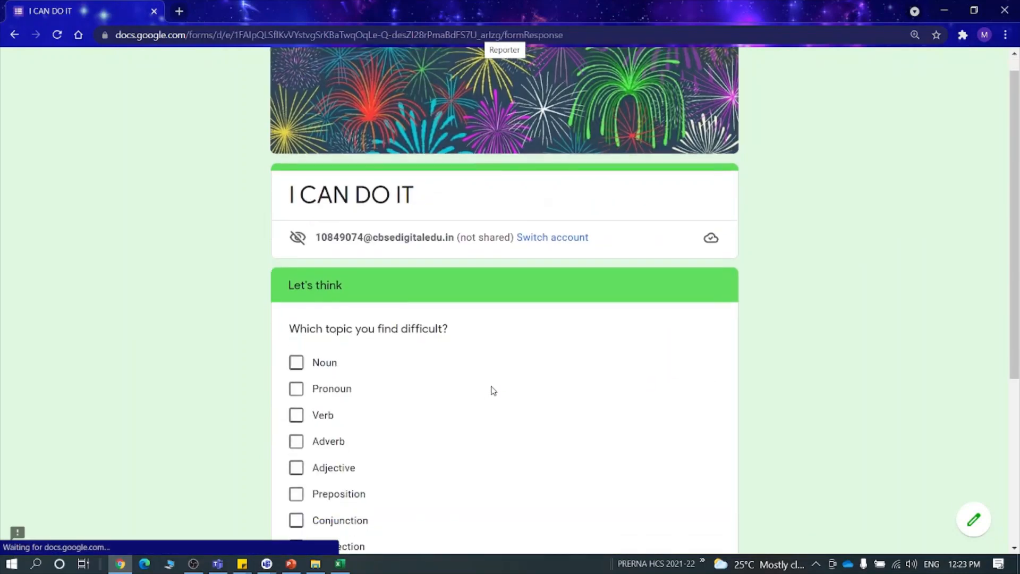
{"action": "scroll", "coordinate": [501, 337], "scroll_direction": "down", "scroll_amount": 1}
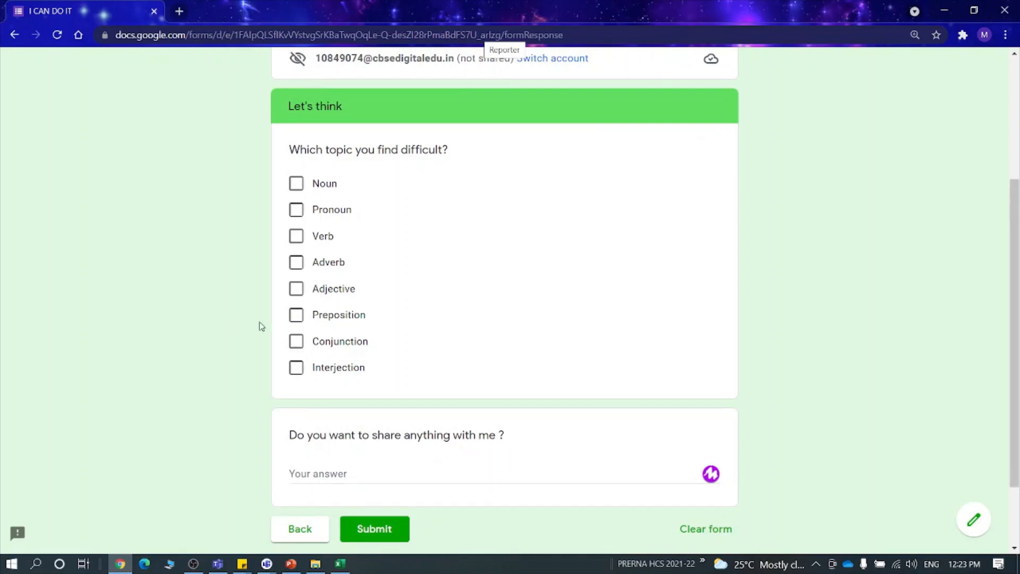
{"action": "left_click", "coordinate": [296, 315]}
{"action": "left_click", "coordinate": [296, 262]}
{"action": "left_click_drag", "start_coordinate": [321, 227], "coordinate": [327, 201]}
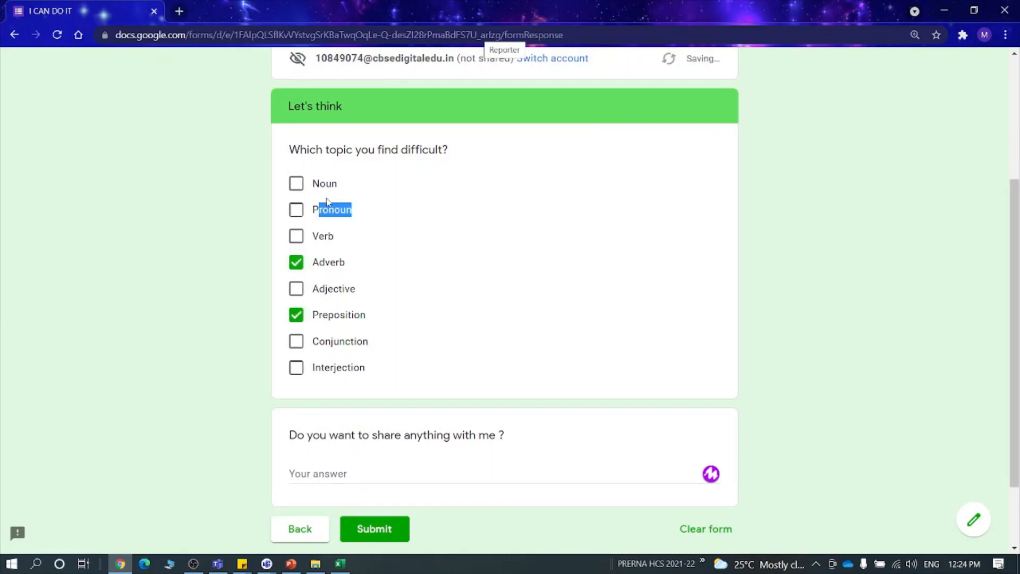
{"action": "left_click", "coordinate": [296, 210]}
{"action": "left_click", "coordinate": [298, 184]}
- Try "AM good !" as the answer to "Do you want to share anything with me ?" and clear it
{"action": "scroll", "coordinate": [335, 316], "scroll_direction": "down", "scroll_amount": 2}
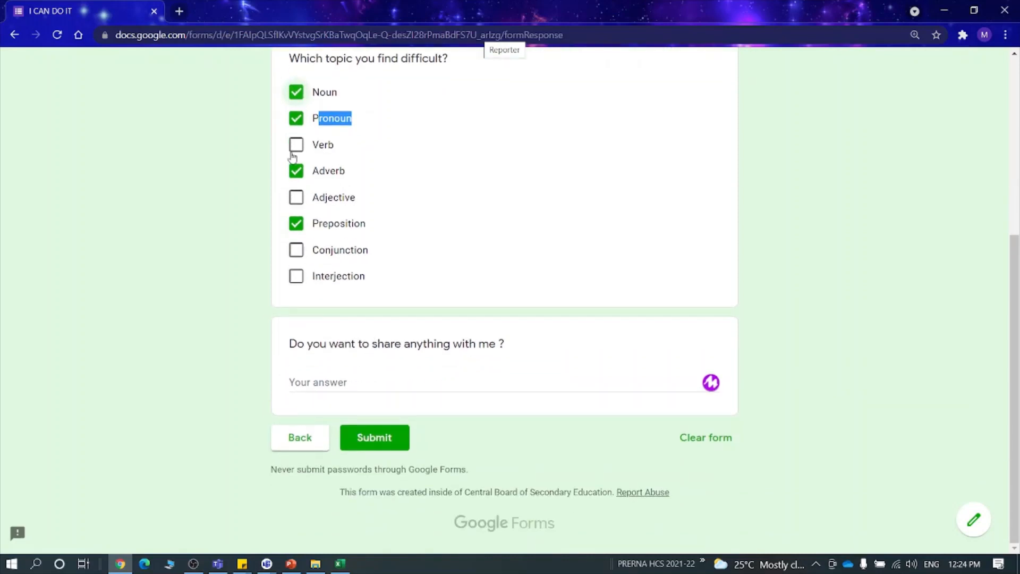
{"action": "left_click", "coordinate": [390, 384]}
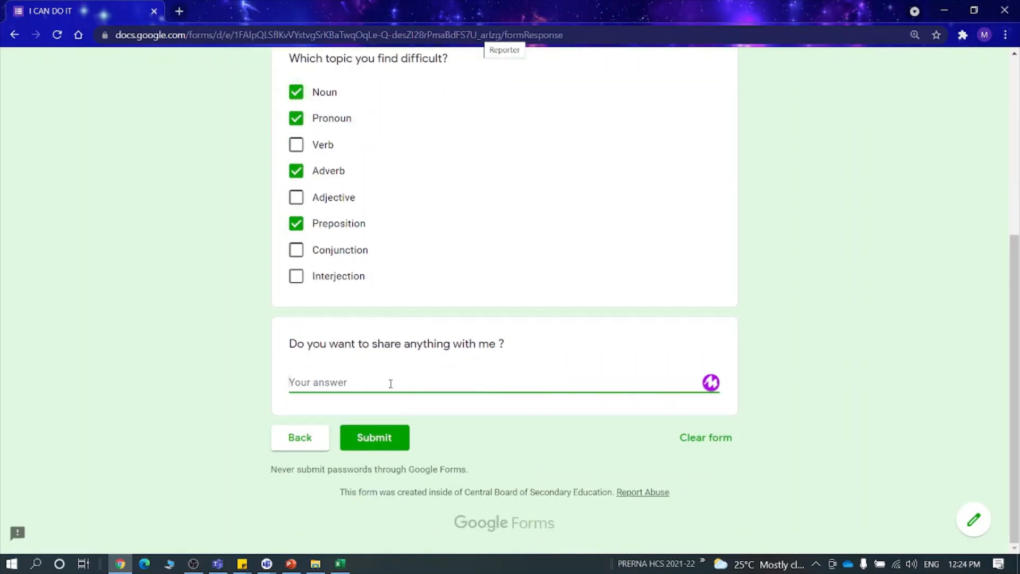
{"action": "type", "text": "AM good !"}
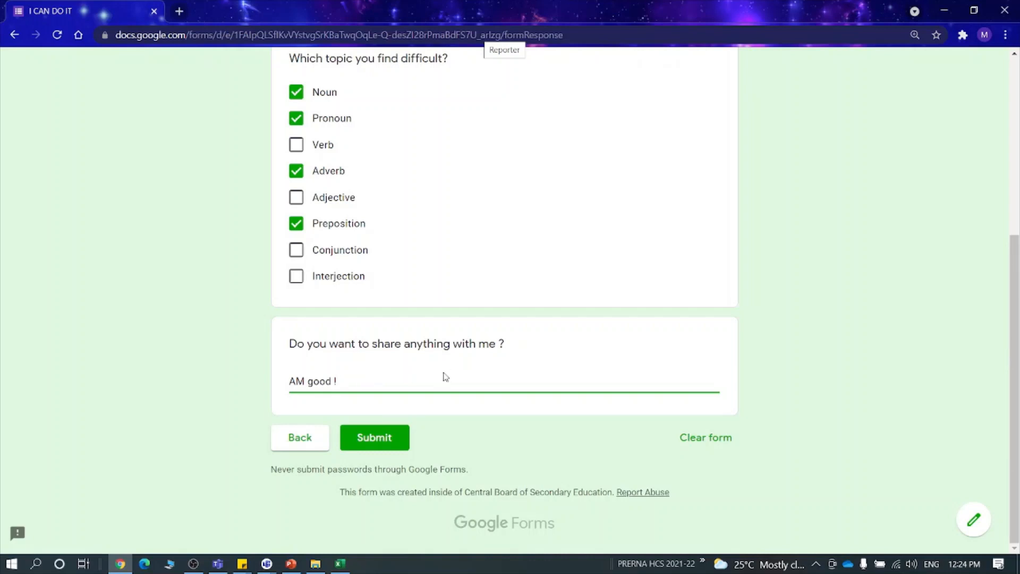
{"action": "key", "text": "shift+Left"}
{"action": "left_click_drag", "start_coordinate": [321, 380], "coordinate": [290, 379]}
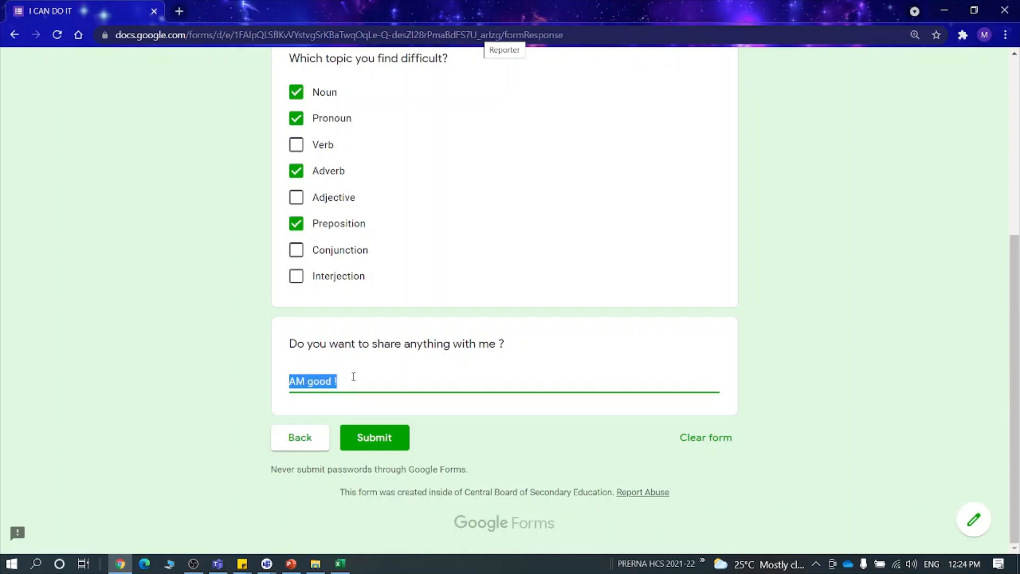
{"action": "key", "text": "BackSpace"}
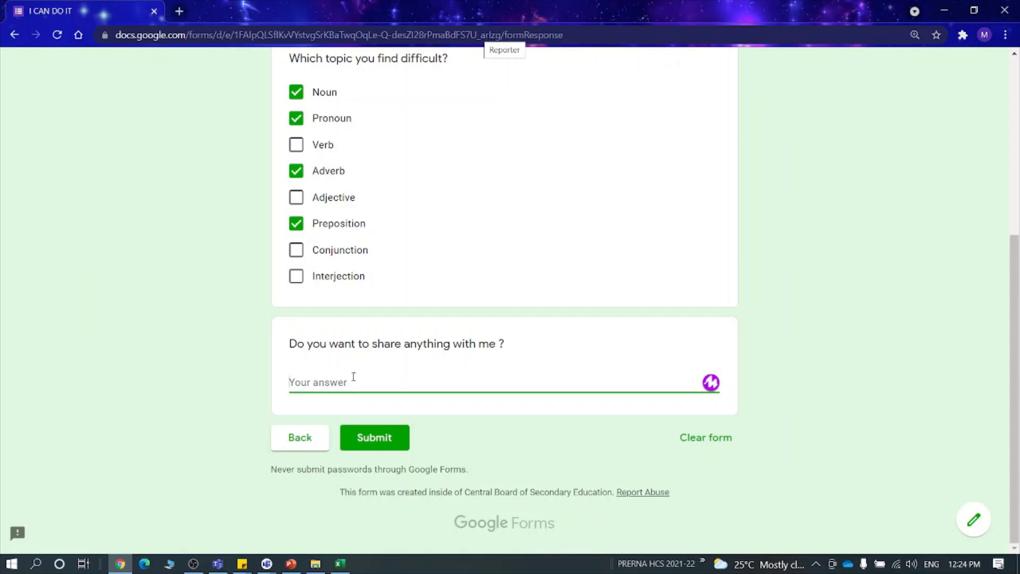
- Switch to PowerPoint and show slide 5, "TYPE 2 – HEAR ME OUT", with the MOTE extension notes
{"action": "scroll", "coordinate": [407, 248], "scroll_direction": "up", "scroll_amount": 5}
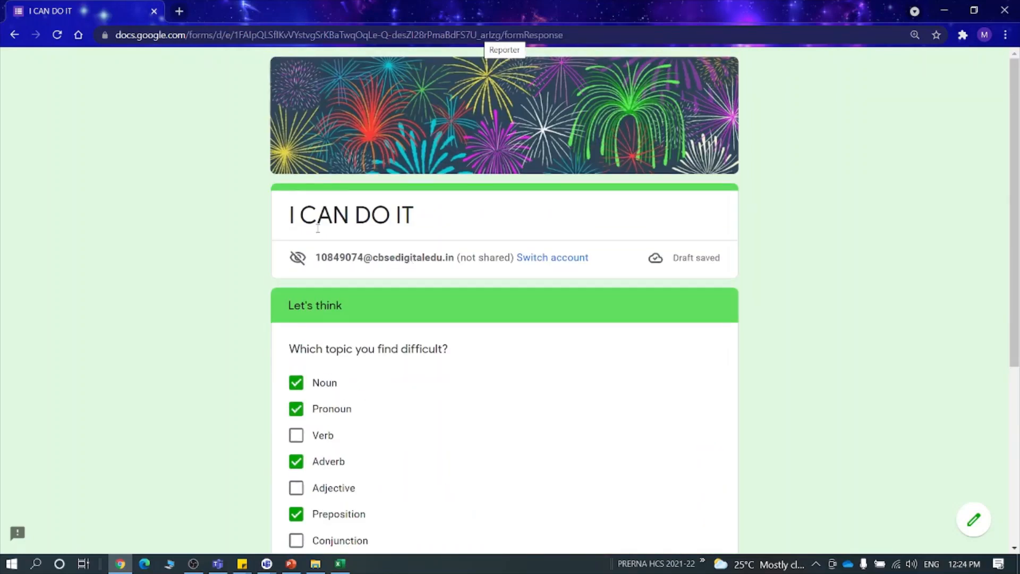
{"action": "key", "text": "alt+Tab"}
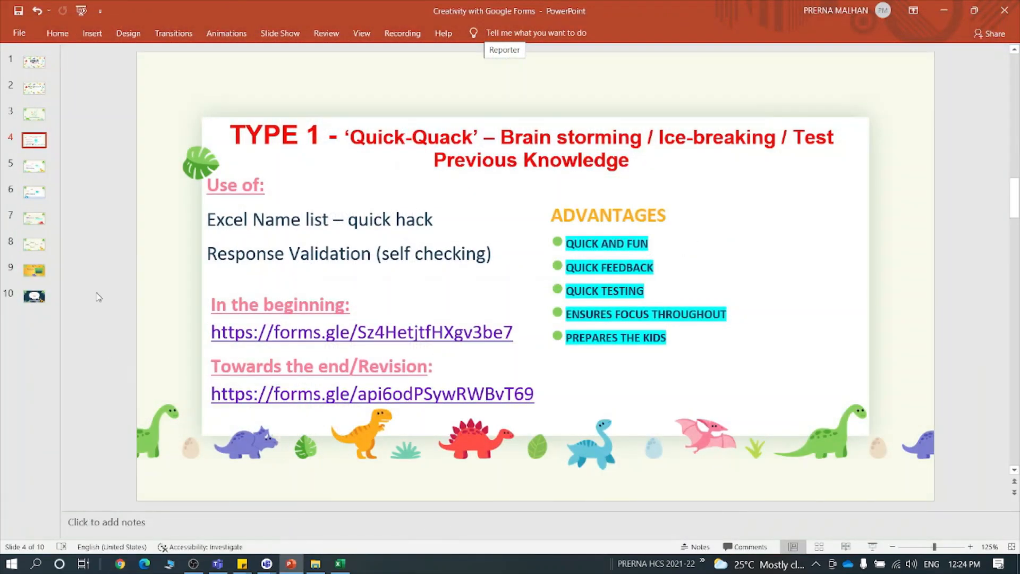
{"action": "left_click", "coordinate": [31, 172]}
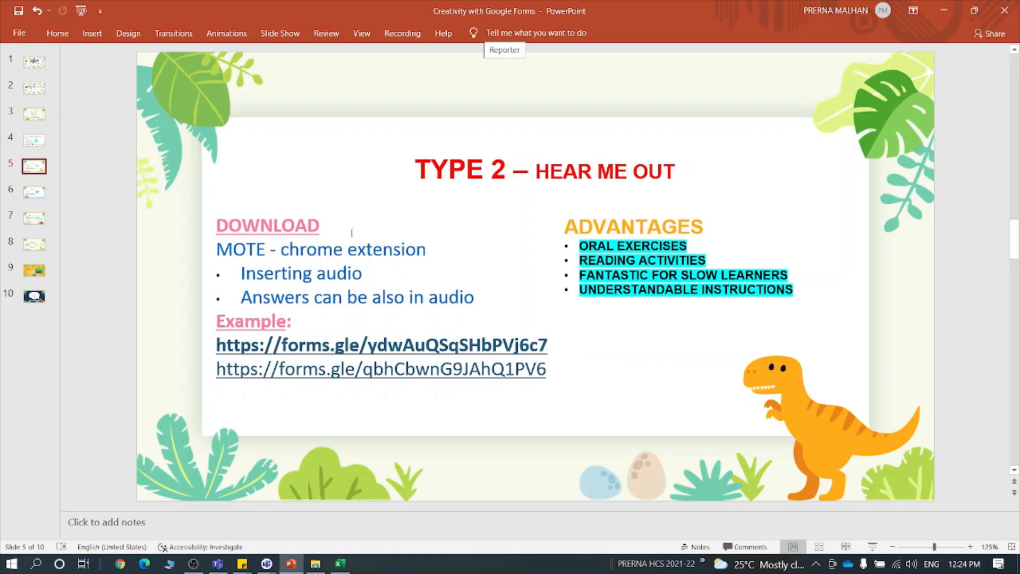
{"action": "left_click", "coordinate": [274, 256]}
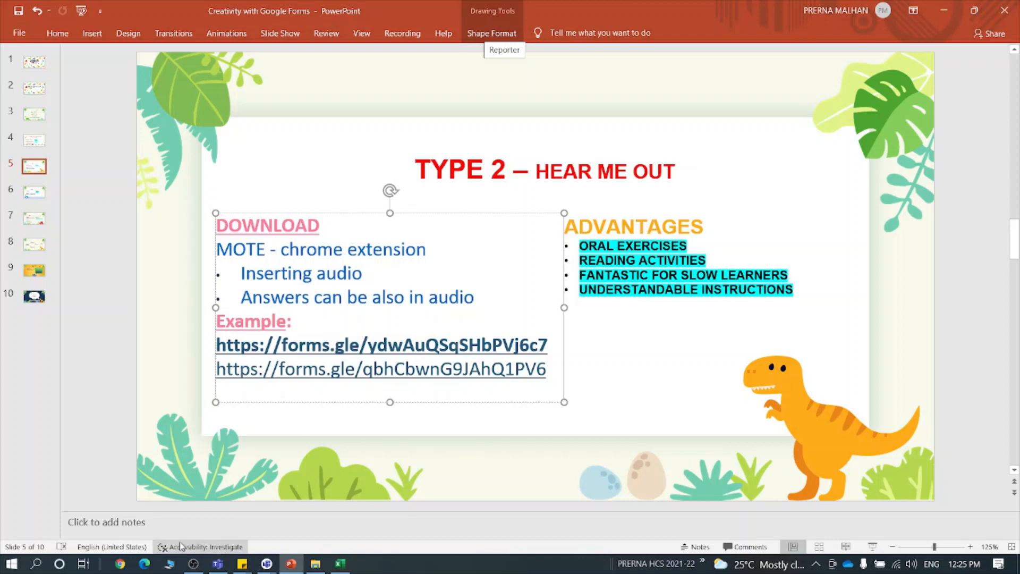
- Switch to Chrome, search Google for "mote extension" and open the "Mote: voice notes & feedback" web store page
{"action": "left_click", "coordinate": [120, 563]}
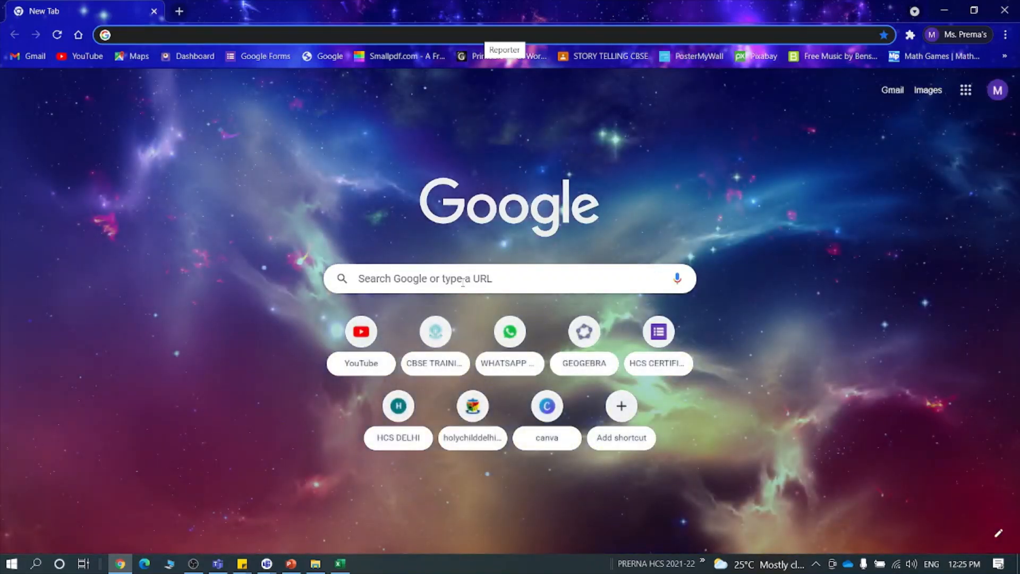
{"action": "left_click", "coordinate": [464, 280]}
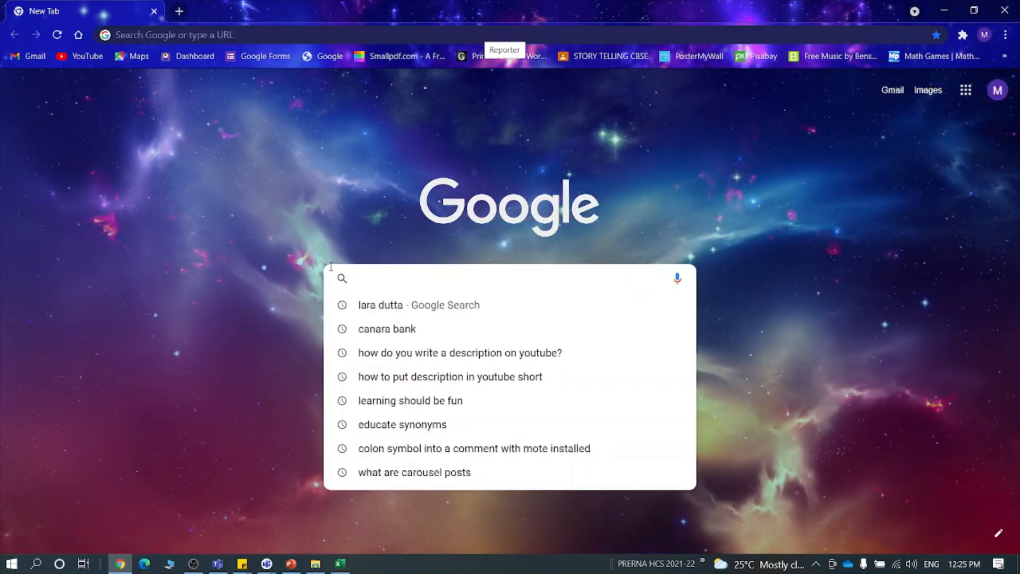
{"action": "left_click", "coordinate": [348, 204]}
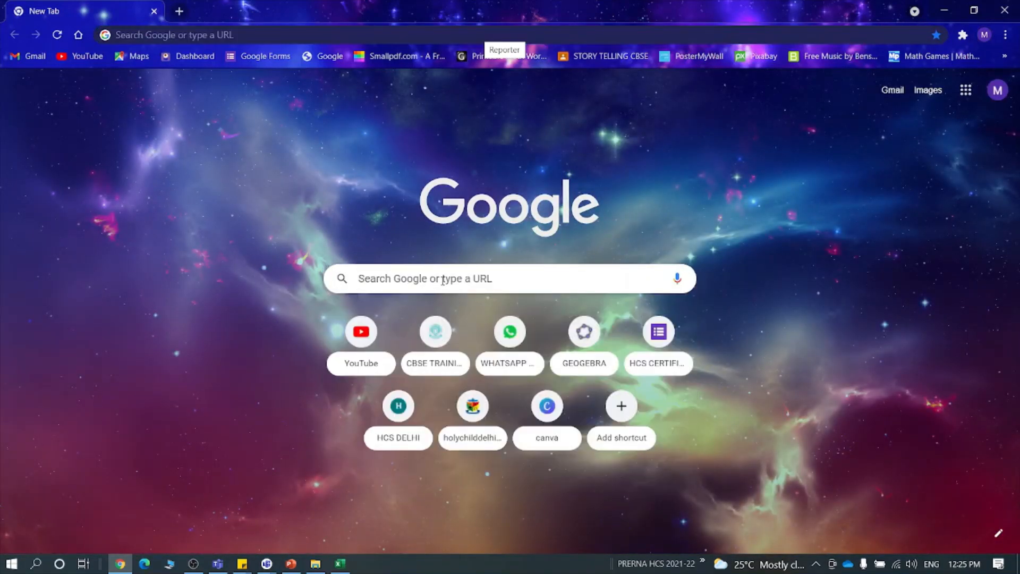
{"action": "left_click", "coordinate": [507, 285]}
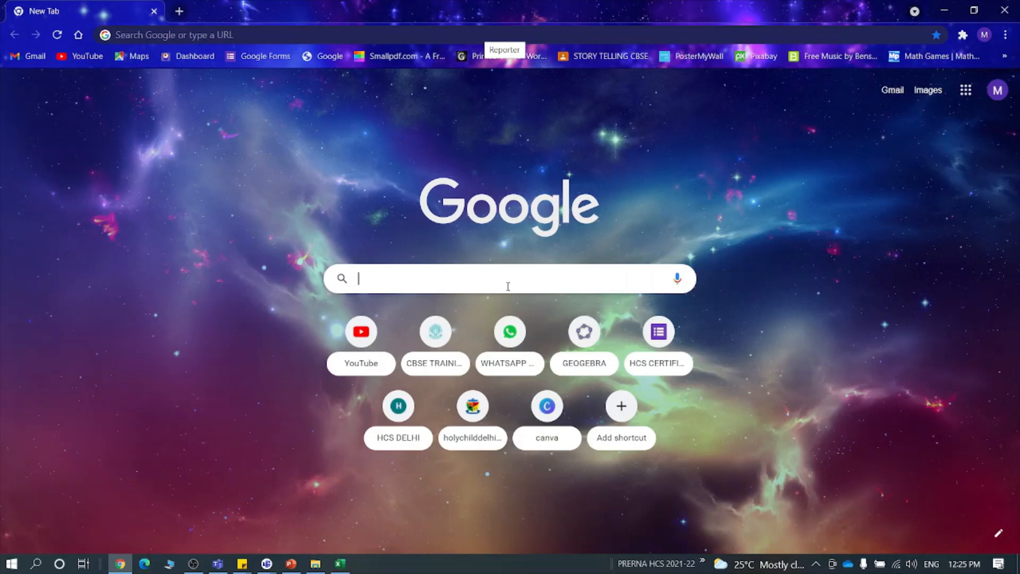
{"action": "type", "text": "mote "}
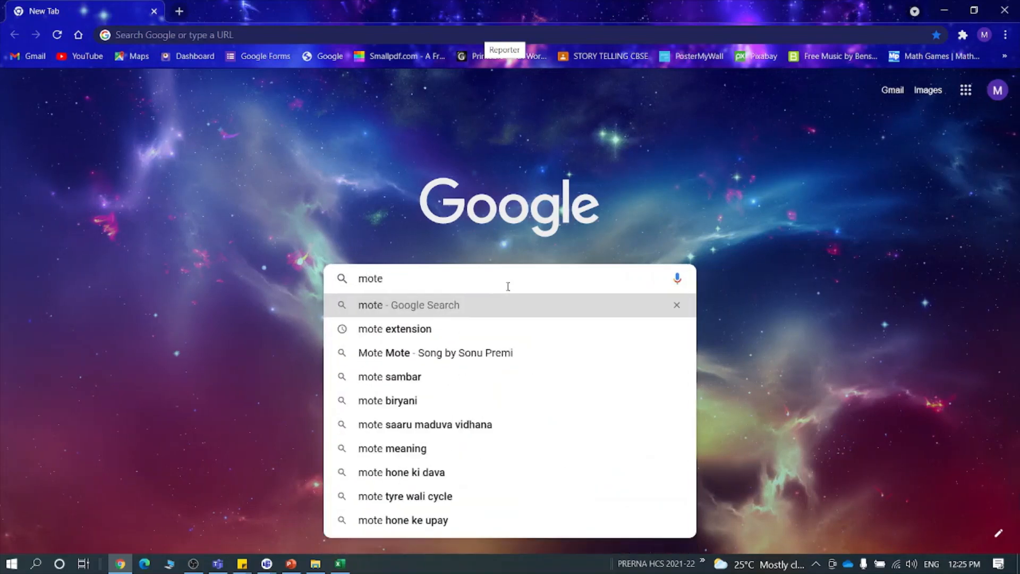
{"action": "type", "text": "extension"}
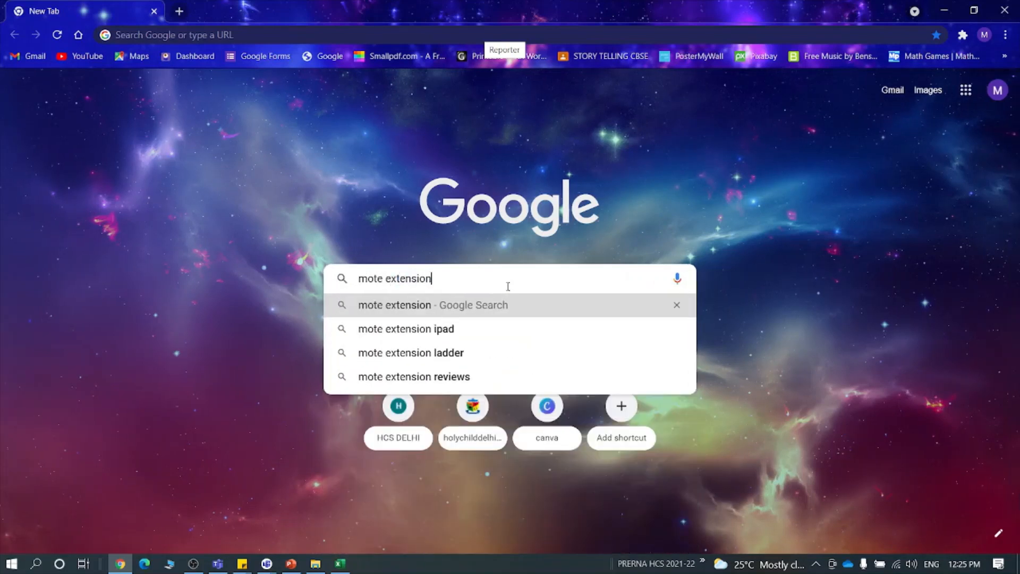
{"action": "key", "text": "Return"}
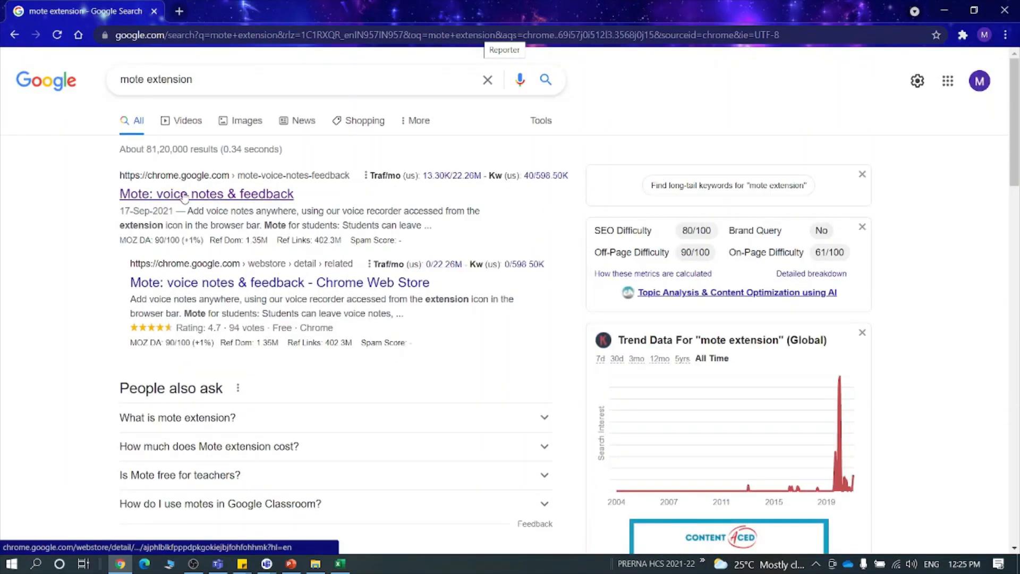
{"action": "left_click", "coordinate": [183, 195]}
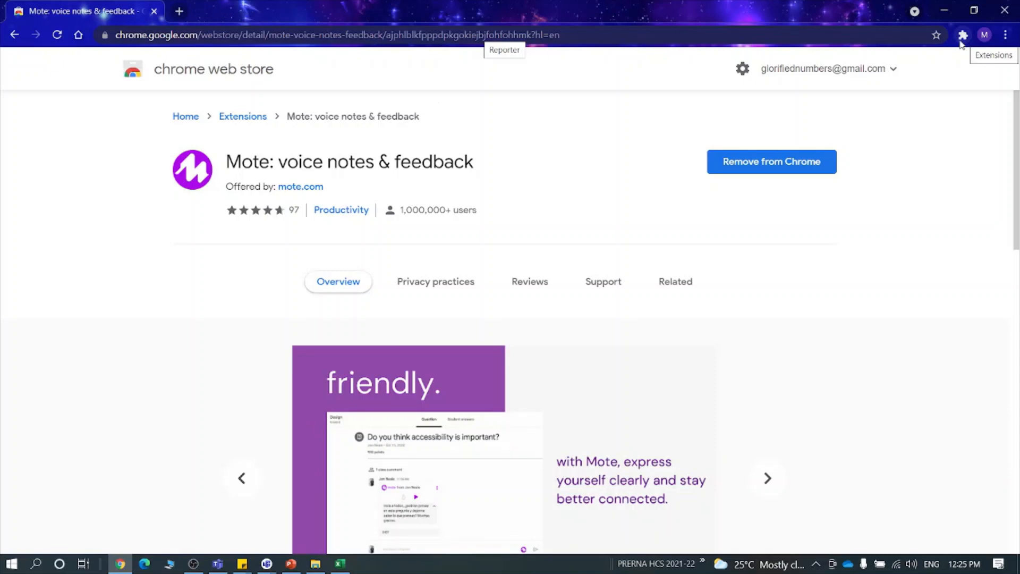
- Check the browser's list of installed extensions for Mote and close the list
{"action": "scroll", "coordinate": [956, 62], "scroll_direction": "up", "scroll_amount": 5}
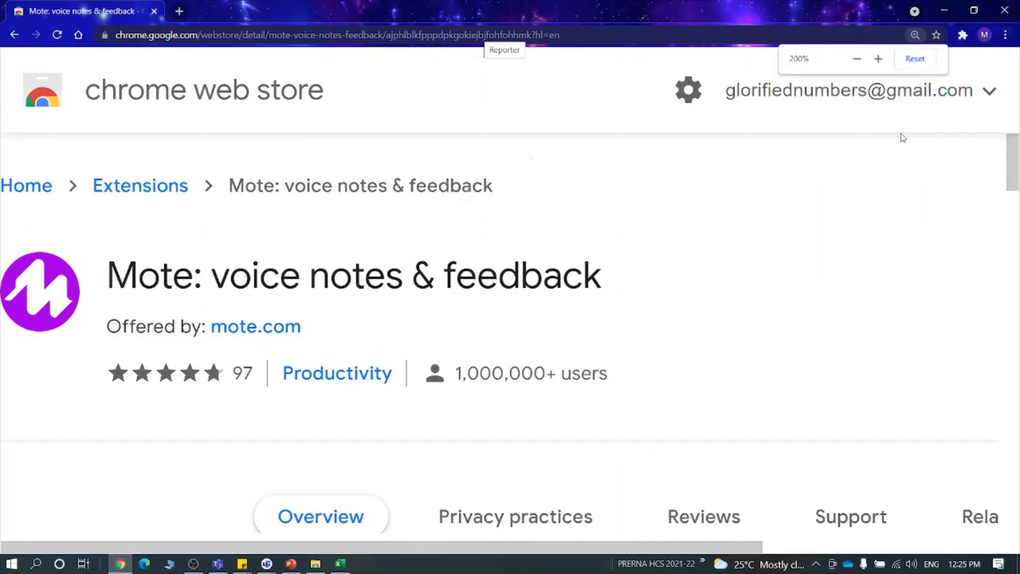
{"action": "scroll", "coordinate": [902, 138], "scroll_direction": "down", "scroll_amount": 5}
{"action": "scroll", "coordinate": [902, 138], "scroll_direction": "down", "scroll_amount": 1}
{"action": "scroll", "coordinate": [902, 138], "scroll_direction": "up", "scroll_amount": 1}
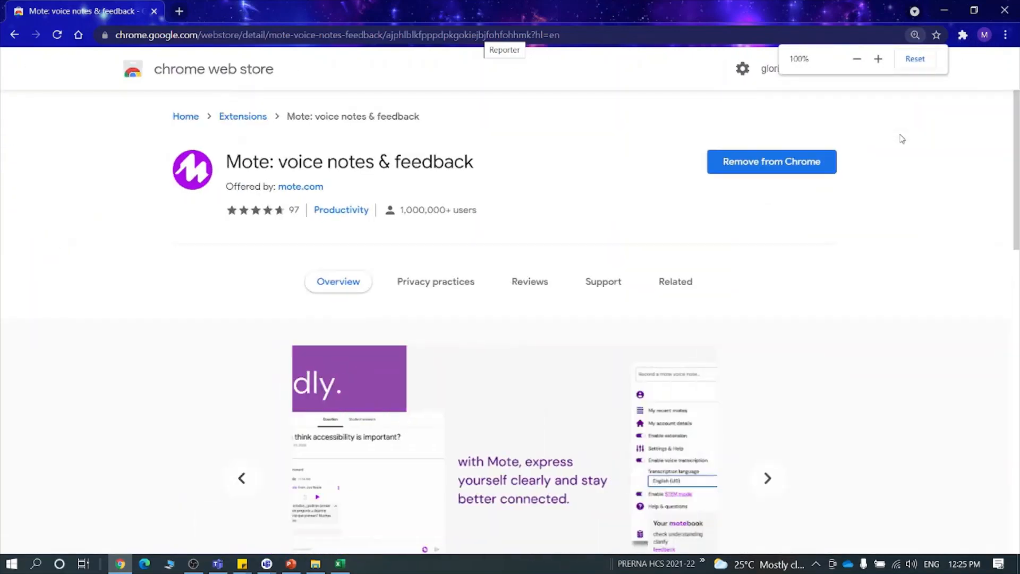
{"action": "left_click", "coordinate": [962, 34]}
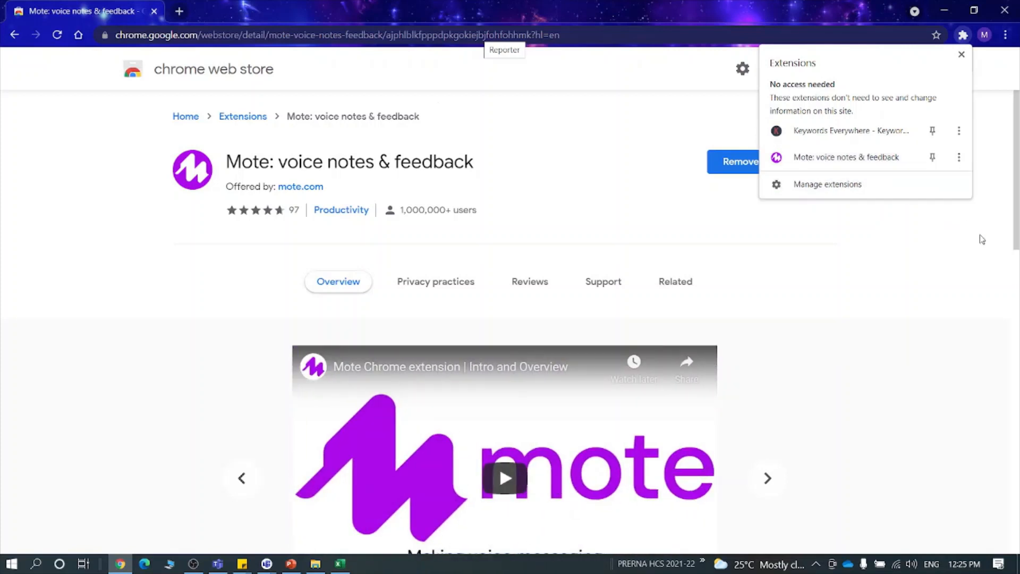
{"action": "left_click", "coordinate": [929, 240]}
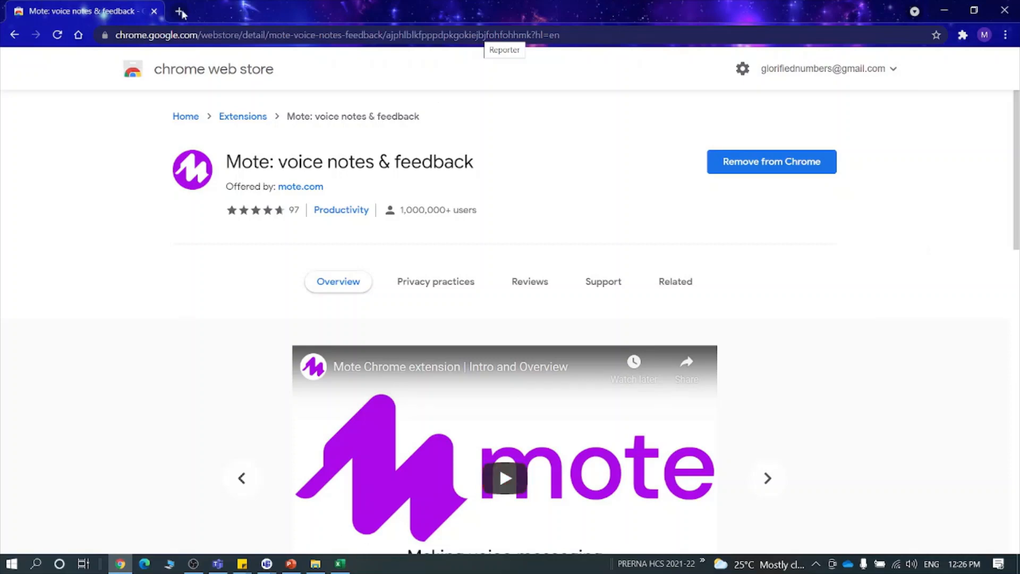
- Switch to PowerPoint and open the first example form link on the "HEAR ME OUT" slide
{"action": "left_click", "coordinate": [121, 564]}
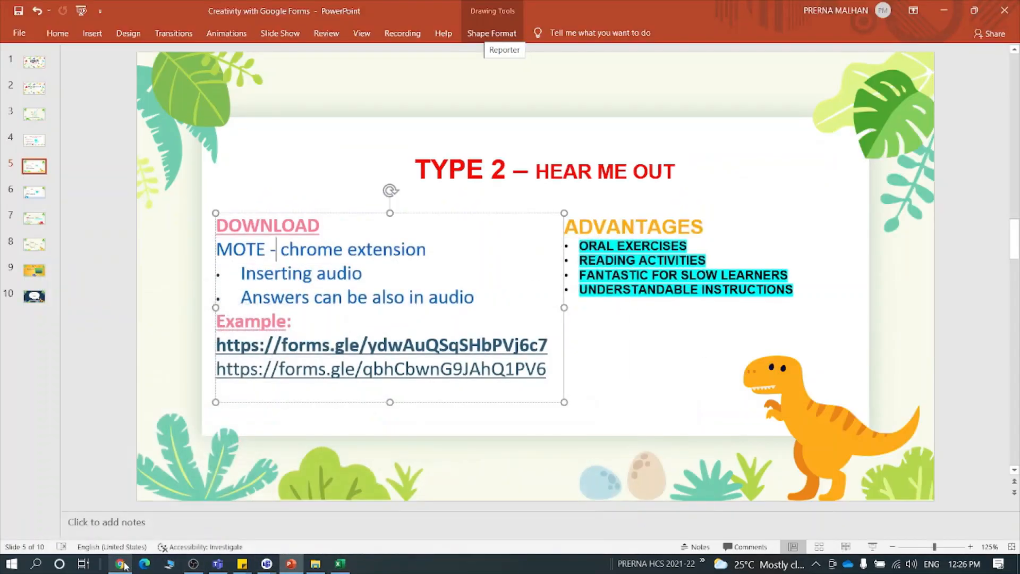
{"action": "left_click", "coordinate": [375, 346], "text": "ctrl"}
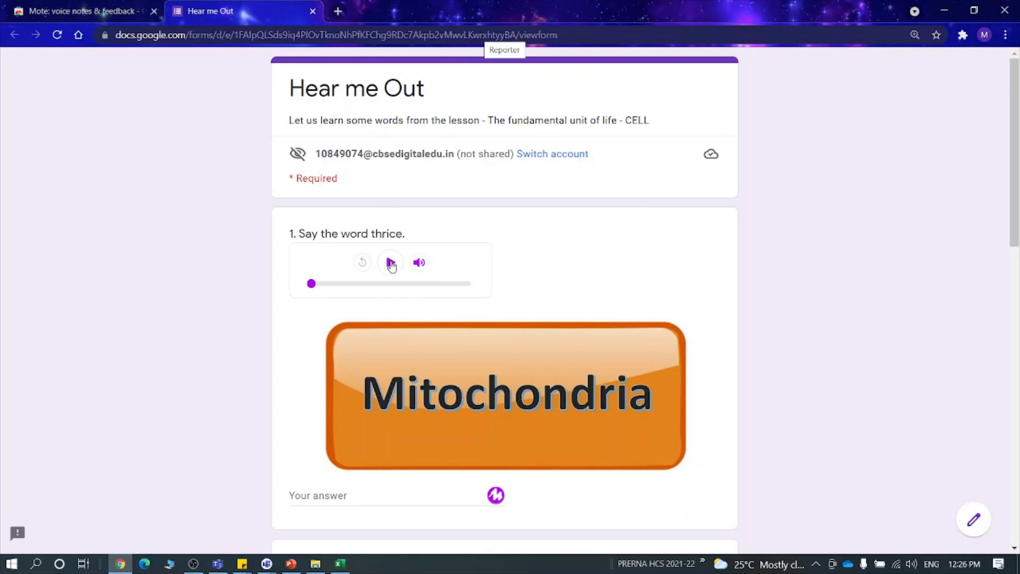
- Restart screen sharing in the Teams meeting with computer sound included, sharing the whole screen
{"action": "left_click", "coordinate": [927, 532]}
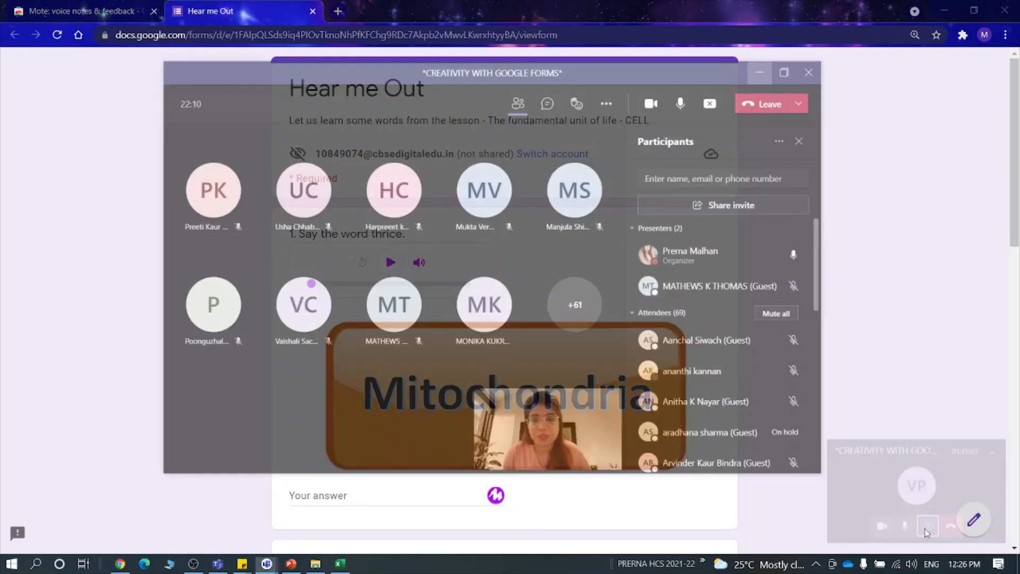
{"action": "left_click", "coordinate": [746, 60]}
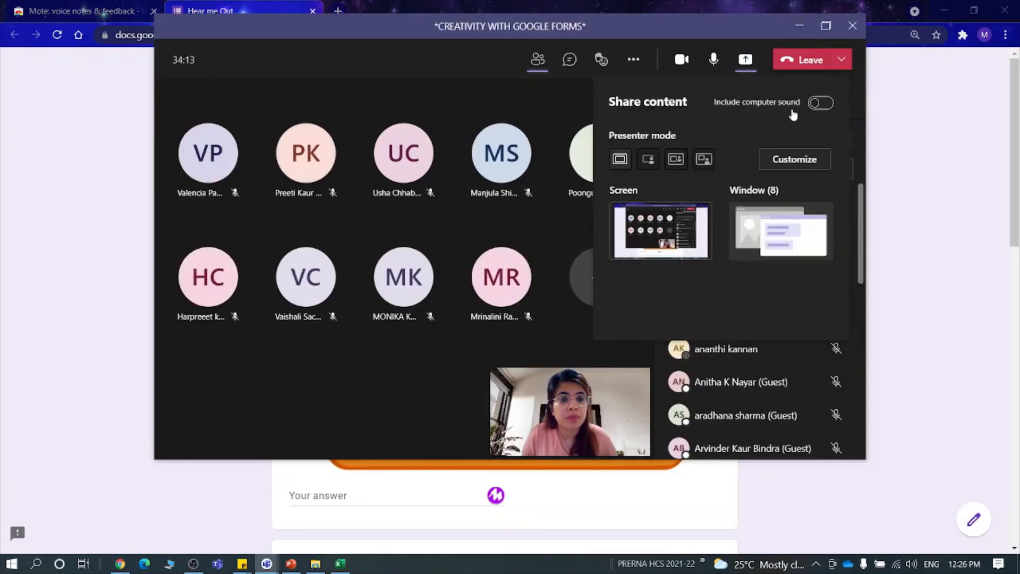
{"action": "left_click", "coordinate": [821, 103]}
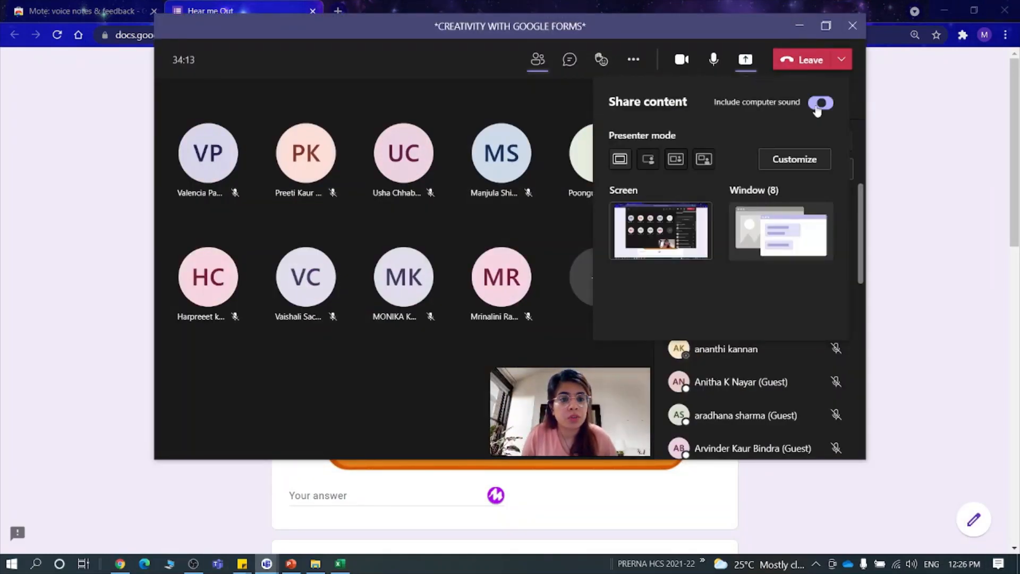
{"action": "left_click", "coordinate": [653, 257]}
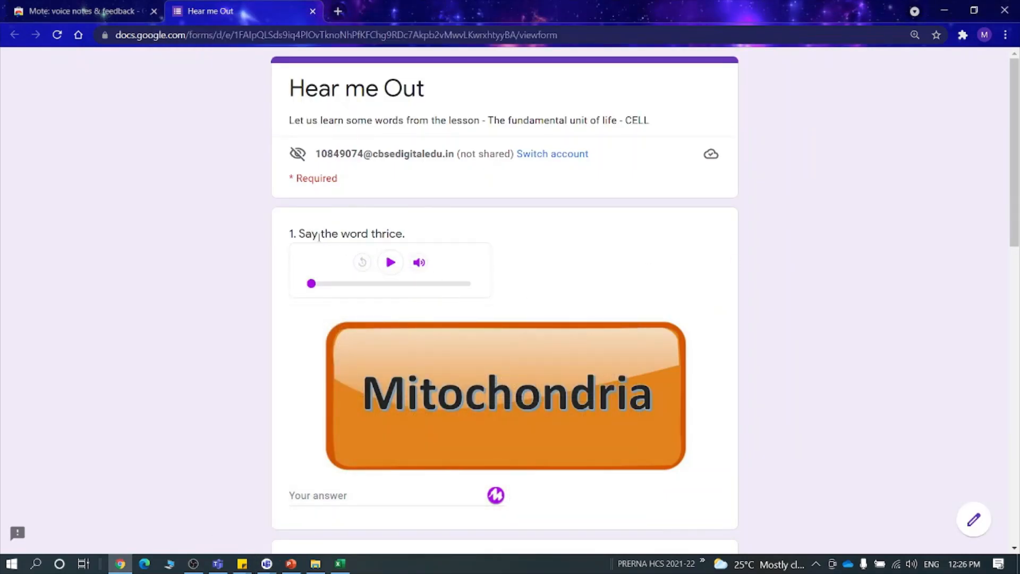
- Play the audio prompts for Mitochondria, Cytoplasm and Deoxyribonucleic Acid in the "Hear me Out" form, including the Mitochondria prompt again
{"action": "scroll", "coordinate": [493, 338], "scroll_direction": "down", "scroll_amount": 1}
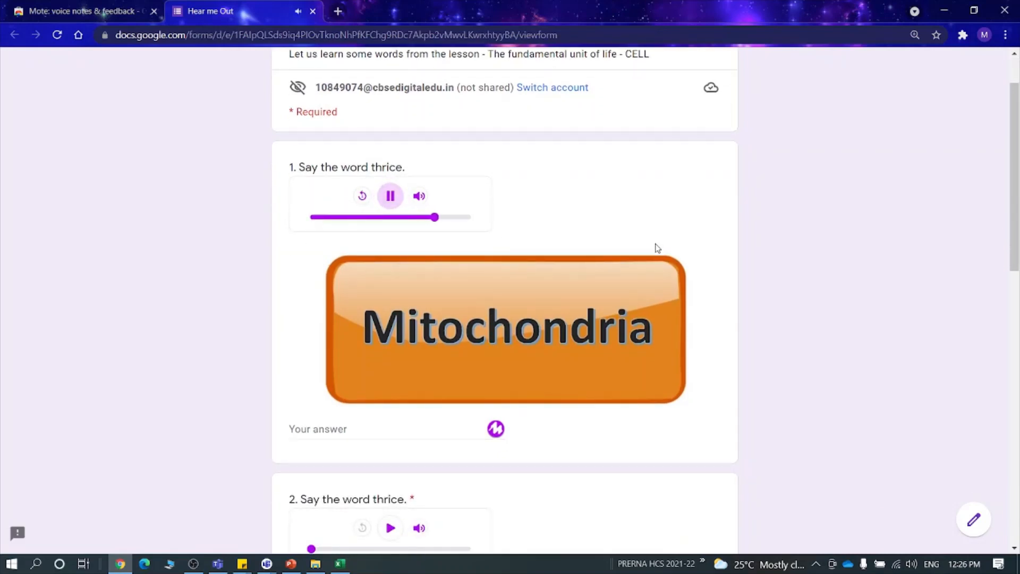
{"action": "scroll", "coordinate": [656, 248], "scroll_direction": "down", "scroll_amount": 5}
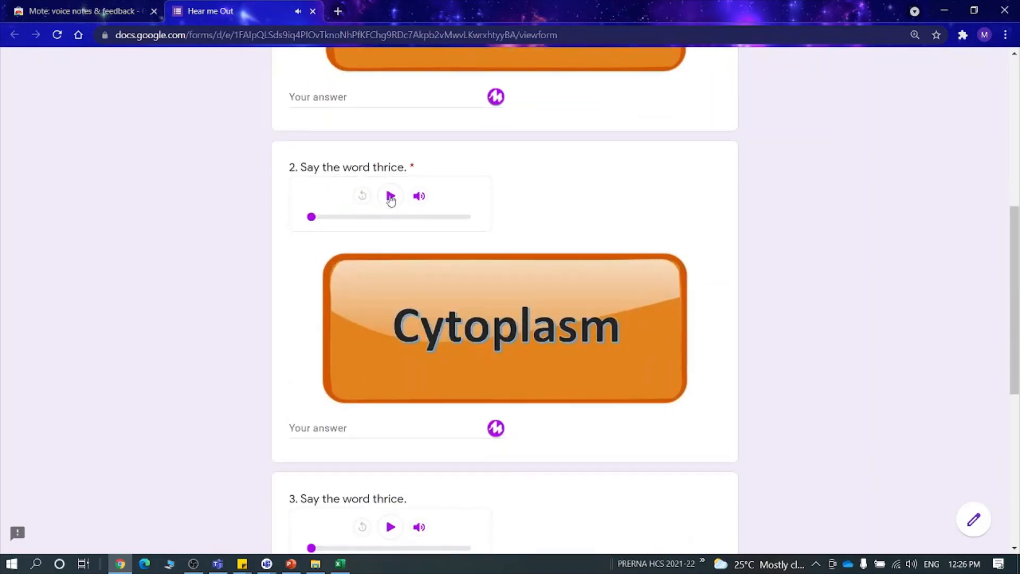
{"action": "left_click", "coordinate": [390, 195]}
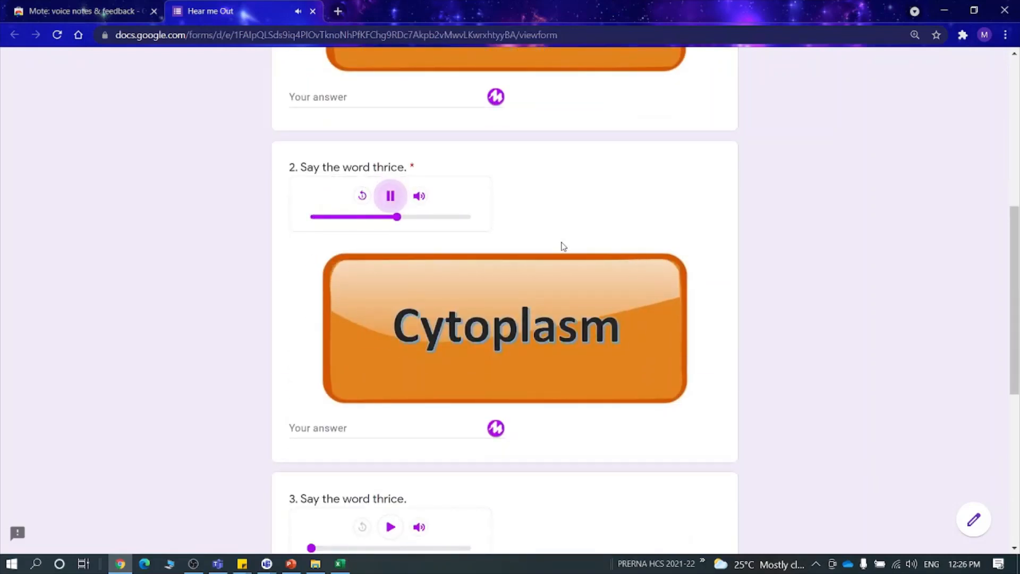
{"action": "scroll", "coordinate": [594, 272], "scroll_direction": "down", "scroll_amount": 4}
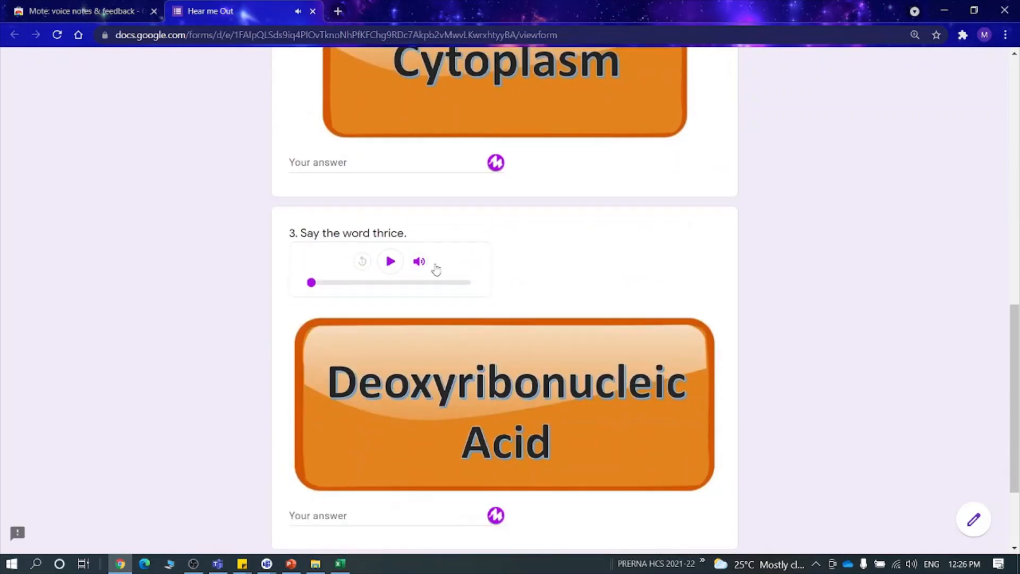
{"action": "left_click", "coordinate": [392, 262]}
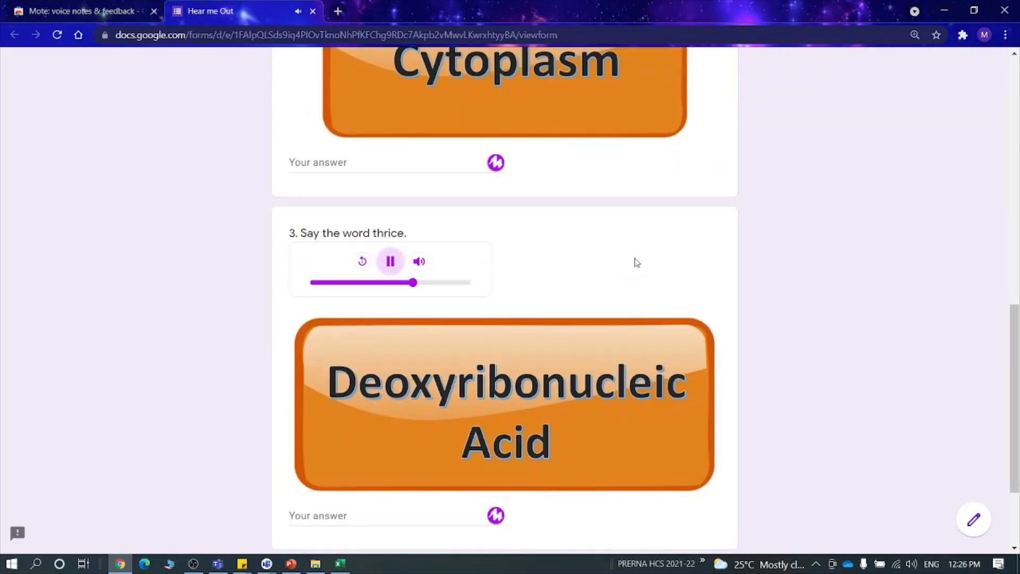
{"action": "scroll", "coordinate": [637, 263], "scroll_direction": "up", "scroll_amount": 10}
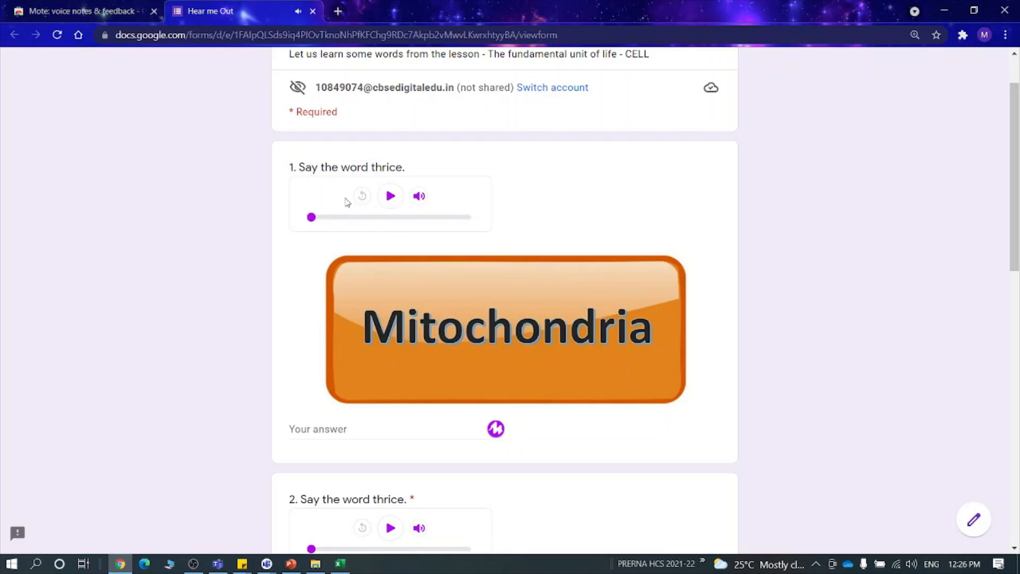
{"action": "left_click", "coordinate": [390, 196]}
- Record a Mote voice answer to question 1, Mitochondria, and play the recording back
{"action": "scroll", "coordinate": [567, 426], "scroll_direction": "down", "scroll_amount": 1}
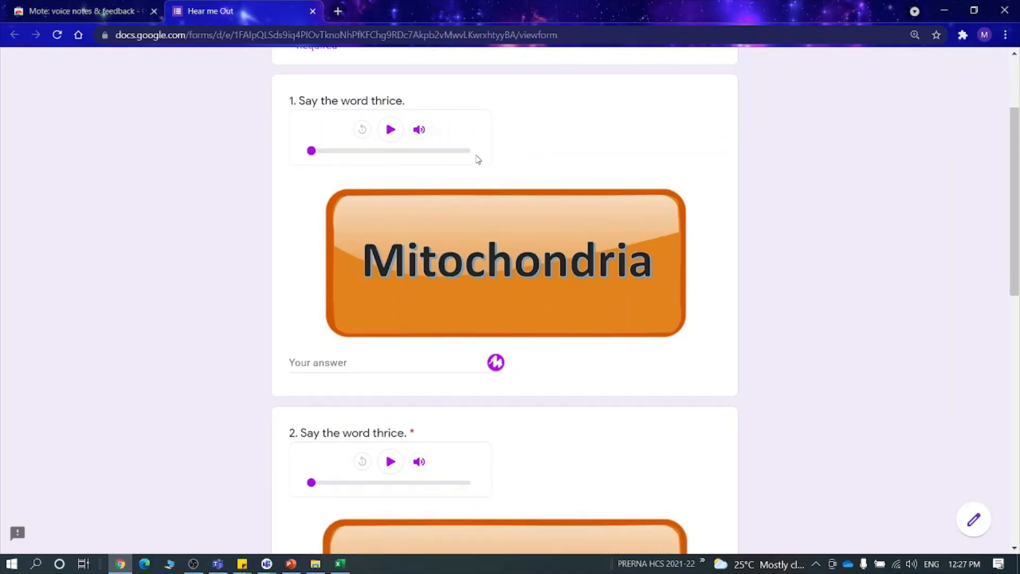
{"action": "left_click", "coordinate": [358, 362]}
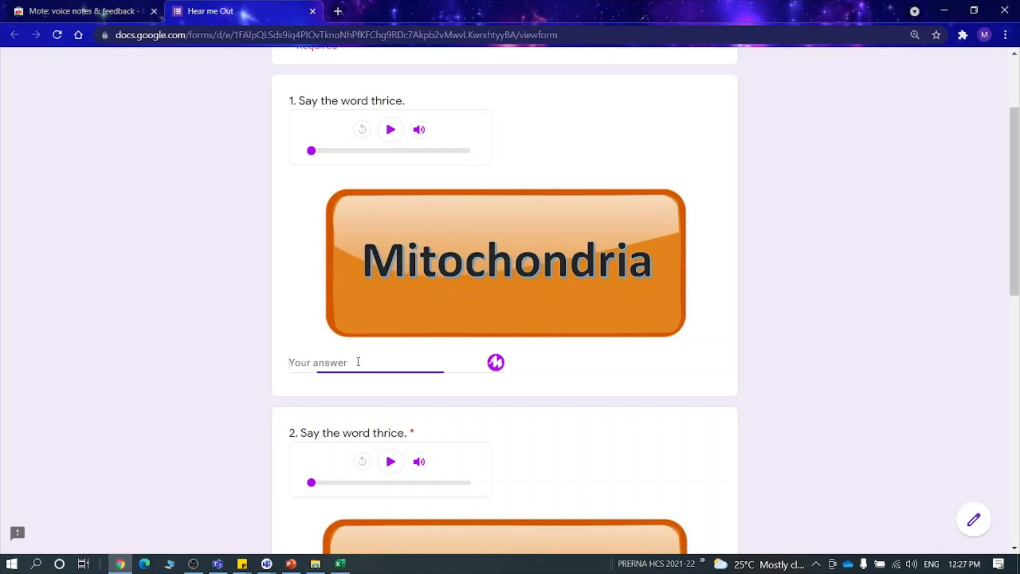
{"action": "left_click", "coordinate": [495, 365]}
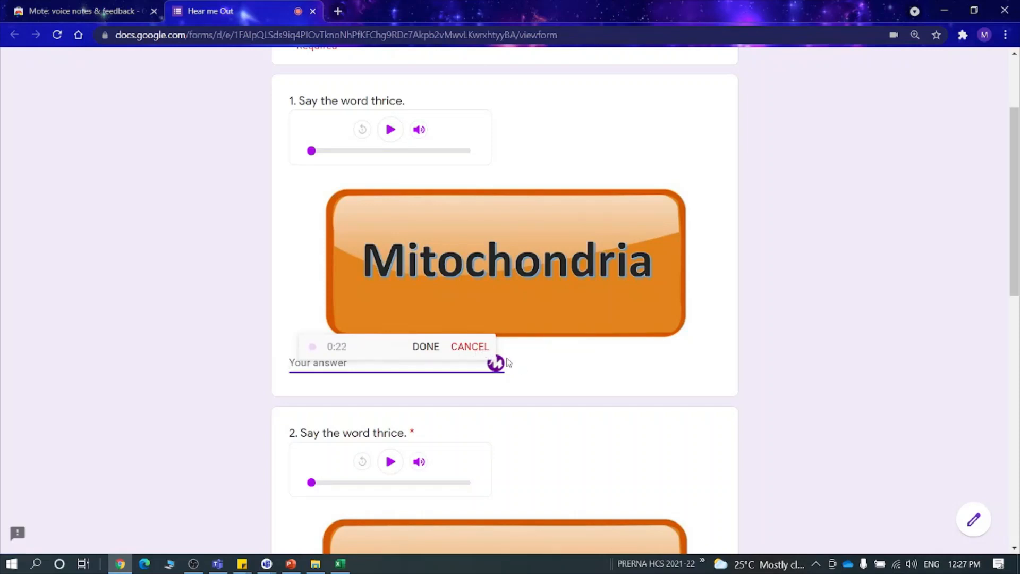
{"action": "left_click", "coordinate": [422, 351]}
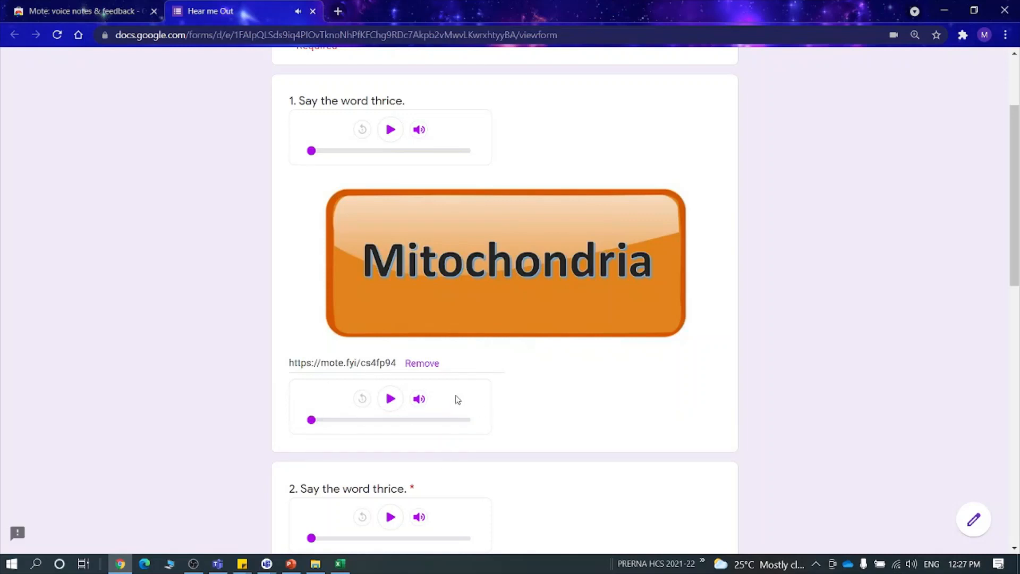
{"action": "left_click", "coordinate": [391, 398]}
- Record a Mote voice answer to question 2, Cytoplasm, and play the recording back
{"action": "scroll", "coordinate": [449, 448], "scroll_direction": "down", "scroll_amount": 5}
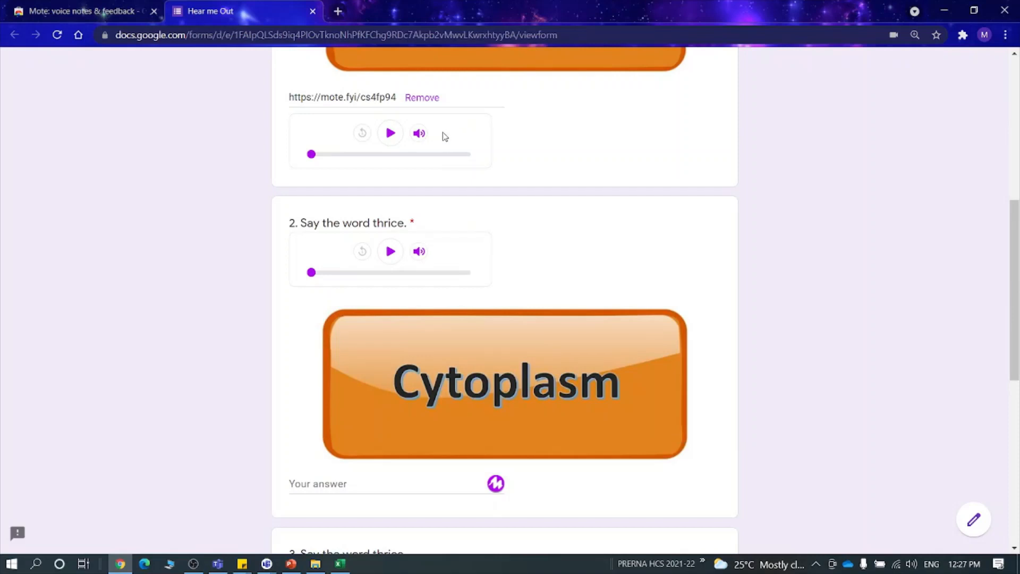
{"action": "scroll", "coordinate": [547, 329], "scroll_direction": "down", "scroll_amount": 3}
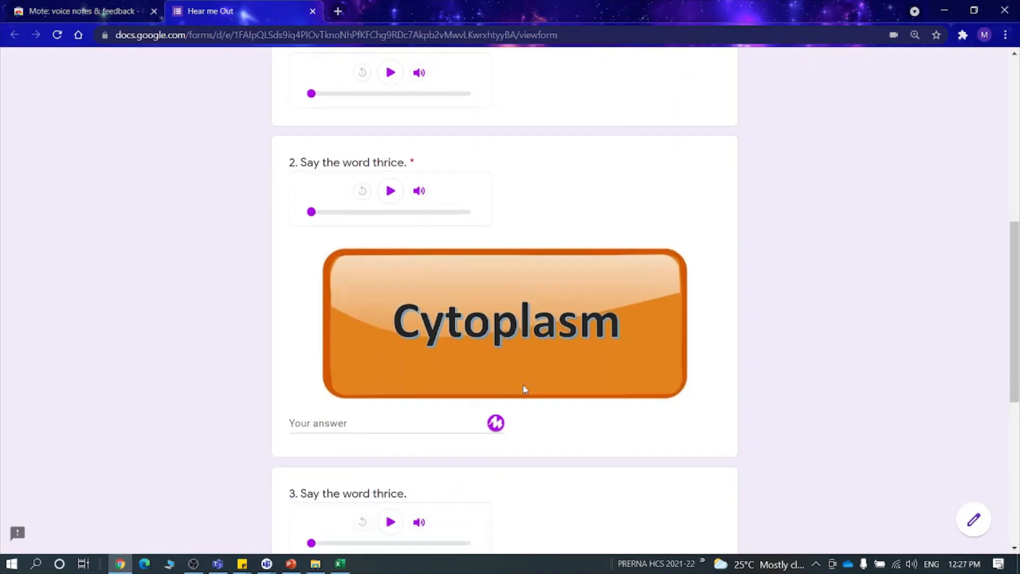
{"action": "left_click", "coordinate": [359, 294]}
{"action": "left_click", "coordinate": [496, 285]}
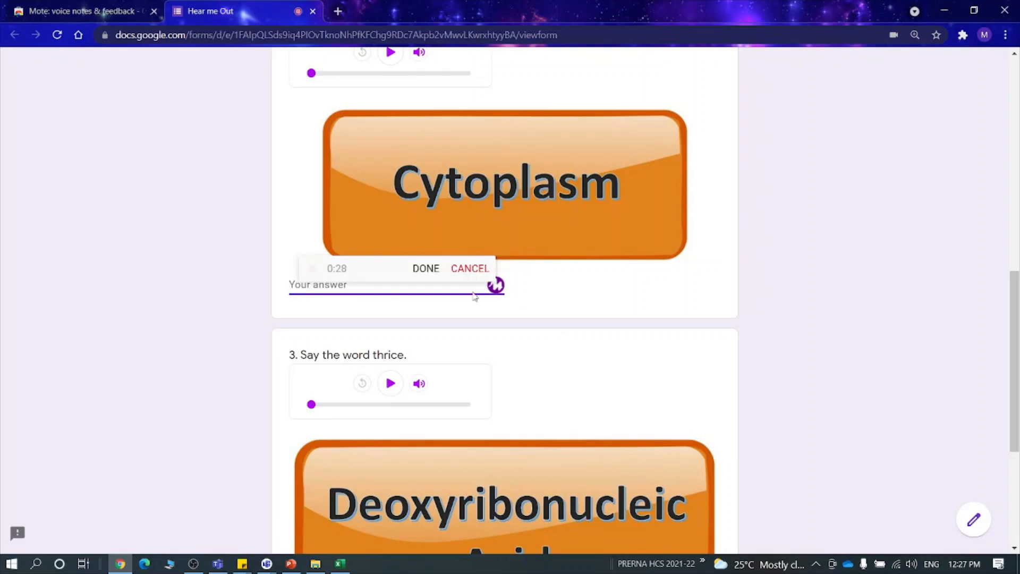
{"action": "left_click", "coordinate": [425, 268]}
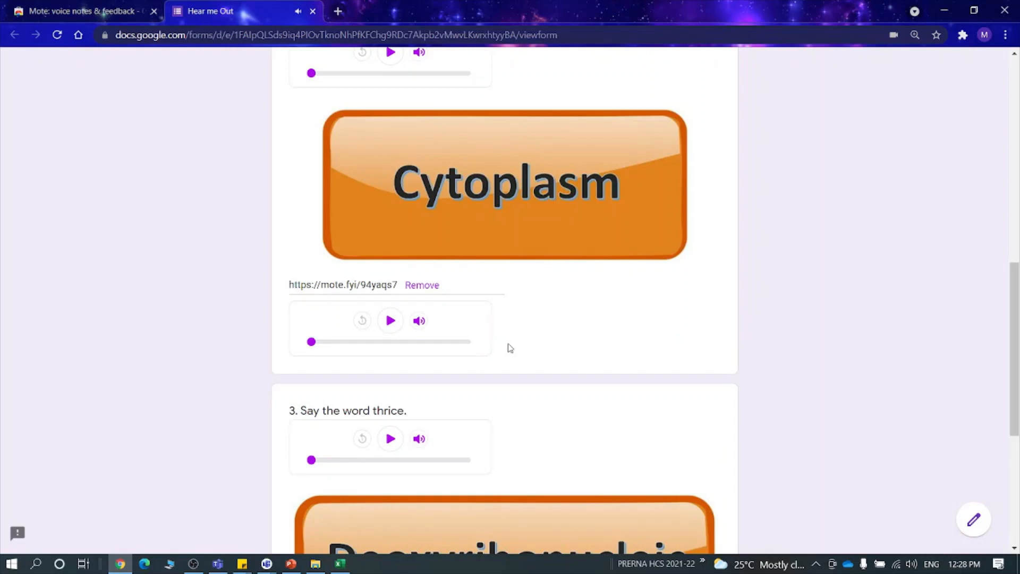
{"action": "left_click", "coordinate": [390, 320]}
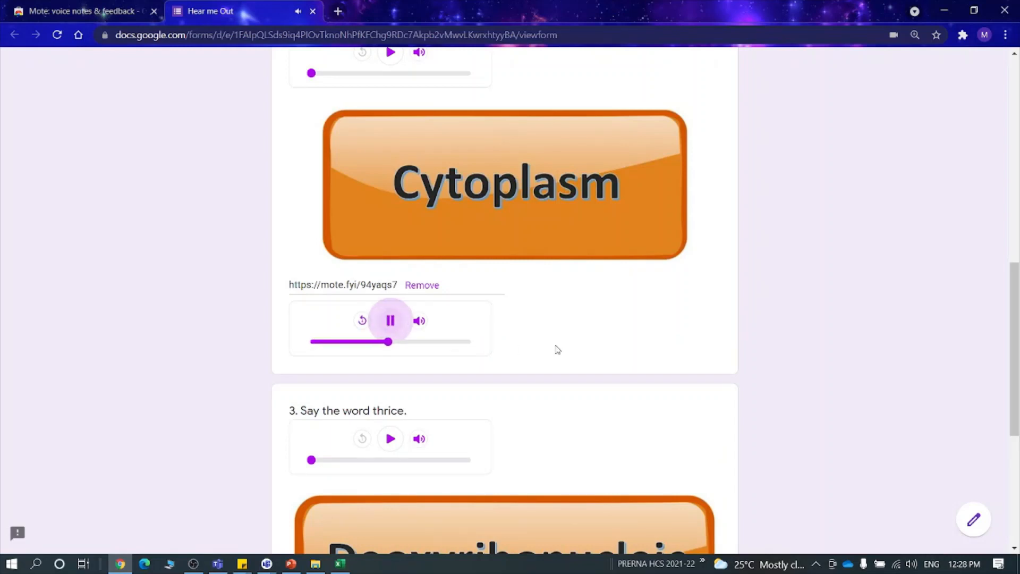
- Play the audio prompt of question 3, Deoxyribonucleic Acid, and activate its answer field
{"action": "scroll", "coordinate": [555, 349], "scroll_direction": "down", "scroll_amount": 5}
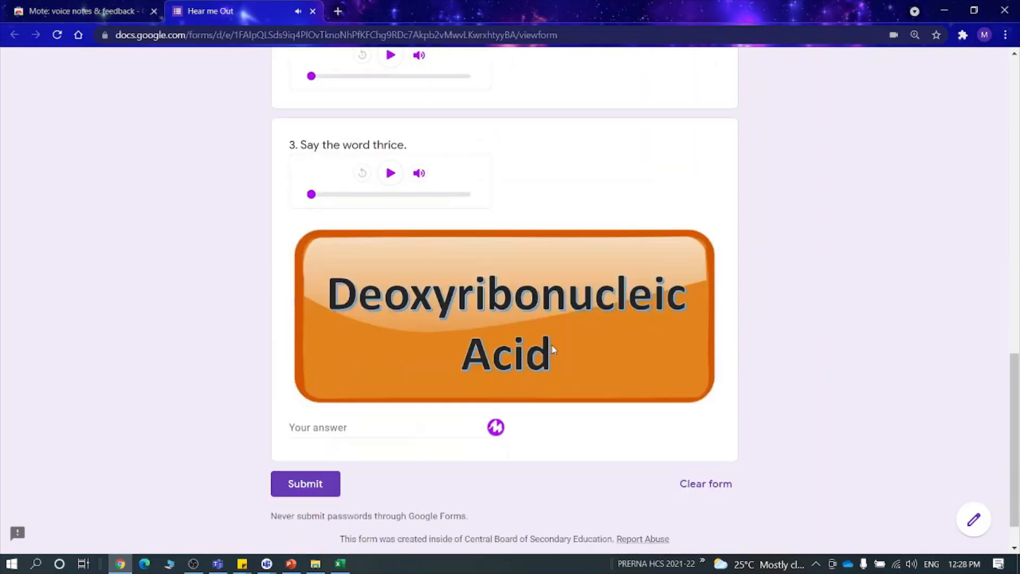
{"action": "left_click", "coordinate": [391, 174]}
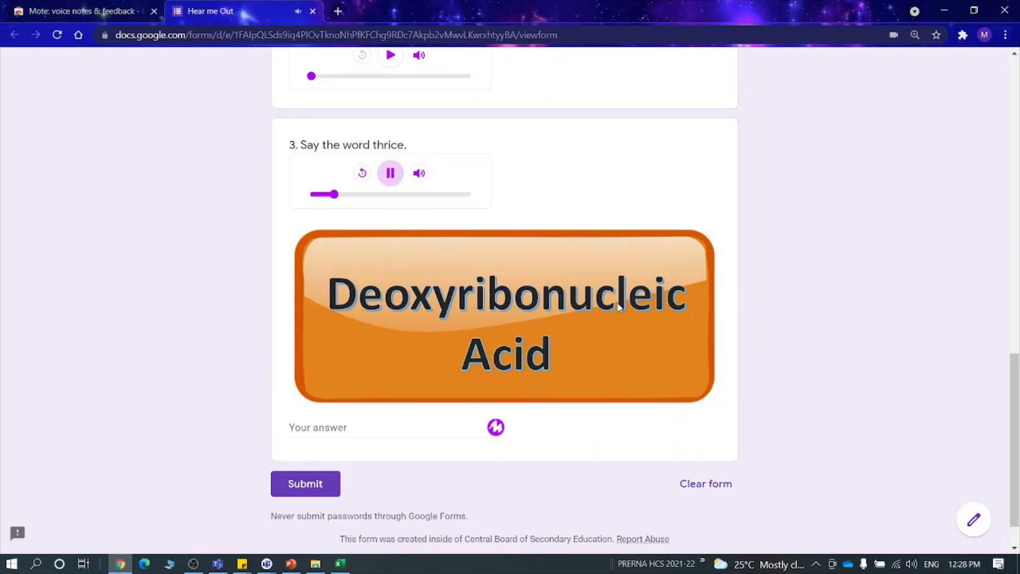
{"action": "left_click", "coordinate": [419, 430]}
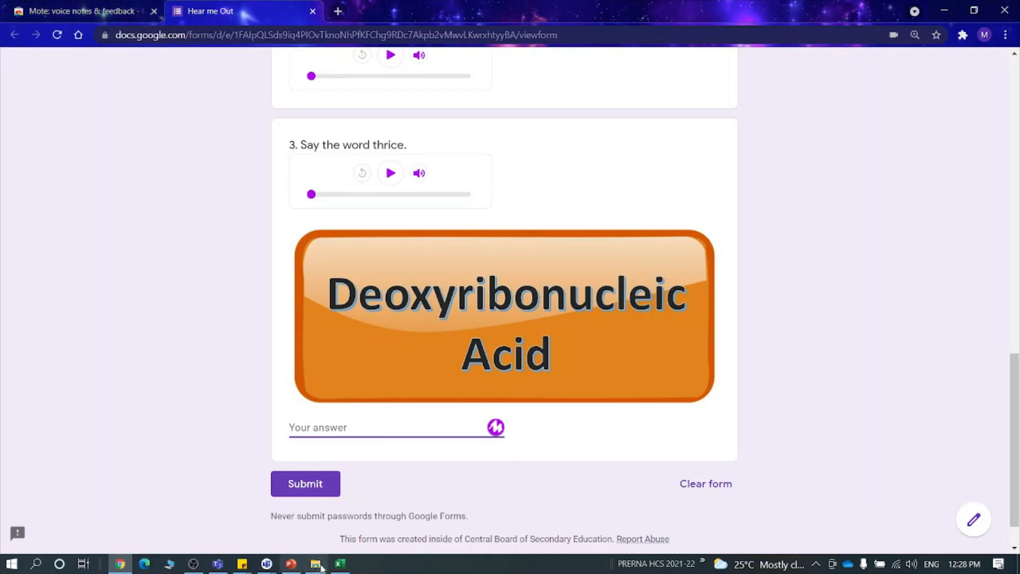
- Show the second example form, "Let's read a Poem - Clouds", in Chrome
{"action": "left_click", "coordinate": [119, 568]}
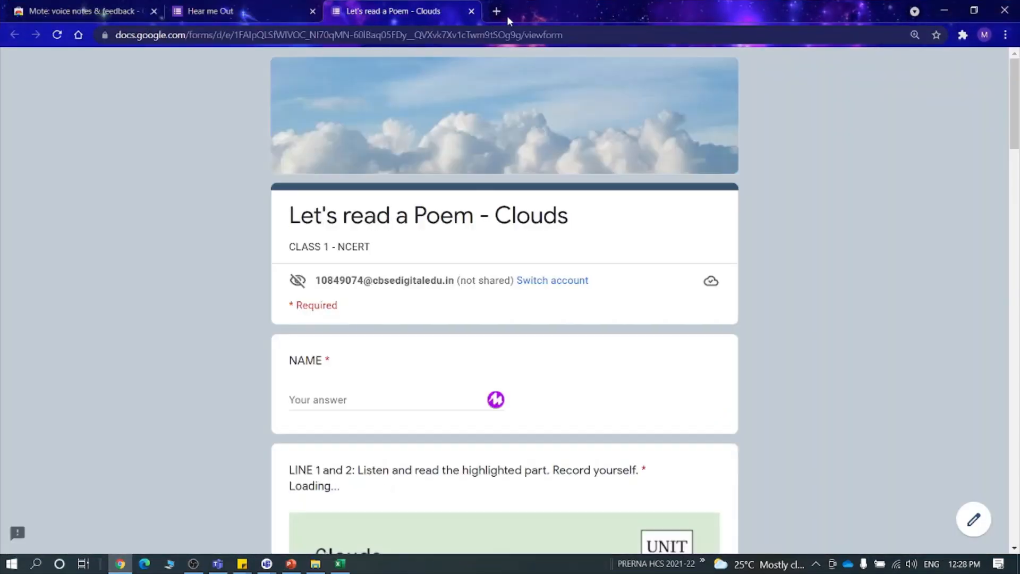
- Search Google in a new browser tab for "ncert pdf class 1"
{"action": "left_click", "coordinate": [498, 12]}
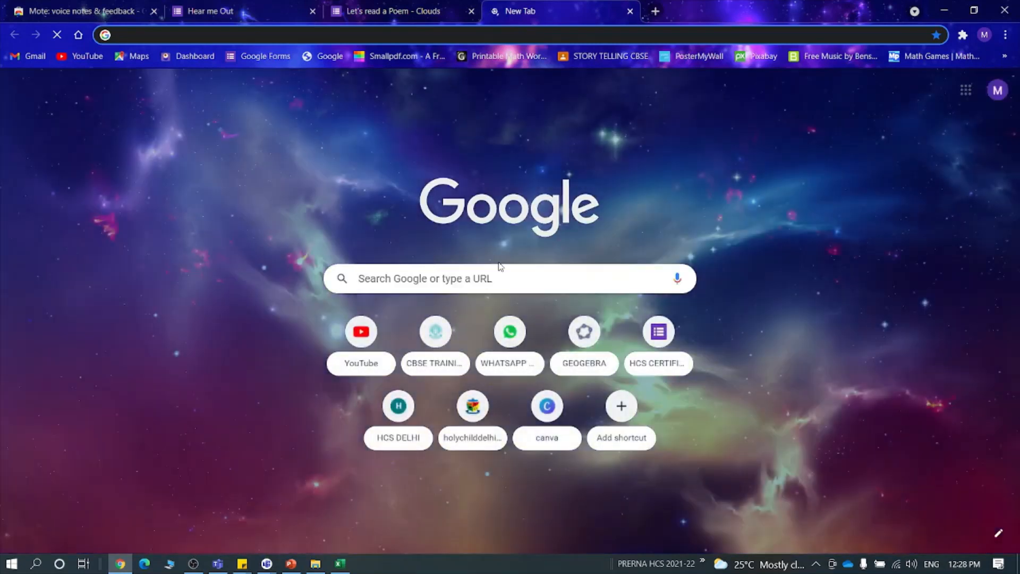
{"action": "left_click", "coordinate": [473, 280]}
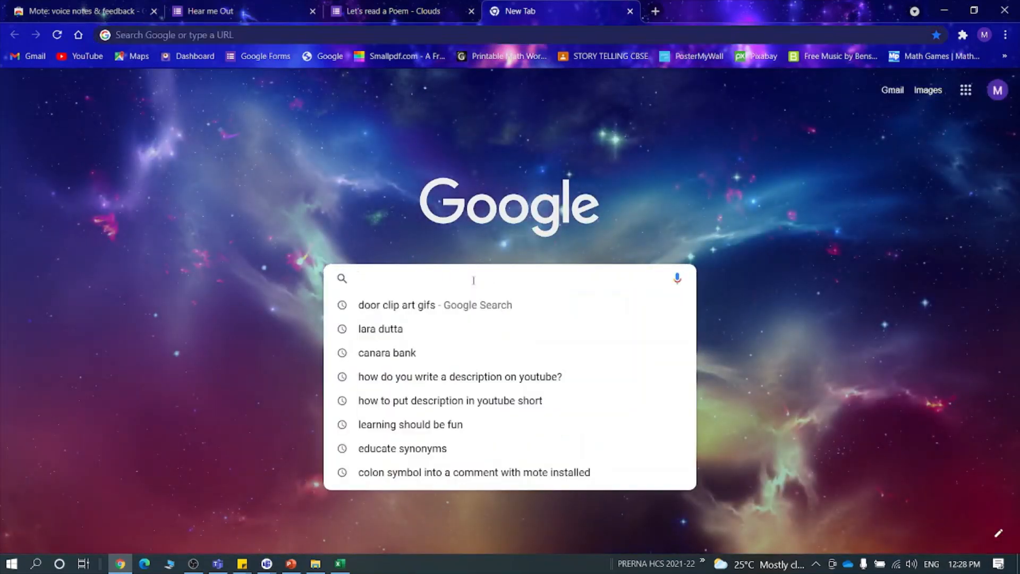
{"action": "type", "text": "ncert pd"}
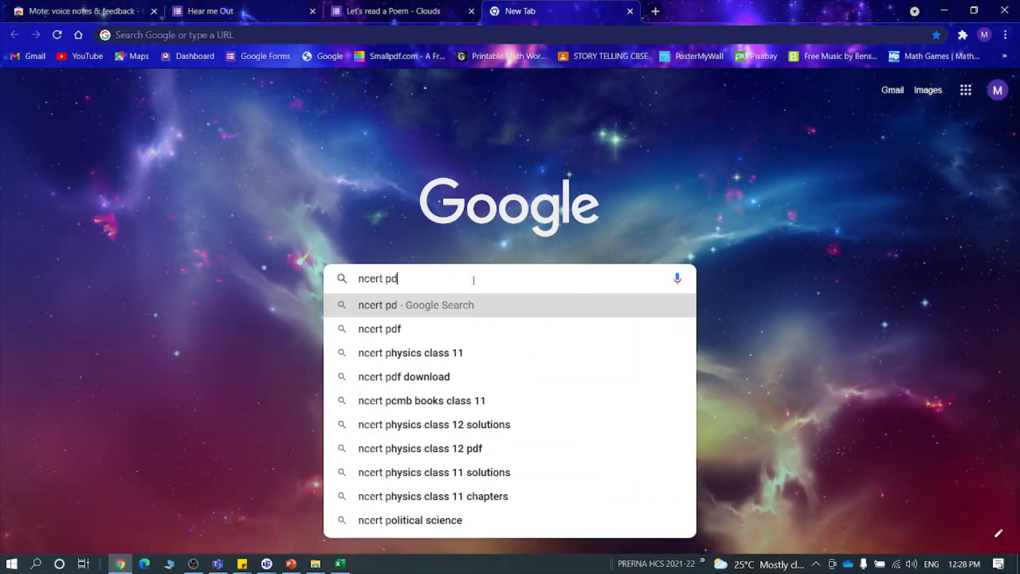
{"action": "type", "text": "f"}
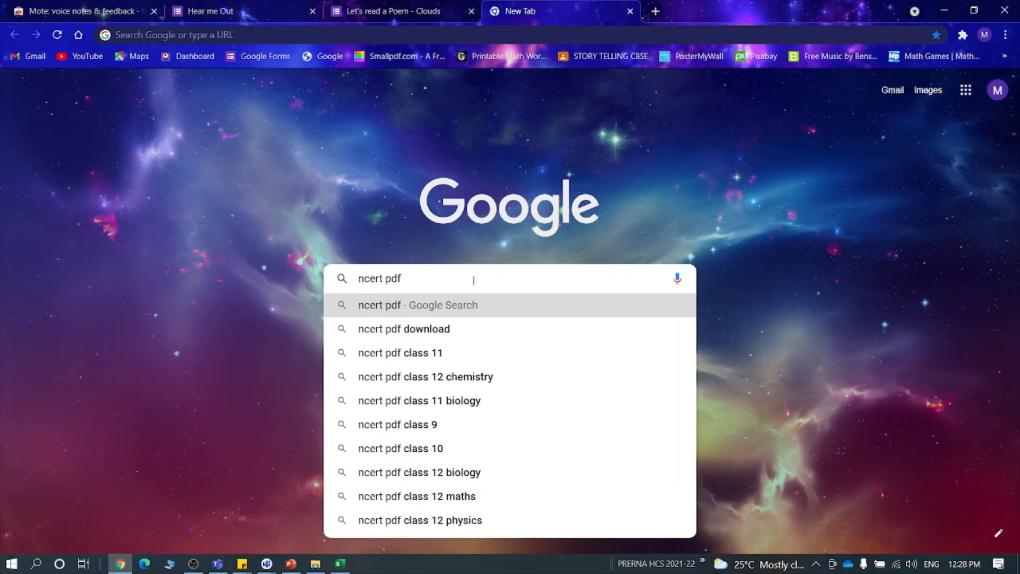
{"action": "type", "text": " class 1"}
{"action": "key", "text": "Return"}
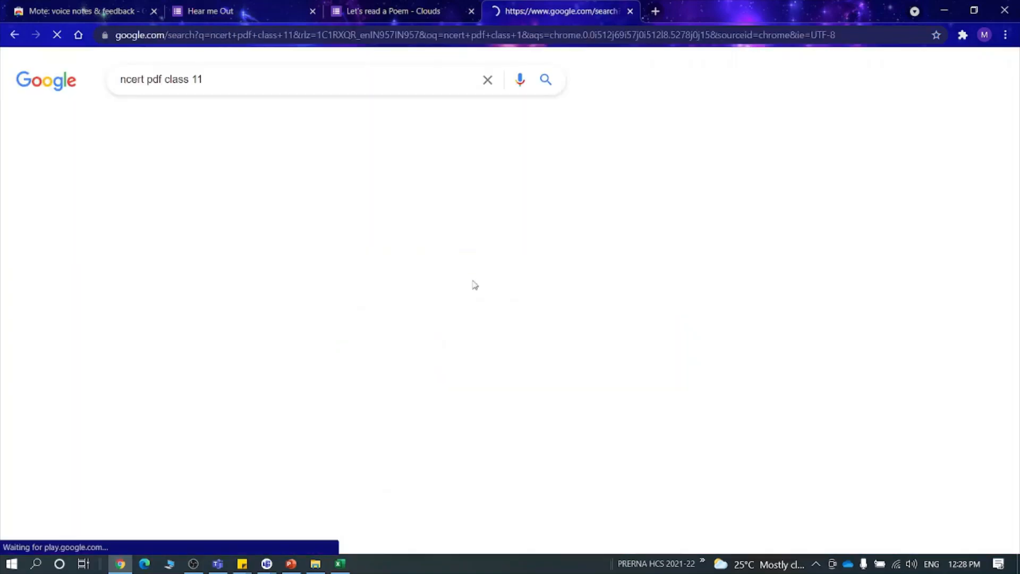
{"action": "left_click", "coordinate": [229, 78]}
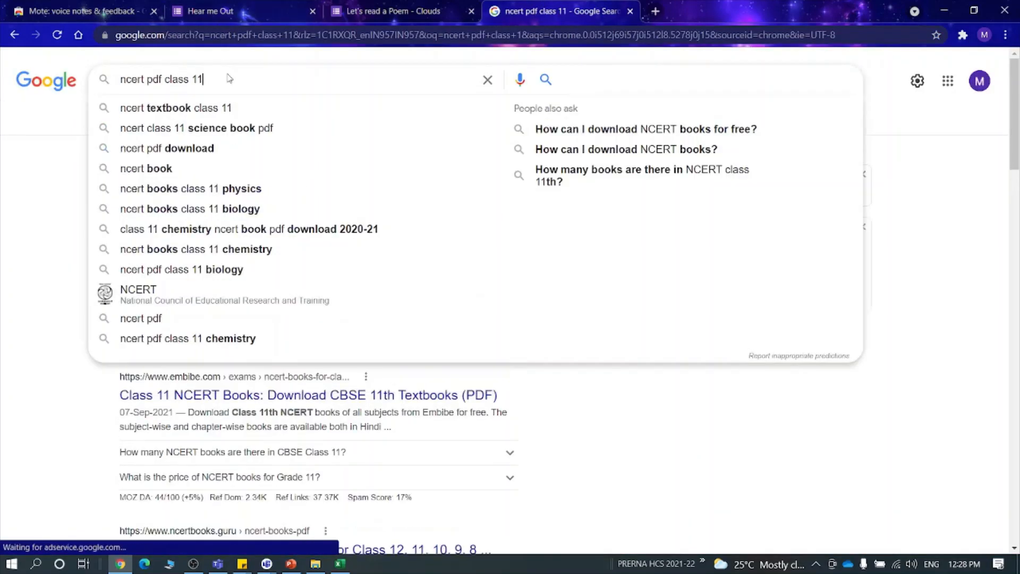
{"action": "key", "text": "BackSpace"}
{"action": "key", "text": "Return"}
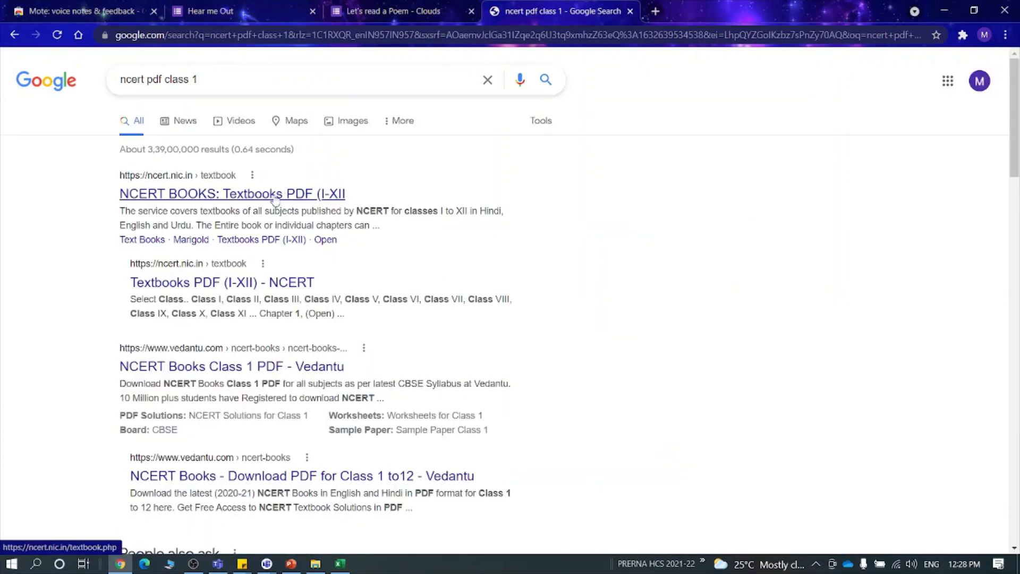
- Open the ncert.nic.in "NCERT BOOKS: Textbooks PDF (I-XII" result and look over the page around the class, subject and book title selectors
{"action": "left_click", "coordinate": [276, 195]}
{"action": "scroll", "coordinate": [526, 441], "scroll_direction": "down", "scroll_amount": 3}
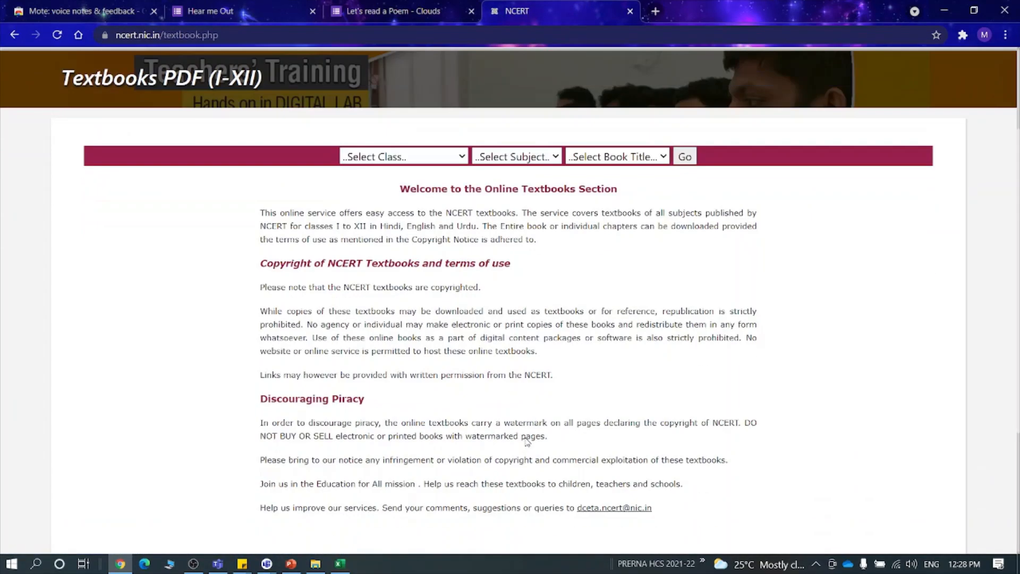
{"action": "scroll", "coordinate": [526, 441], "scroll_direction": "down", "scroll_amount": 4}
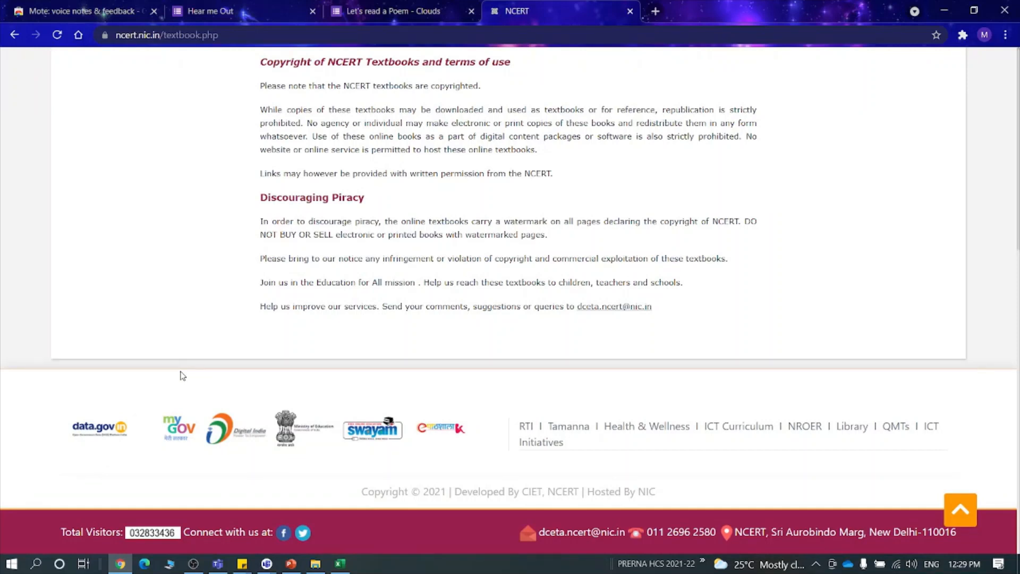
{"action": "scroll", "coordinate": [186, 372], "scroll_direction": "up", "scroll_amount": 6}
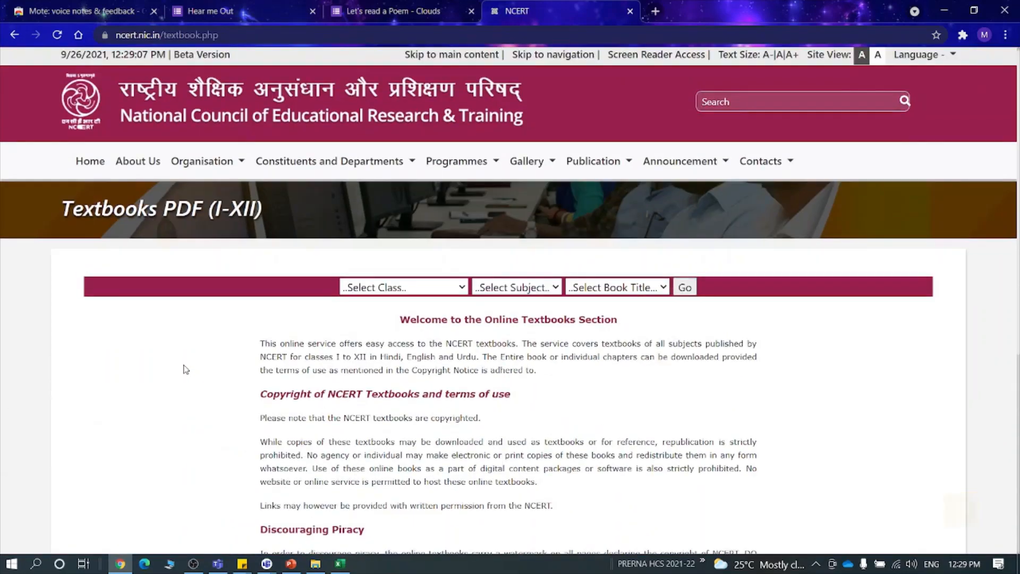
- Choose Class I, subject English and the book title Marigold, and load that textbook's chapter list
{"action": "left_click", "coordinate": [398, 286]}
{"action": "left_click", "coordinate": [388, 317]}
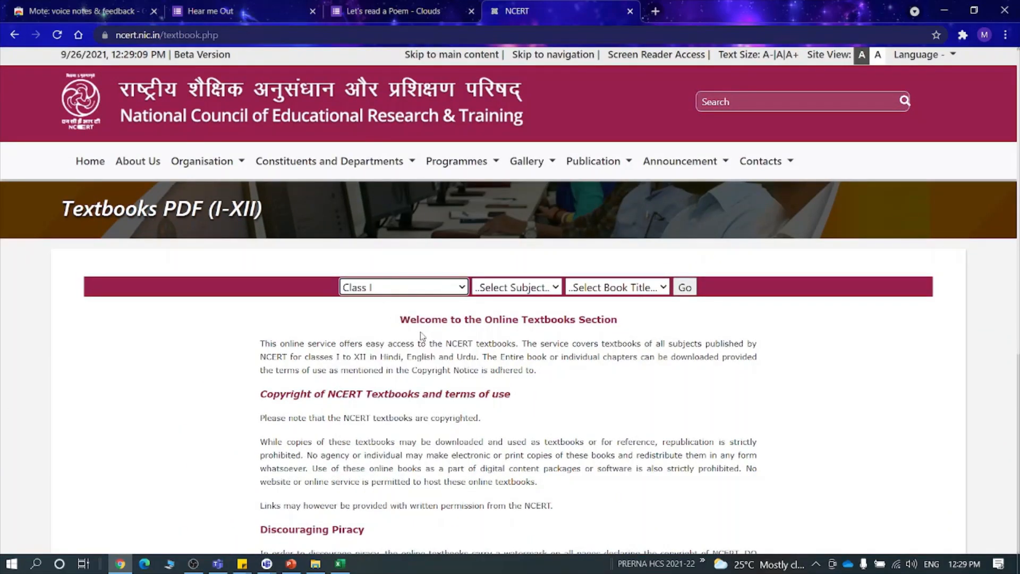
{"action": "left_click", "coordinate": [515, 289]}
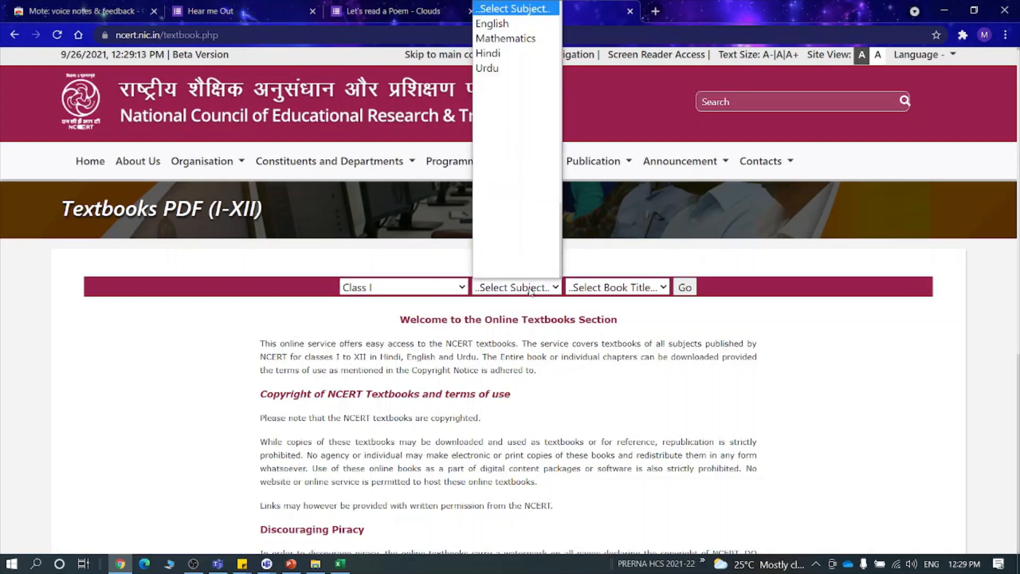
{"action": "left_click", "coordinate": [507, 23]}
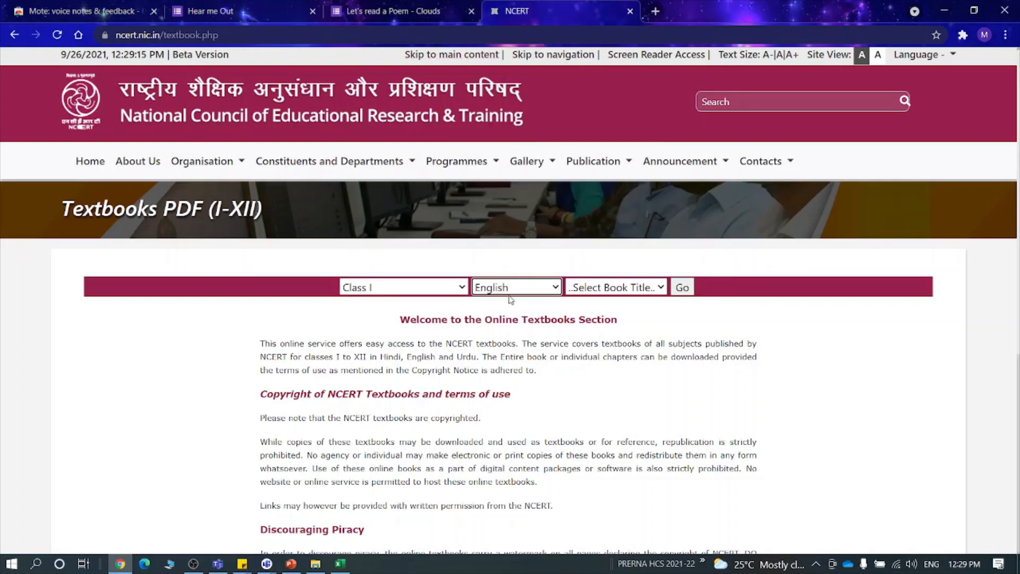
{"action": "left_click", "coordinate": [616, 290]}
{"action": "left_click", "coordinate": [606, 318]}
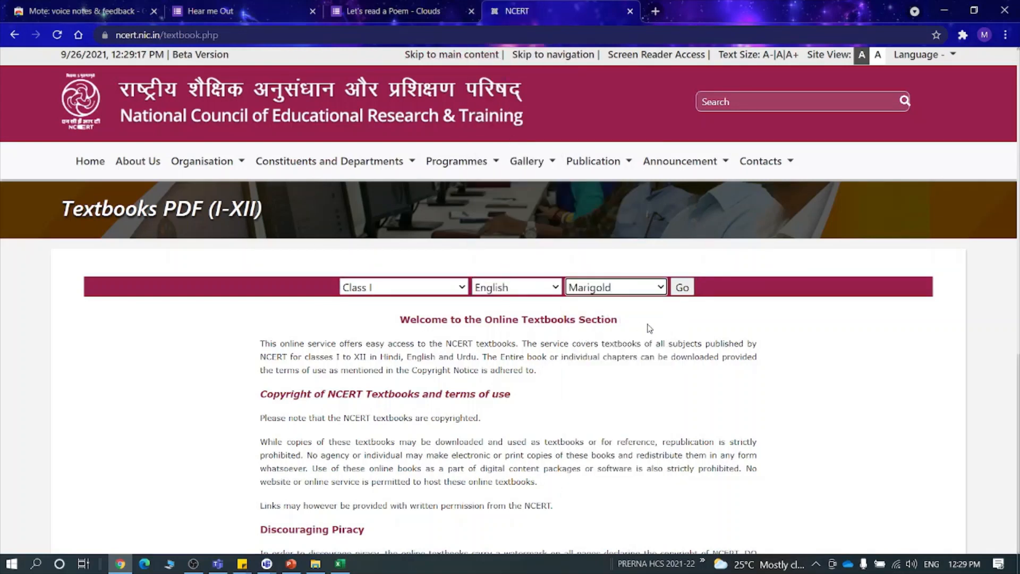
{"action": "left_click", "coordinate": [682, 287]}
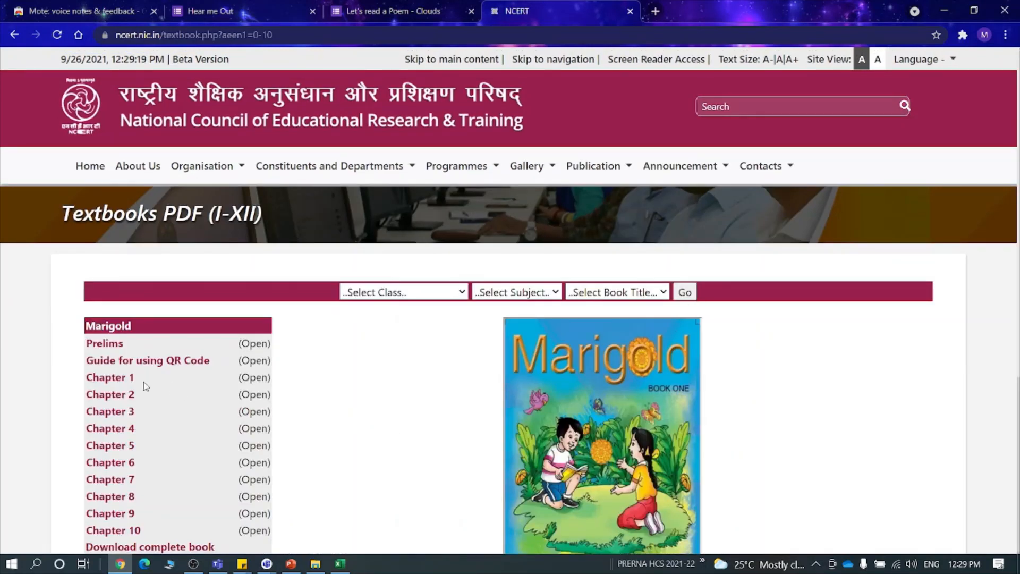
- Open Chapter 5 of the Marigold textbook and bring its Merry-Go-Round poem page into view
{"action": "scroll", "coordinate": [153, 395], "scroll_direction": "down", "scroll_amount": 2}
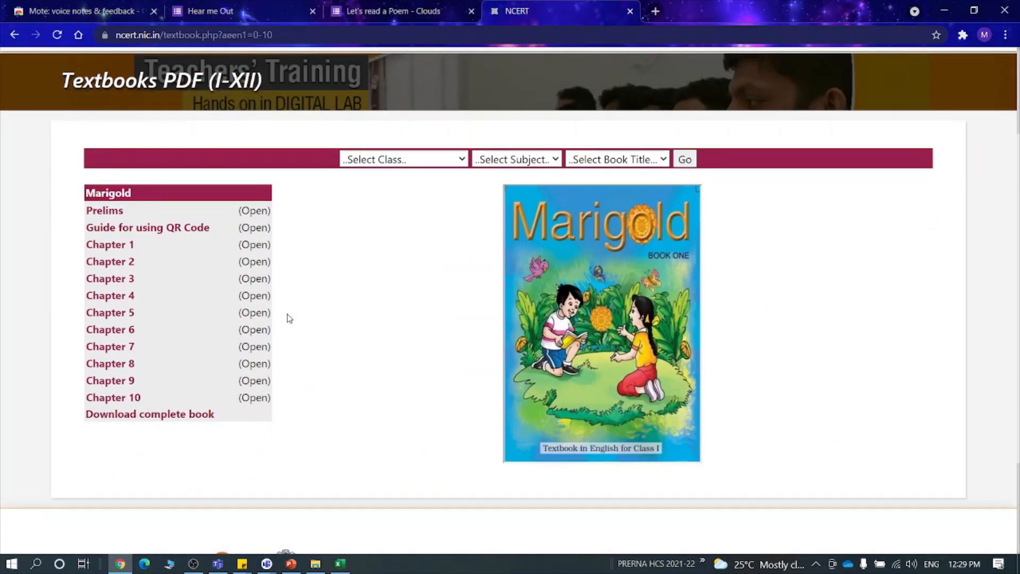
{"action": "left_click", "coordinate": [255, 313]}
{"action": "scroll", "coordinate": [428, 348], "scroll_direction": "down", "scroll_amount": 4}
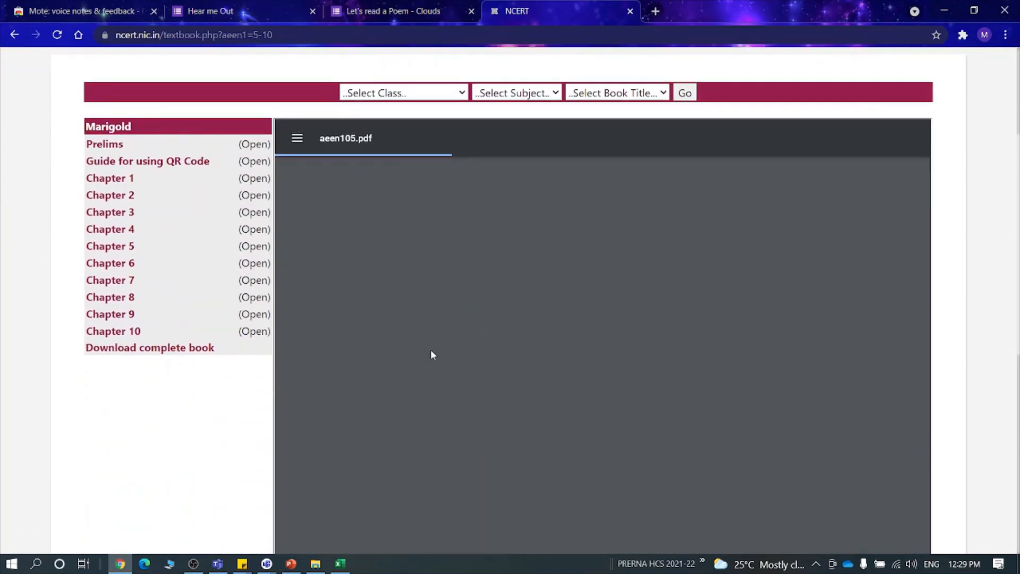
{"action": "scroll", "coordinate": [542, 373], "scroll_direction": "down", "scroll_amount": 3}
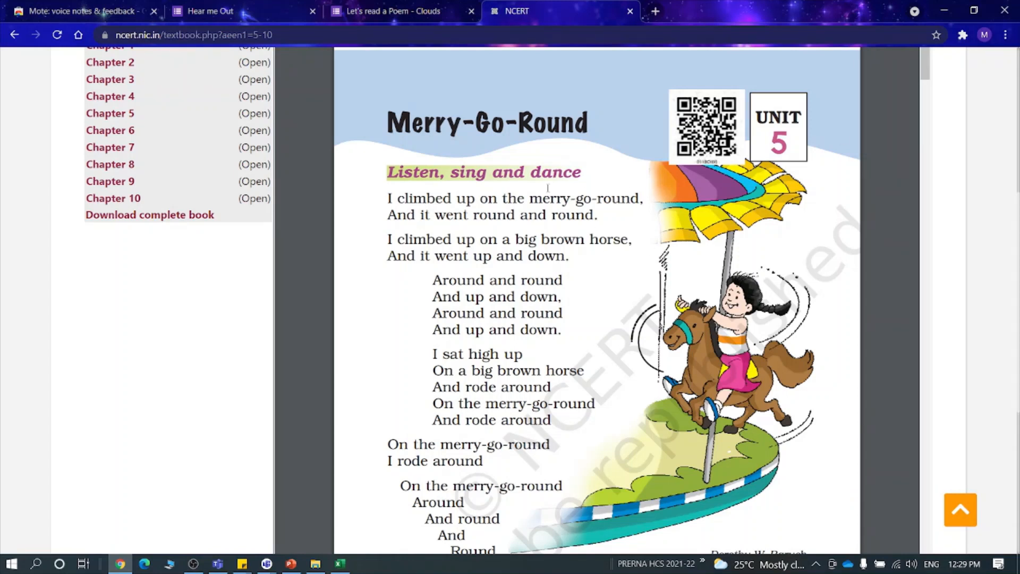
- Launch the Snipping Tool and capture a snip of the Merry-Go-Round heading and the poem through "And rode around"
{"action": "left_click", "coordinate": [36, 565]}
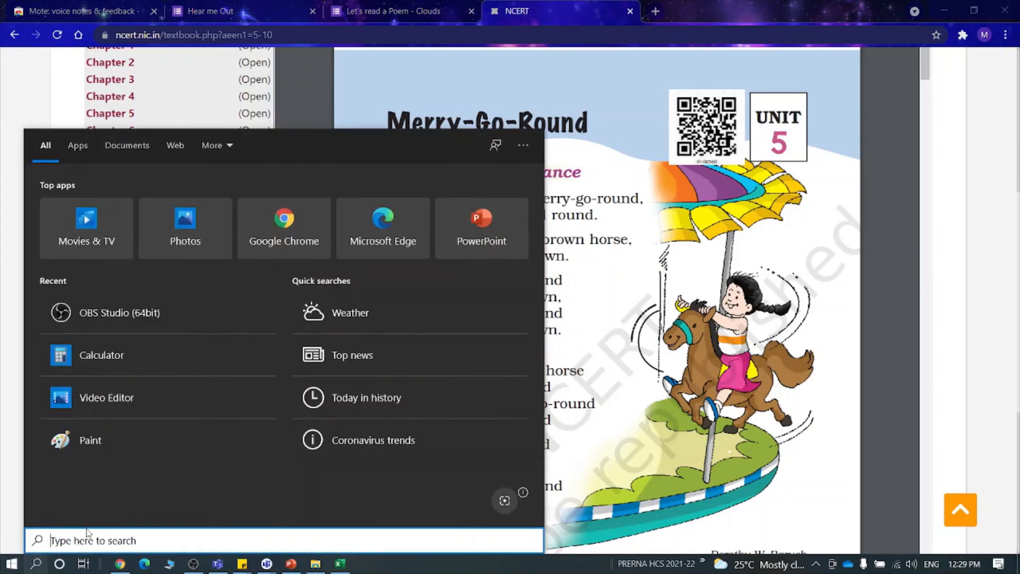
{"action": "type", "text": "snipp"}
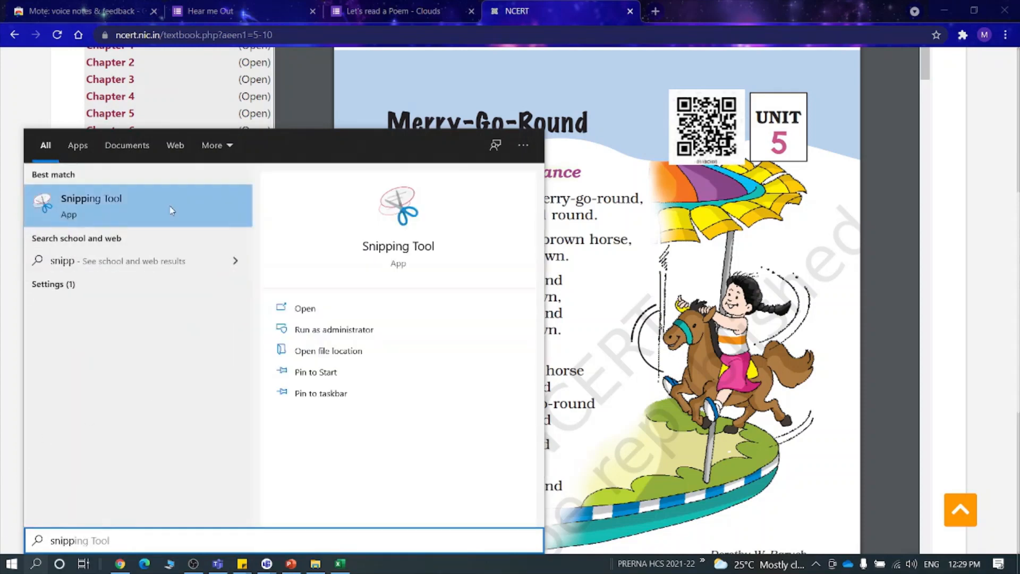
{"action": "left_click", "coordinate": [90, 204]}
{"action": "left_click", "coordinate": [459, 161]}
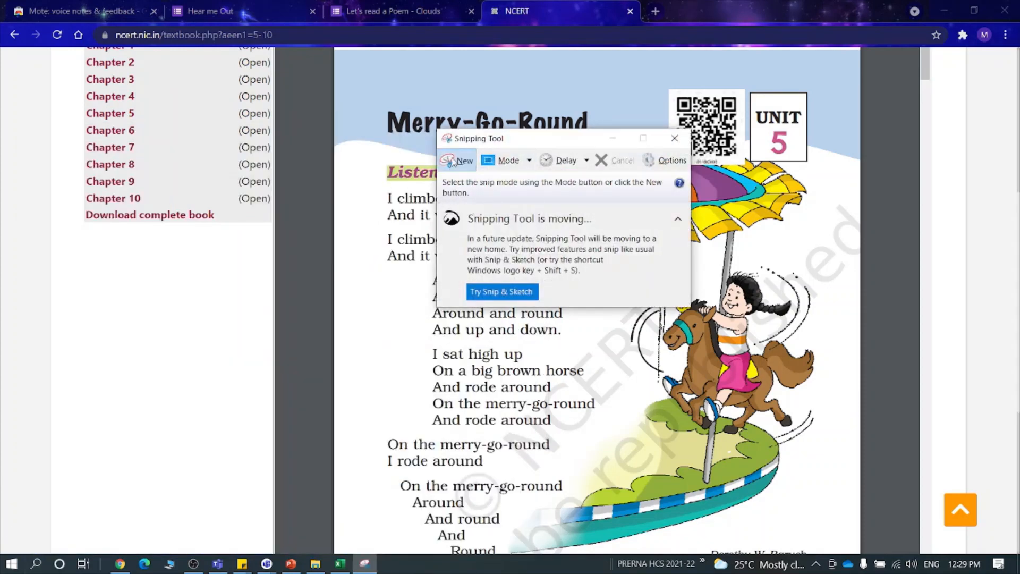
{"action": "left_click_drag", "start_coordinate": [355, 97], "coordinate": [635, 432]}
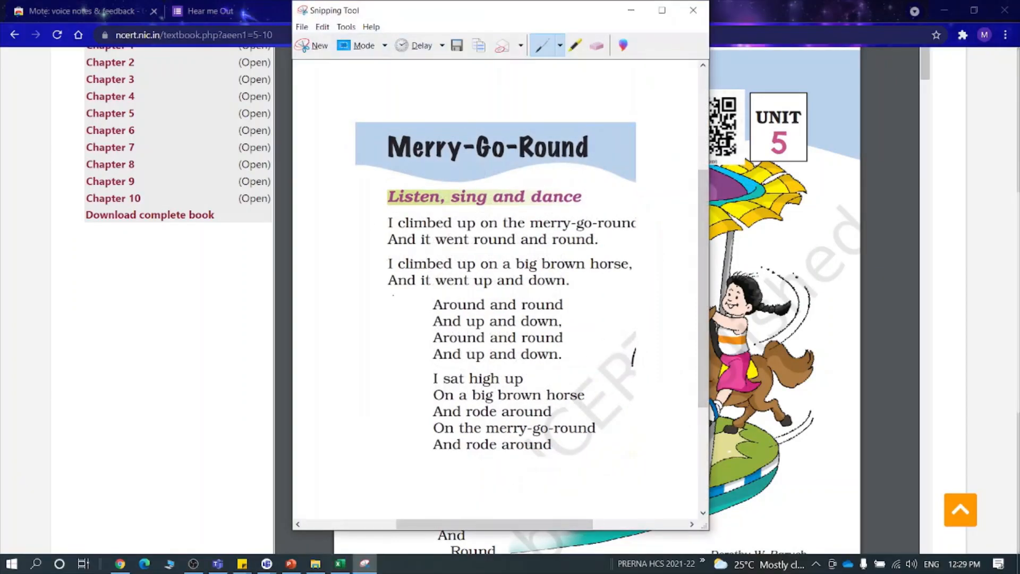
- Save the poem snip to the Desktop as the JPEG file "image 1" and close the Snipping Tool
{"action": "left_click", "coordinate": [457, 47]}
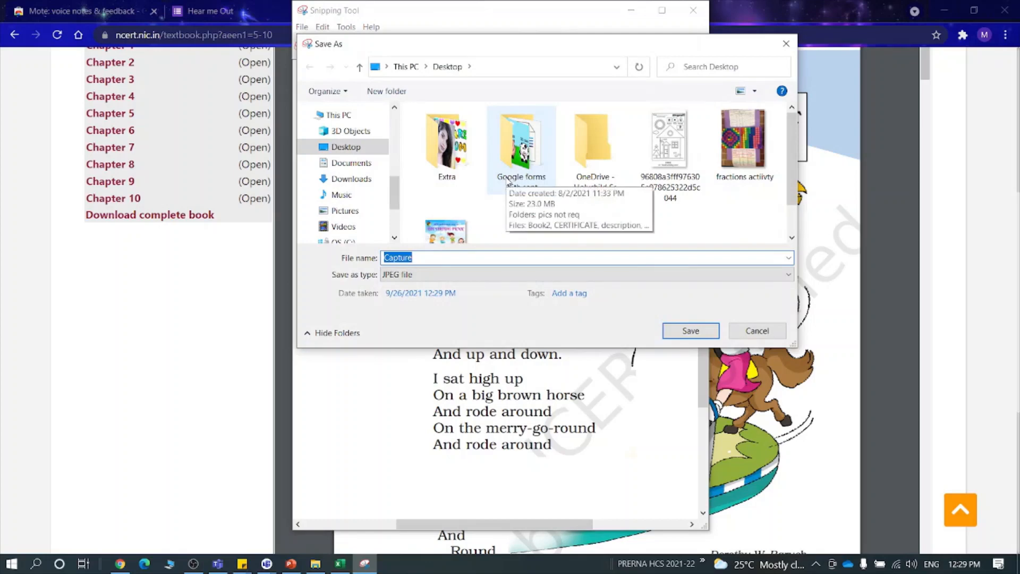
{"action": "type", "text": "image 1"}
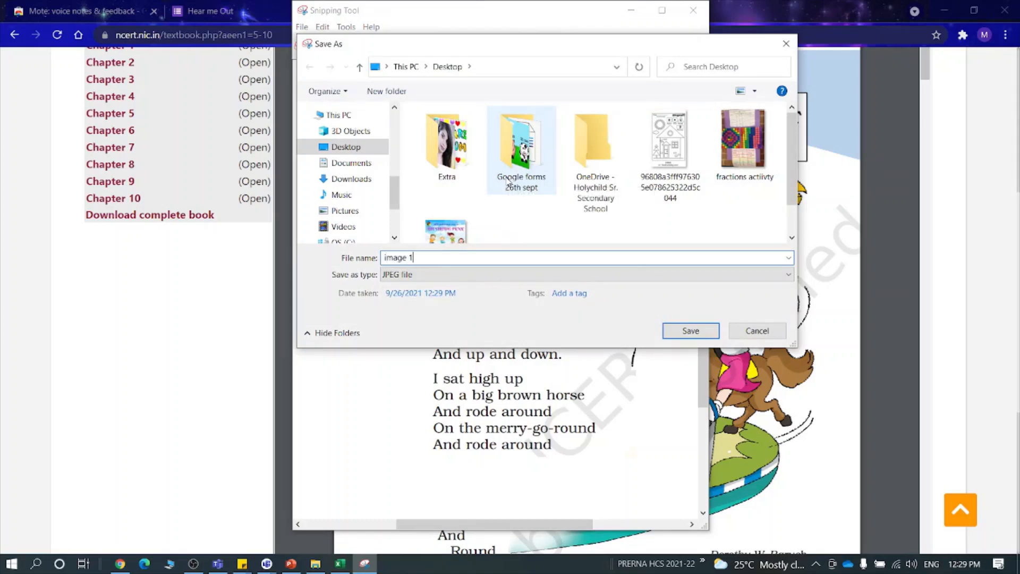
{"action": "left_click", "coordinate": [690, 330]}
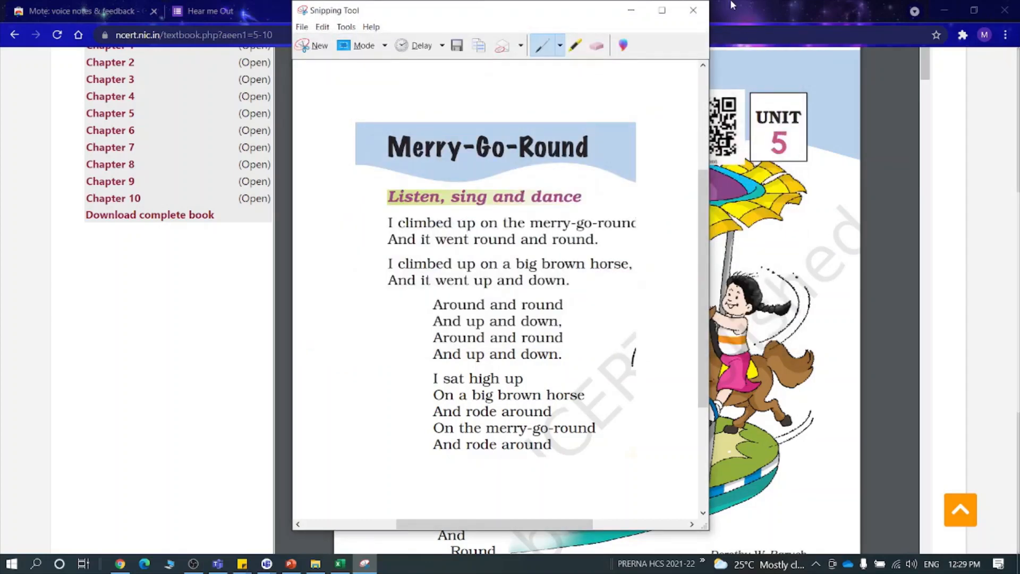
{"action": "left_click", "coordinate": [693, 10]}
- Return to the "Let's read a Poem - Clouds" form in Chrome, enlarge it and play the LINE 1 and 2 audio prompt
{"action": "left_click", "coordinate": [386, 9]}
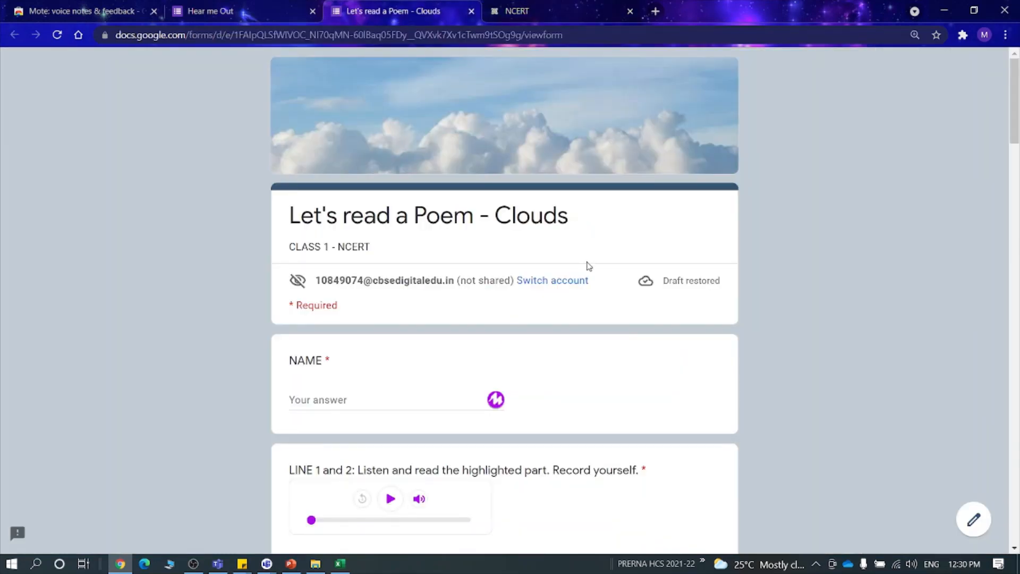
{"action": "key", "text": "ctrl+plus"}
{"action": "key", "text": "ctrl+plus"}
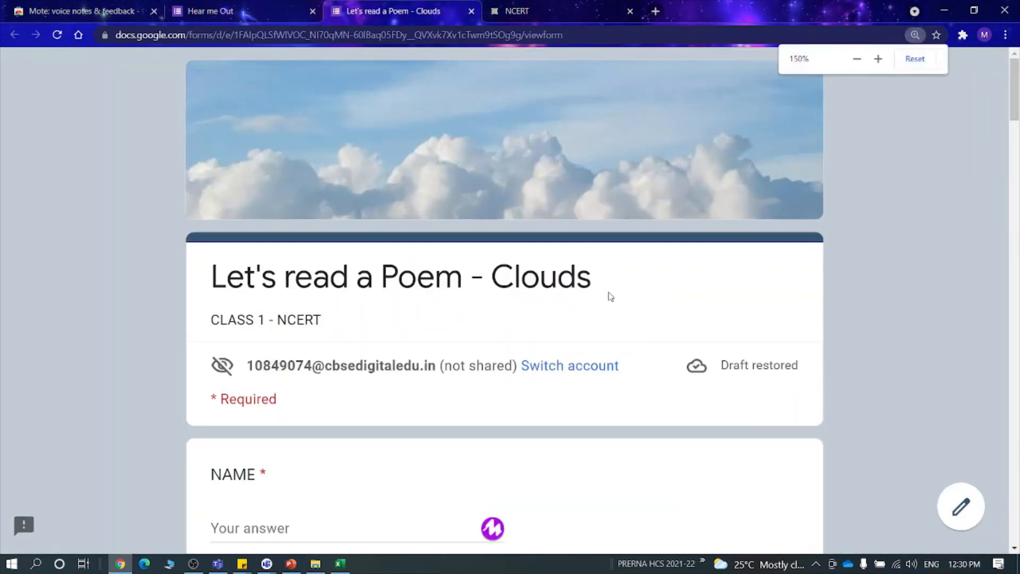
{"action": "key", "text": "ctrl+minus"}
{"action": "scroll", "coordinate": [644, 378], "scroll_direction": "down", "scroll_amount": 5}
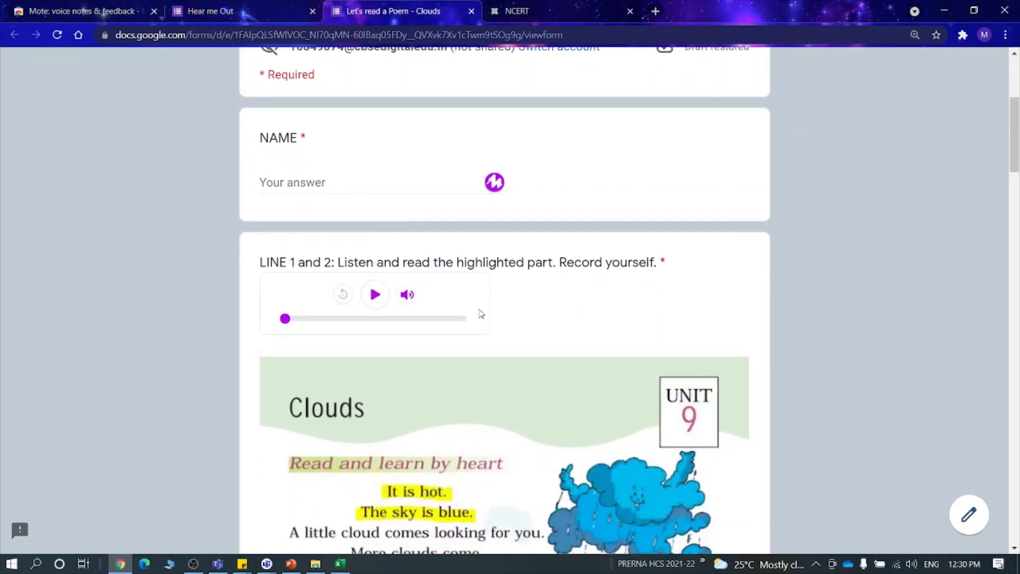
{"action": "scroll", "coordinate": [481, 314], "scroll_direction": "down", "scroll_amount": 2}
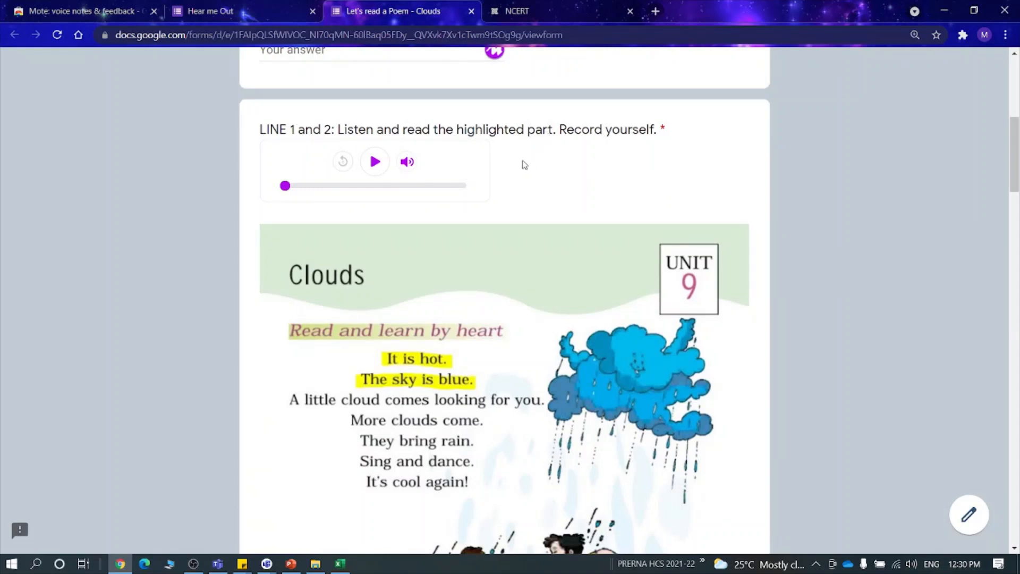
{"action": "left_click", "coordinate": [375, 162]}
{"action": "scroll", "coordinate": [478, 311], "scroll_direction": "down", "scroll_amount": 2}
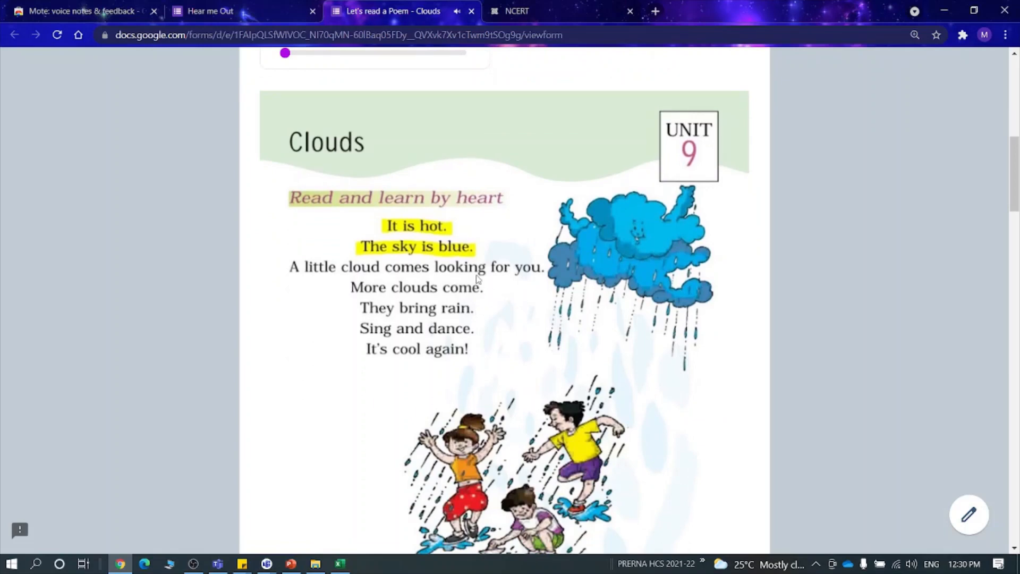
- Show the answer field of the LINE 1 and 2 question beneath the poem picture, activating it and leaving it empty
{"action": "scroll", "coordinate": [478, 280], "scroll_direction": "up", "scroll_amount": 1}
{"action": "scroll", "coordinate": [519, 273], "scroll_direction": "down", "scroll_amount": 6}
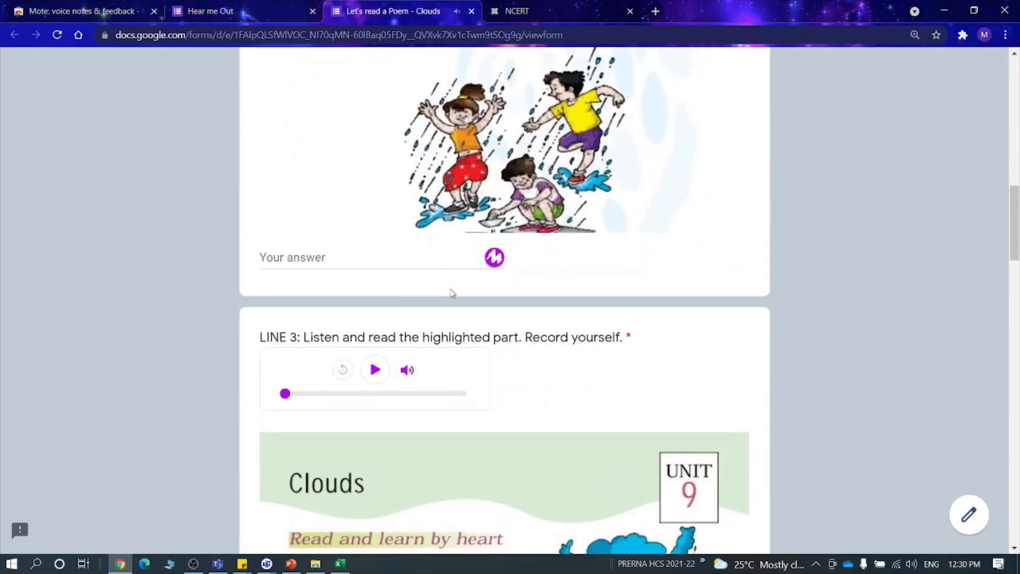
{"action": "left_click", "coordinate": [350, 259]}
{"action": "scroll", "coordinate": [354, 247], "scroll_direction": "down", "scroll_amount": 6}
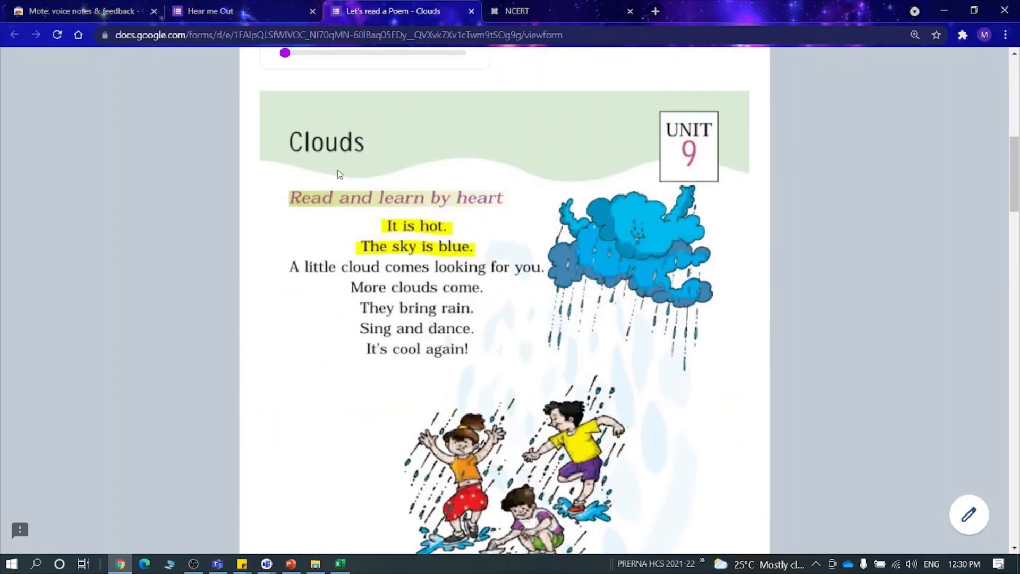
{"action": "scroll", "coordinate": [453, 288], "scroll_direction": "up", "scroll_amount": 7}
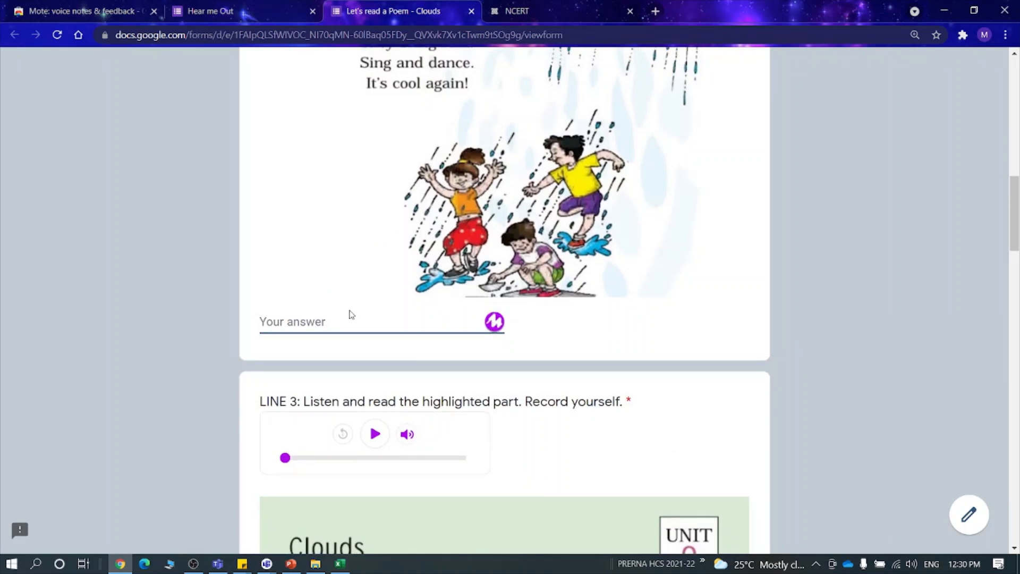
{"action": "scroll", "coordinate": [361, 310], "scroll_direction": "down", "scroll_amount": 3}
{"action": "left_click", "coordinate": [559, 304]}
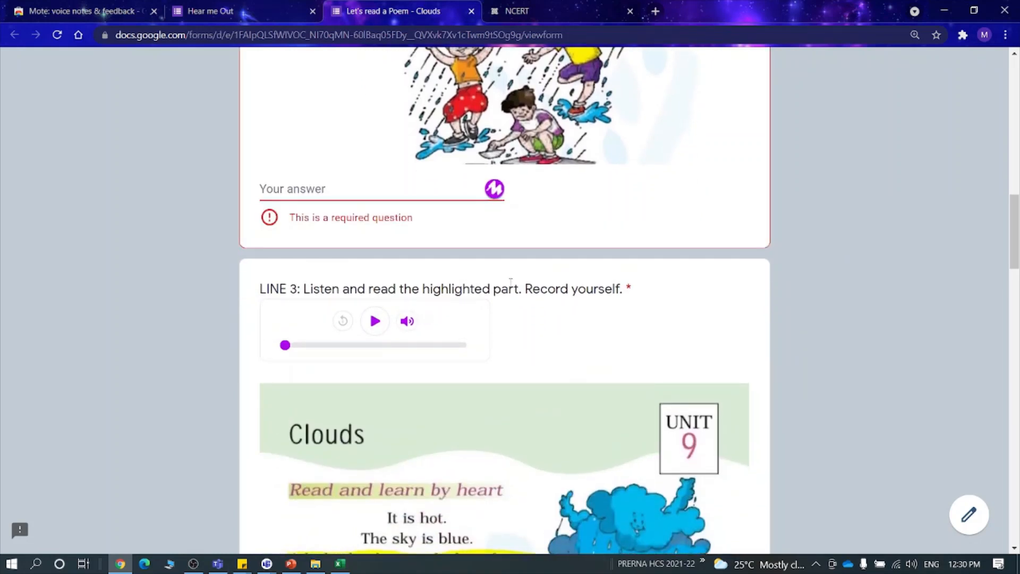
- Play the LINE 3 audio prompt and view the highlighted line "A little cloud comes looking for you."
{"action": "scroll", "coordinate": [511, 281], "scroll_direction": "down", "scroll_amount": 4}
{"action": "left_click", "coordinate": [374, 122]}
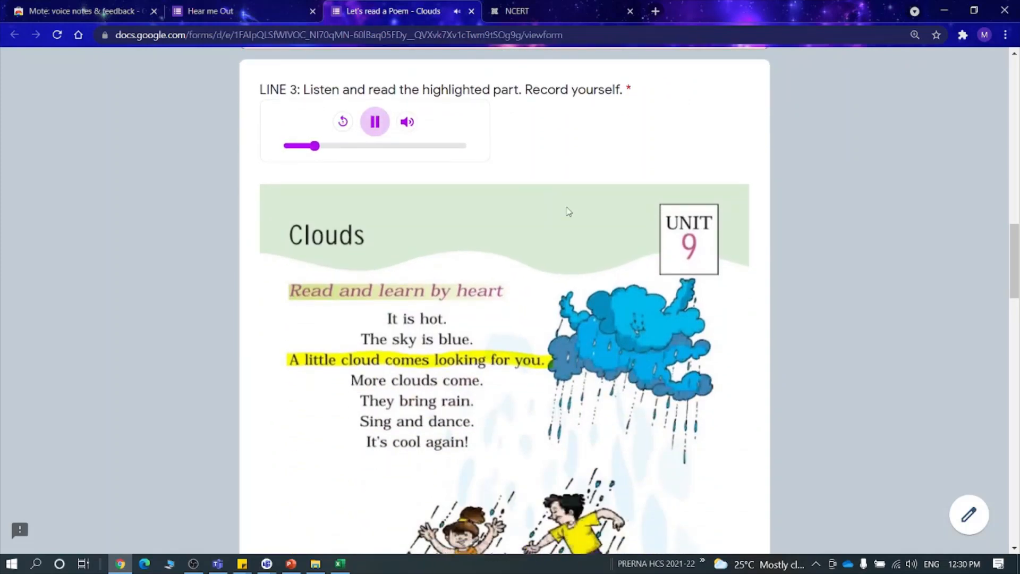
{"action": "scroll", "coordinate": [568, 218], "scroll_direction": "down", "scroll_amount": 1}
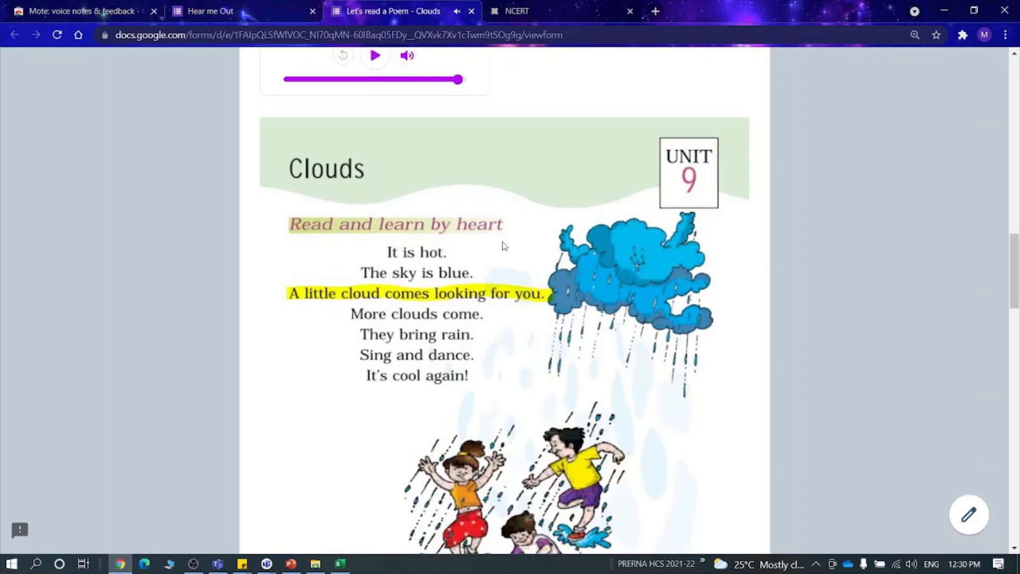
{"action": "scroll", "coordinate": [553, 218], "scroll_direction": "up", "scroll_amount": 1}
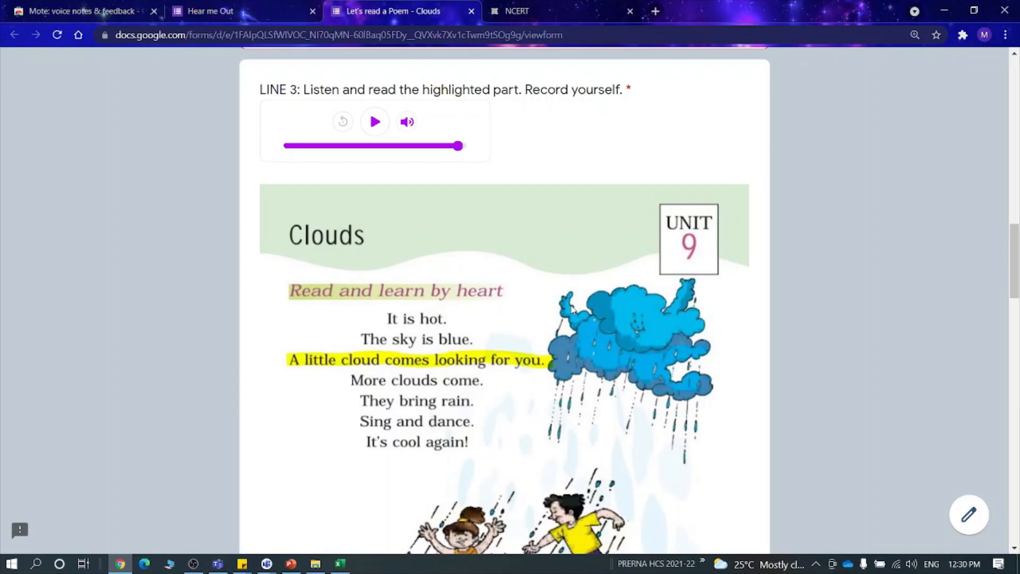
- Play the audio prompt of the LINE 4 and 5 question while following the highlighted lines
{"action": "scroll", "coordinate": [572, 309], "scroll_direction": "down", "scroll_amount": 10}
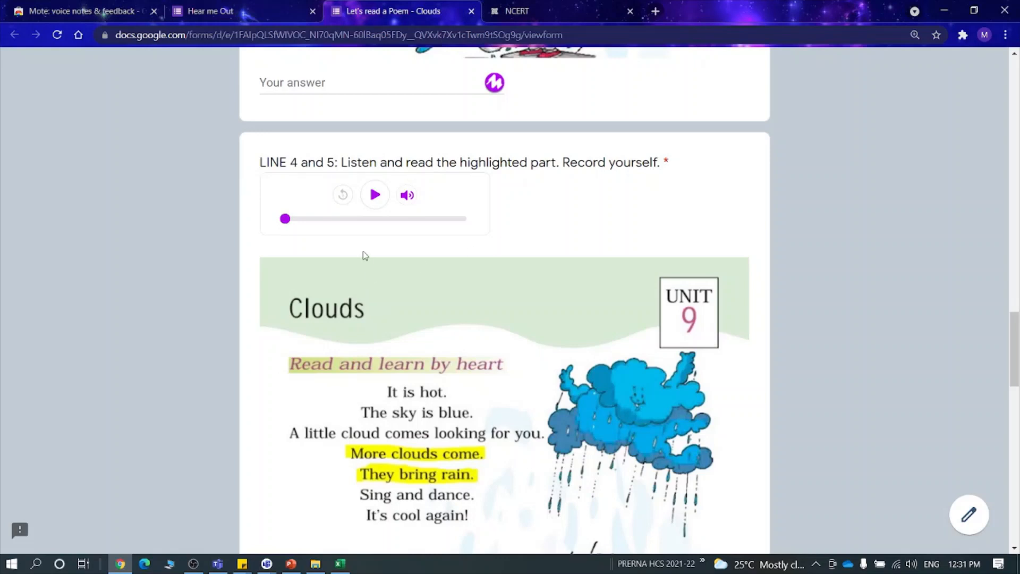
{"action": "left_click", "coordinate": [374, 194]}
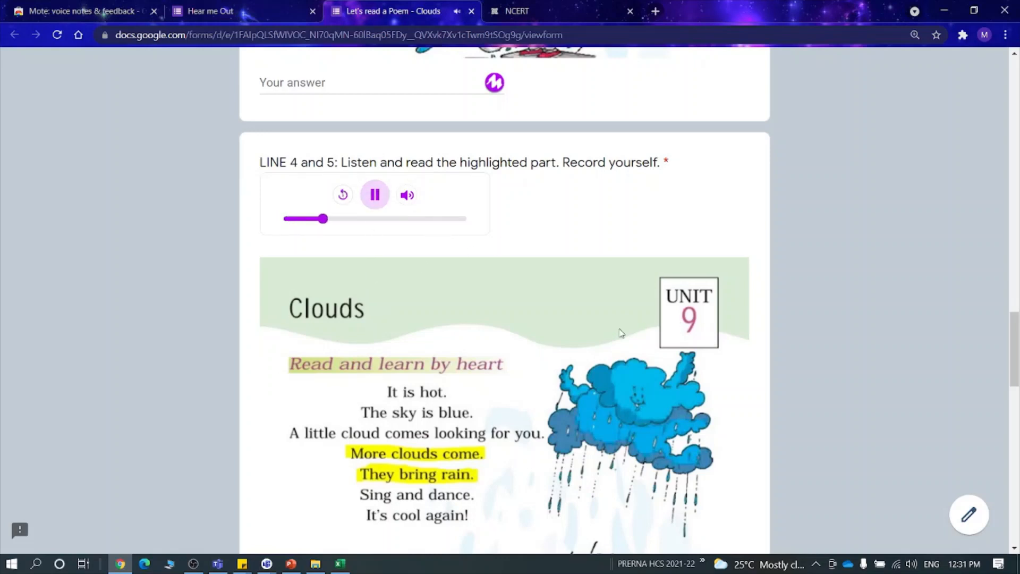
{"action": "scroll", "coordinate": [617, 325], "scroll_direction": "down", "scroll_amount": 1}
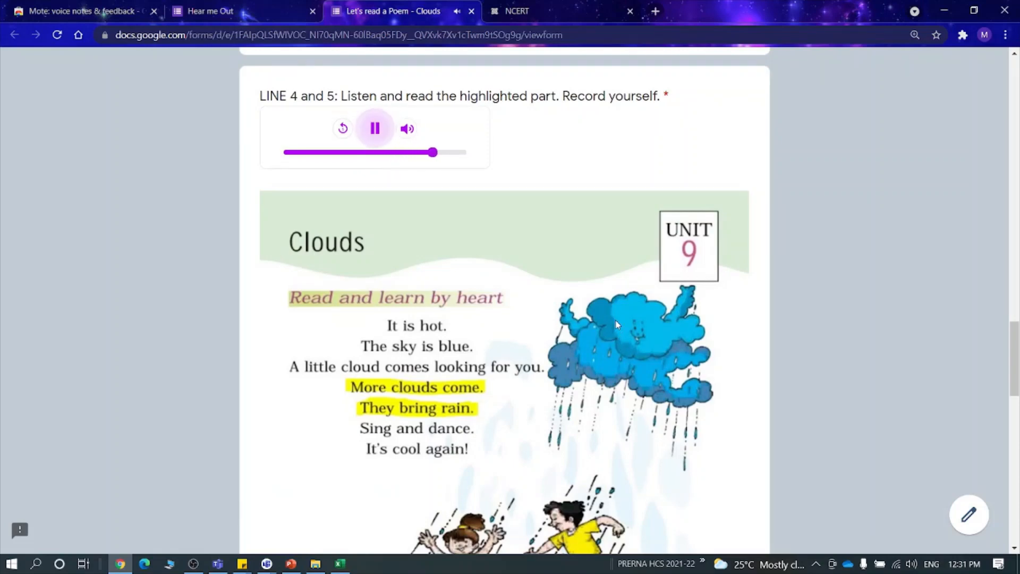
- Record a Mote voice answer for the LINE 4 and 5 question and finish the recording to insert it
{"action": "scroll", "coordinate": [614, 320], "scroll_direction": "down", "scroll_amount": 5}
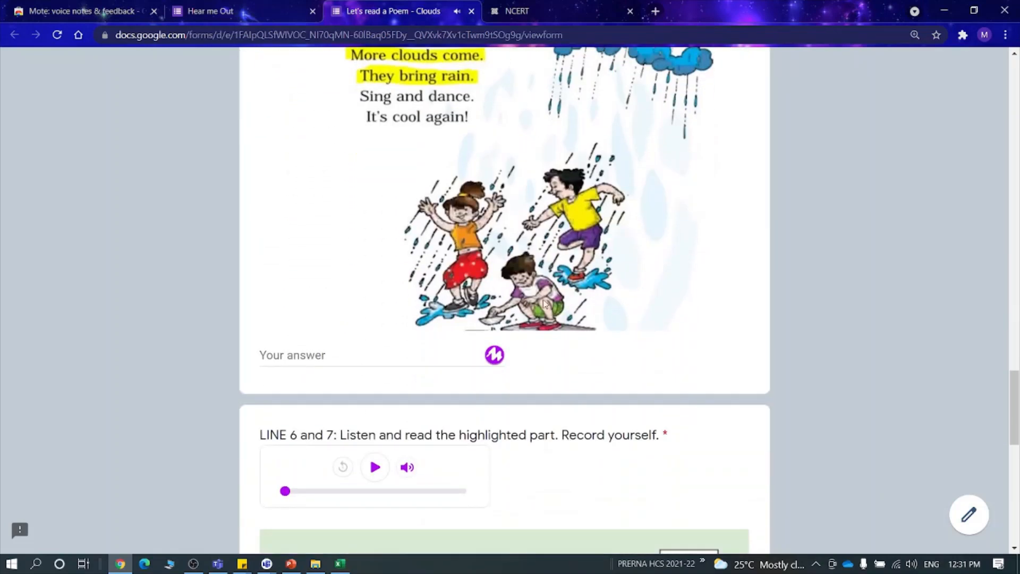
{"action": "left_click", "coordinate": [362, 356]}
{"action": "left_click", "coordinate": [494, 355]}
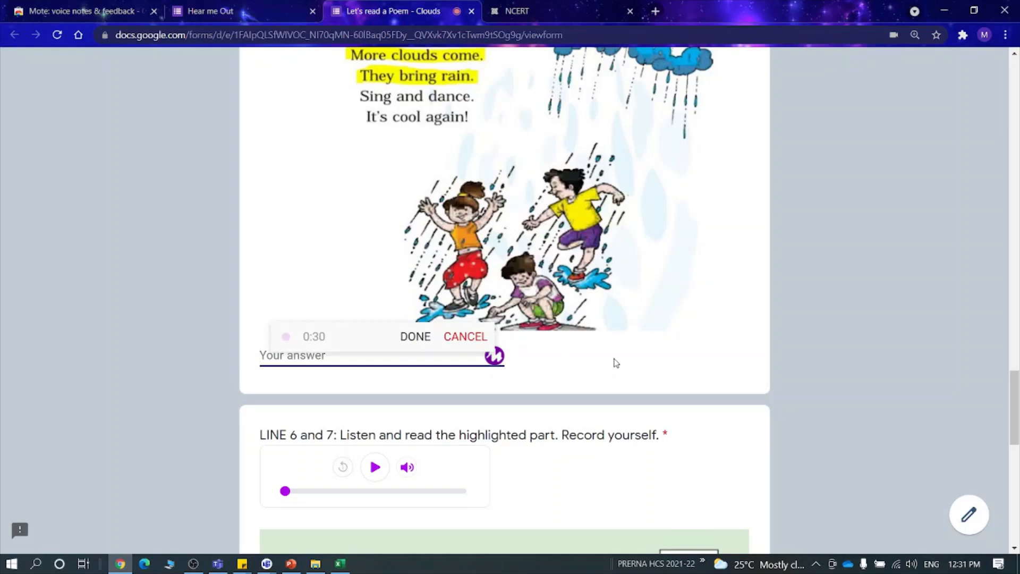
{"action": "scroll", "coordinate": [616, 363], "scroll_direction": "up", "scroll_amount": 1}
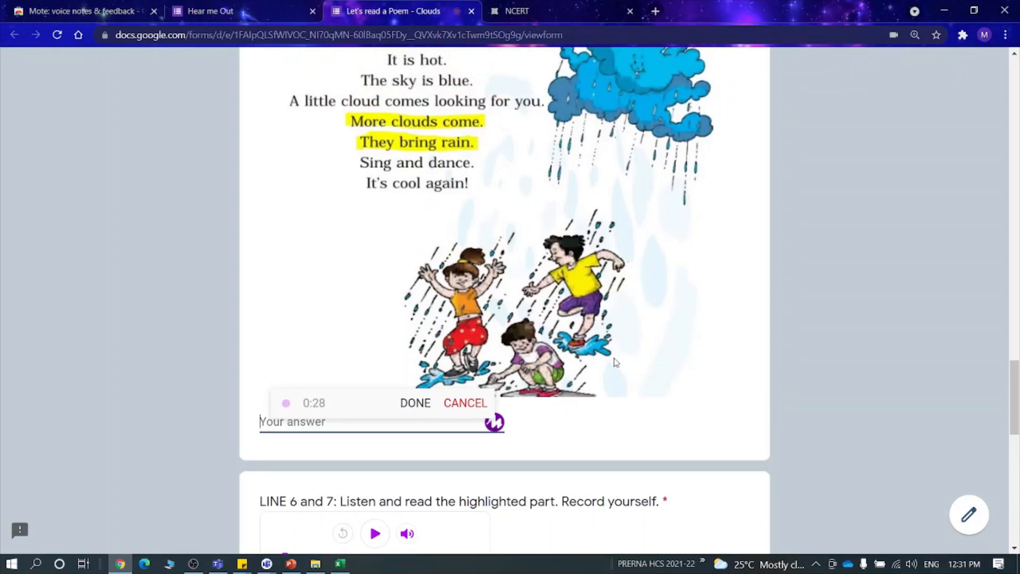
{"action": "left_click", "coordinate": [416, 404]}
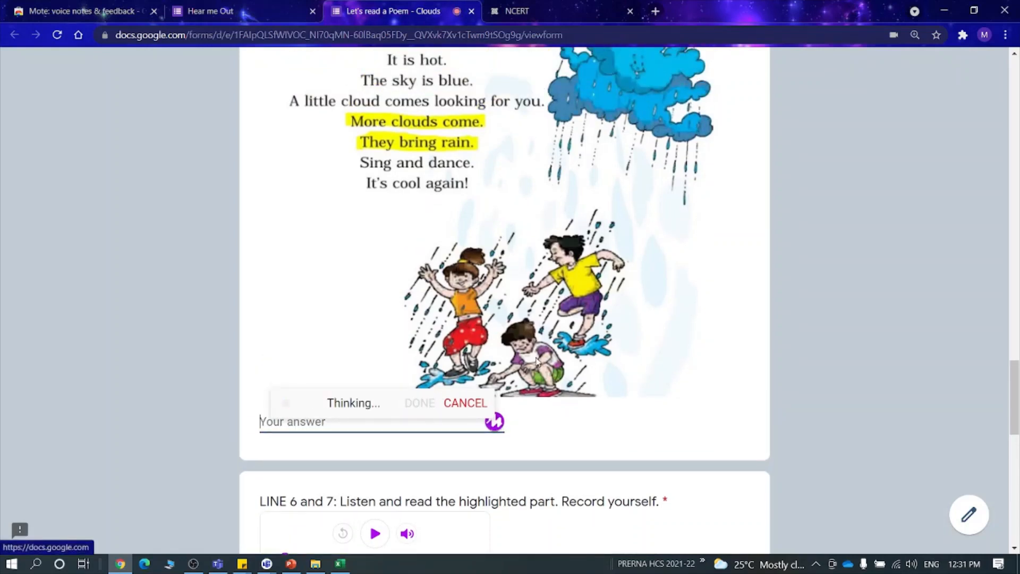
{"action": "scroll", "coordinate": [514, 380], "scroll_direction": "down", "scroll_amount": 4}
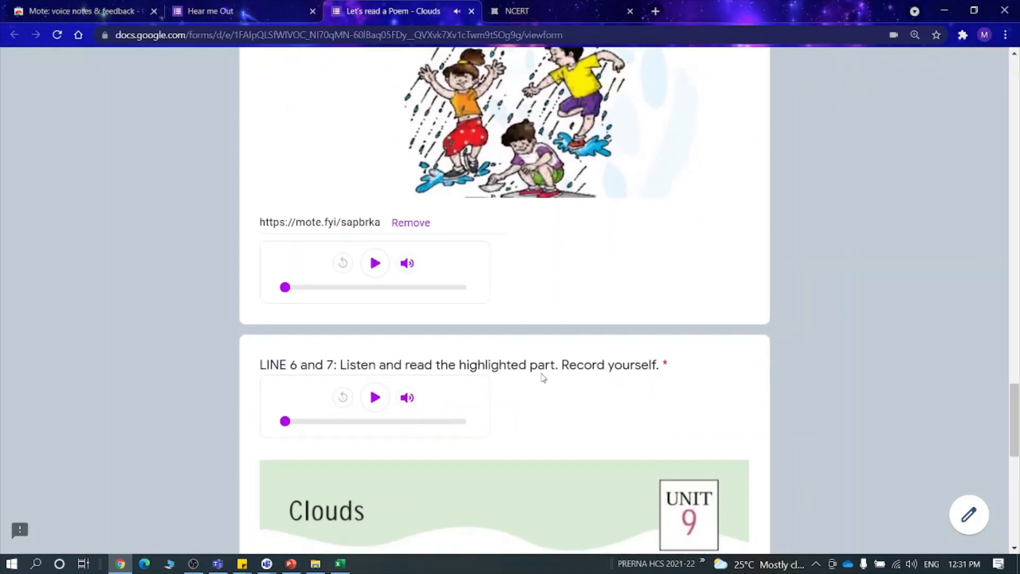
- Play back the recorded voice answer for LINE 4 and 5 and look over the LINE 6 and 7 question
{"action": "left_click", "coordinate": [375, 263]}
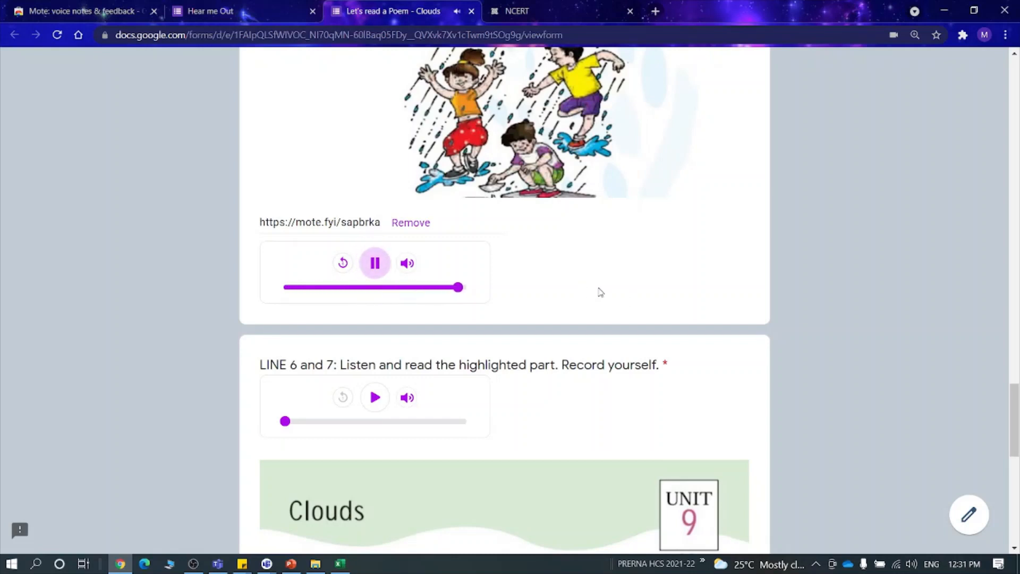
{"action": "scroll", "coordinate": [599, 289], "scroll_direction": "down", "scroll_amount": 3}
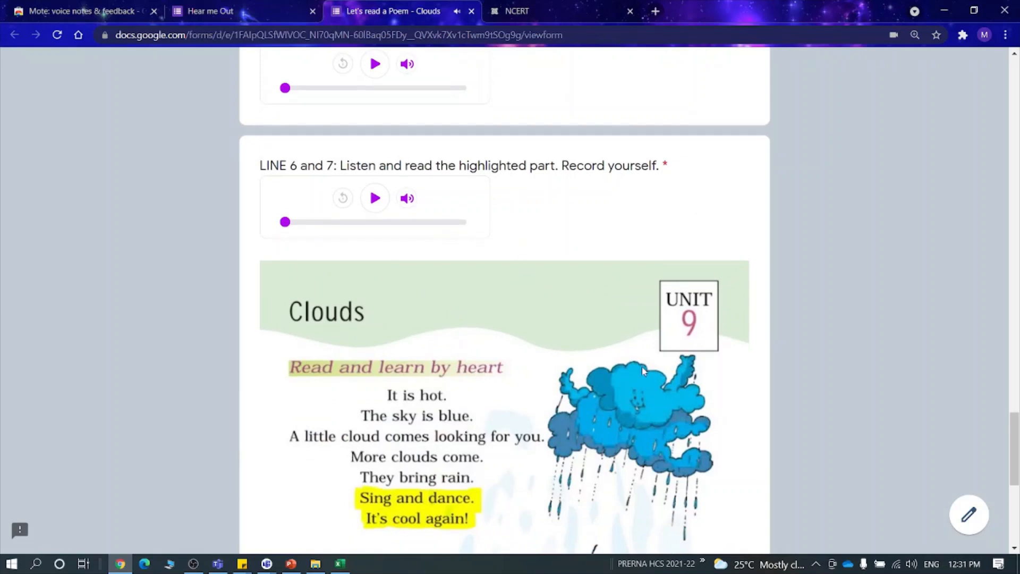
{"action": "scroll", "coordinate": [642, 366], "scroll_direction": "down", "scroll_amount": 6}
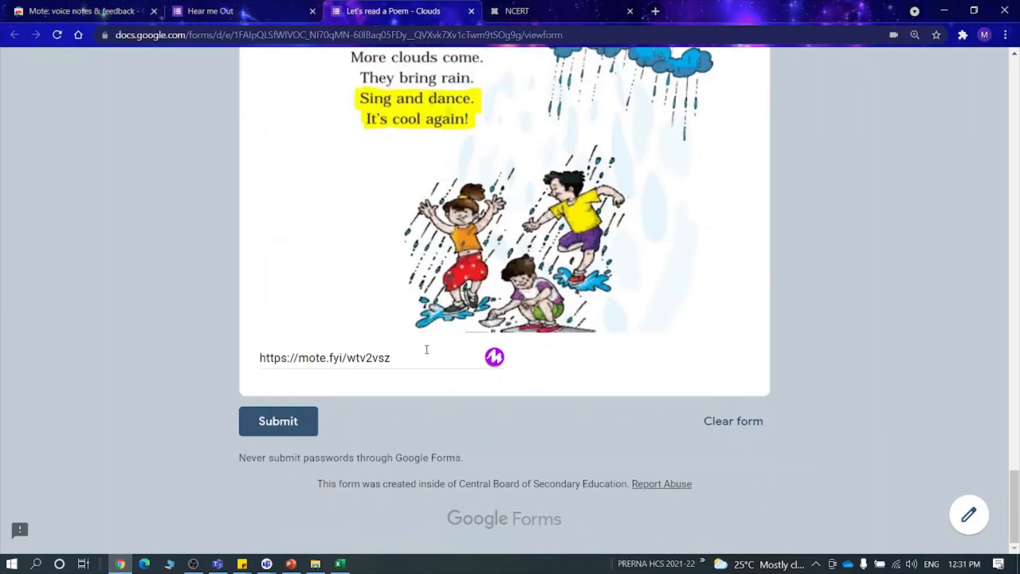
{"action": "scroll", "coordinate": [427, 349], "scroll_direction": "up", "scroll_amount": 7}
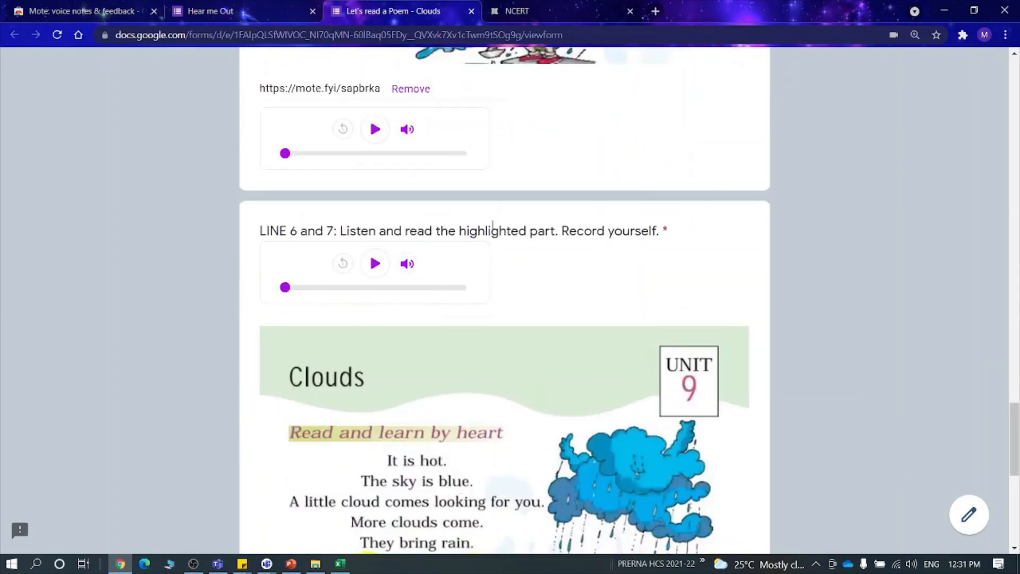
{"action": "scroll", "coordinate": [585, 234], "scroll_direction": "down", "scroll_amount": 7}
- Clear all answers from the Clouds poem form and return to its LINE 1 and 2 question
{"action": "left_click", "coordinate": [722, 421]}
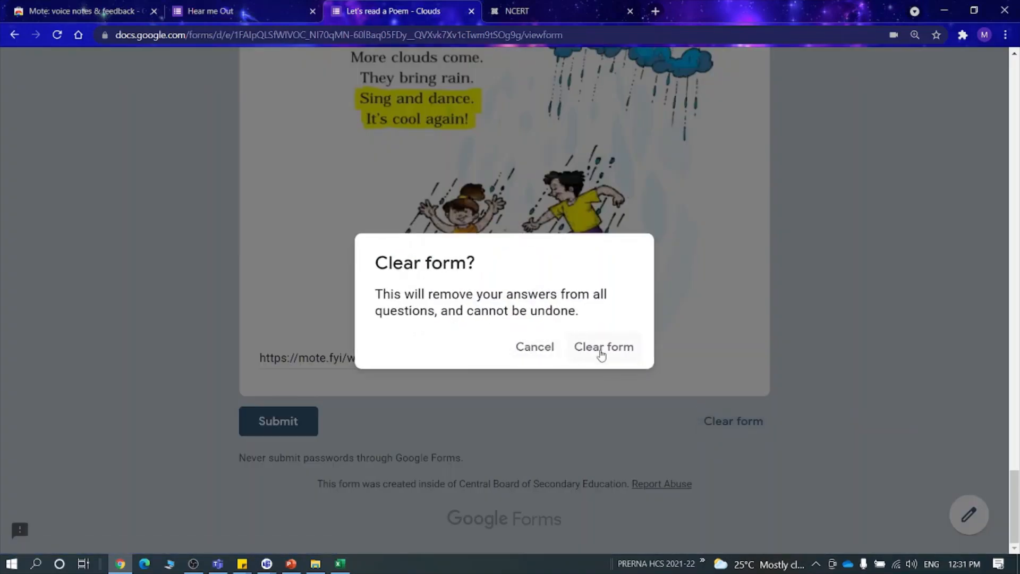
{"action": "left_click", "coordinate": [601, 355]}
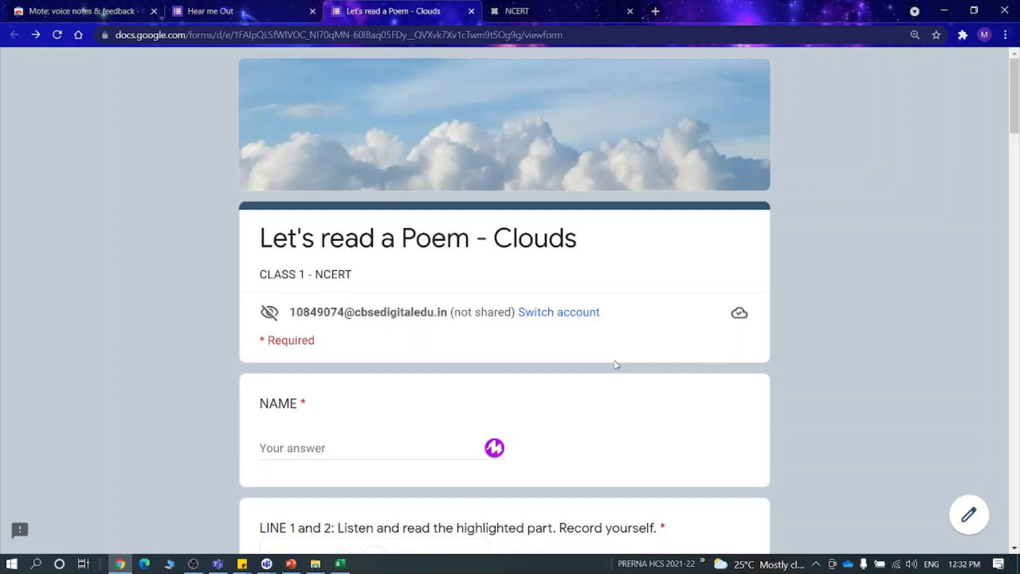
{"action": "scroll", "coordinate": [617, 364], "scroll_direction": "down", "scroll_amount": 5}
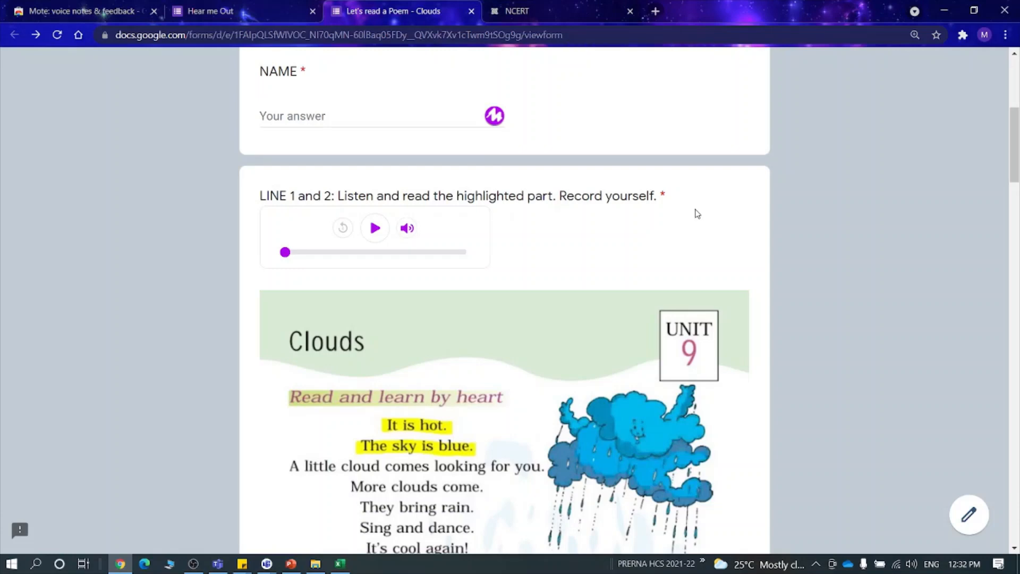
- Create a blank Google Form in a new browser tab and title its first question "name"
{"action": "left_click", "coordinate": [655, 12]}
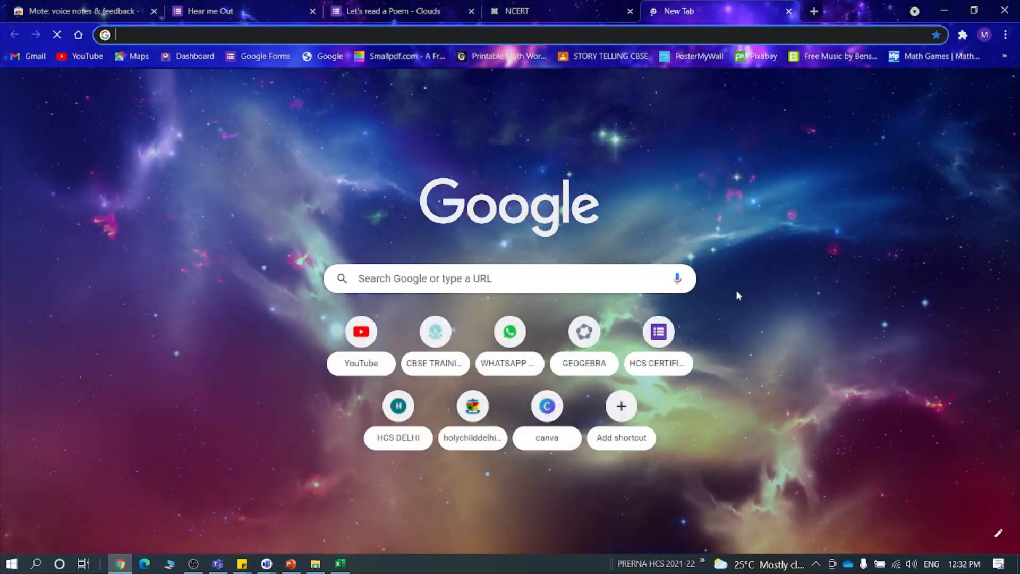
{"action": "left_click", "coordinate": [261, 59]}
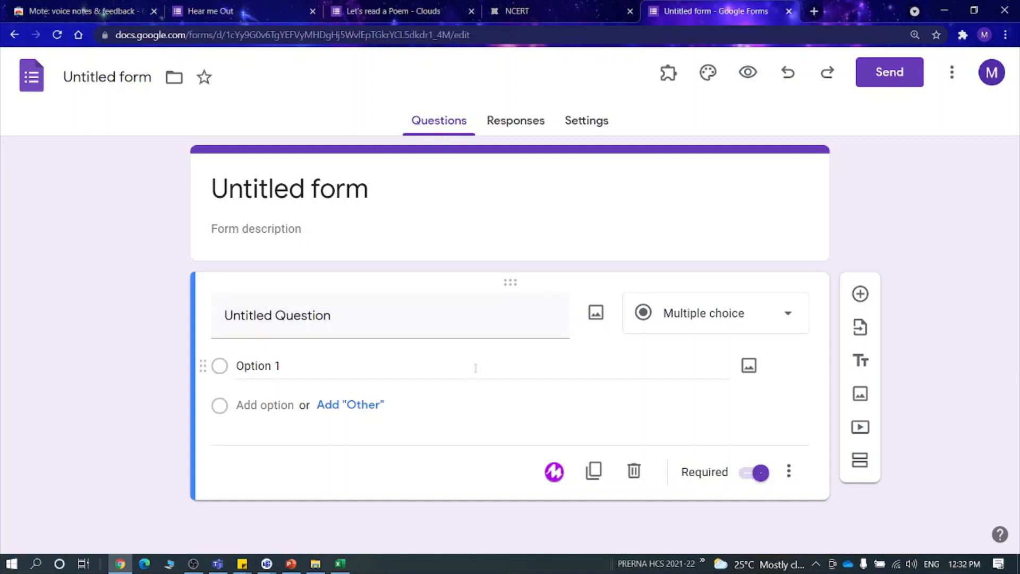
{"action": "left_click", "coordinate": [363, 327]}
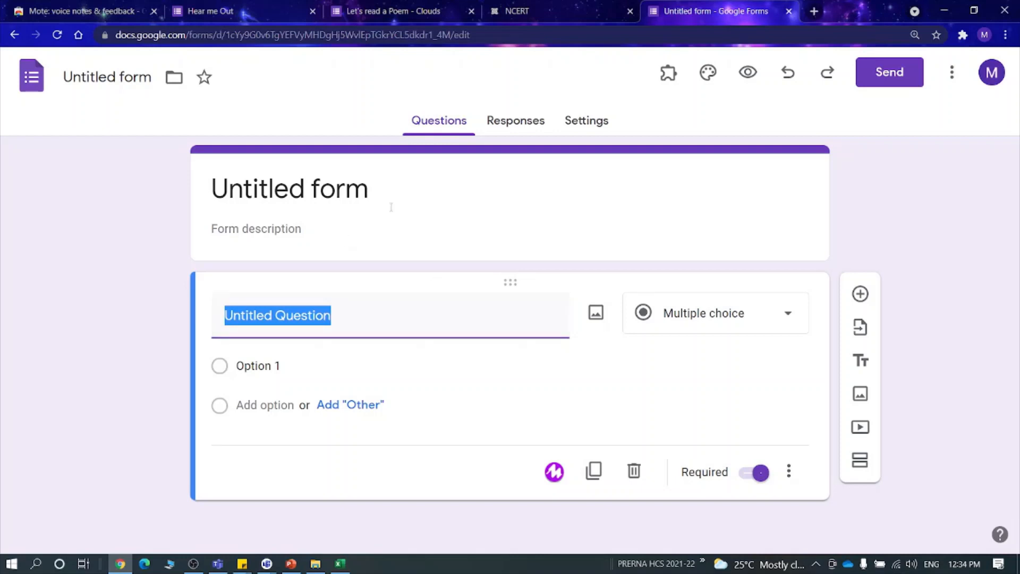
{"action": "left_click", "coordinate": [345, 189]}
{"action": "left_click", "coordinate": [294, 319]}
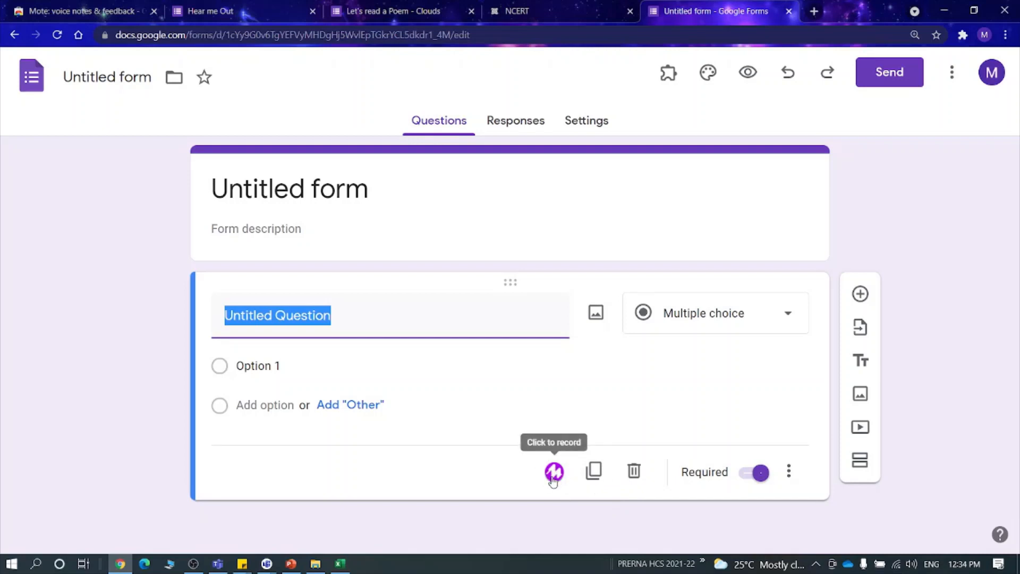
{"action": "type", "text": "name"}
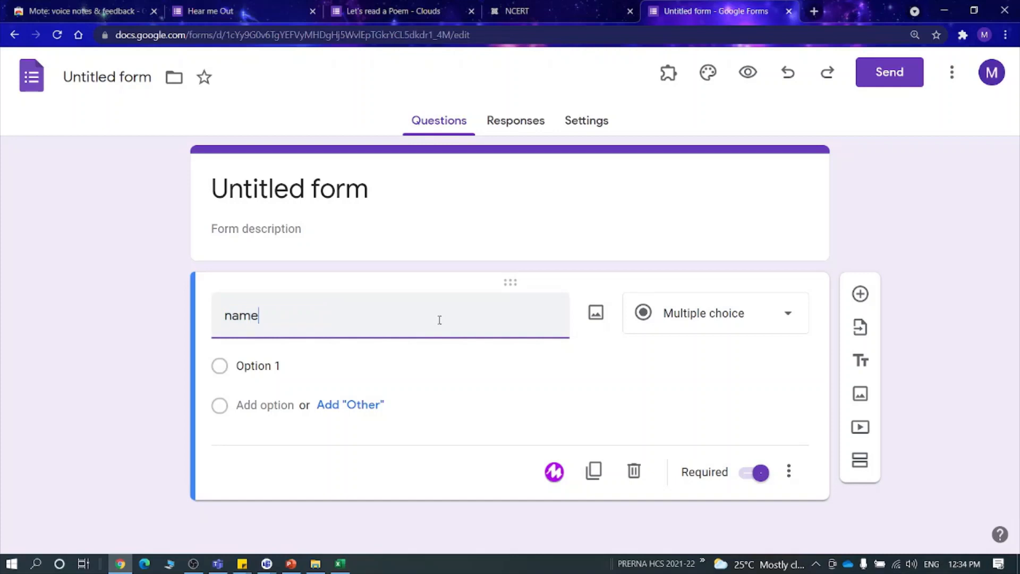
- Add a short-answer question containing the Merry-Go-Round poem picture uploaded from the Desktop
{"action": "left_click", "coordinate": [861, 293]}
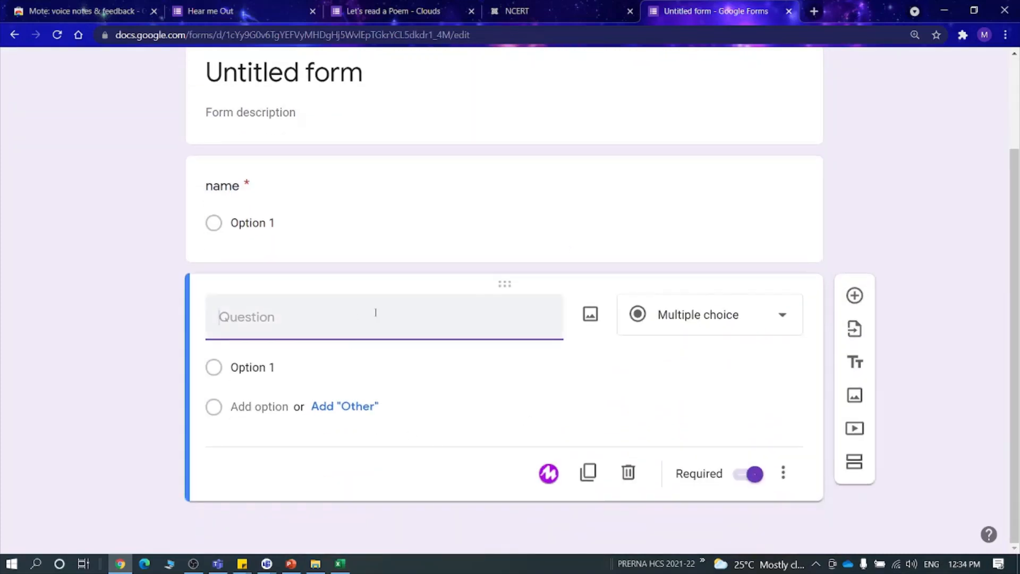
{"action": "left_click", "coordinate": [591, 314]}
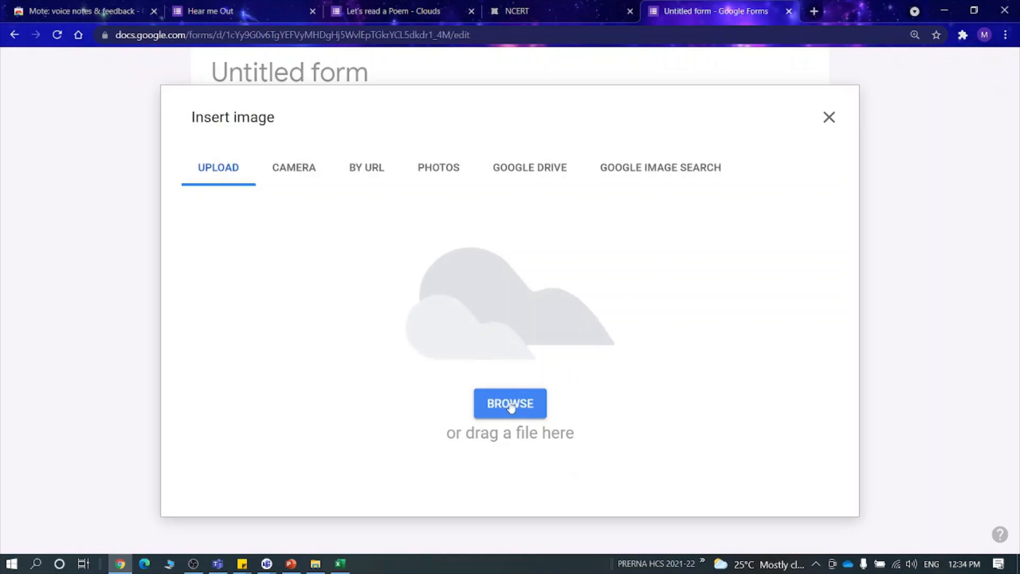
{"action": "left_click", "coordinate": [510, 406]}
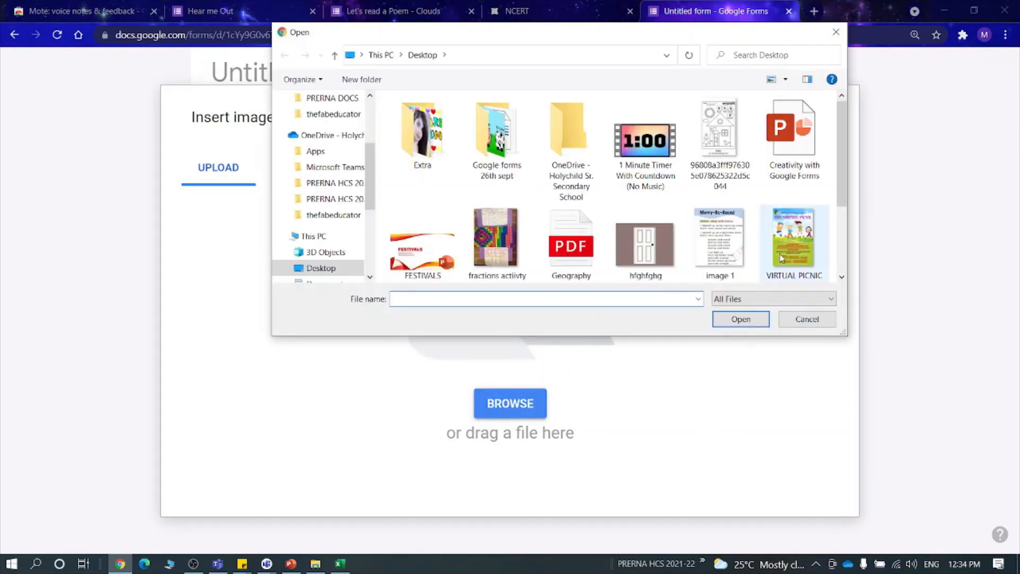
{"action": "scroll", "coordinate": [781, 259], "scroll_direction": "down", "scroll_amount": 2}
{"action": "left_click", "coordinate": [720, 154]}
{"action": "left_click", "coordinate": [741, 320]}
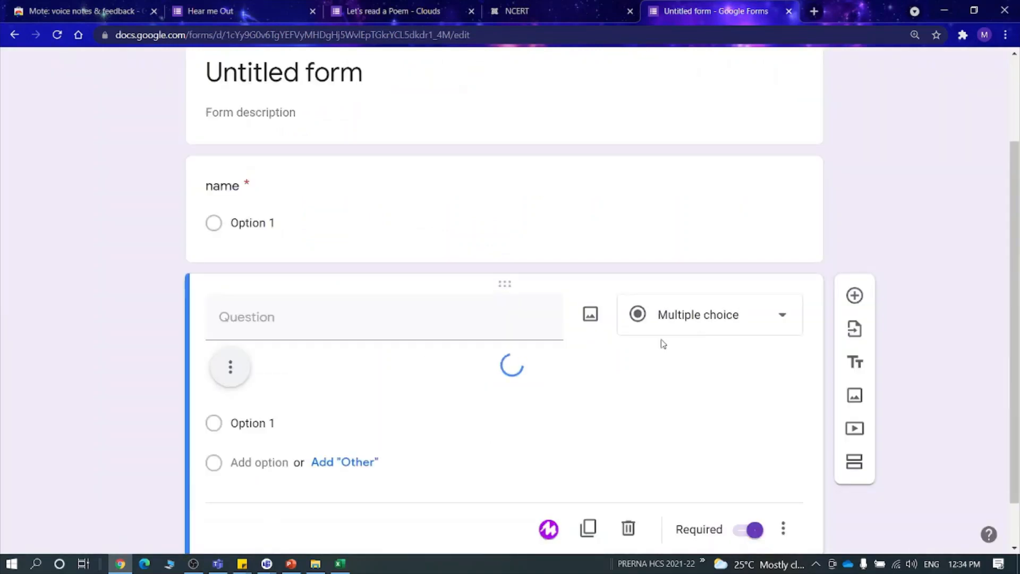
{"action": "left_click", "coordinate": [684, 333]}
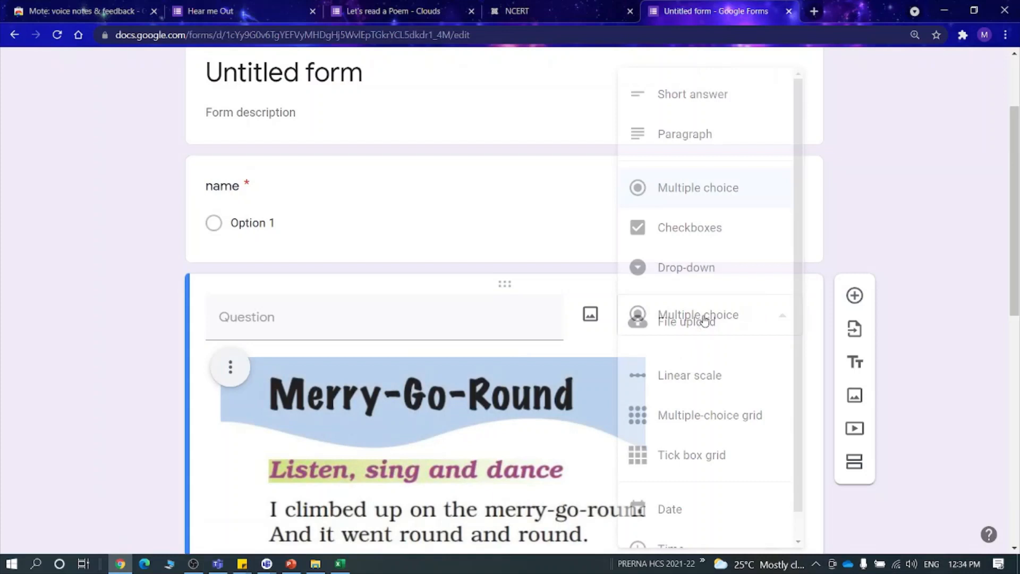
{"action": "left_click", "coordinate": [691, 96]}
- Shrink the Merry-Go-Round picture to about half its width and centre-align it in the question
{"action": "scroll", "coordinate": [887, 269], "scroll_direction": "down", "scroll_amount": 4}
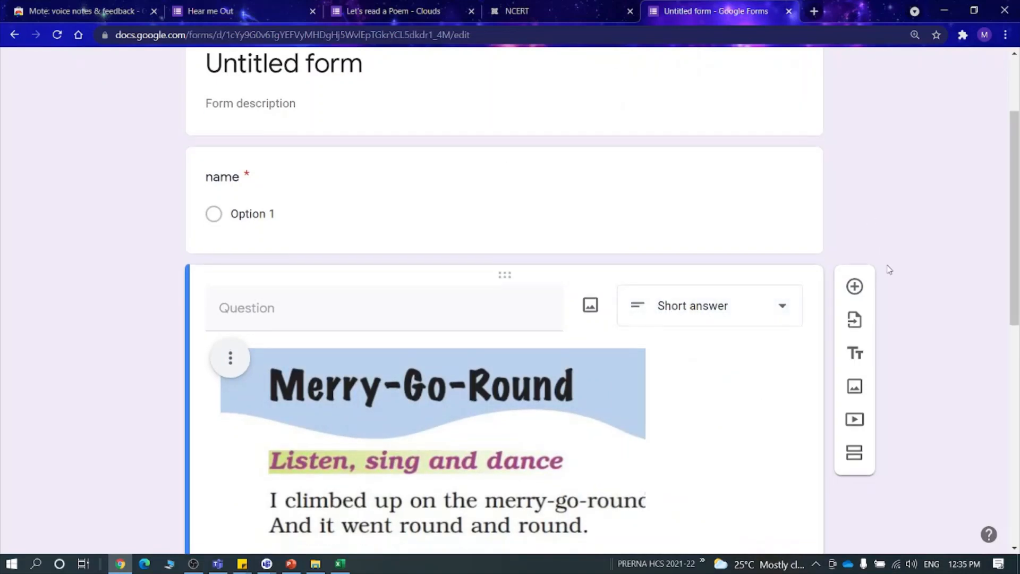
{"action": "left_click", "coordinate": [341, 281]}
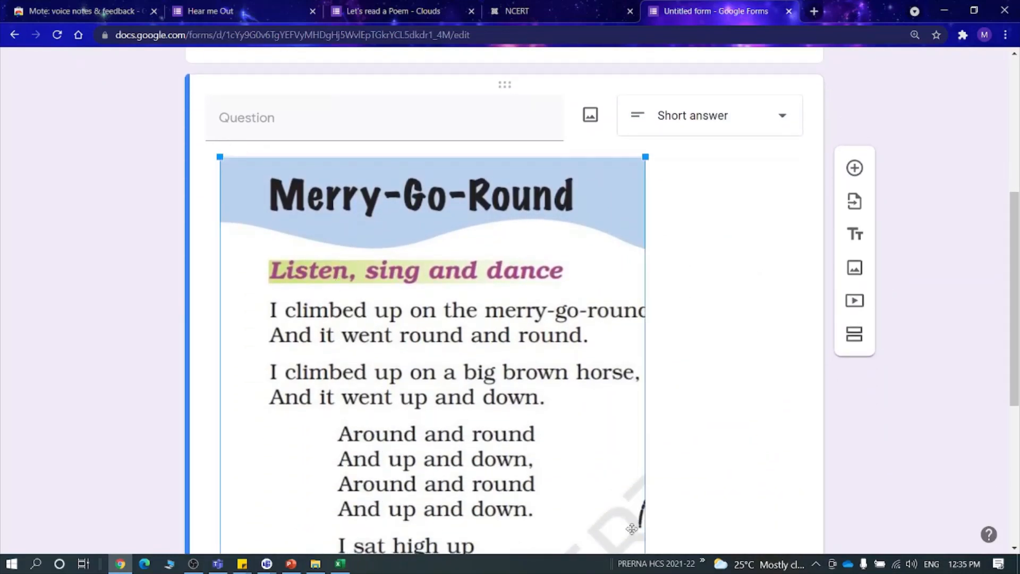
{"action": "left_click_drag", "start_coordinate": [645, 158], "coordinate": [324, 396]}
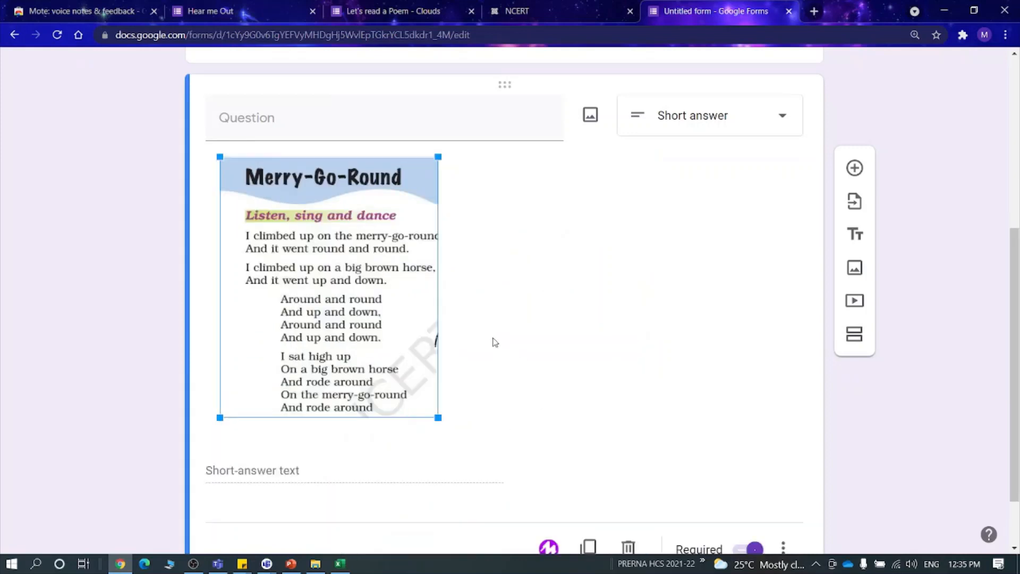
{"action": "left_click", "coordinate": [230, 169]}
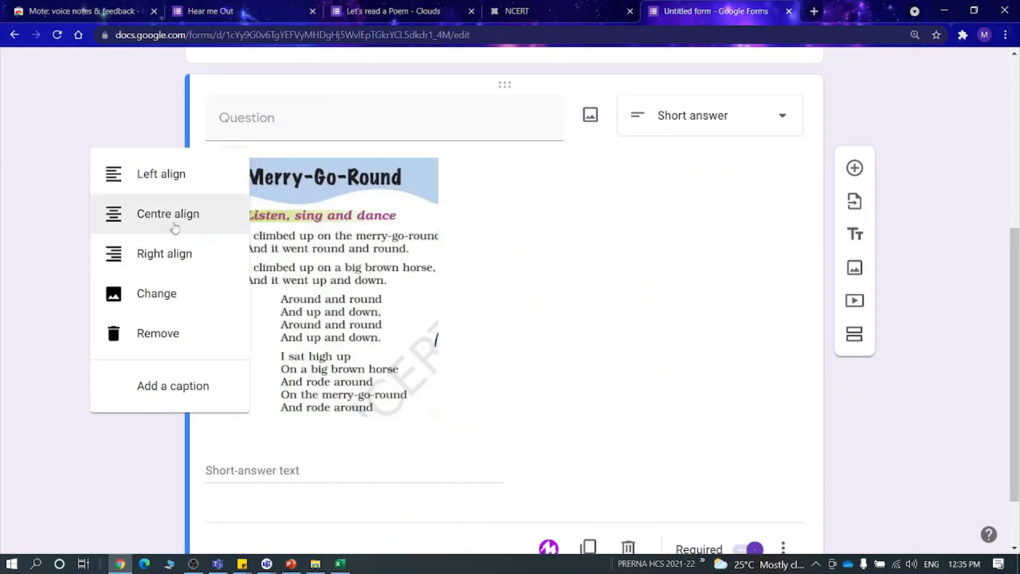
{"action": "left_click", "coordinate": [162, 211]}
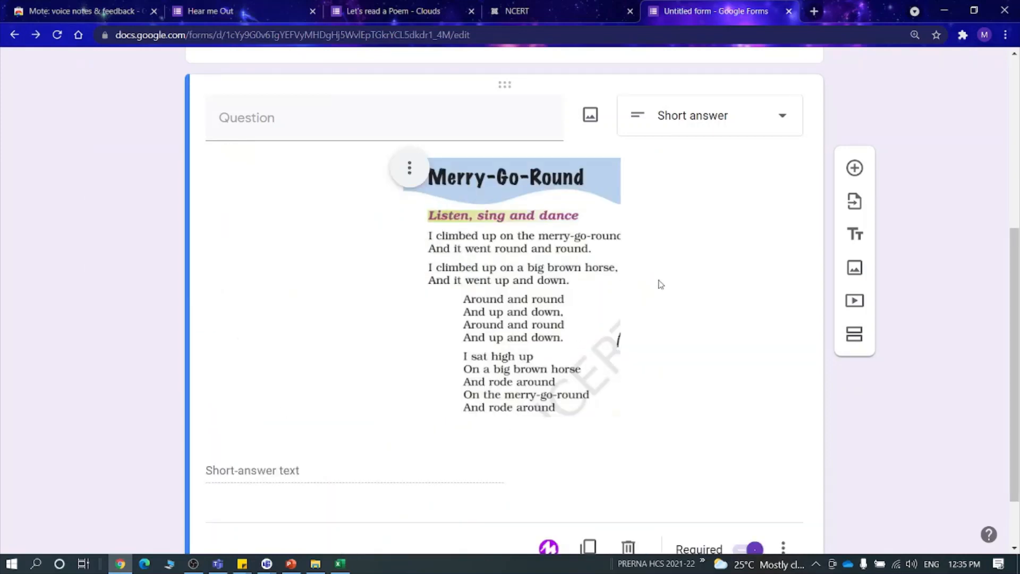
- Title the Merry-Go-Round picture question "Line 1 and 2: Listen and Practice"
{"action": "left_click", "coordinate": [344, 132]}
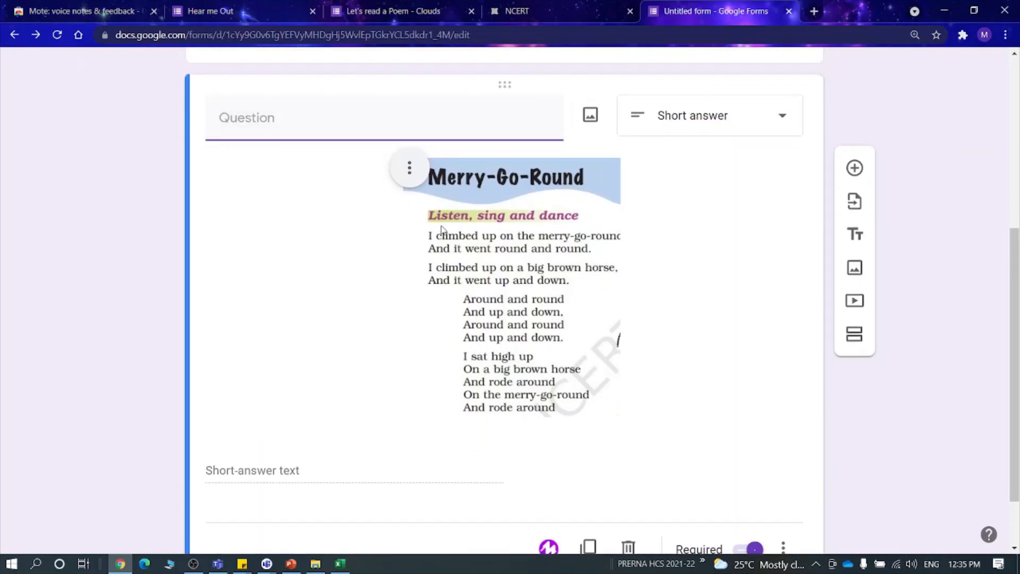
{"action": "type", "text": "Line 1 and 2"}
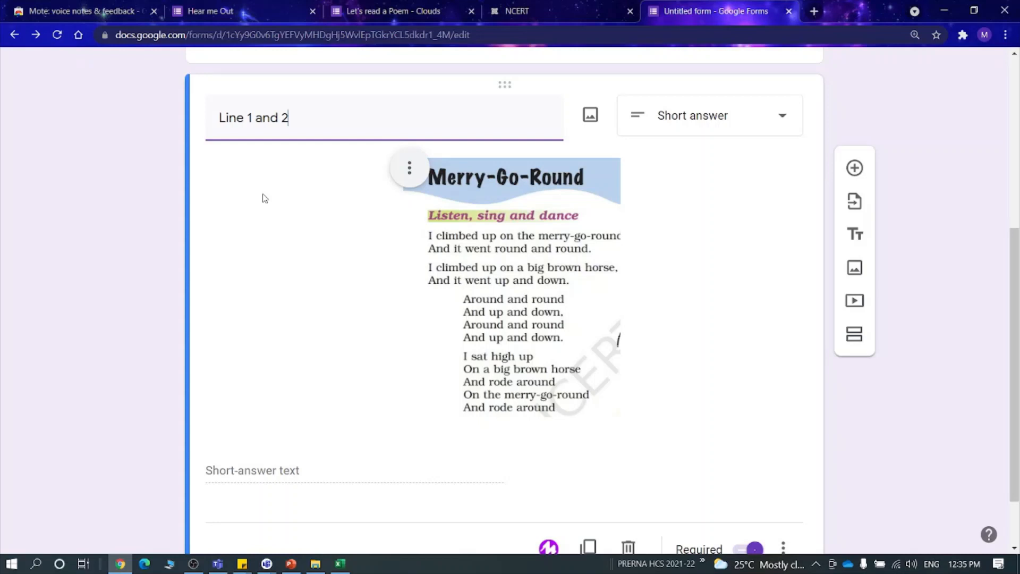
{"action": "type", "text": ": Read an"}
{"action": "key", "text": "BackSpace"}
{"action": "key", "text": "BackSpace"}
{"action": "key", "text": "BackSpace"}
{"action": "type", "text": "Listen and Practice"}
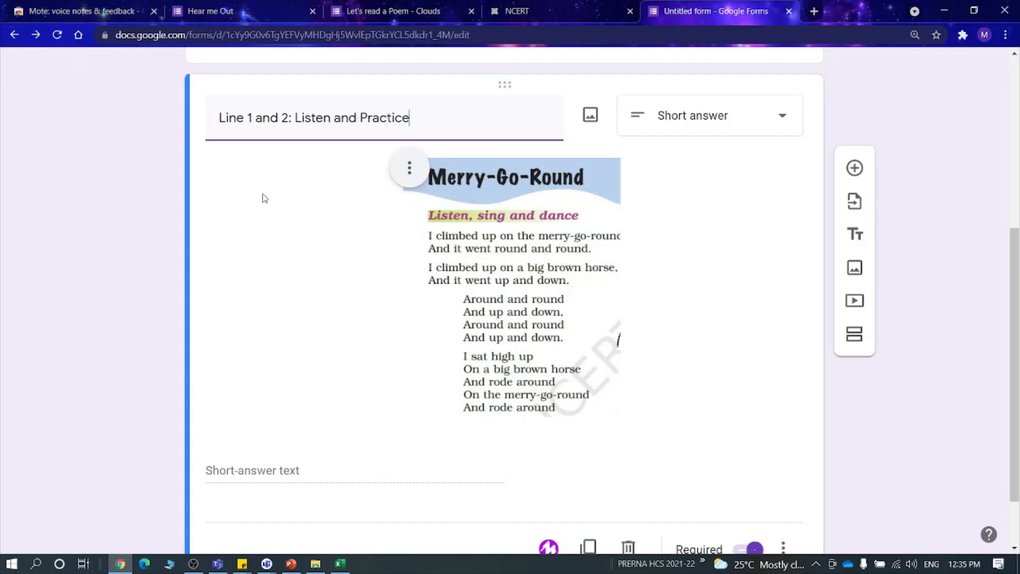
- Record a Mote audio prompt for the "Line 1 and 2: Listen and Practice" question and insert it
{"action": "scroll", "coordinate": [485, 270], "scroll_direction": "down", "scroll_amount": 1}
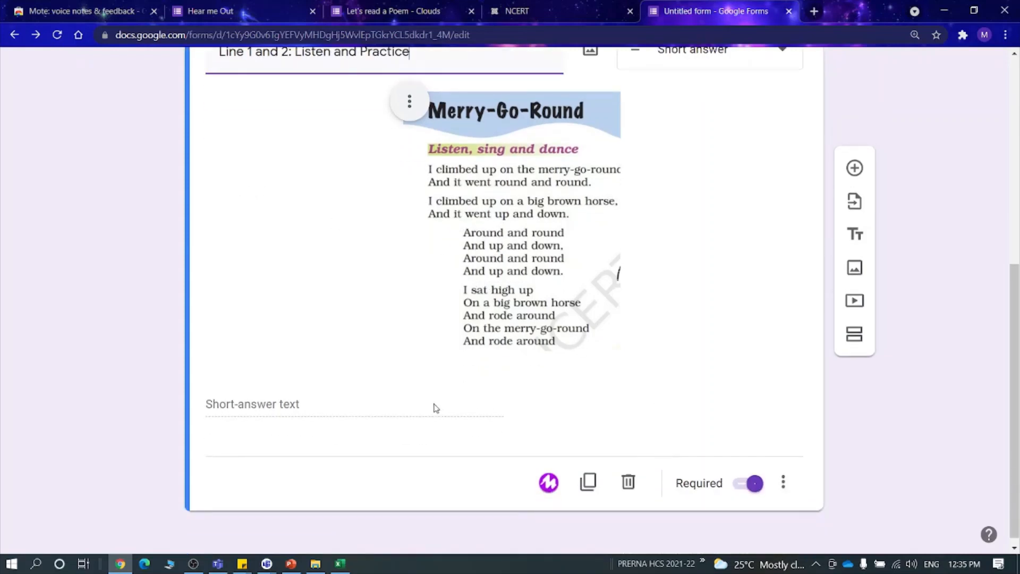
{"action": "left_click", "coordinate": [553, 485]}
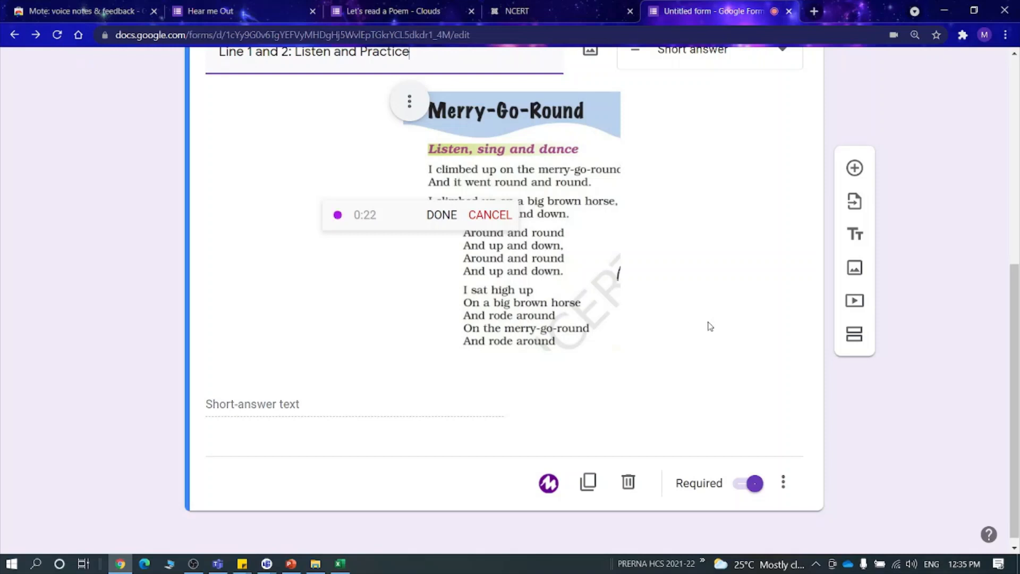
{"action": "left_click", "coordinate": [430, 216]}
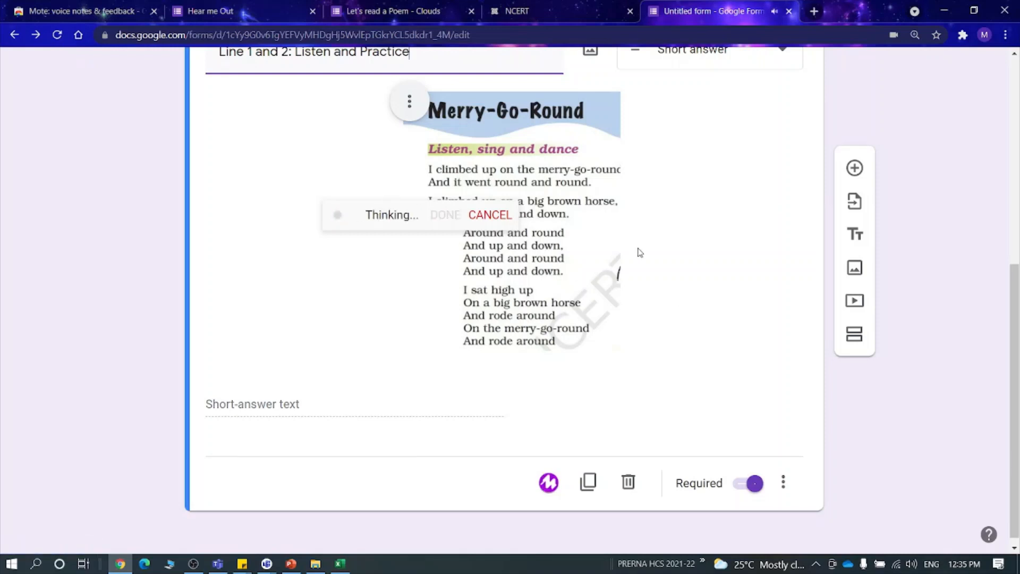
{"action": "scroll", "coordinate": [638, 253], "scroll_direction": "up", "scroll_amount": 4}
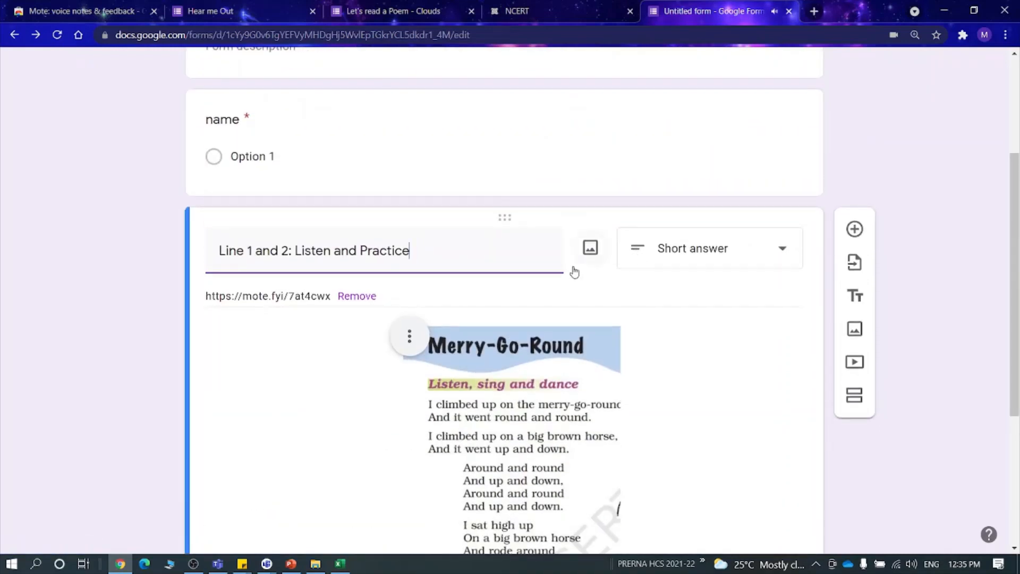
- Add another question below the Line 1 and 2 question and upload the Merry-Go-Round picture from the Desktop into it
{"action": "scroll", "coordinate": [664, 372], "scroll_direction": "down", "scroll_amount": 5}
{"action": "left_click", "coordinate": [856, 169]}
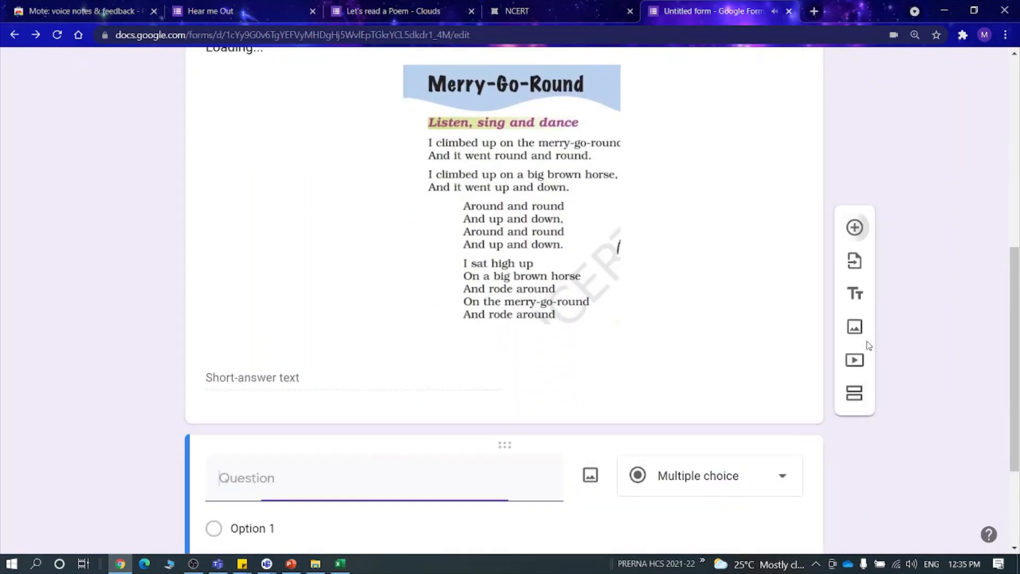
{"action": "scroll", "coordinate": [644, 394], "scroll_direction": "down", "scroll_amount": 2}
{"action": "left_click", "coordinate": [588, 390]}
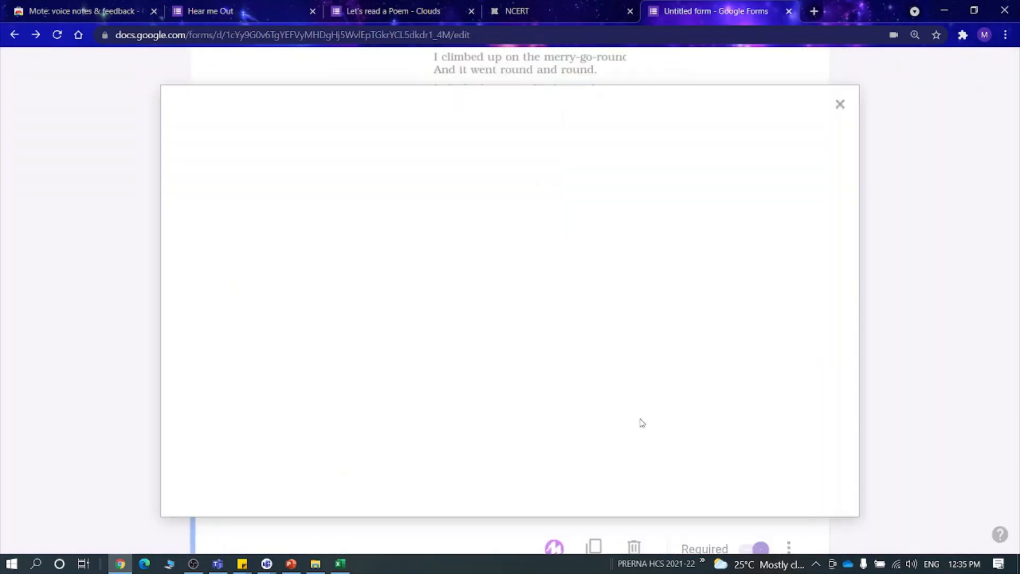
{"action": "left_click", "coordinate": [511, 396]}
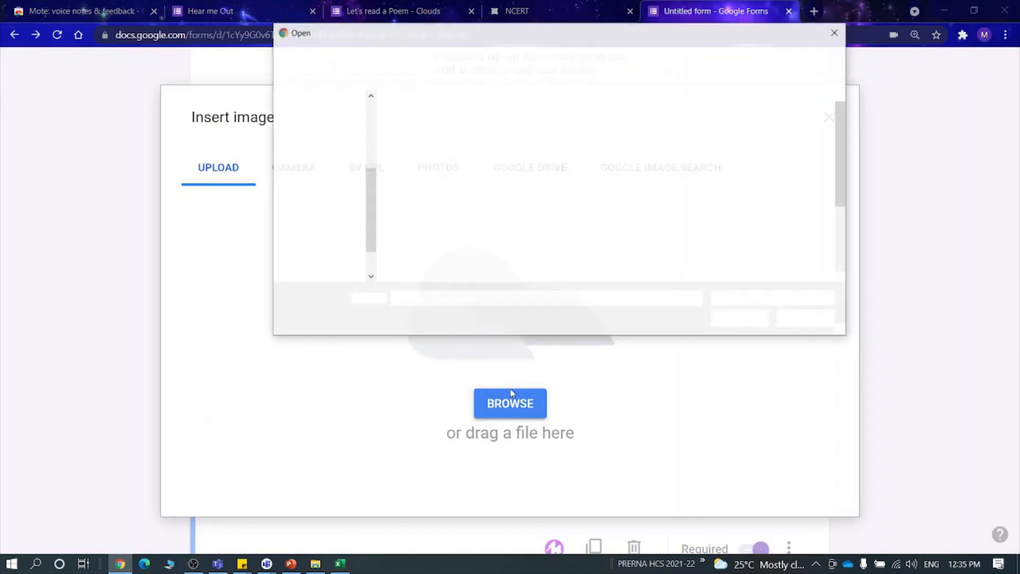
{"action": "left_click", "coordinate": [720, 228]}
{"action": "left_click", "coordinate": [746, 321]}
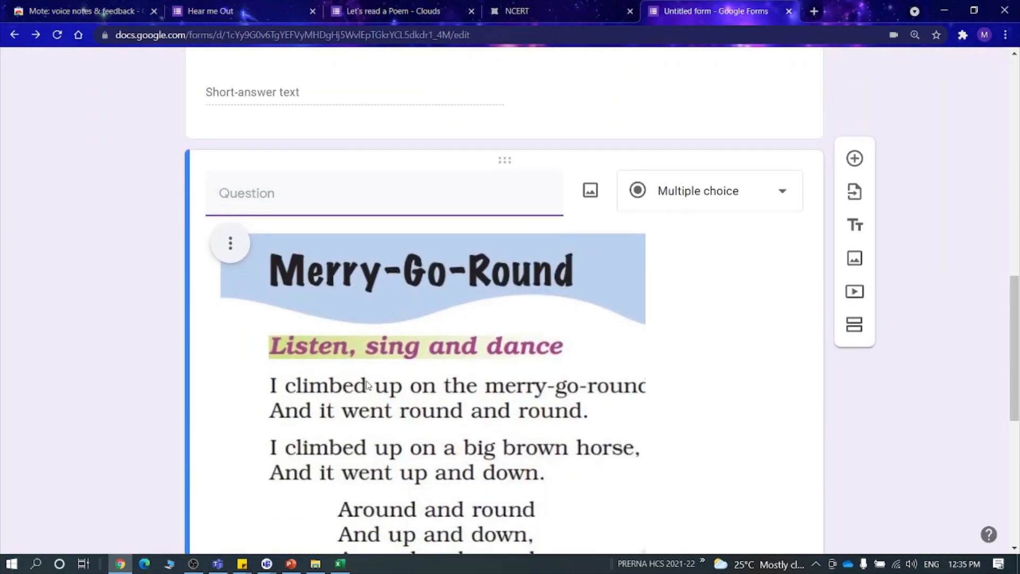
- Title the new picture question "Line 3 and 4: listen and Practice"
{"action": "type", "text": "Line 3"}
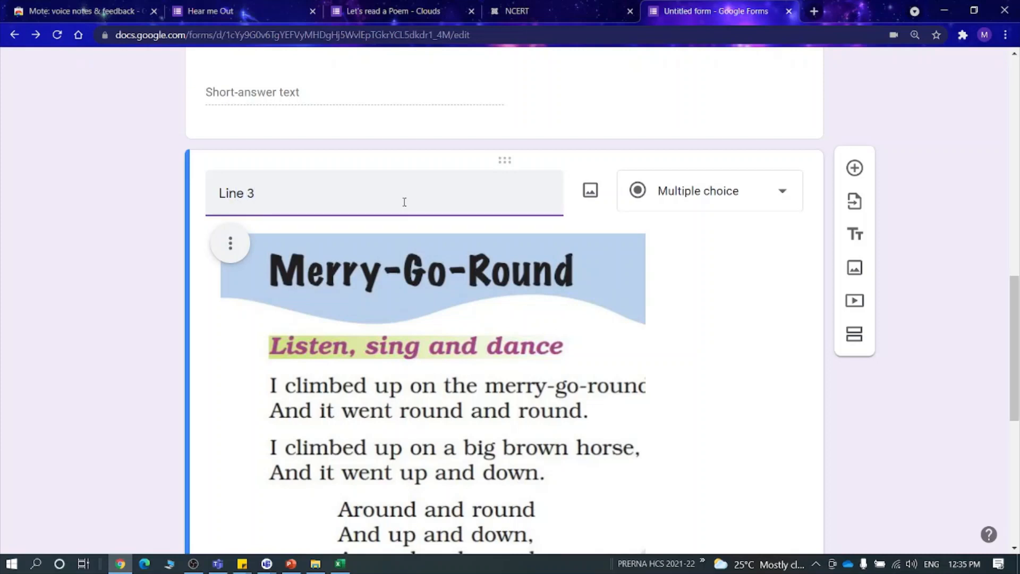
{"action": "scroll", "coordinate": [404, 201], "scroll_direction": "up", "scroll_amount": 2}
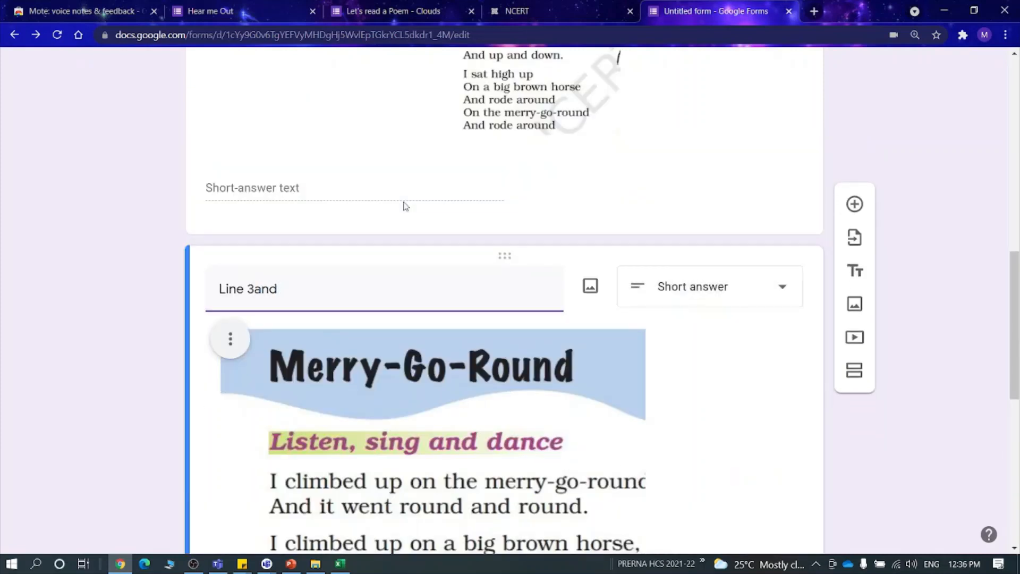
{"action": "type", "text": "3an"}
{"action": "key", "text": "BackSpace"}
{"action": "key", "text": "BackSpace"}
{"action": "type", "text": "and 4: listena"}
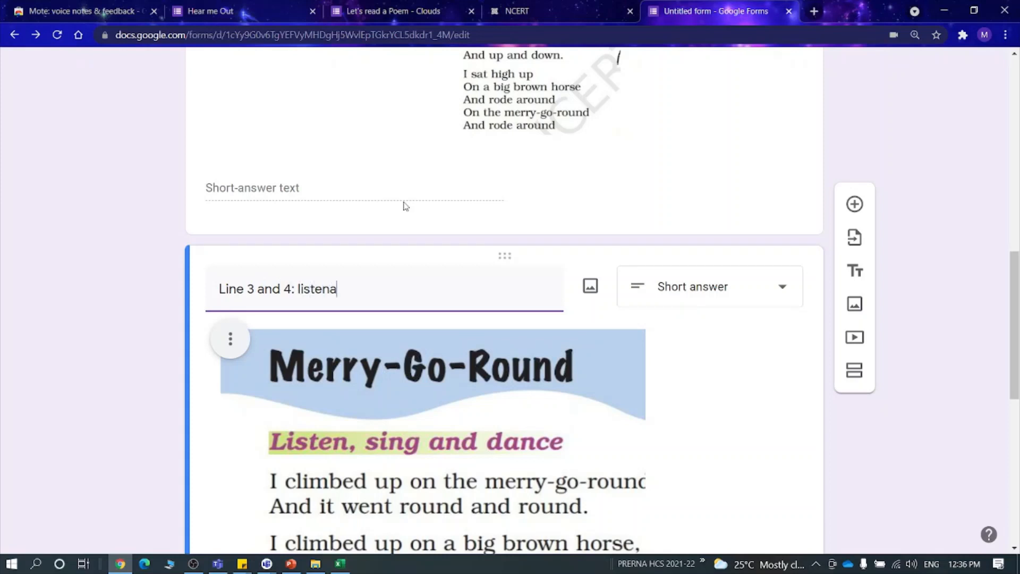
{"action": "type", "text": " nd Practice"}
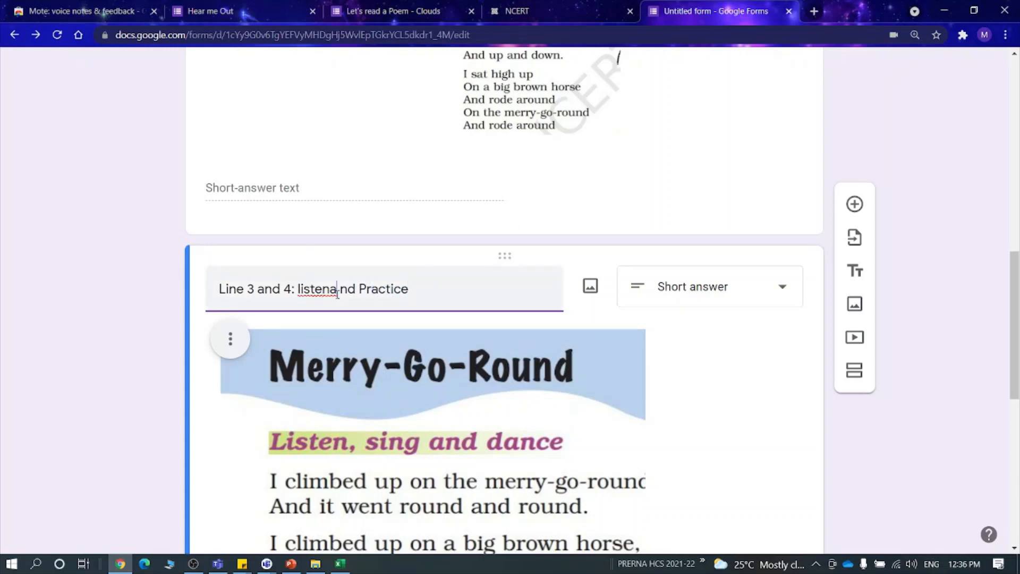
{"action": "key", "text": "BackSpace"}
{"action": "scroll", "coordinate": [374, 269], "scroll_direction": "down", "scroll_amount": 1}
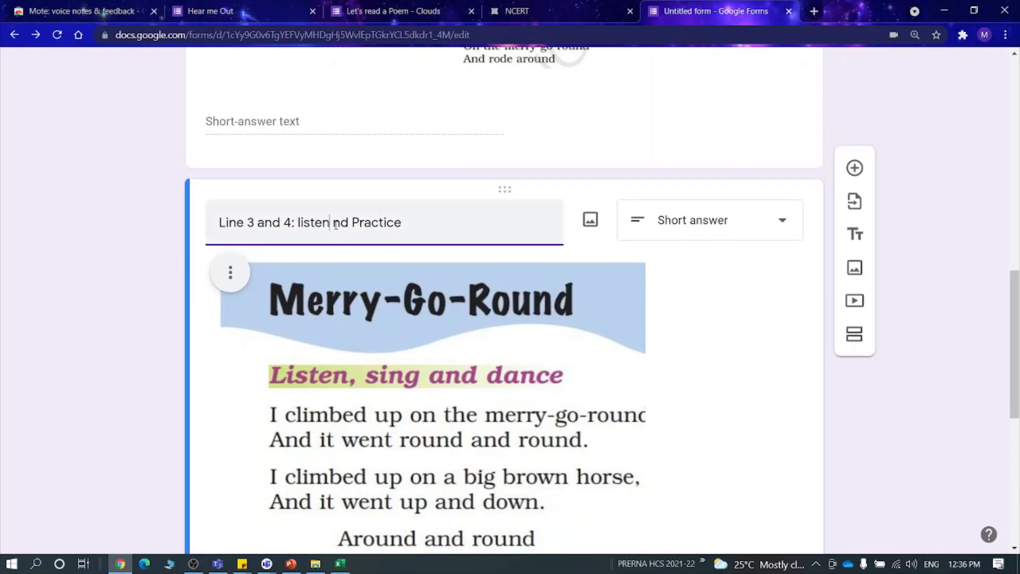
{"action": "type", "text": "a"}
{"action": "scroll", "coordinate": [546, 339], "scroll_direction": "down", "scroll_amount": 2}
{"action": "scroll", "coordinate": [555, 266], "scroll_direction": "up", "scroll_amount": 3}
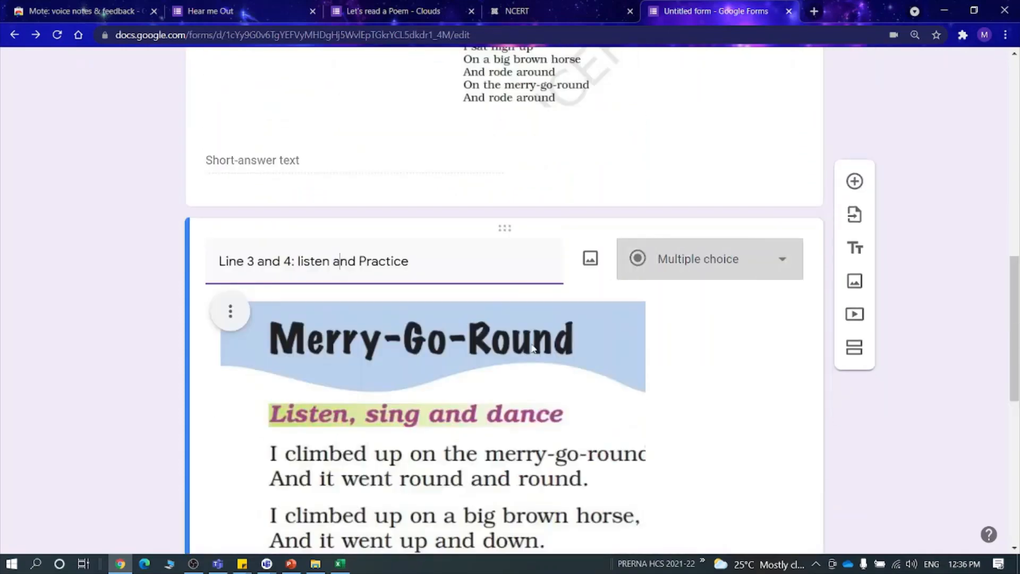
- Shrink the Merry-Go-Round picture in the Line 3 and 4 question to under half its width and centre-align it
{"action": "scroll", "coordinate": [562, 193], "scroll_direction": "down", "scroll_amount": 5}
{"action": "left_click", "coordinate": [611, 119]}
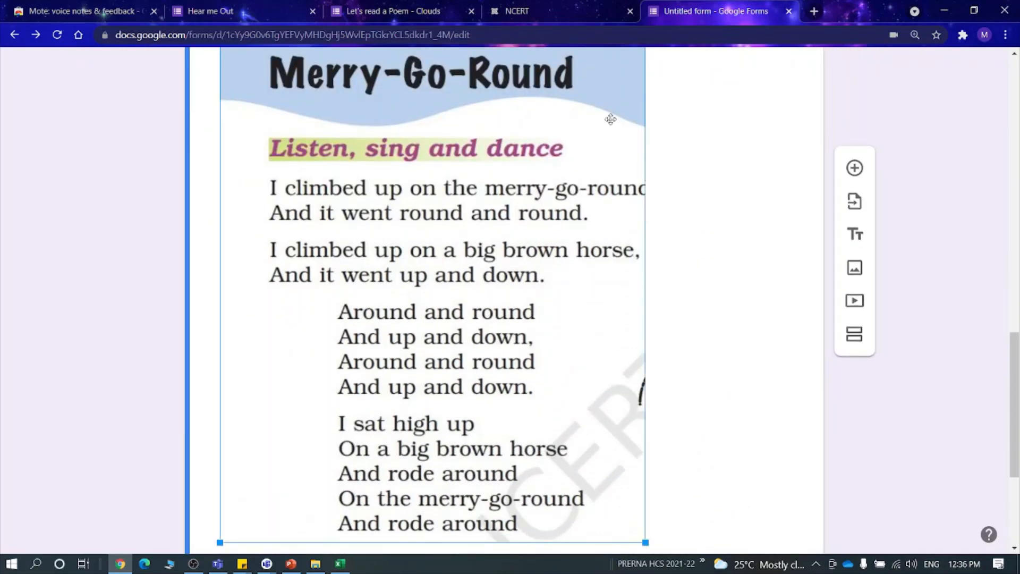
{"action": "scroll", "coordinate": [617, 126], "scroll_direction": "up", "scroll_amount": 1}
{"action": "left_click_drag", "start_coordinate": [644, 102], "coordinate": [407, 387]}
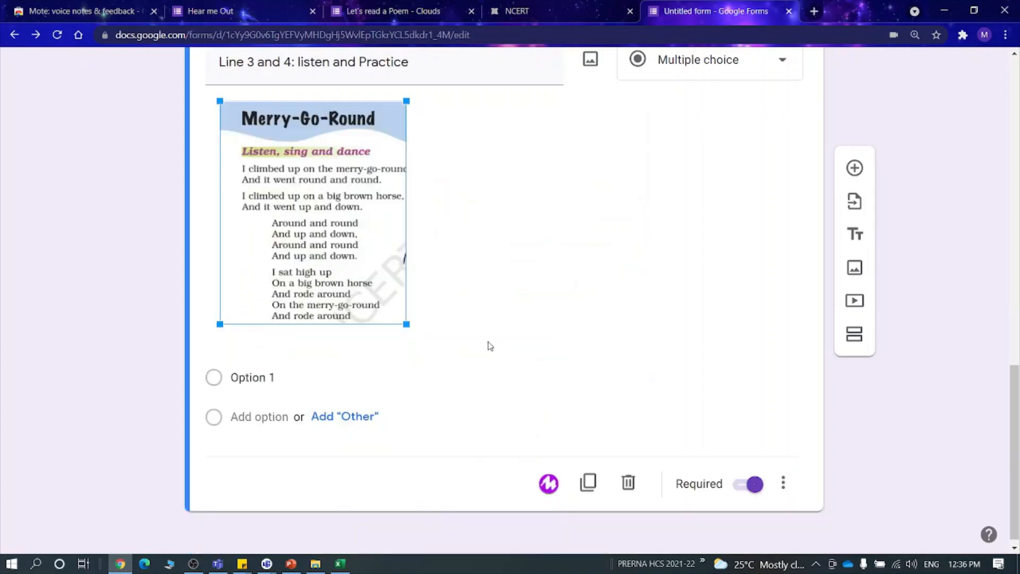
{"action": "scroll", "coordinate": [519, 321], "scroll_direction": "up", "scroll_amount": 2}
{"action": "scroll", "coordinate": [519, 322], "scroll_direction": "up", "scroll_amount": 2}
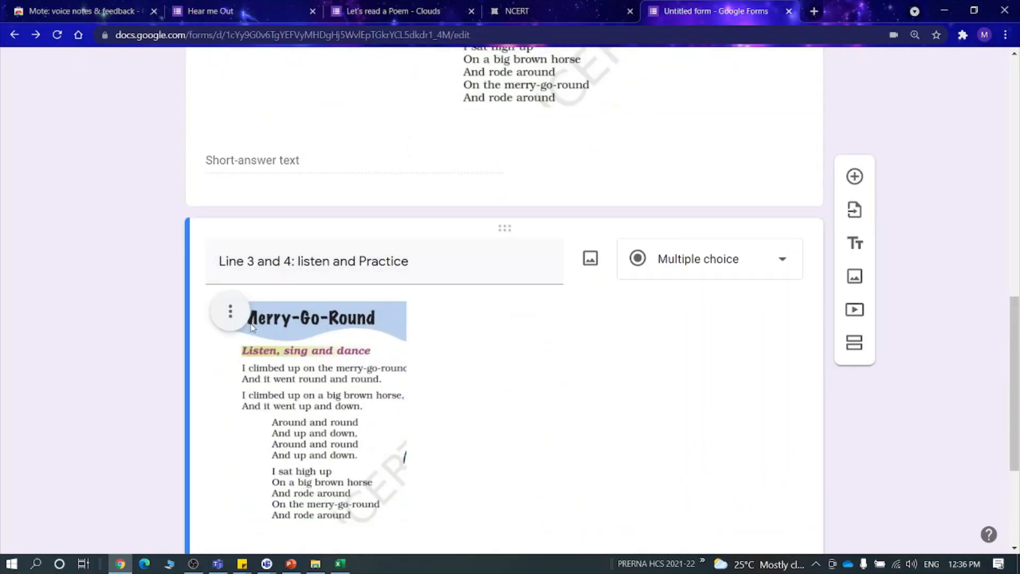
{"action": "left_click", "coordinate": [228, 312]}
{"action": "left_click", "coordinate": [175, 357]}
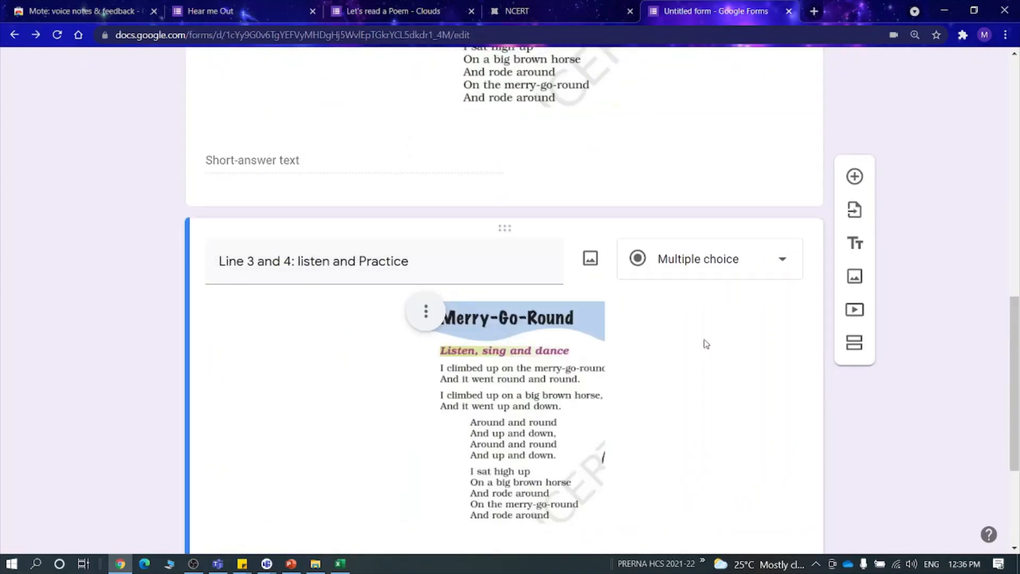
- Change the type of the Line 3 and 4 question to Short answer
{"action": "left_click", "coordinate": [720, 268]}
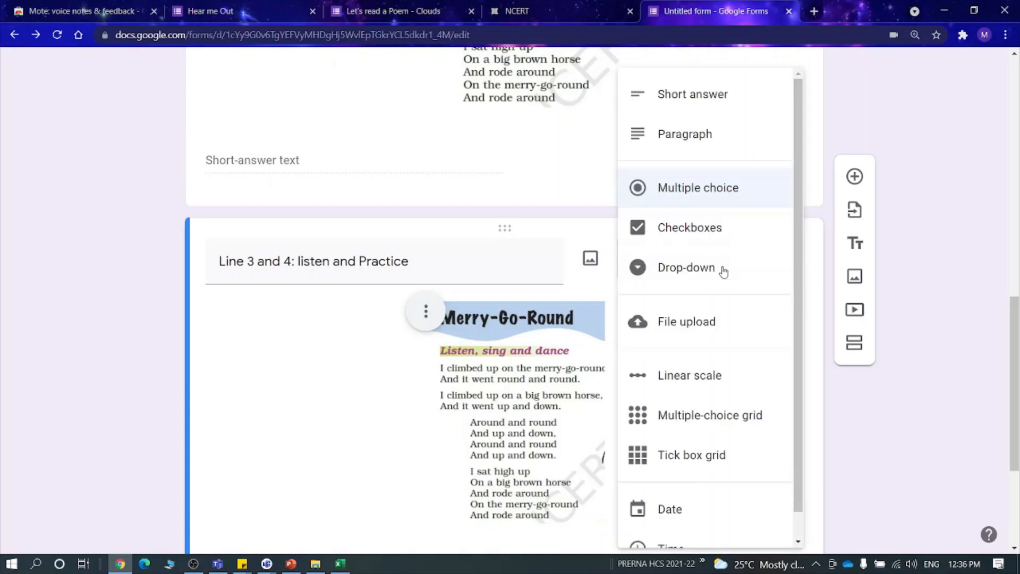
{"action": "left_click", "coordinate": [688, 97]}
{"action": "scroll", "coordinate": [667, 373], "scroll_direction": "down", "scroll_amount": 4}
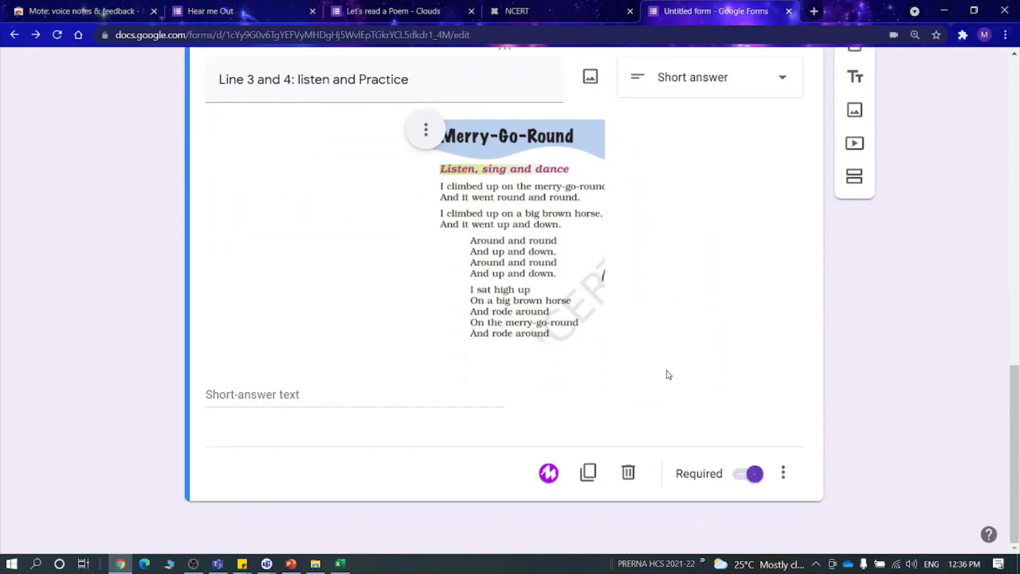
- Record a Mote audio prompt for the Line 3 and 4 question and add another question below it
{"action": "left_click", "coordinate": [548, 473]}
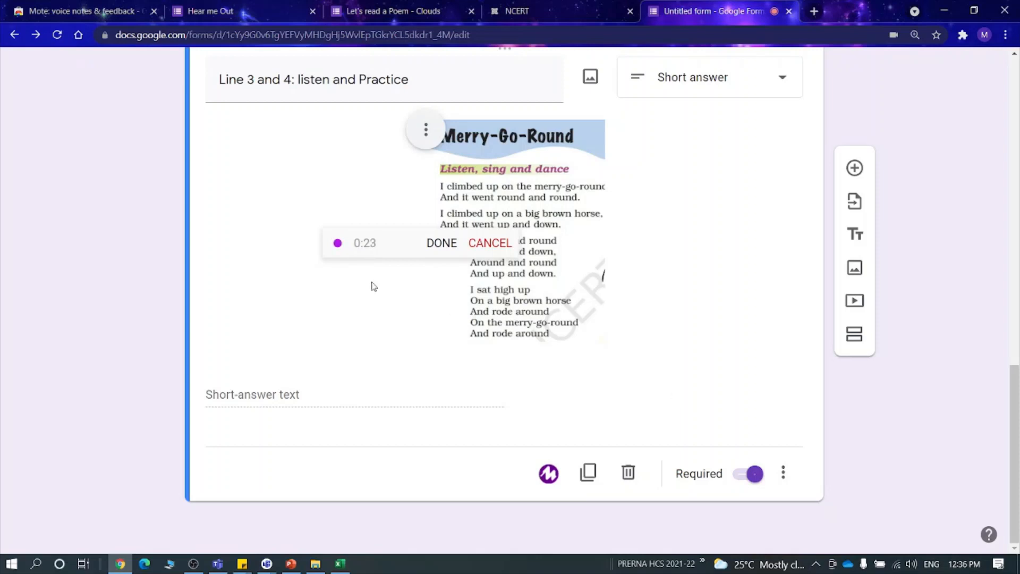
{"action": "left_click", "coordinate": [437, 244]}
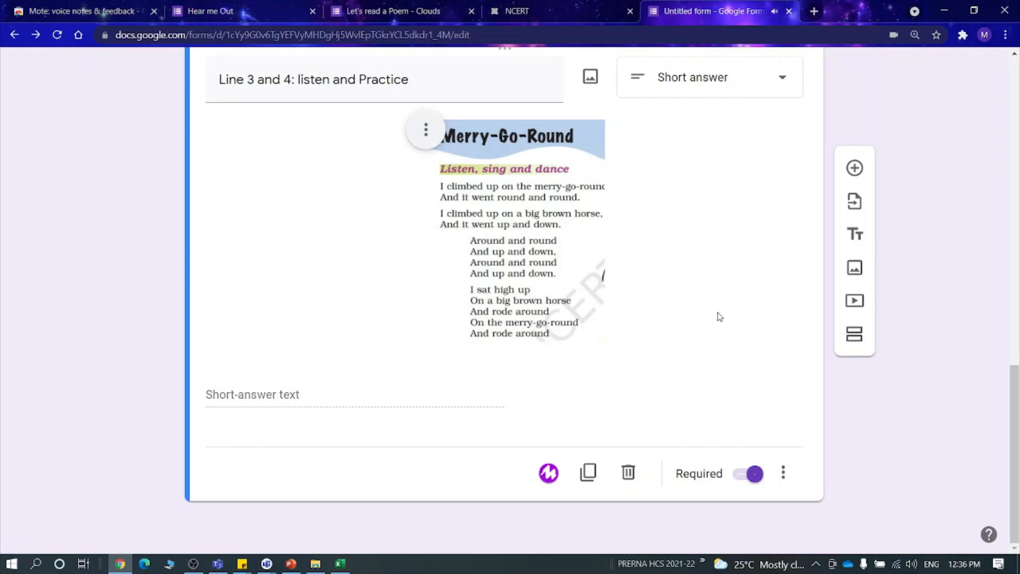
{"action": "left_click", "coordinate": [854, 168]}
- Play back the Mote audio prompts of the Line 1 and 2 question and the Line 3 and 4 question
{"action": "scroll", "coordinate": [439, 345], "scroll_direction": "up", "scroll_amount": 12}
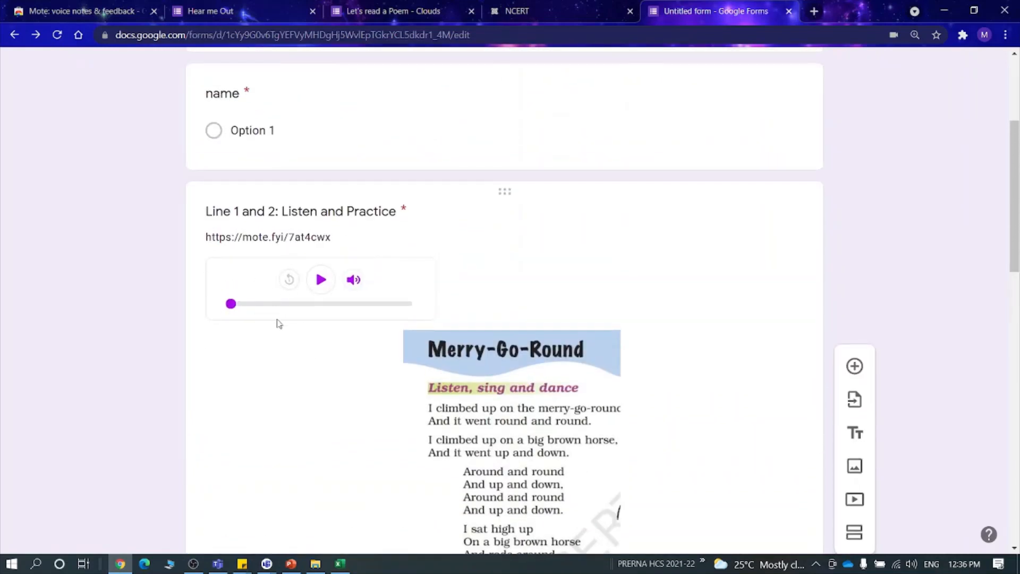
{"action": "left_click", "coordinate": [321, 282]}
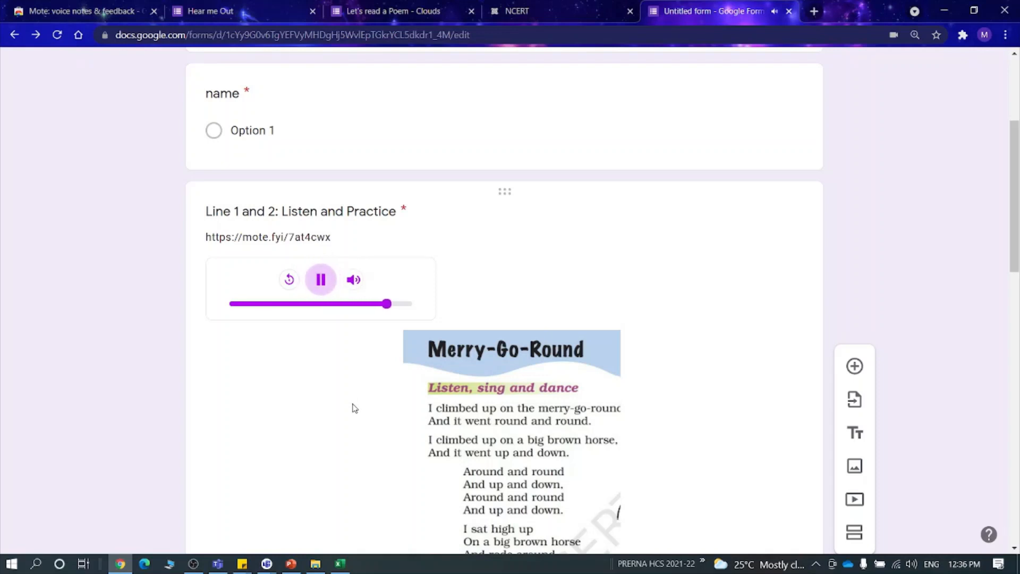
{"action": "scroll", "coordinate": [353, 406], "scroll_direction": "down", "scroll_amount": 10}
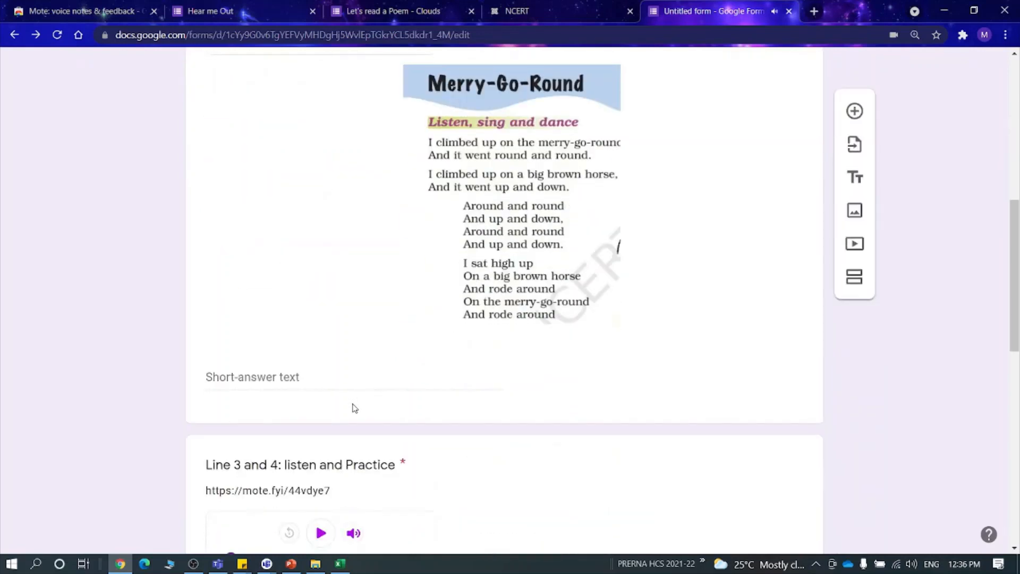
{"action": "left_click", "coordinate": [321, 267]}
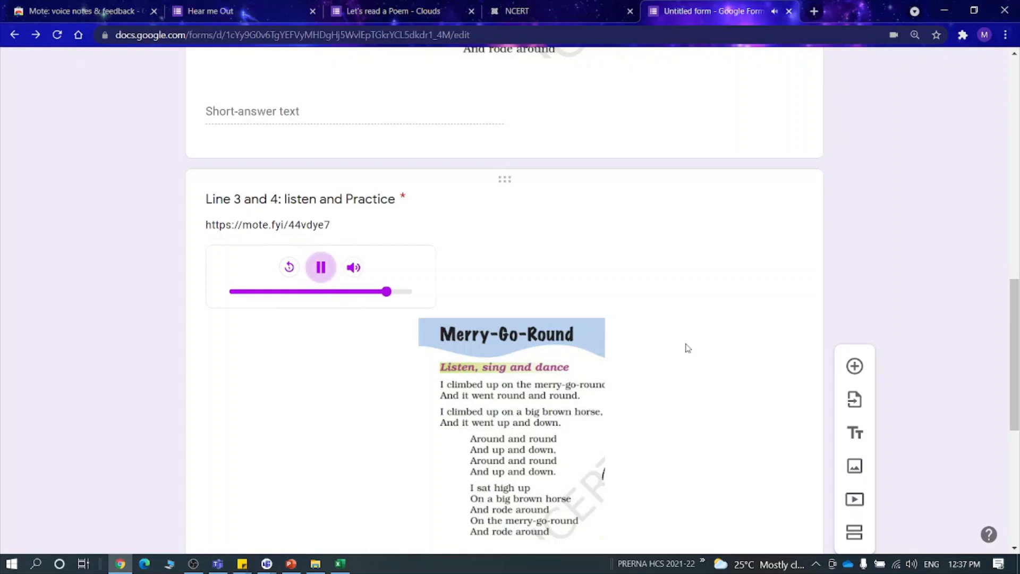
{"action": "scroll", "coordinate": [688, 348], "scroll_direction": "down", "scroll_amount": 2}
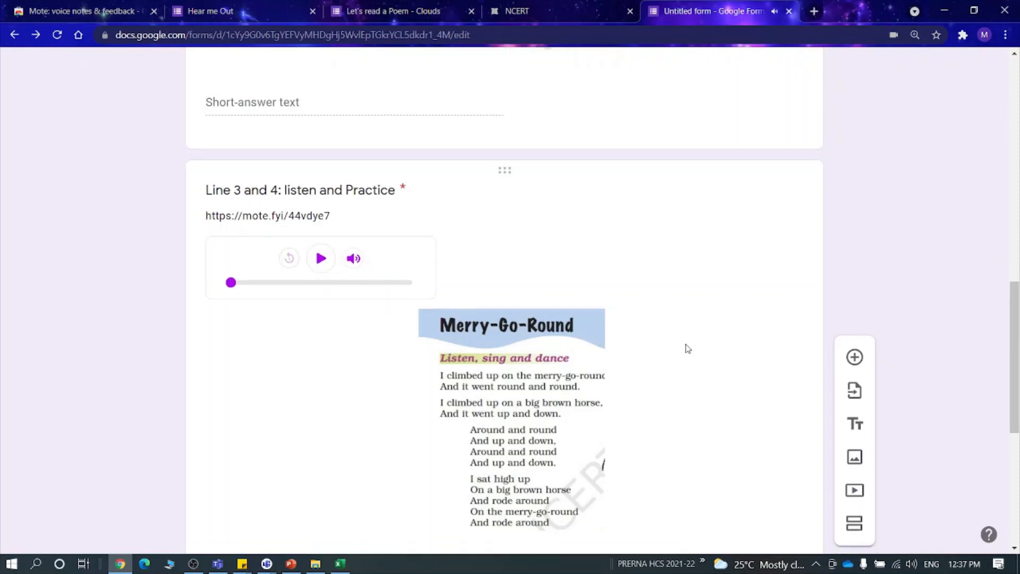
{"action": "scroll", "coordinate": [688, 344], "scroll_direction": "up", "scroll_amount": 8}
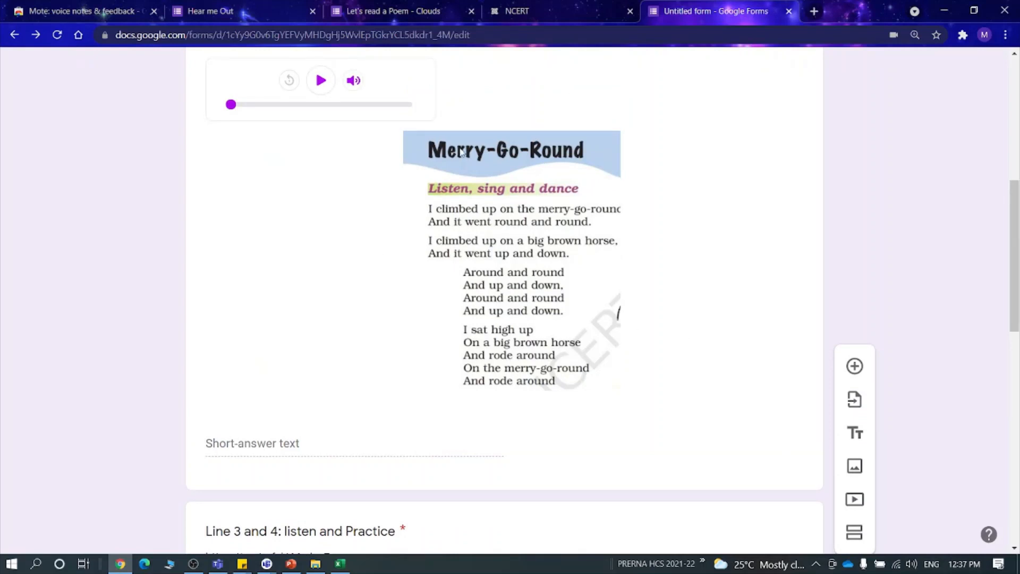
{"action": "scroll", "coordinate": [637, 228], "scroll_direction": "up", "scroll_amount": 3}
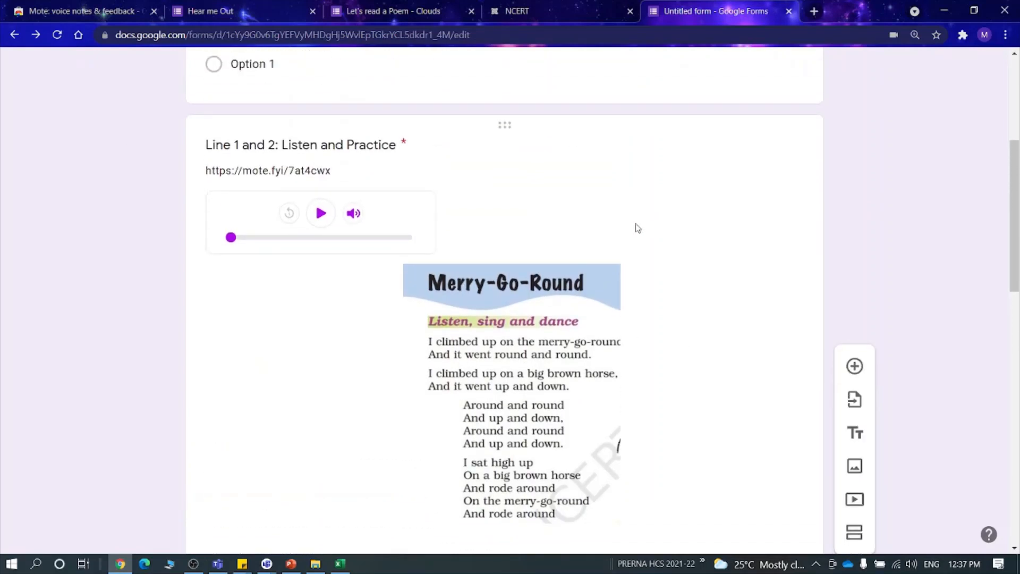
{"action": "scroll", "coordinate": [638, 228], "scroll_direction": "up", "scroll_amount": 6}
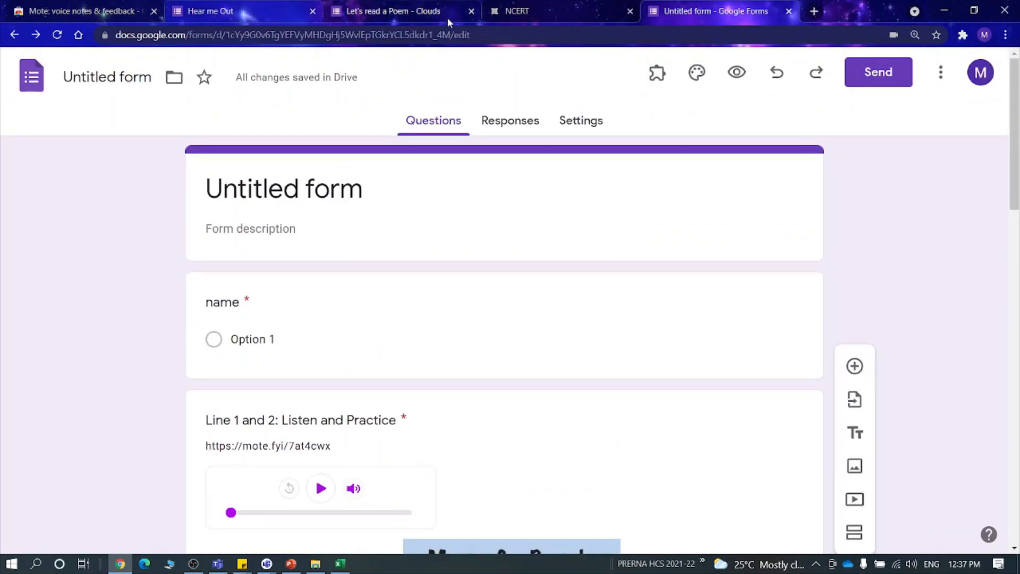
{"action": "left_click", "coordinate": [532, 12]}
{"action": "left_click", "coordinate": [395, 11]}
{"action": "left_click", "coordinate": [709, 11]}
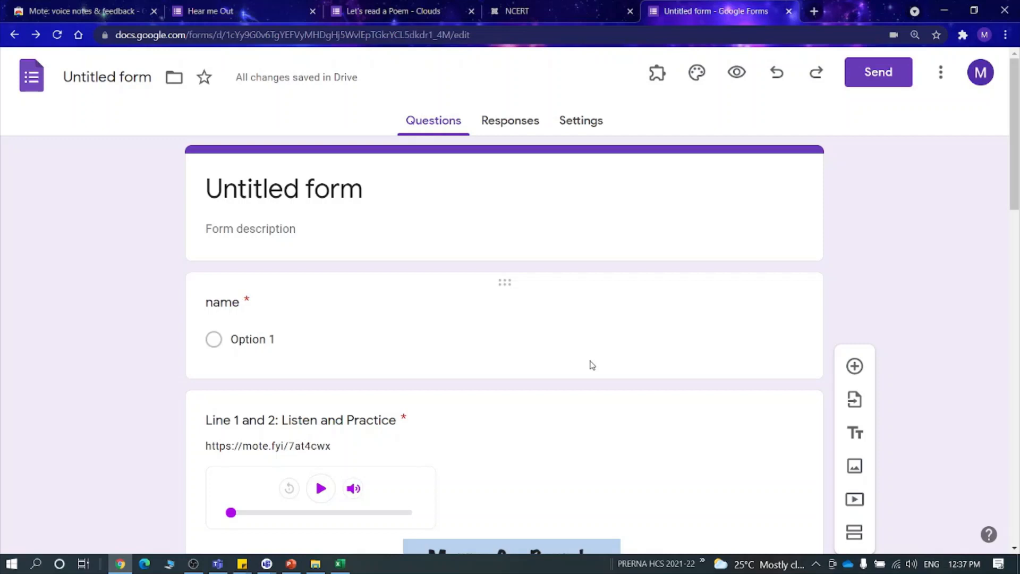
{"action": "scroll", "coordinate": [589, 367], "scroll_direction": "down", "scroll_amount": 1}
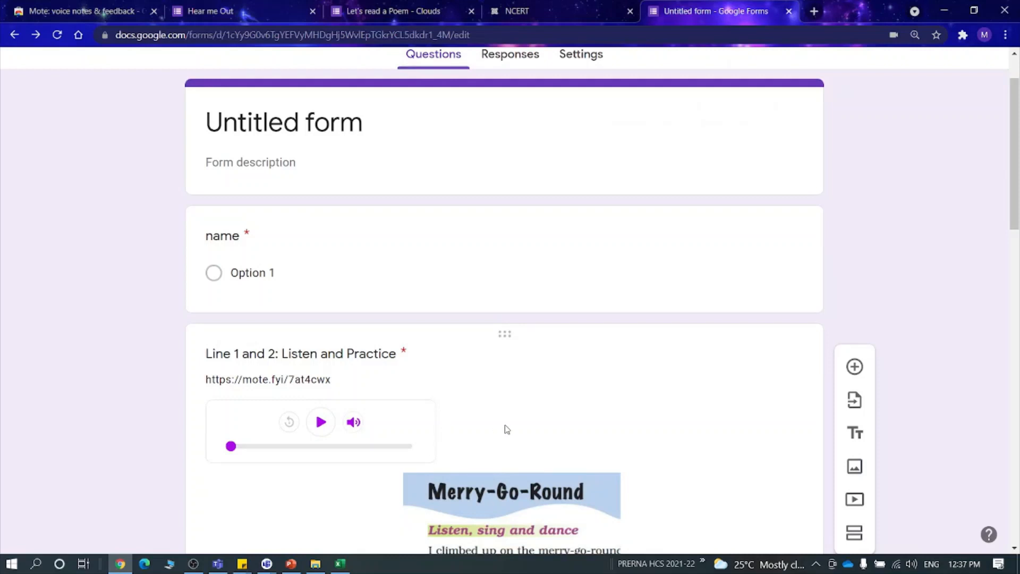
{"action": "scroll", "coordinate": [519, 432], "scroll_direction": "down", "scroll_amount": 1}
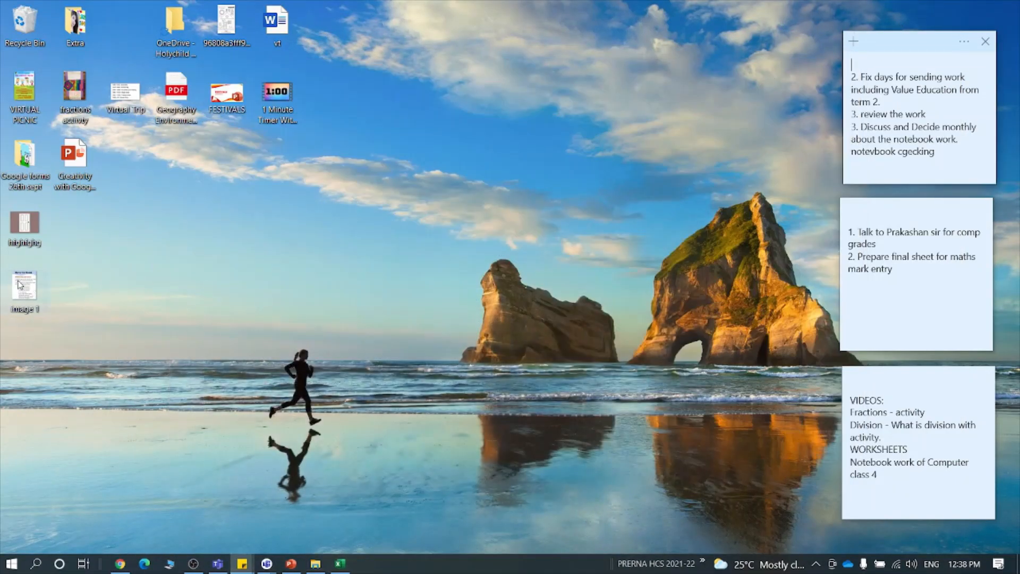
{"action": "double_click", "coordinate": [21, 285]}
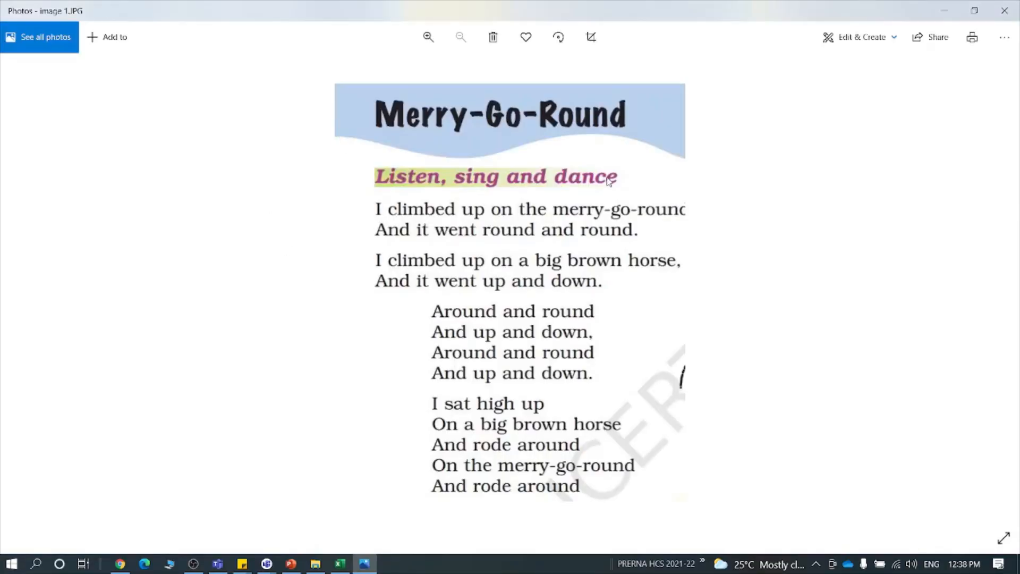
{"action": "left_click", "coordinate": [862, 42]}
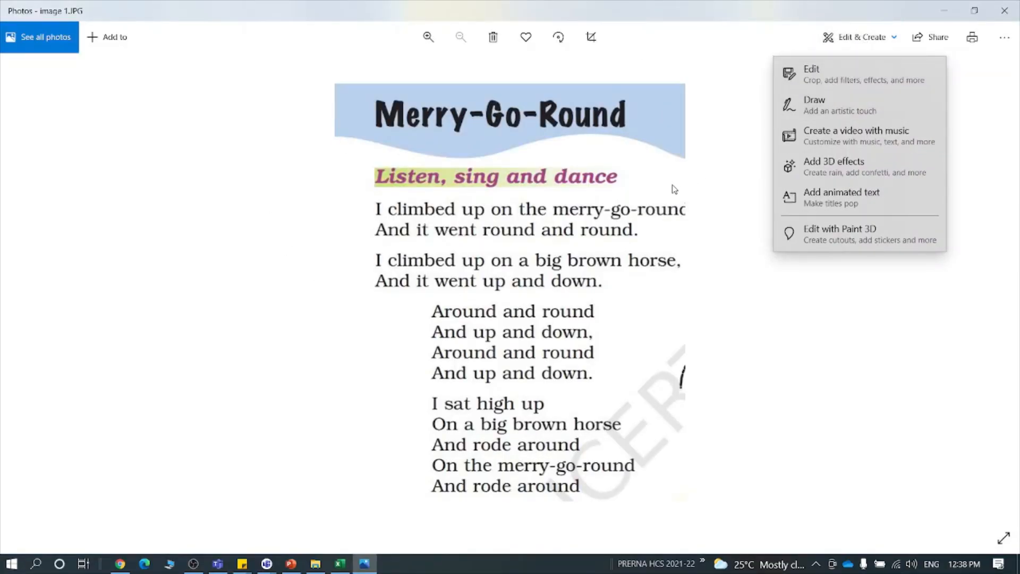
{"action": "left_click", "coordinate": [1004, 10]}
{"action": "right_click", "coordinate": [16, 289]}
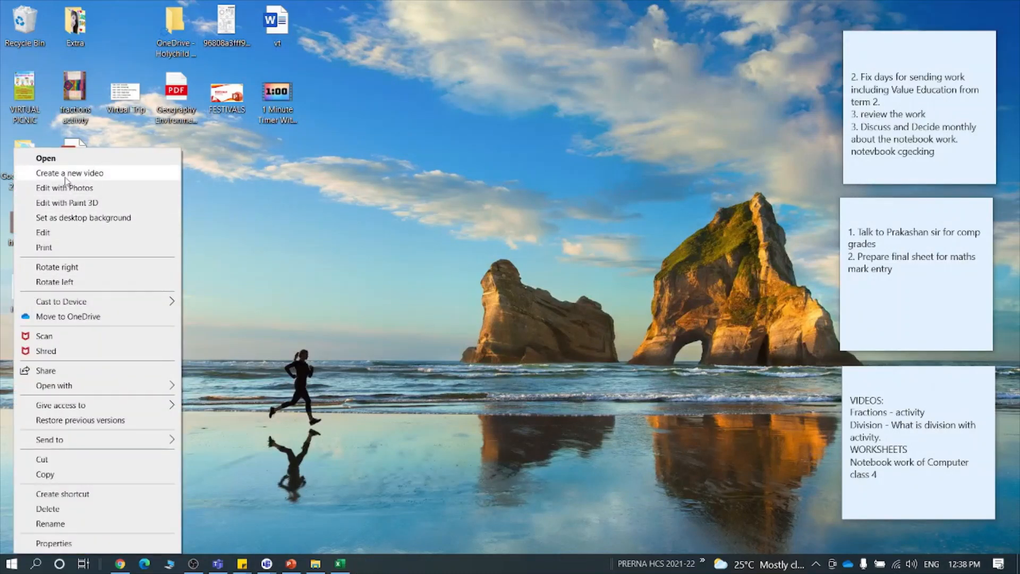
{"action": "left_click", "coordinate": [79, 202]}
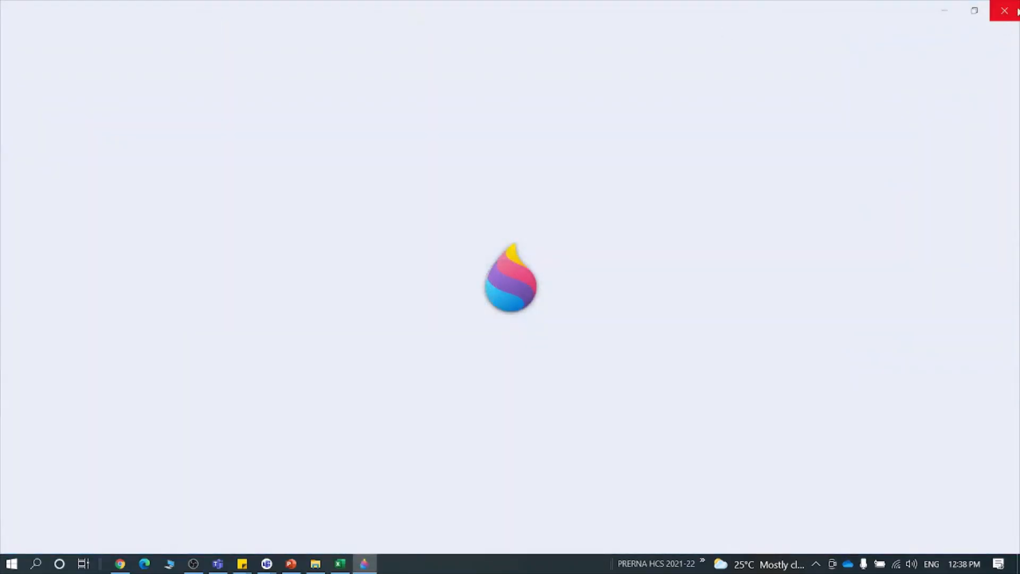
{"action": "left_click", "coordinate": [1005, 10]}
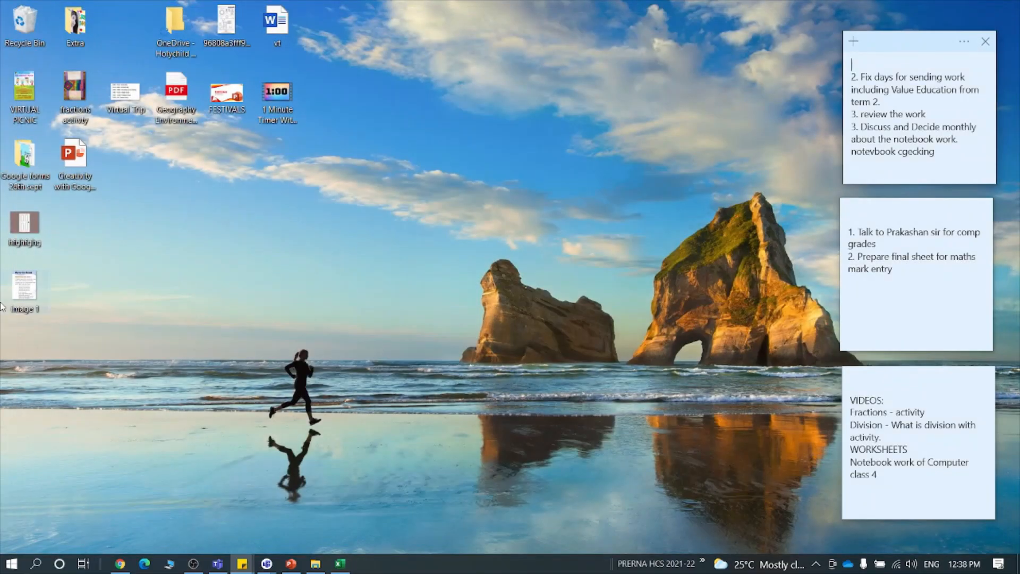
- Open the poem picture "image 1" from the Desktop in Paint
{"action": "right_click", "coordinate": [14, 282]}
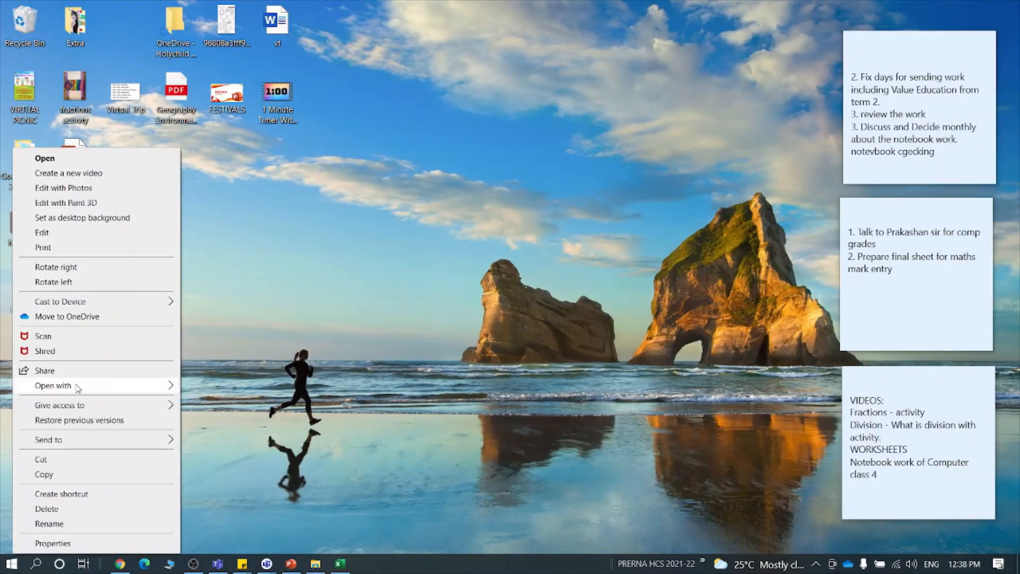
{"action": "mouse_move", "coordinate": [93, 388]}
{"action": "left_click", "coordinate": [208, 388]}
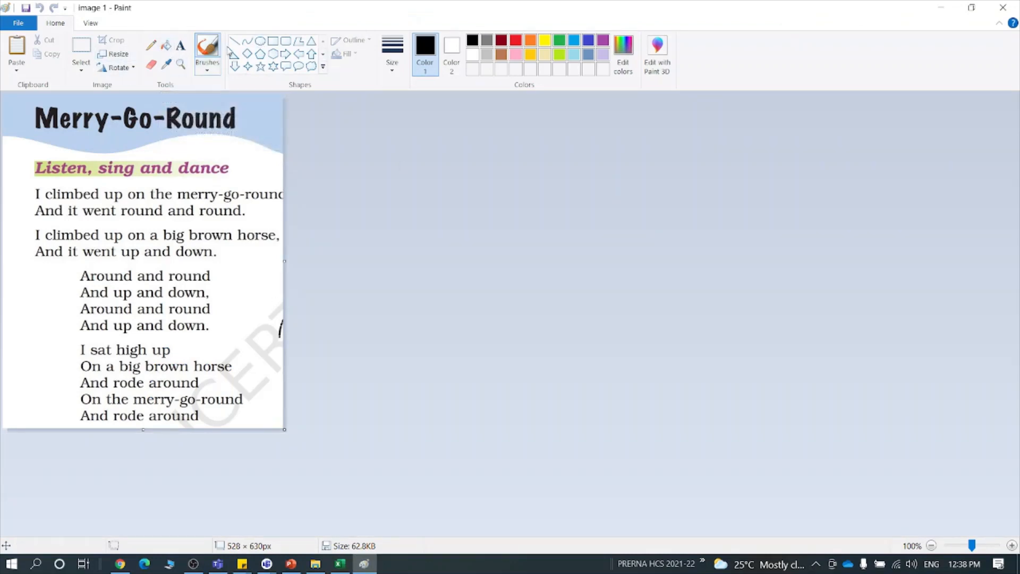
- Using a yellow brush at the thickest size, draw arrows beside the poem's first two lines and underline "I climbed up on"
{"action": "left_click", "coordinate": [544, 40]}
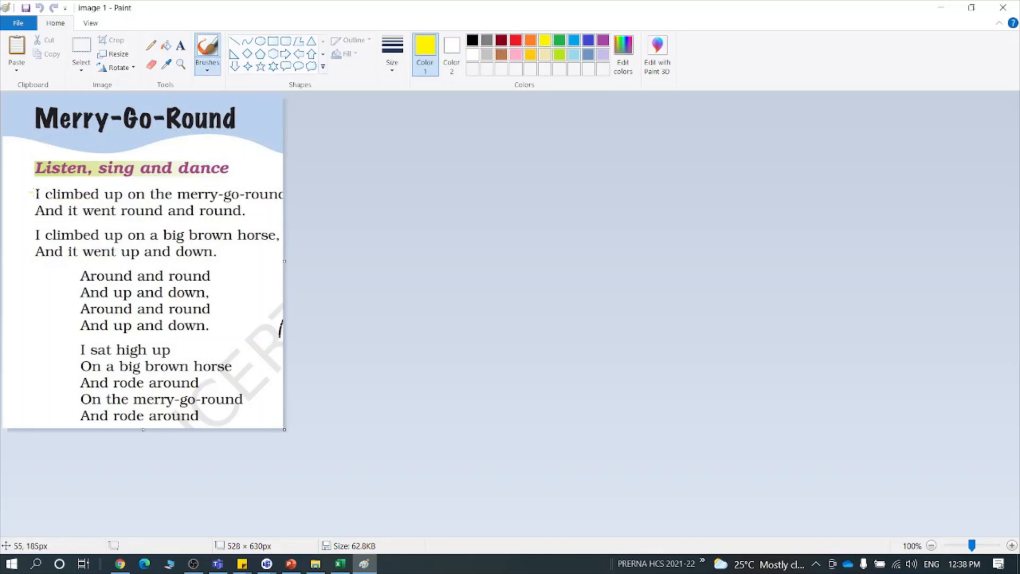
{"action": "left_click", "coordinate": [392, 53]}
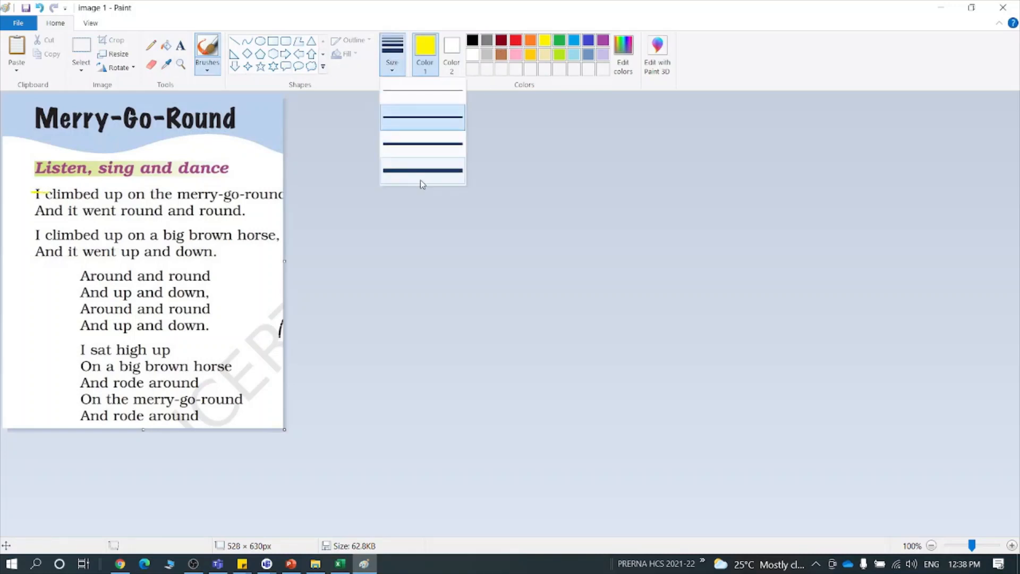
{"action": "left_click", "coordinate": [419, 172]}
{"action": "mouse_move", "coordinate": [29, 200]}
{"action": "left_mouse_down"}
{"action": "mouse_move", "coordinate": [135, 198]}
{"action": "mouse_move", "coordinate": [14, 192]}
{"action": "mouse_move", "coordinate": [31, 190]}
{"action": "mouse_move", "coordinate": [18, 211]}
{"action": "left_mouse_up"}
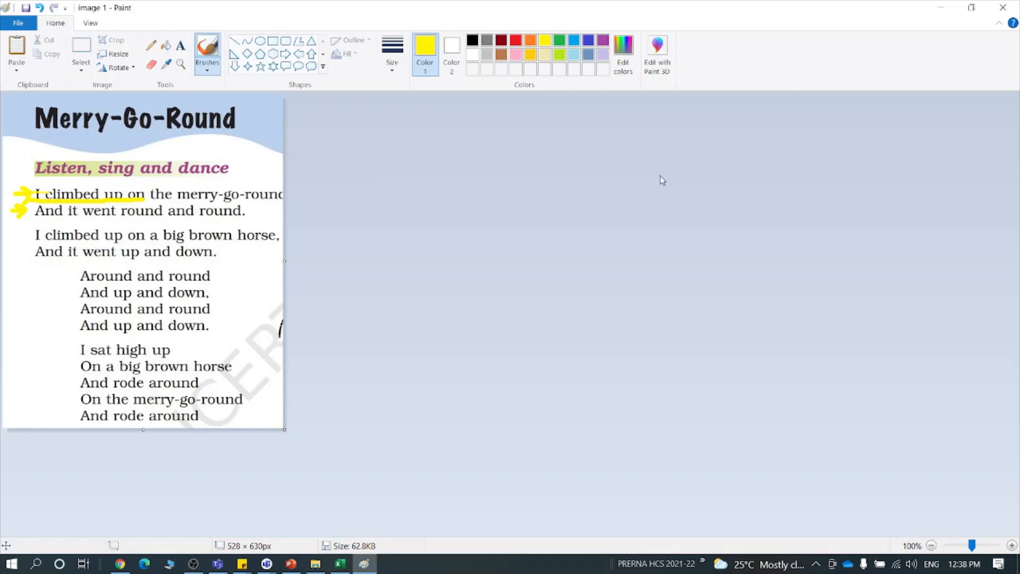
- Close "image 1" in Paint without saving and select the poem picture in the Line 1 and 2 question of the untitled form in Chrome
{"action": "left_click", "coordinate": [1003, 7]}
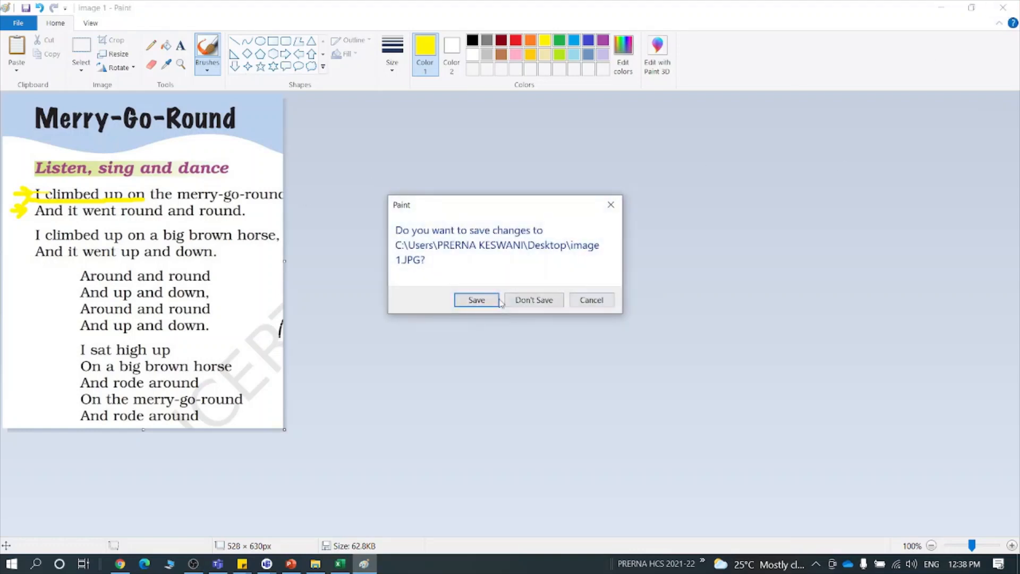
{"action": "left_click", "coordinate": [533, 300]}
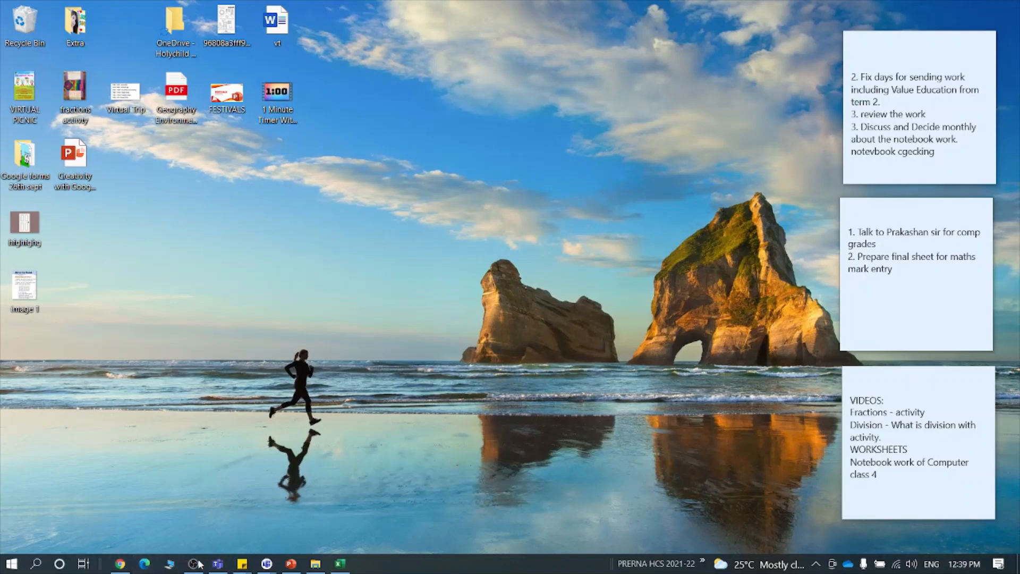
{"action": "left_click", "coordinate": [120, 565]}
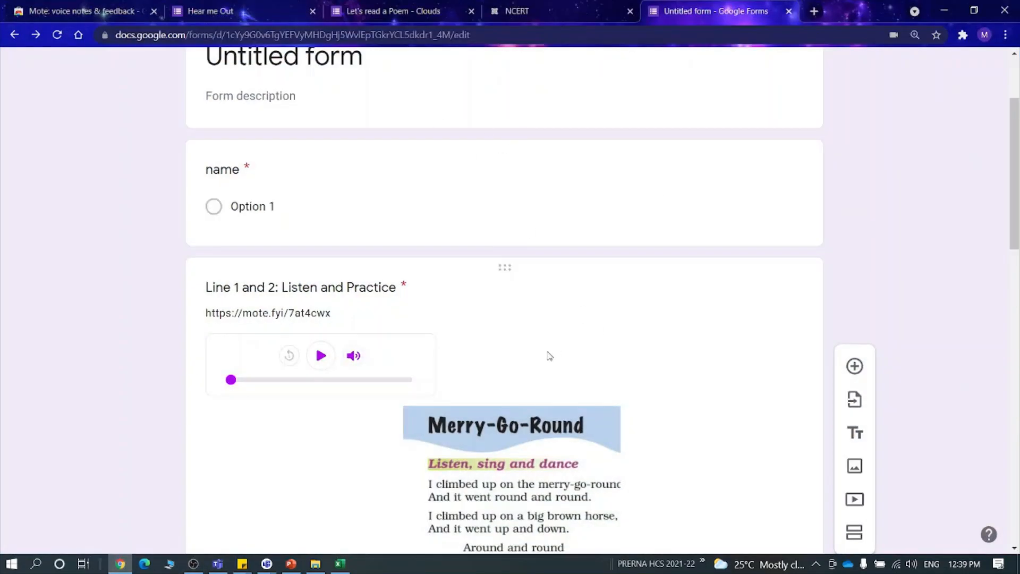
{"action": "scroll", "coordinate": [549, 356], "scroll_direction": "down", "scroll_amount": 3}
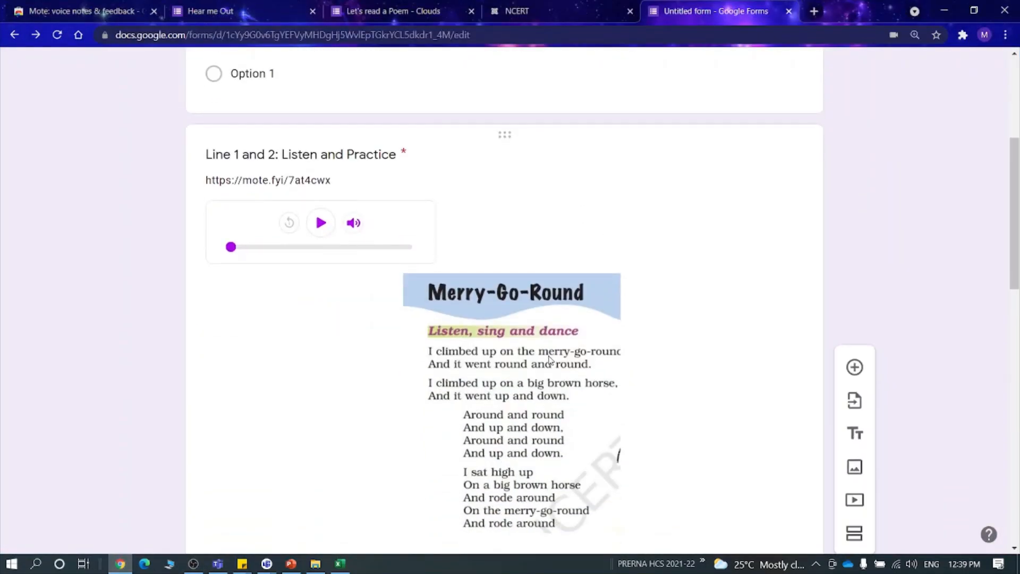
{"action": "left_click", "coordinate": [500, 322]}
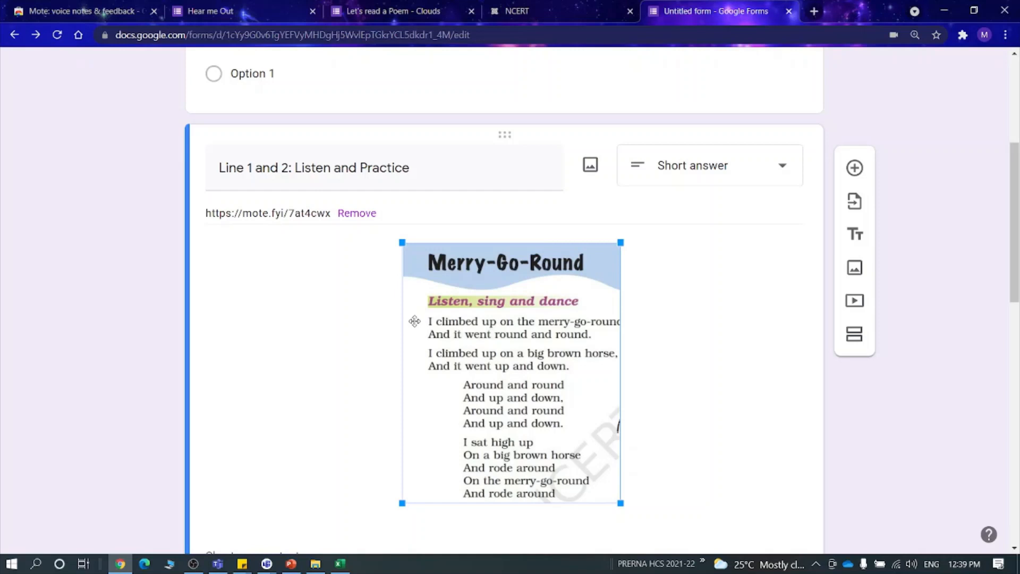
- Look at the highlighted lines in the "Let's read a Poem - Clouds" form and at the "Hear me Out" form
{"action": "left_click", "coordinate": [393, 11]}
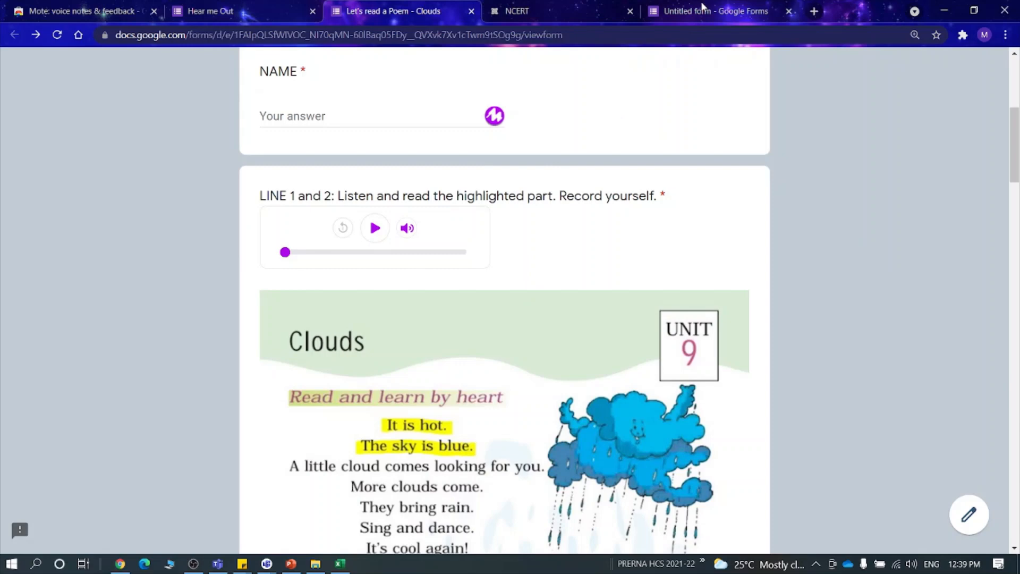
{"action": "left_click", "coordinate": [96, 7]}
{"action": "left_click", "coordinate": [219, 11]}
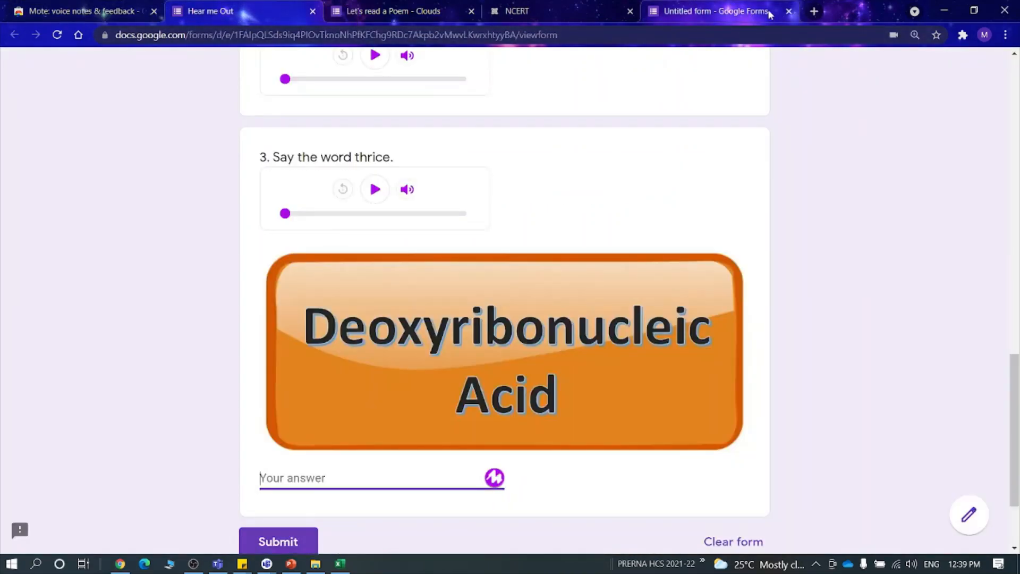
{"action": "left_click", "coordinate": [760, 16]}
- Bring up the Merry-Go-Round page of the NCERT textbook and open the Windows search
{"action": "left_click", "coordinate": [598, 14]}
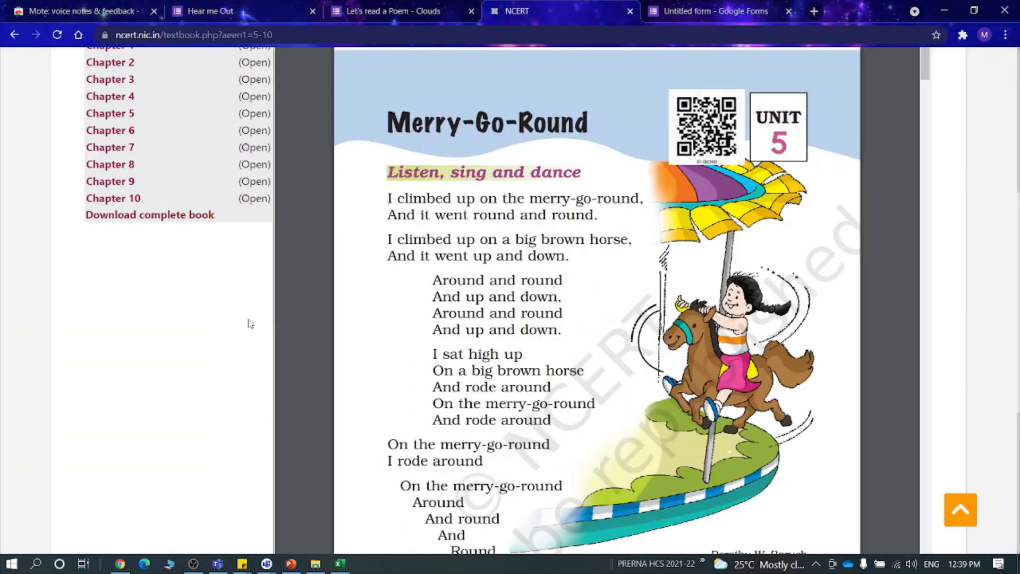
{"action": "left_click", "coordinate": [36, 564]}
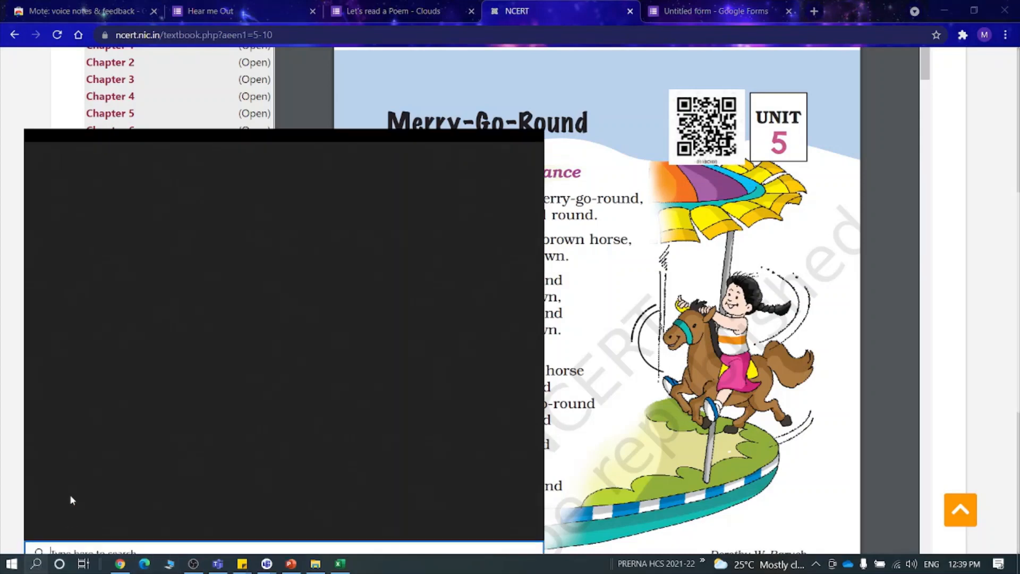
- Open Snipping Tool and capture the Merry-Go-Round heading with the poem's first four lines
{"action": "left_click", "coordinate": [112, 322]}
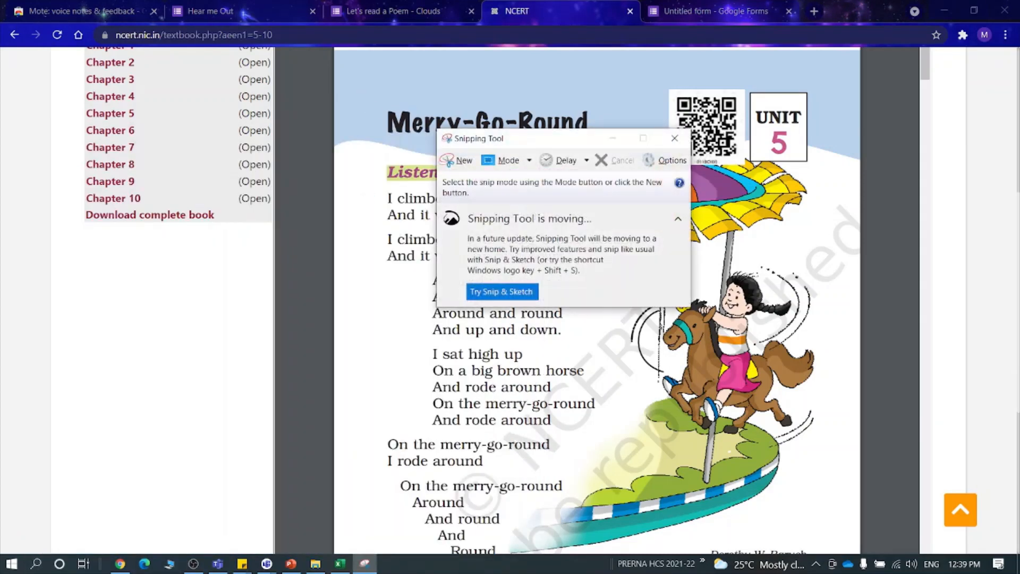
{"action": "left_click", "coordinate": [457, 160]}
{"action": "left_click_drag", "start_coordinate": [366, 94], "coordinate": [637, 273]}
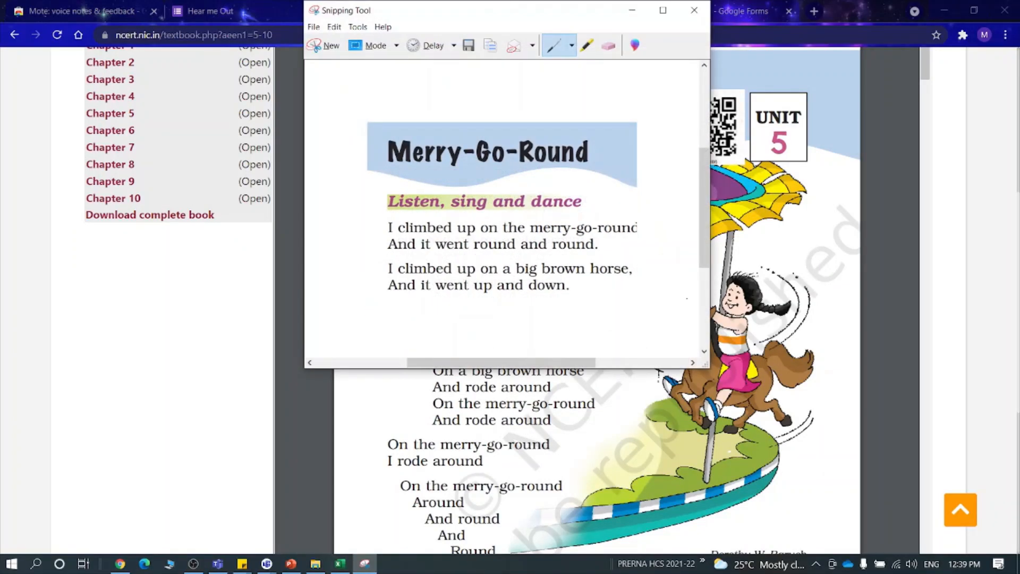
- Highlight the poem's first four lines in yellow on the snip, from "I climbed up on the merry-go-round" through "And it went up and down"
{"action": "left_click", "coordinate": [588, 47]}
{"action": "left_click_drag", "start_coordinate": [378, 224], "coordinate": [654, 237]}
{"action": "left_click_drag", "start_coordinate": [376, 247], "coordinate": [592, 253]}
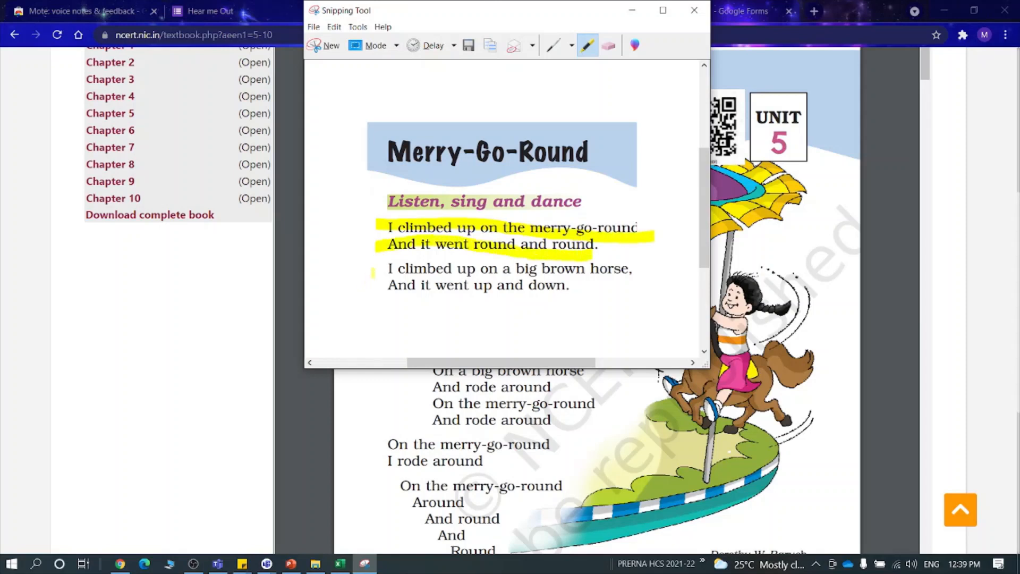
{"action": "left_click_drag", "start_coordinate": [373, 272], "coordinate": [627, 275]}
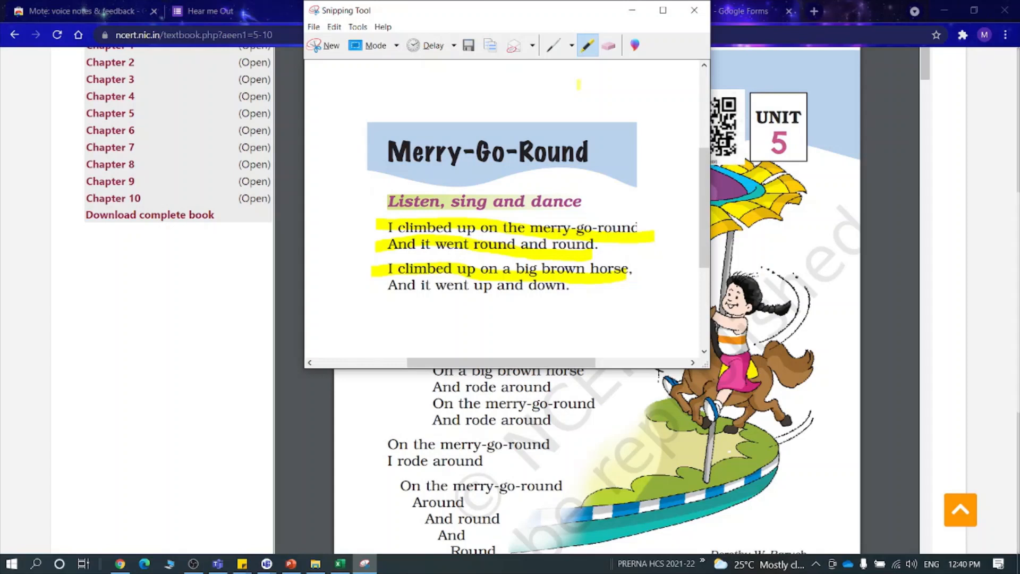
{"action": "left_click", "coordinate": [36, 564]}
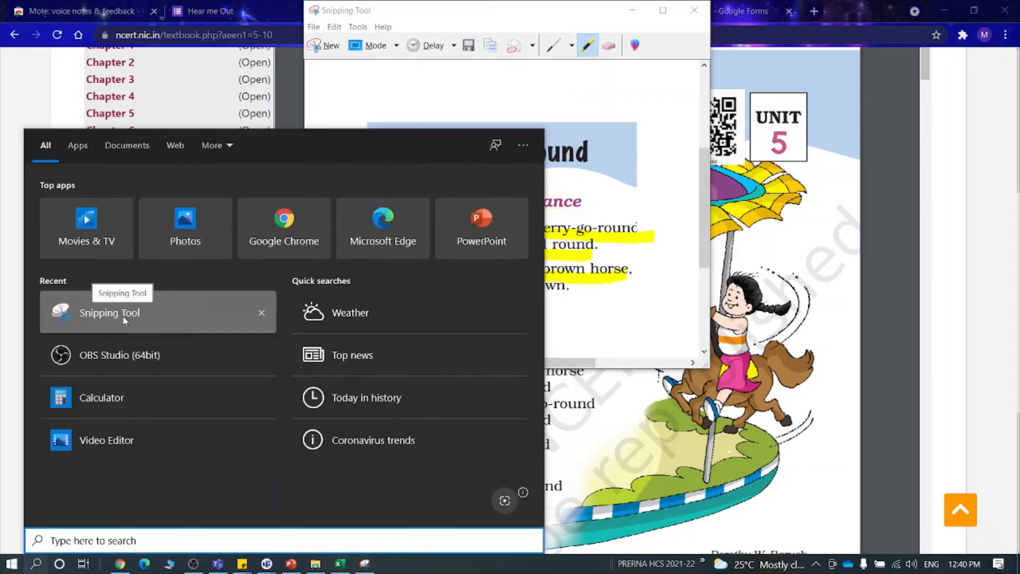
{"action": "left_click", "coordinate": [125, 317]}
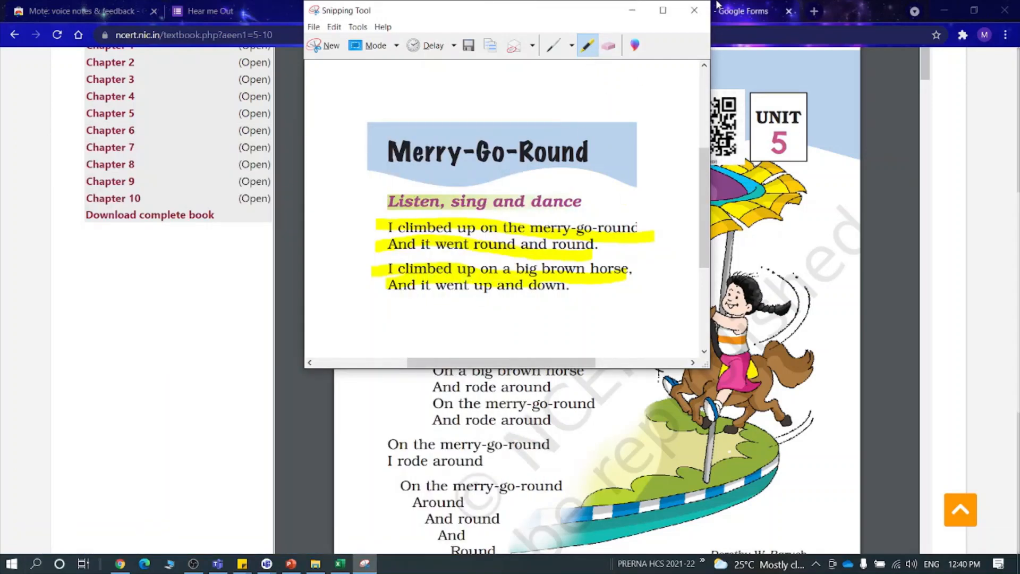
- Look at the options for saving the snip, cancel the save, and close Snipping Tool without keeping the snip
{"action": "left_click", "coordinate": [468, 45]}
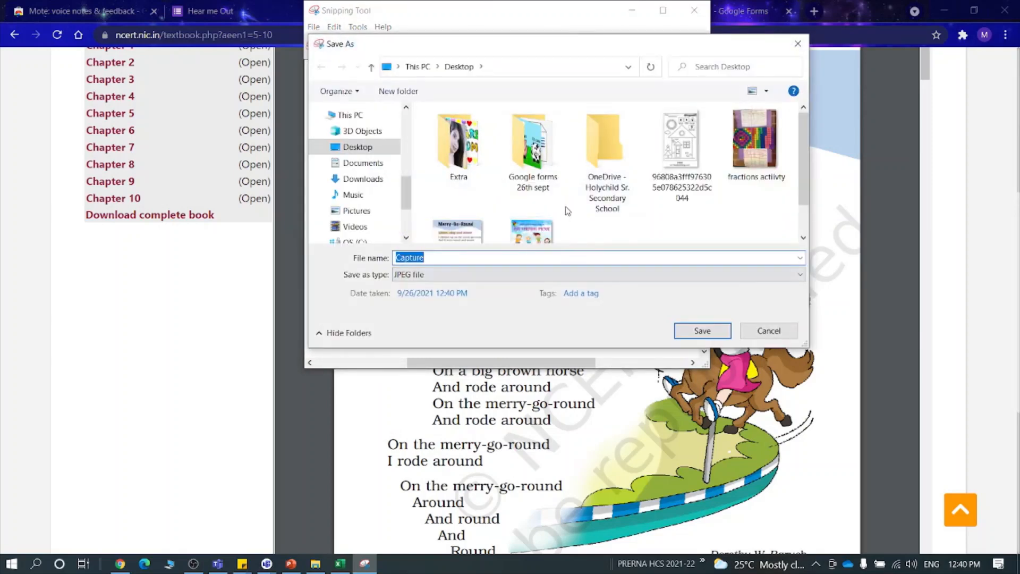
{"action": "scroll", "coordinate": [561, 234], "scroll_direction": "down", "scroll_amount": 1}
{"action": "left_click", "coordinate": [769, 330]}
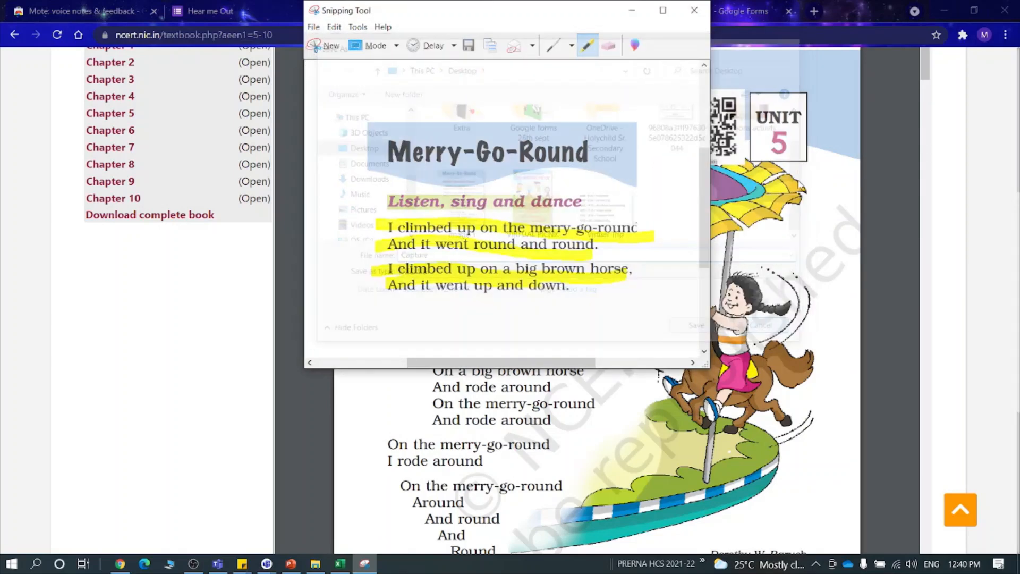
{"action": "left_click", "coordinate": [694, 10]}
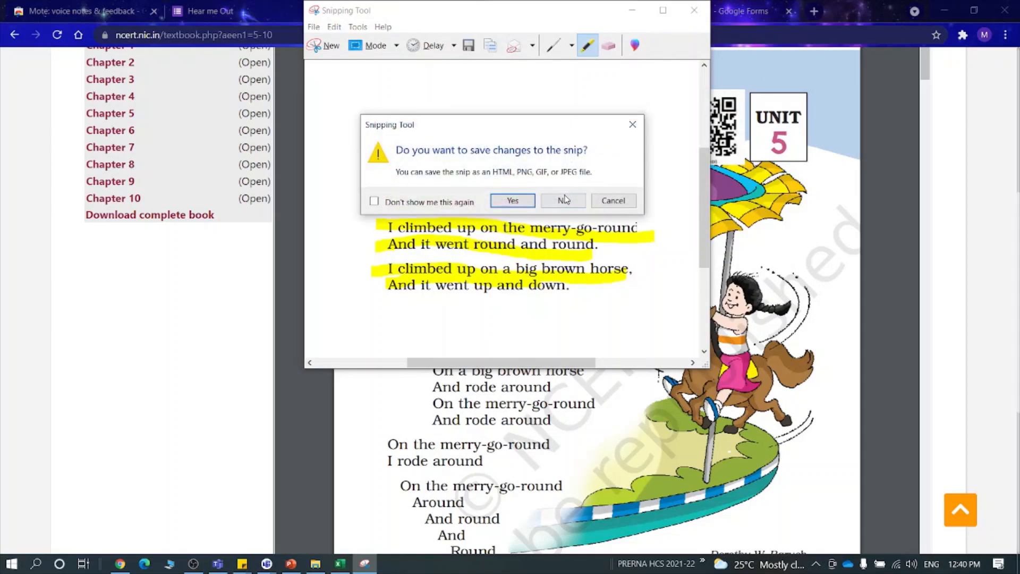
{"action": "left_click", "coordinate": [633, 124]}
{"action": "left_click", "coordinate": [695, 10]}
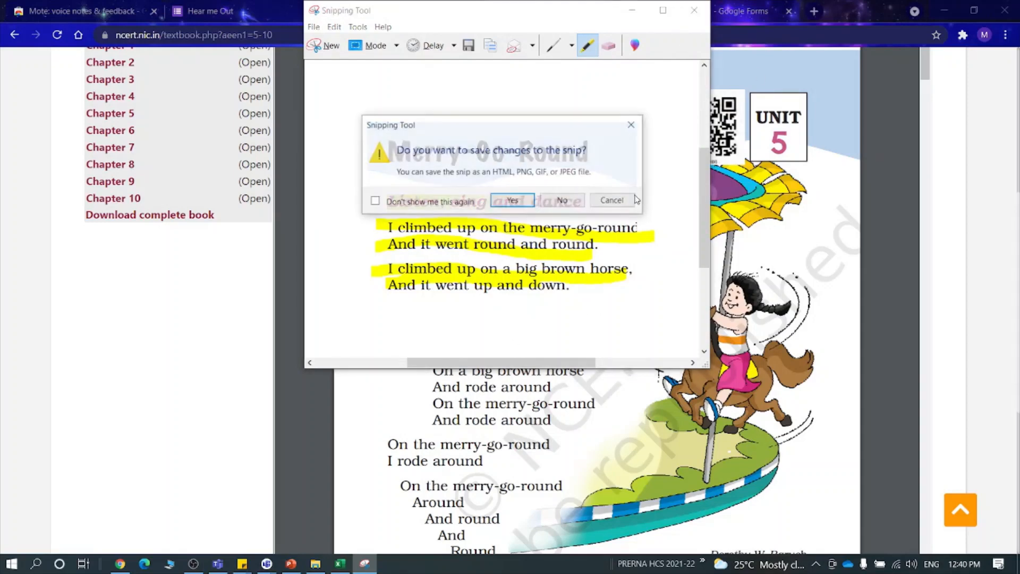
{"action": "left_click", "coordinate": [566, 201]}
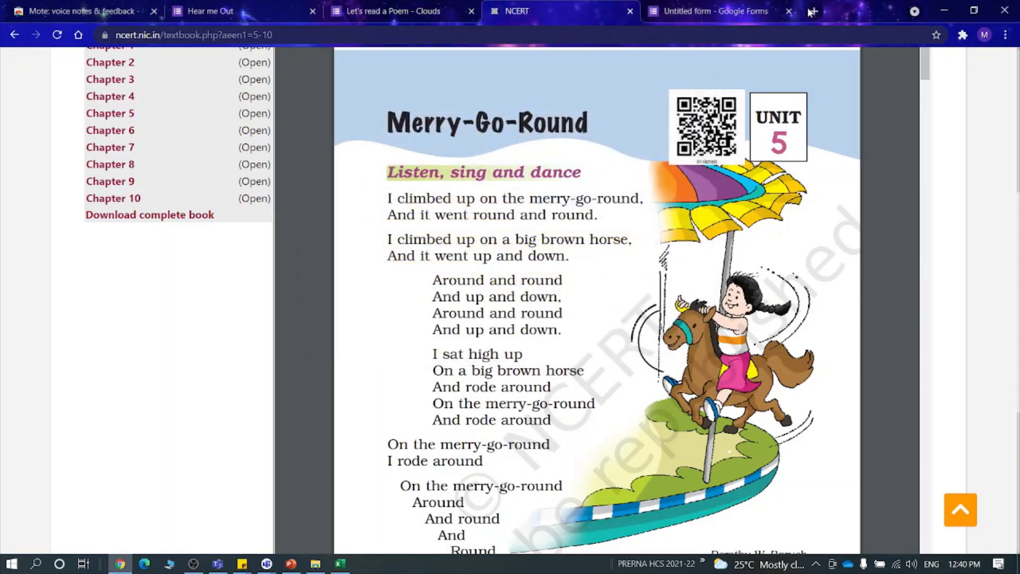
- Close the untitled form and the NCERT textbook page, and check the PowerPoint slide before returning to the Clouds poem form
{"action": "left_click", "coordinate": [789, 11]}
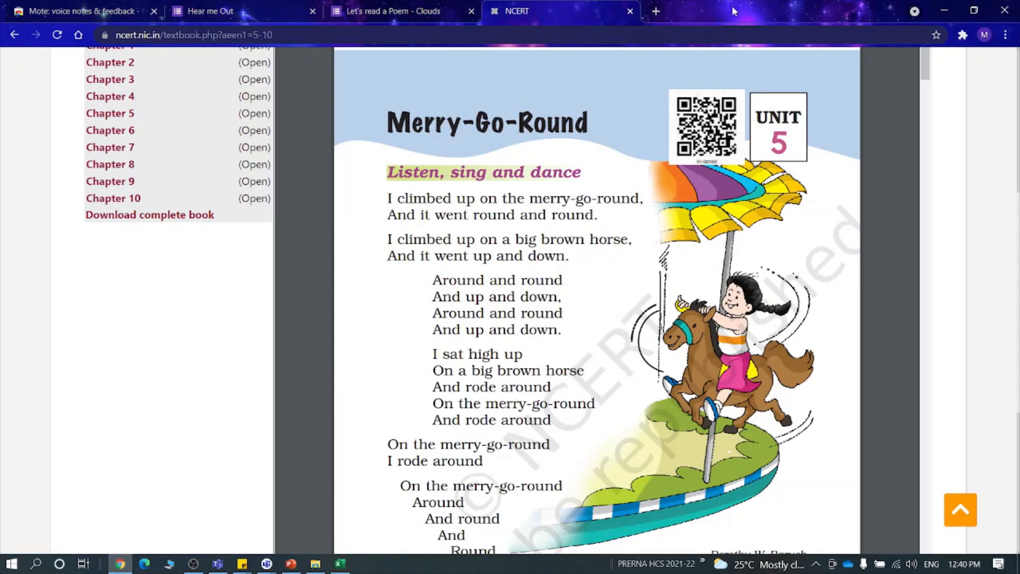
{"action": "left_click", "coordinate": [630, 11]}
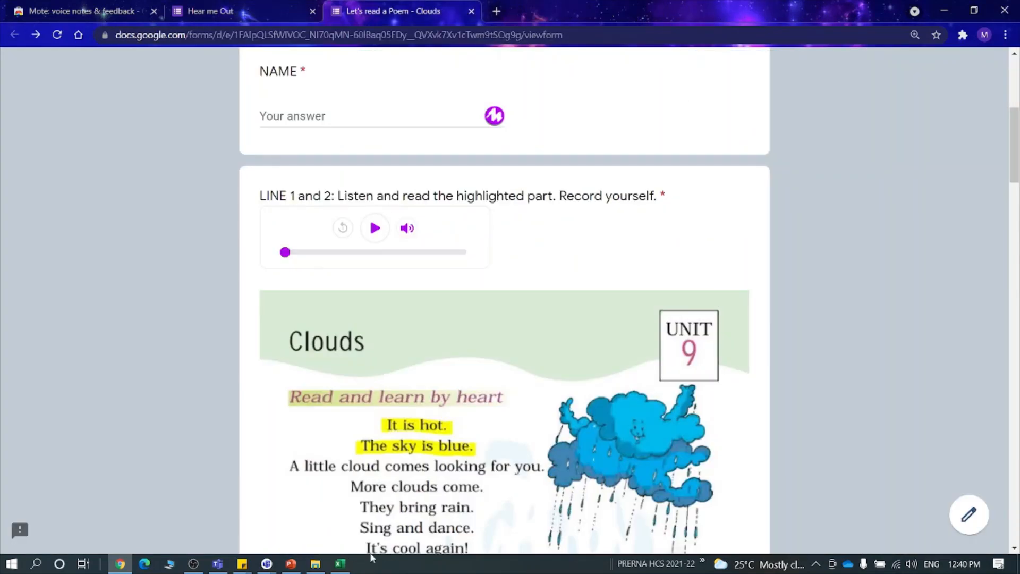
{"action": "left_click", "coordinate": [291, 563]}
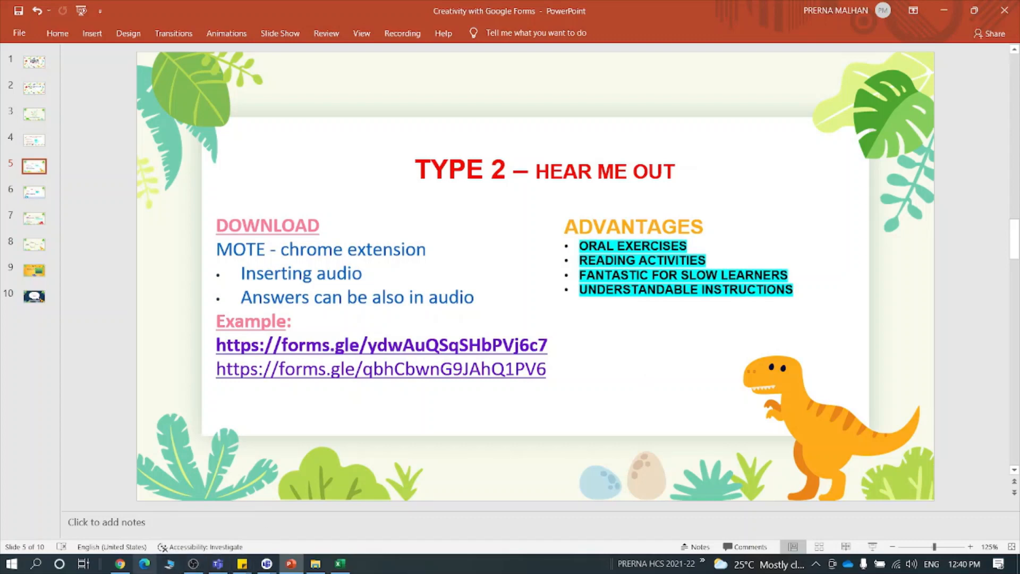
{"action": "left_click", "coordinate": [120, 564]}
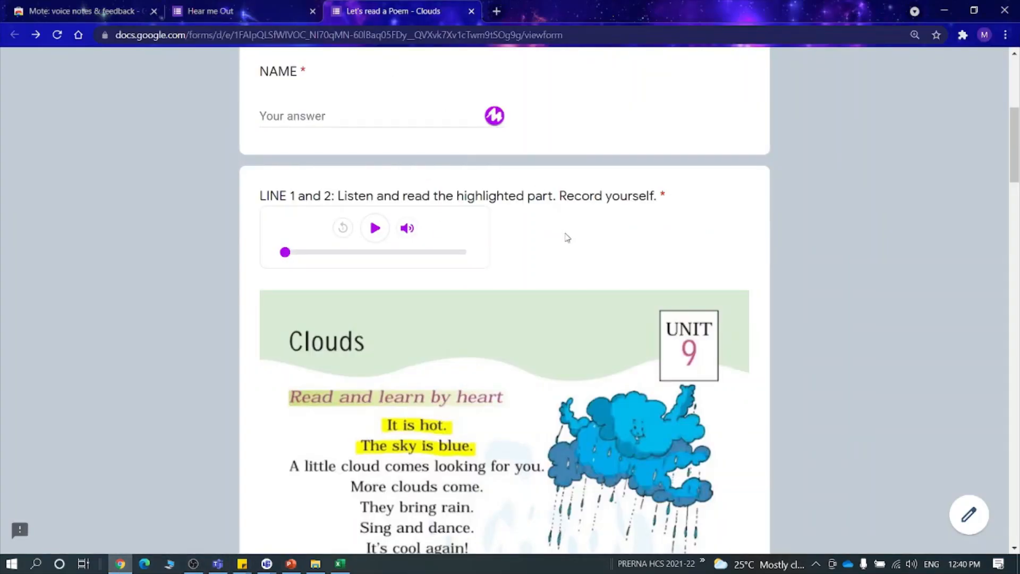
- Finish the Mote voice recording for the NAME question in the Clouds form and remove the recorded answer
{"action": "scroll", "coordinate": [568, 238], "scroll_direction": "up", "scroll_amount": 4}
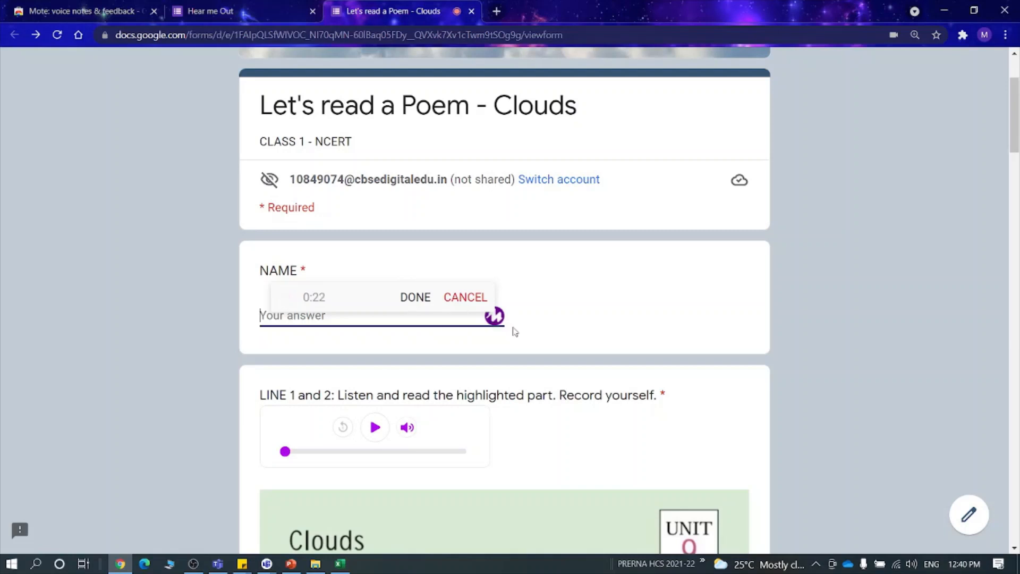
{"action": "left_click", "coordinate": [570, 300]}
{"action": "left_click", "coordinate": [494, 316]}
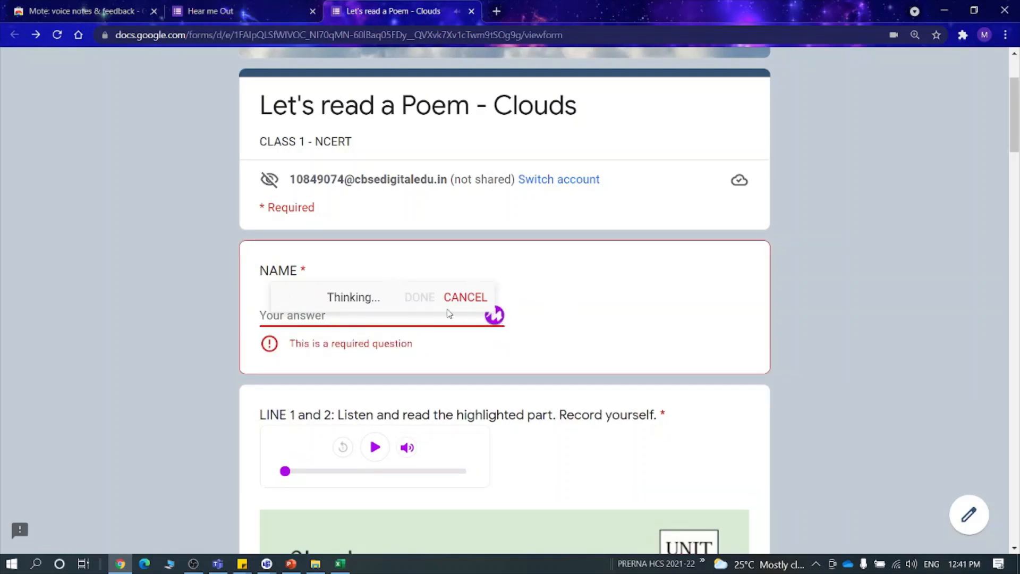
{"action": "left_click", "coordinate": [412, 316]}
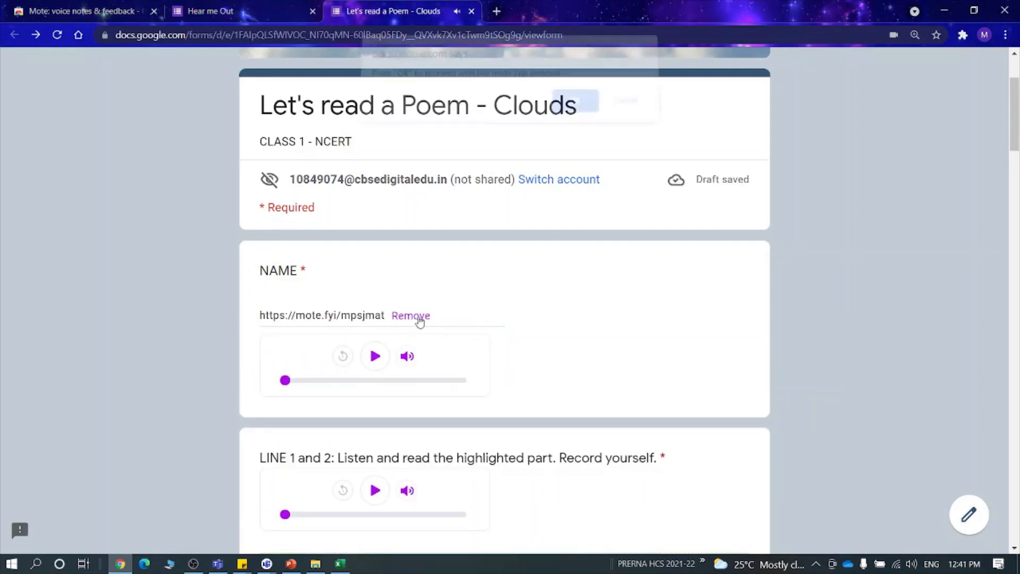
{"action": "left_click", "coordinate": [575, 110]}
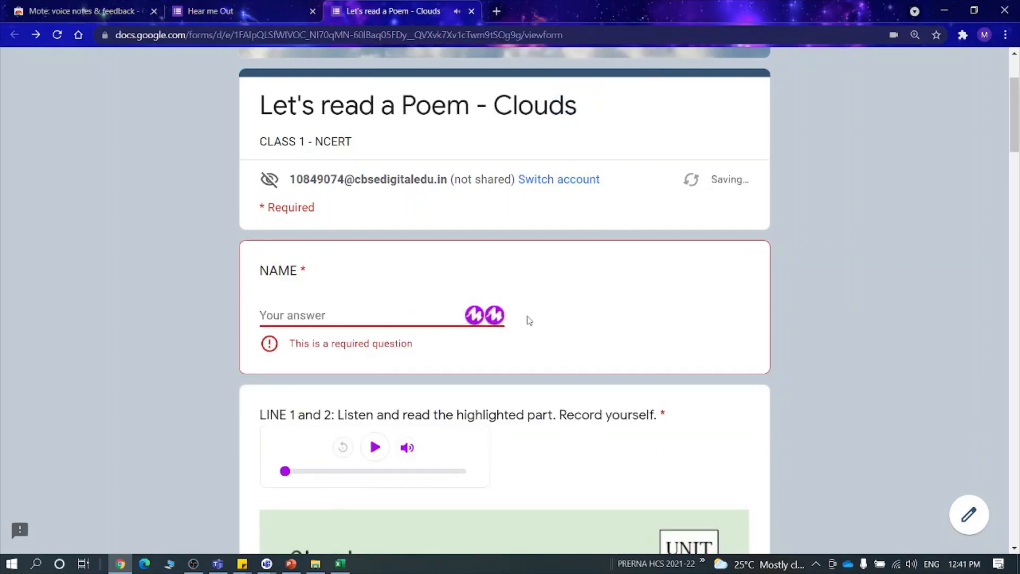
- Close the Clouds poem form and the Hear me Out form, and switch to the PowerPoint presentation
{"action": "left_click", "coordinate": [472, 11]}
{"action": "left_click", "coordinate": [312, 11]}
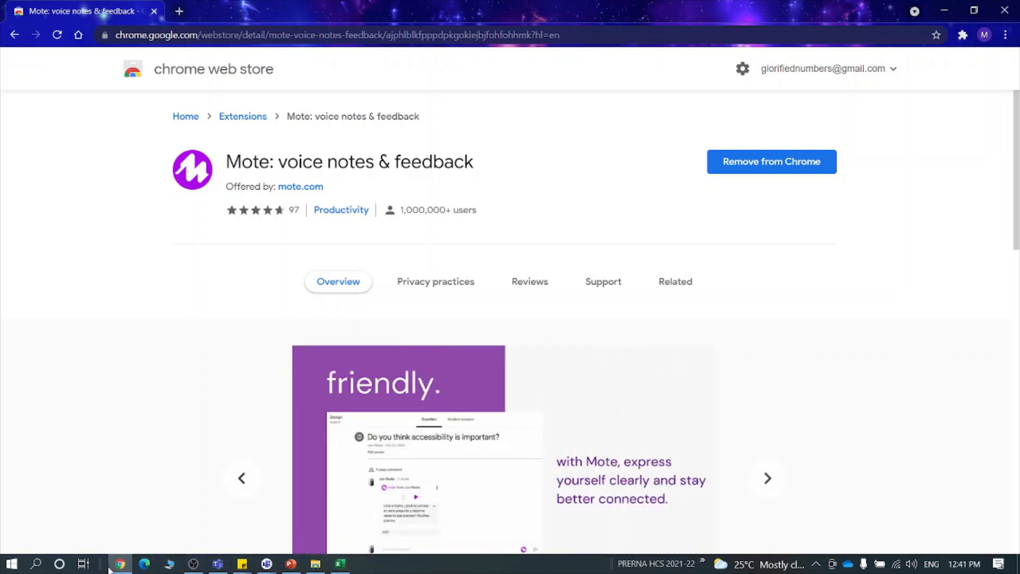
{"action": "mouse_move", "coordinate": [118, 566]}
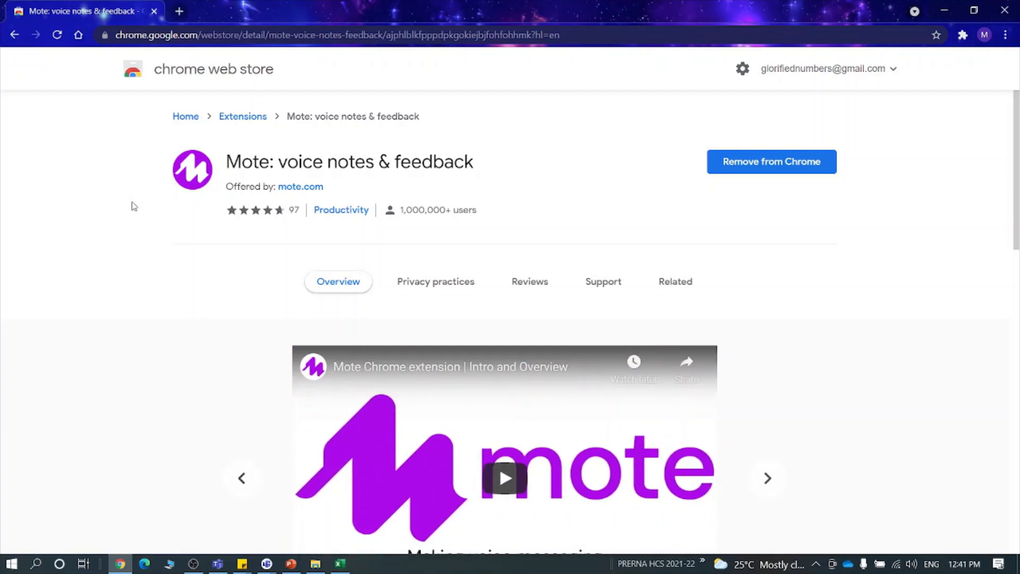
{"action": "left_click", "coordinate": [121, 565]}
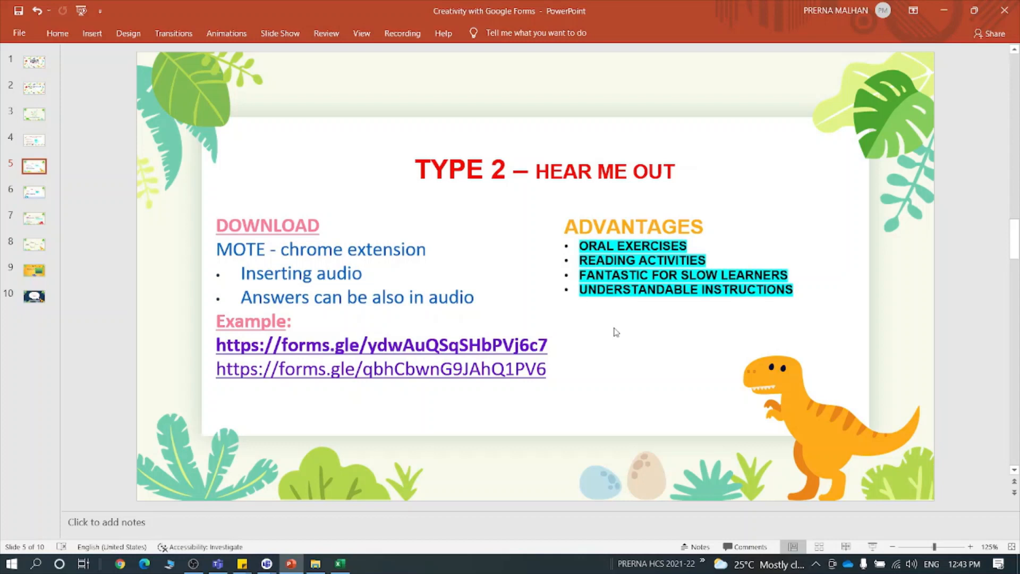
- Go to slide 6, "TYPE 3 – Pop up the image !", and open its second example form link
{"action": "left_click", "coordinate": [34, 196]}
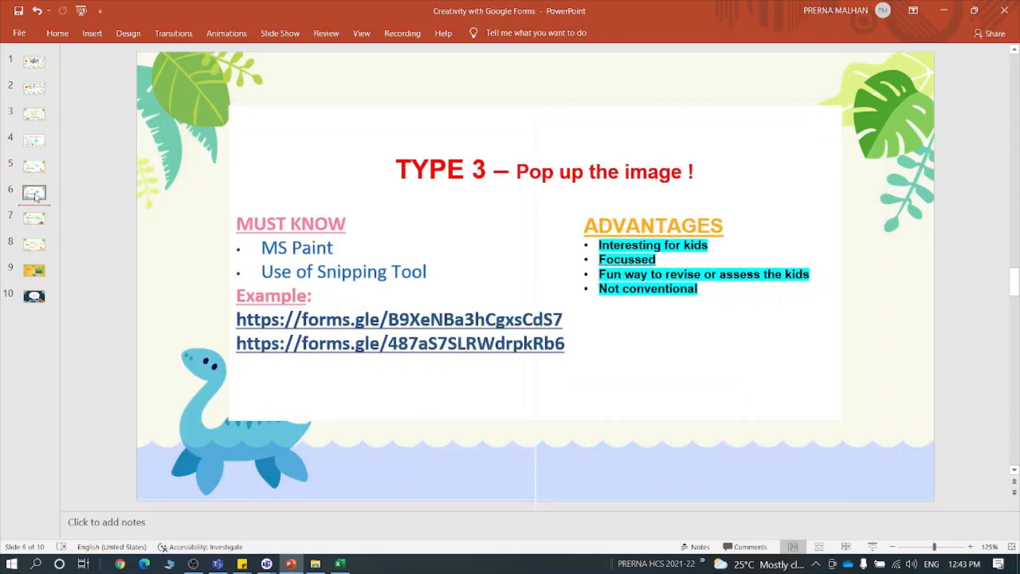
{"action": "left_click", "coordinate": [678, 338]}
{"action": "left_click", "coordinate": [901, 358]}
{"action": "left_click", "coordinate": [430, 352], "text": "ctrl"}
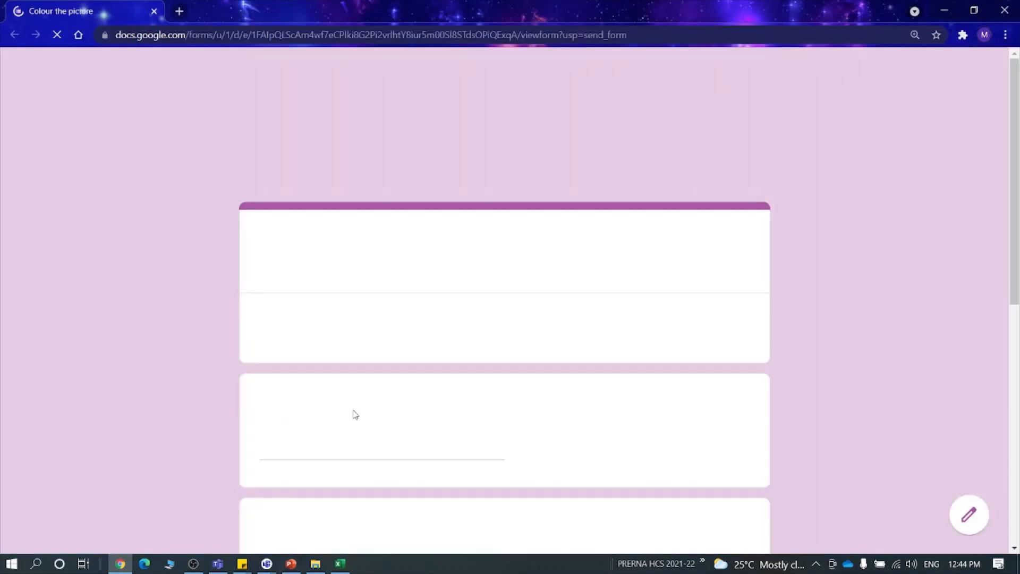
- Examine the Colour the picture form at 175% zoom, reading the instructions and the scenery question with its sums
{"action": "key", "text": "ctrl+plus"}
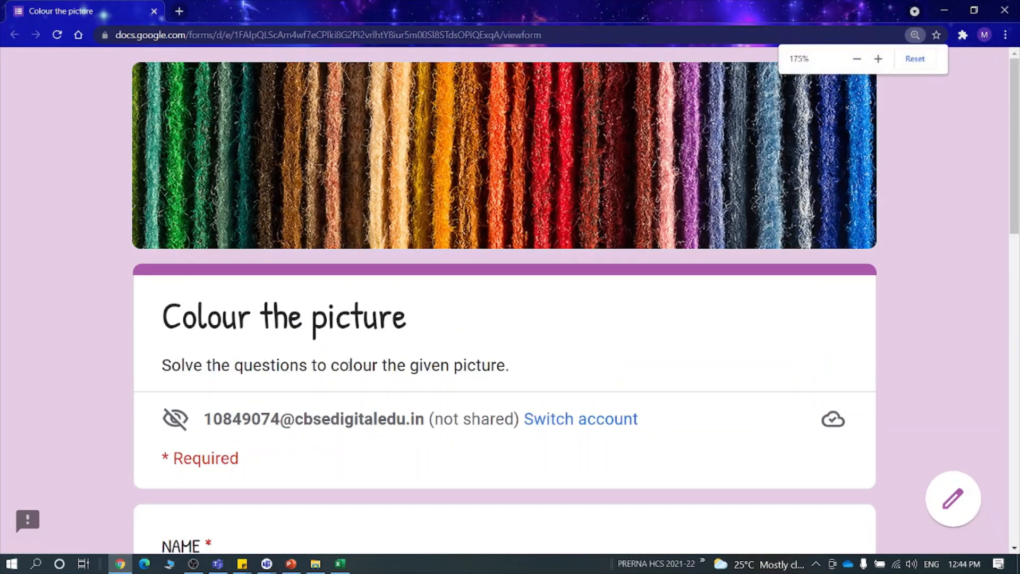
{"action": "scroll", "coordinate": [437, 330], "scroll_direction": "down", "scroll_amount": 3}
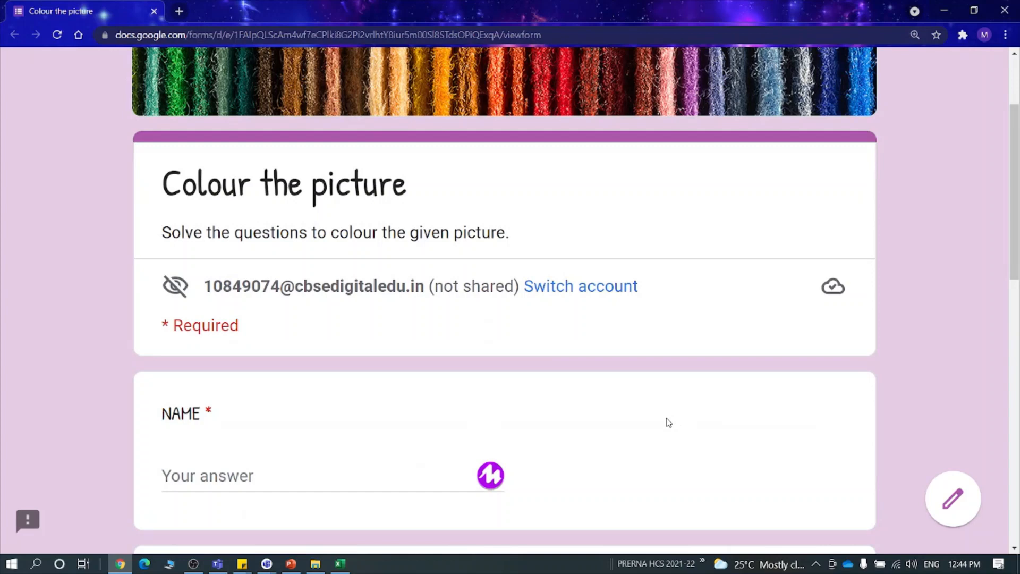
{"action": "scroll", "coordinate": [668, 422], "scroll_direction": "down", "scroll_amount": 5}
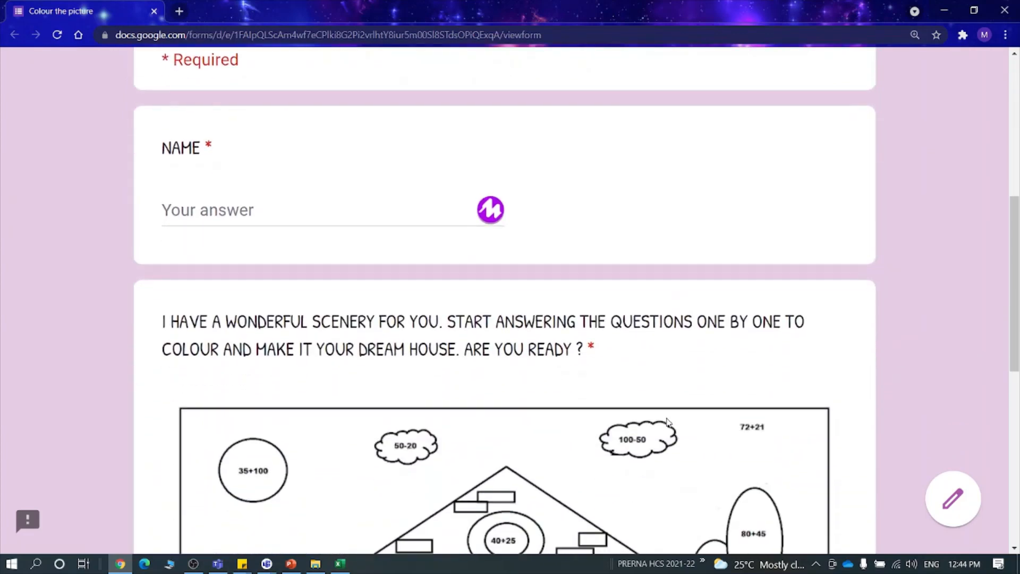
{"action": "scroll", "coordinate": [669, 422], "scroll_direction": "down", "scroll_amount": 1}
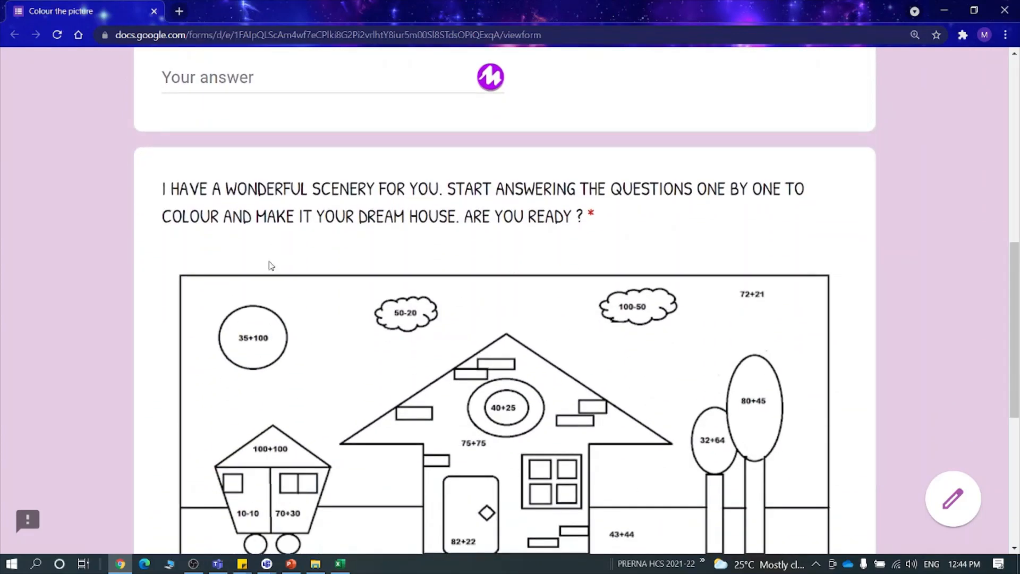
{"action": "left_click_drag", "start_coordinate": [164, 183], "coordinate": [765, 205]}
{"action": "left_click", "coordinate": [673, 240]}
{"action": "scroll", "coordinate": [667, 372], "scroll_direction": "down", "scroll_amount": 1}
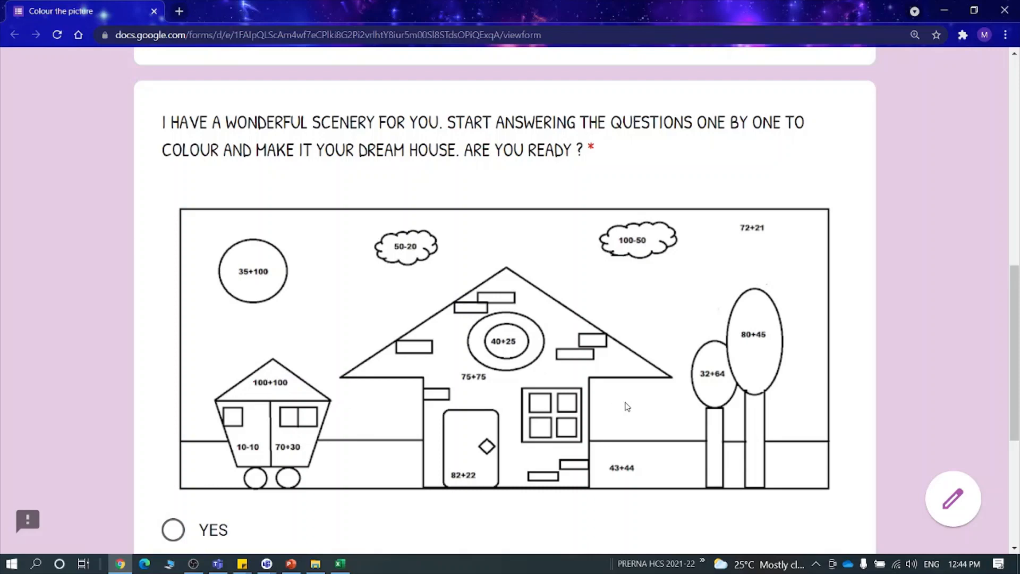
{"action": "scroll", "coordinate": [627, 407], "scroll_direction": "down", "scroll_amount": 2}
{"action": "scroll", "coordinate": [378, 326], "scroll_direction": "up", "scroll_amount": 2}
{"action": "scroll", "coordinate": [440, 345], "scroll_direction": "down", "scroll_amount": 1}
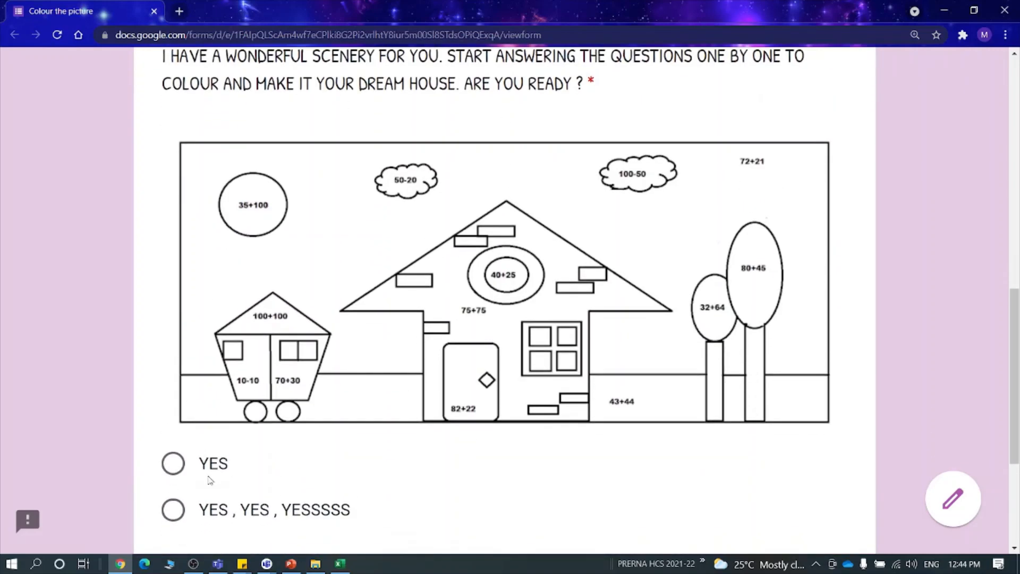
- Answer the dream house question with YES and try to continue to the next section
{"action": "left_click", "coordinate": [210, 472]}
{"action": "scroll", "coordinate": [393, 435], "scroll_direction": "down", "scroll_amount": 2}
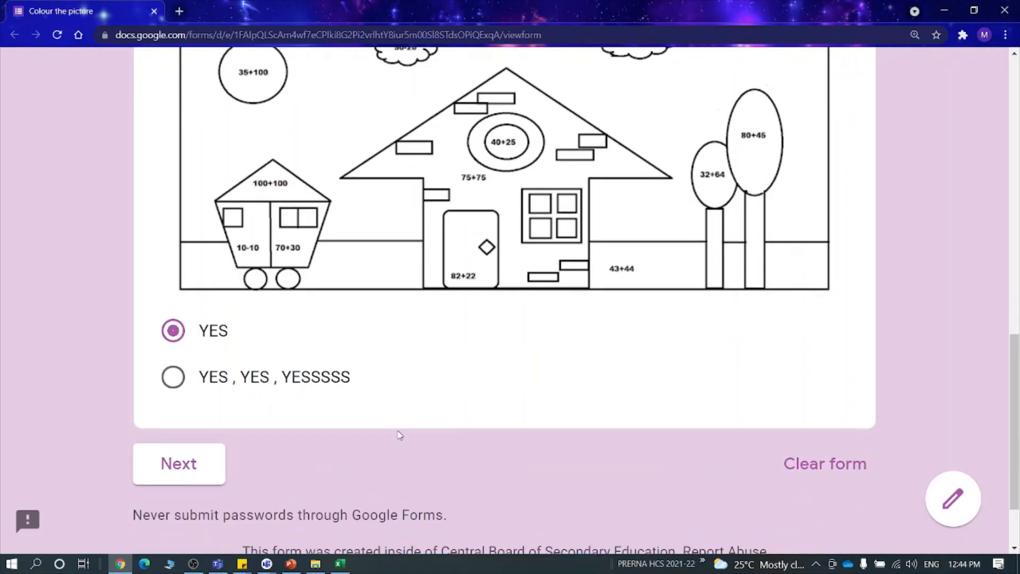
{"action": "left_click", "coordinate": [177, 477]}
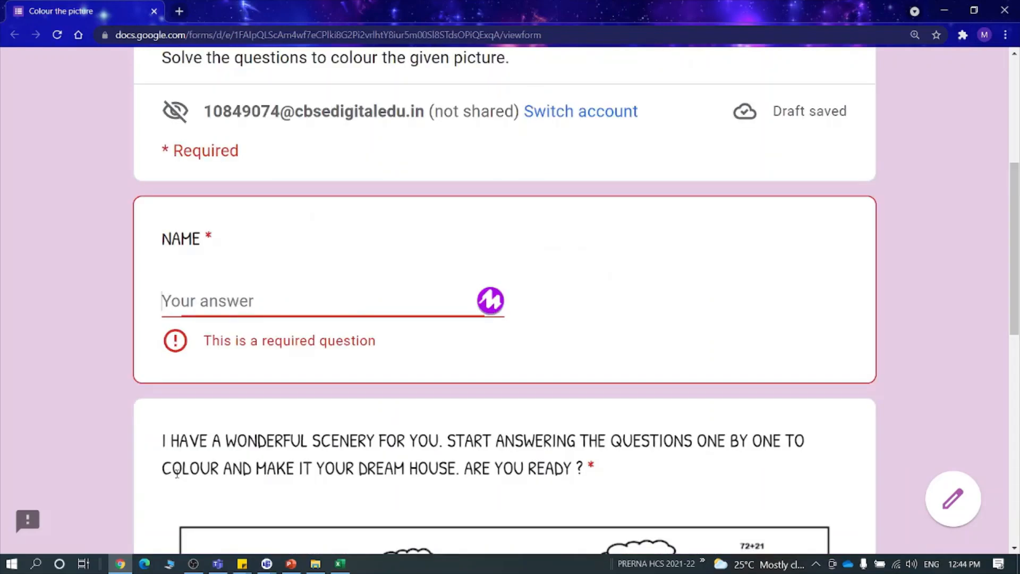
- Fill in the respondent's name in the NAME question and continue to the Let's Start section with the 35+100 question
{"action": "left_click", "coordinate": [275, 296]}
{"action": "type", "text": "prerna"}
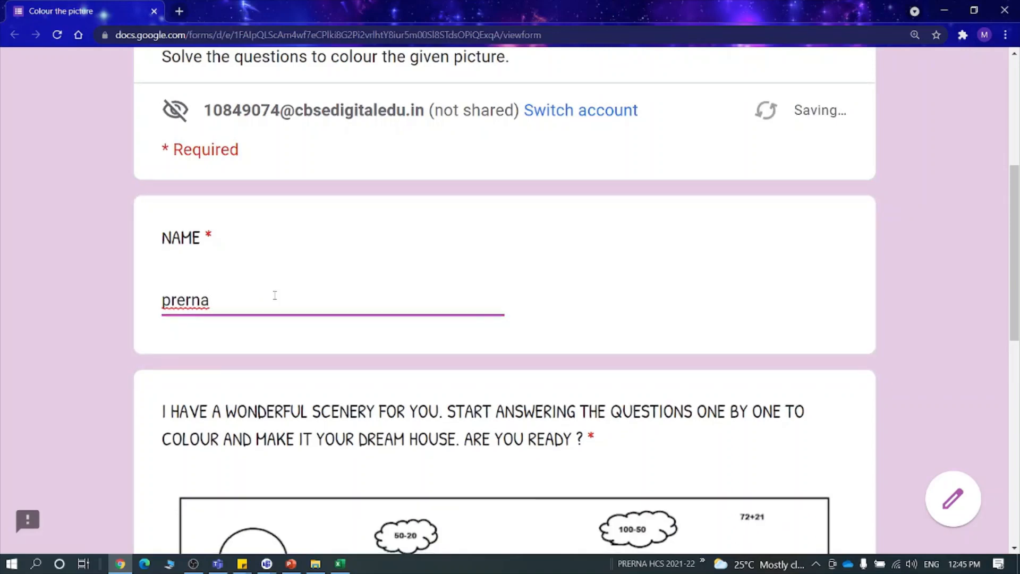
{"action": "scroll", "coordinate": [255, 314], "scroll_direction": "down", "scroll_amount": 10}
{"action": "left_click", "coordinate": [194, 432]}
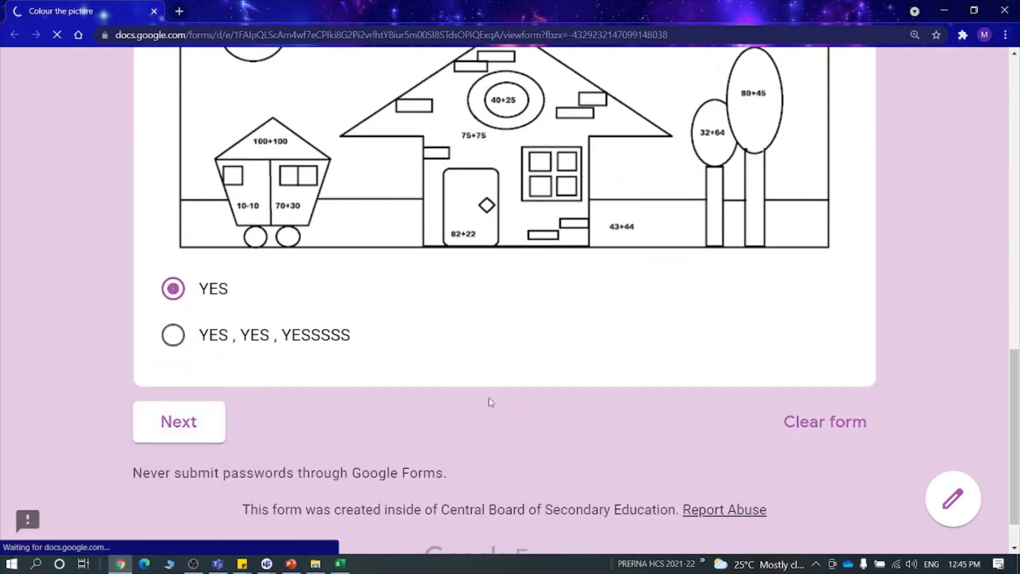
{"action": "scroll", "coordinate": [582, 333], "scroll_direction": "down", "scroll_amount": 5}
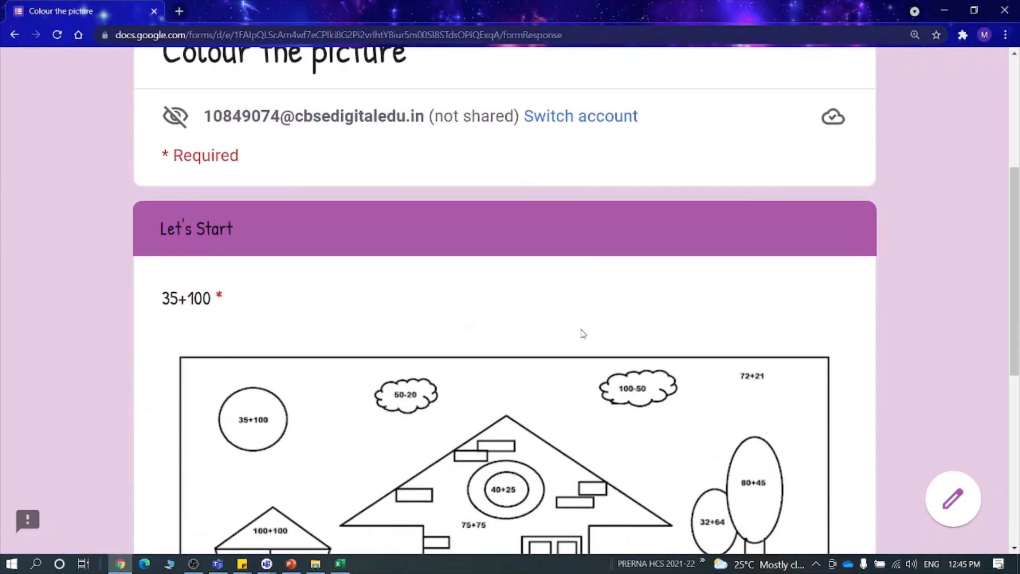
- Reduce the page zoom to 125%, answer the 35+100 question with 135 and continue to the next section
{"action": "scroll", "coordinate": [582, 333], "scroll_direction": "down", "scroll_amount": 2}
{"action": "key", "text": "ctrl+minus"}
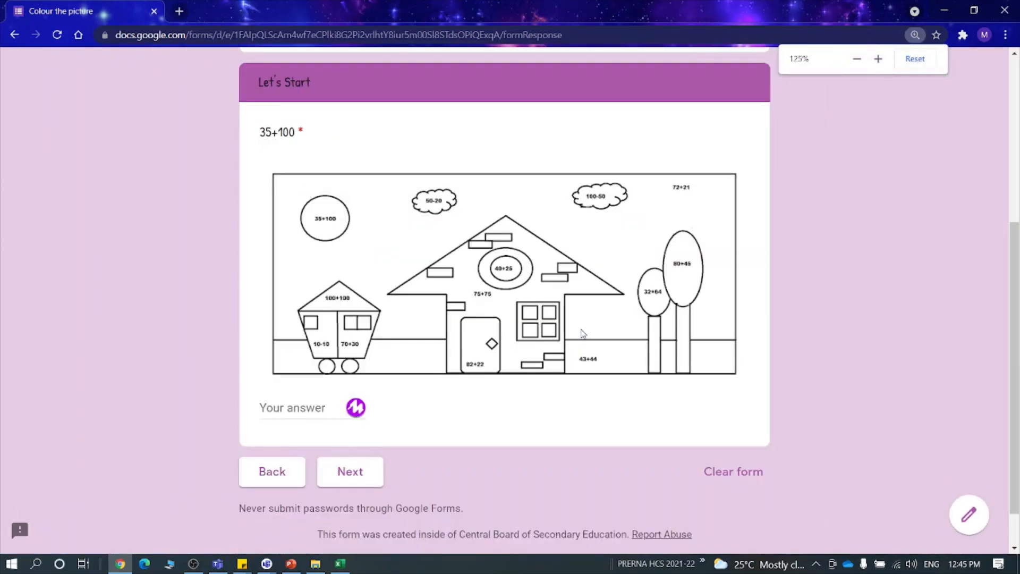
{"action": "left_click", "coordinate": [274, 406]}
{"action": "type", "text": "135"}
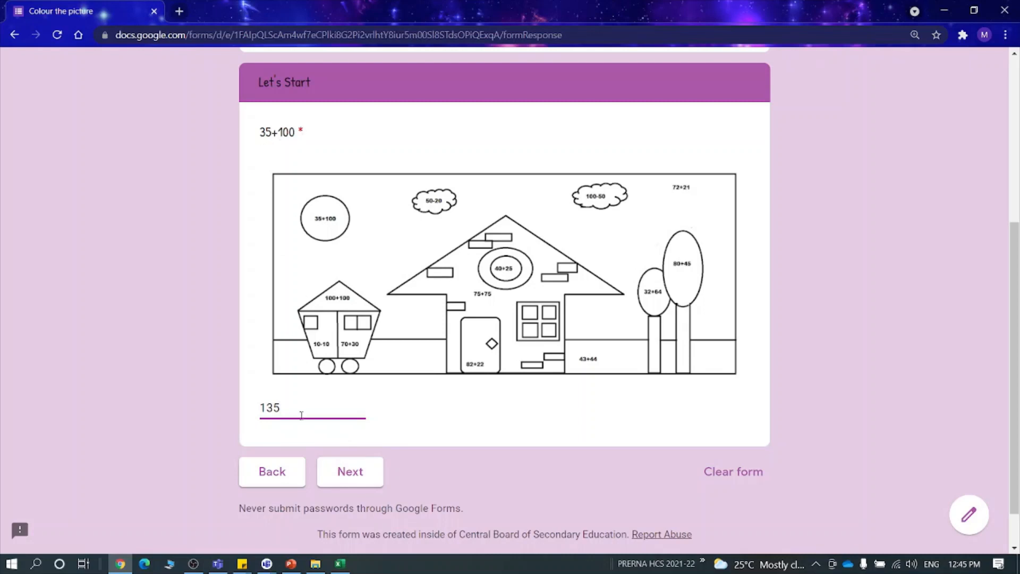
{"action": "left_click", "coordinate": [356, 481]}
- Answer the two cloud questions, entering 30 for 50-20 and 50 for 100-50, and continue after each
{"action": "scroll", "coordinate": [623, 472], "scroll_direction": "down", "scroll_amount": 5}
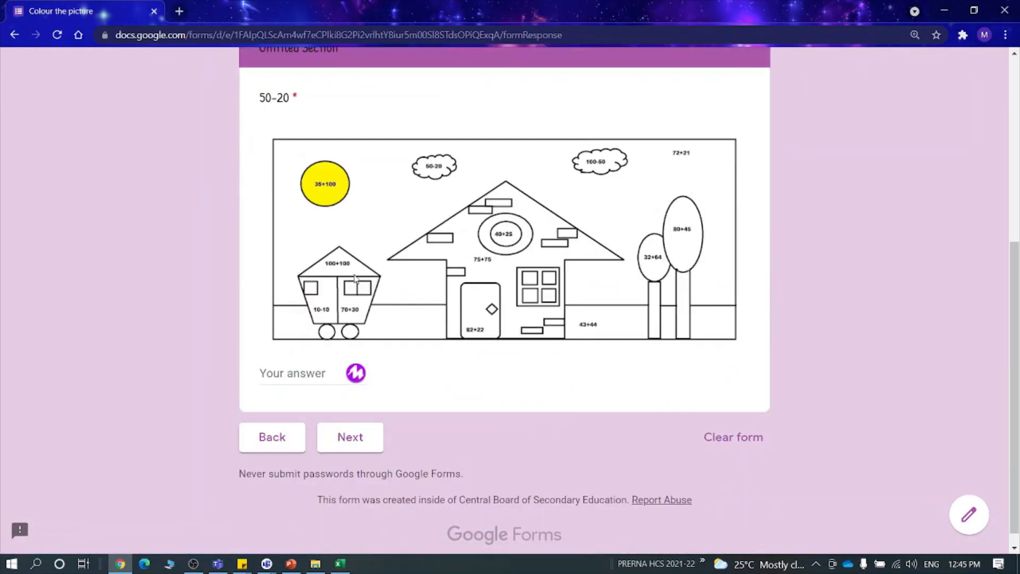
{"action": "left_click", "coordinate": [319, 370]}
{"action": "type", "text": "30"}
{"action": "left_click", "coordinate": [333, 440]}
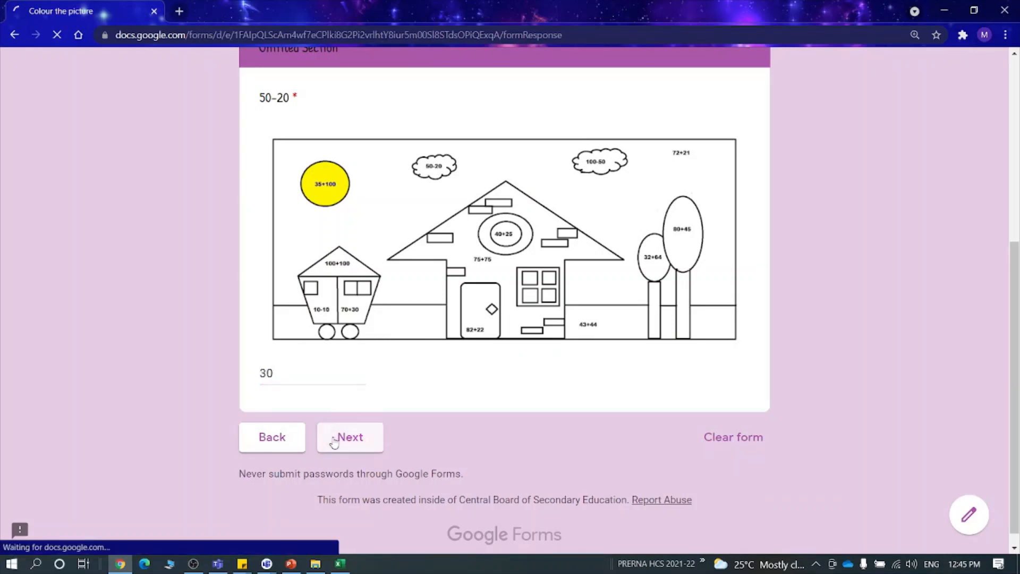
{"action": "scroll", "coordinate": [497, 417], "scroll_direction": "down", "scroll_amount": 5}
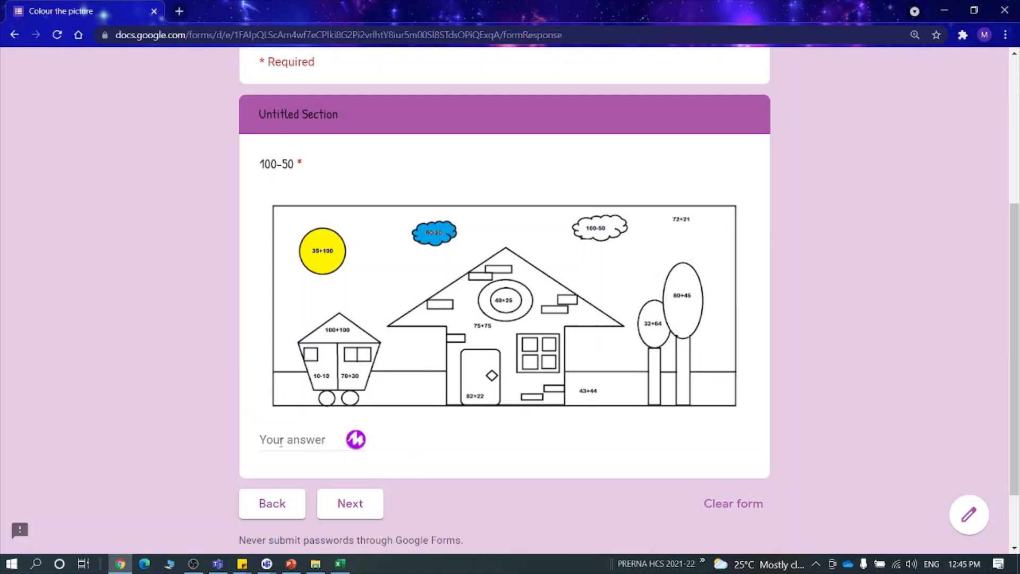
{"action": "left_click", "coordinate": [276, 440]}
{"action": "type", "text": "50"}
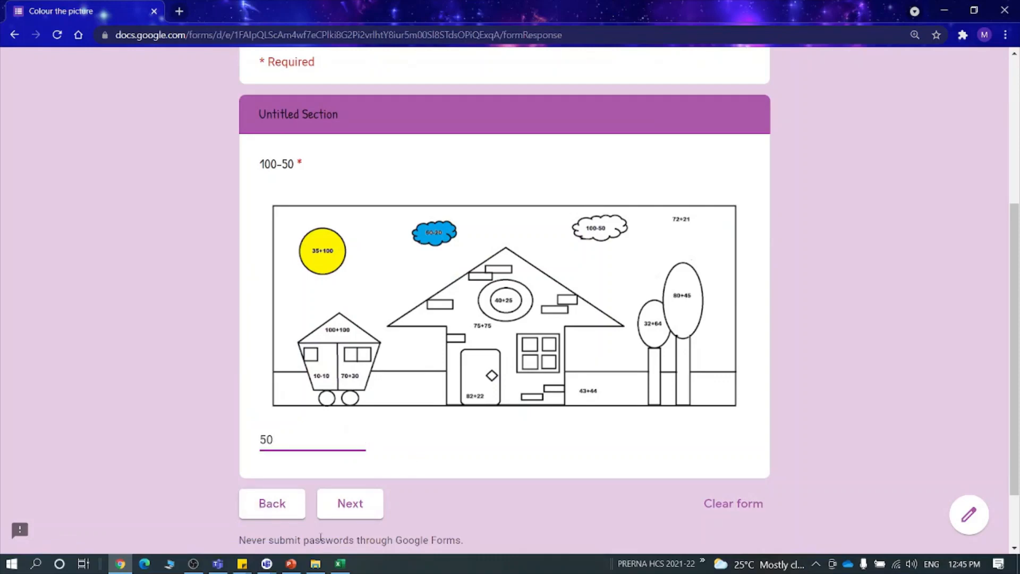
{"action": "left_click", "coordinate": [343, 513]}
- Answer 72+21 with 93 and 100+100 with 200, continuing to the next section after each
{"action": "scroll", "coordinate": [460, 453], "scroll_direction": "down", "scroll_amount": 6}
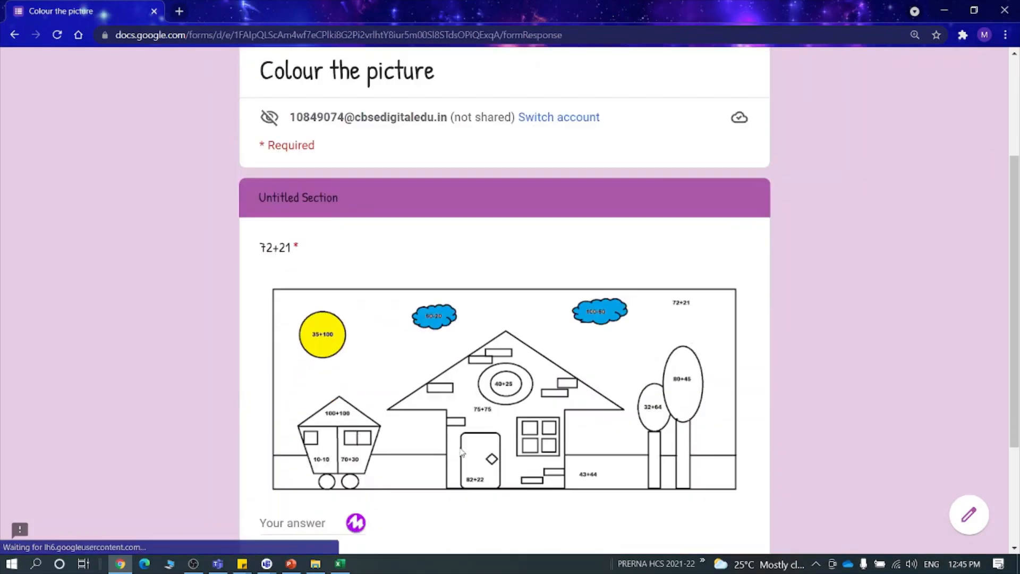
{"action": "left_click", "coordinate": [310, 372]}
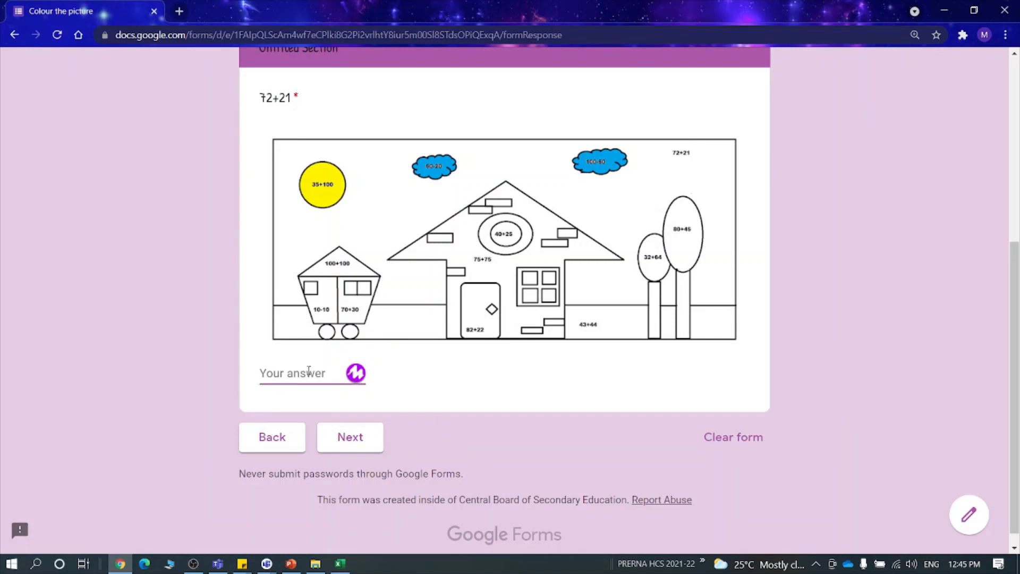
{"action": "type", "text": "93"}
{"action": "left_click", "coordinate": [346, 446]}
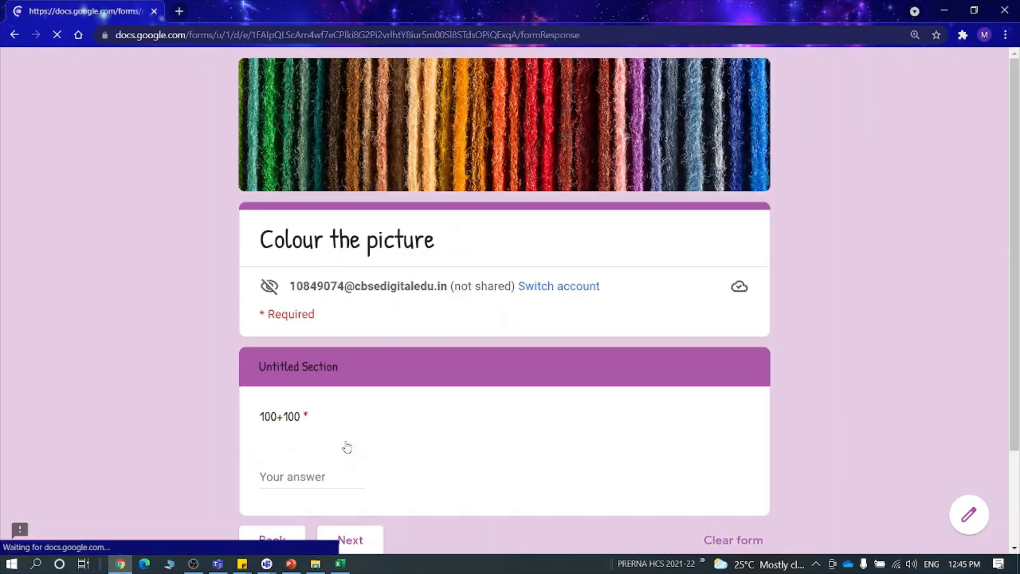
{"action": "scroll", "coordinate": [357, 403], "scroll_direction": "down", "scroll_amount": 4}
{"action": "scroll", "coordinate": [357, 403], "scroll_direction": "down", "scroll_amount": 3}
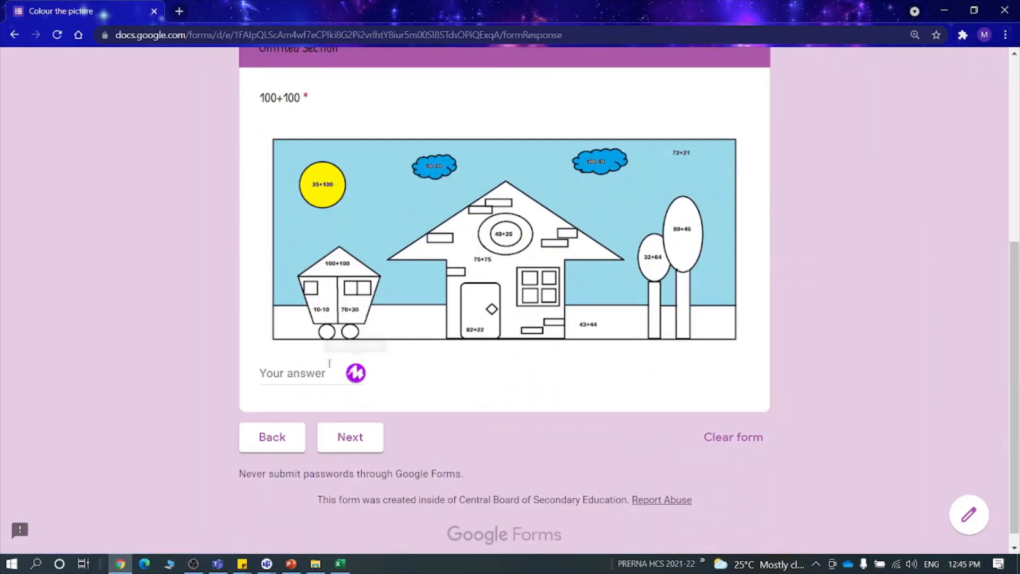
{"action": "left_click", "coordinate": [299, 377]}
{"action": "type", "text": "200"}
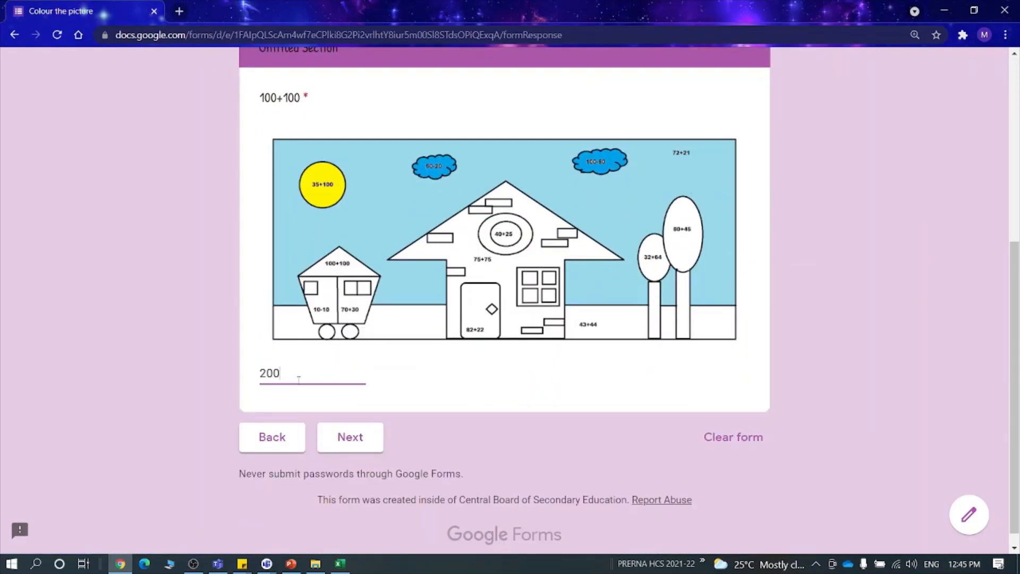
{"action": "left_click", "coordinate": [348, 437]}
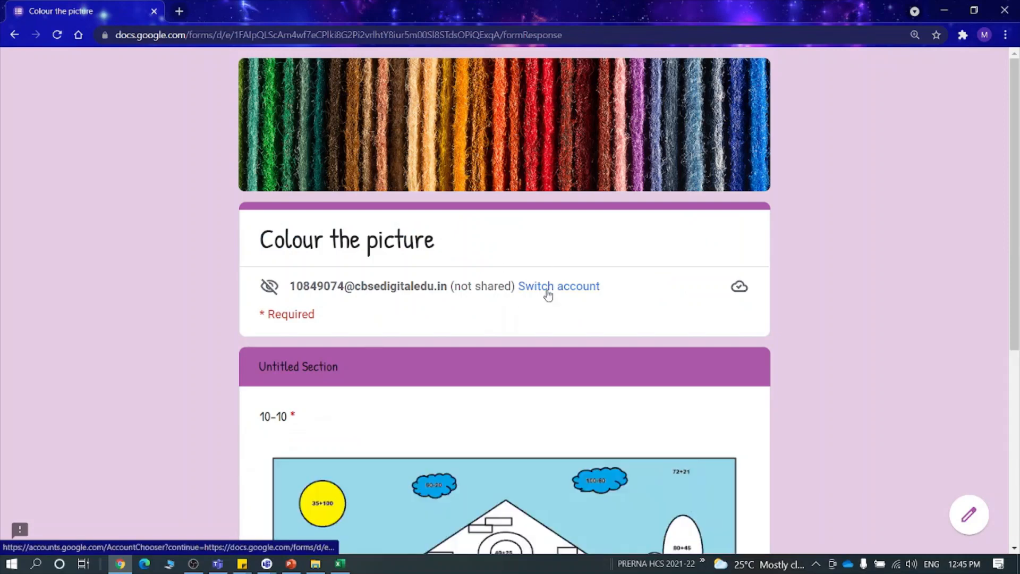
- Answer the cart body questions, entering 0 for 10-10 and 100 for 70+30, and continue after each
{"action": "scroll", "coordinate": [390, 412], "scroll_direction": "down", "scroll_amount": 5}
{"action": "left_click", "coordinate": [296, 360]}
{"action": "type", "text": "0"}
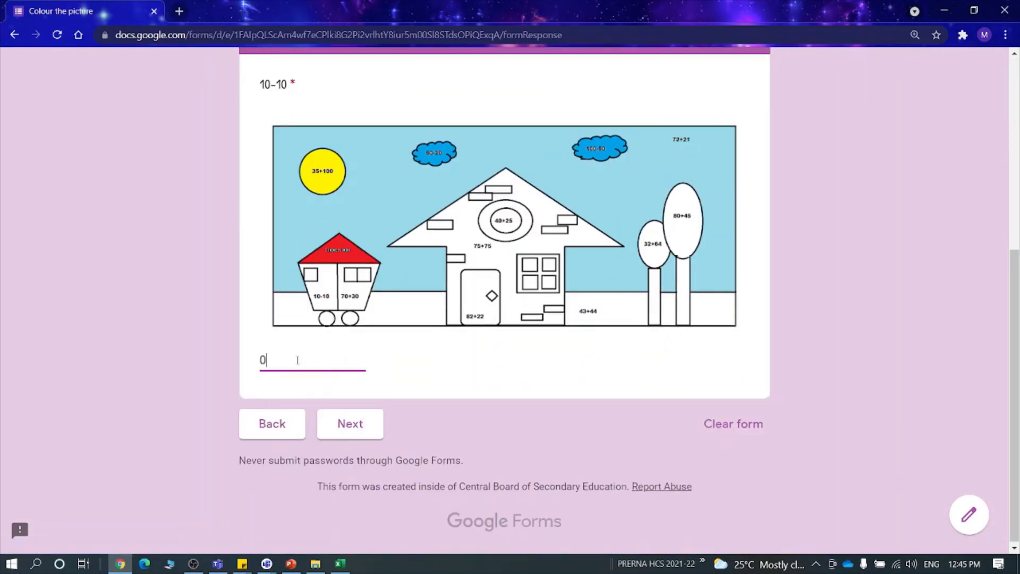
{"action": "left_click", "coordinate": [374, 433]}
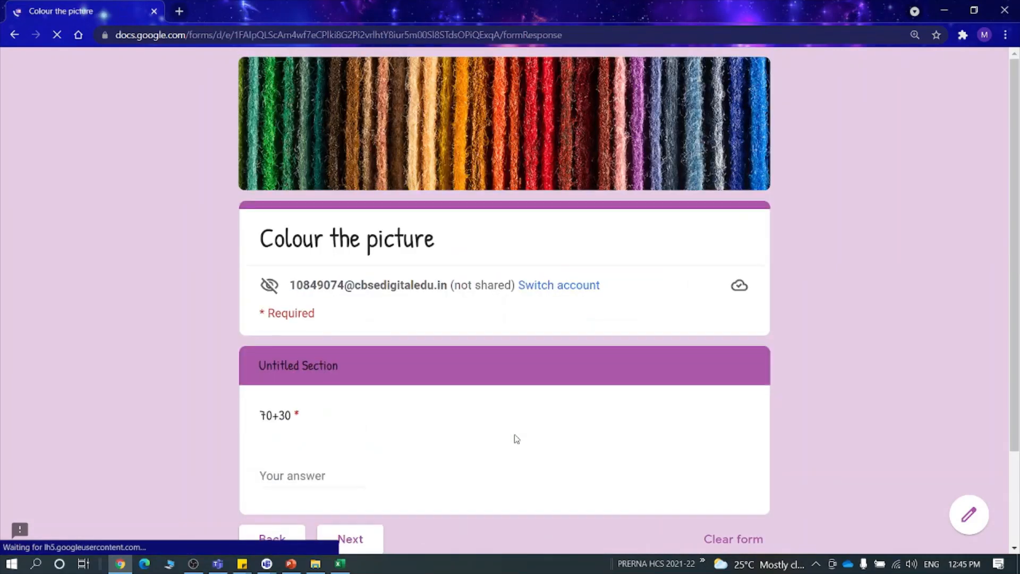
{"action": "scroll", "coordinate": [515, 438], "scroll_direction": "down", "scroll_amount": 5}
{"action": "left_click", "coordinate": [289, 430]}
{"action": "type", "text": "100"}
{"action": "left_click", "coordinate": [336, 502]}
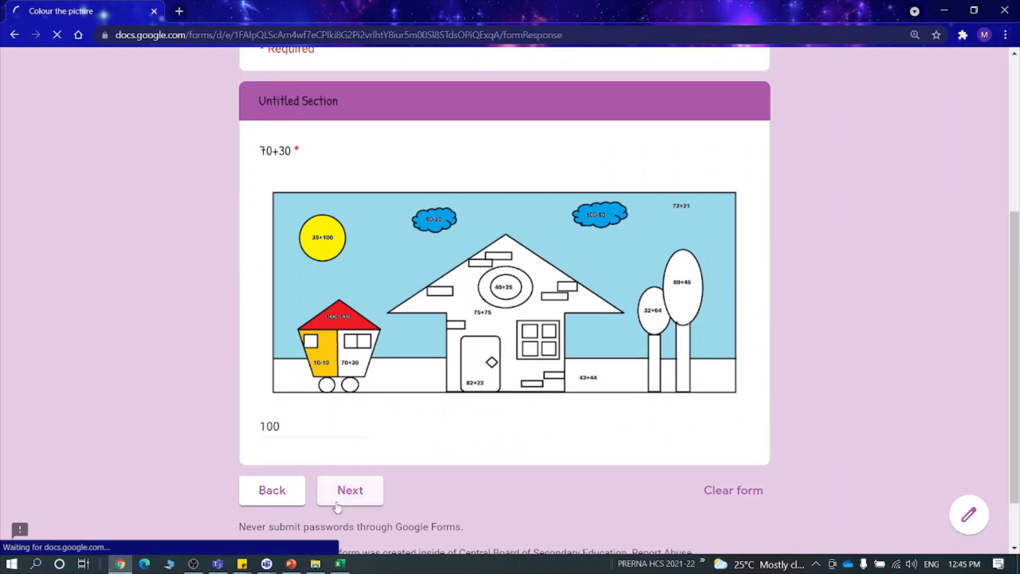
- Answer the two tree questions, entering 96 for 32+64 and 125 for 80+45, and continue after each
{"action": "scroll", "coordinate": [447, 400], "scroll_direction": "down", "scroll_amount": 3}
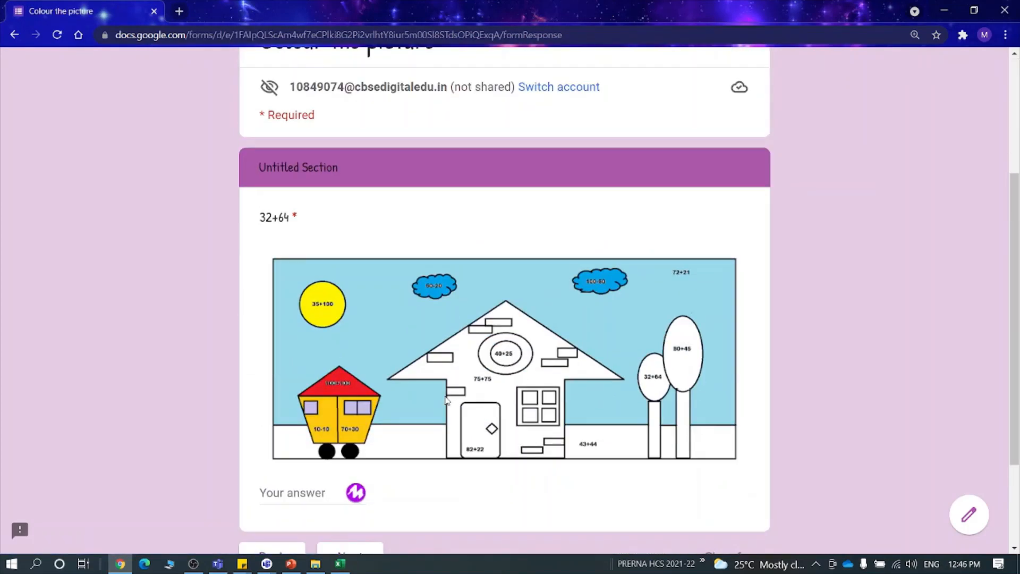
{"action": "scroll", "coordinate": [445, 399], "scroll_direction": "down", "scroll_amount": 1}
{"action": "left_click", "coordinate": [290, 418]}
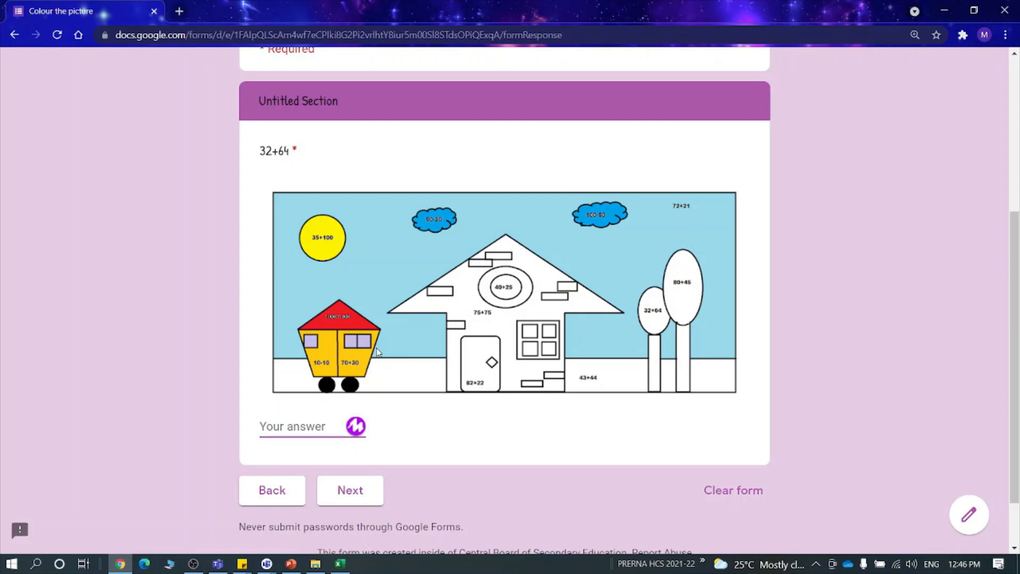
{"action": "type", "text": "96"}
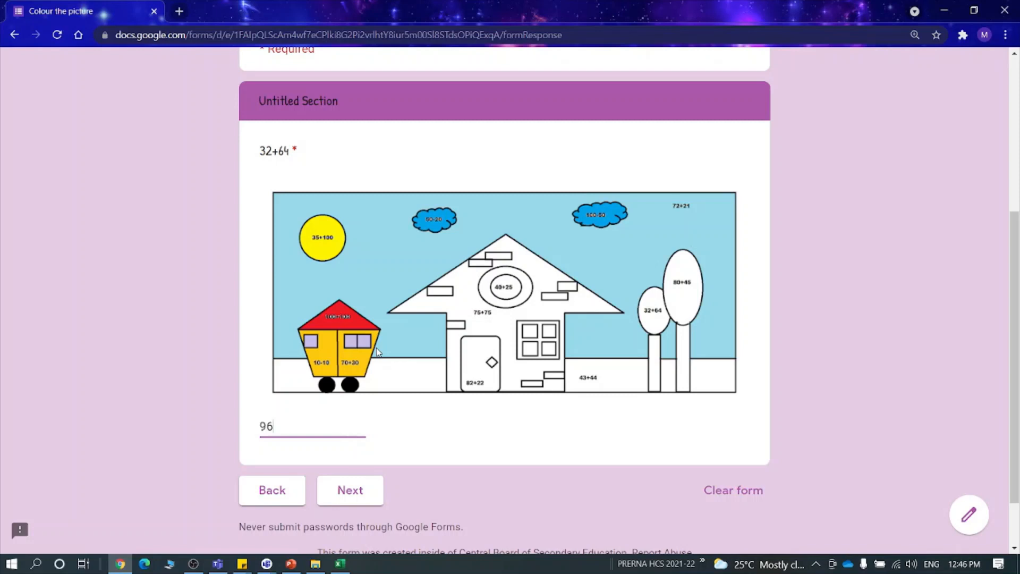
{"action": "left_click", "coordinate": [356, 490]}
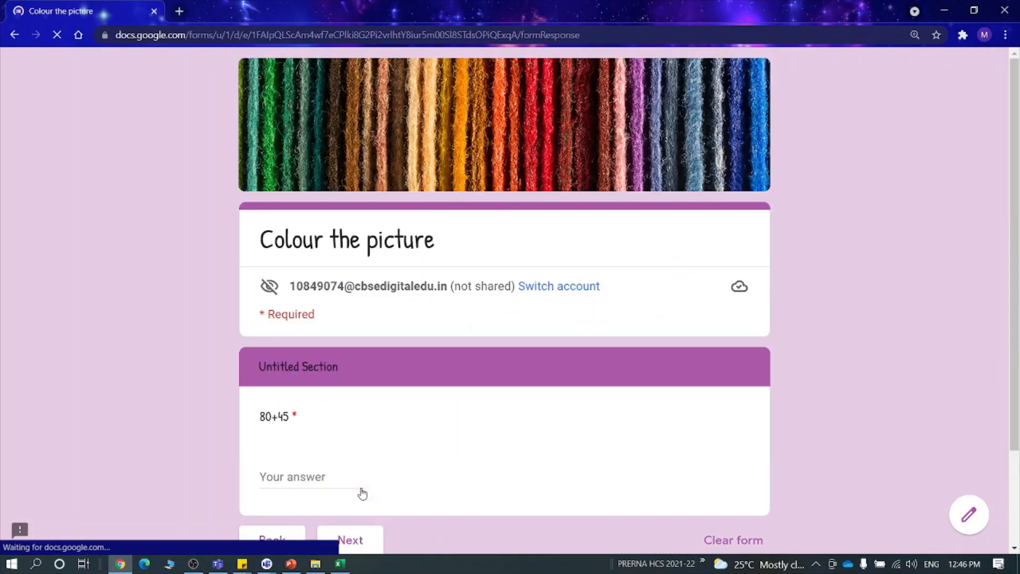
{"action": "scroll", "coordinate": [423, 456], "scroll_direction": "down", "scroll_amount": 6}
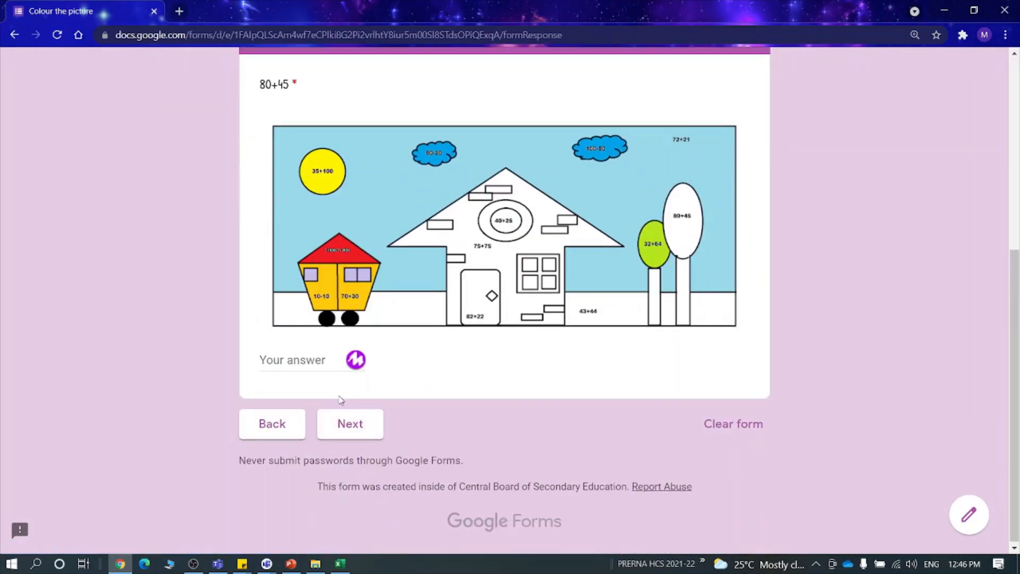
{"action": "left_click", "coordinate": [306, 360]}
{"action": "type", "text": "125"}
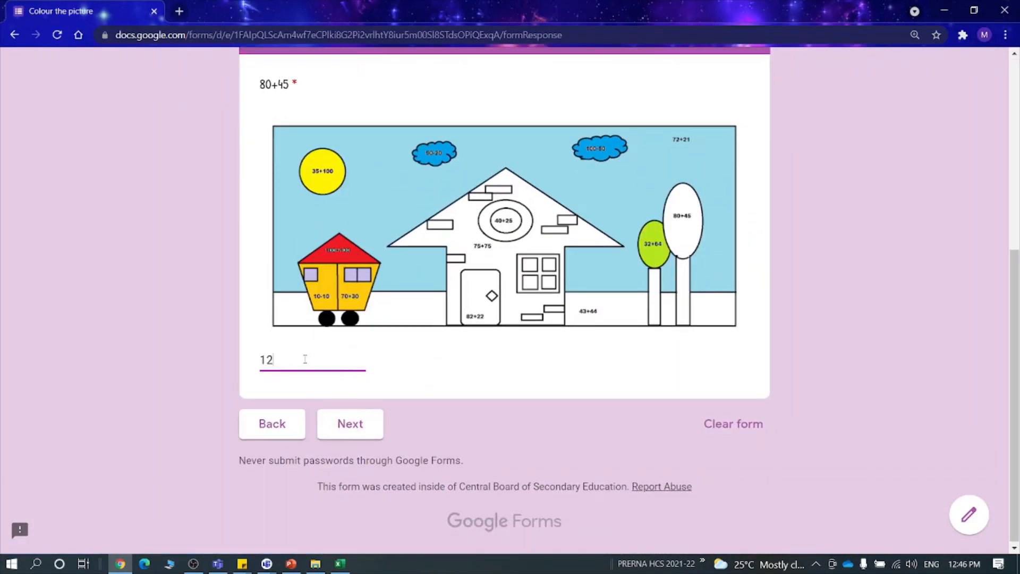
{"action": "left_click", "coordinate": [341, 425]}
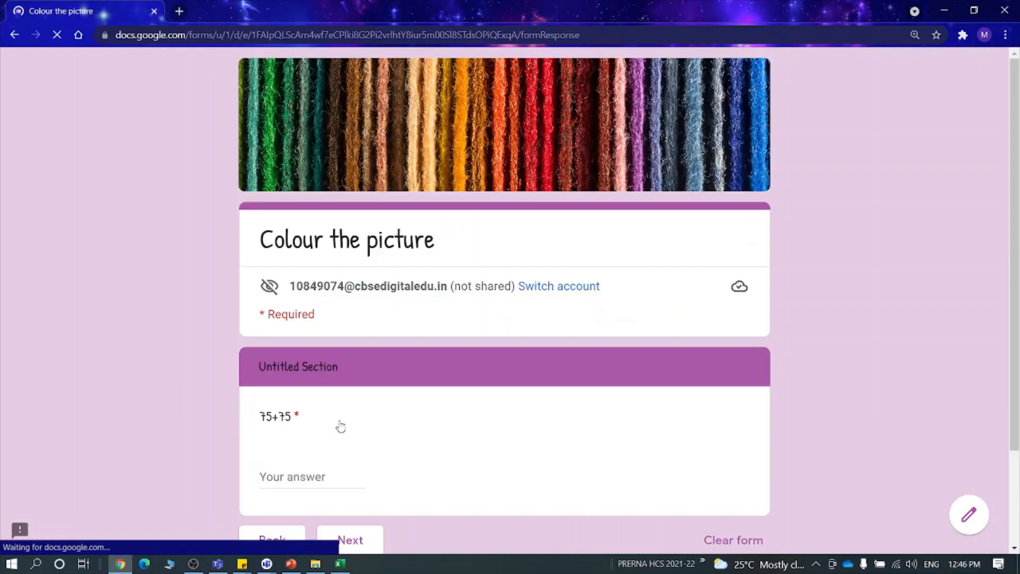
- Answer 75+75 with 150 and 40+25 with 65, moving on to the next section after each
{"action": "scroll", "coordinate": [481, 361], "scroll_direction": "down", "scroll_amount": 5}
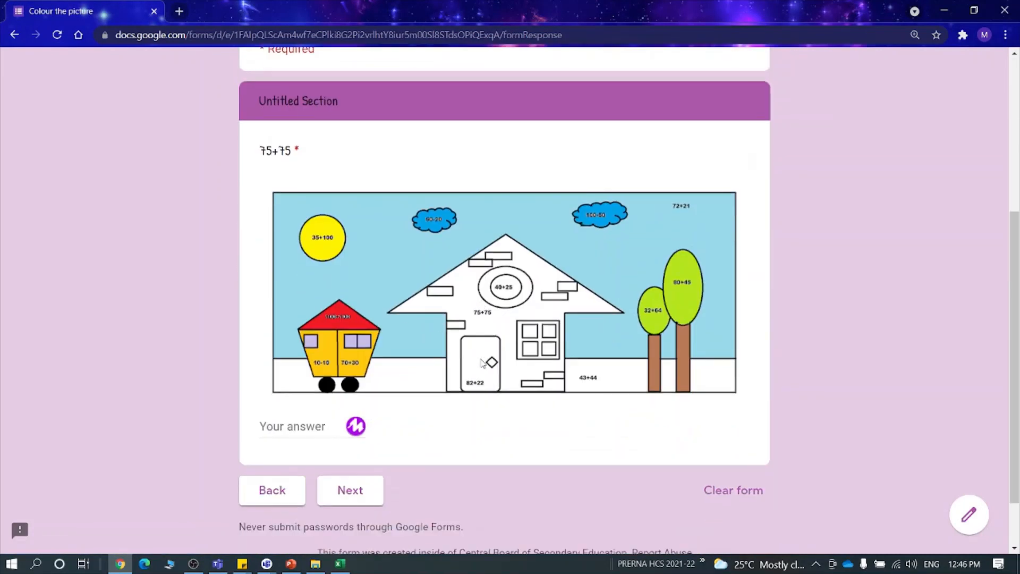
{"action": "left_click", "coordinate": [296, 427]}
{"action": "type", "text": "150"}
{"action": "left_click", "coordinate": [354, 497]}
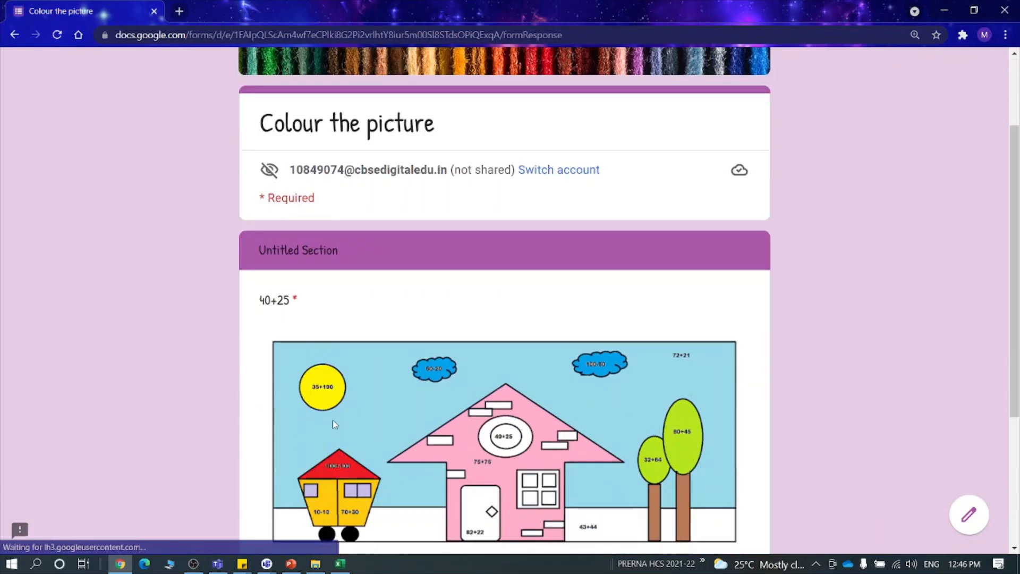
{"action": "scroll", "coordinate": [333, 424], "scroll_direction": "down", "scroll_amount": 3}
{"action": "left_click", "coordinate": [325, 427]}
{"action": "type", "text": "65"}
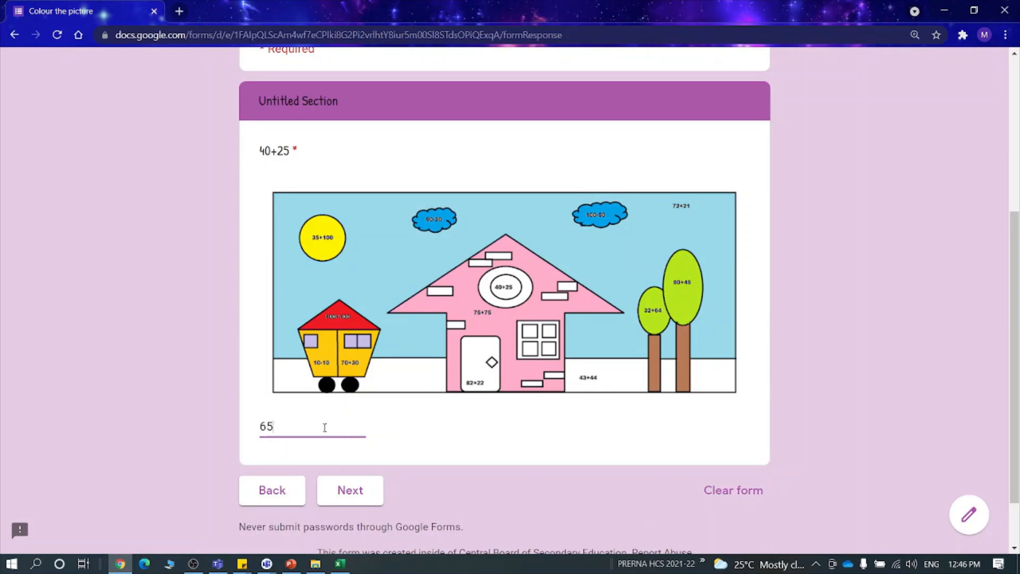
{"action": "left_click", "coordinate": [348, 494]}
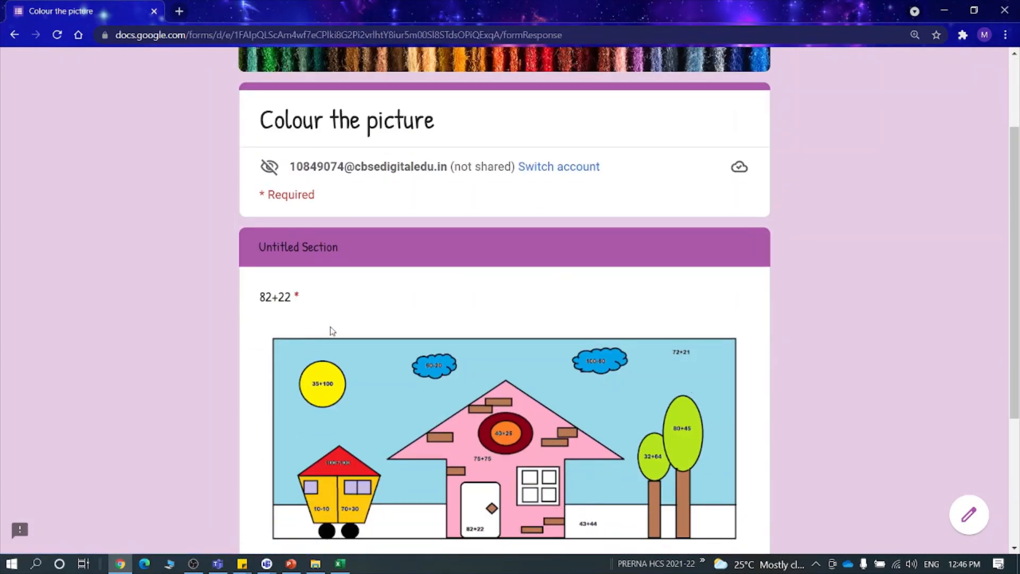
- Answer the door question 82+22 with 104 and the ground question 43+44 with 87, continuing to the final section
{"action": "scroll", "coordinate": [332, 330], "scroll_direction": "down", "scroll_amount": 4}
{"action": "left_click", "coordinate": [299, 376]}
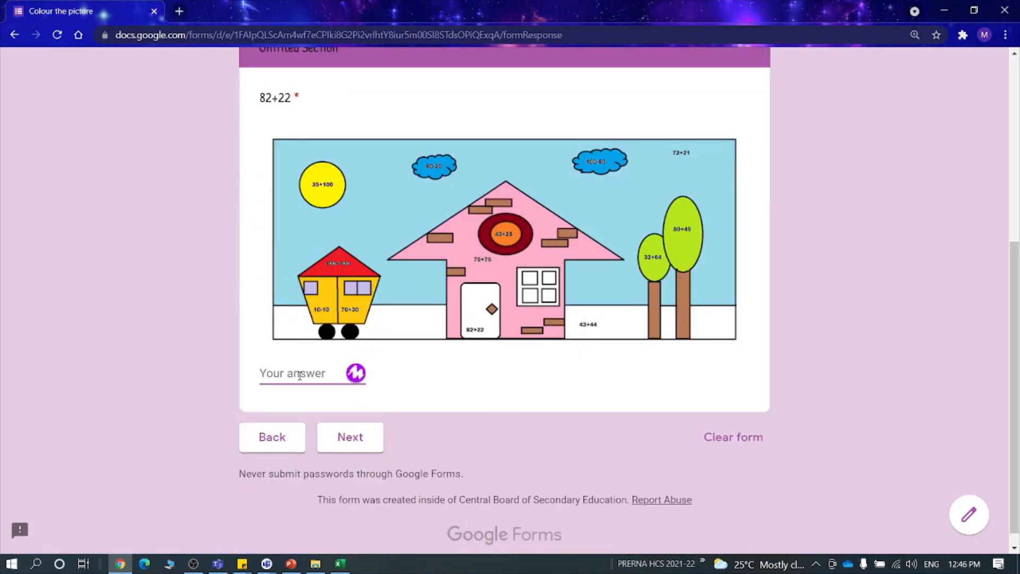
{"action": "type", "text": "104"}
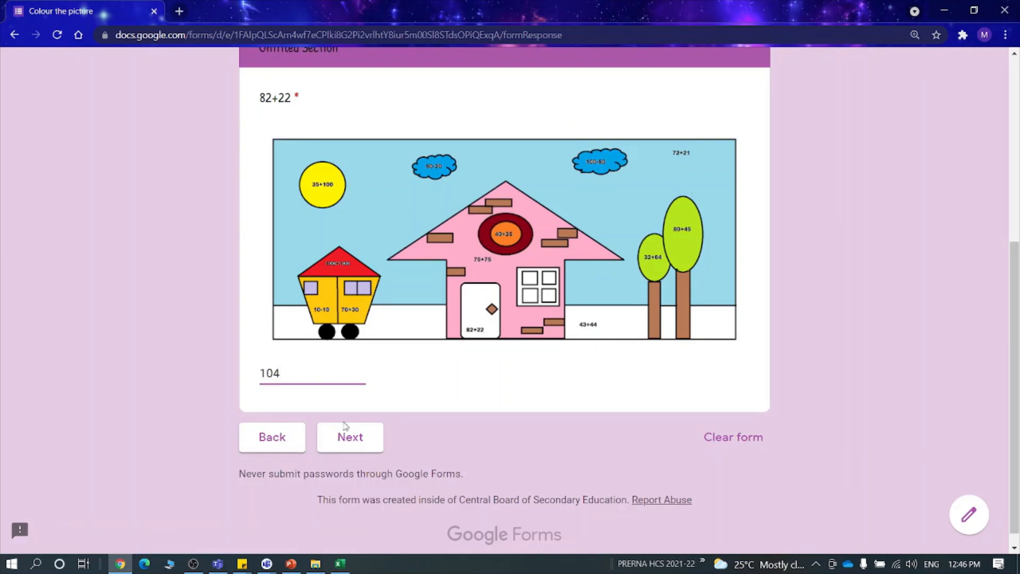
{"action": "left_click", "coordinate": [359, 444]}
{"action": "scroll", "coordinate": [572, 367], "scroll_direction": "down", "scroll_amount": 6}
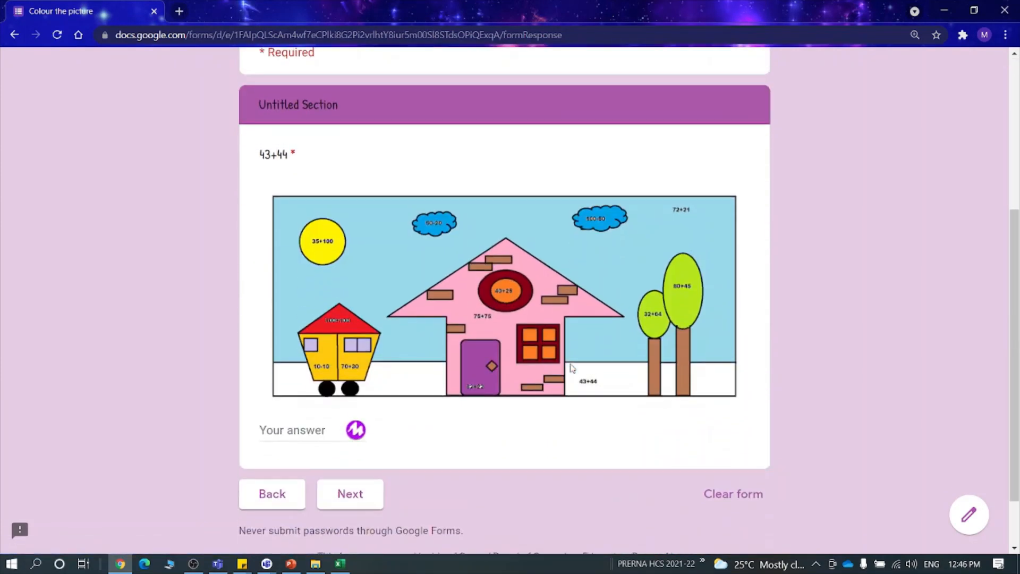
{"action": "left_click", "coordinate": [292, 352]}
{"action": "type", "text": "87"}
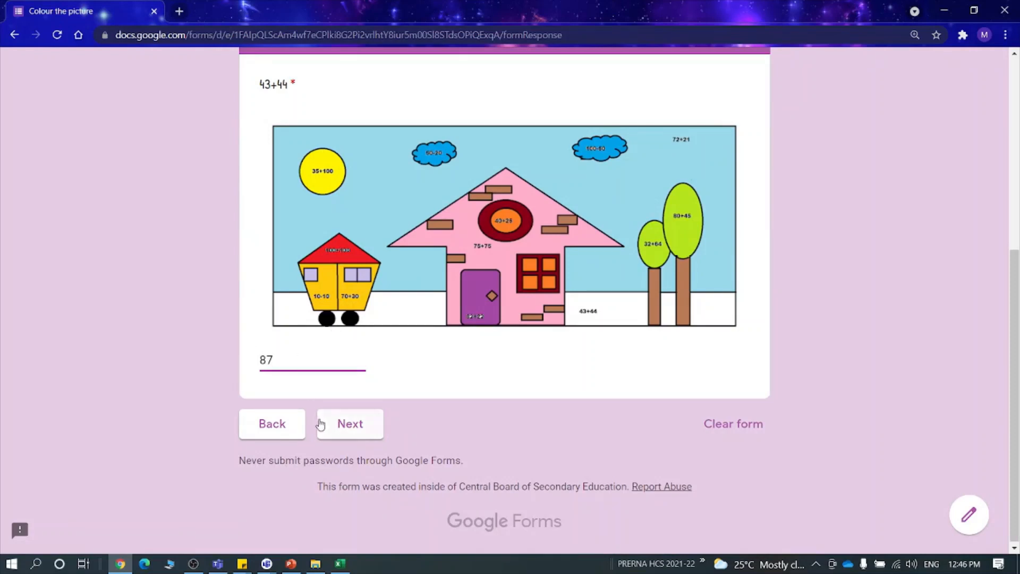
{"action": "left_click", "coordinate": [336, 434]}
- Submit the completed Colour the picture form and open its score page to review the recorded answers
{"action": "scroll", "coordinate": [440, 402], "scroll_direction": "down", "scroll_amount": 2}
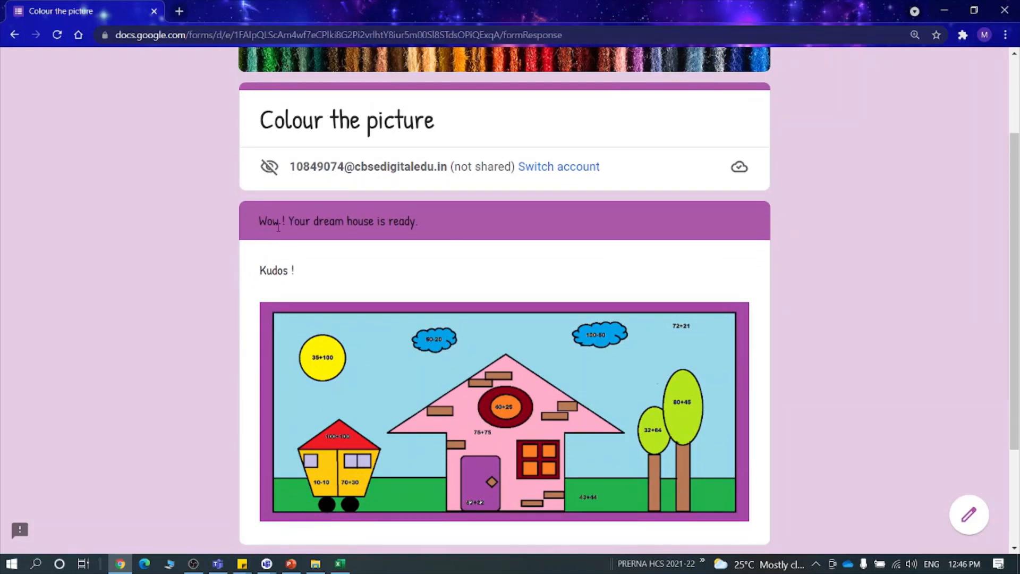
{"action": "scroll", "coordinate": [489, 331], "scroll_direction": "down", "scroll_amount": 3}
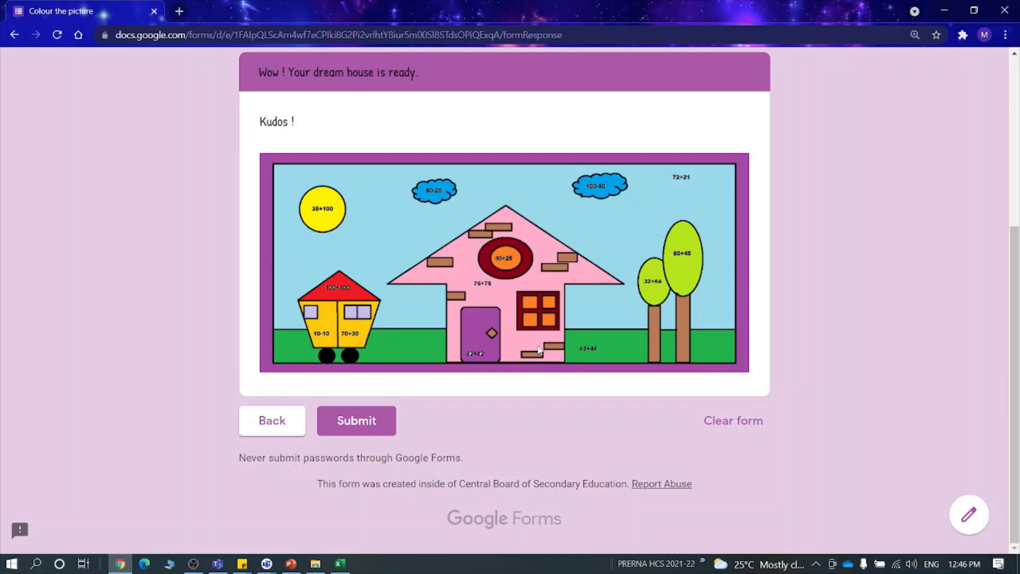
{"action": "left_click", "coordinate": [354, 417]}
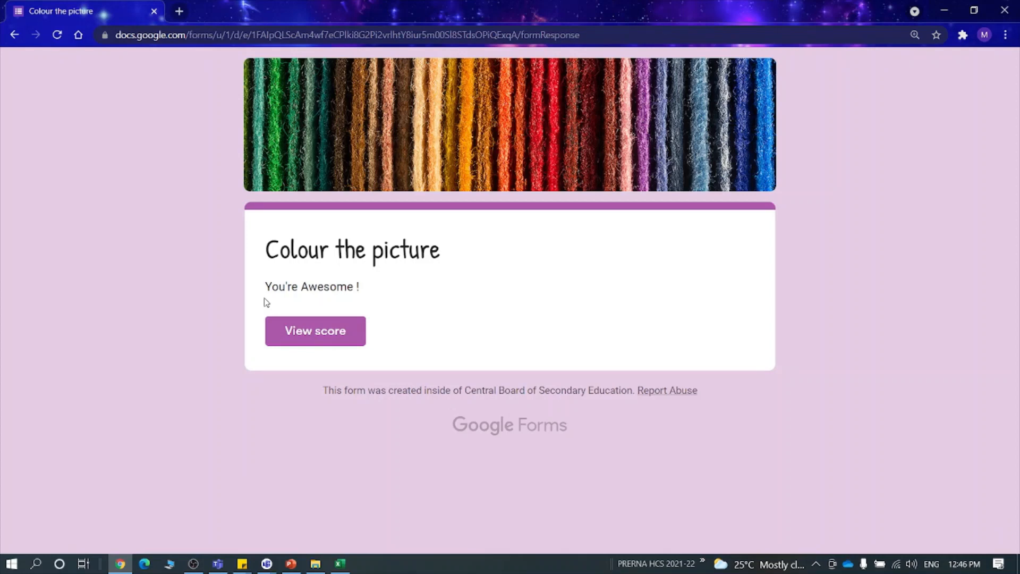
{"action": "left_click", "coordinate": [308, 335]}
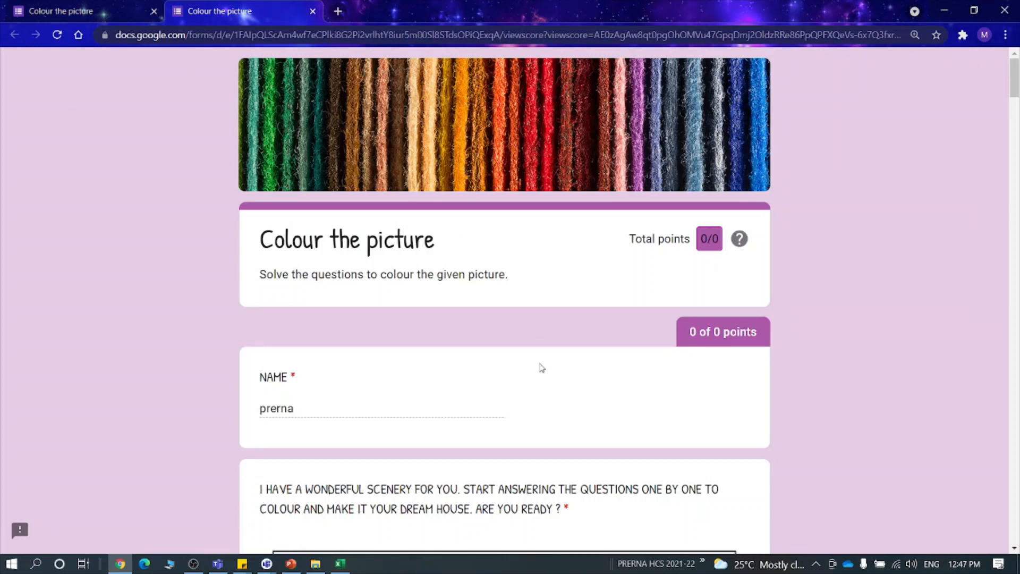
{"action": "scroll", "coordinate": [490, 289], "scroll_direction": "down", "scroll_amount": 7}
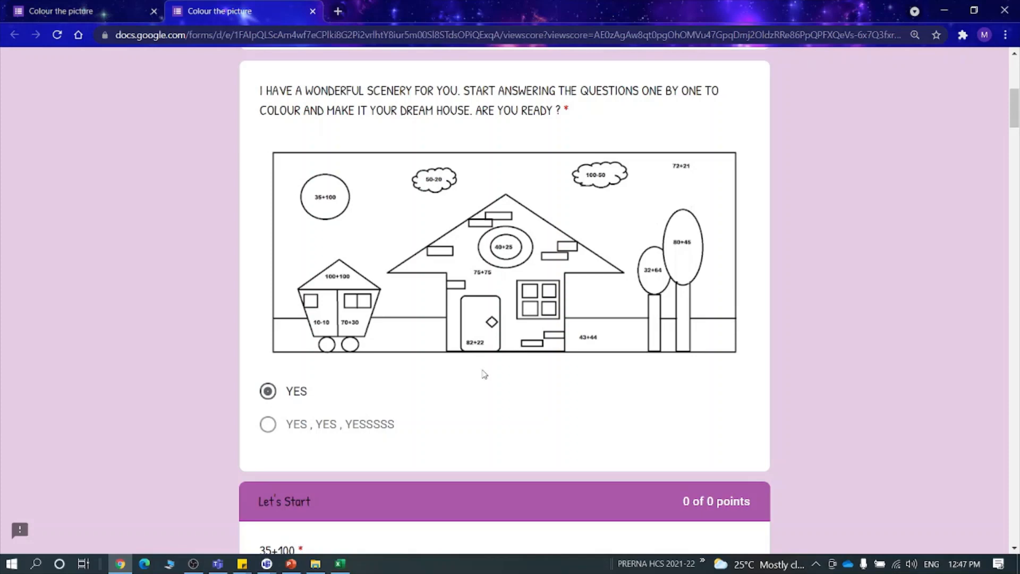
- Switch to Paint and shrink the blank canvas slightly to about 1717 × 795 px
{"action": "left_click", "coordinate": [944, 10]}
{"action": "left_click", "coordinate": [944, 10]}
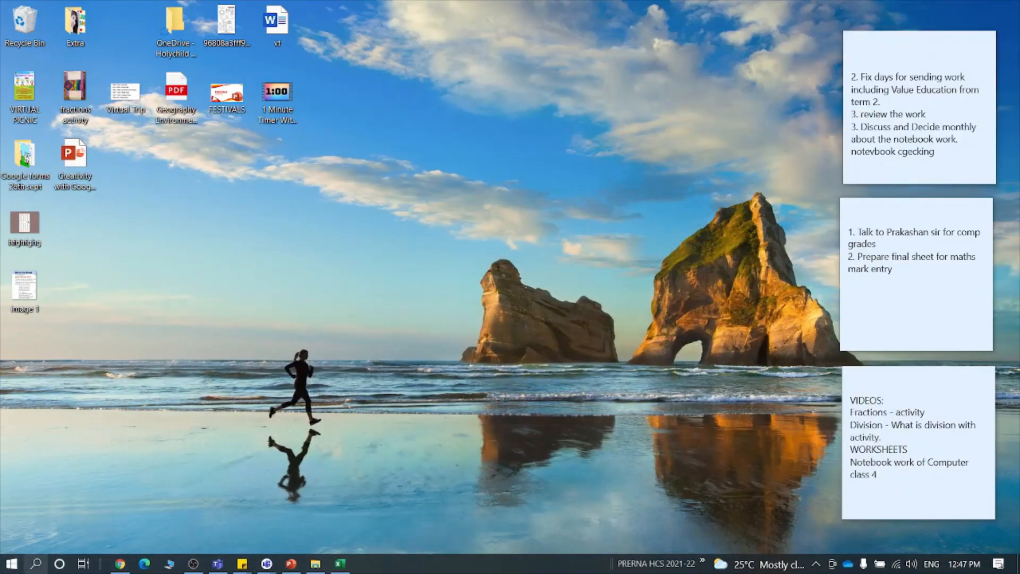
{"action": "left_click", "coordinate": [36, 563]}
{"action": "type", "text": "paint"}
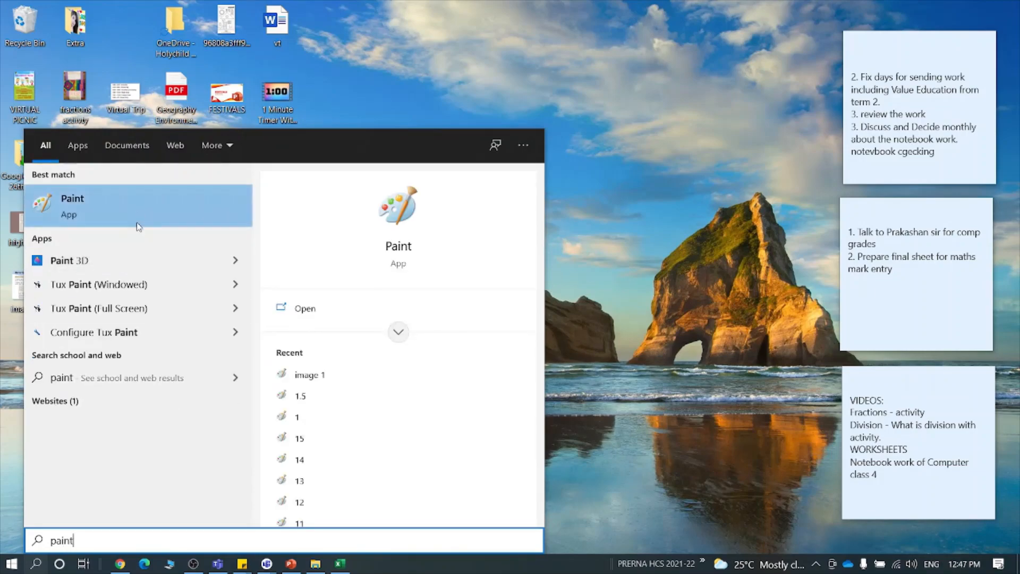
{"action": "left_click", "coordinate": [138, 227]}
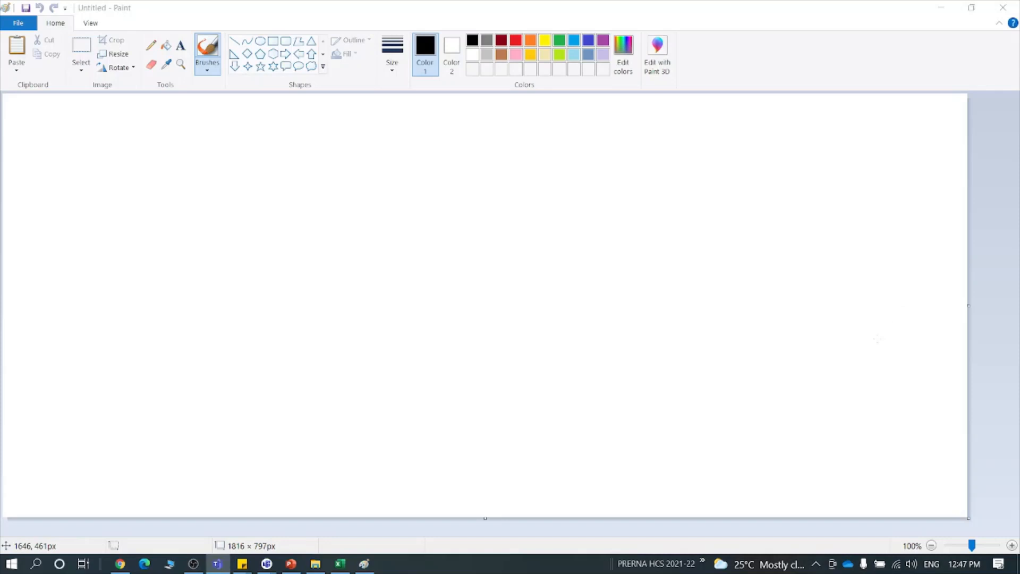
{"action": "mouse_move", "coordinate": [968, 517]}
{"action": "left_mouse_down"}
{"action": "mouse_move", "coordinate": [774, 361]}
{"action": "mouse_move", "coordinate": [914, 515]}
{"action": "left_mouse_up"}
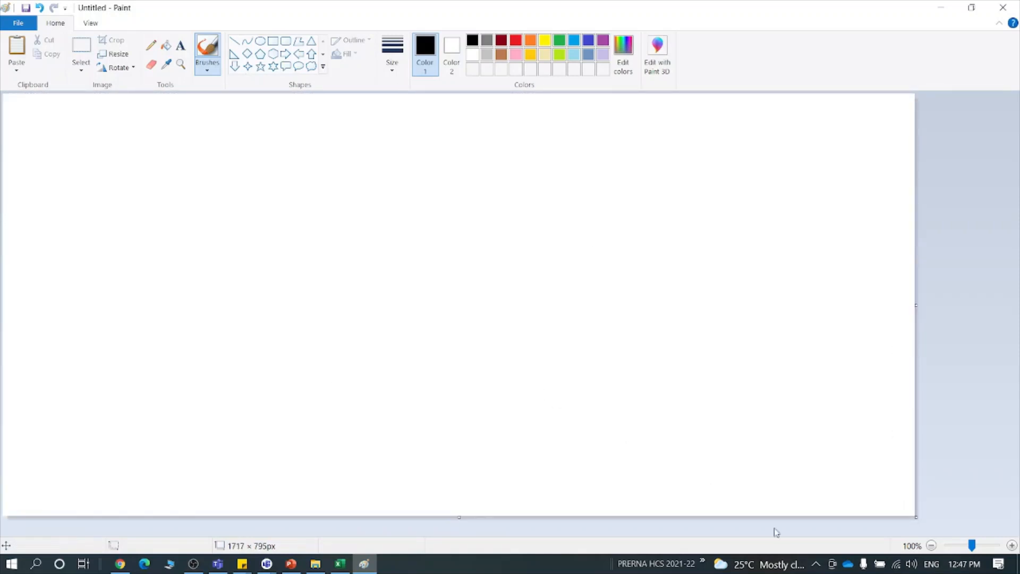
{"action": "left_click", "coordinate": [1012, 546]}
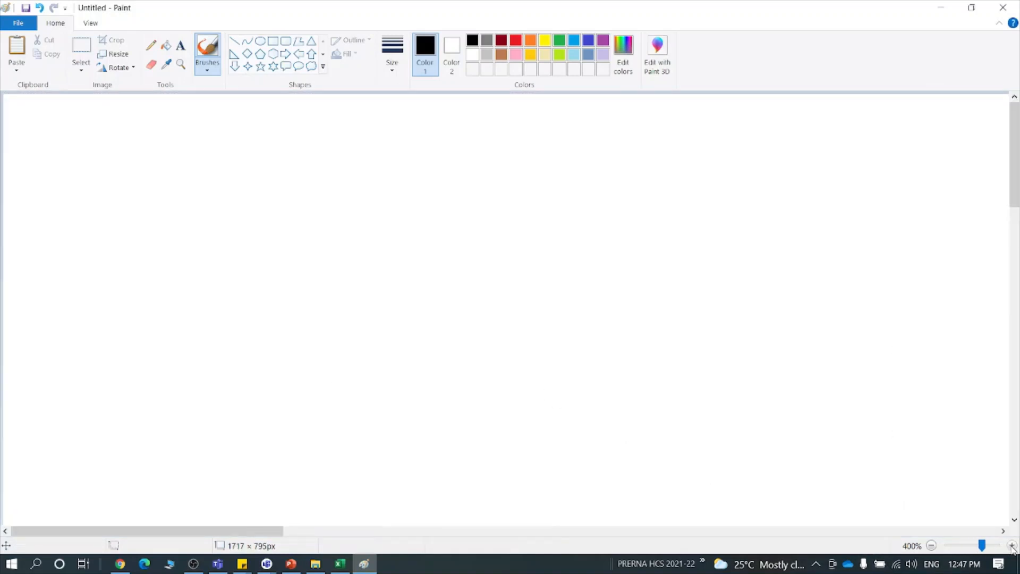
{"action": "left_click", "coordinate": [936, 546]}
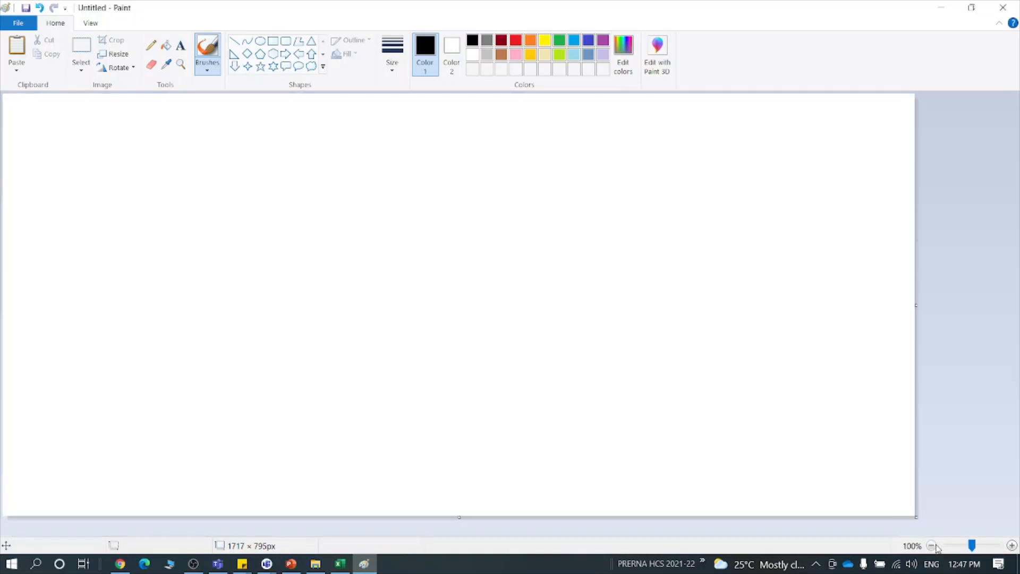
{"action": "left_click", "coordinate": [936, 547]}
{"action": "left_click", "coordinate": [936, 547]}
{"action": "left_click", "coordinate": [936, 547]}
{"action": "left_click", "coordinate": [1012, 547]}
{"action": "left_click", "coordinate": [1013, 547]}
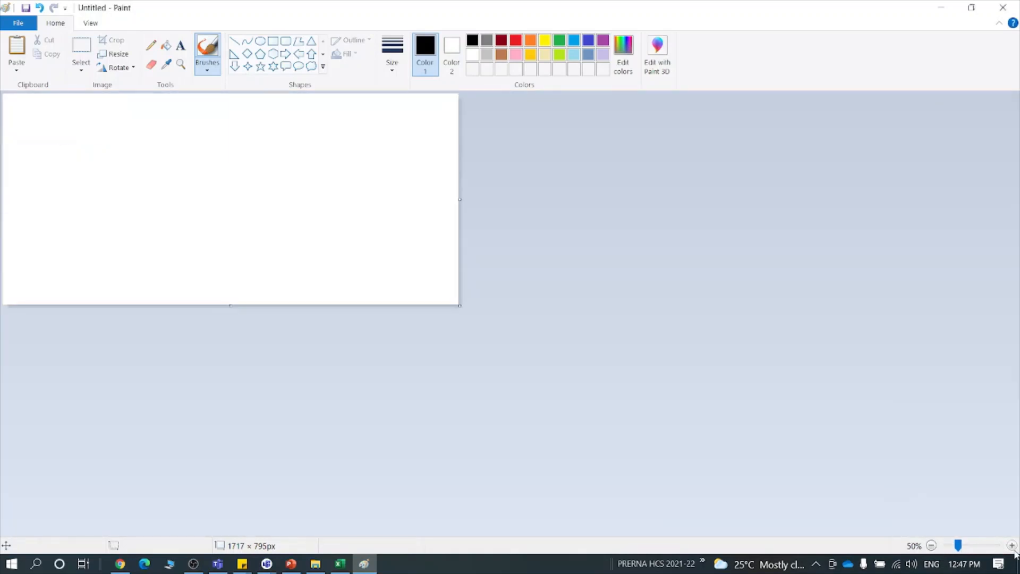
{"action": "left_click", "coordinate": [1012, 547]}
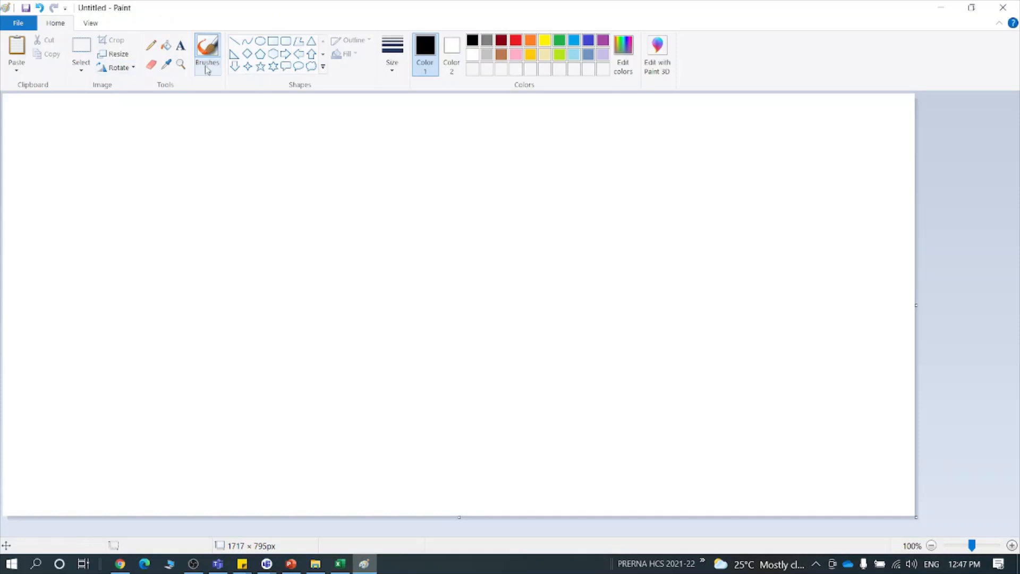
- Draw a large black rectangular frame just inside the edges of the canvas
{"action": "left_click", "coordinate": [273, 42]}
{"action": "mouse_move", "coordinate": [29, 120]}
{"action": "left_mouse_down"}
{"action": "mouse_move", "coordinate": [791, 457]}
{"action": "mouse_move", "coordinate": [885, 482]}
{"action": "mouse_move", "coordinate": [888, 492]}
{"action": "left_mouse_up"}
{"action": "left_click", "coordinate": [951, 391]}
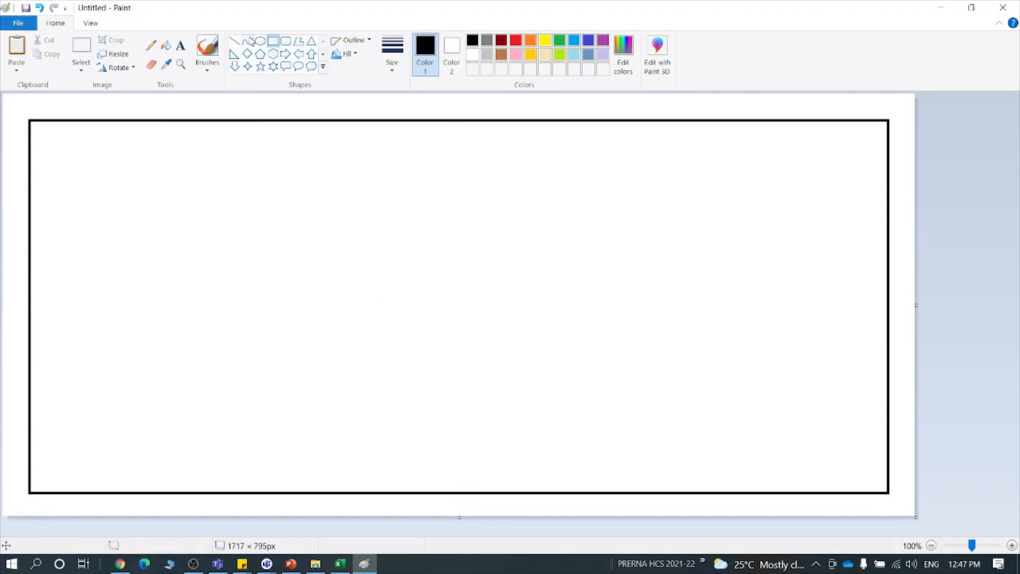
- Paint a thick black wavy waterline with the brush across the lower part of the frame, from one side to the other
{"action": "left_click", "coordinate": [208, 51]}
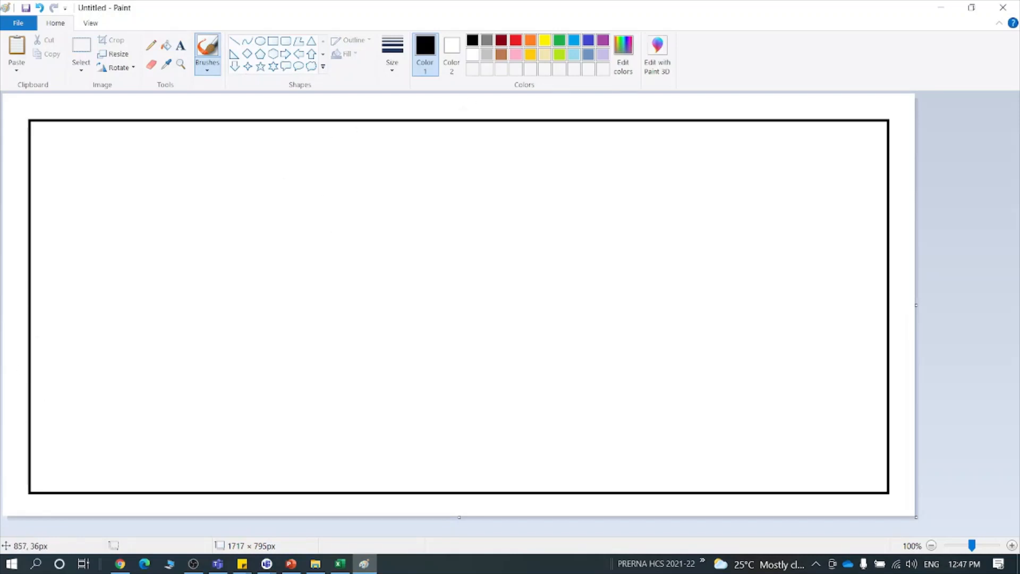
{"action": "left_click", "coordinate": [391, 67]}
{"action": "left_click", "coordinate": [399, 133]}
{"action": "mouse_move", "coordinate": [27, 395]}
{"action": "left_mouse_down"}
{"action": "mouse_move", "coordinate": [676, 408]}
{"action": "mouse_move", "coordinate": [866, 372]}
{"action": "mouse_move", "coordinate": [890, 377]}
{"action": "left_mouse_up"}
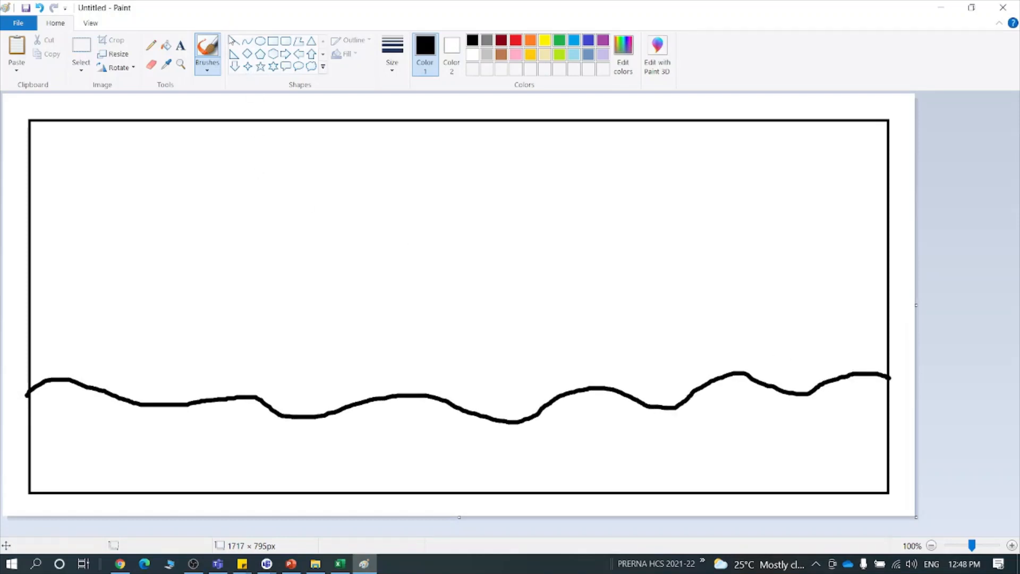
- Draw the boat's hull above the waves with two inward-slanting side lines and a straight line joining their upper ends
{"action": "left_click", "coordinate": [233, 41]}
{"action": "left_click_drag", "start_coordinate": [271, 315], "coordinate": [314, 418]}
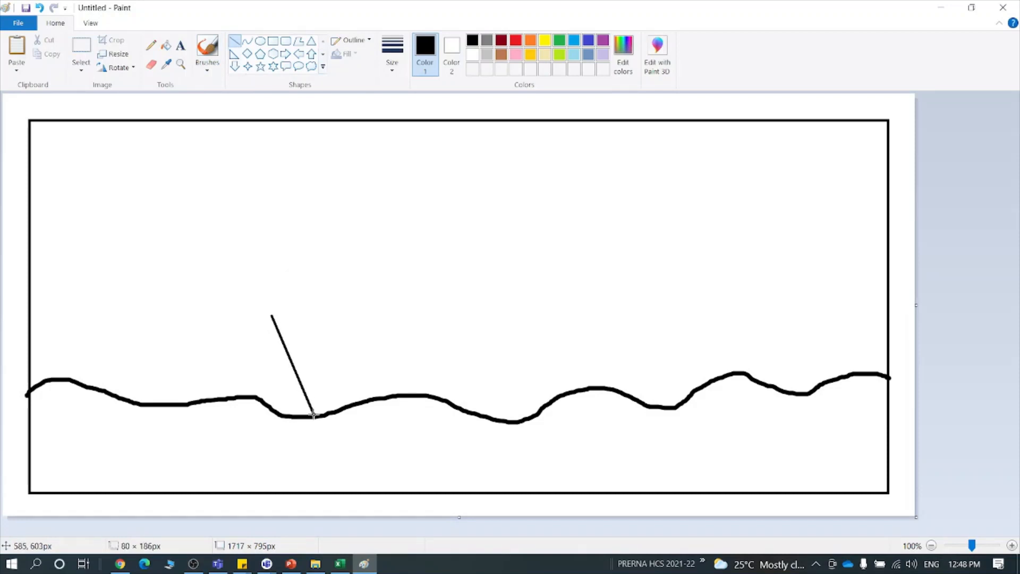
{"action": "left_click_drag", "start_coordinate": [615, 301], "coordinate": [595, 388]}
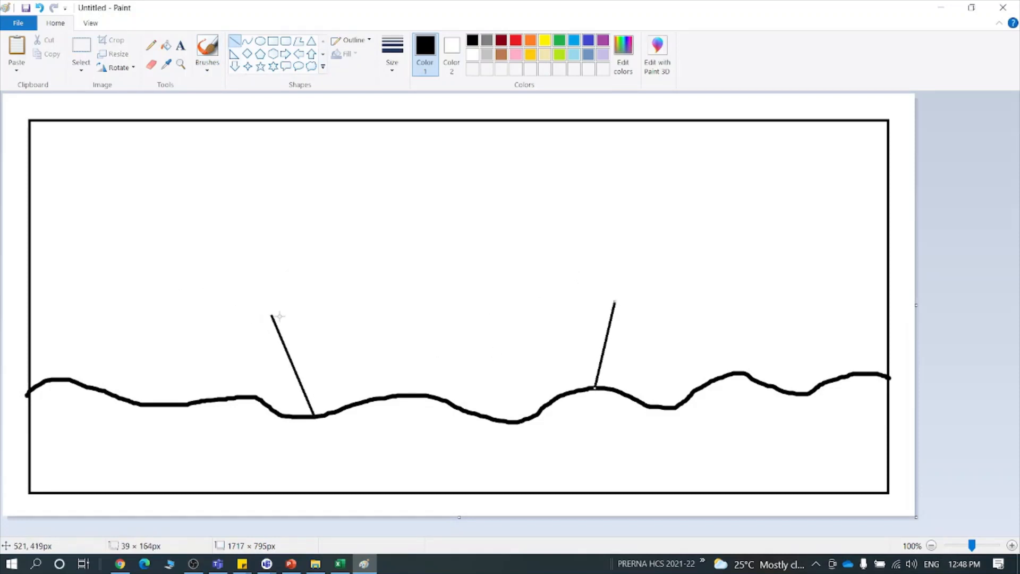
{"action": "left_click_drag", "start_coordinate": [271, 315], "coordinate": [615, 303]}
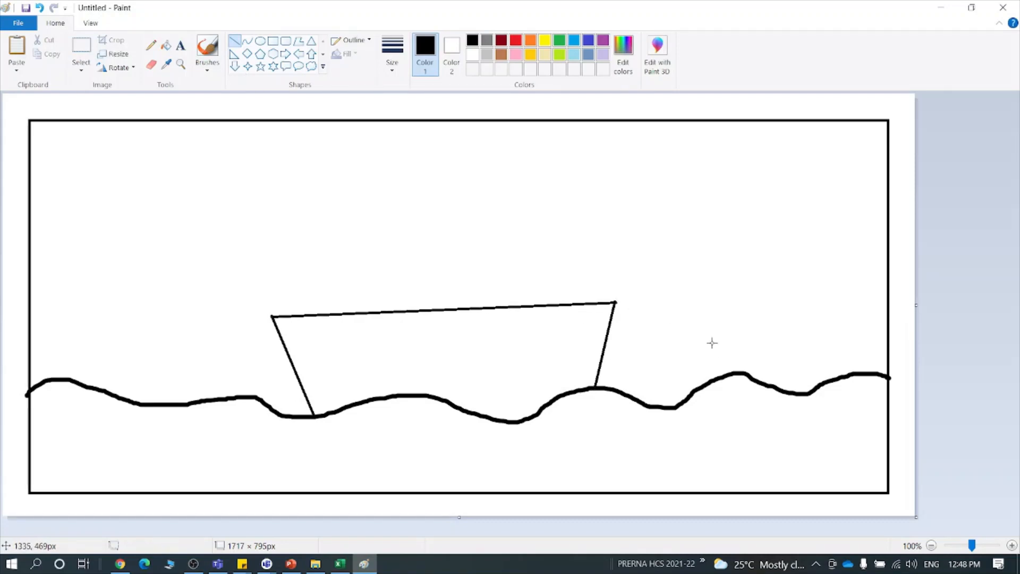
- Add two stacked cabin rectangles on the hull, the lower about 388 × 85 px, redrawing the upper one narrower so it sits on the lower
{"action": "left_click", "coordinate": [274, 42]}
{"action": "mouse_move", "coordinate": [352, 260]}
{"action": "left_mouse_down"}
{"action": "mouse_move", "coordinate": [439, 296]}
{"action": "mouse_move", "coordinate": [563, 298]}
{"action": "mouse_move", "coordinate": [558, 314]}
{"action": "mouse_move", "coordinate": [558, 305]}
{"action": "left_mouse_up"}
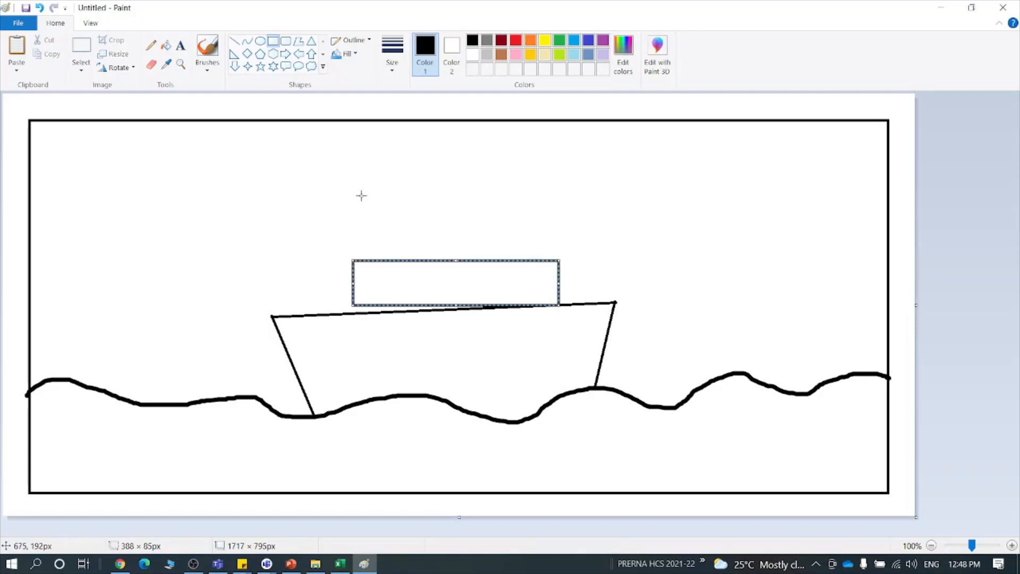
{"action": "left_click_drag", "start_coordinate": [390, 215], "coordinate": [541, 258]}
{"action": "left_click", "coordinate": [744, 273]}
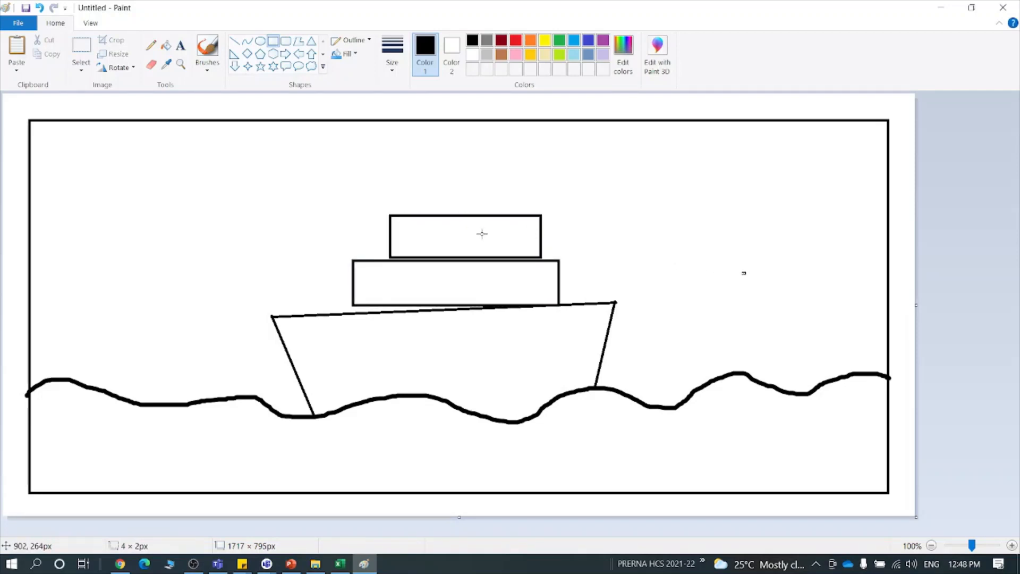
{"action": "key", "text": "ctrl+z"}
{"action": "left_click_drag", "start_coordinate": [396, 214], "coordinate": [525, 260]}
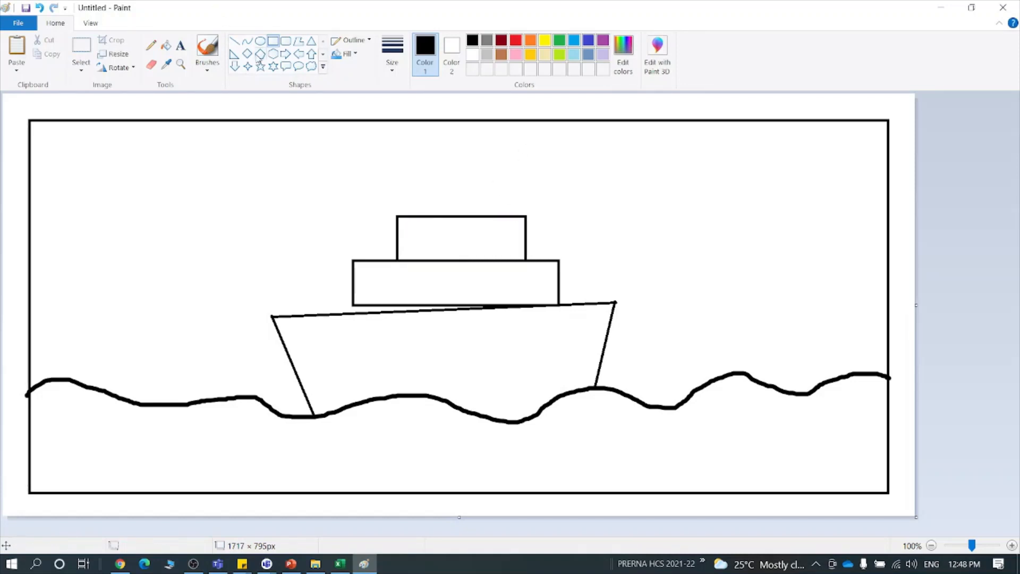
- Draw a vertical mast about 134 px tall on the upper cabin and attach a triangle rotated right 90° as its flag
{"action": "left_click", "coordinate": [234, 41]}
{"action": "left_click_drag", "start_coordinate": [461, 147], "coordinate": [461, 216]}
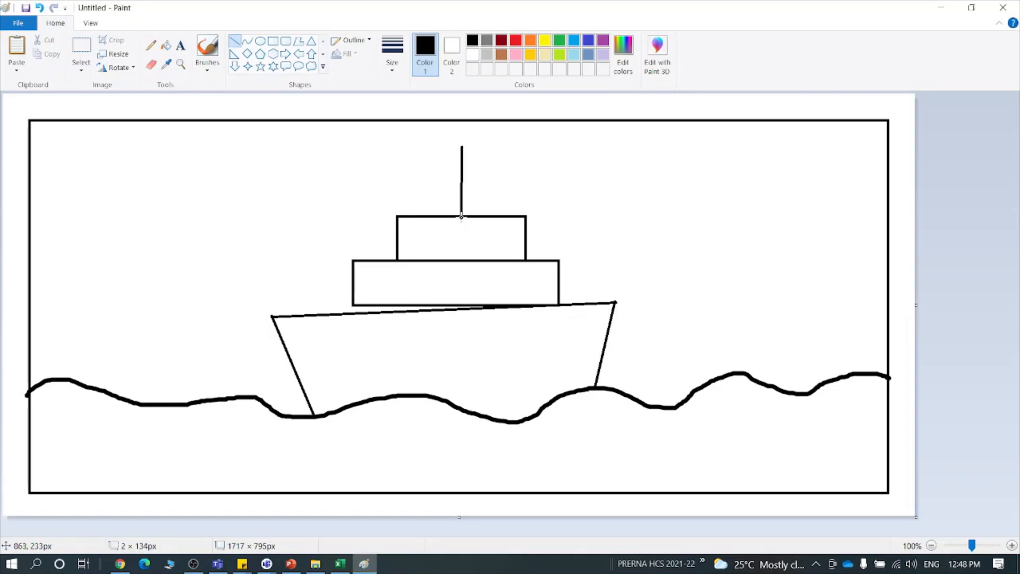
{"action": "left_click", "coordinate": [312, 41]}
{"action": "left_click_drag", "start_coordinate": [493, 148], "coordinate": [586, 189]}
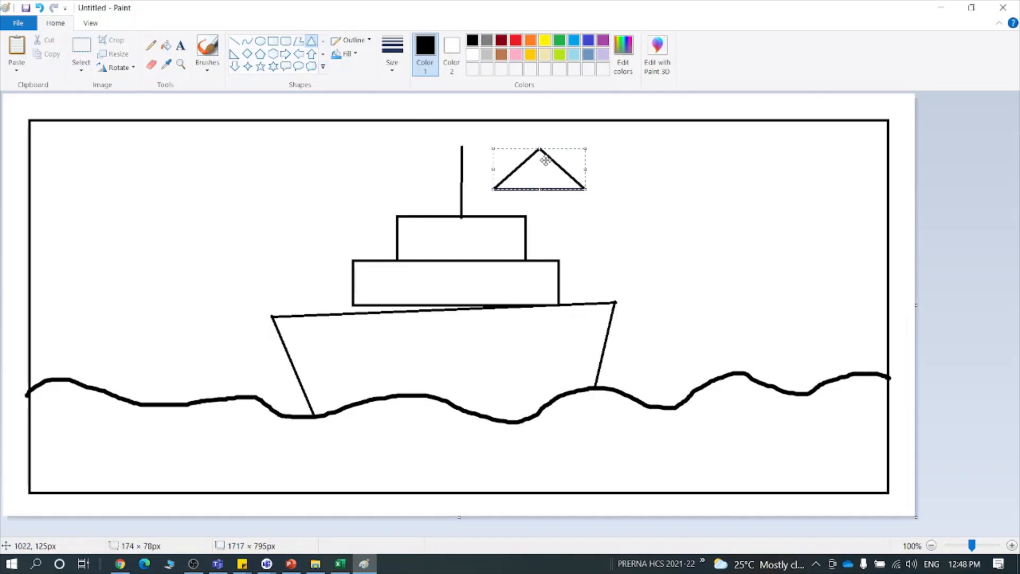
{"action": "left_click", "coordinate": [118, 68]}
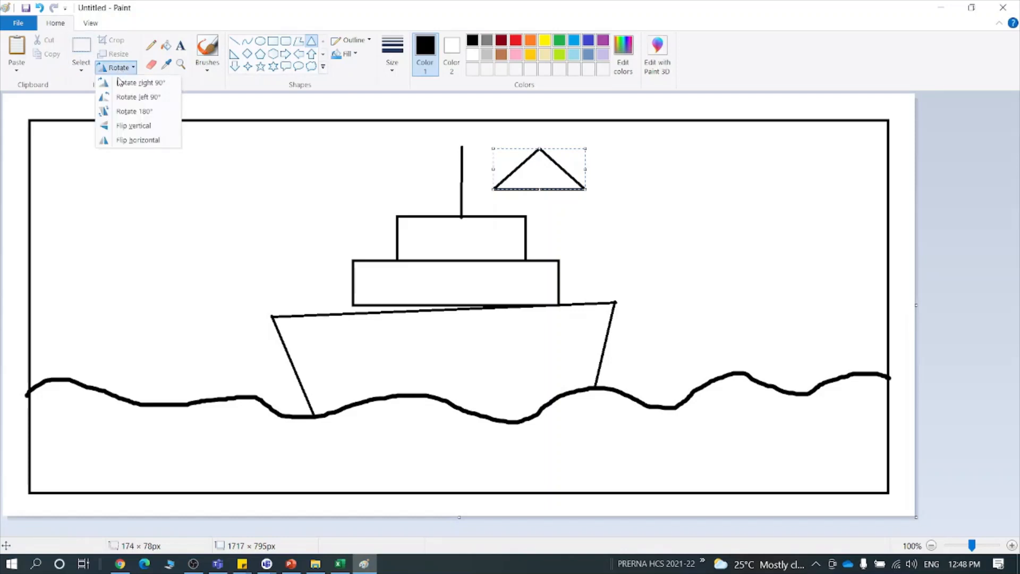
{"action": "left_click", "coordinate": [119, 82]}
{"action": "left_click_drag", "start_coordinate": [540, 217], "coordinate": [542, 172]}
{"action": "left_click", "coordinate": [620, 206]}
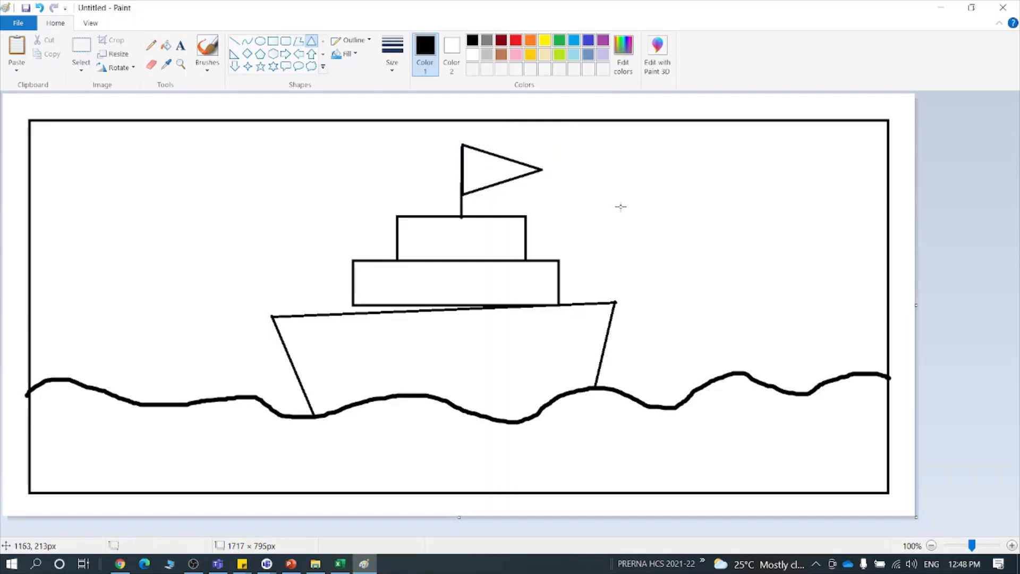
- Draw three five-point stars in the sky, two on the left of the flag and one about 141 × 121 px on the right
{"action": "left_click", "coordinate": [260, 67]}
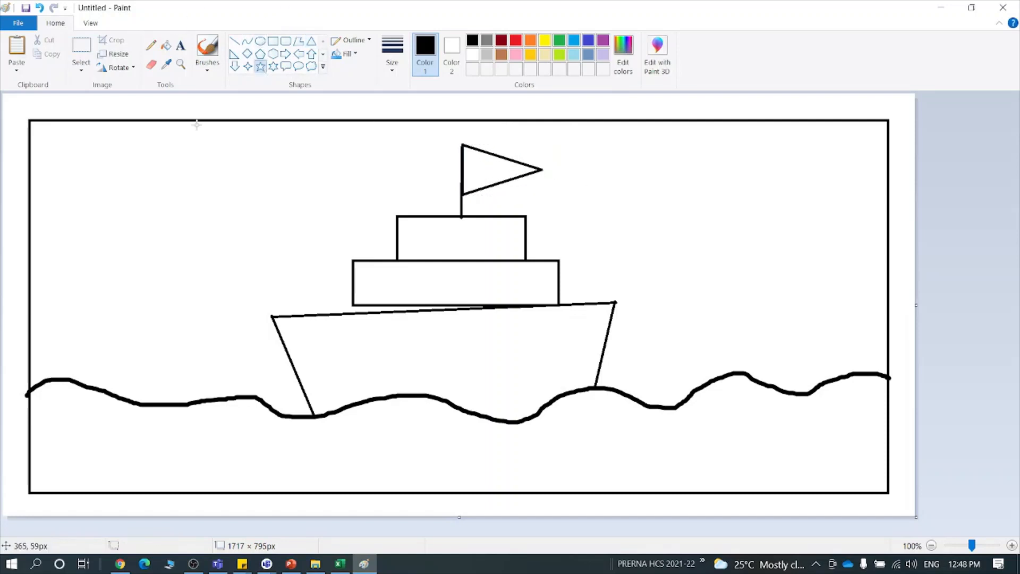
{"action": "left_click_drag", "start_coordinate": [58, 146], "coordinate": [138, 213]}
{"action": "left_click_drag", "start_coordinate": [307, 148], "coordinate": [361, 189]}
{"action": "left_click_drag", "start_coordinate": [671, 183], "coordinate": [746, 248]}
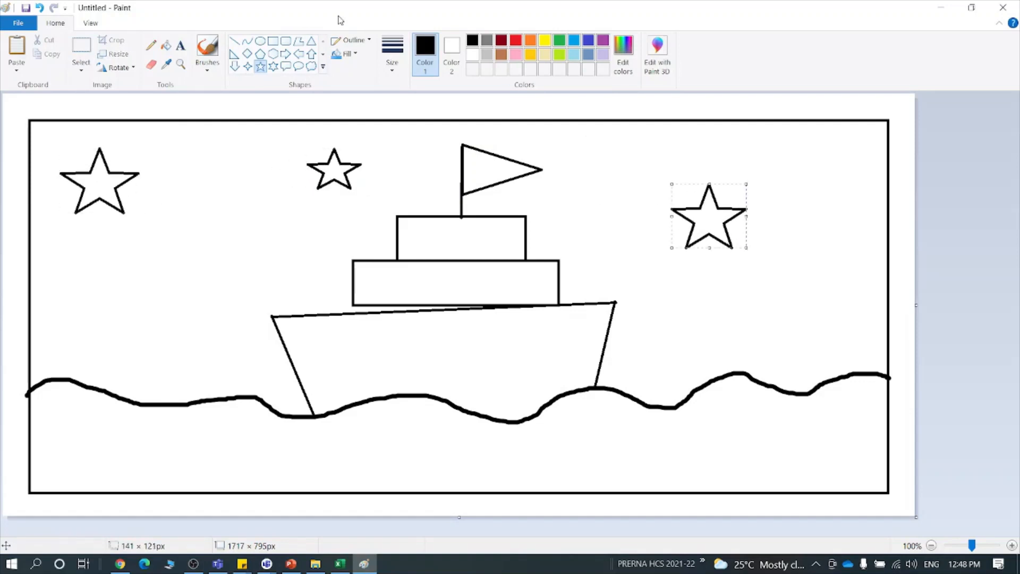
- Draw two horizontal oval fish bodies below the waves, one near each side, the right one about 202 × 78 px
{"action": "left_click", "coordinate": [260, 41]}
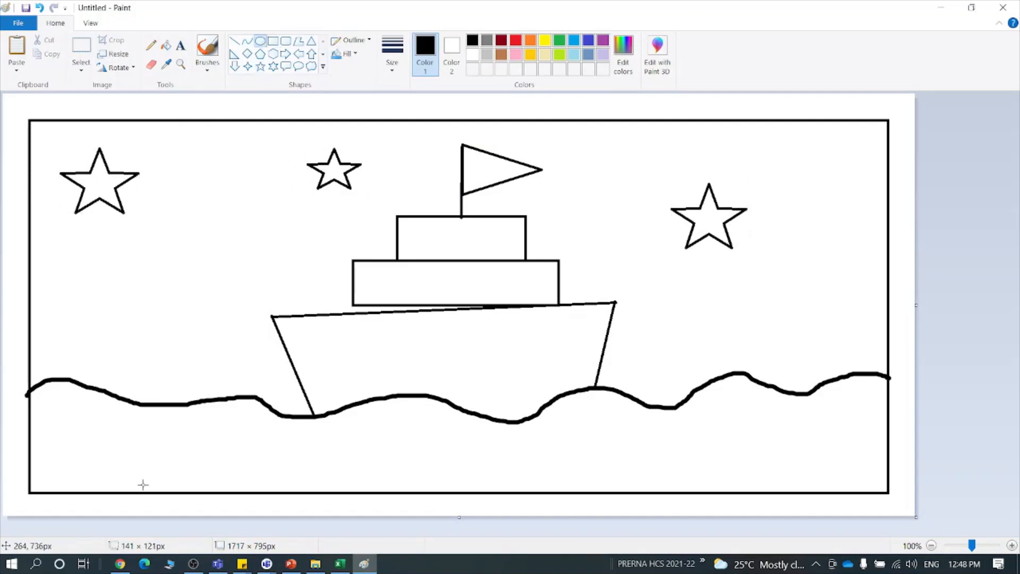
{"action": "left_click_drag", "start_coordinate": [102, 444], "coordinate": [197, 480]}
{"action": "left_click_drag", "start_coordinate": [628, 432], "coordinate": [736, 474]}
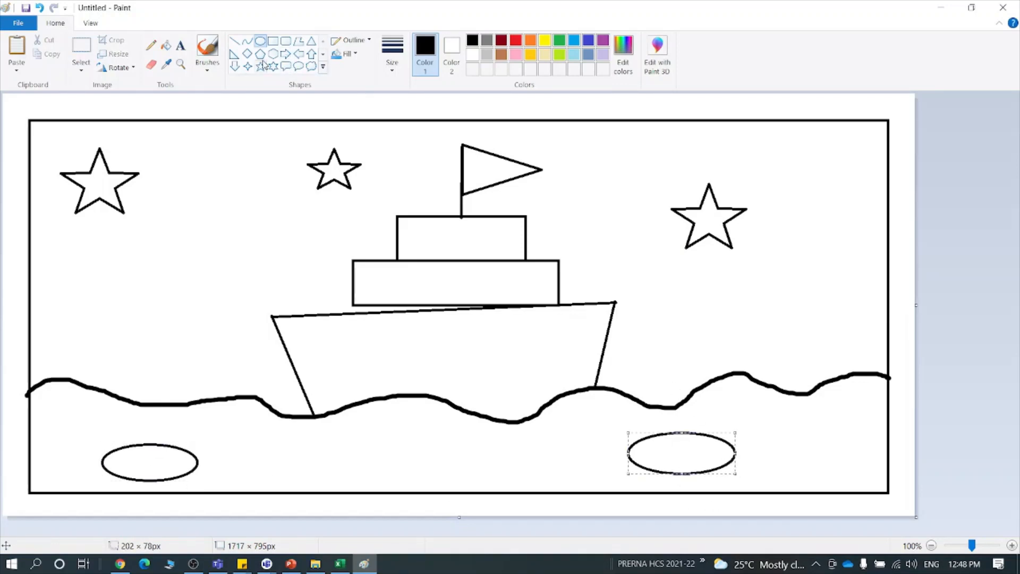
- Draw a heart about 116 × 63 px, rotate it right 90° and attach it as the left fish's tail
{"action": "left_click", "coordinate": [322, 66]}
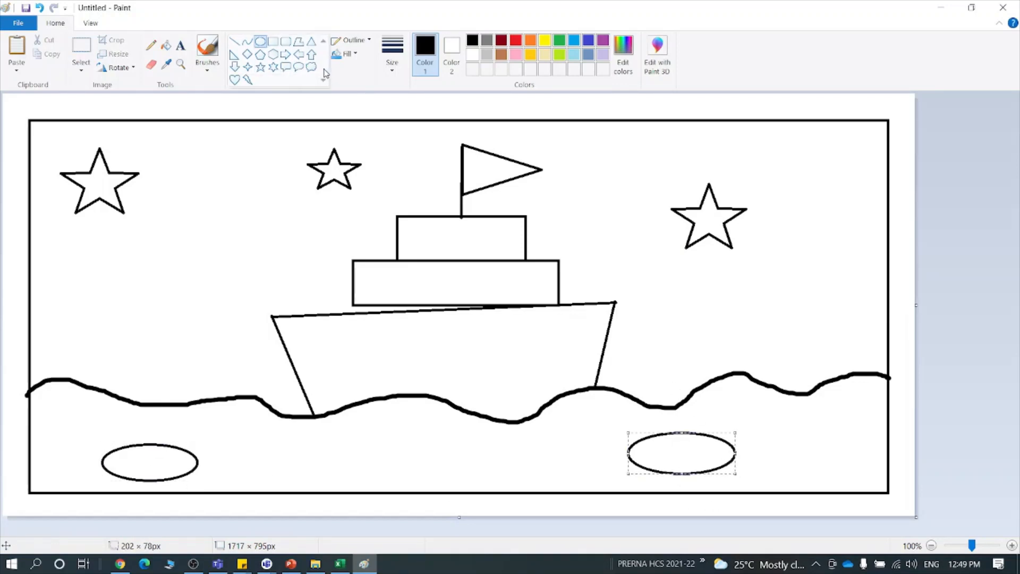
{"action": "left_click", "coordinate": [234, 79]}
{"action": "left_click_drag", "start_coordinate": [207, 447], "coordinate": [269, 480]}
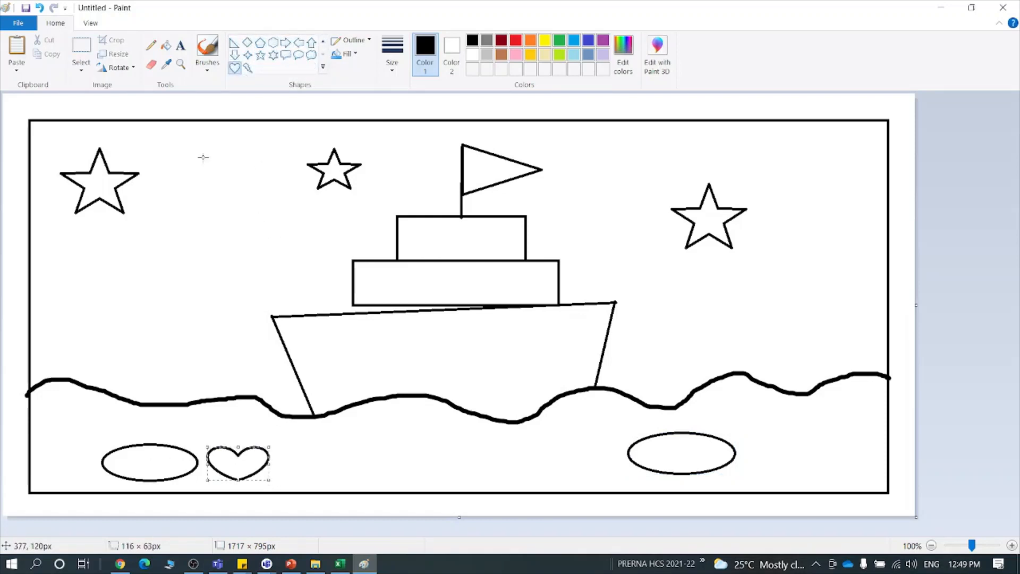
{"action": "left_click", "coordinate": [209, 72]}
{"action": "left_click", "coordinate": [209, 72]}
{"action": "left_click", "coordinate": [115, 67]}
{"action": "left_click", "coordinate": [130, 86]}
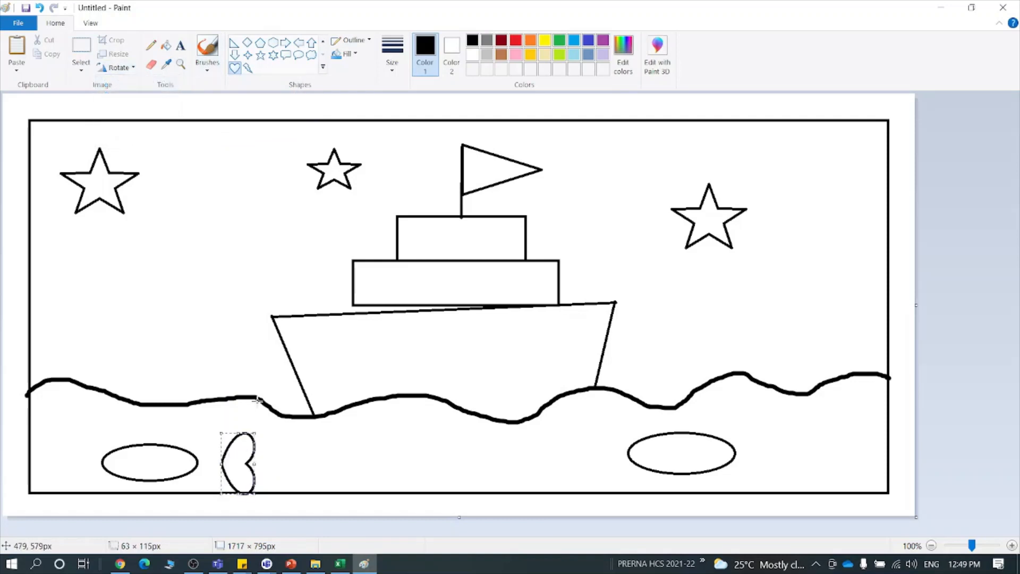
{"action": "left_click_drag", "start_coordinate": [235, 465], "coordinate": [212, 464]}
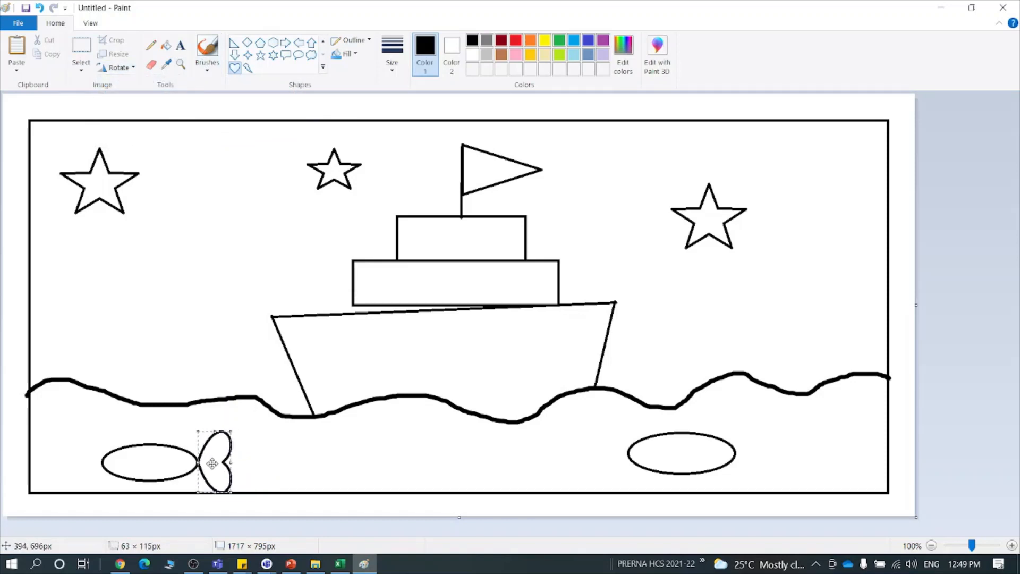
{"action": "left_click", "coordinate": [283, 461]}
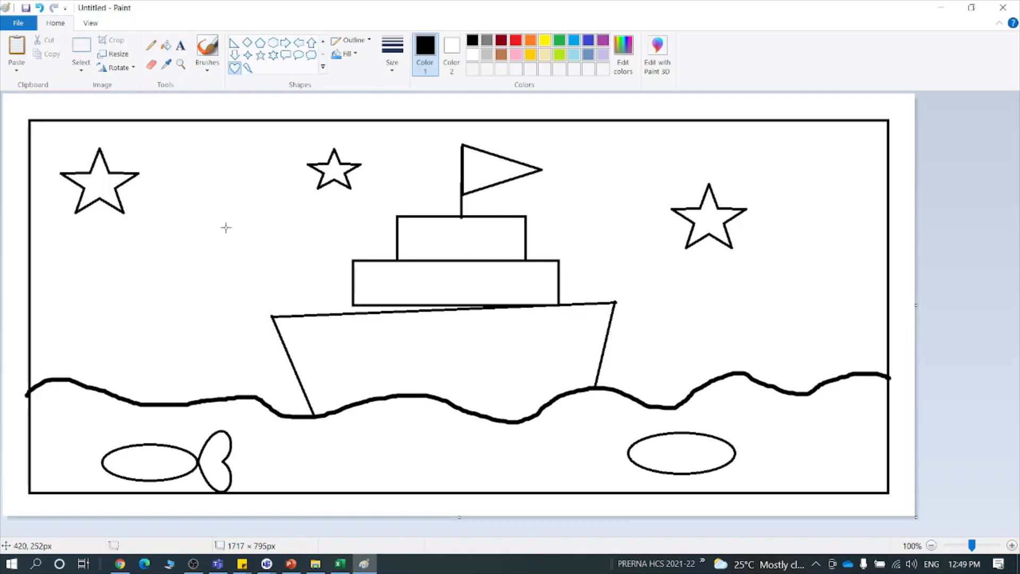
- Add a small diamond eye to each fish, about 26 × 32 px on the left one
{"action": "left_click", "coordinate": [208, 69]}
{"action": "left_click", "coordinate": [211, 72]}
{"action": "left_click", "coordinate": [247, 43]}
{"action": "left_click_drag", "start_coordinate": [117, 452], "coordinate": [131, 469]}
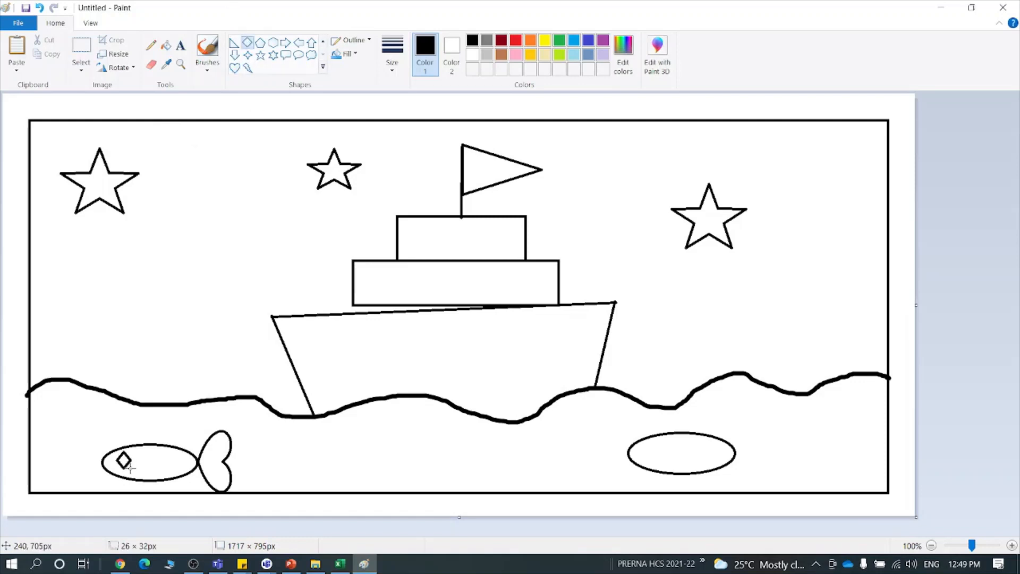
{"action": "left_click_drag", "start_coordinate": [707, 444], "coordinate": [721, 461]}
{"action": "left_click", "coordinate": [769, 444]}
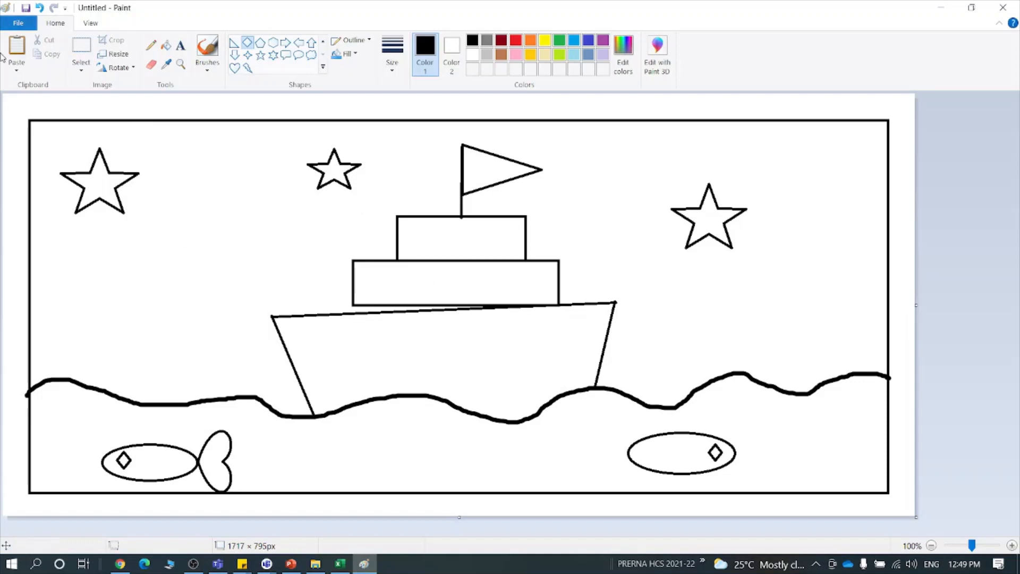
- Switch to Snipping Tool and capture the whole boat drawing as a new snip
{"action": "left_click", "coordinate": [36, 564]}
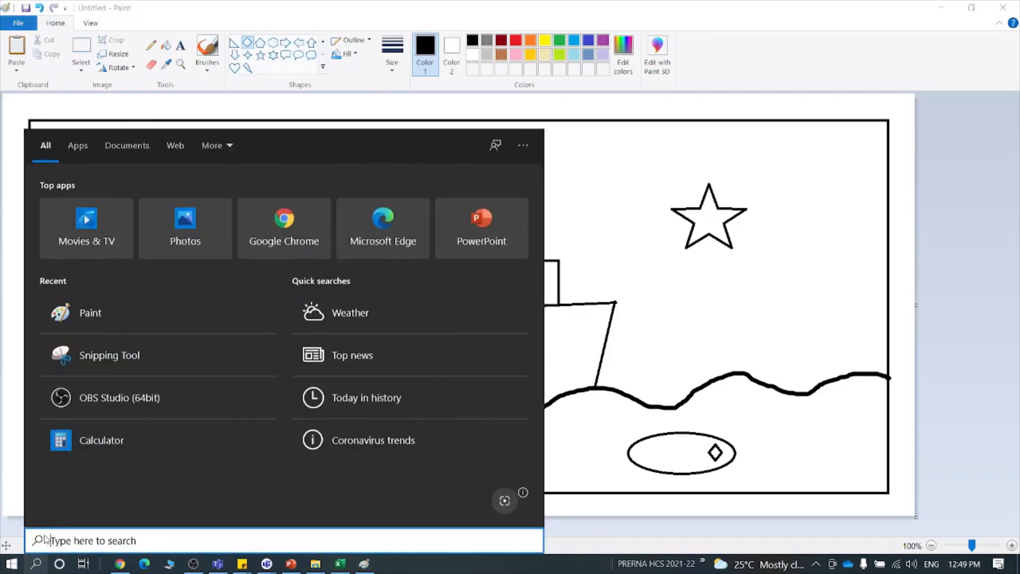
{"action": "left_click", "coordinate": [117, 356]}
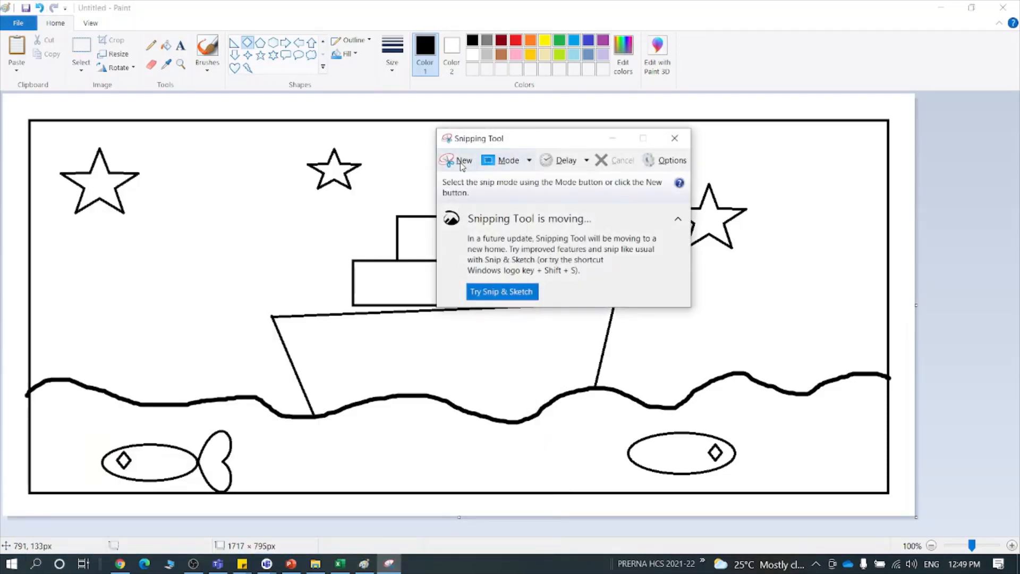
{"action": "left_click", "coordinate": [461, 166]}
{"action": "mouse_move", "coordinate": [6, 94]}
{"action": "left_mouse_down"}
{"action": "mouse_move", "coordinate": [80, 144]}
{"action": "mouse_move", "coordinate": [983, 521]}
{"action": "mouse_move", "coordinate": [910, 515]}
{"action": "left_mouse_up"}
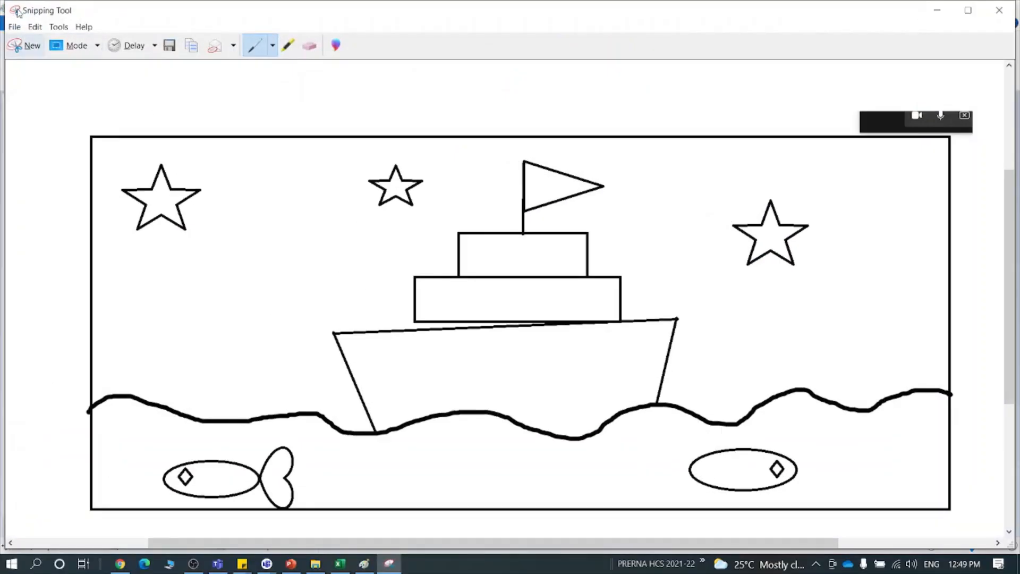
- Save the snip of the uncoloured boat drawing to the Desktop as a JPEG named 1 and close Snipping Tool
{"action": "left_click", "coordinate": [169, 45]}
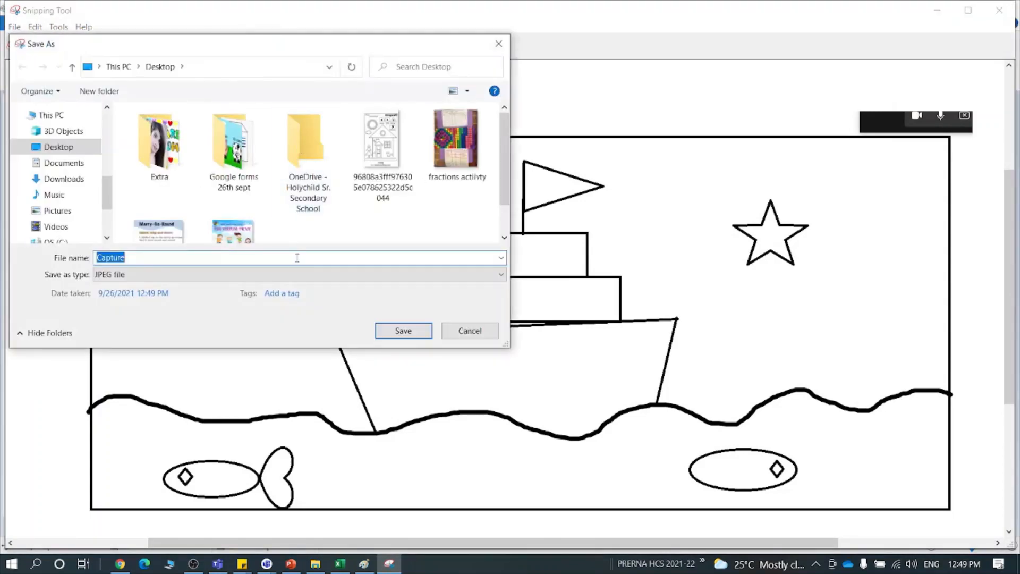
{"action": "type", "text": "1"}
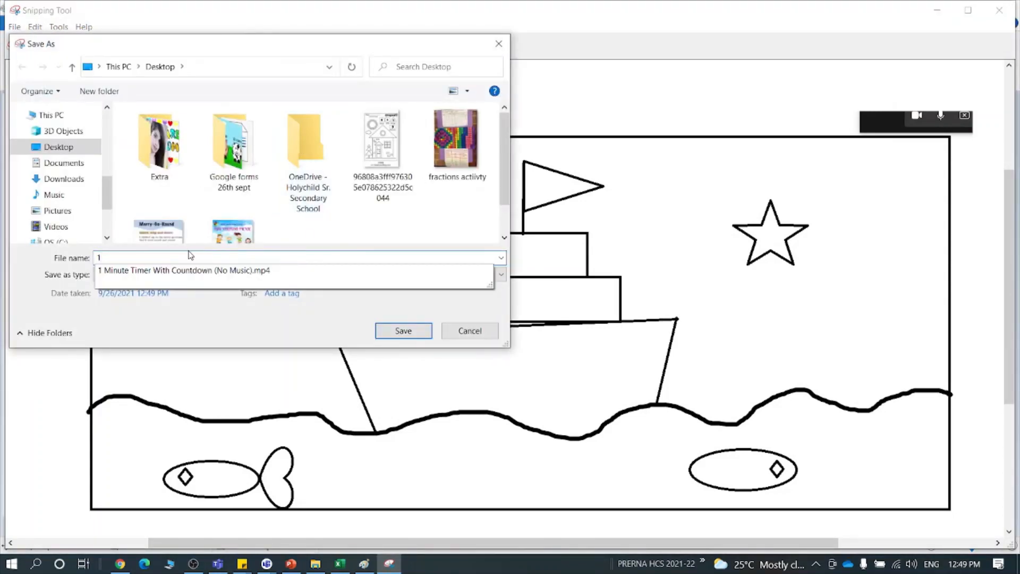
{"action": "left_click", "coordinate": [402, 330]}
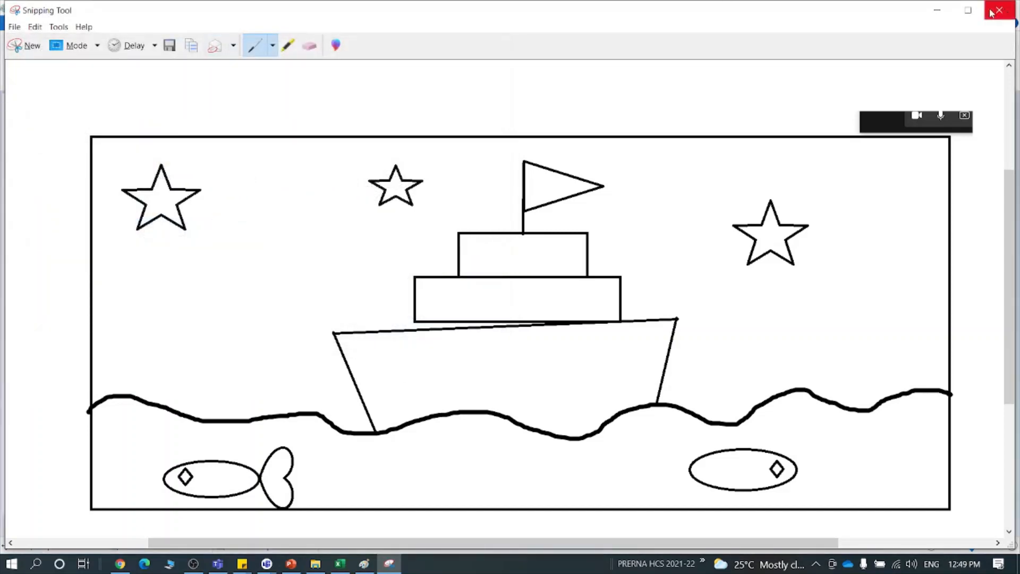
{"action": "left_click", "coordinate": [991, 12]}
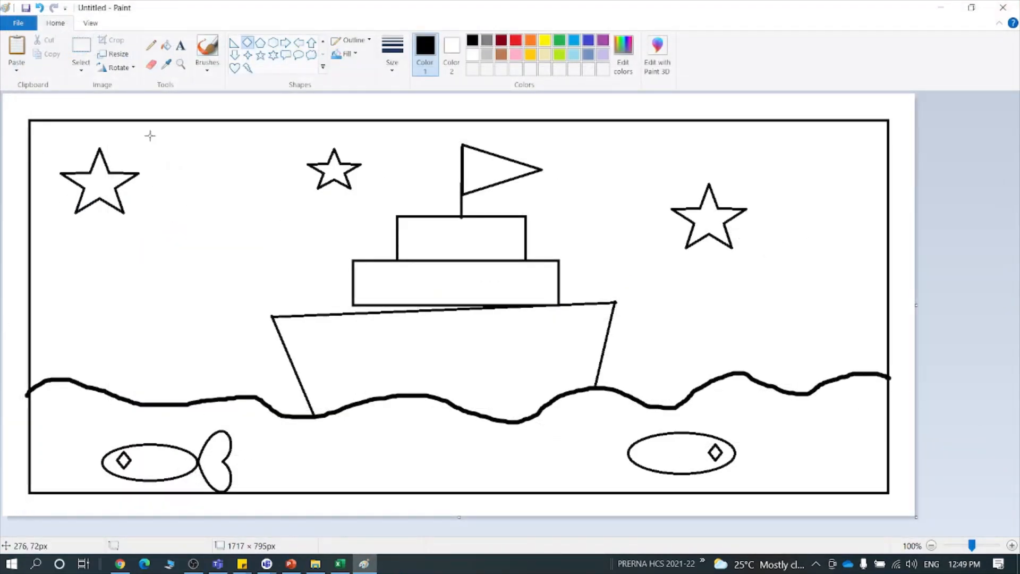
- Add the text label "hisp" to the sky below the star near the frame's left edge
{"action": "left_click", "coordinate": [181, 46]}
{"action": "left_click", "coordinate": [81, 254]}
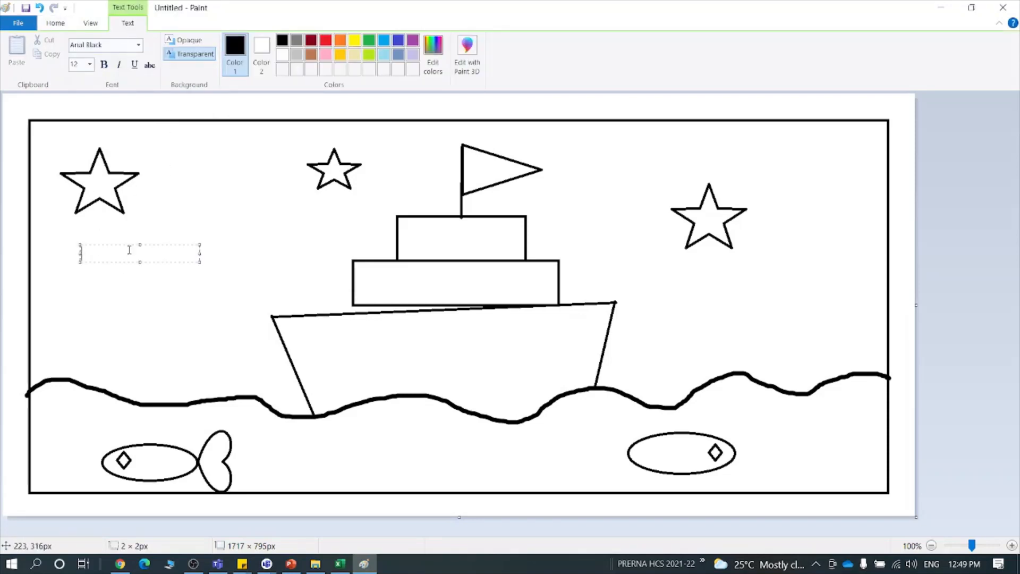
{"action": "left_click_drag", "start_coordinate": [98, 262], "coordinate": [98, 271]}
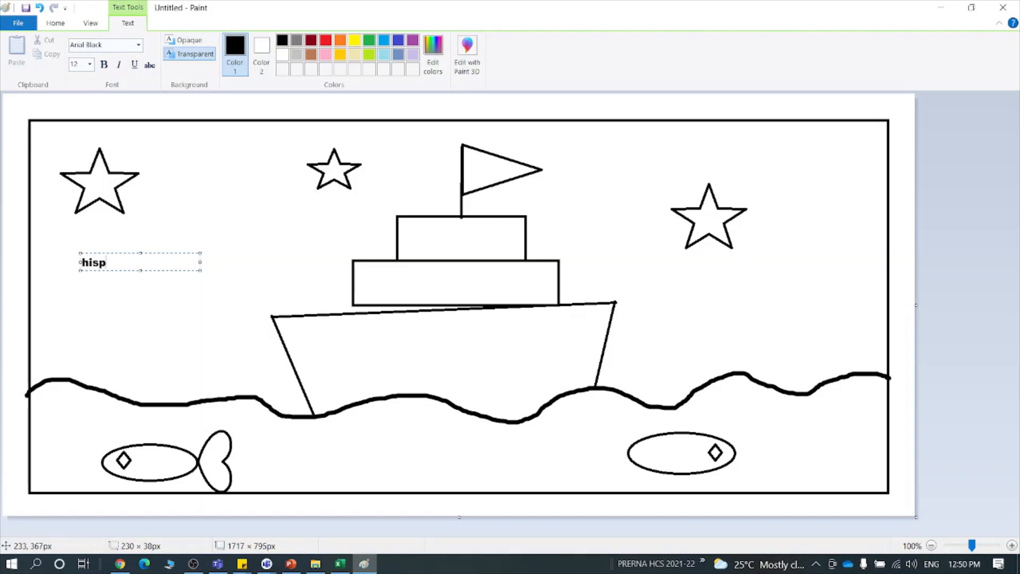
{"action": "left_click", "coordinate": [122, 353]}
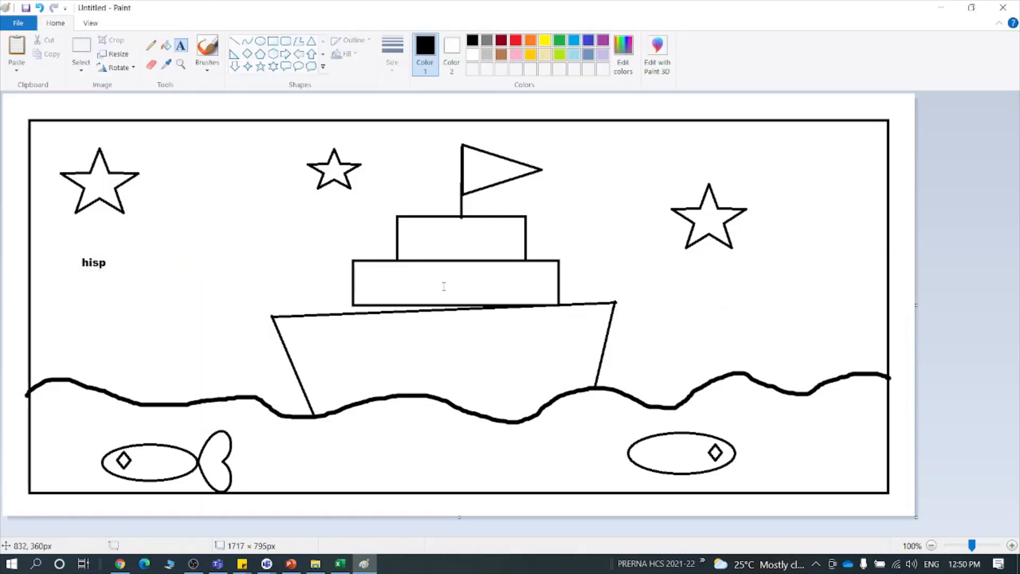
- Add the text label "sub" inside the boat's hull
{"action": "left_click", "coordinate": [374, 354]}
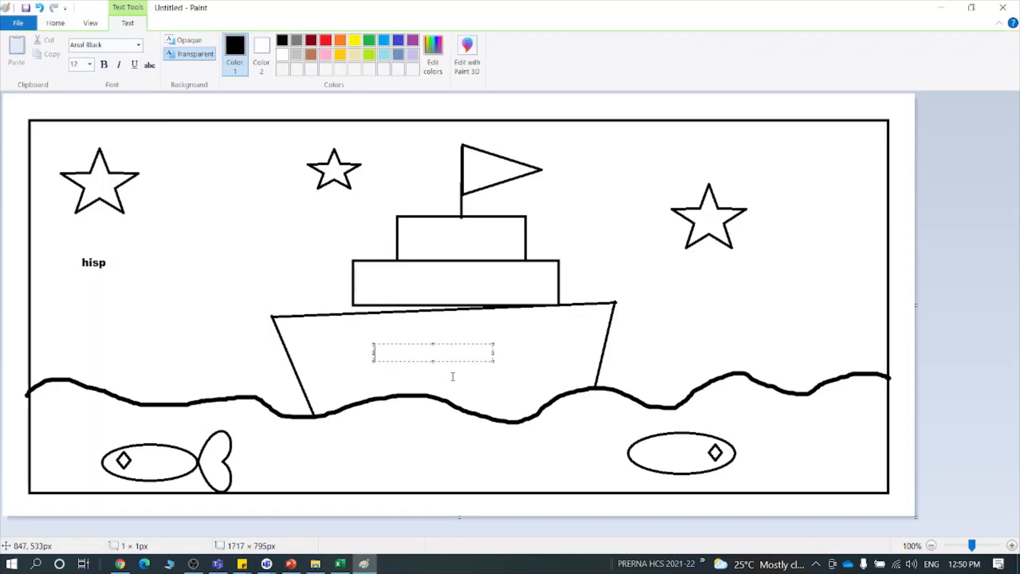
{"action": "type", "text": "sub"}
{"action": "left_click", "coordinate": [713, 326]}
{"action": "left_click", "coordinate": [689, 293]}
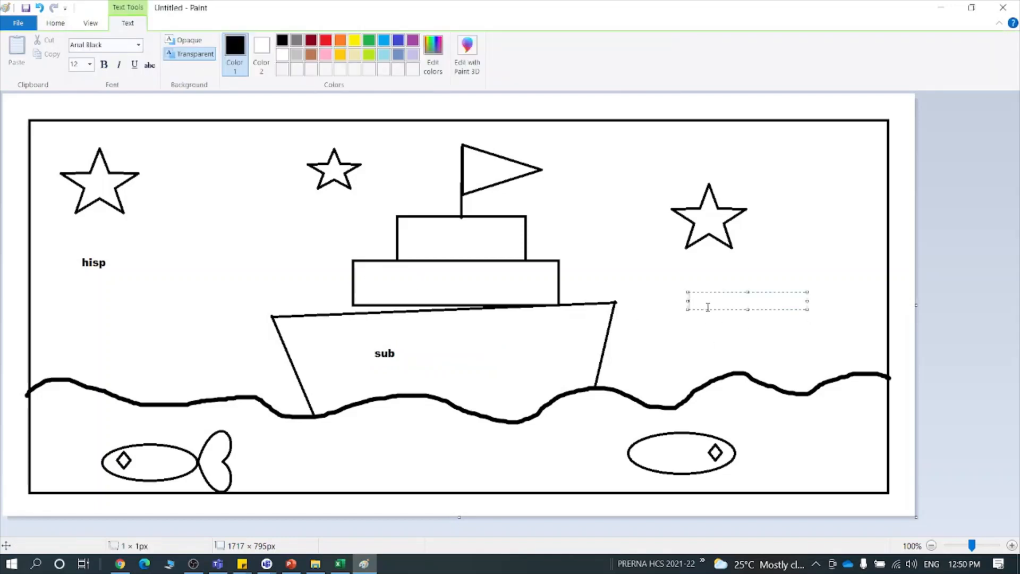
{"action": "left_click", "coordinate": [415, 284]}
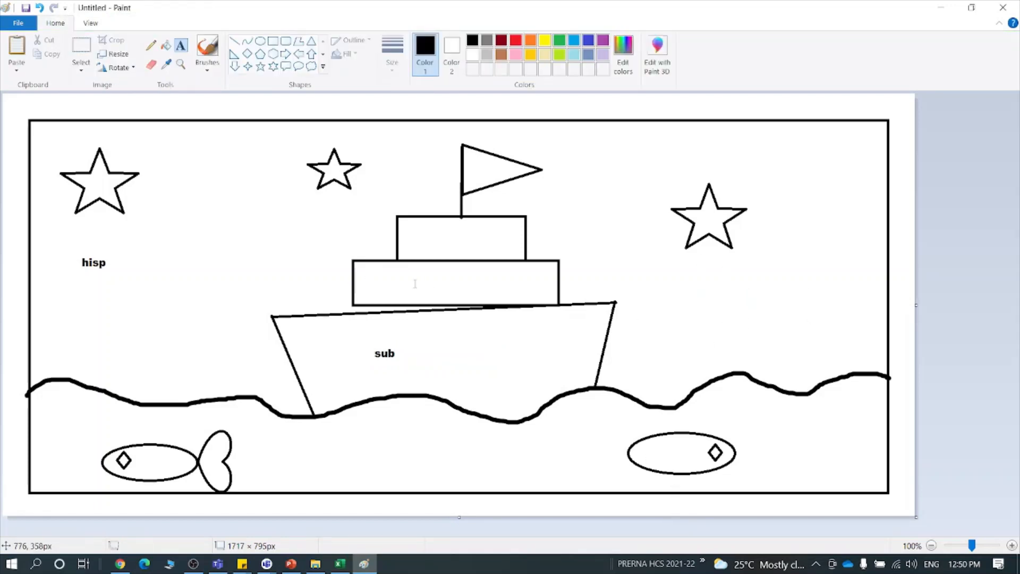
- Label the boat's lower cabin rectangle "raint" and the upper cabin rectangle "lanep"
{"action": "left_click", "coordinate": [415, 283]}
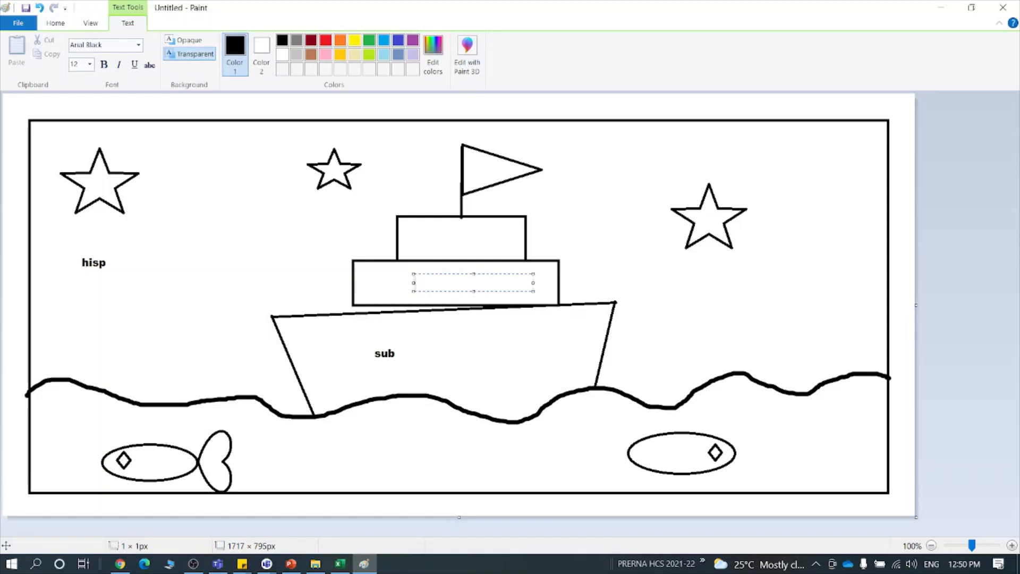
{"action": "left_click", "coordinate": [463, 232]}
{"action": "left_click", "coordinate": [463, 232]}
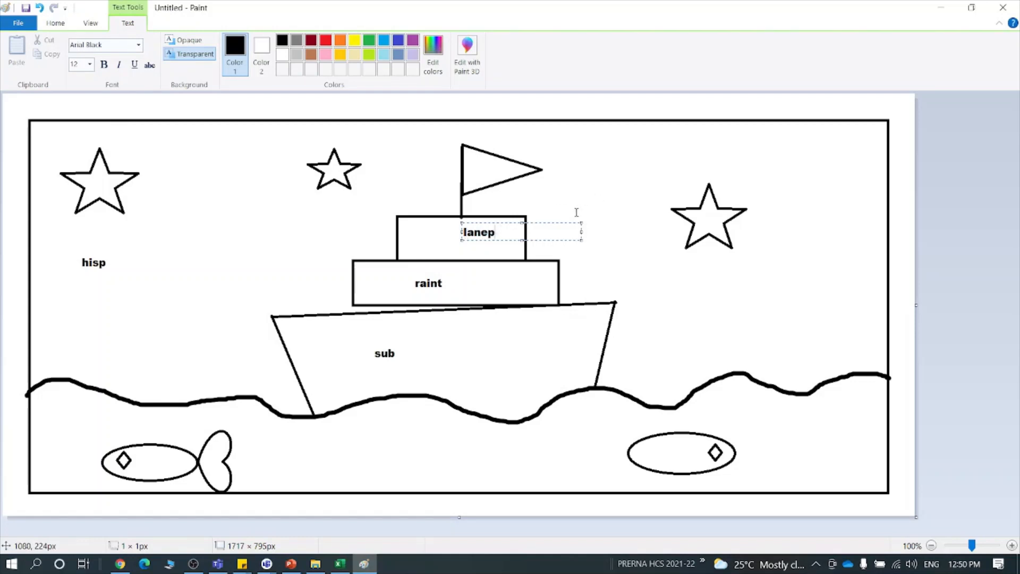
{"action": "left_click", "coordinate": [578, 164]}
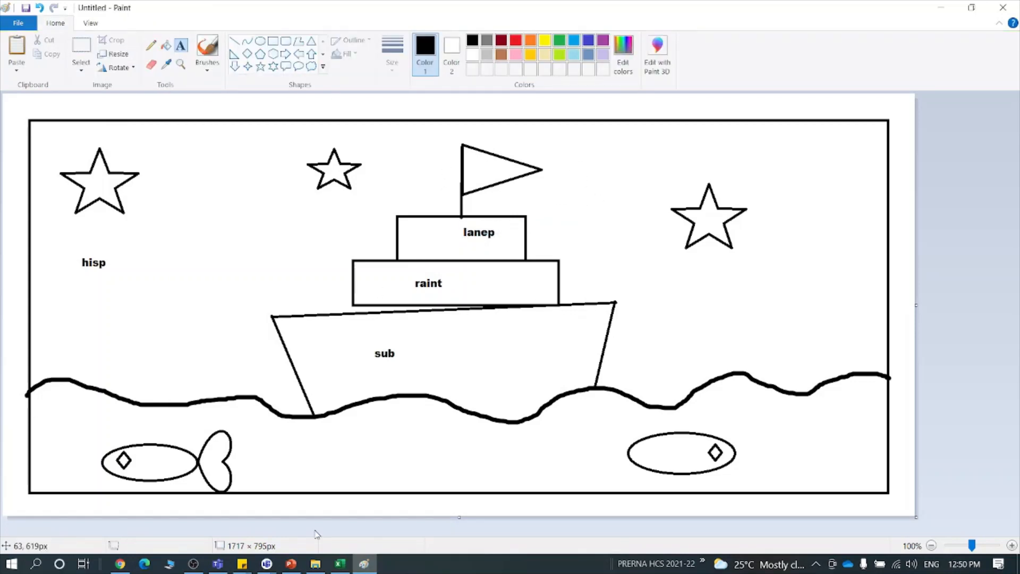
- Capture the labelled, uncoloured drawing with Snipping Tool, save it to the Desktop as JPEG 2 and close the tool
{"action": "left_click", "coordinate": [35, 563]}
{"action": "left_click", "coordinate": [110, 355]}
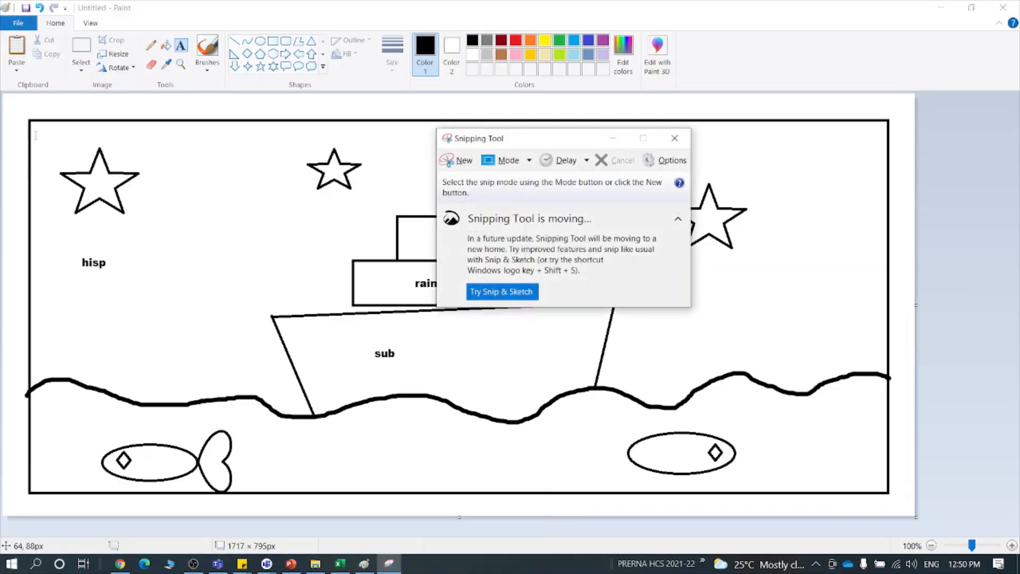
{"action": "left_click", "coordinate": [455, 157]}
{"action": "mouse_move", "coordinate": [5, 96]}
{"action": "left_mouse_down"}
{"action": "mouse_move", "coordinate": [449, 371]}
{"action": "mouse_move", "coordinate": [914, 511]}
{"action": "left_mouse_up"}
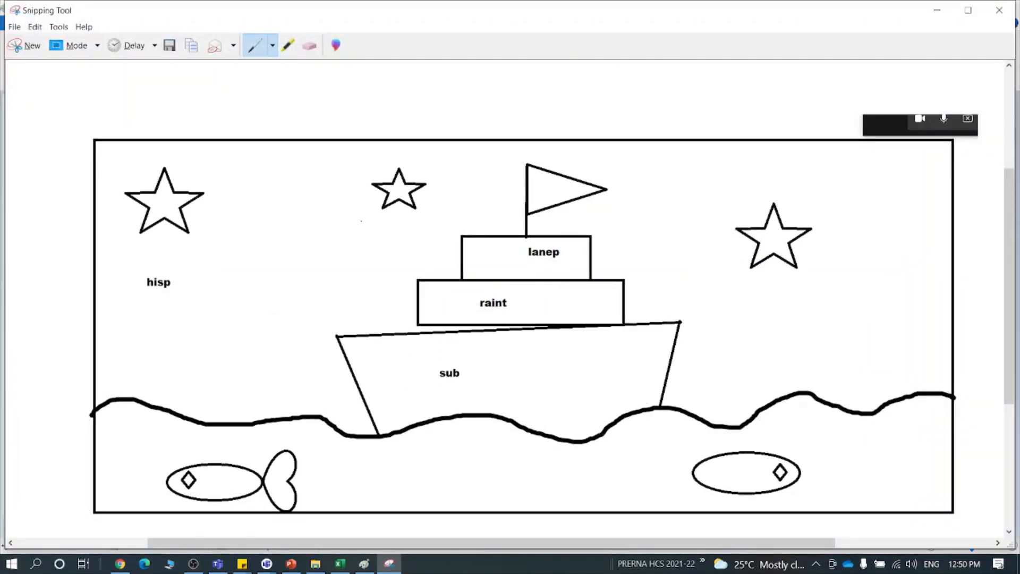
{"action": "left_click", "coordinate": [174, 44]}
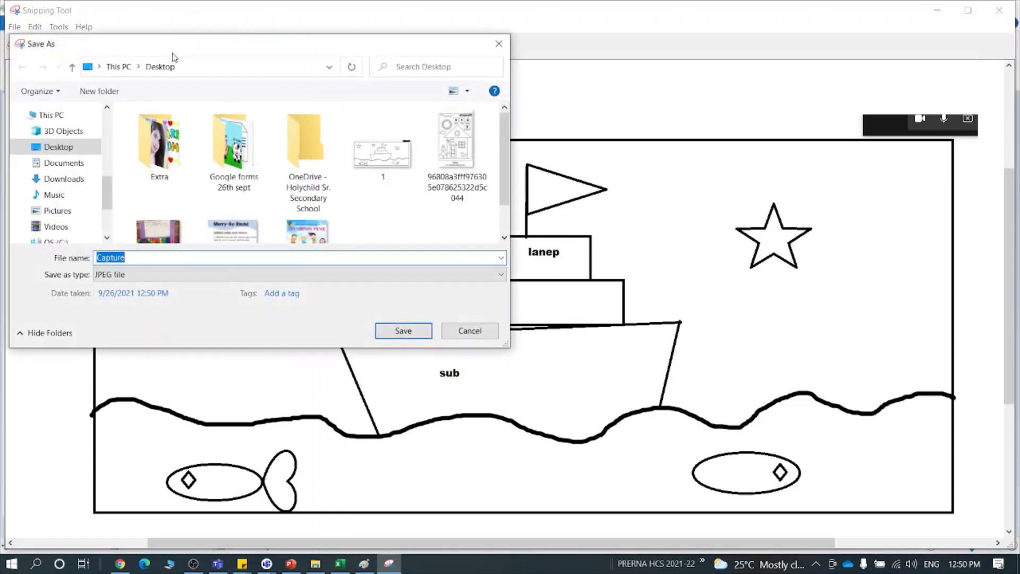
{"action": "type", "text": "2"}
{"action": "key", "text": "Return"}
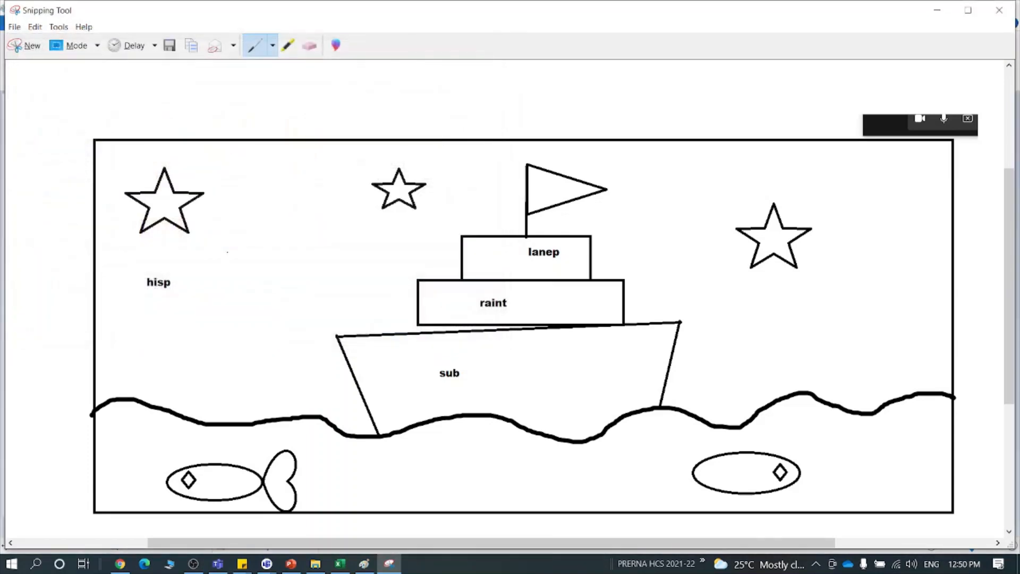
{"action": "left_click", "coordinate": [999, 9]}
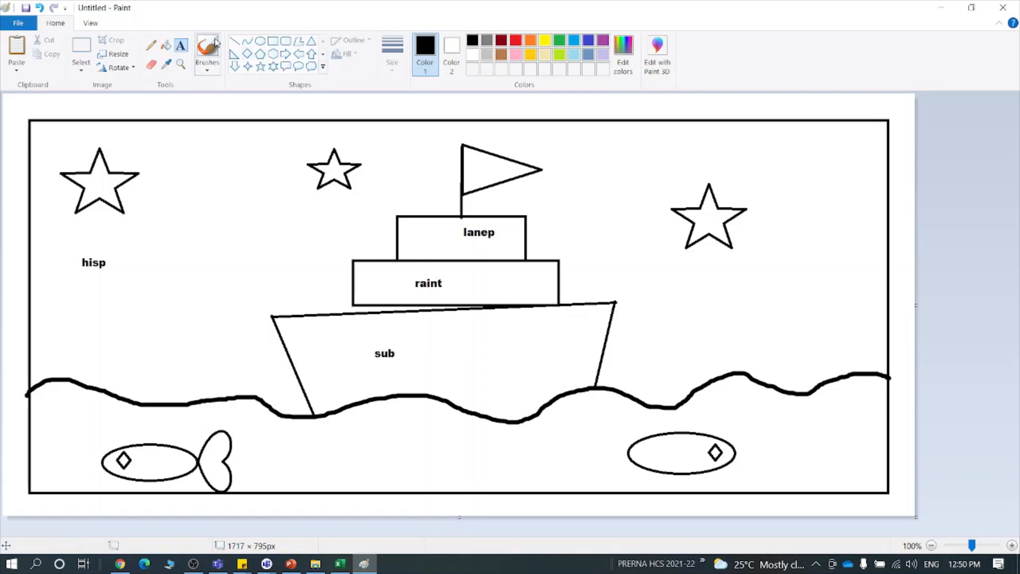
- Fill the sky area around the boat with light blue
{"action": "left_click", "coordinate": [166, 48]}
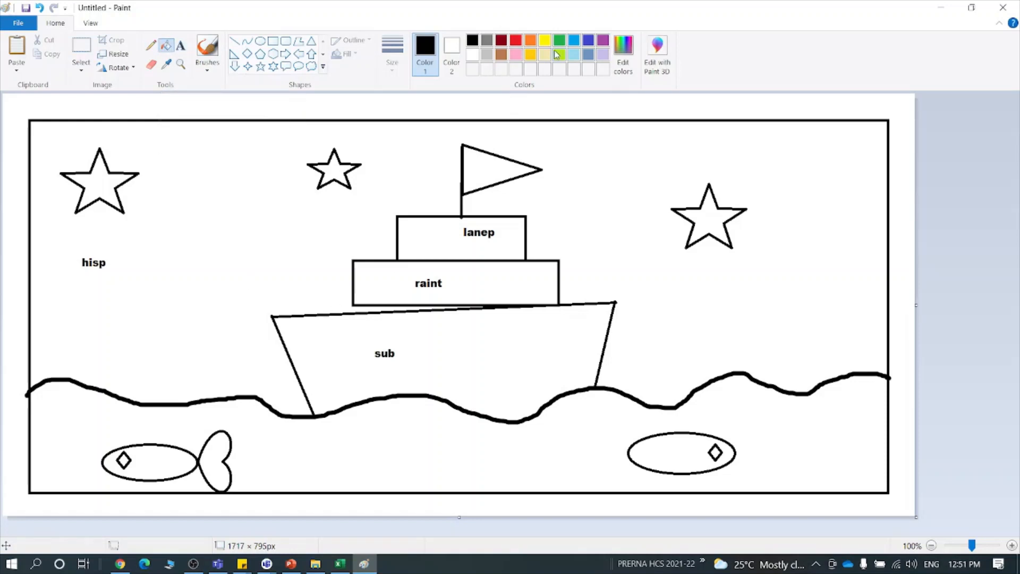
{"action": "left_click", "coordinate": [575, 49]}
{"action": "left_click", "coordinate": [574, 55]}
{"action": "left_click", "coordinate": [181, 206]}
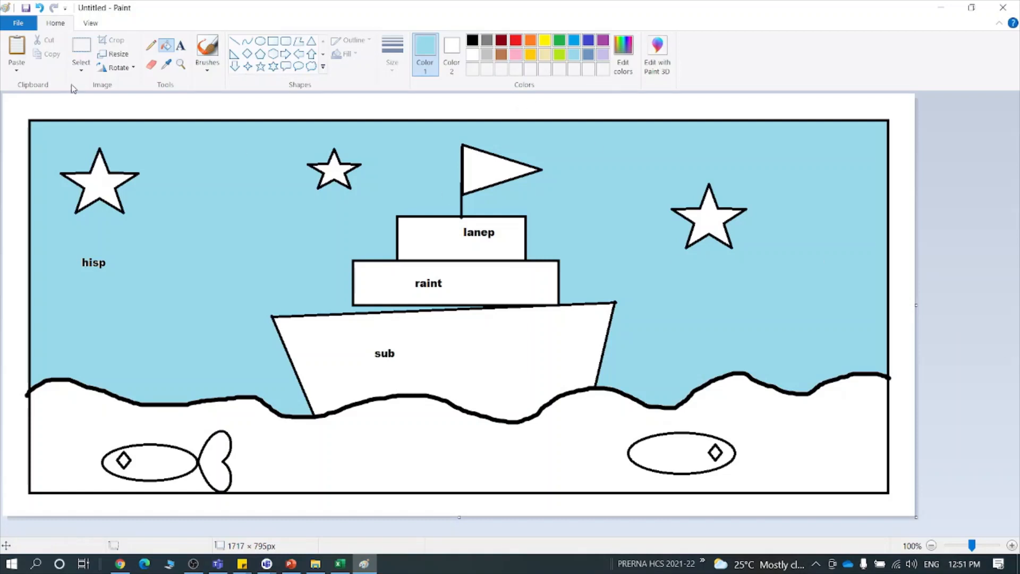
- Snip the drawing with its blue sky using Snipping Tool, save it to the Desktop as JPEG 3 and close the tool
{"action": "left_click", "coordinate": [35, 563]}
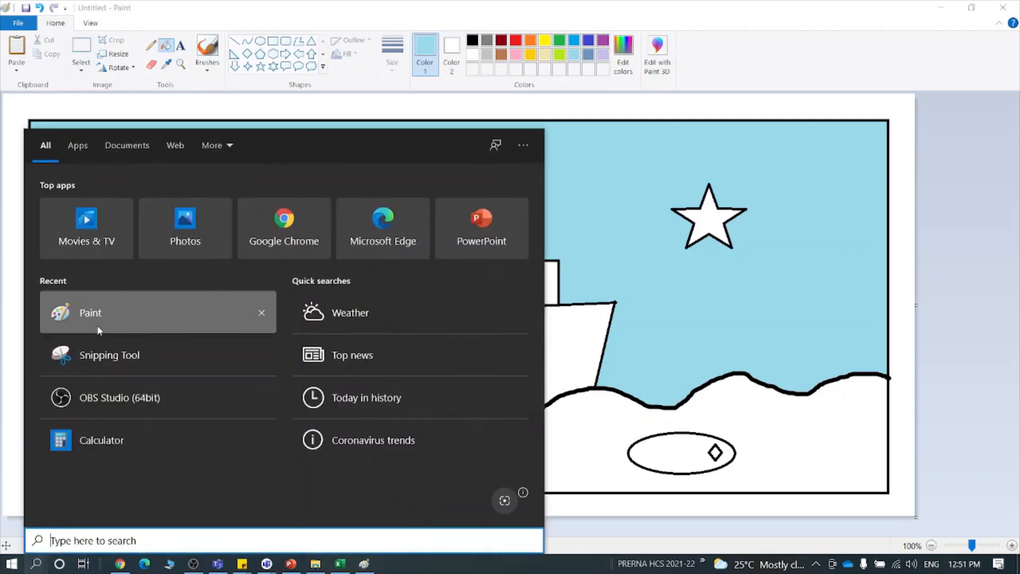
{"action": "left_click", "coordinate": [116, 353]}
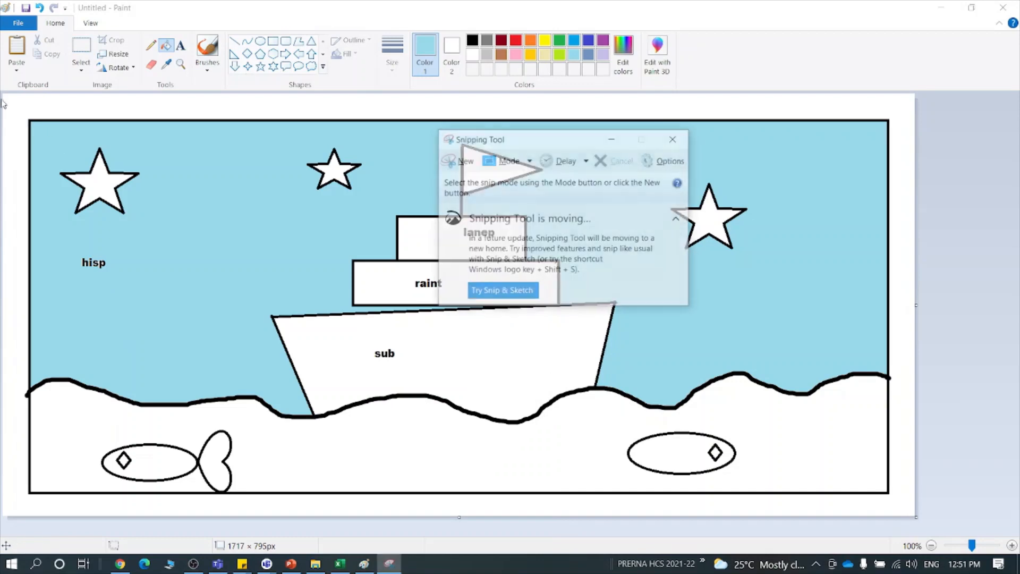
{"action": "left_click", "coordinate": [458, 160]}
{"action": "left_click_drag", "start_coordinate": [9, 95], "coordinate": [918, 510]}
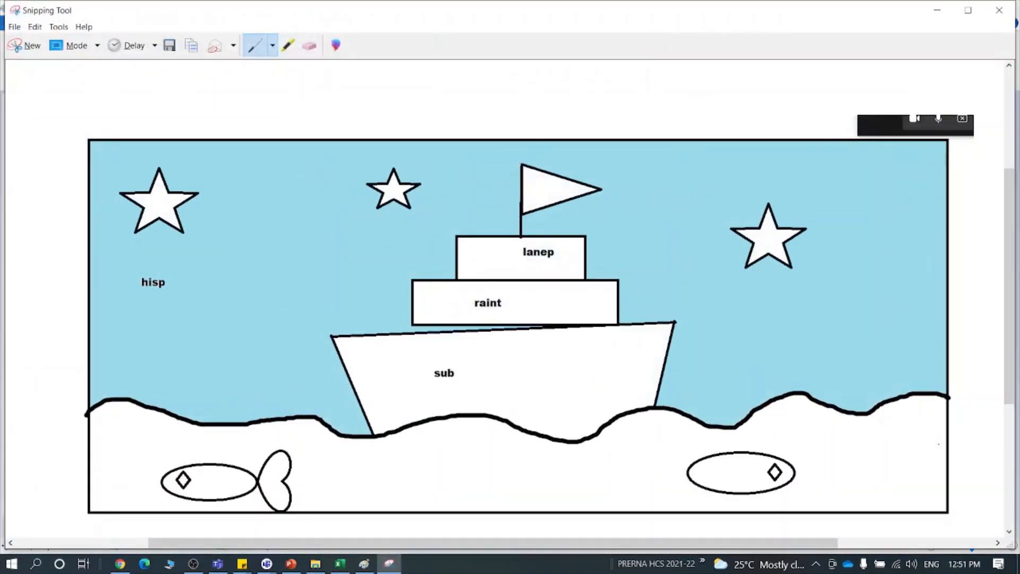
{"action": "left_click", "coordinate": [173, 50]}
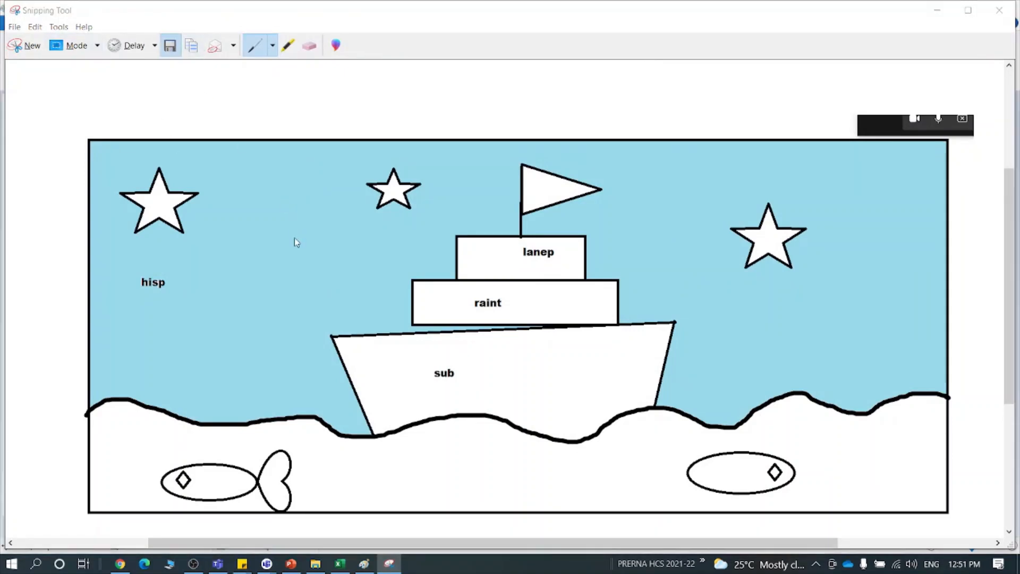
{"action": "type", "text": "3"}
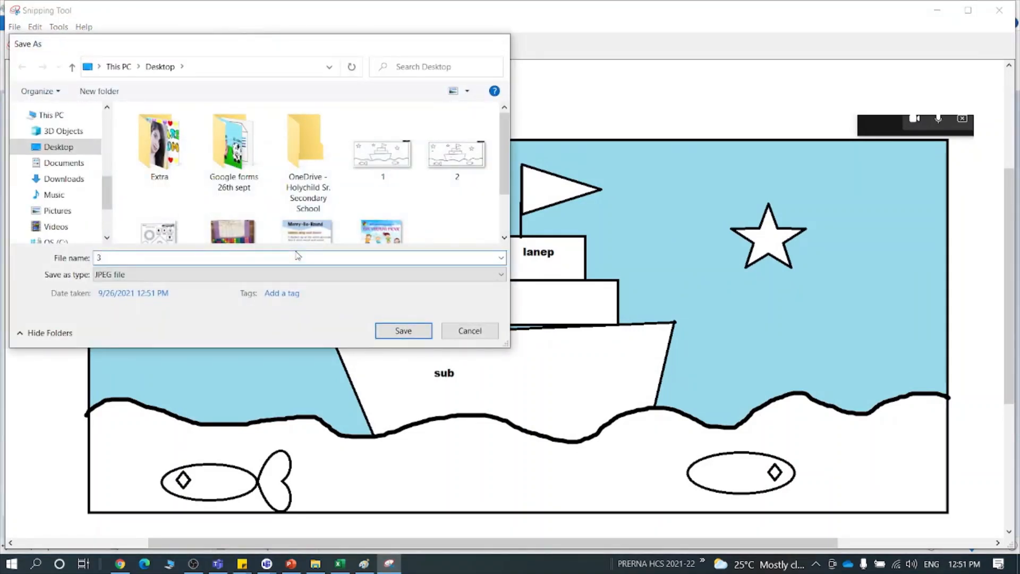
{"action": "key", "text": "Return"}
{"action": "left_click", "coordinate": [1000, 10]}
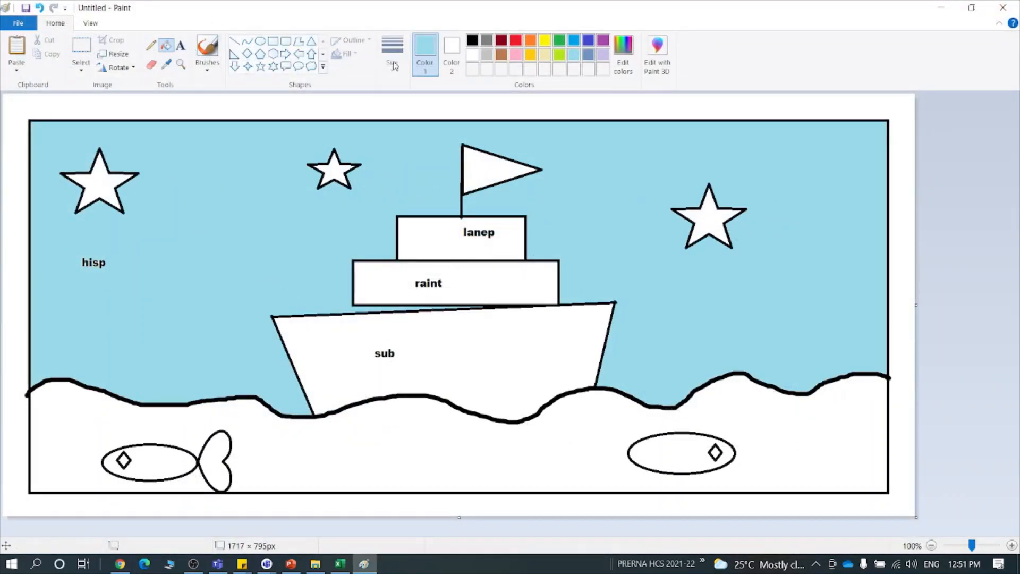
- Fill the boat's hull with red
{"action": "left_click", "coordinate": [520, 42]}
{"action": "left_click", "coordinate": [500, 343]}
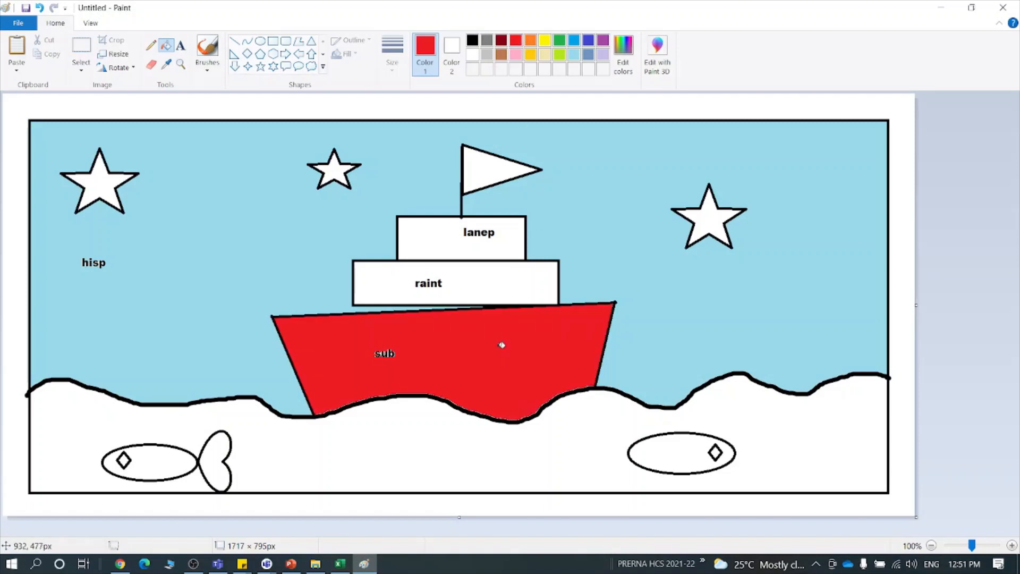
{"action": "left_click", "coordinate": [26, 8]}
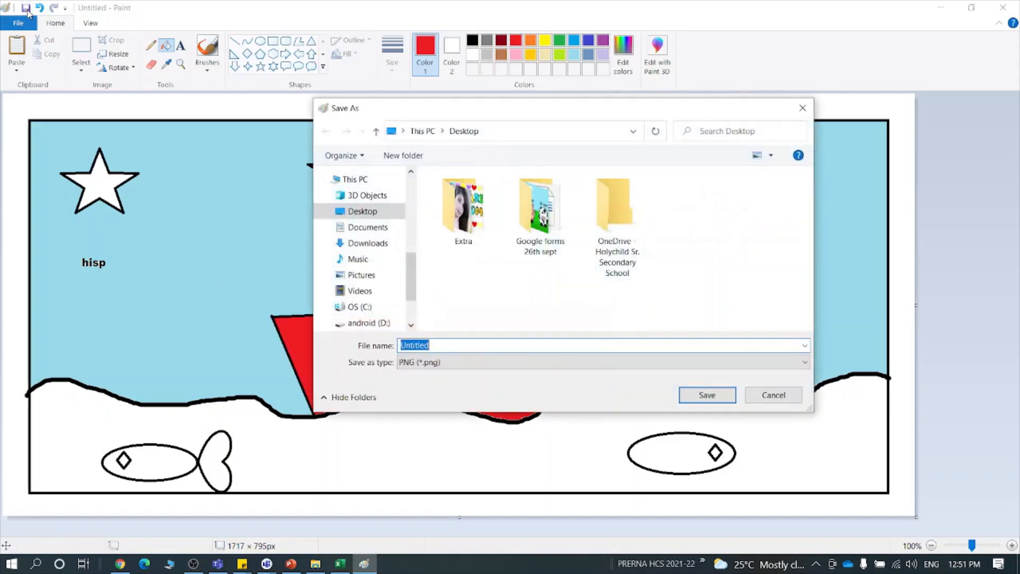
{"action": "left_click_drag", "start_coordinate": [754, 111], "coordinate": [652, 111]}
{"action": "left_click", "coordinate": [699, 108]}
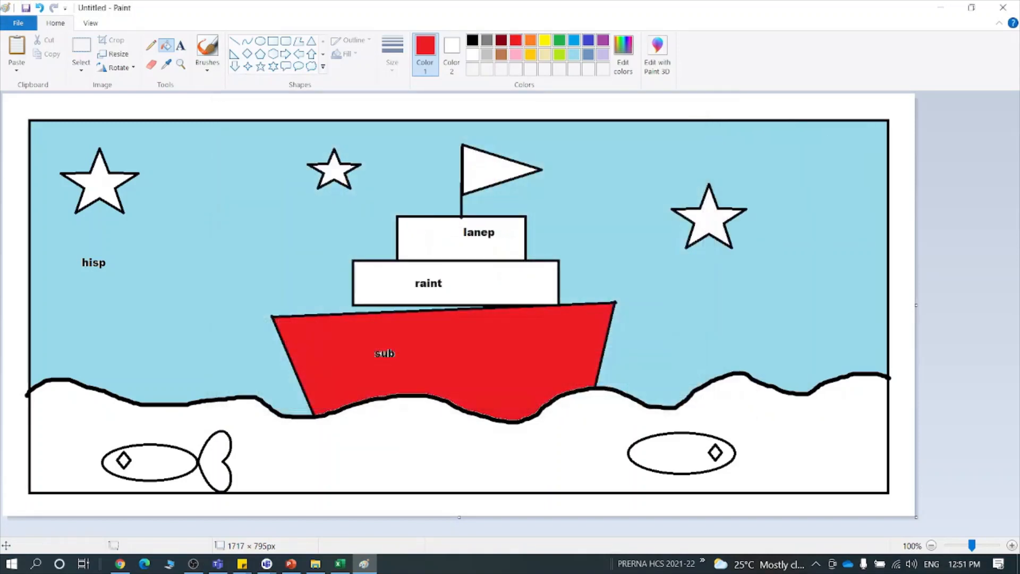
- Snip the drawing with its red hull using Snipping Tool and save it to the Desktop as JPEG 4
{"action": "left_click", "coordinate": [61, 563]}
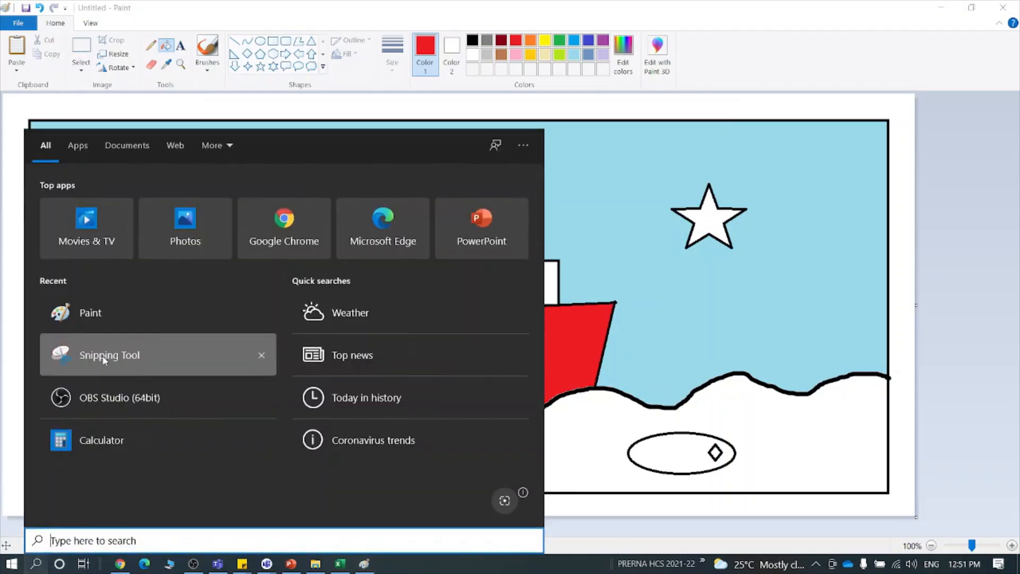
{"action": "left_click", "coordinate": [109, 355]}
{"action": "left_click", "coordinate": [460, 161]}
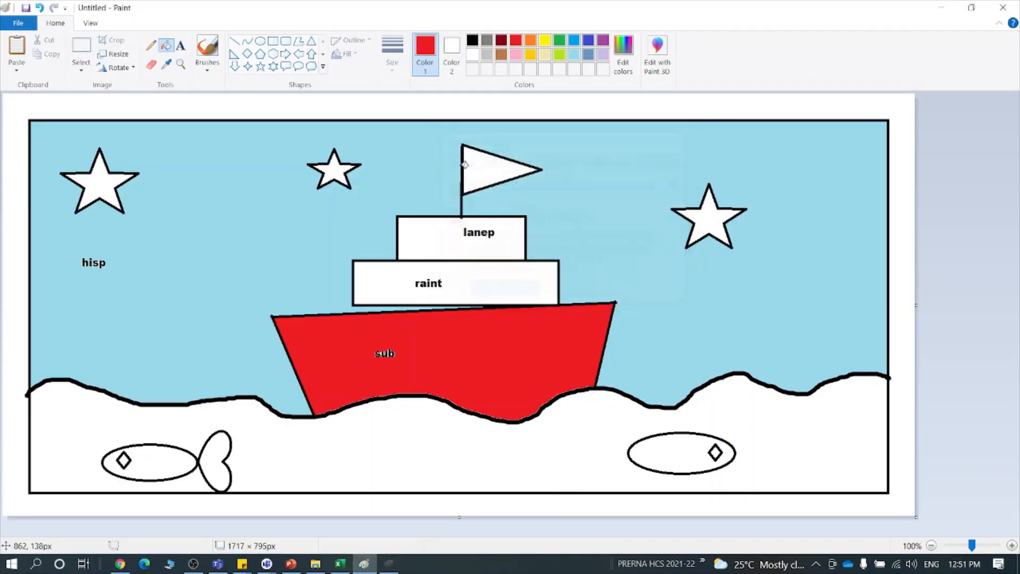
{"action": "mouse_move", "coordinate": [10, 96]}
{"action": "left_mouse_down"}
{"action": "mouse_move", "coordinate": [904, 497]}
{"action": "mouse_move", "coordinate": [911, 512]}
{"action": "left_mouse_up"}
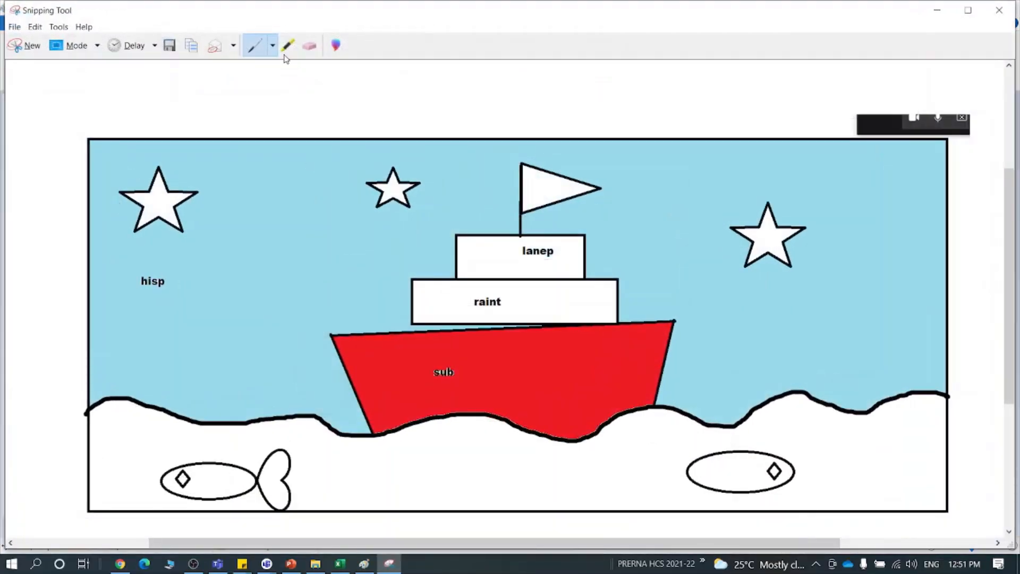
{"action": "left_click", "coordinate": [169, 45]}
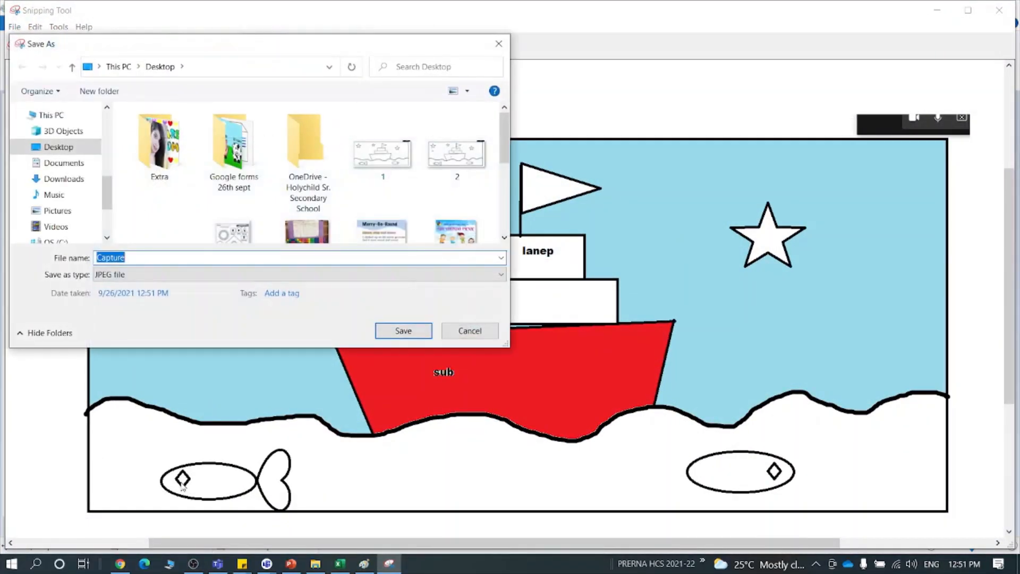
{"action": "type", "text": "4"}
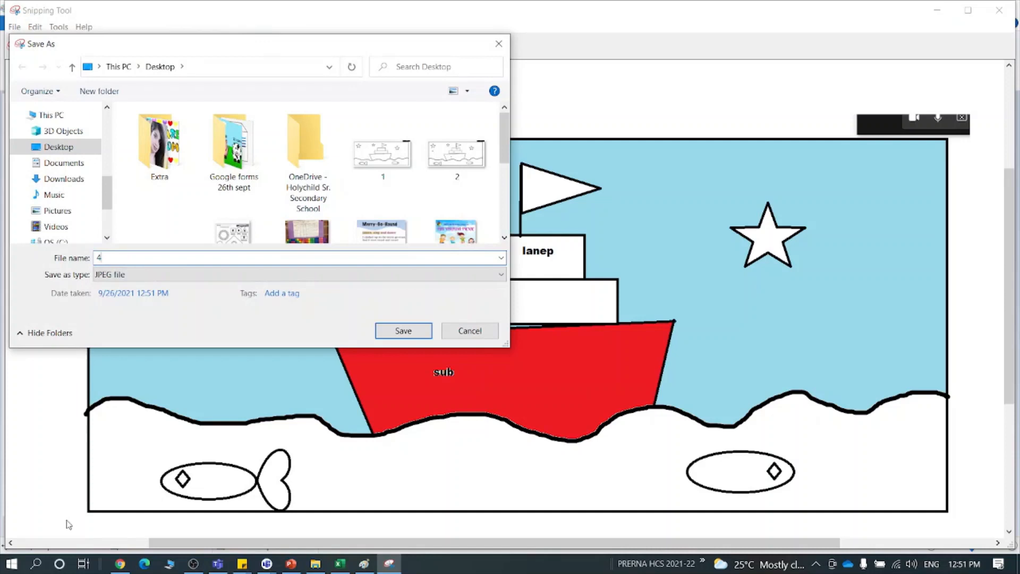
{"action": "left_click", "coordinate": [403, 331]}
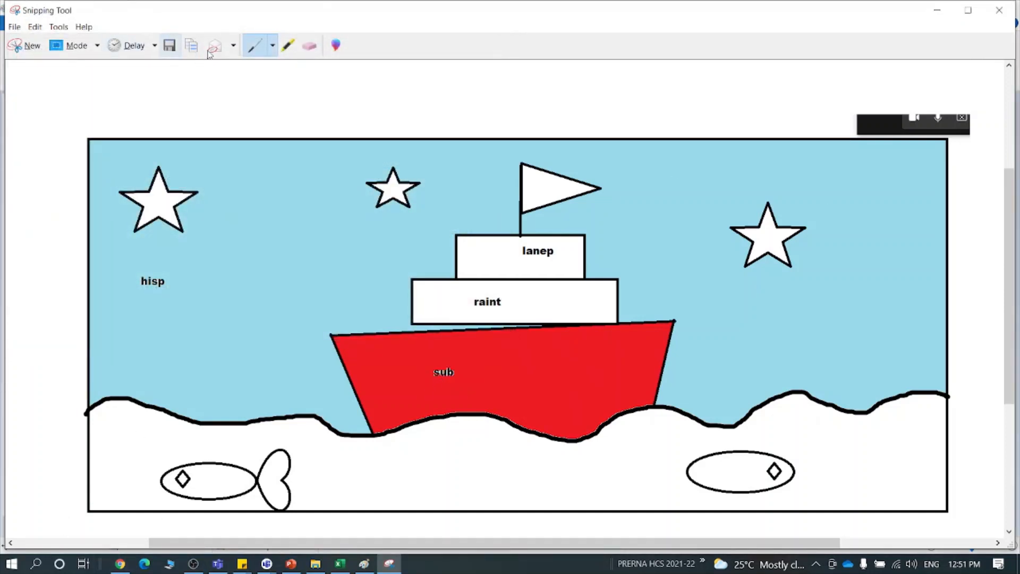
- Close the Snipping Tool, check the Teams meeting window and minimise it to return to the drawing
{"action": "left_click", "coordinate": [1010, 12]}
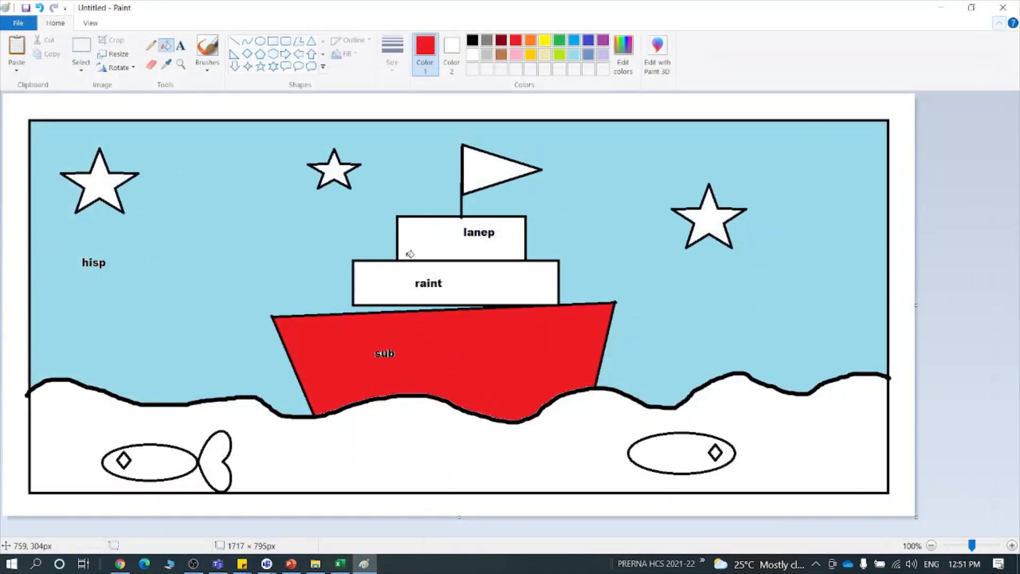
{"action": "left_click", "coordinate": [909, 71]}
{"action": "left_click", "coordinate": [817, 286]}
{"action": "left_click", "coordinate": [587, 268]}
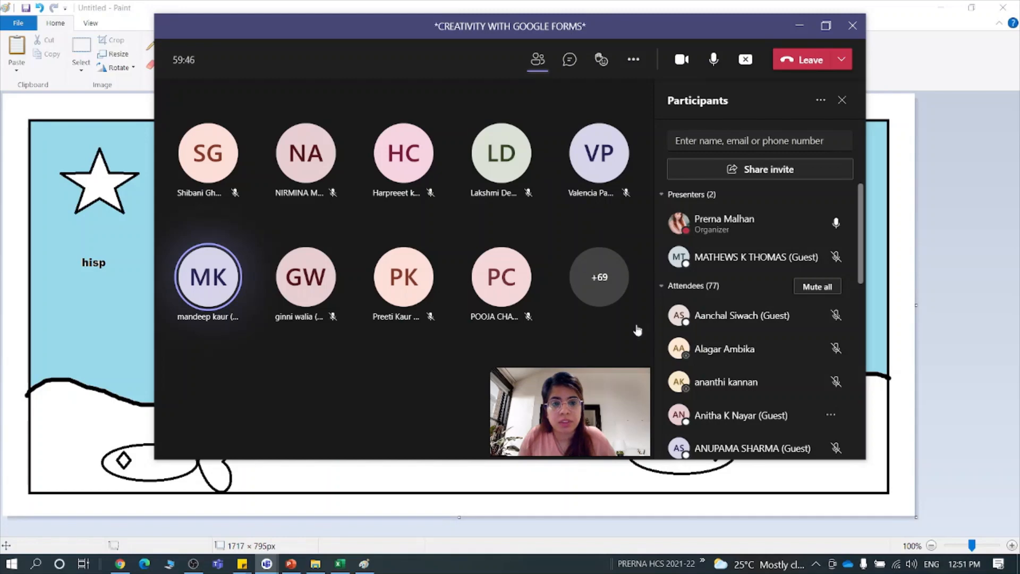
{"action": "left_click", "coordinate": [799, 25]}
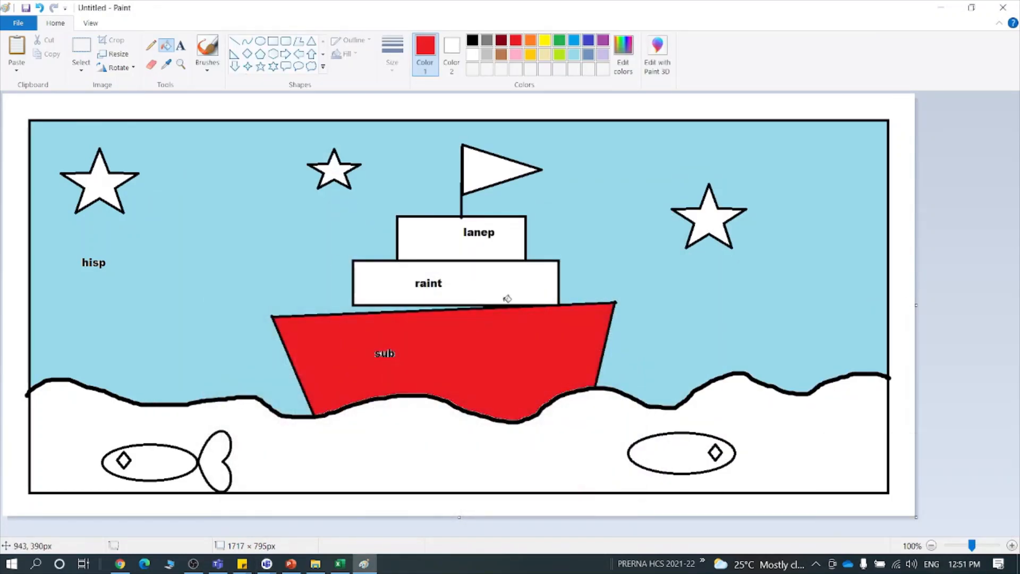
- Fill the boat's lower cabin block labelled "raint" with light pink
{"action": "left_click", "coordinate": [516, 55]}
{"action": "left_click", "coordinate": [511, 279]}
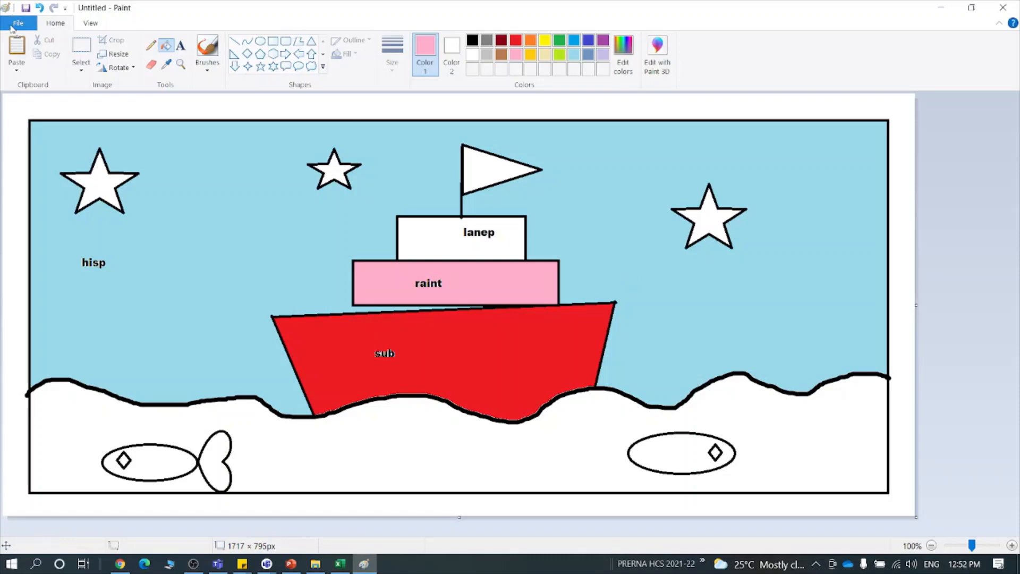
- Snip the drawing with its pink cabin block using Snipping Tool, save it to the Desktop as JPEG 5 and close the tool
{"action": "left_click", "coordinate": [26, 7]}
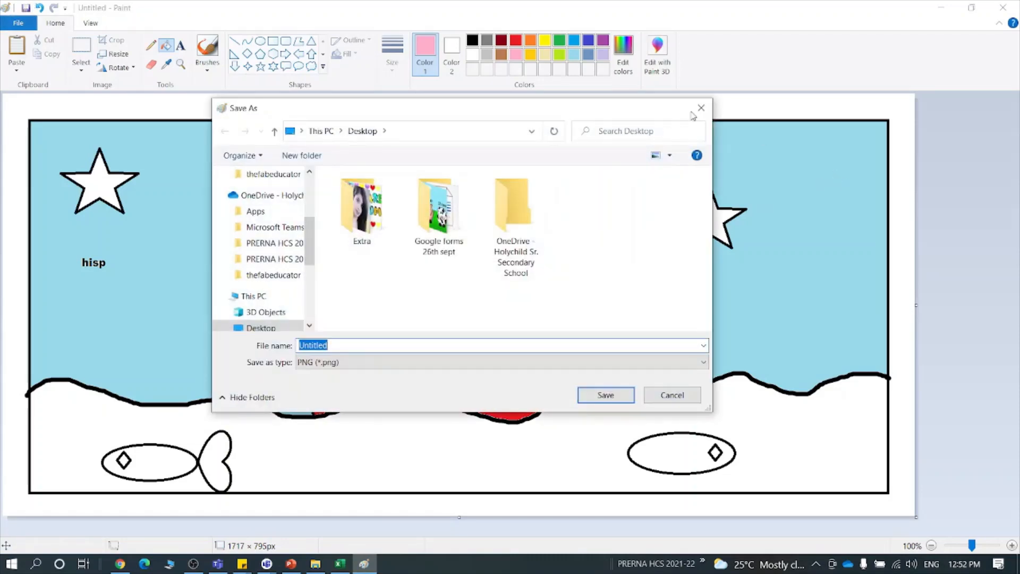
{"action": "left_click", "coordinate": [701, 108]}
{"action": "left_click", "coordinate": [35, 563]}
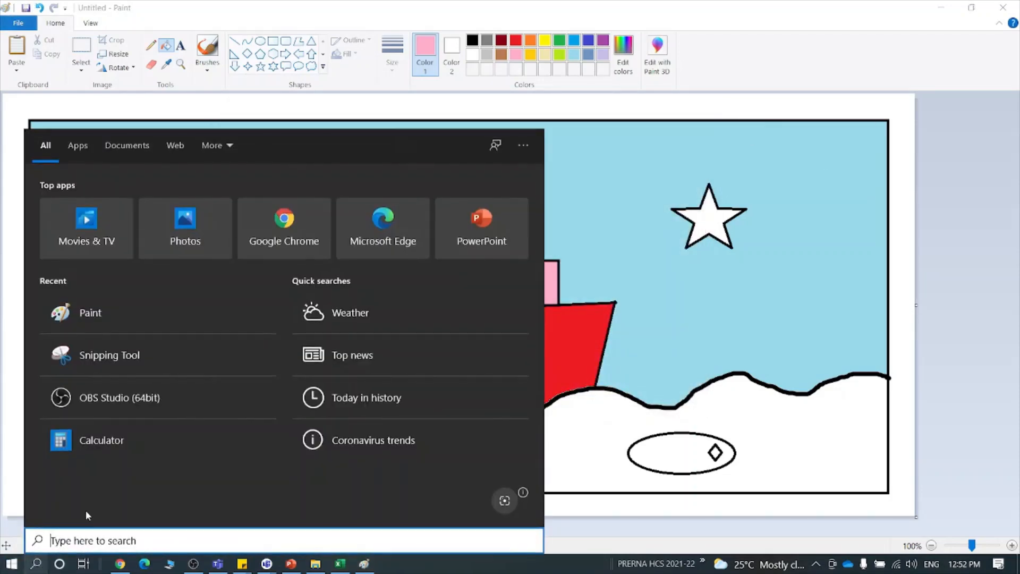
{"action": "left_click", "coordinate": [138, 354]}
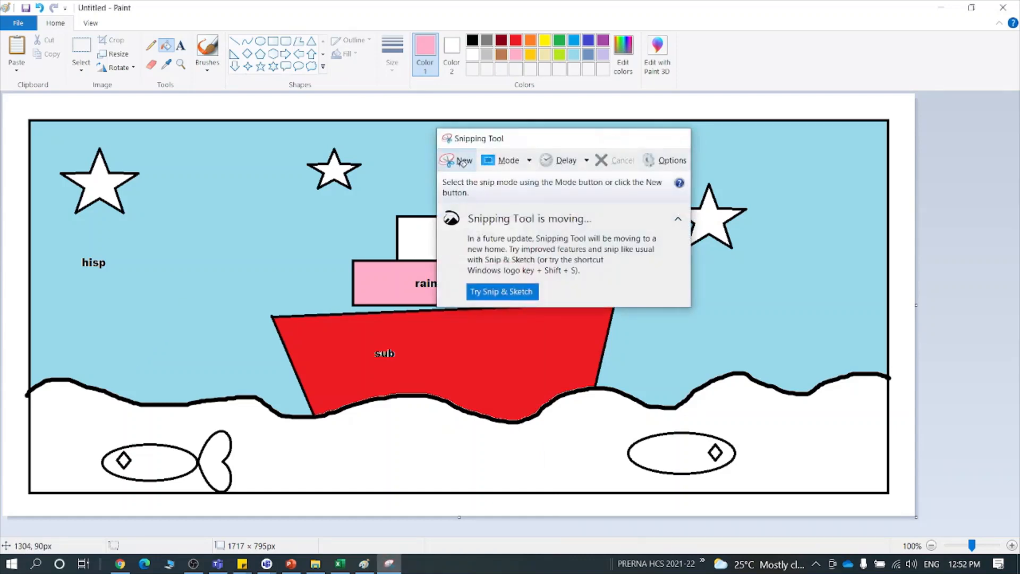
{"action": "left_click", "coordinate": [460, 165]}
{"action": "left_click_drag", "start_coordinate": [9, 96], "coordinate": [911, 516]}
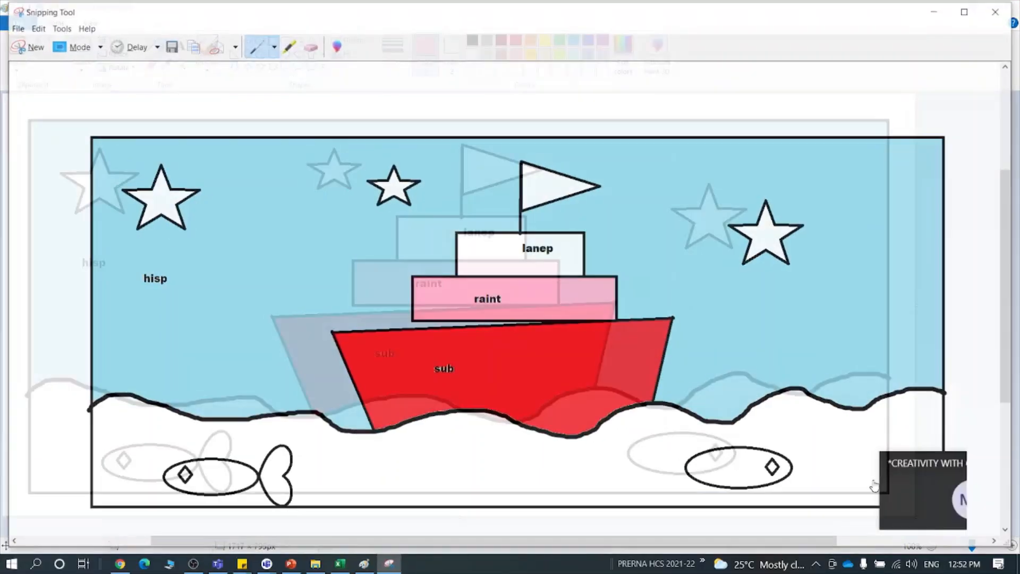
{"action": "key", "text": "ctrl+s"}
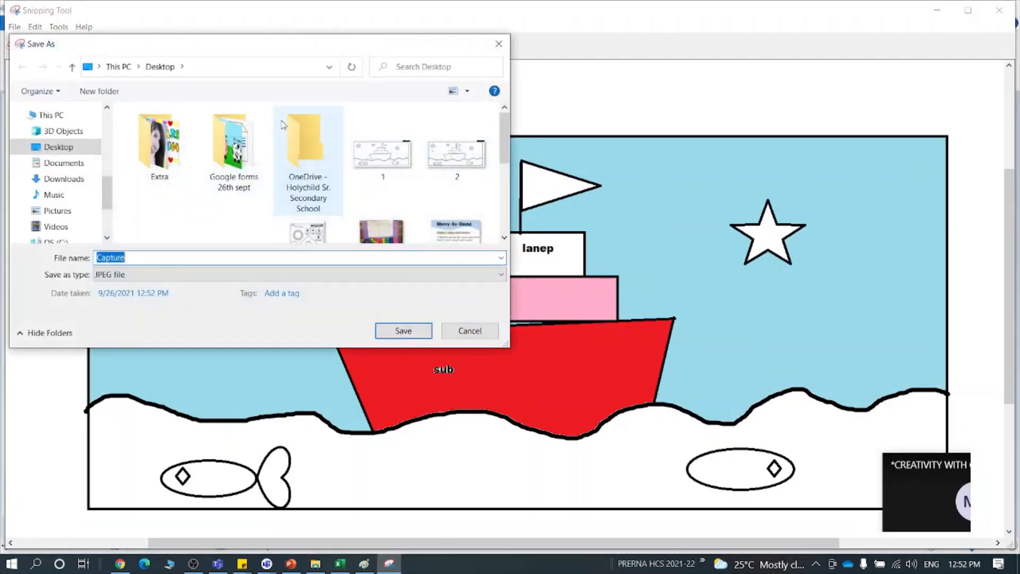
{"action": "scroll", "coordinate": [319, 202], "scroll_direction": "down", "scroll_amount": 5}
{"action": "scroll", "coordinate": [321, 206], "scroll_direction": "up", "scroll_amount": 1}
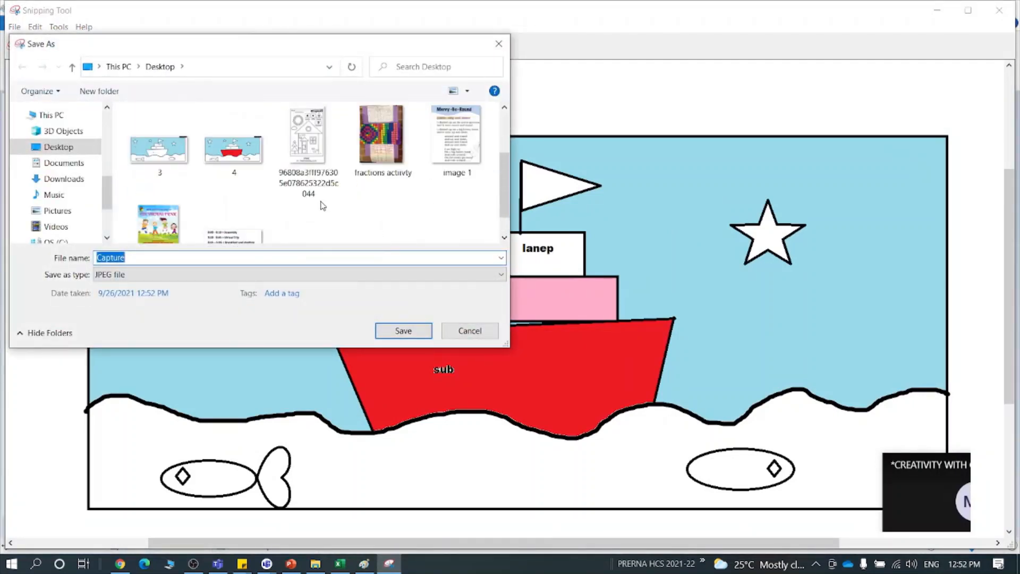
{"action": "type", "text": "5"}
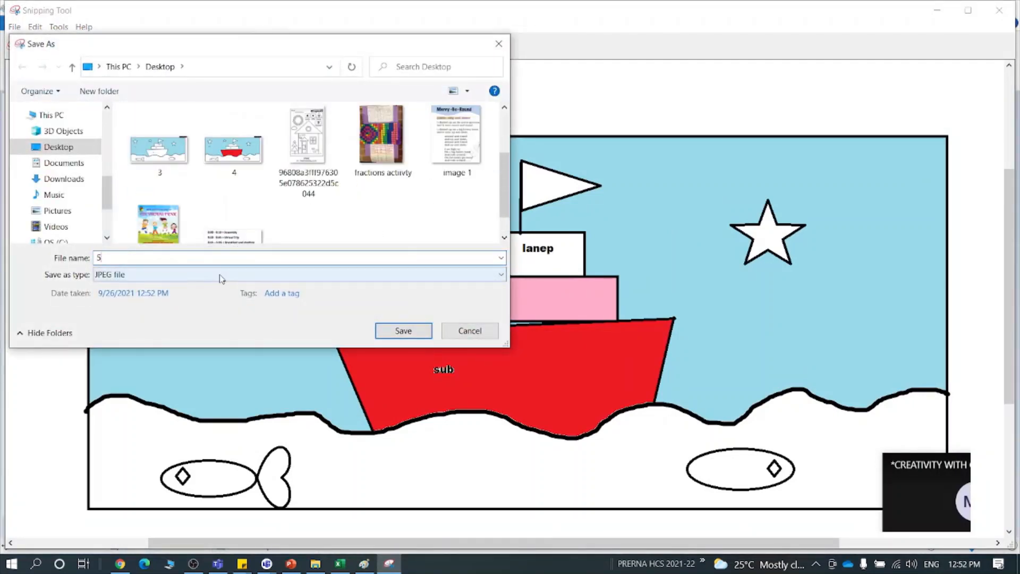
{"action": "left_click", "coordinate": [403, 330]}
{"action": "left_click", "coordinate": [999, 12]}
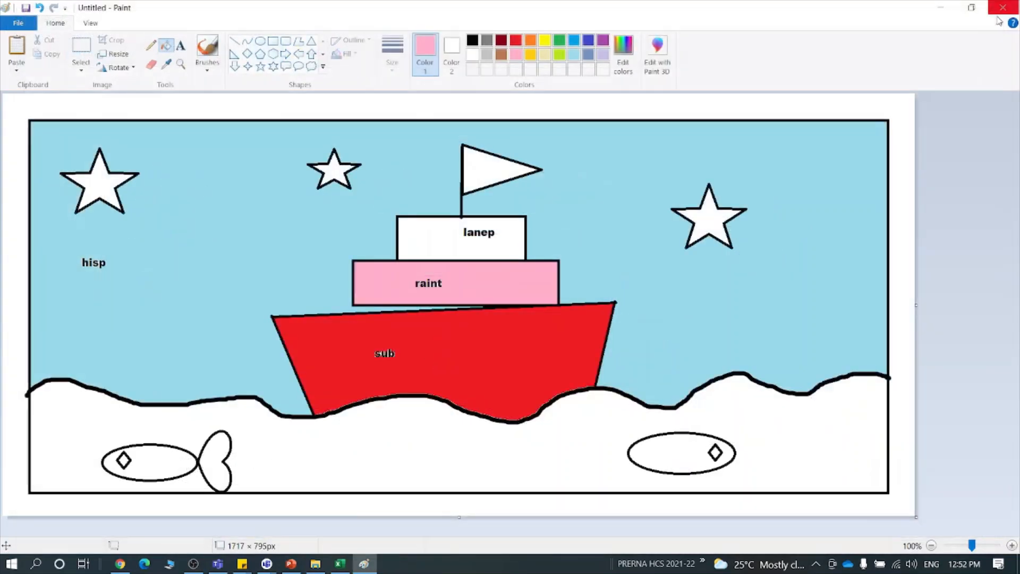
- Switch to Chrome and create a blank Google Forms form in a new tab
{"action": "left_click", "coordinate": [1002, 8]}
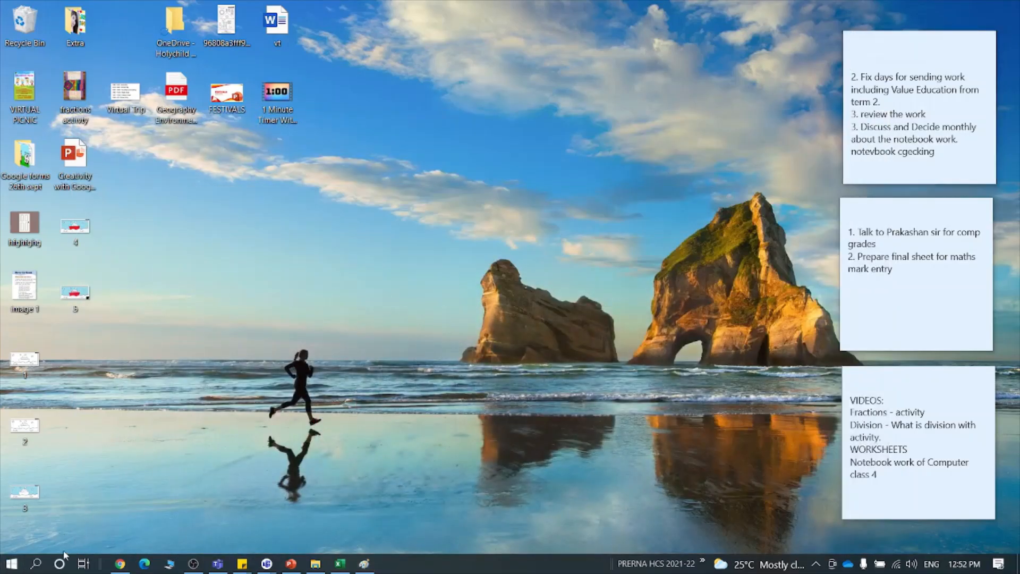
{"action": "left_click", "coordinate": [120, 563]}
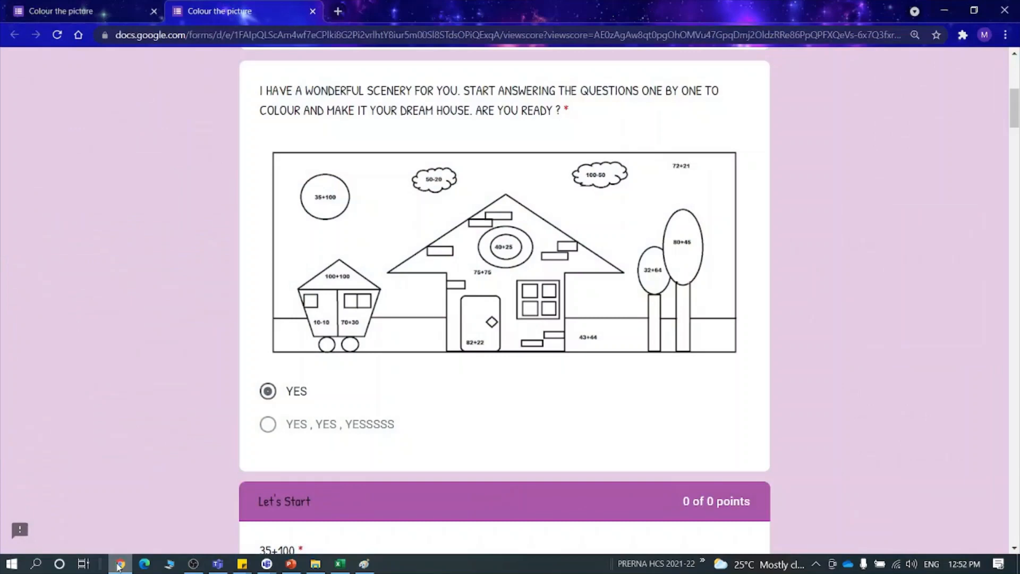
{"action": "left_click", "coordinate": [337, 13]}
{"action": "left_click", "coordinate": [257, 56]}
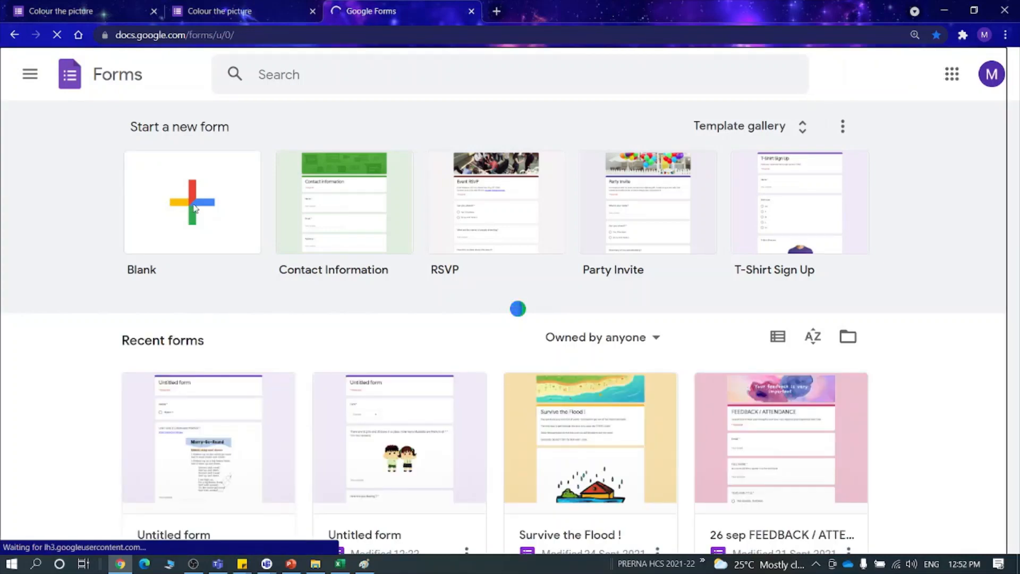
{"action": "left_click", "coordinate": [164, 220]}
- Title the form "transportation"
{"action": "left_click", "coordinate": [369, 190]}
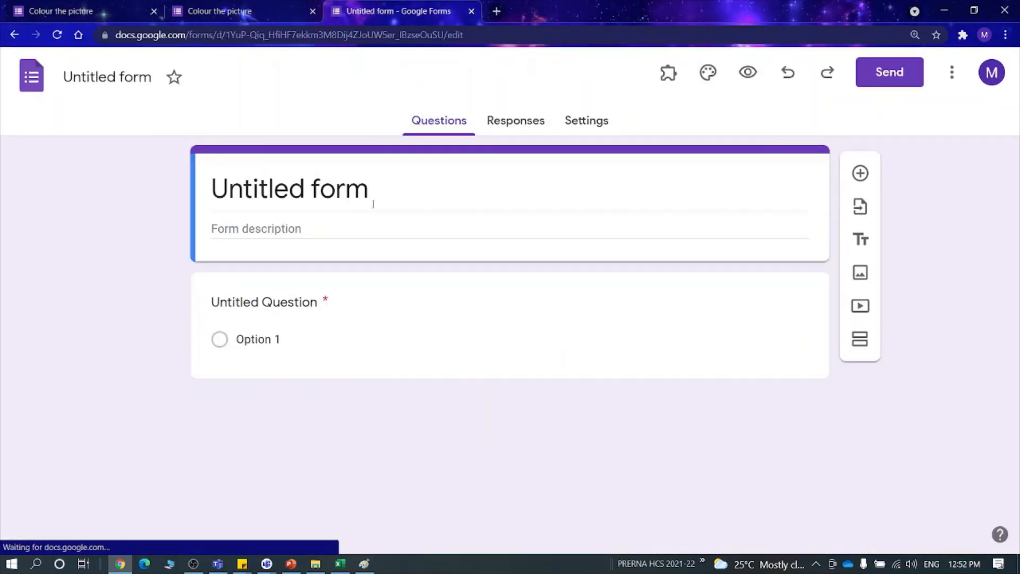
{"action": "triple_click", "coordinate": [369, 190]}
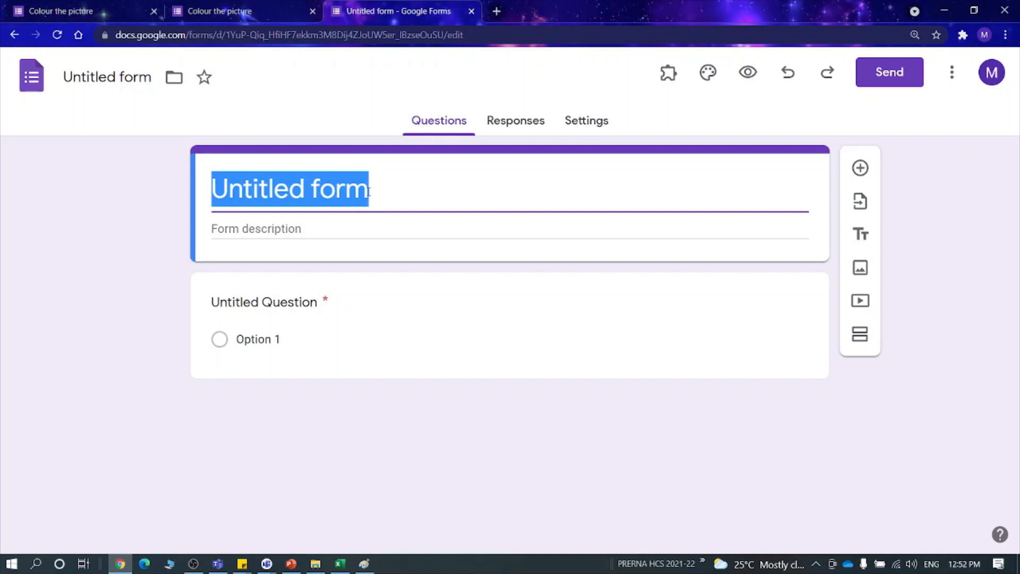
{"action": "type", "text": "tran"}
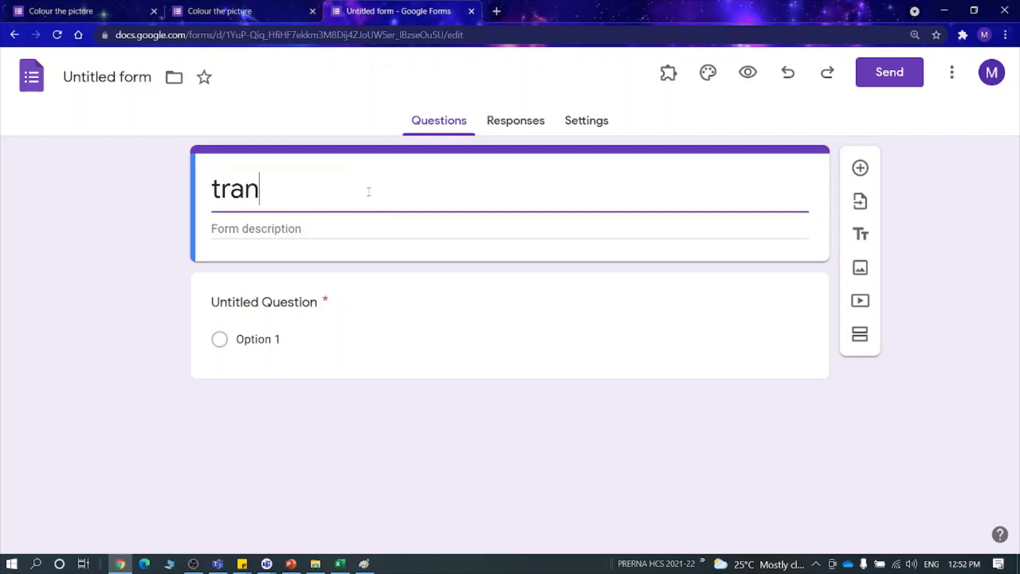
{"action": "type", "text": "sporattion"}
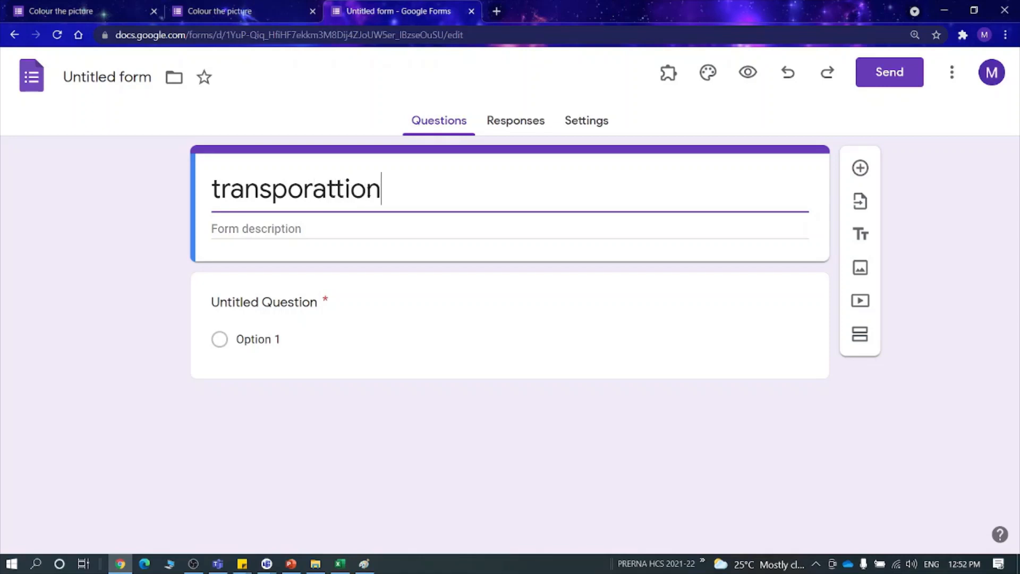
{"action": "key", "text": "BackSpace"}
{"action": "key", "text": "BackSpace"}
{"action": "key", "text": "BackSpace"}
{"action": "key", "text": "BackSpace"}
{"action": "key", "text": "BackSpace"}
{"action": "key", "text": "BackSpace"}
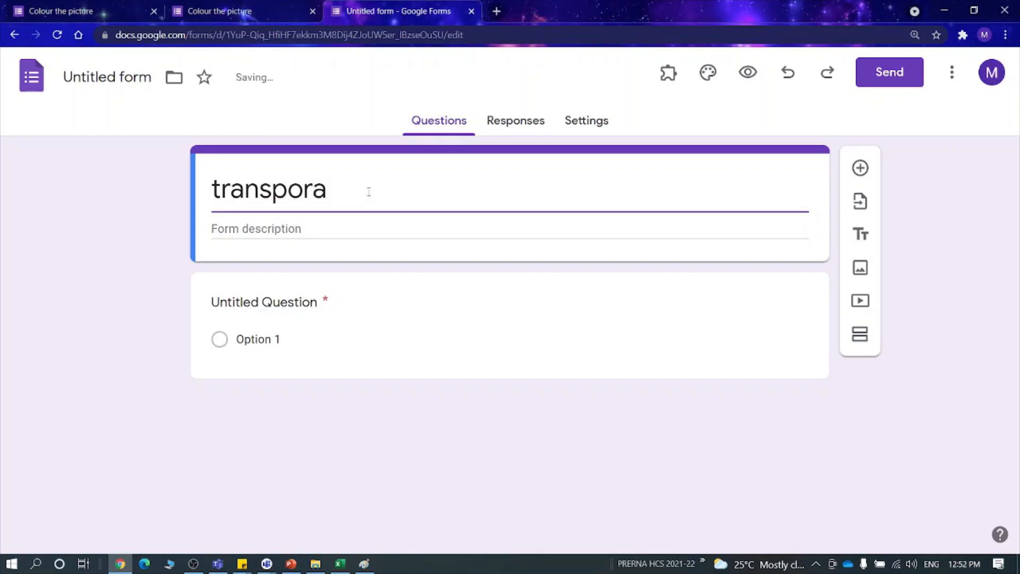
{"action": "type", "text": "tation"}
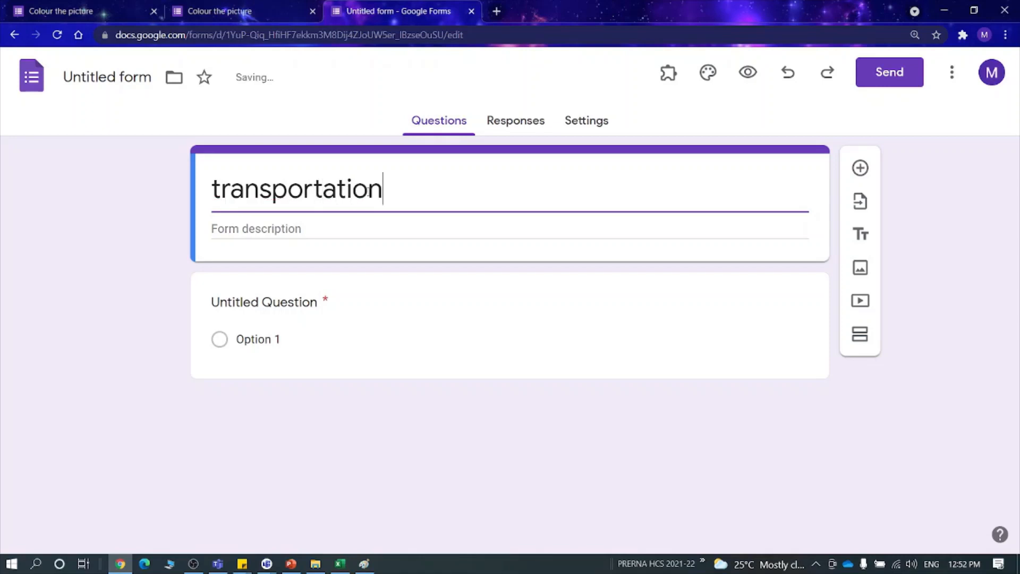
- Set the first question's text to "name"
{"action": "left_click", "coordinate": [322, 302]}
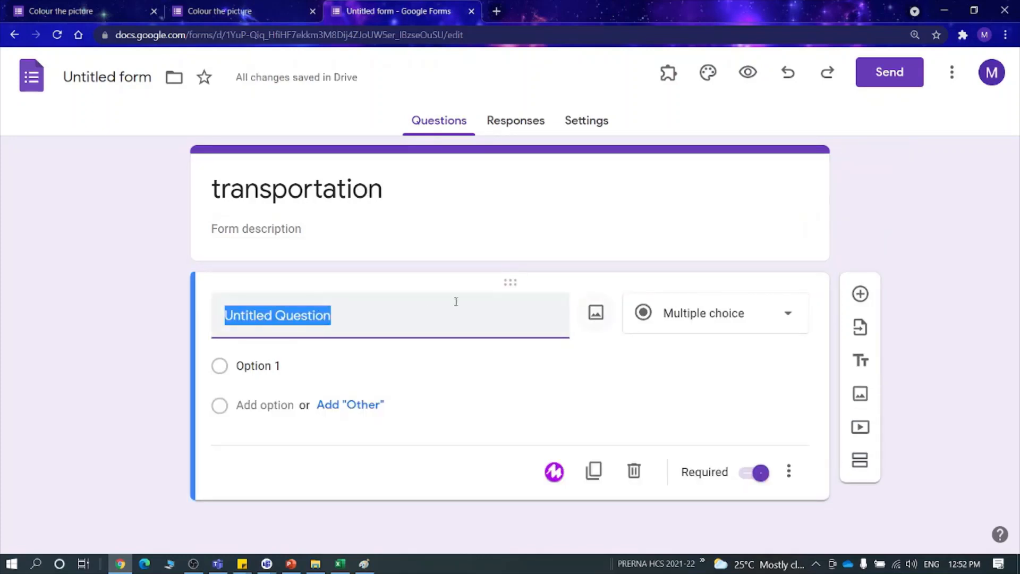
{"action": "type", "text": "name"}
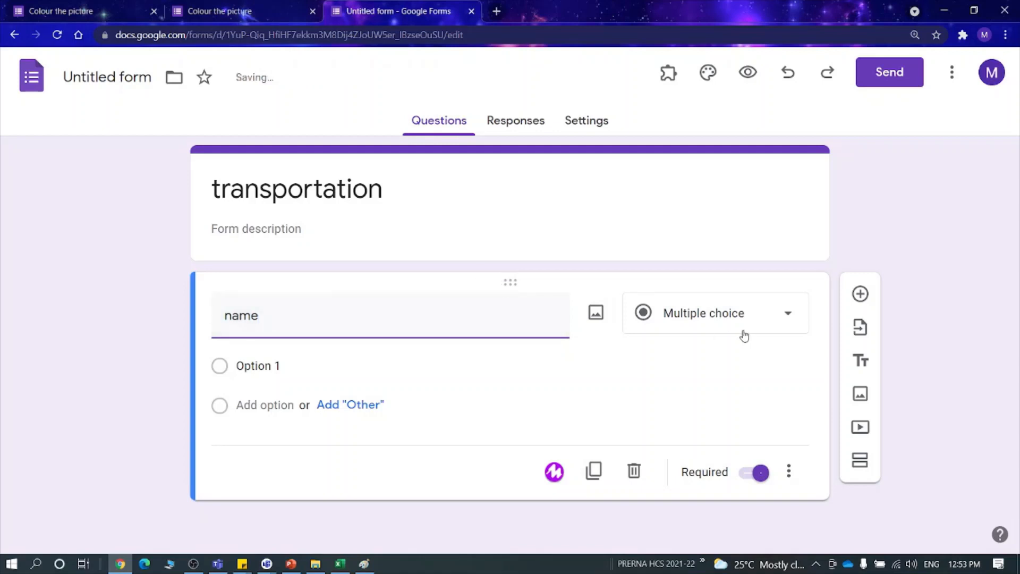
{"action": "left_click", "coordinate": [956, 335]}
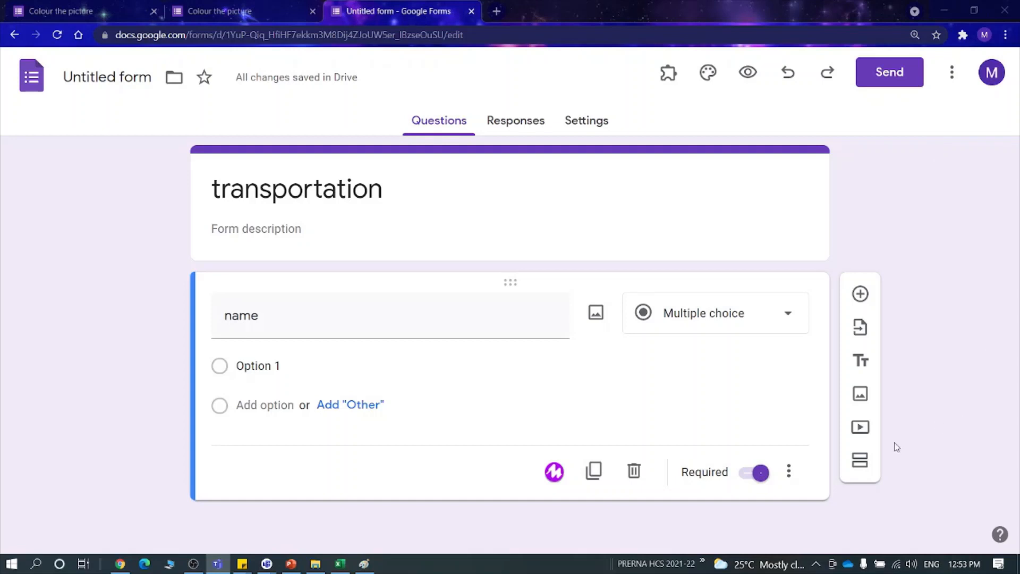
- Add a second section after the name question and insert a new question in it
{"action": "left_click", "coordinate": [860, 460]}
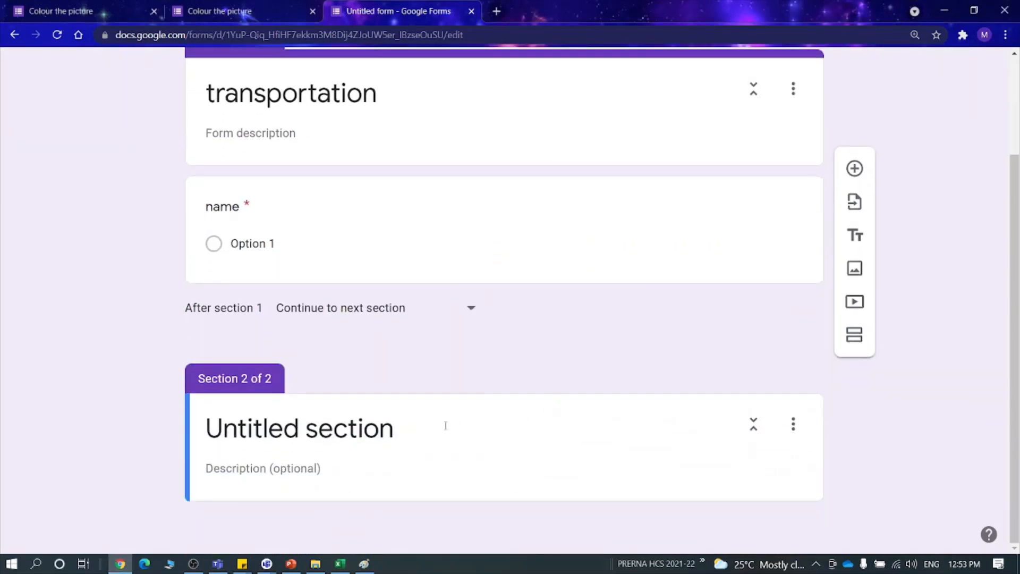
{"action": "triple_click", "coordinate": [446, 426]}
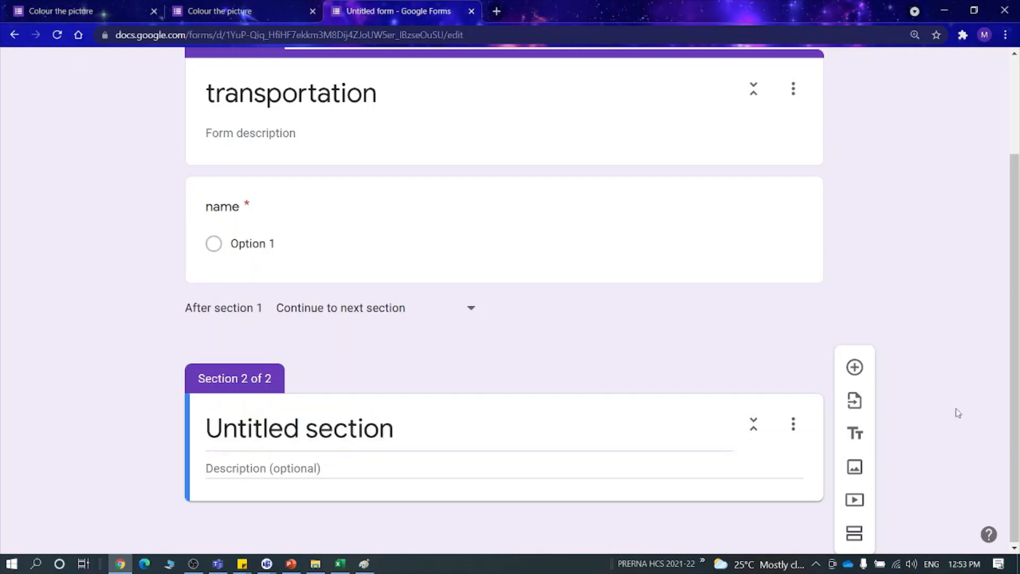
{"action": "left_click", "coordinate": [854, 367]}
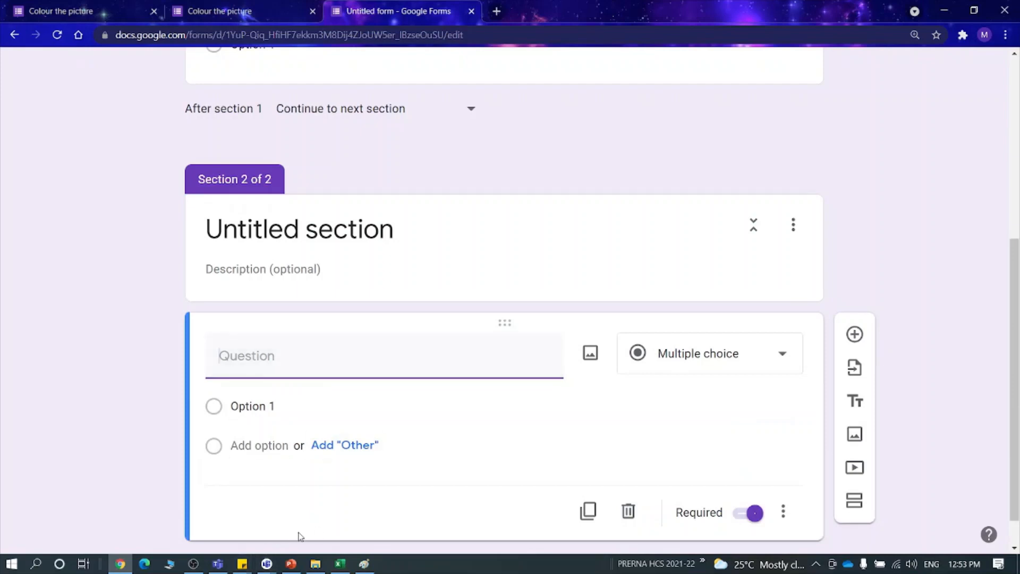
- Go to the Desktop and view the saved boat snips 1 and 2 in Photos, closing each one after viewing
{"action": "left_click", "coordinate": [364, 567]}
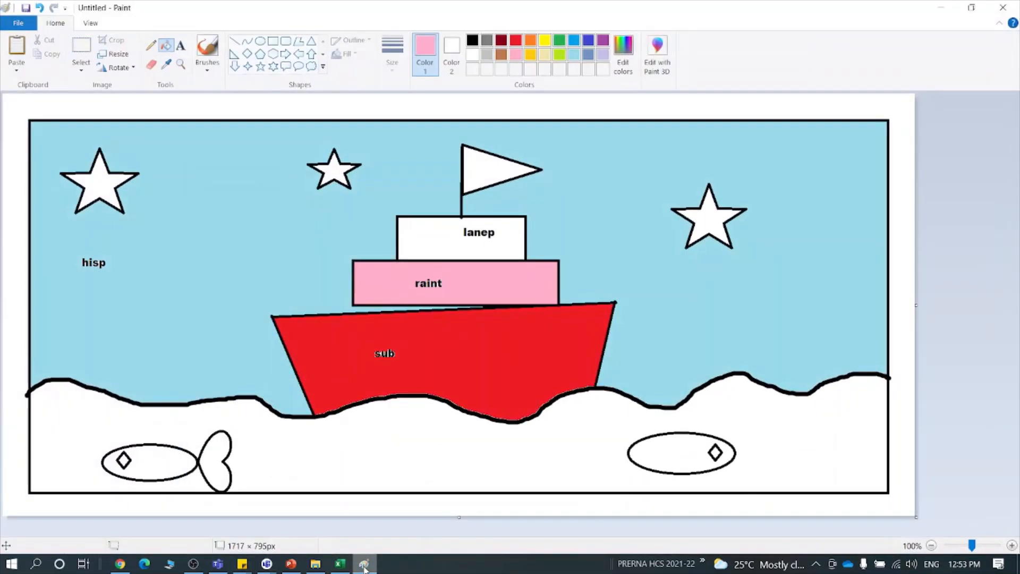
{"action": "left_click", "coordinate": [945, 8]}
{"action": "left_click", "coordinate": [945, 11]}
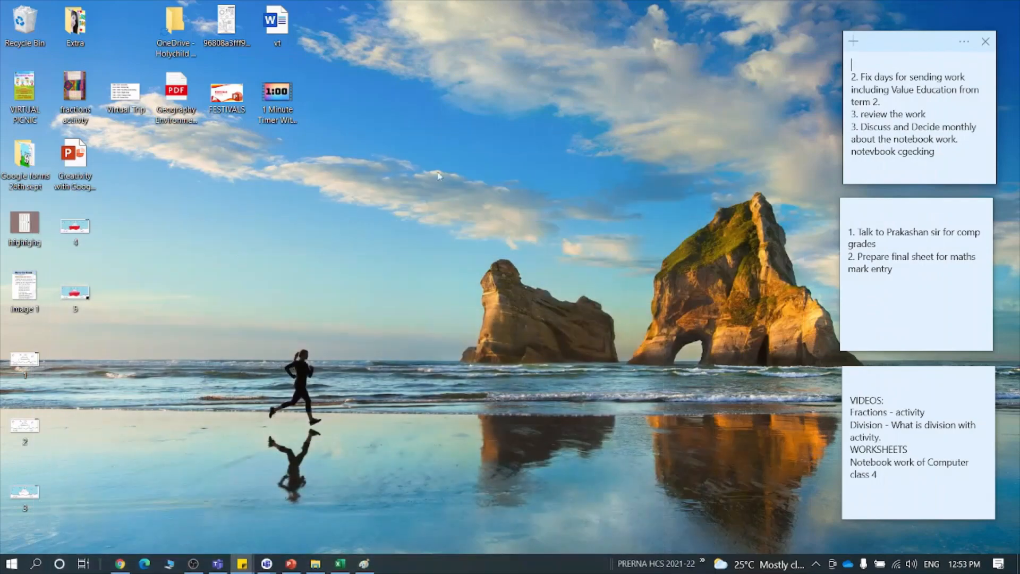
{"action": "double_click", "coordinate": [21, 366]}
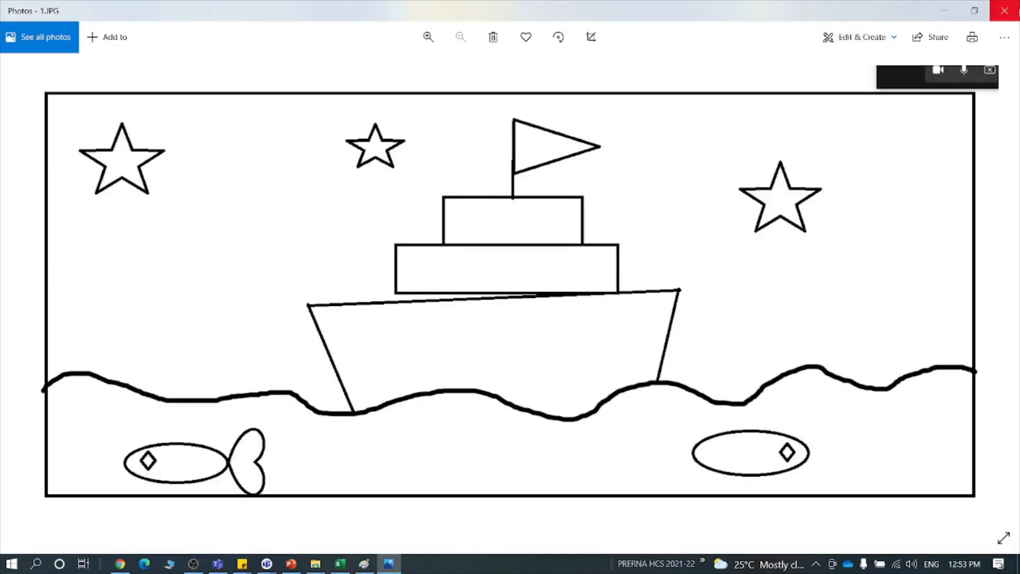
{"action": "left_click", "coordinate": [1004, 10]}
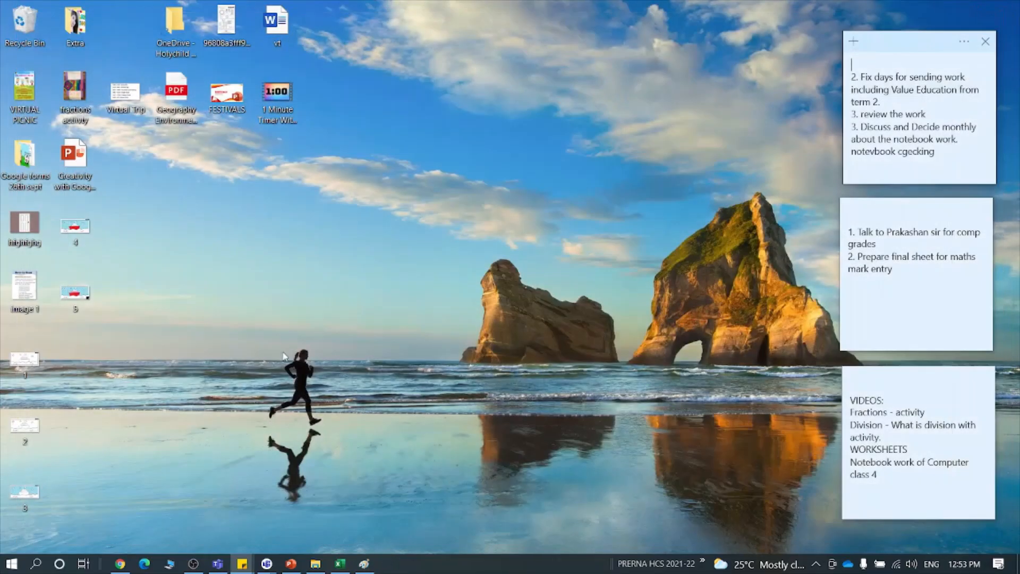
{"action": "double_click", "coordinate": [18, 429]}
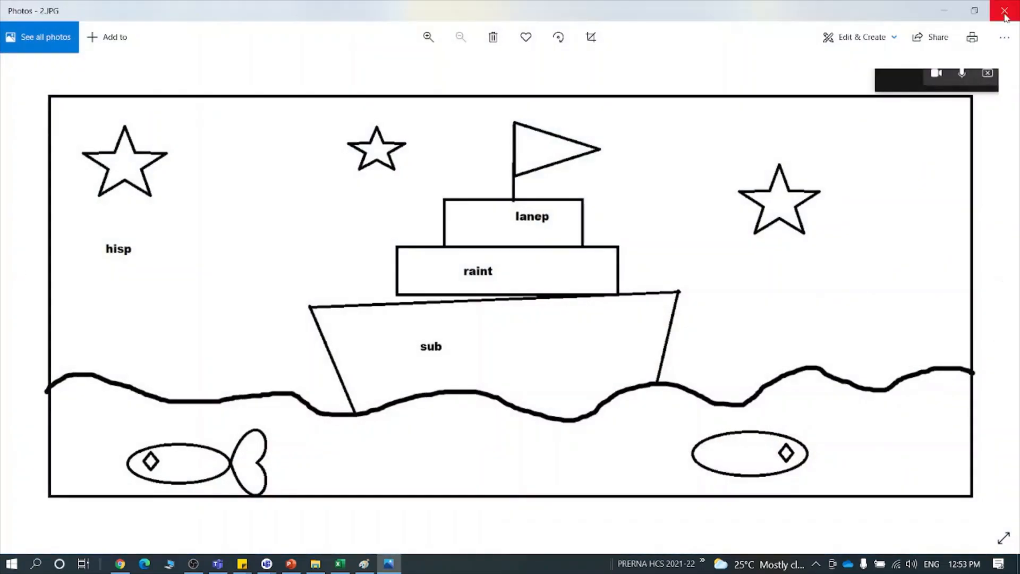
{"action": "left_click", "coordinate": [1004, 11]}
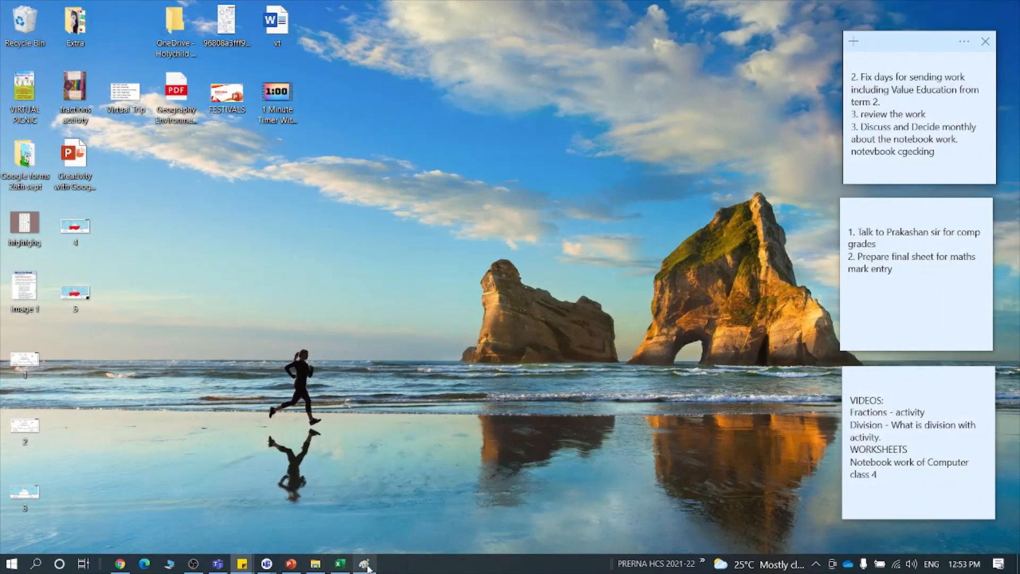
- Return to the form and set the second section's question text to "Colour the picture by giving correct answers"
{"action": "left_click", "coordinate": [118, 565]}
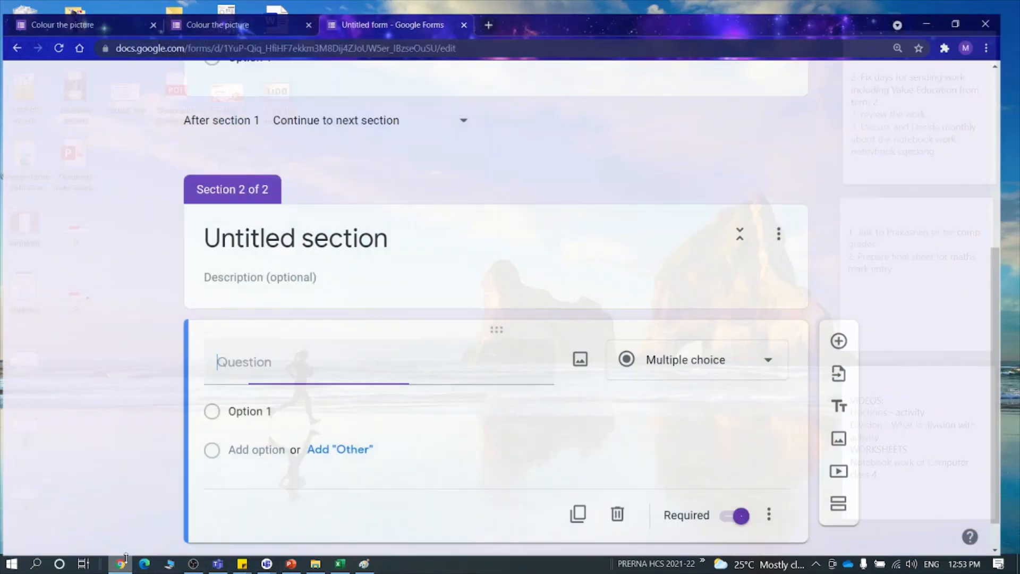
{"action": "type", "text": "Colo"}
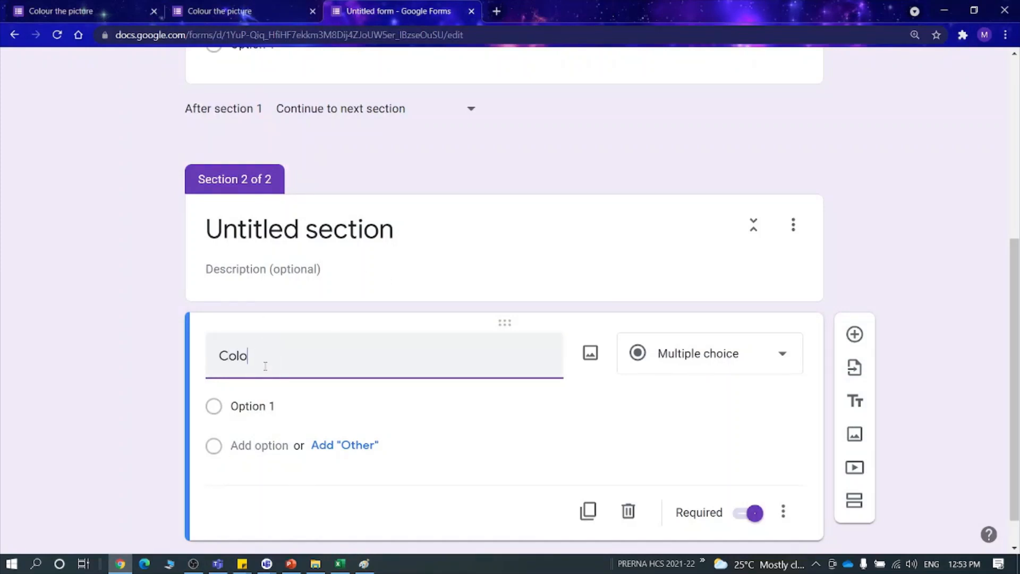
{"action": "type", "text": "ur the picture by giving correct answers"}
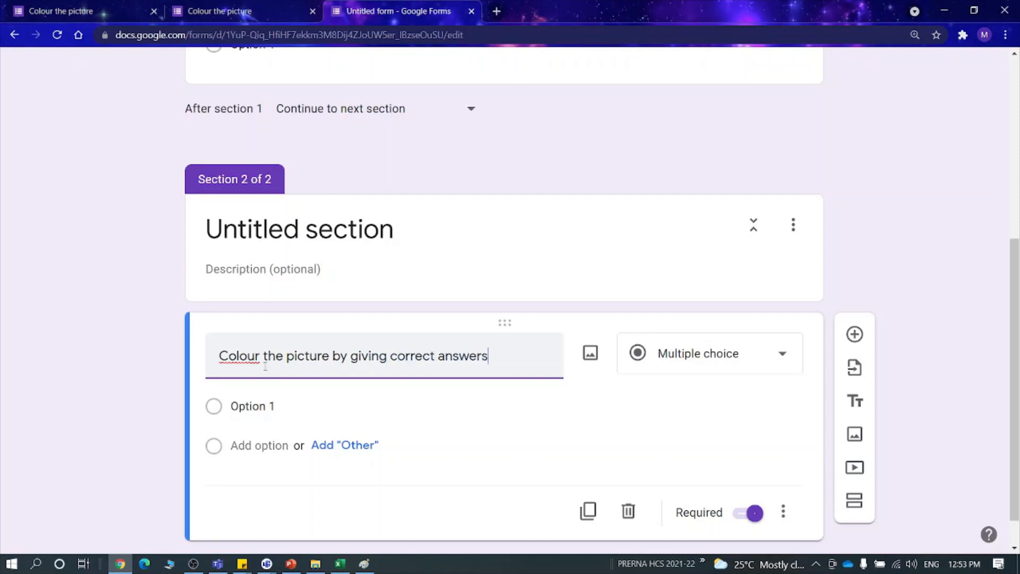
- Insert the uncoloured boat image 2 from the Desktop into the "Colour the picture" question
{"action": "left_click", "coordinate": [591, 353]}
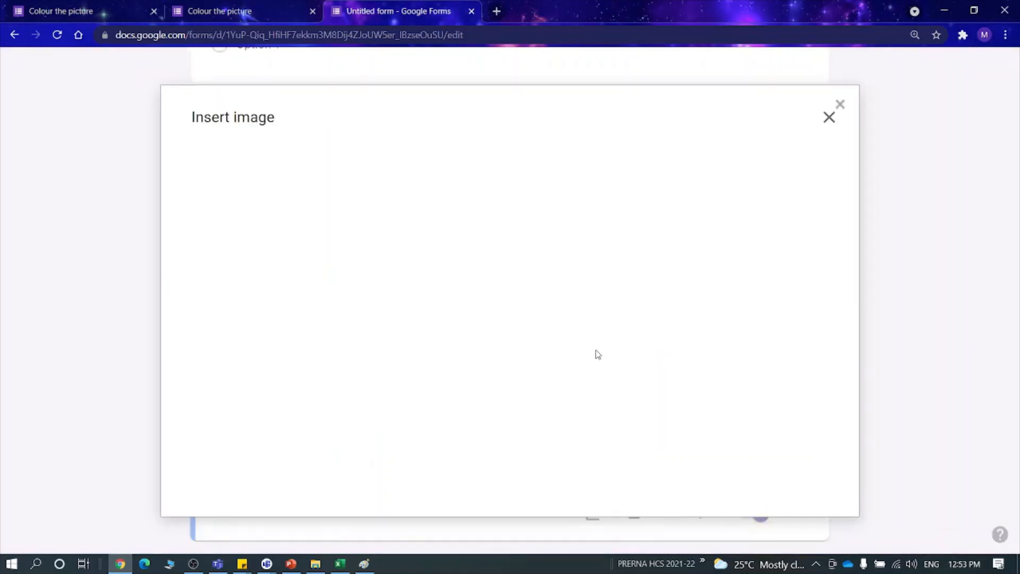
{"action": "left_click", "coordinate": [511, 404]}
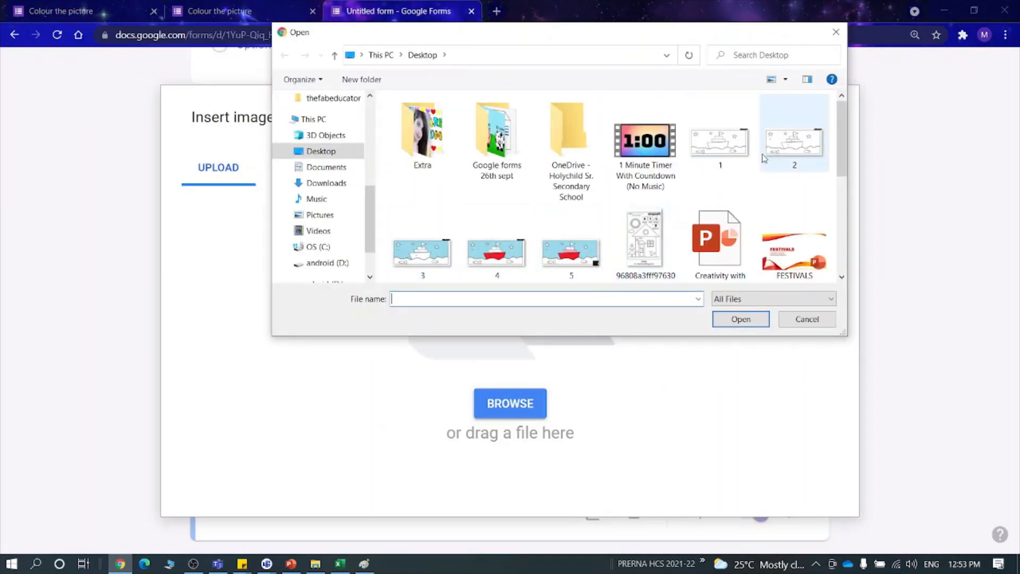
{"action": "left_click", "coordinate": [720, 141]}
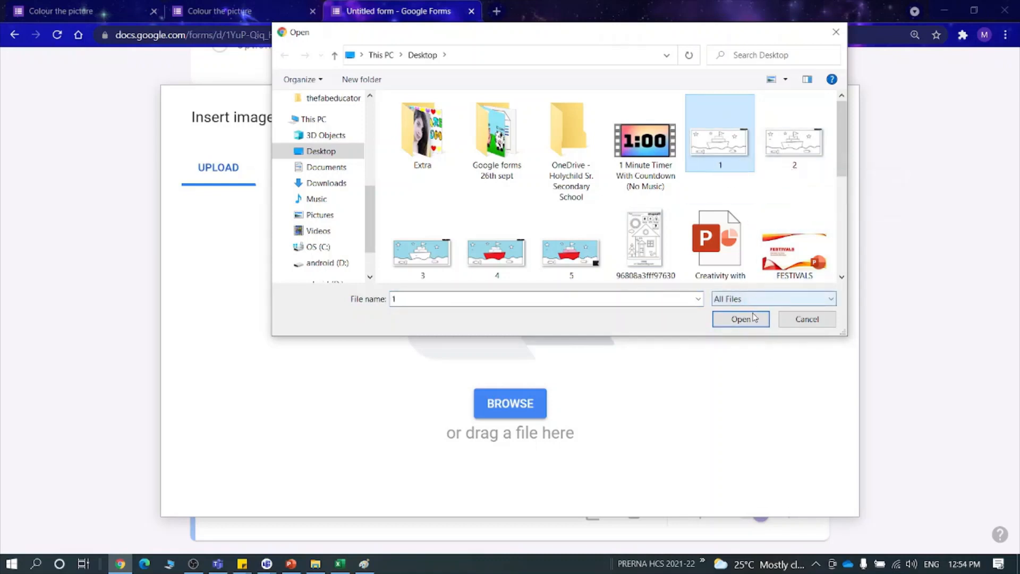
{"action": "left_click", "coordinate": [795, 153]}
{"action": "left_click", "coordinate": [743, 321]}
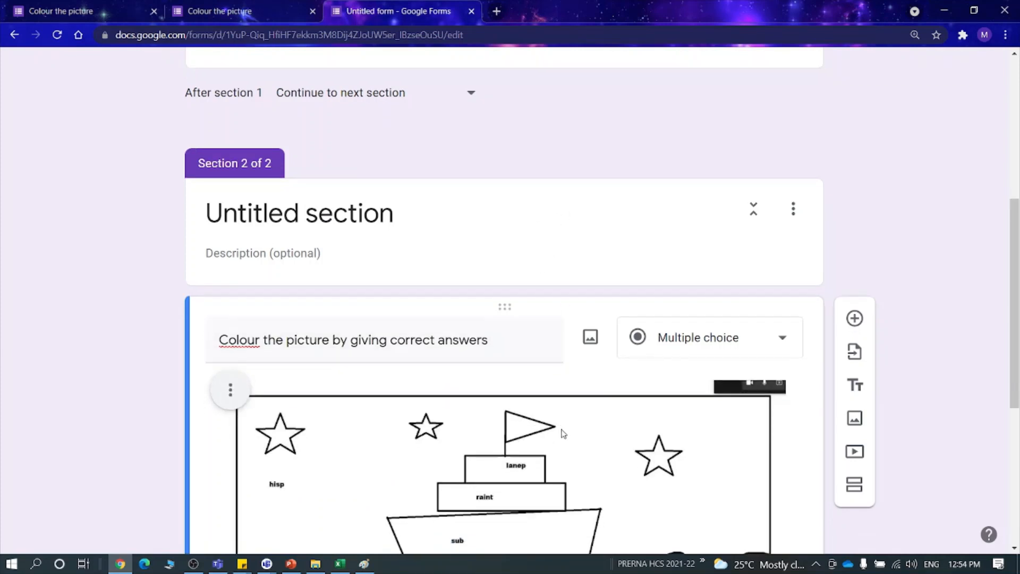
- Add a full stop to the end of the "Colour the picture by giving correct answers" question text
{"action": "scroll", "coordinate": [562, 433], "scroll_direction": "down", "scroll_amount": 3}
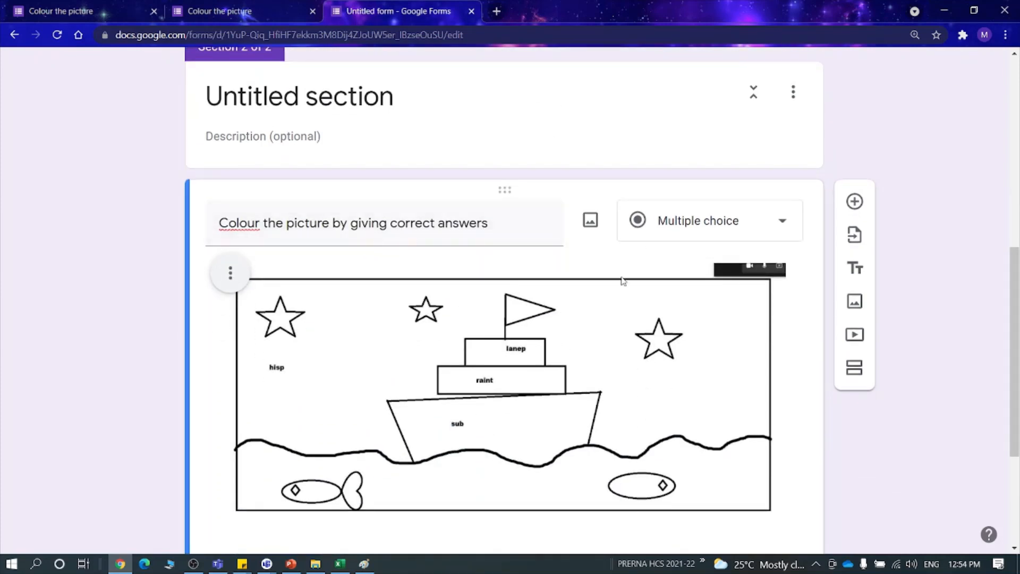
{"action": "scroll", "coordinate": [651, 246], "scroll_direction": "down", "scroll_amount": 3}
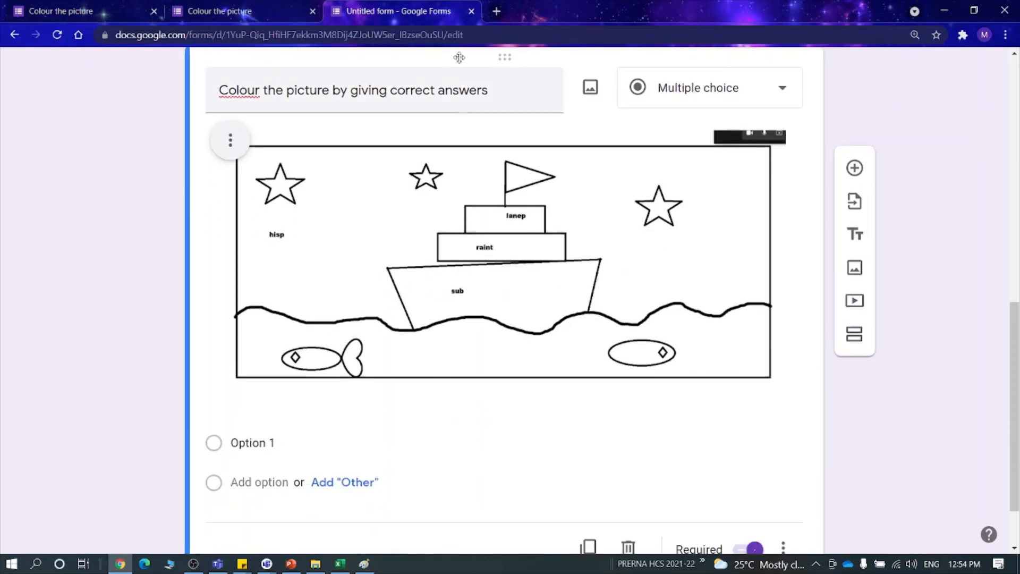
{"action": "triple_click", "coordinate": [507, 97]}
{"action": "left_click", "coordinate": [507, 95]}
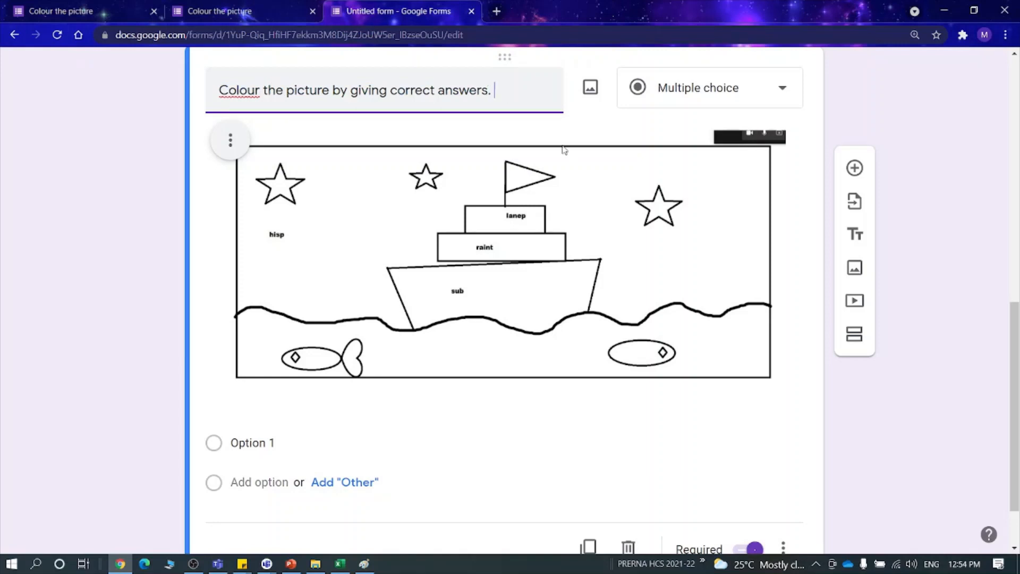
- Give the colouring question two answer options, "yes" and "yes yes yessssss am excited"
{"action": "left_click", "coordinate": [493, 446]}
{"action": "type", "text": "ye"}
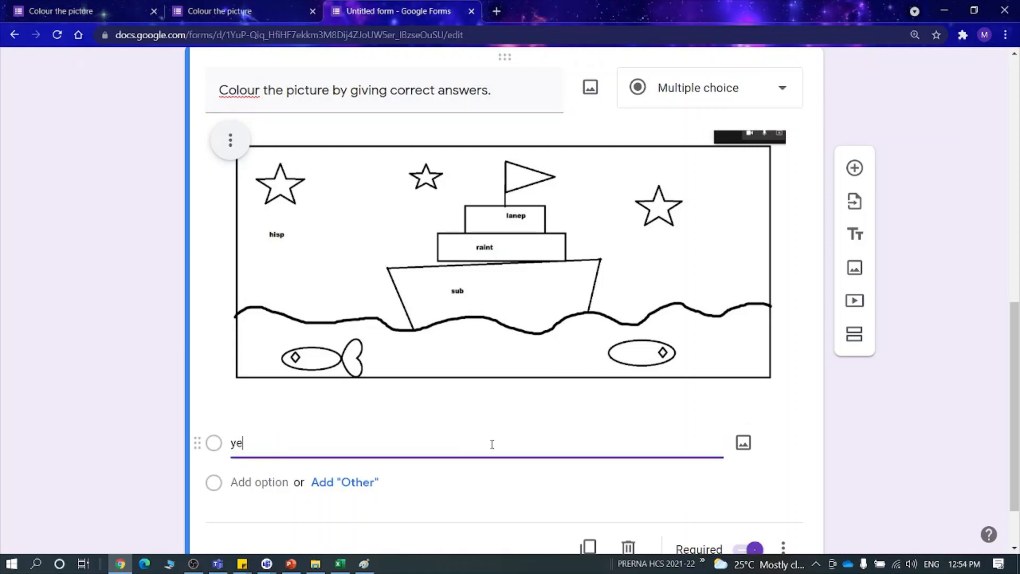
{"action": "type", "text": "s"}
{"action": "key", "text": "Return"}
{"action": "type", "text": "yes yes yesss"}
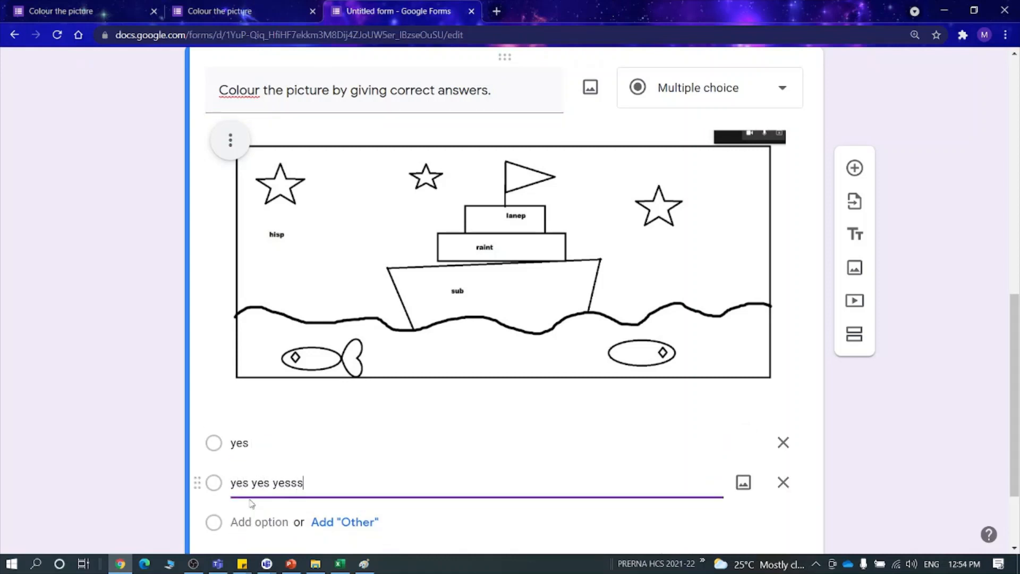
{"action": "type", "text": "ssss am excited"}
{"action": "scroll", "coordinate": [553, 426], "scroll_direction": "down", "scroll_amount": 1}
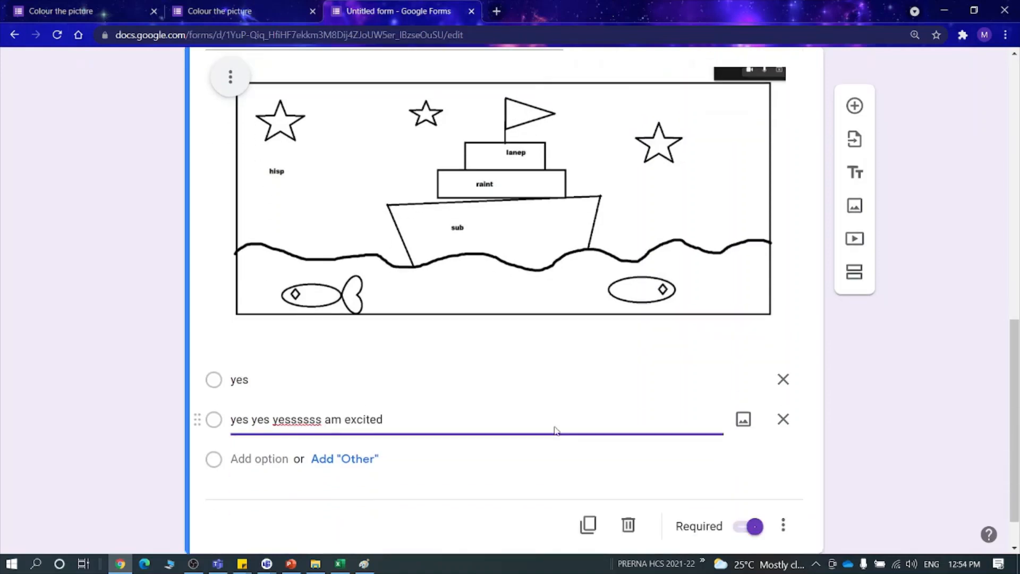
- Add a third section after the colouring question and insert a new question in it
{"action": "left_click", "coordinate": [866, 341]}
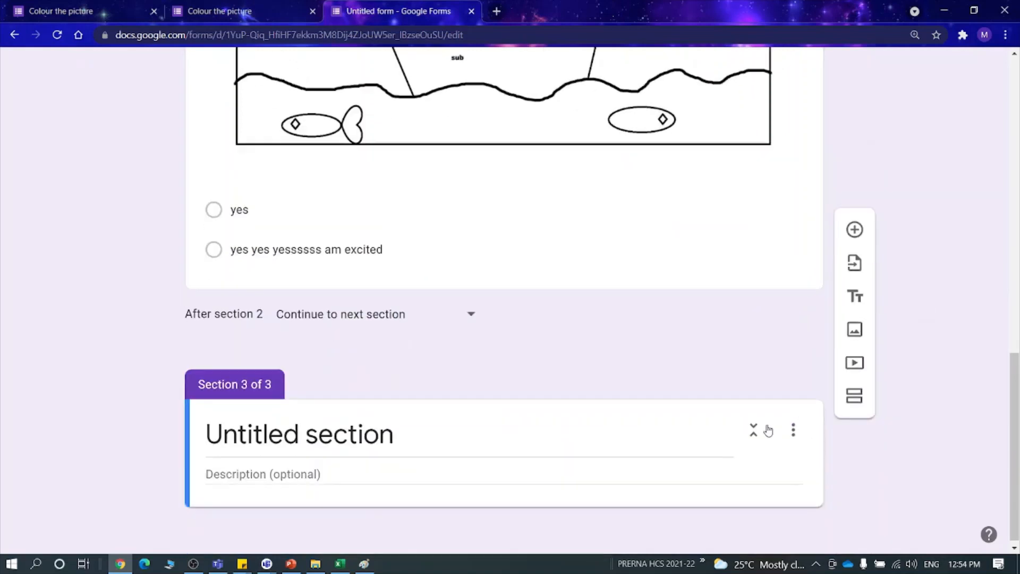
{"action": "left_click", "coordinate": [854, 366]}
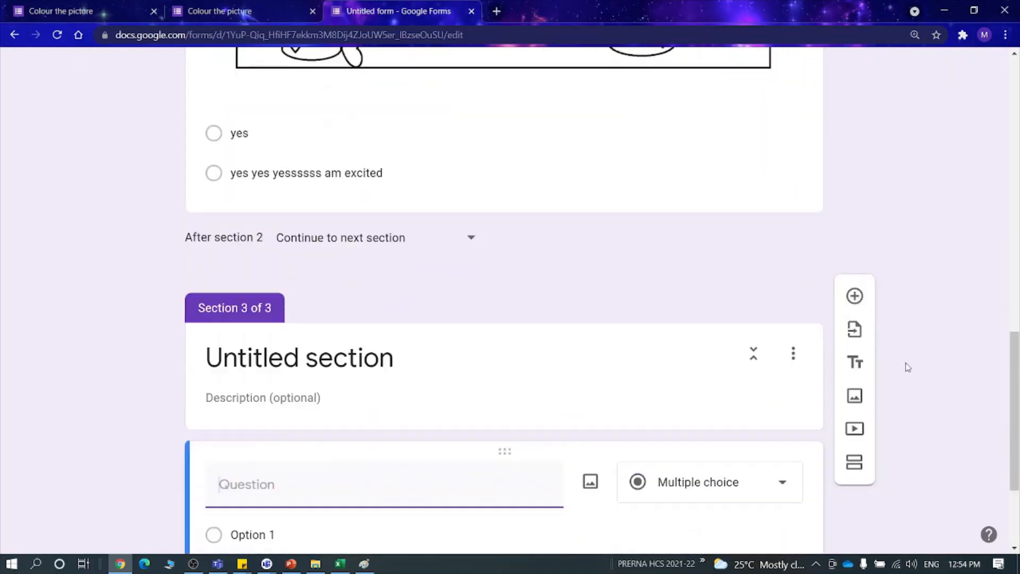
- Insert the boat image 3 from the Desktop into the third section's question
{"action": "left_click", "coordinate": [590, 353]}
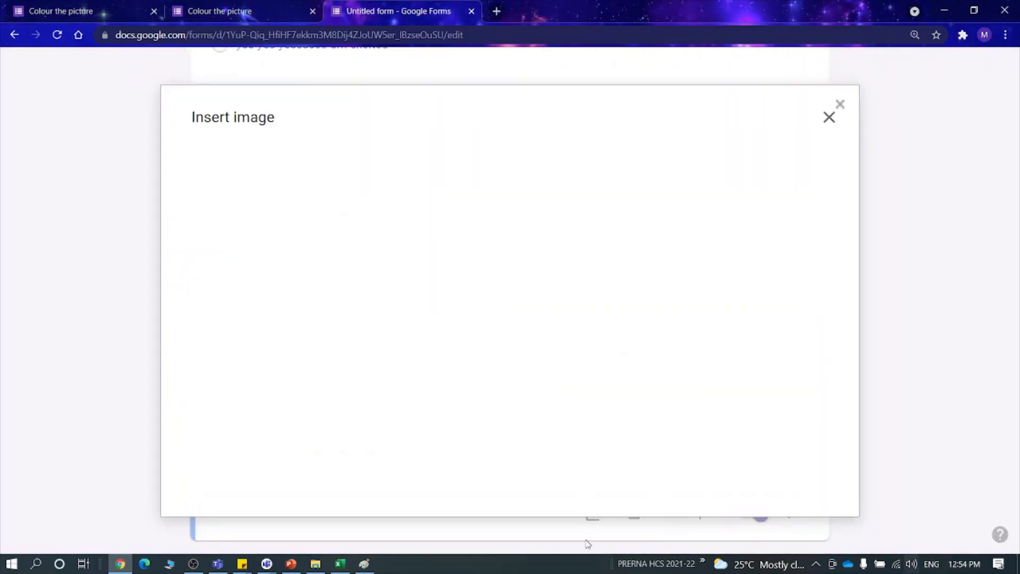
{"action": "left_click", "coordinate": [530, 413]}
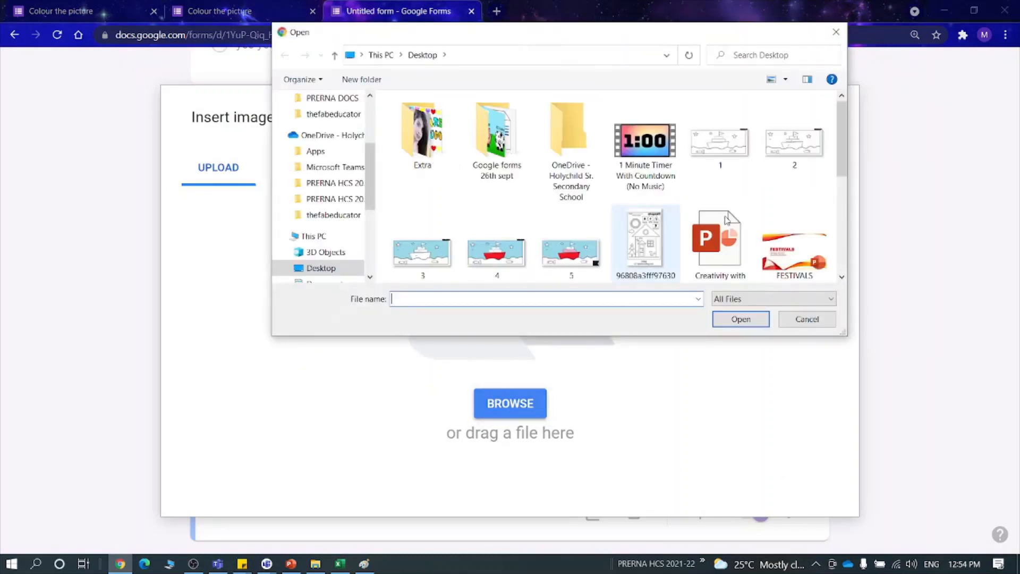
{"action": "left_click", "coordinate": [438, 244]}
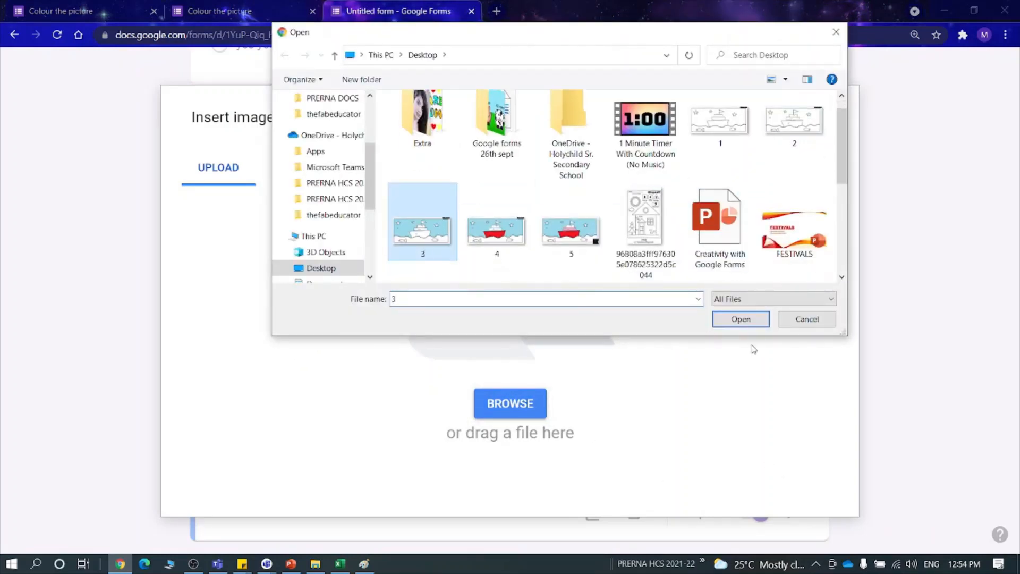
{"action": "left_click", "coordinate": [742, 320]}
{"action": "left_click", "coordinate": [829, 118]}
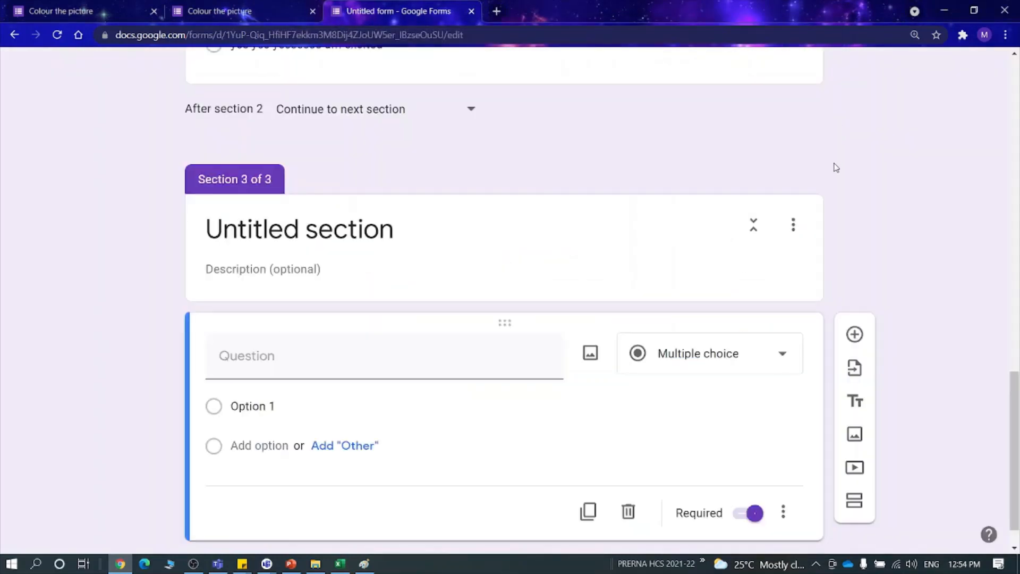
{"action": "left_click", "coordinate": [595, 362]}
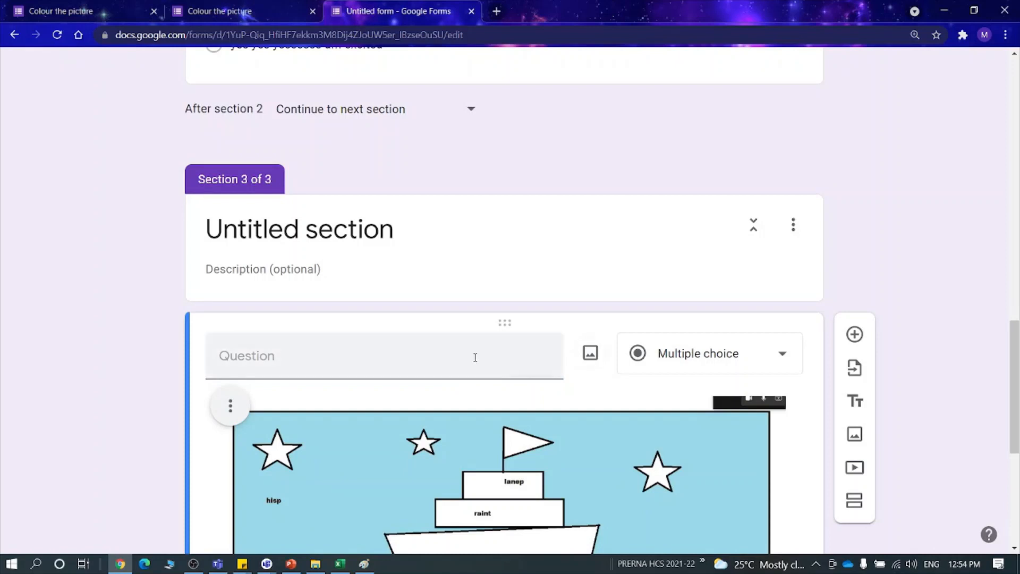
- Replace the third section's question image with the uncoloured boat image 2 from the Desktop
{"action": "scroll", "coordinate": [479, 357], "scroll_direction": "down", "scroll_amount": 1}
{"action": "left_click", "coordinate": [597, 291]}
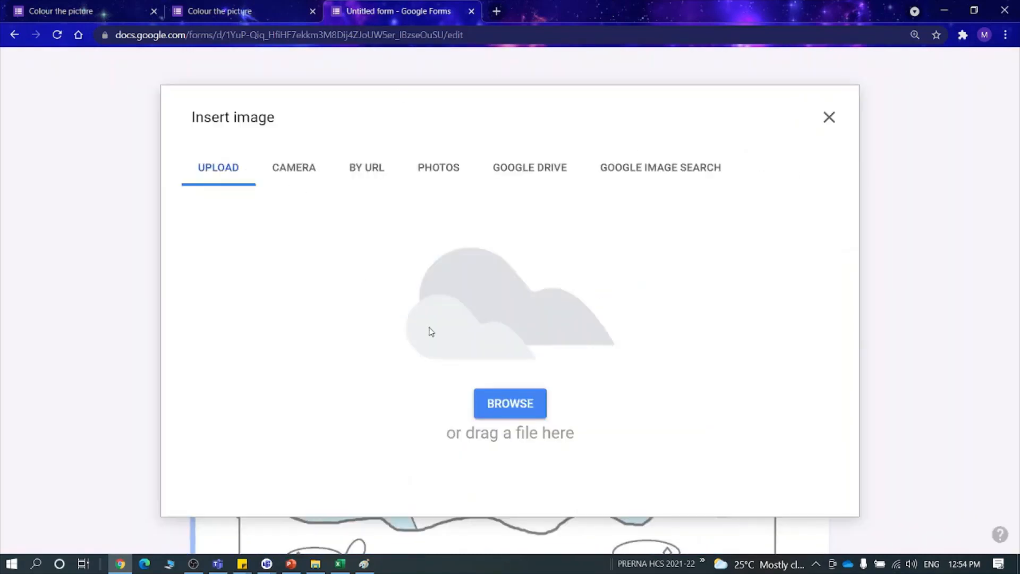
{"action": "left_click", "coordinate": [509, 405]}
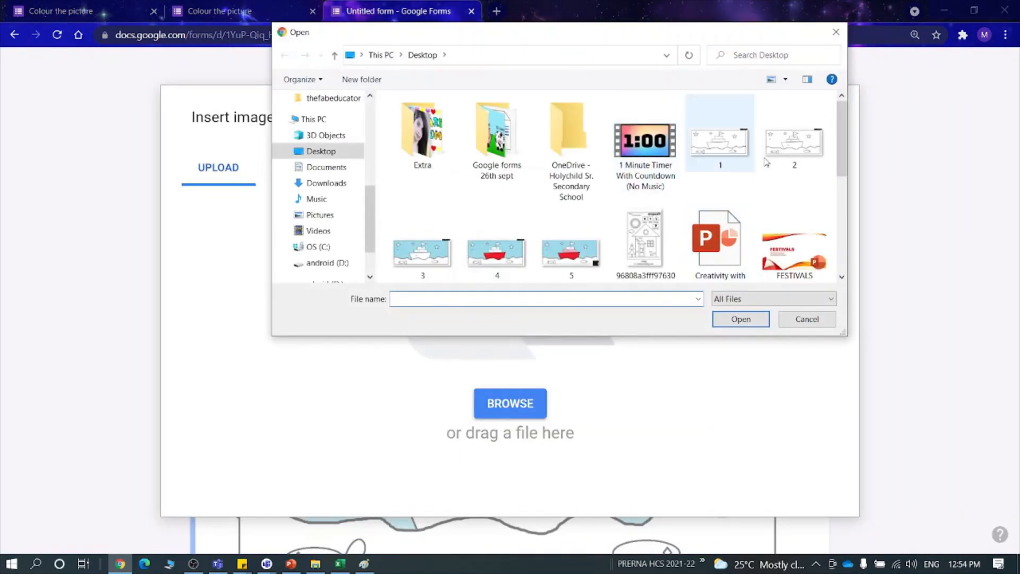
{"action": "left_click", "coordinate": [794, 143]}
{"action": "left_click", "coordinate": [740, 319]}
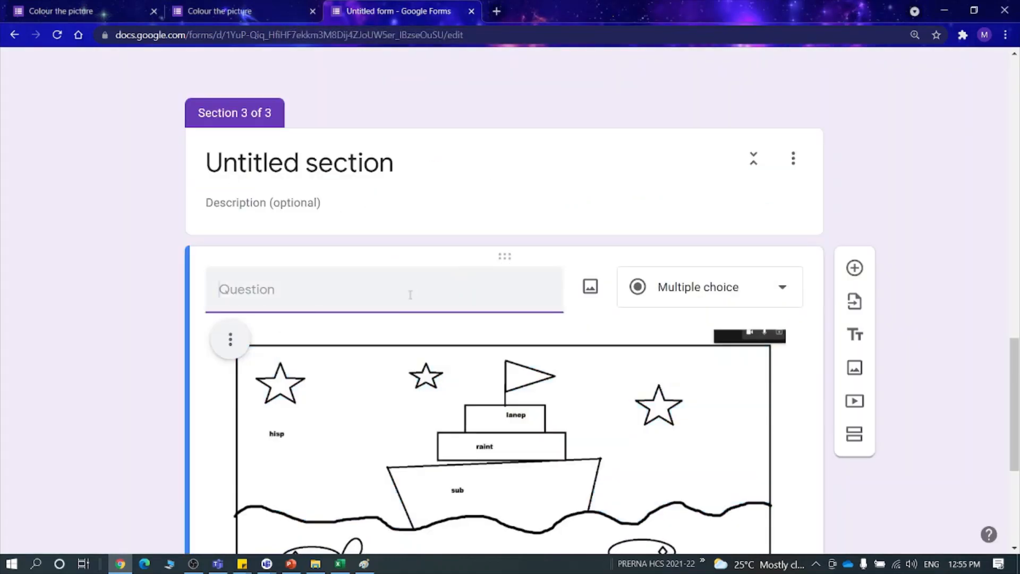
- Set the question text to "Re arrange the letters to make a meaningful mode of transport - H I S P" and select the instruction before the dash
{"action": "type", "text": "Rea rr"}
{"action": "key", "text": "BackSpace"}
{"action": "key", "text": "BackSpace"}
{"action": "type", "text": "mane t"}
{"action": "key", "text": "BackSpace"}
{"action": "key", "text": "BackSpace"}
{"action": "type", "text": "ange t"}
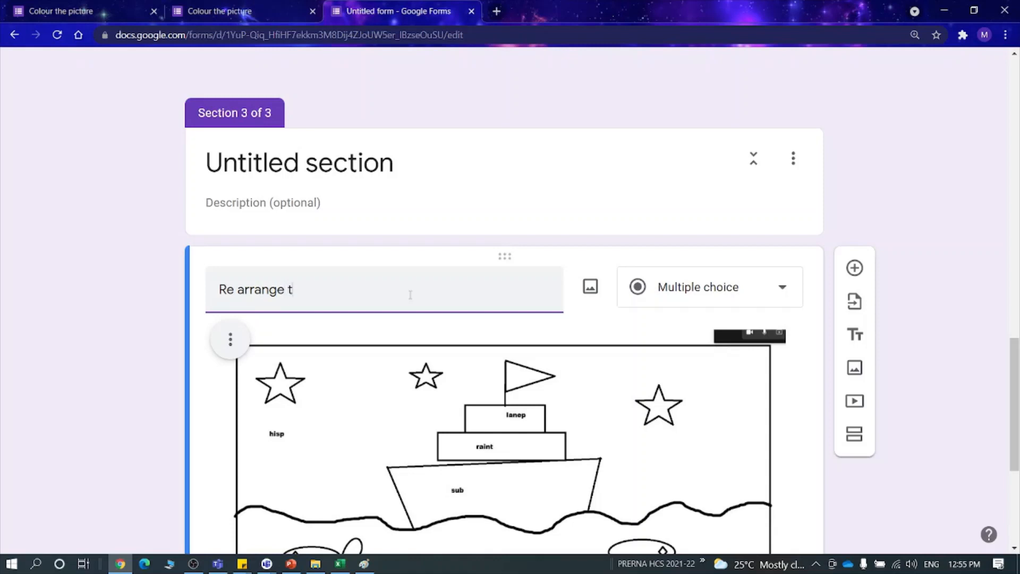
{"action": "type", "text": "he letters to make a"}
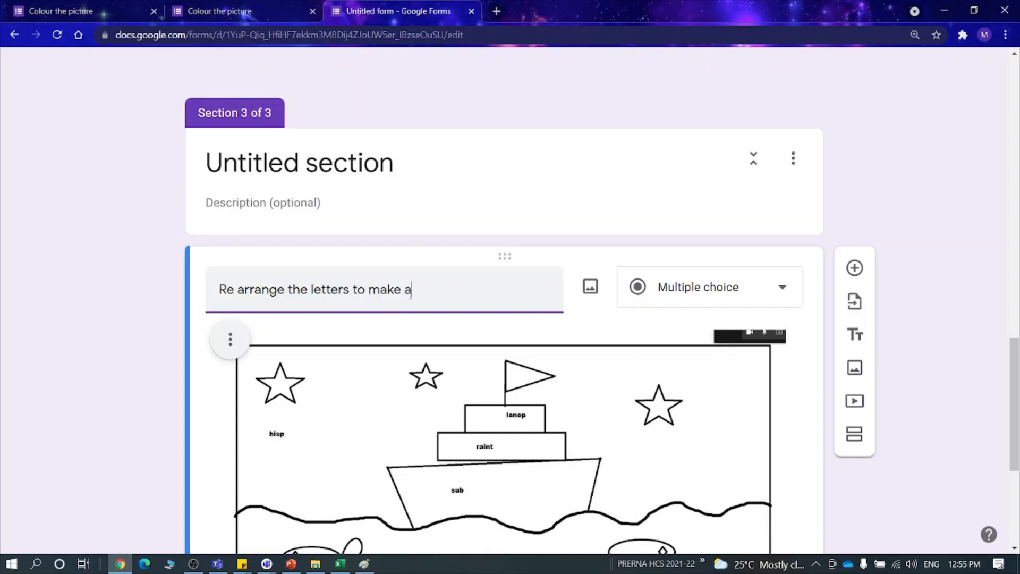
{"action": "type", "text": " meaningful mo"}
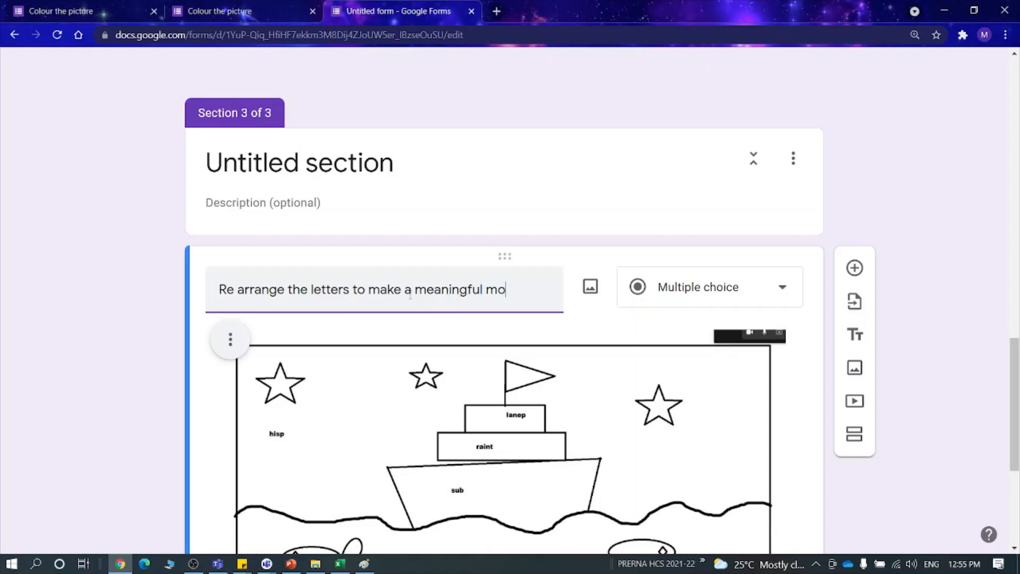
{"action": "type", "text": "de of transpoe"}
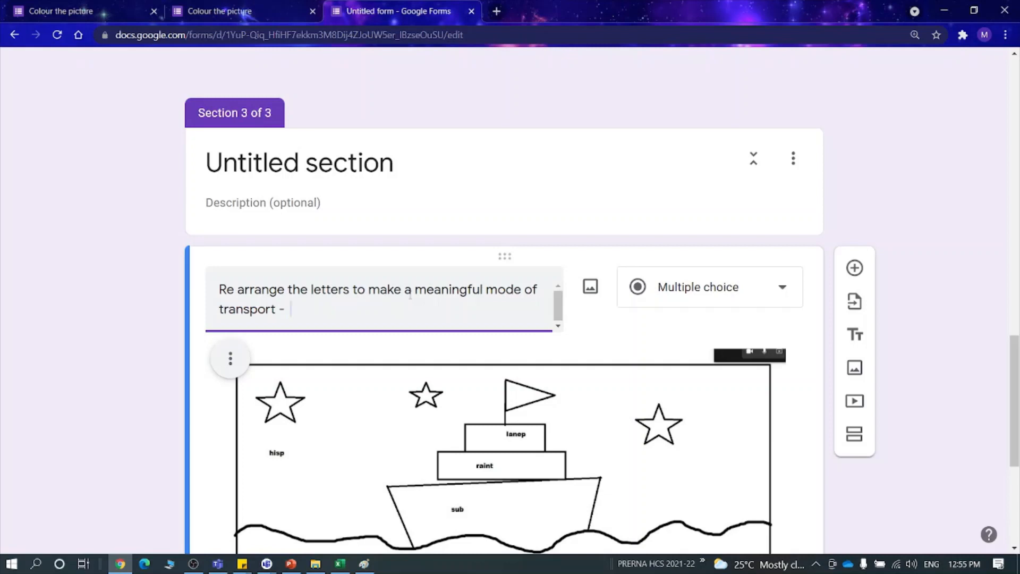
{"action": "type", "text": "H I D P"}
{"action": "left_click_drag", "start_coordinate": [274, 309], "coordinate": [218, 289]}
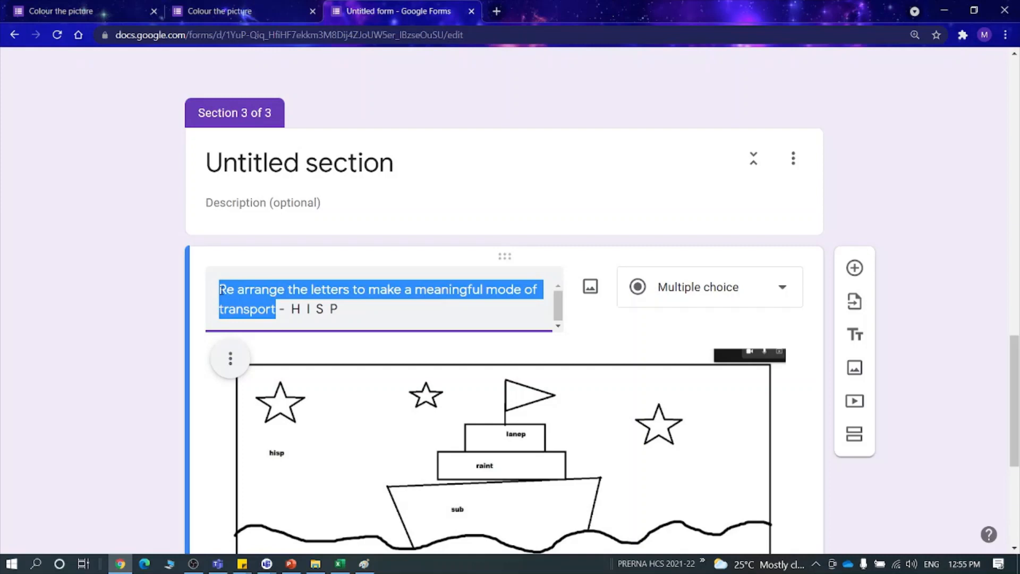
- Change the letter-rearranging question from multiple choice to the Short answer type
{"action": "scroll", "coordinate": [604, 353], "scroll_direction": "down", "scroll_amount": 4}
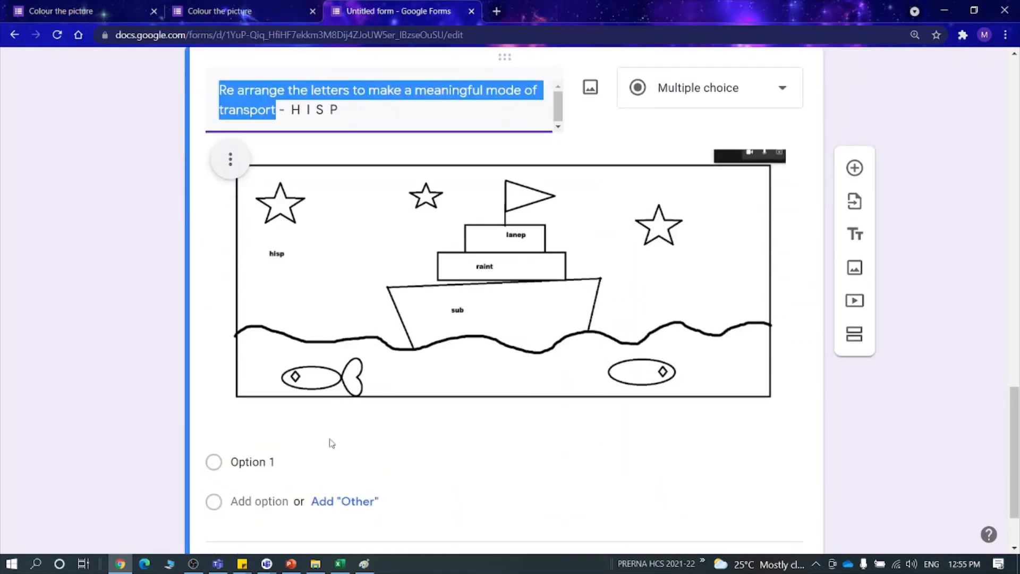
{"action": "scroll", "coordinate": [289, 461], "scroll_direction": "down", "scroll_amount": 2}
{"action": "left_click", "coordinate": [783, 472]}
{"action": "scroll", "coordinate": [797, 145], "scroll_direction": "up", "scroll_amount": 2}
{"action": "left_click", "coordinate": [705, 139]}
{"action": "scroll", "coordinate": [704, 140], "scroll_direction": "up", "scroll_amount": 2}
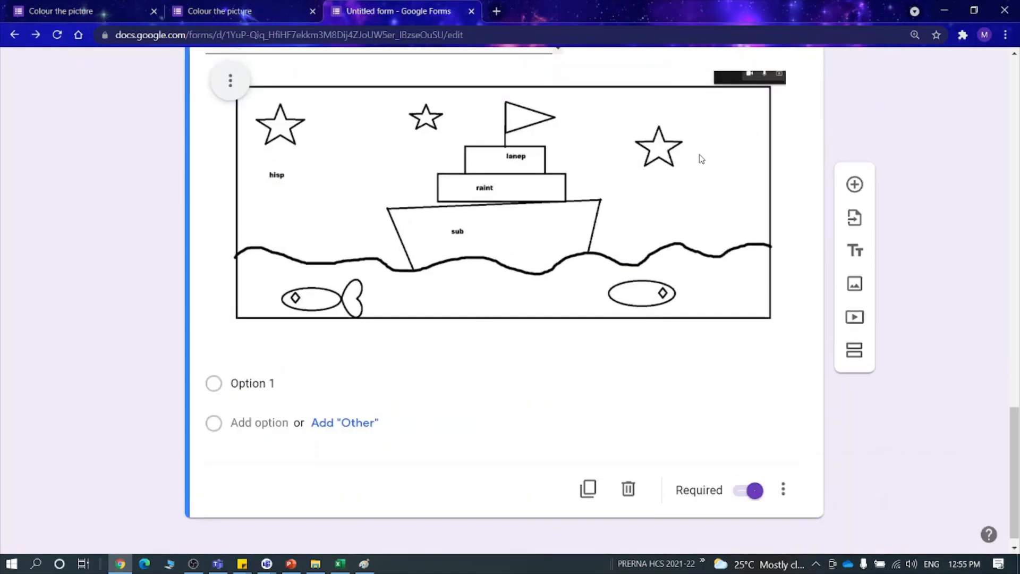
{"action": "left_click", "coordinate": [703, 128]}
{"action": "left_click", "coordinate": [707, 77]}
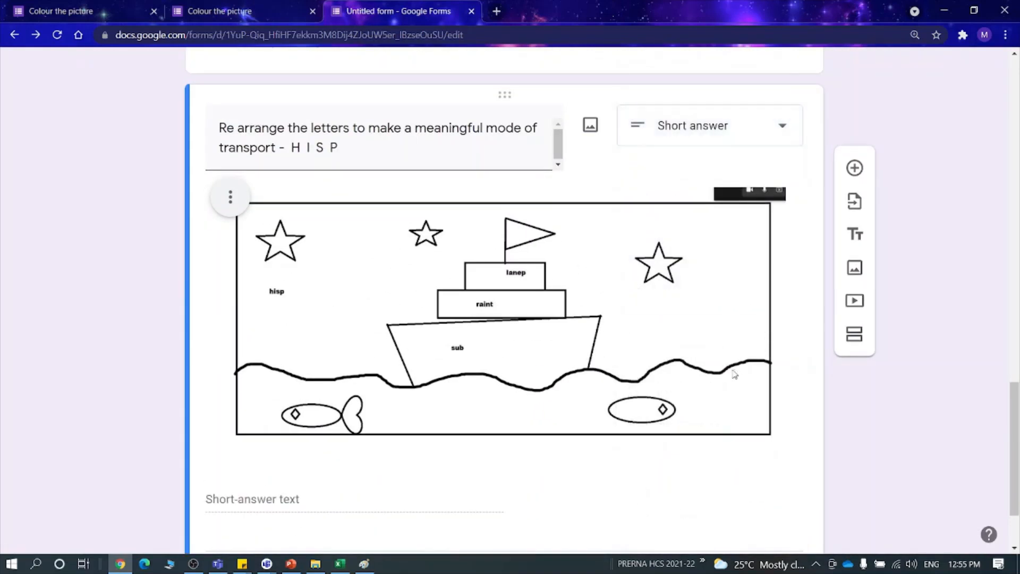
- Add response validation to the short-answer question so that its text must contain "SHIP"
{"action": "scroll", "coordinate": [741, 449], "scroll_direction": "down", "scroll_amount": 2}
{"action": "left_click", "coordinate": [784, 473]}
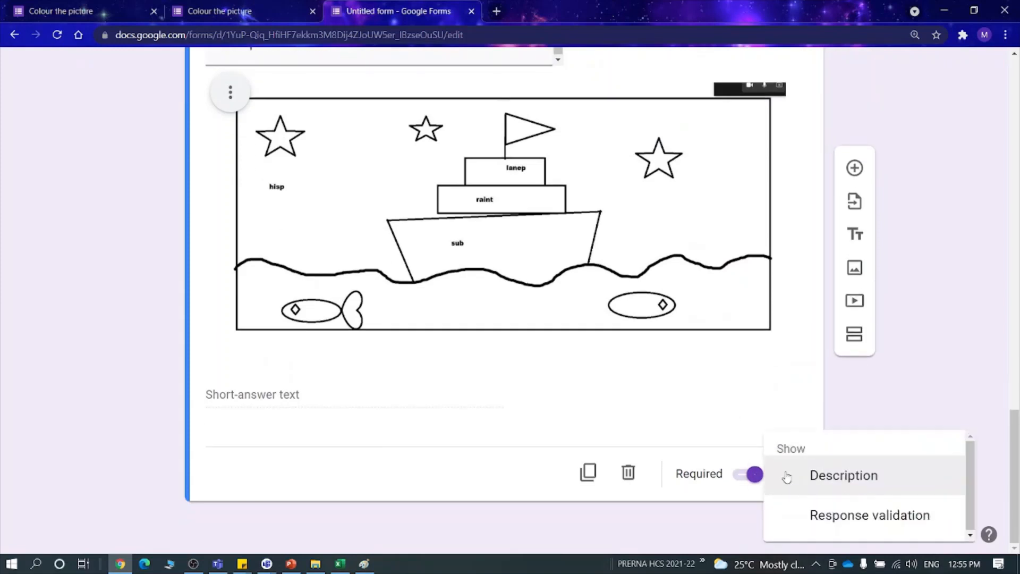
{"action": "left_click", "coordinate": [837, 514]}
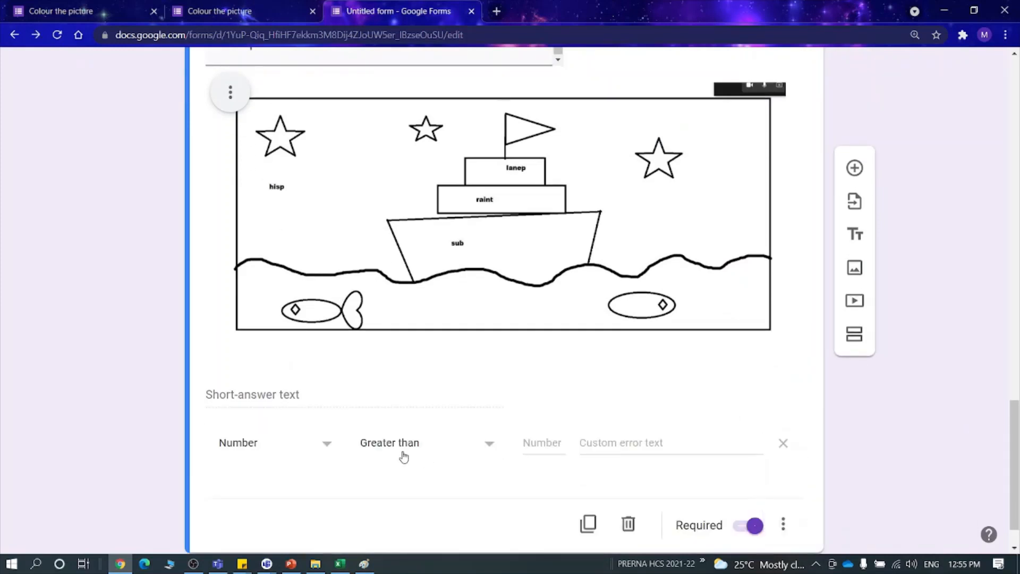
{"action": "left_click", "coordinate": [271, 447]}
{"action": "left_click", "coordinate": [235, 449]}
{"action": "left_click", "coordinate": [519, 444]}
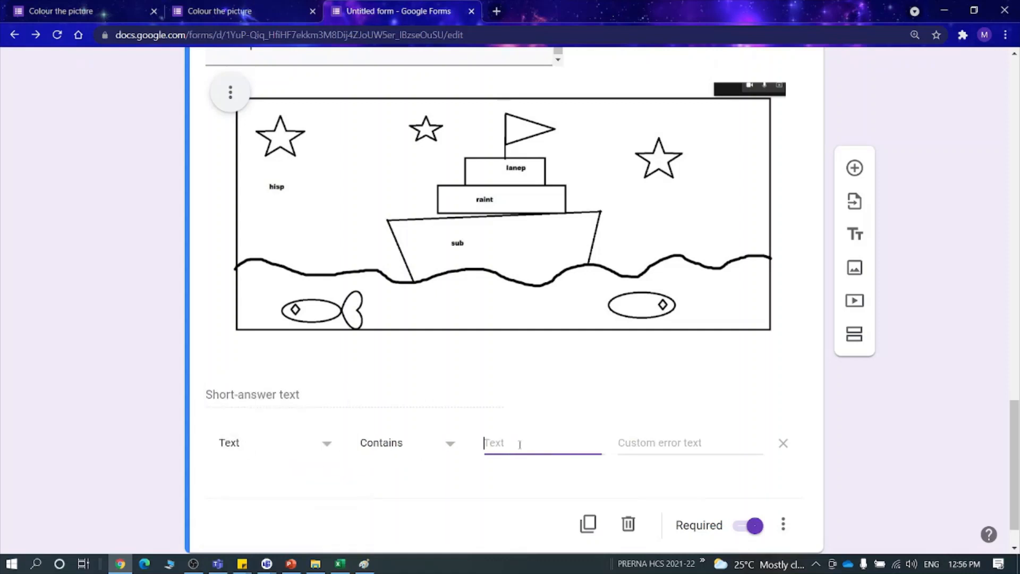
{"action": "type", "text": "SHIP"}
- Add the description "TYPE IN CAPITALS" to the H I S P letter-rearranging question
{"action": "left_click", "coordinate": [784, 524]}
{"action": "left_click", "coordinate": [850, 475]}
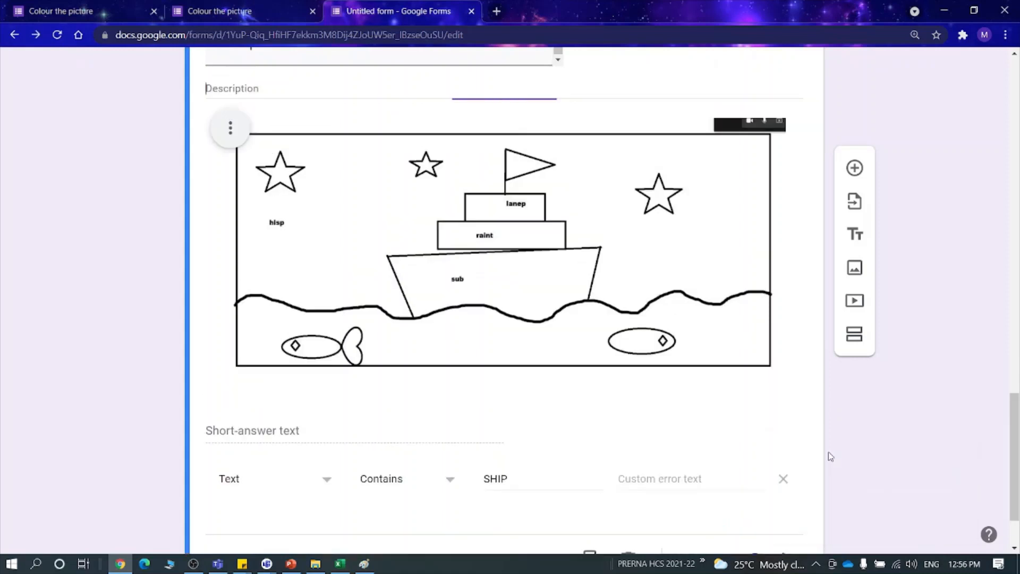
{"action": "scroll", "coordinate": [406, 106], "scroll_direction": "up", "scroll_amount": 1}
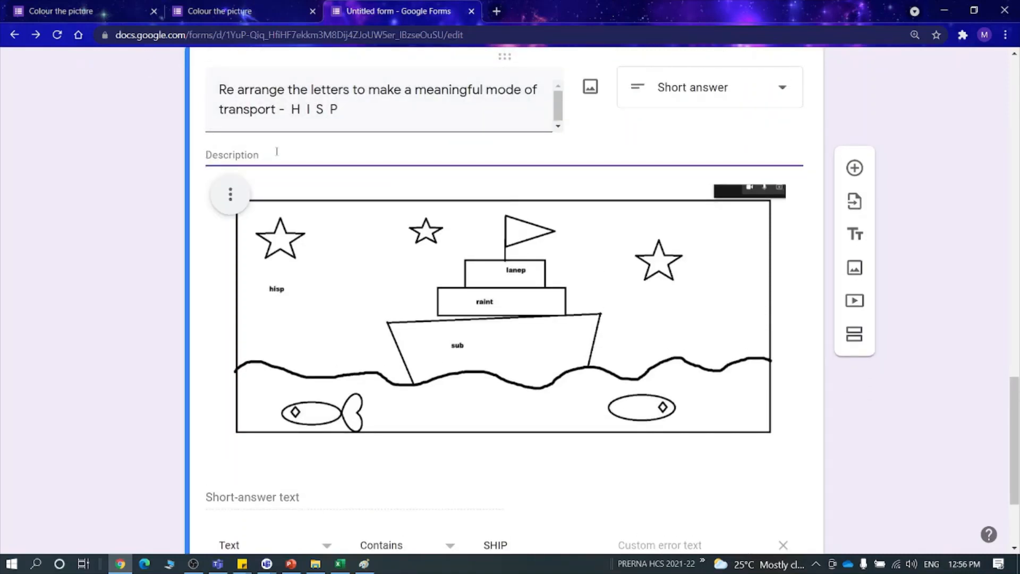
{"action": "type", "text": "t"}
{"action": "key", "text": "BackSpace"}
{"action": "type", "text": "T"}
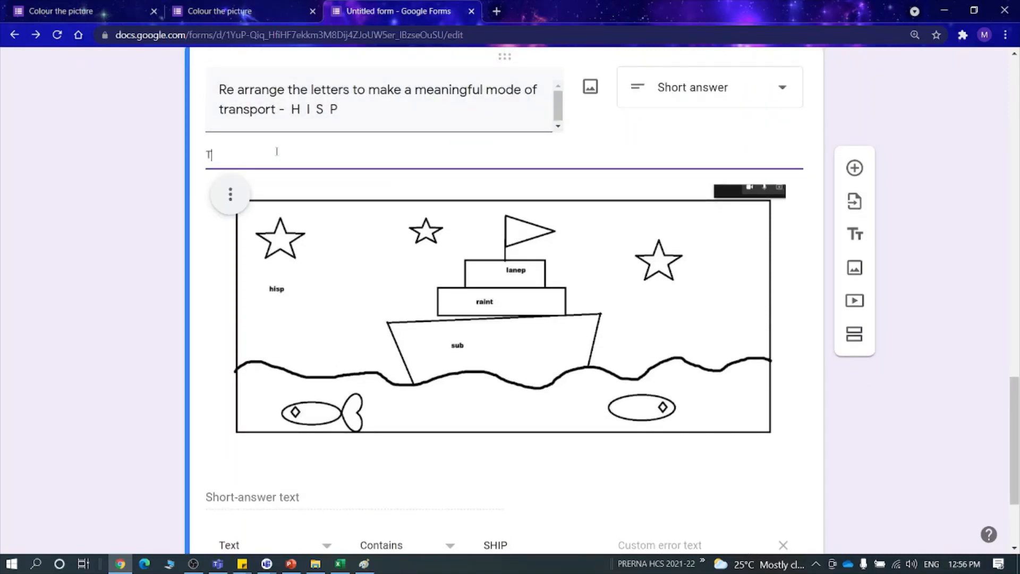
{"action": "type", "text": "YPE IN CAPITA"}
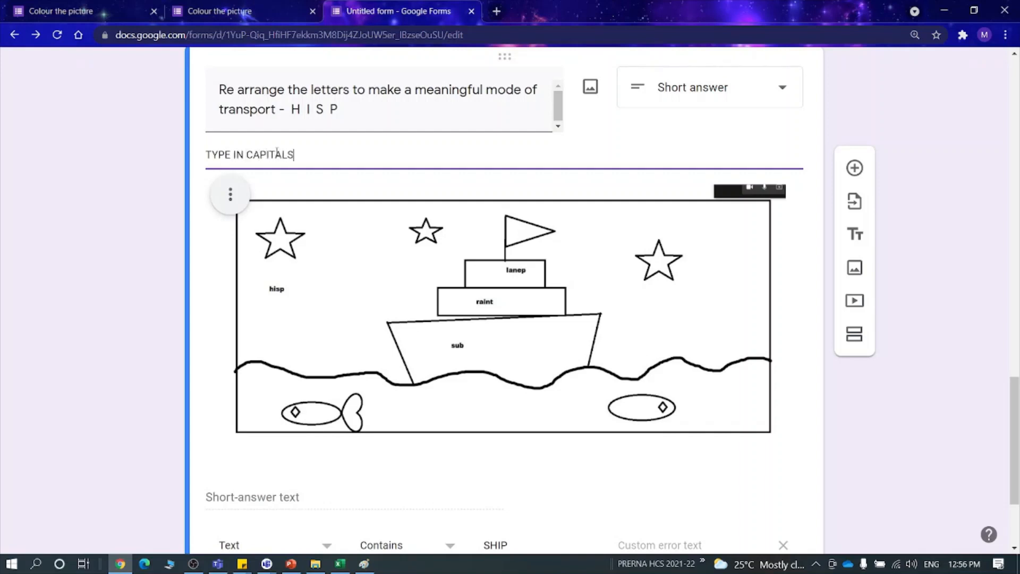
{"action": "type", "text": "LS"}
- Add a fourth section after the H I S P question and create a new question in it
{"action": "scroll", "coordinate": [478, 340], "scroll_direction": "down", "scroll_amount": 3}
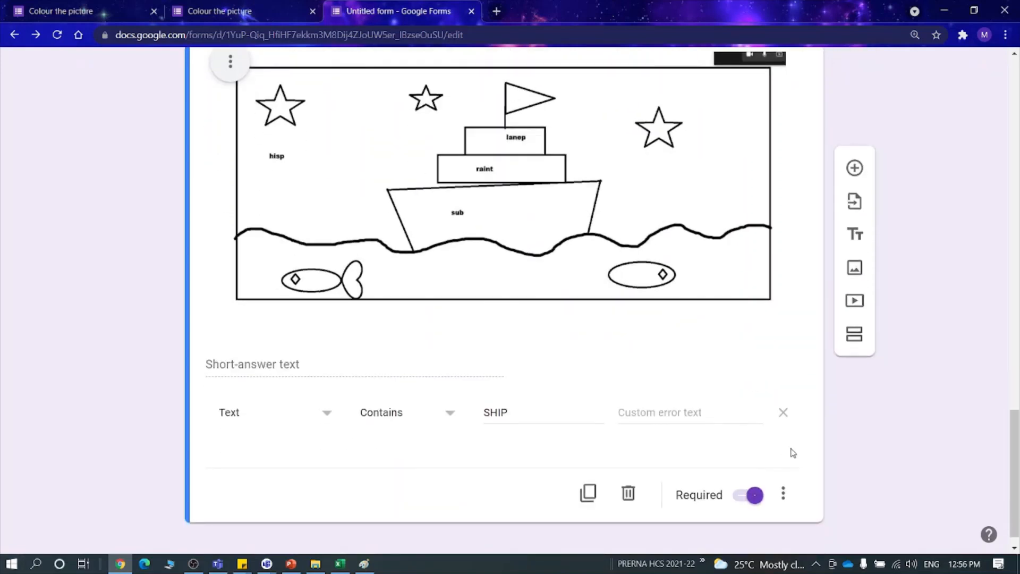
{"action": "left_click", "coordinate": [854, 345]}
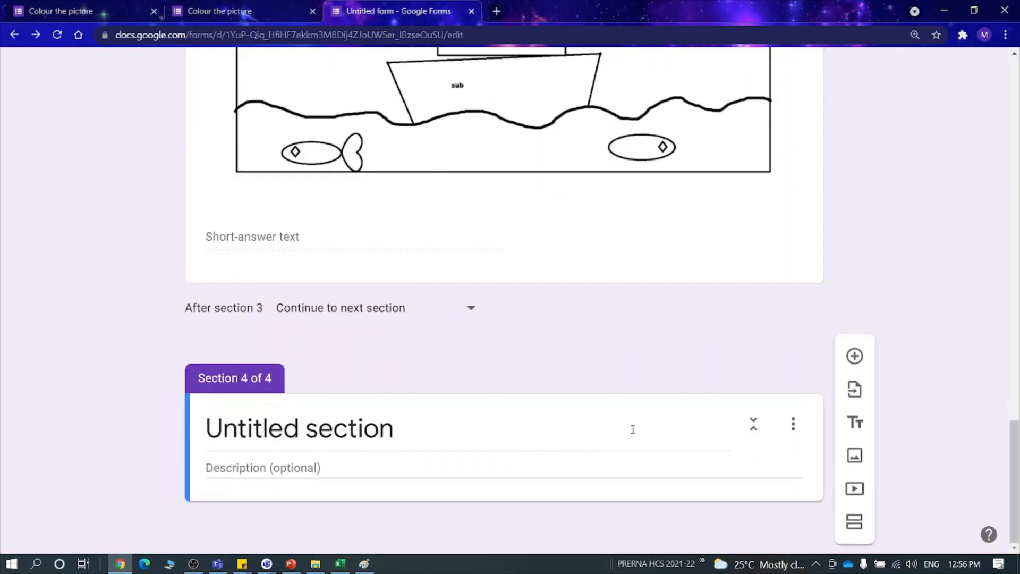
{"action": "left_click", "coordinate": [855, 367]}
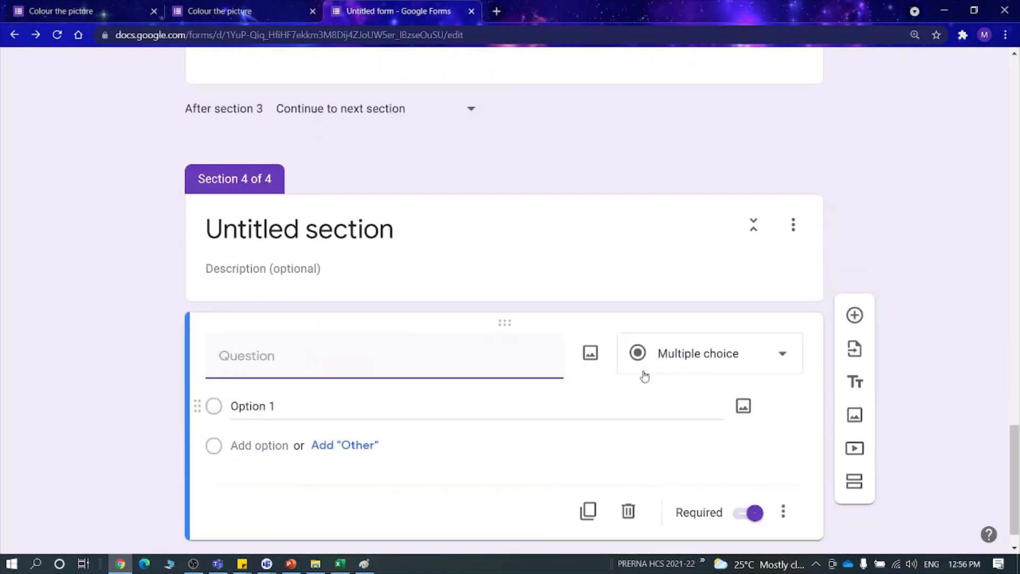
- Insert boat image 3, with the coloured sky, from the Desktop into the fourth section's question
{"action": "left_click", "coordinate": [591, 352]}
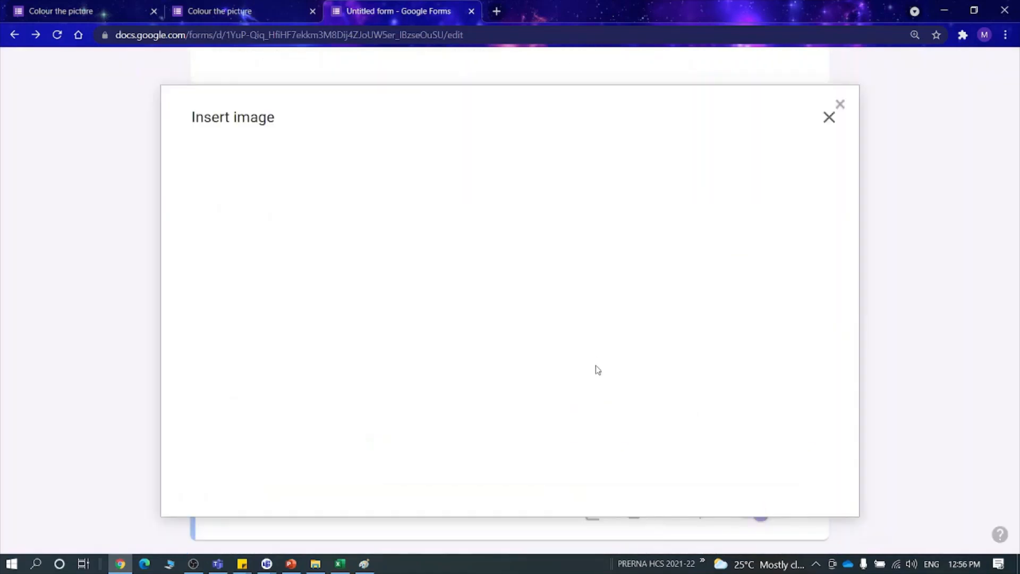
{"action": "left_click", "coordinate": [511, 404]}
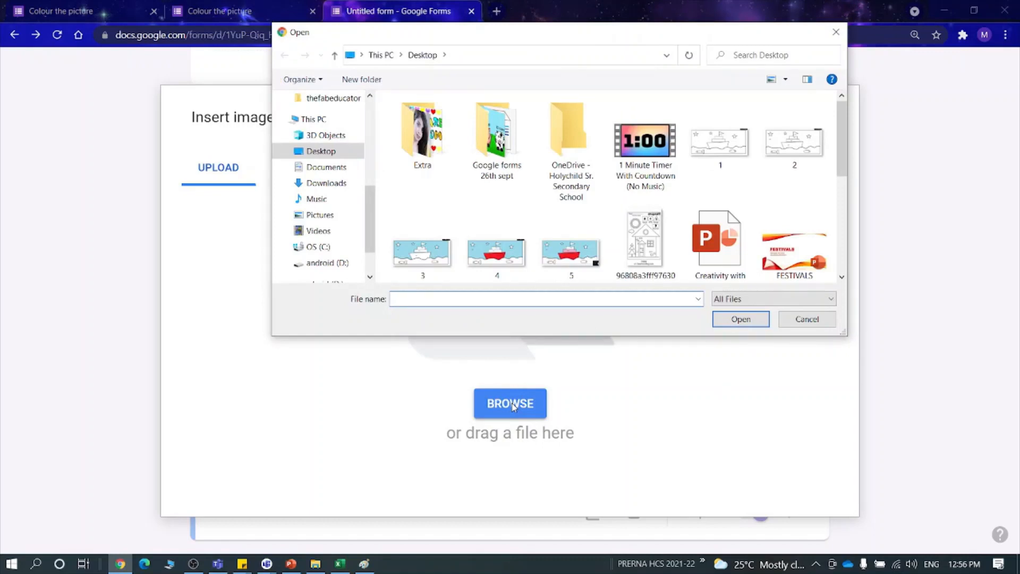
{"action": "left_click", "coordinate": [428, 257]}
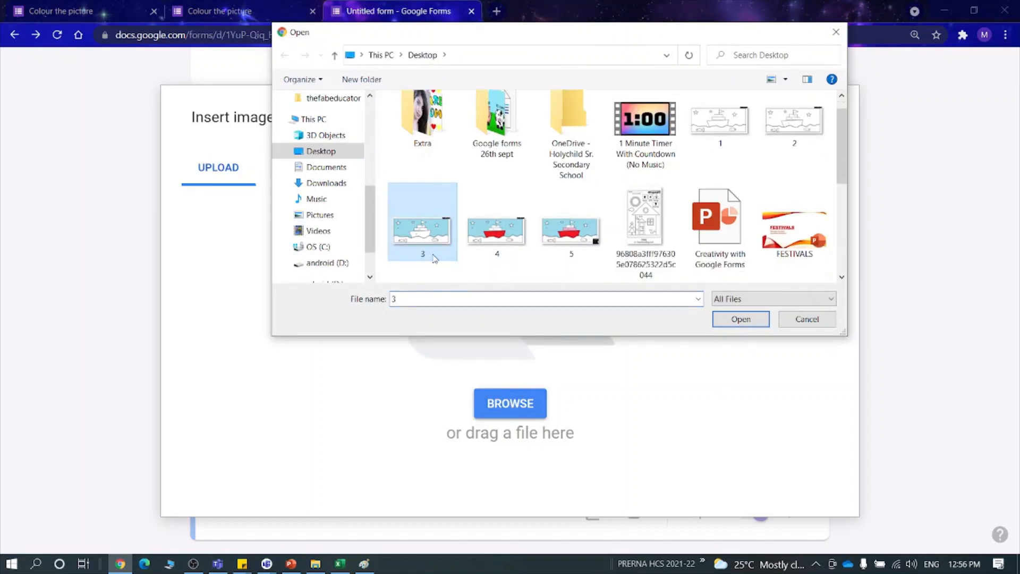
{"action": "left_click", "coordinate": [740, 319]}
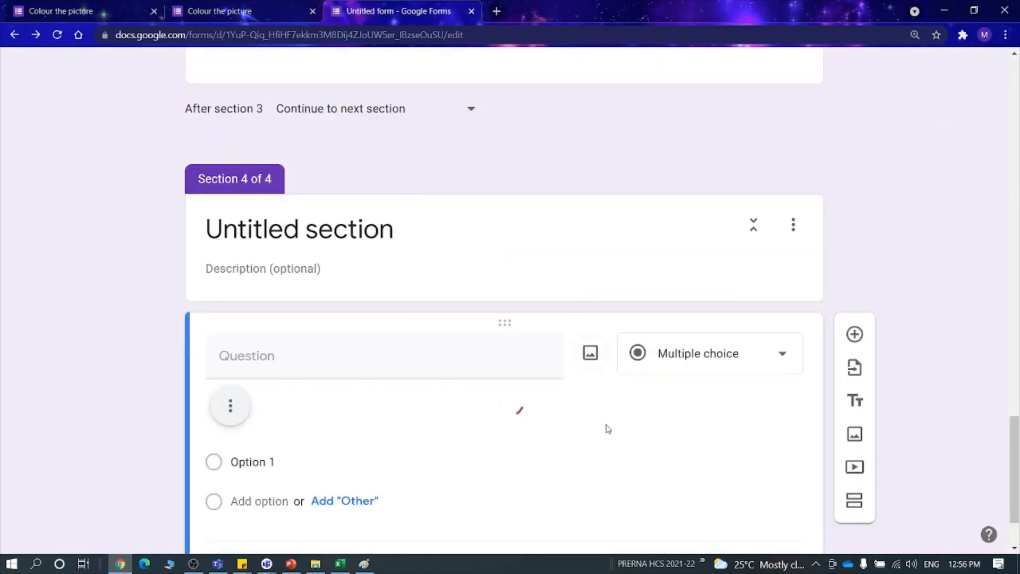
- Set the fourth section's question text to "Re arrange the letters to make a meaningful mode of transport : S U B"
{"action": "scroll", "coordinate": [607, 429], "scroll_direction": "down", "scroll_amount": 3}
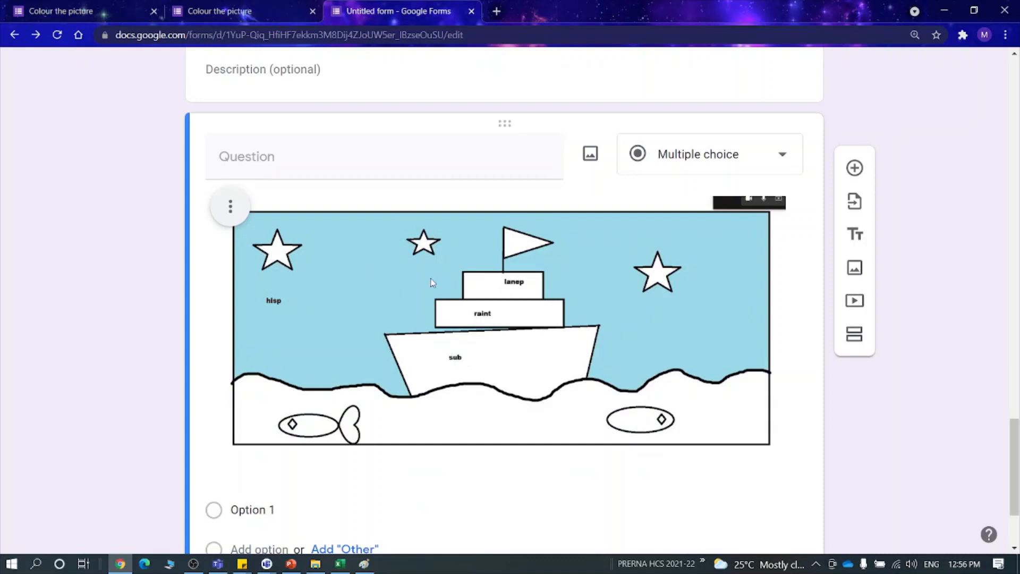
{"action": "left_click", "coordinate": [386, 165]}
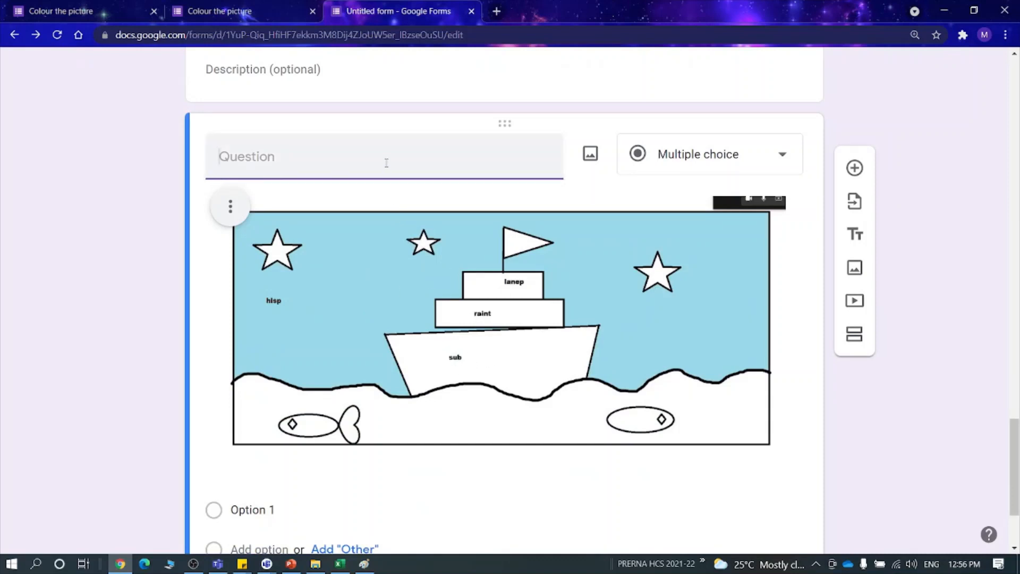
{"action": "type", "text": "Re arrange the letters to make a meaningful mode of transport"}
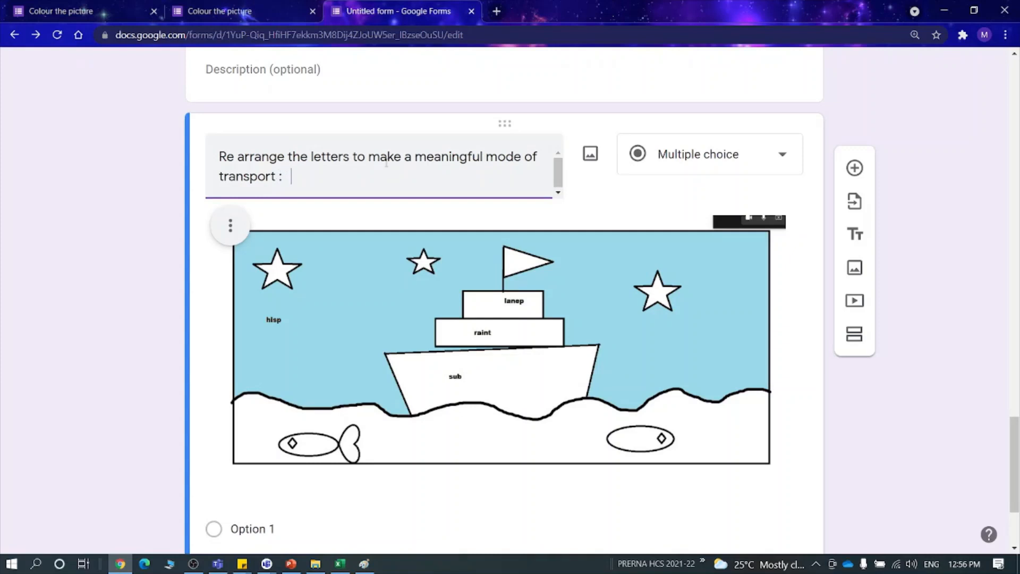
{"action": "type", "text": "B"}
{"action": "type", "text": "S  "}
{"action": "type", "text": "UU"}
{"action": "type", "text": "B"}
- Change the S U B question from multiple choice to the Short answer type
{"action": "scroll", "coordinate": [296, 348], "scroll_direction": "down", "scroll_amount": 3}
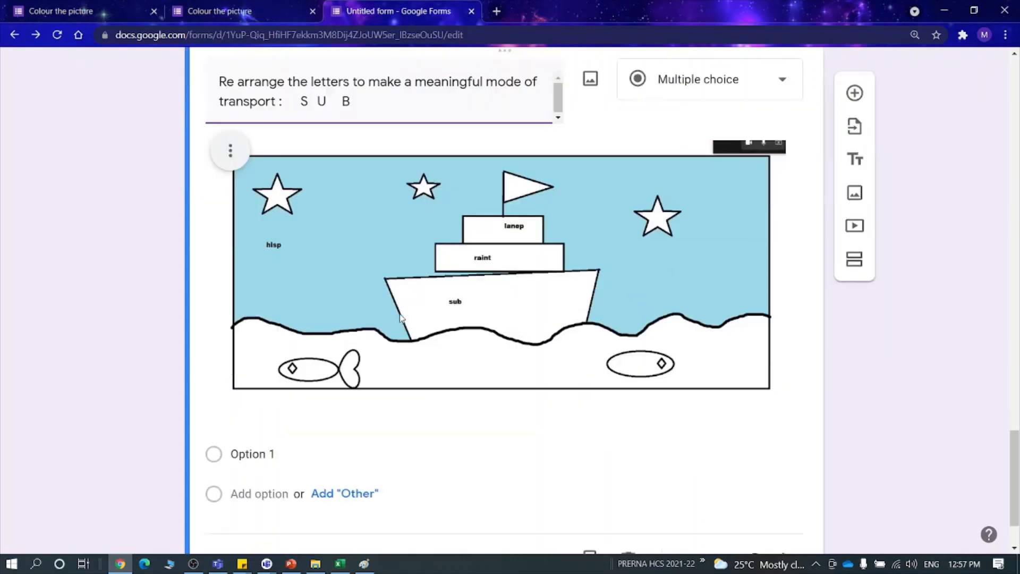
{"action": "scroll", "coordinate": [765, 186], "scroll_direction": "up", "scroll_amount": 4}
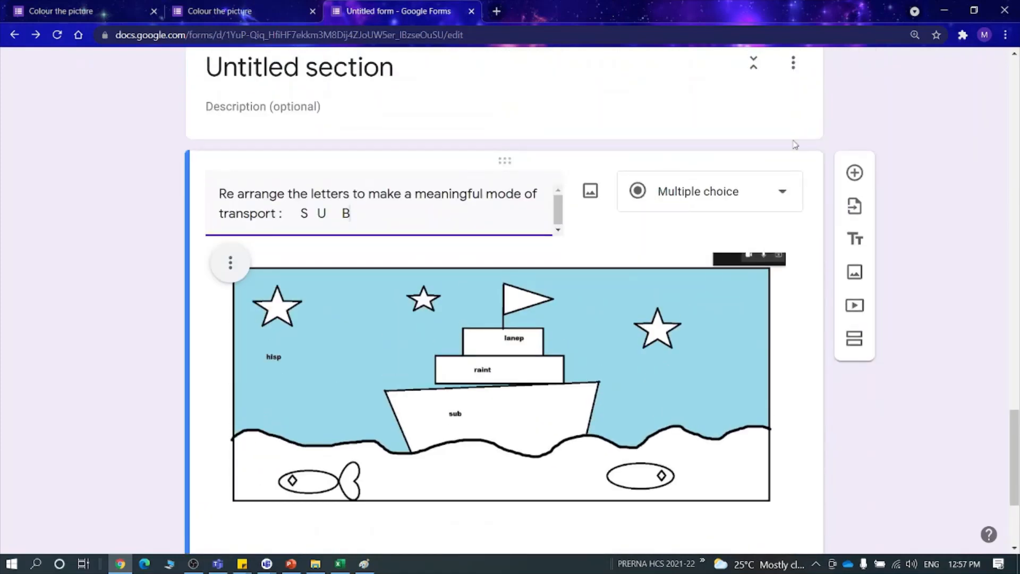
{"action": "left_click", "coordinate": [771, 192]}
{"action": "left_click", "coordinate": [726, 96]}
- Add response validation to the S U B question requiring text that contains "BUS", with the custom error text "TRY AGAIN"
{"action": "scroll", "coordinate": [691, 345], "scroll_direction": "down", "scroll_amount": 3}
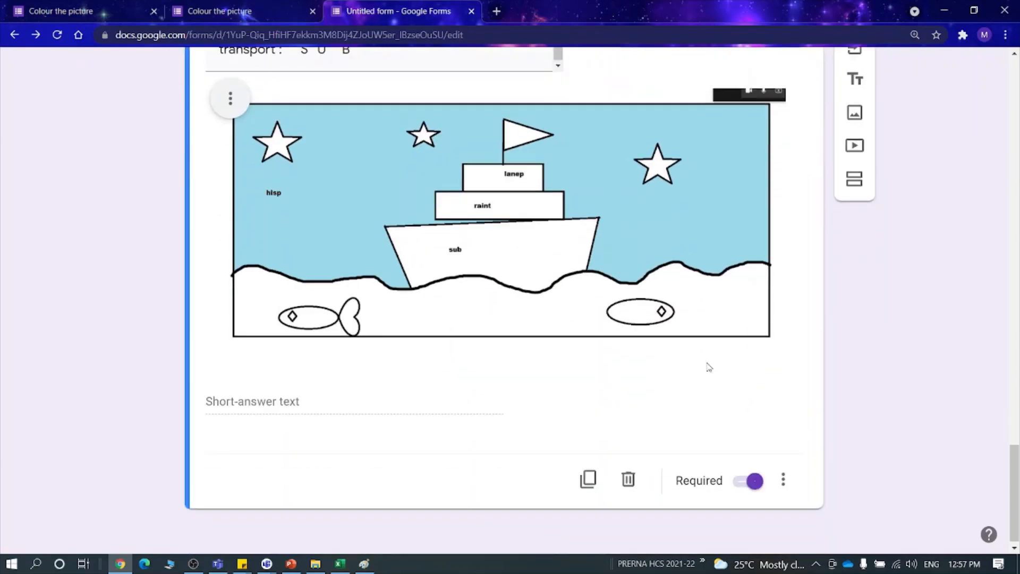
{"action": "left_click", "coordinate": [782, 482]}
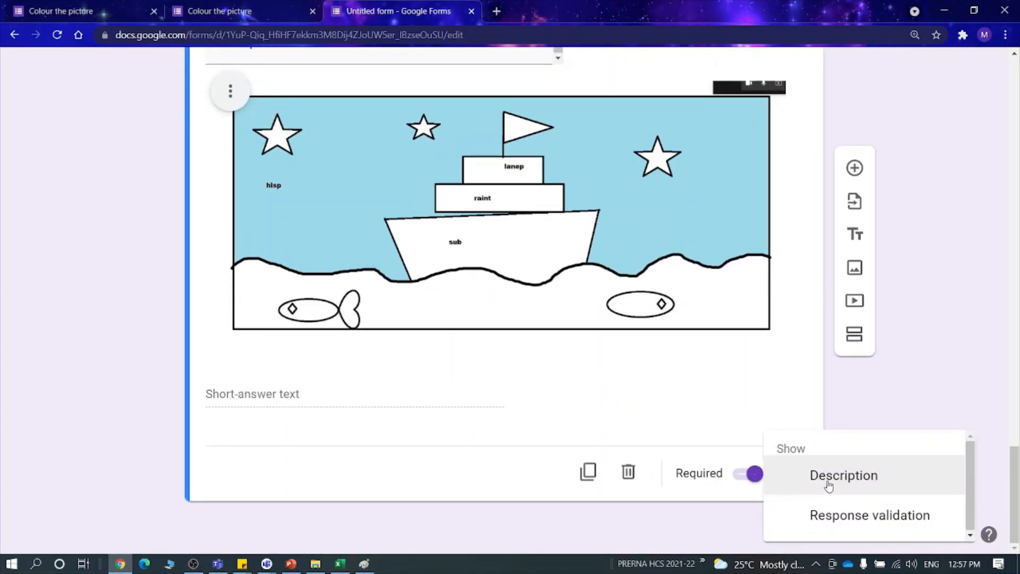
{"action": "left_click", "coordinate": [843, 523]}
{"action": "left_click", "coordinate": [260, 447]}
{"action": "left_click", "coordinate": [251, 441]}
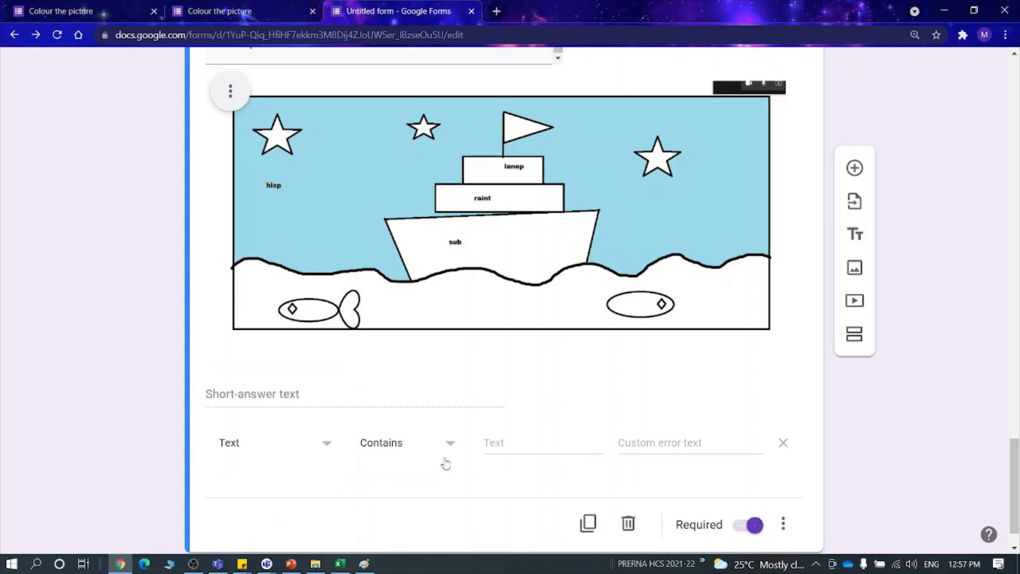
{"action": "left_click", "coordinate": [413, 451]}
{"action": "left_click", "coordinate": [400, 403]}
{"action": "left_click", "coordinate": [511, 446]}
{"action": "type", "text": "BUS"}
{"action": "left_click", "coordinate": [732, 450]}
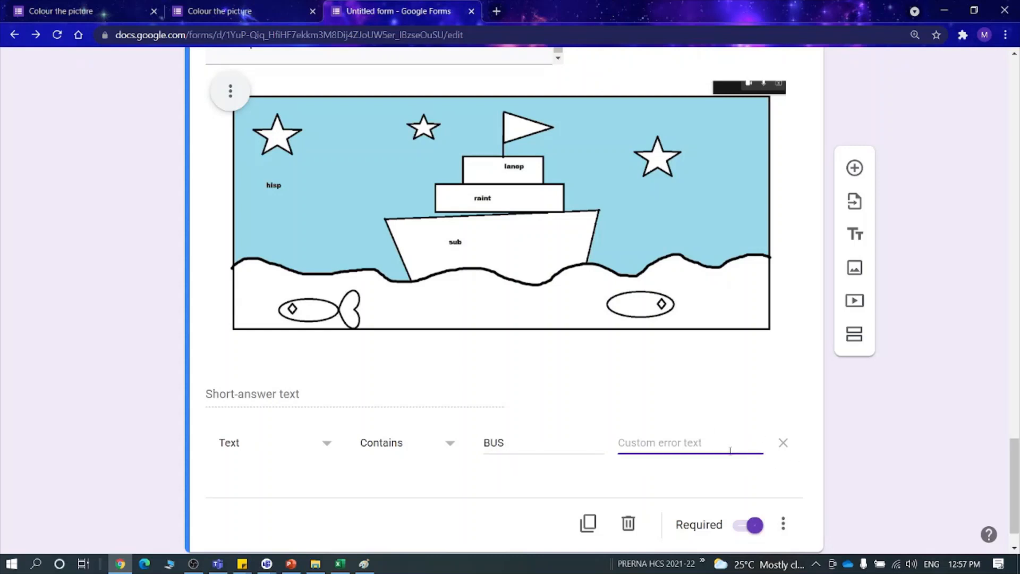
{"action": "type", "text": "TRY AGAIN"}
- Add the description "TYPE IN CAPITALS" to the S U B letter-rearranging question
{"action": "scroll", "coordinate": [731, 449], "scroll_direction": "up", "scroll_amount": 5}
{"action": "scroll", "coordinate": [417, 461], "scroll_direction": "down", "scroll_amount": 4}
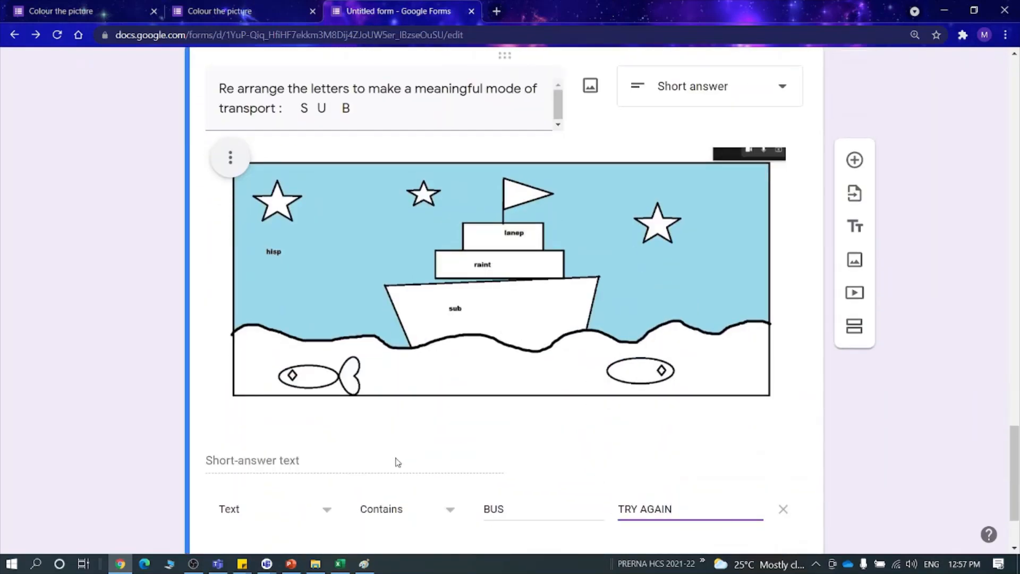
{"action": "scroll", "coordinate": [418, 460], "scroll_direction": "down", "scroll_amount": 1}
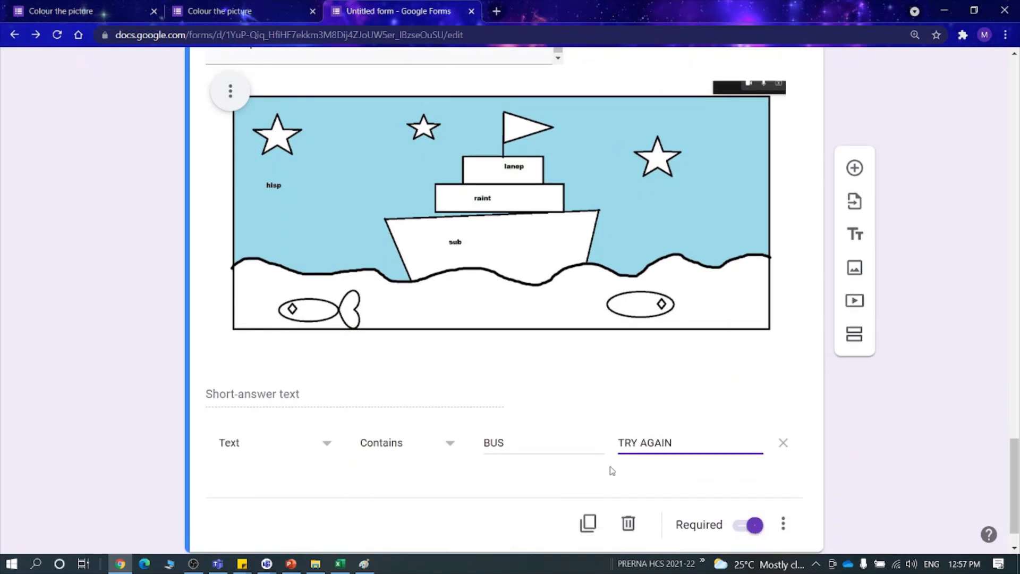
{"action": "left_click", "coordinate": [783, 531]}
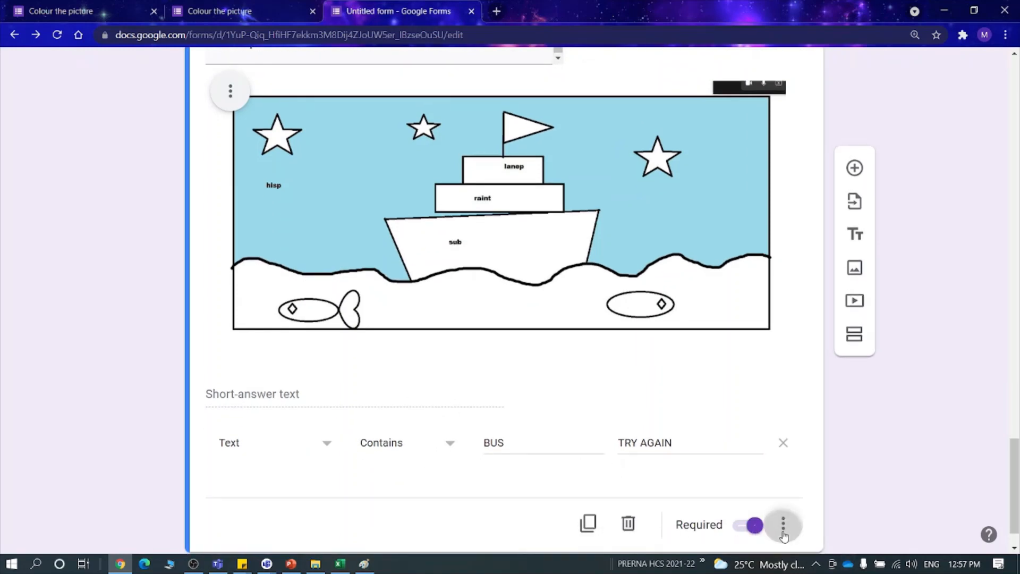
{"action": "left_click", "coordinate": [784, 531]}
{"action": "left_click", "coordinate": [838, 478]}
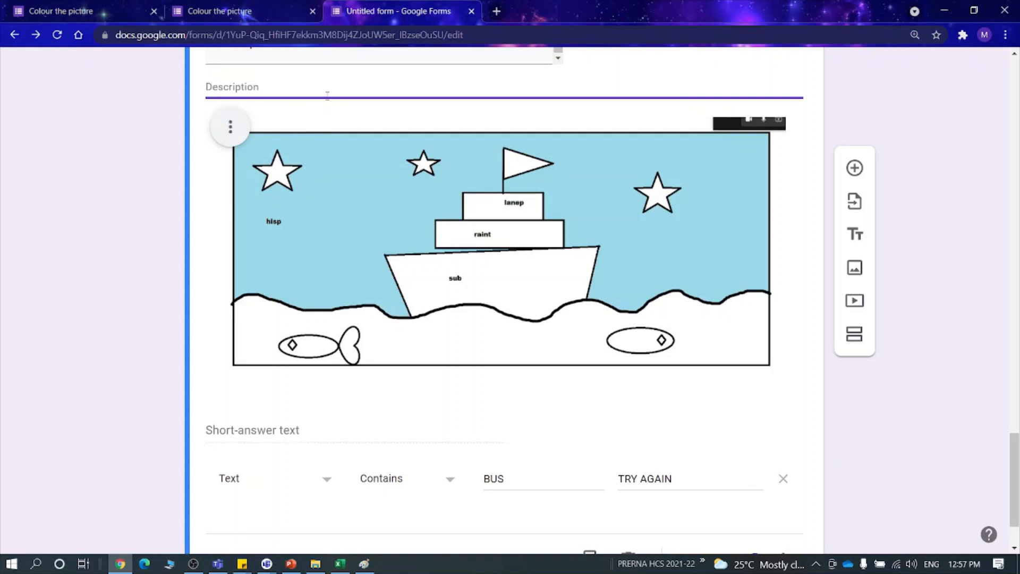
{"action": "type", "text": "ty"}
{"action": "key", "text": "BackSpace"}
{"action": "type", "text": "TY"}
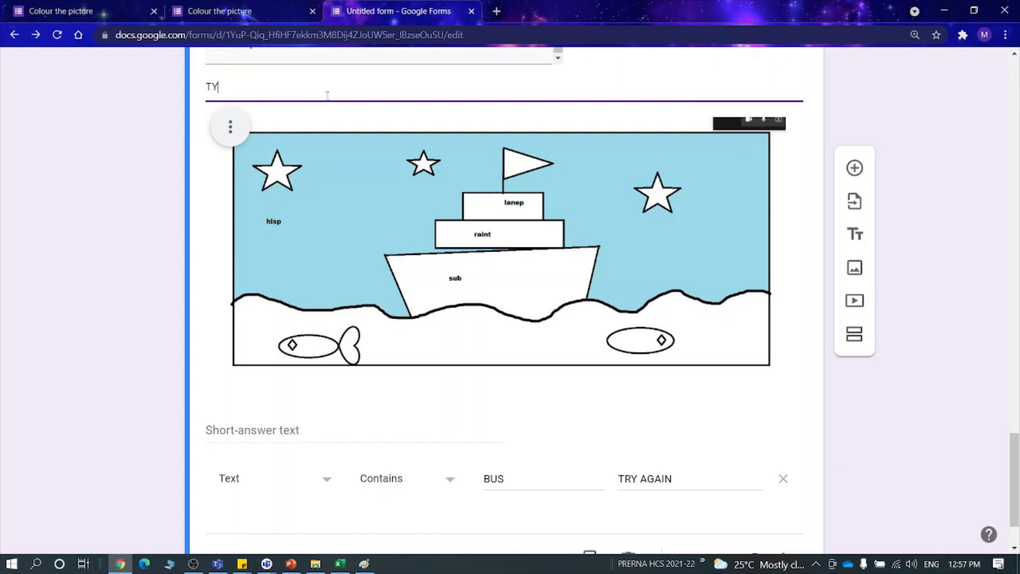
{"action": "type", "text": "PE IN CAPITALS"}
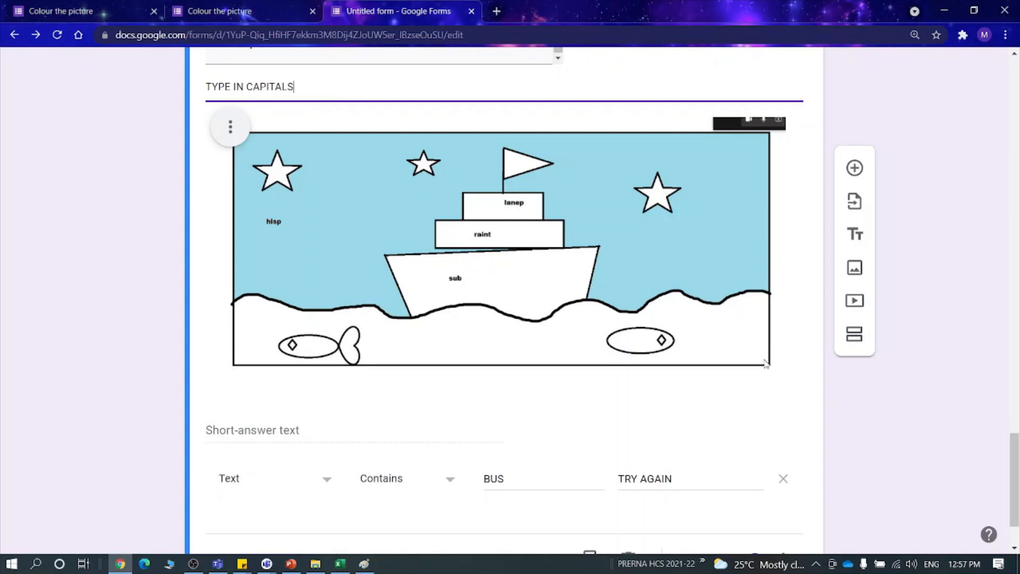
- Review the form's sections, checking each question's text, boat image and answer type from the fourth section back to the first
{"action": "scroll", "coordinate": [892, 478], "scroll_direction": "down", "scroll_amount": 2}
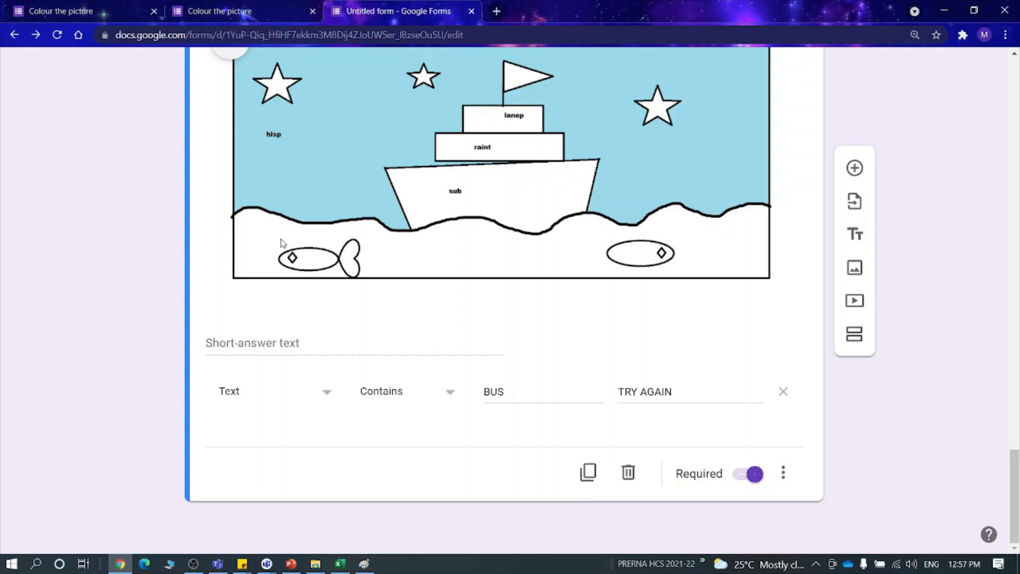
{"action": "scroll", "coordinate": [454, 308], "scroll_direction": "up", "scroll_amount": 3}
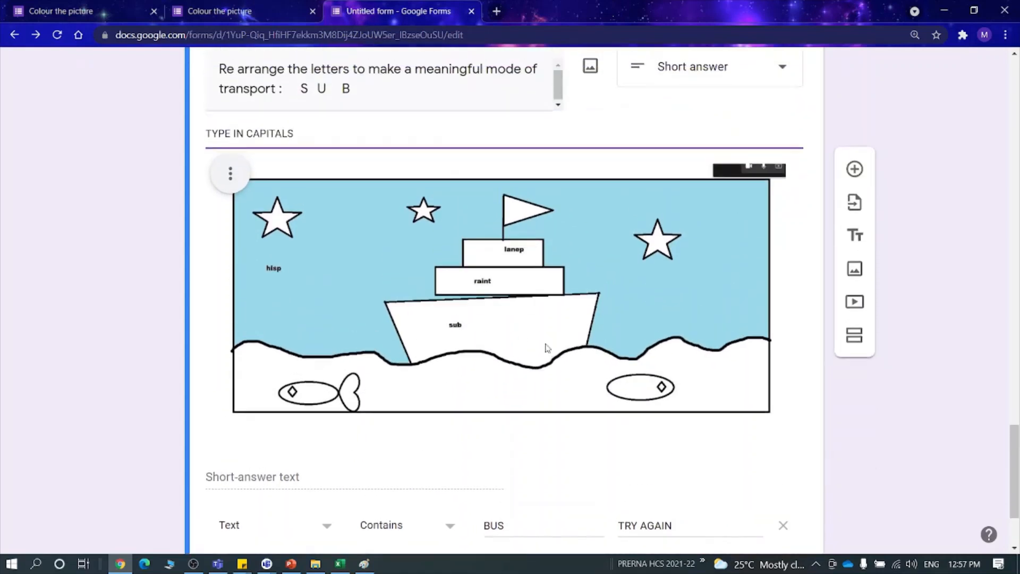
{"action": "scroll", "coordinate": [547, 348], "scroll_direction": "up", "scroll_amount": 3}
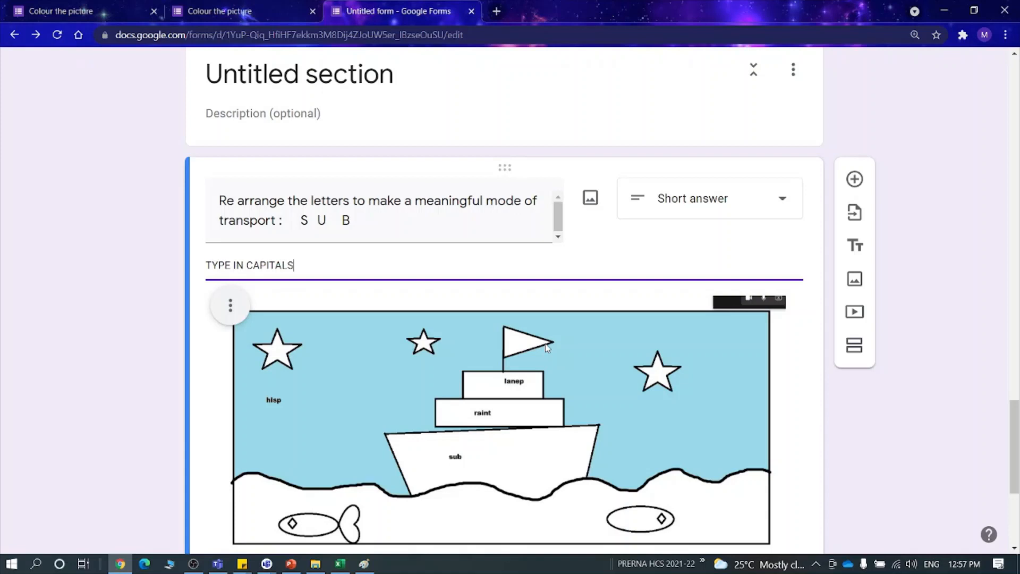
{"action": "scroll", "coordinate": [547, 348], "scroll_direction": "up", "scroll_amount": 10}
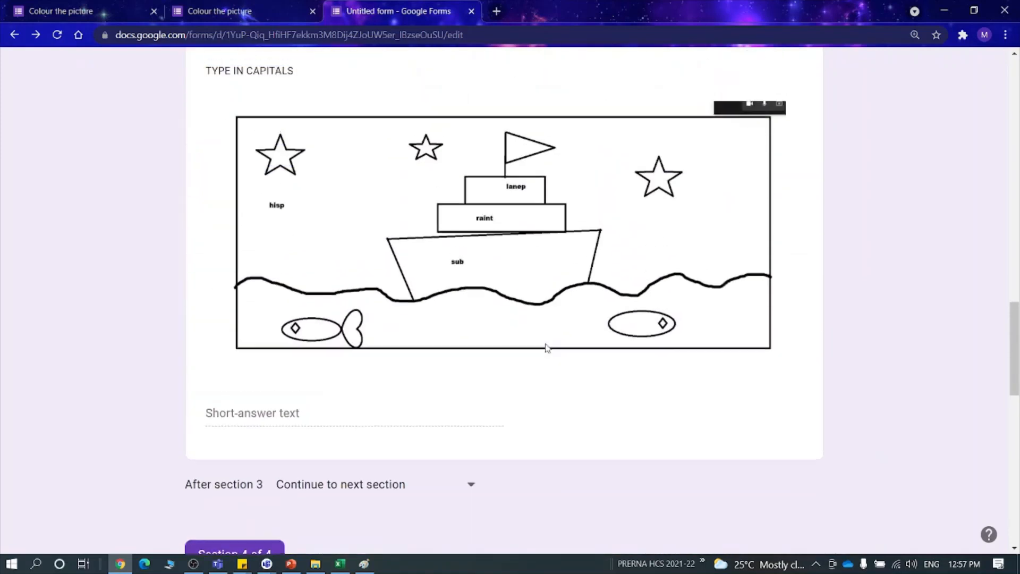
{"action": "scroll", "coordinate": [548, 348], "scroll_direction": "up", "scroll_amount": 5}
{"action": "scroll", "coordinate": [678, 343], "scroll_direction": "up", "scroll_amount": 4}
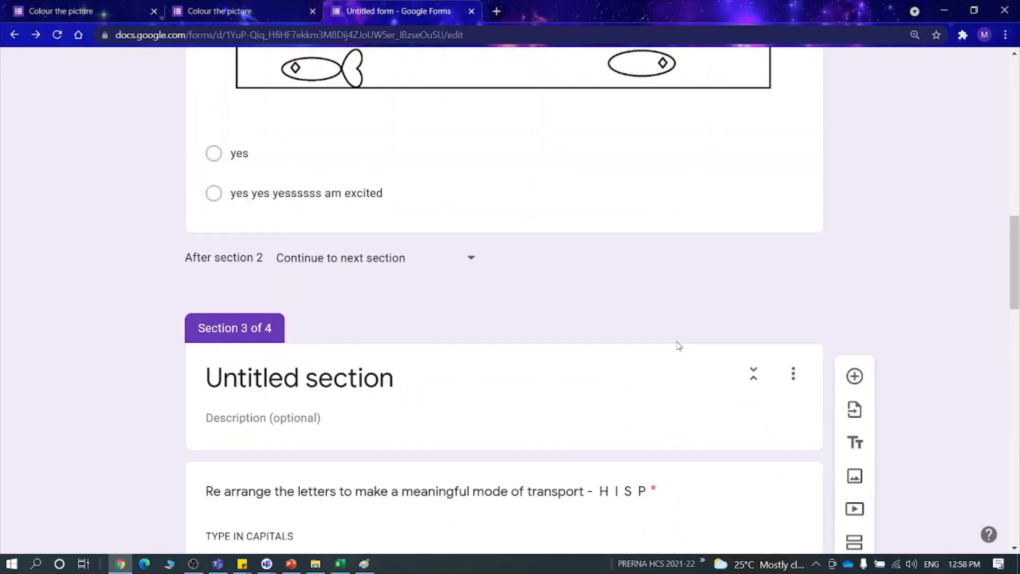
{"action": "scroll", "coordinate": [679, 345], "scroll_direction": "up", "scroll_amount": 9}
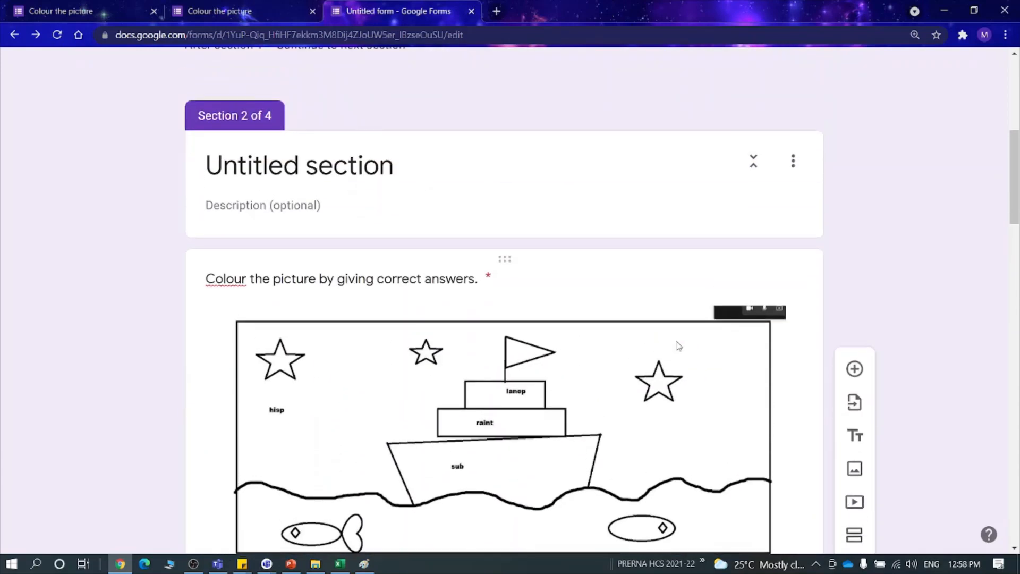
{"action": "scroll", "coordinate": [679, 345], "scroll_direction": "up", "scroll_amount": 3}
{"action": "scroll", "coordinate": [678, 347], "scroll_direction": "down", "scroll_amount": 20}
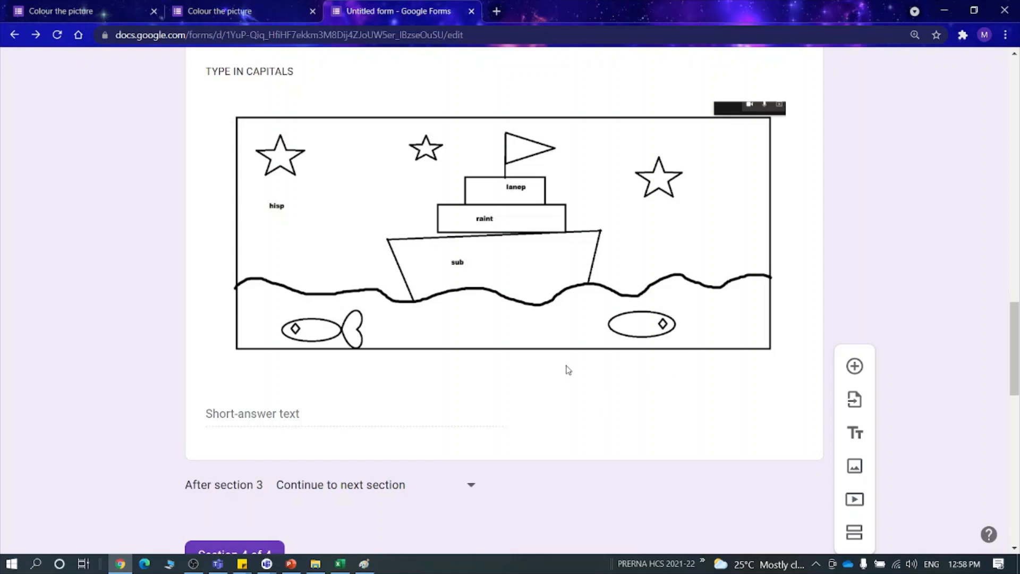
{"action": "scroll", "coordinate": [596, 343], "scroll_direction": "up", "scroll_amount": 20}
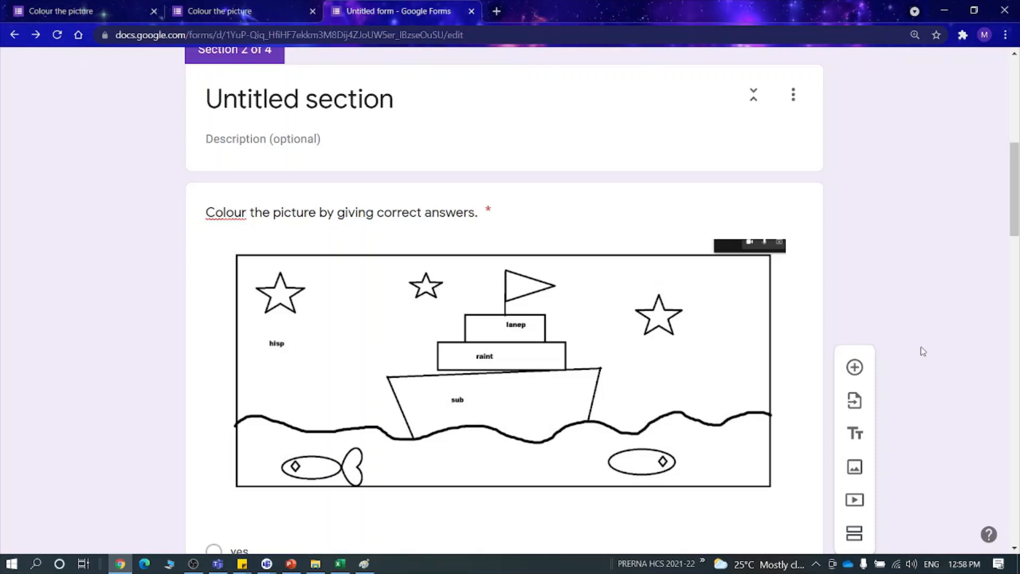
{"action": "scroll", "coordinate": [499, 276], "scroll_direction": "up", "scroll_amount": 4}
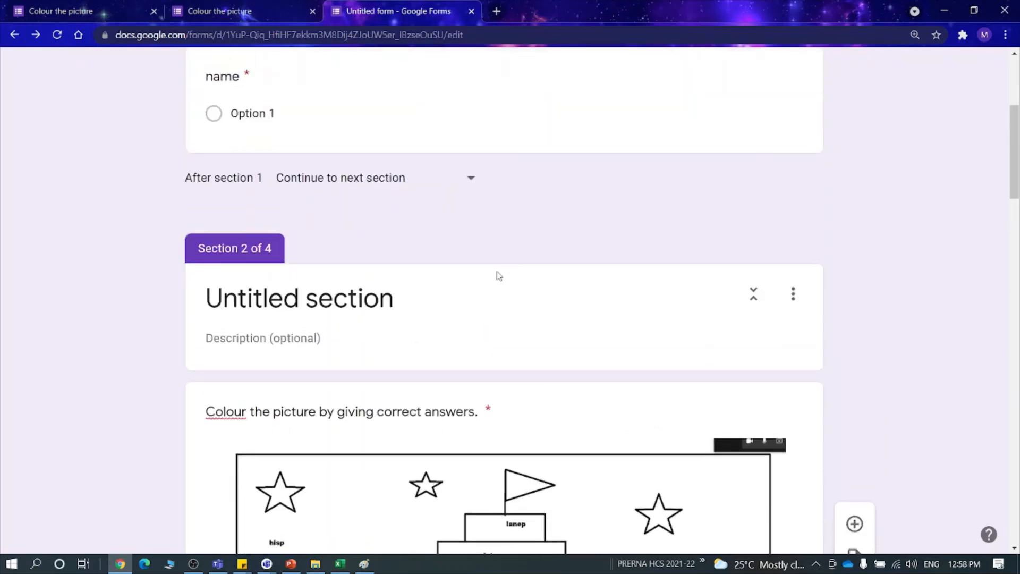
- Set the custom error text of the H I S P question's response validation to "OOPS ! TRY AGAIN"
{"action": "scroll", "coordinate": [499, 276], "scroll_direction": "up", "scroll_amount": 5}
{"action": "scroll", "coordinate": [515, 310], "scroll_direction": "down", "scroll_amount": 20}
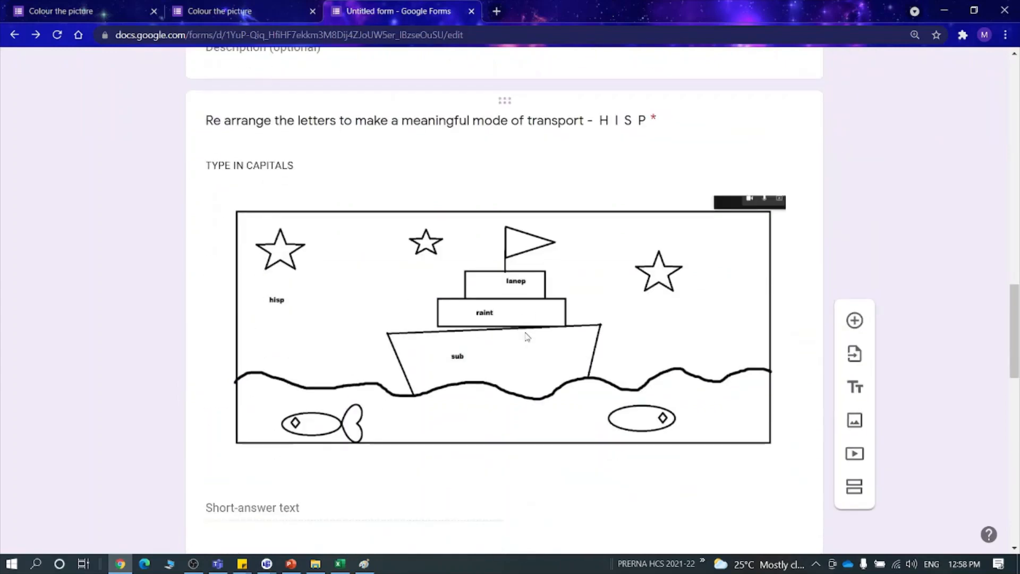
{"action": "scroll", "coordinate": [528, 337], "scroll_direction": "down", "scroll_amount": 17}
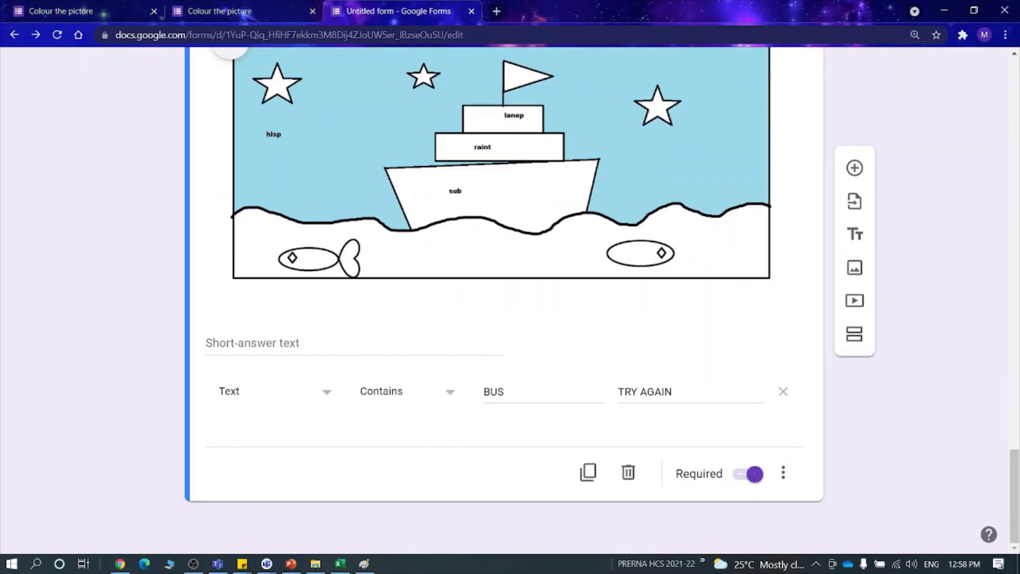
{"action": "scroll", "coordinate": [831, 95], "scroll_direction": "up", "scroll_amount": 5}
{"action": "scroll", "coordinate": [697, 319], "scroll_direction": "down", "scroll_amount": 5}
{"action": "scroll", "coordinate": [658, 367], "scroll_direction": "up", "scroll_amount": 9}
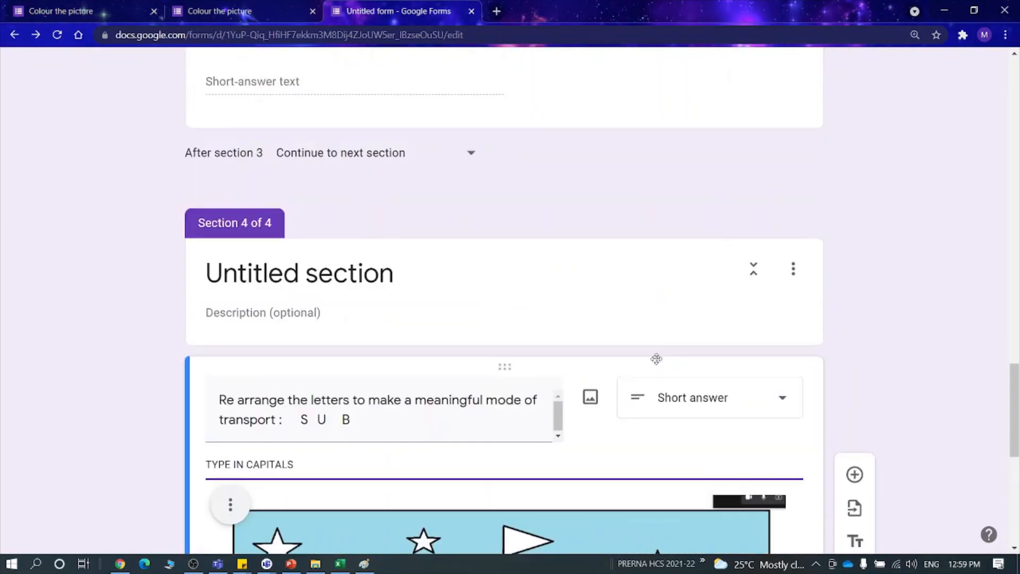
{"action": "scroll", "coordinate": [657, 361], "scroll_direction": "up", "scroll_amount": 5}
{"action": "scroll", "coordinate": [565, 291], "scroll_direction": "down", "scroll_amount": 13}
{"action": "left_click", "coordinate": [638, 427]}
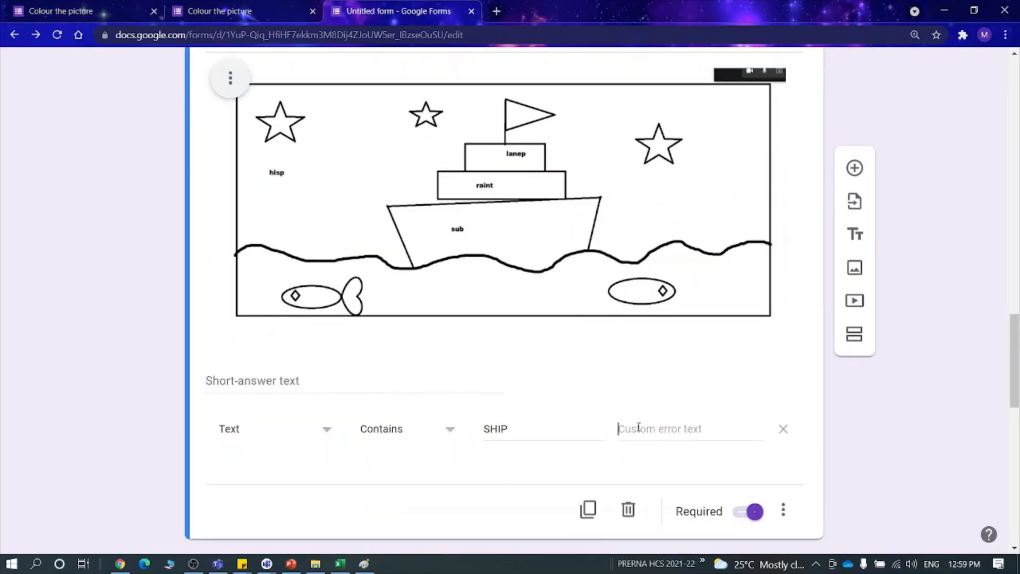
{"action": "type", "text": "OOPS ! TRY AGAIN"}
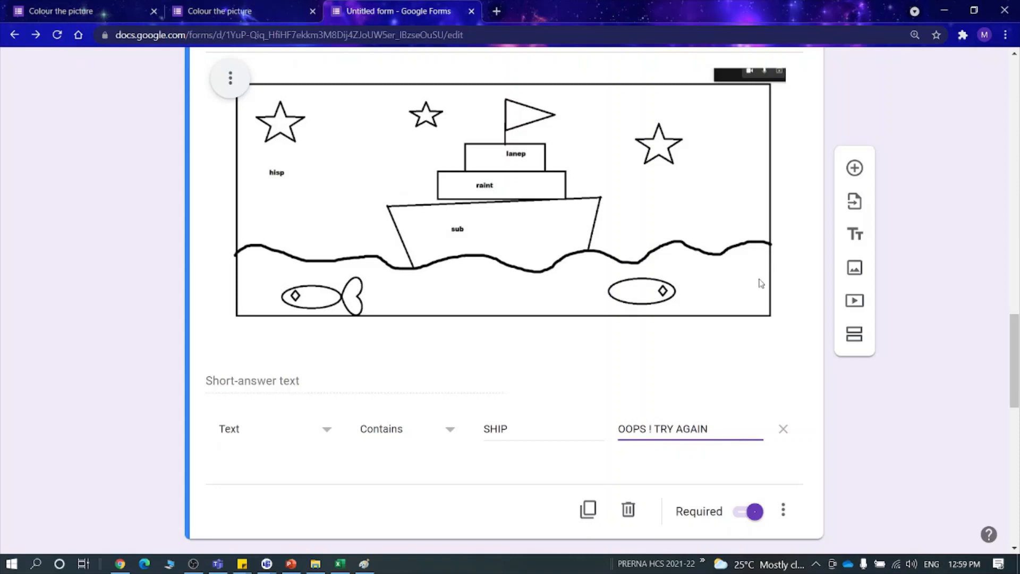
- Preview the transportation form, answer the name question with Option 1, and continue to the second section
{"action": "scroll", "coordinate": [779, 255], "scroll_direction": "up", "scroll_amount": 10}
{"action": "scroll", "coordinate": [792, 133], "scroll_direction": "up", "scroll_amount": 10}
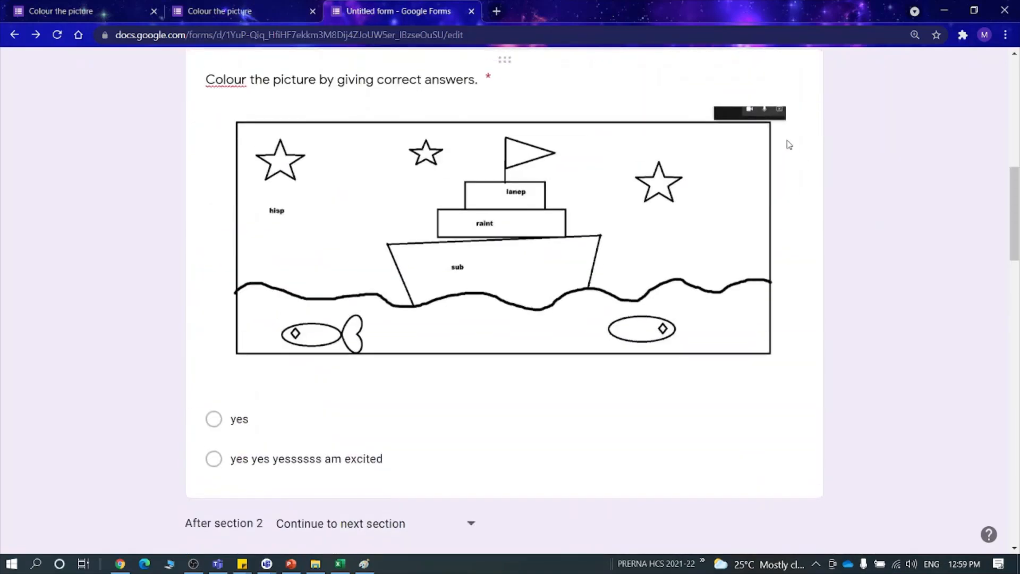
{"action": "left_click", "coordinate": [729, 77]}
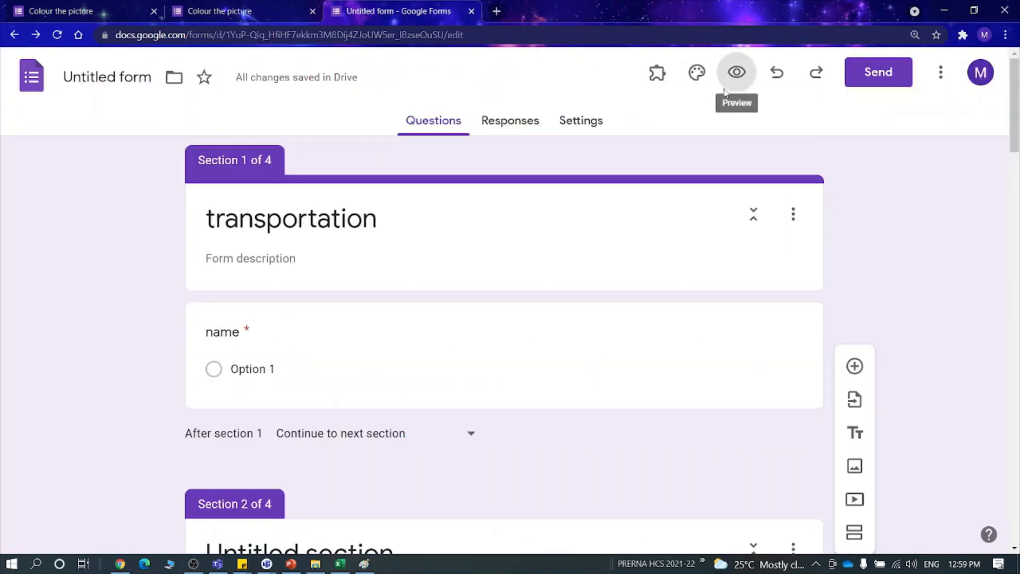
{"action": "left_click", "coordinate": [292, 277]}
{"action": "left_click", "coordinate": [275, 334]}
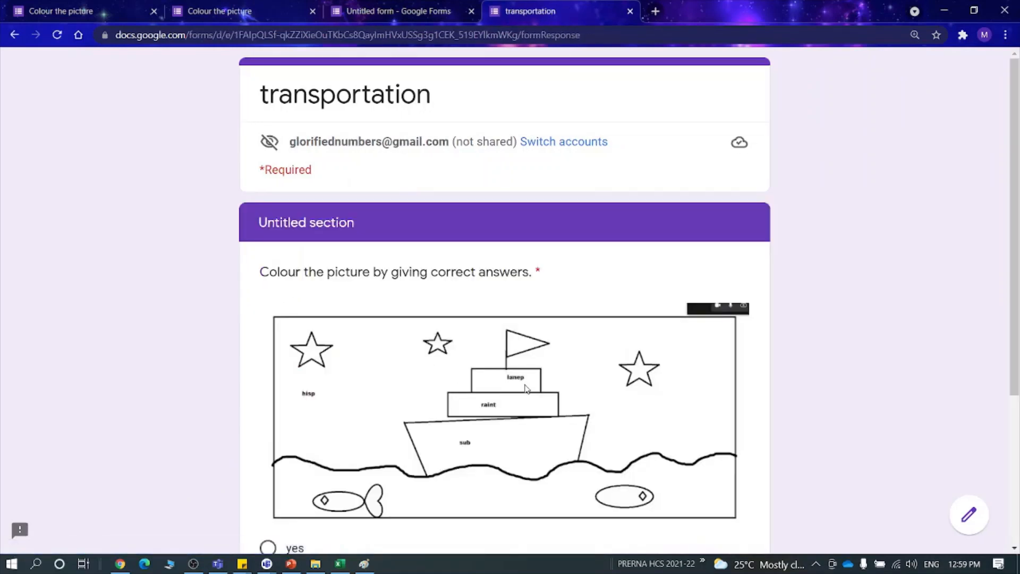
- Answer the colour-the-picture question with "yes yes yessssss am excited" and continue to the next section
{"action": "scroll", "coordinate": [596, 343], "scroll_direction": "down", "scroll_amount": 4}
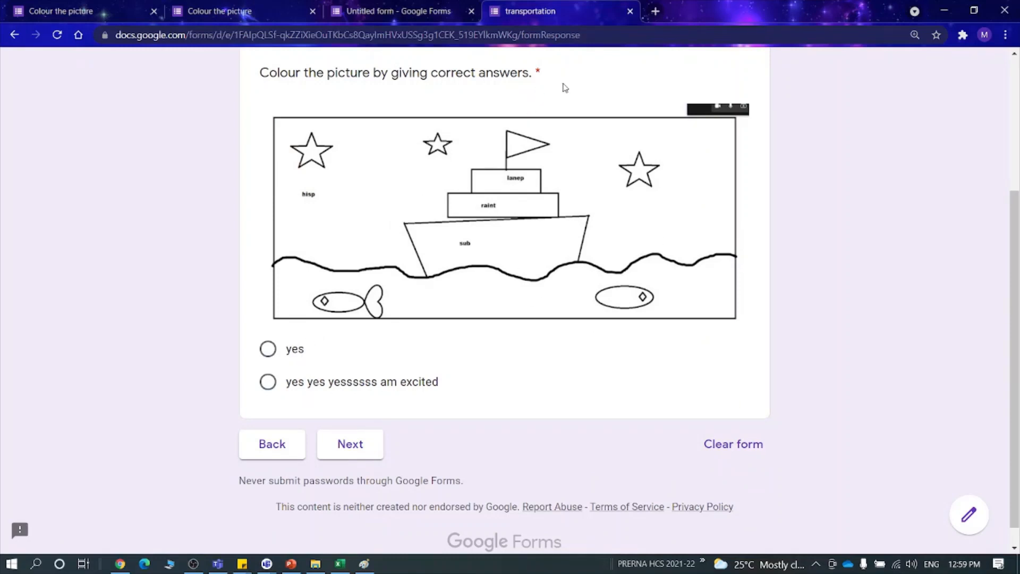
{"action": "left_click", "coordinate": [354, 384]}
{"action": "left_click", "coordinate": [355, 446]}
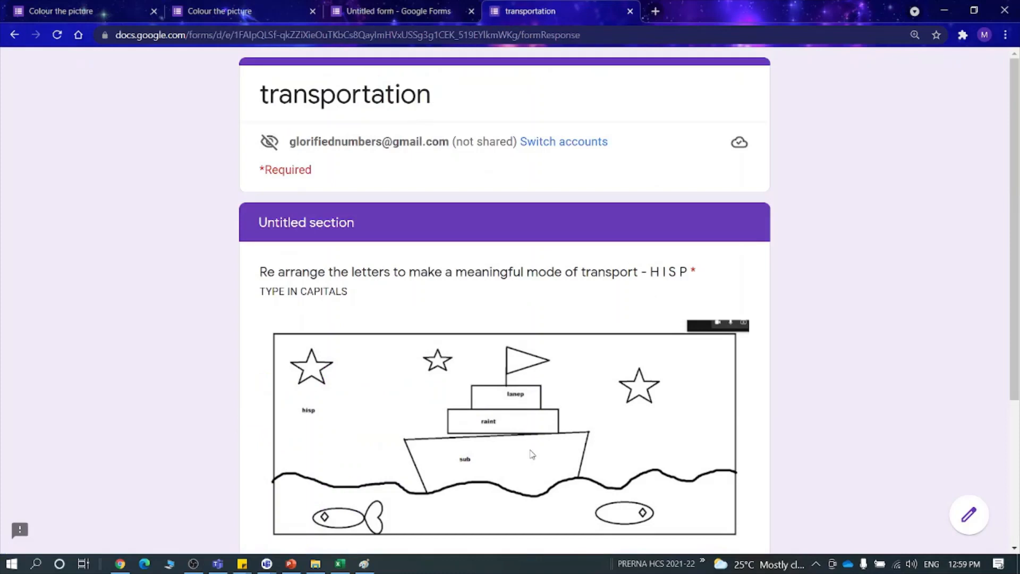
- Answer the H I S P letter-rearranging question with "SHIP" and continue to the next section
{"action": "scroll", "coordinate": [531, 453], "scroll_direction": "down", "scroll_amount": 1}
{"action": "scroll", "coordinate": [532, 453], "scroll_direction": "down", "scroll_amount": 1}
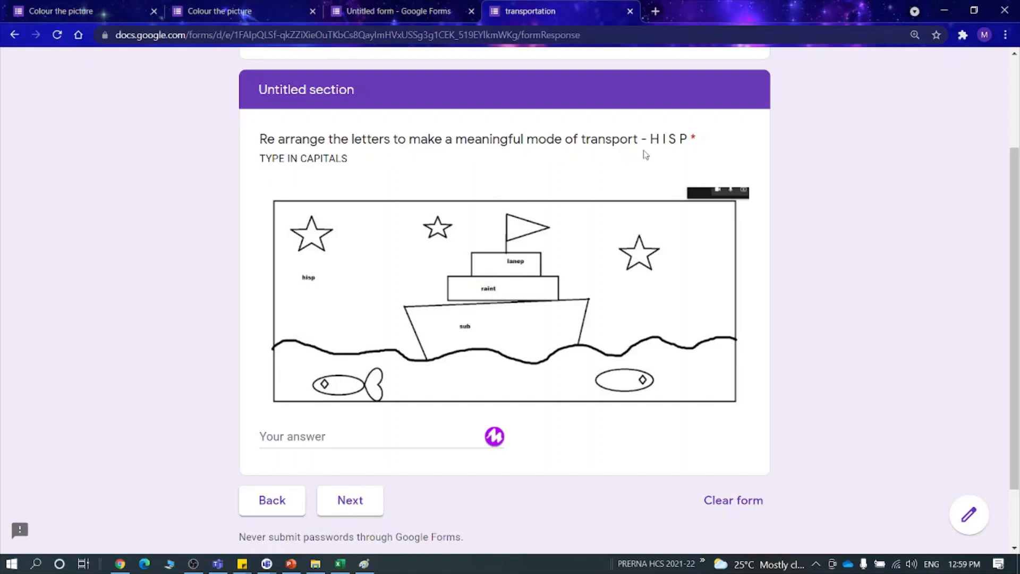
{"action": "left_click", "coordinate": [358, 434]}
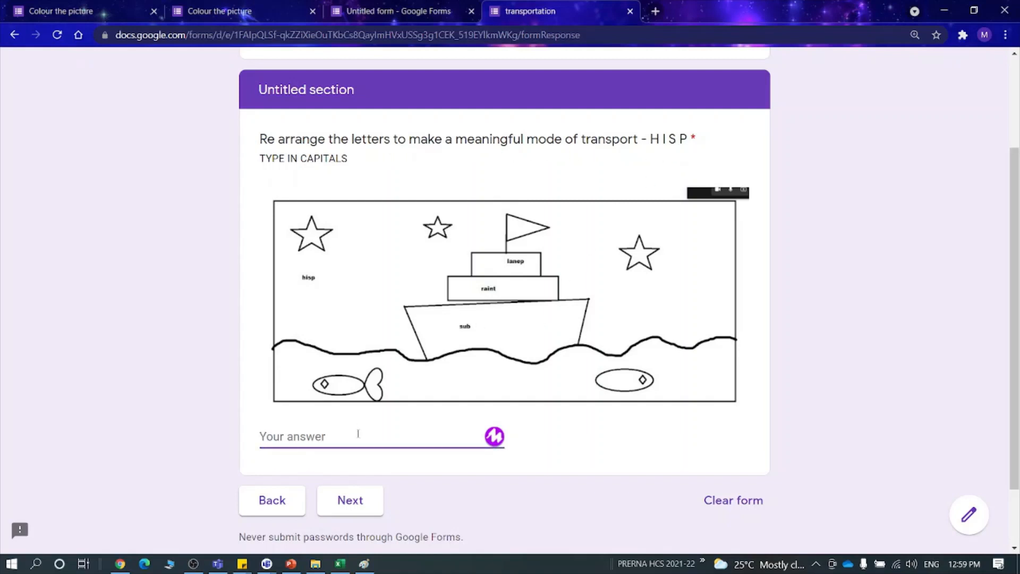
{"action": "type", "text": "SHIP"}
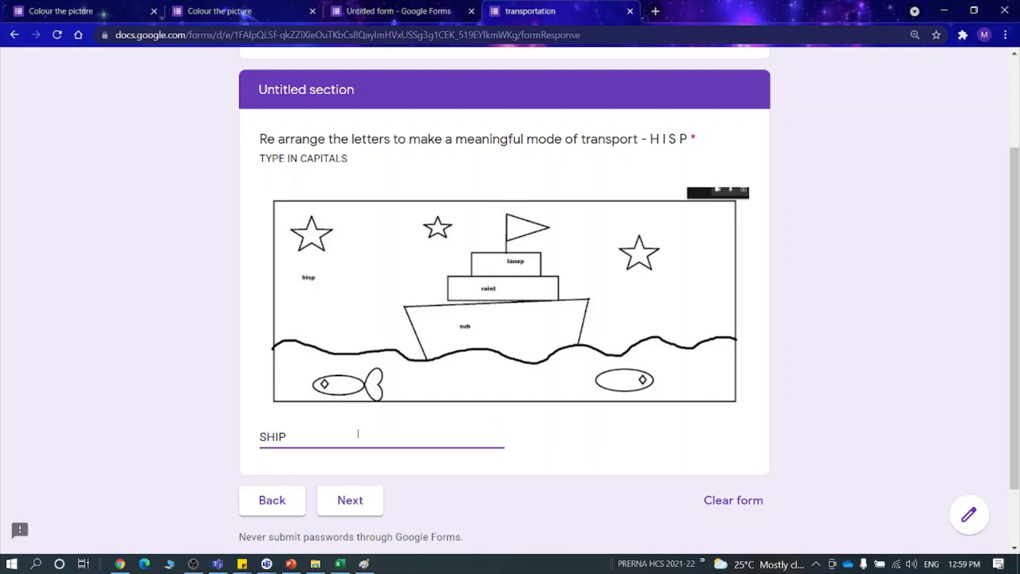
{"action": "left_click", "coordinate": [363, 502]}
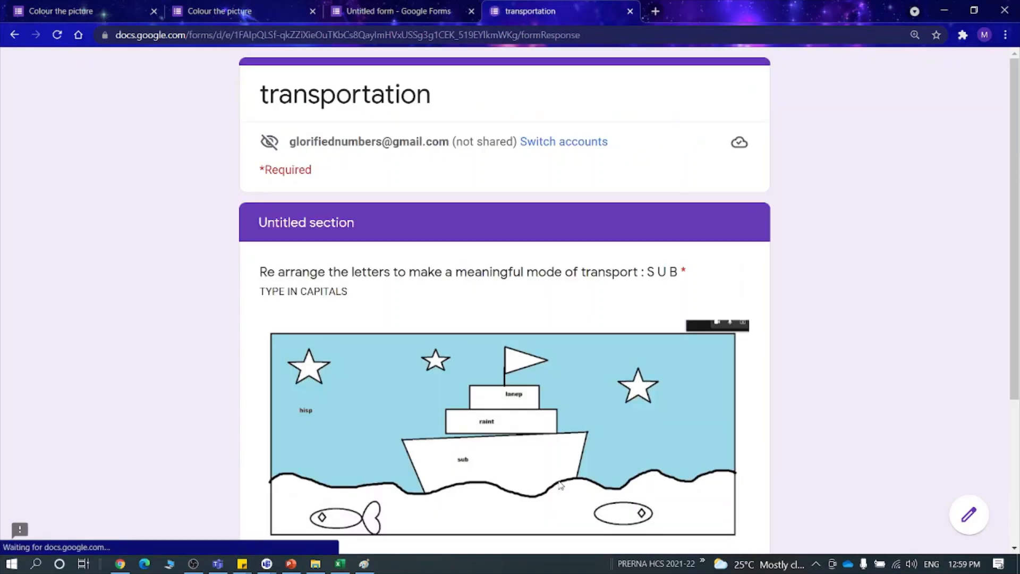
- Answer the S U B letter-rearranging question with "BUS" and review the section
{"action": "scroll", "coordinate": [561, 492], "scroll_direction": "down", "scroll_amount": 1}
{"action": "left_click", "coordinate": [387, 505]}
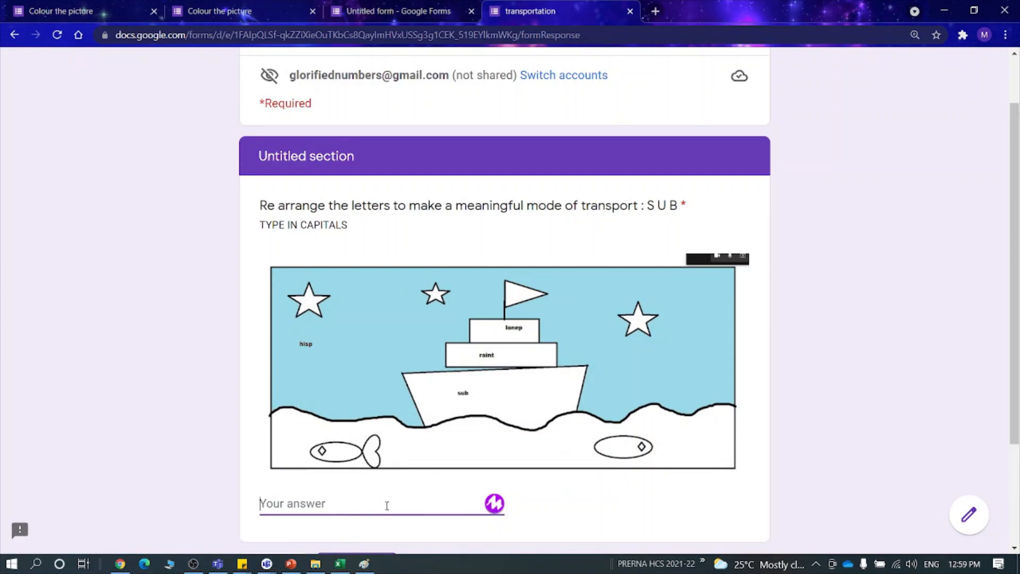
{"action": "type", "text": "BUS"}
{"action": "scroll", "coordinate": [387, 505], "scroll_direction": "down", "scroll_amount": 2}
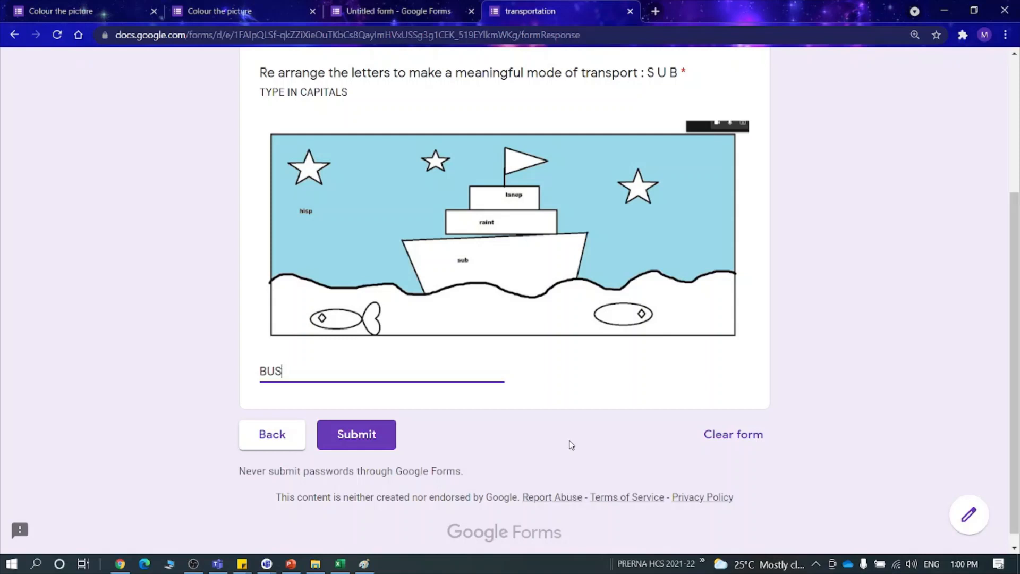
{"action": "scroll", "coordinate": [571, 445], "scroll_direction": "up", "scroll_amount": 1}
{"action": "scroll", "coordinate": [571, 445], "scroll_direction": "down", "scroll_amount": 1}
{"action": "scroll", "coordinate": [485, 250], "scroll_direction": "up", "scroll_amount": 4}
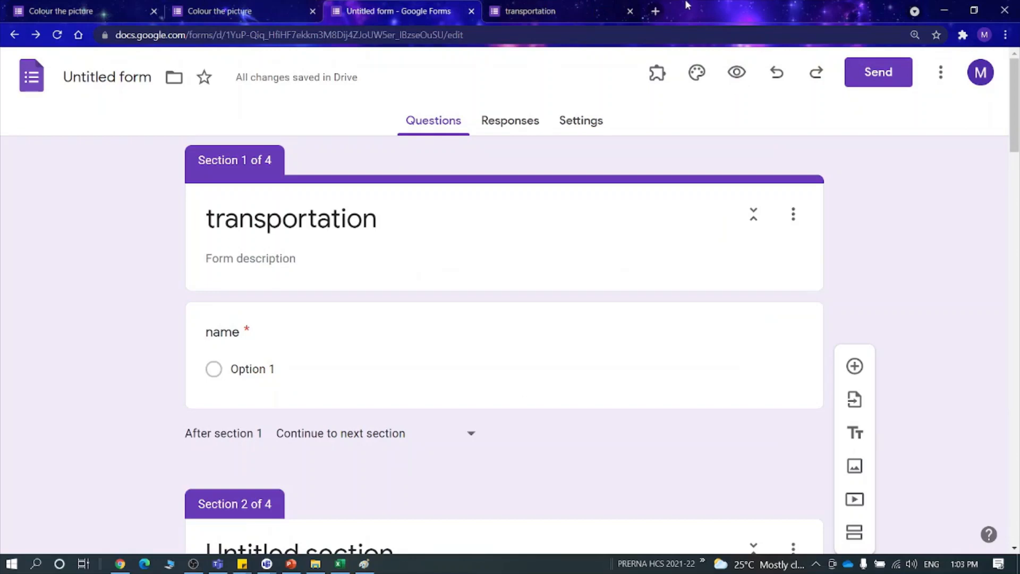
- Switch to Paint and close the coloured boat drawing without saving it
{"action": "left_click", "coordinate": [574, 6]}
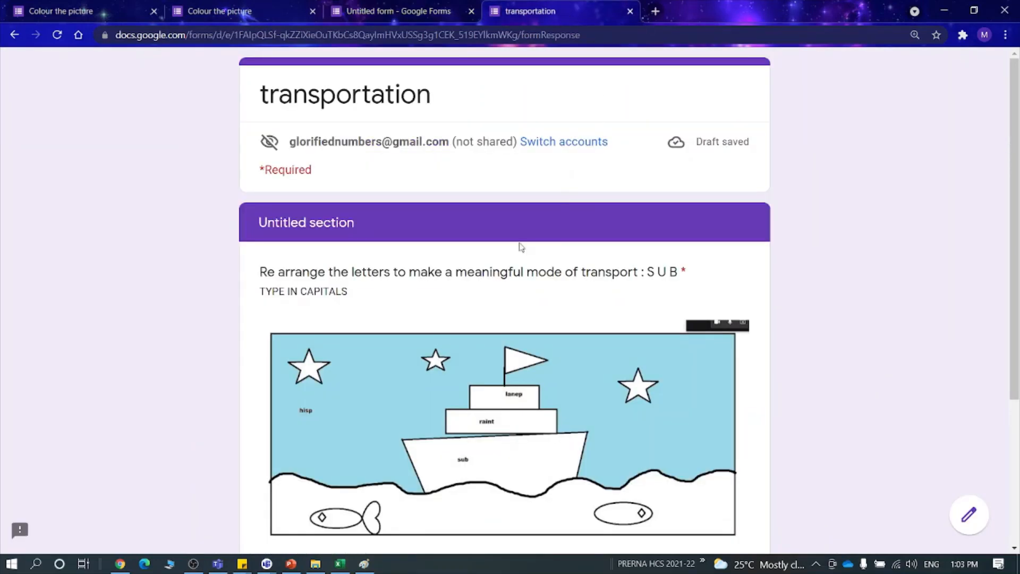
{"action": "left_click", "coordinate": [368, 561]}
{"action": "left_click", "coordinate": [1003, 8]}
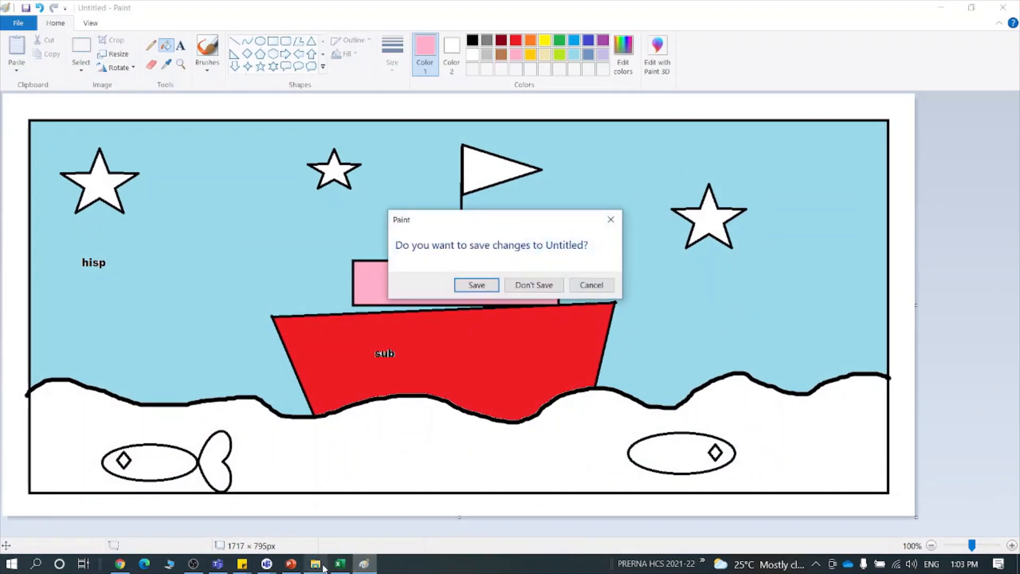
{"action": "left_click", "coordinate": [483, 287]}
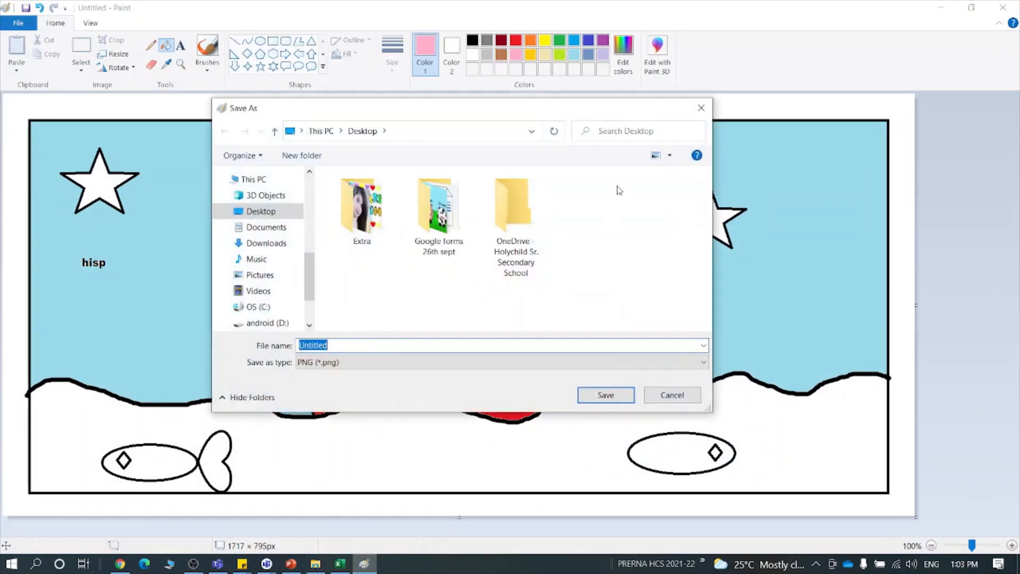
{"action": "left_click", "coordinate": [707, 106]}
{"action": "left_click", "coordinate": [1003, 7]}
{"action": "left_click", "coordinate": [531, 286]}
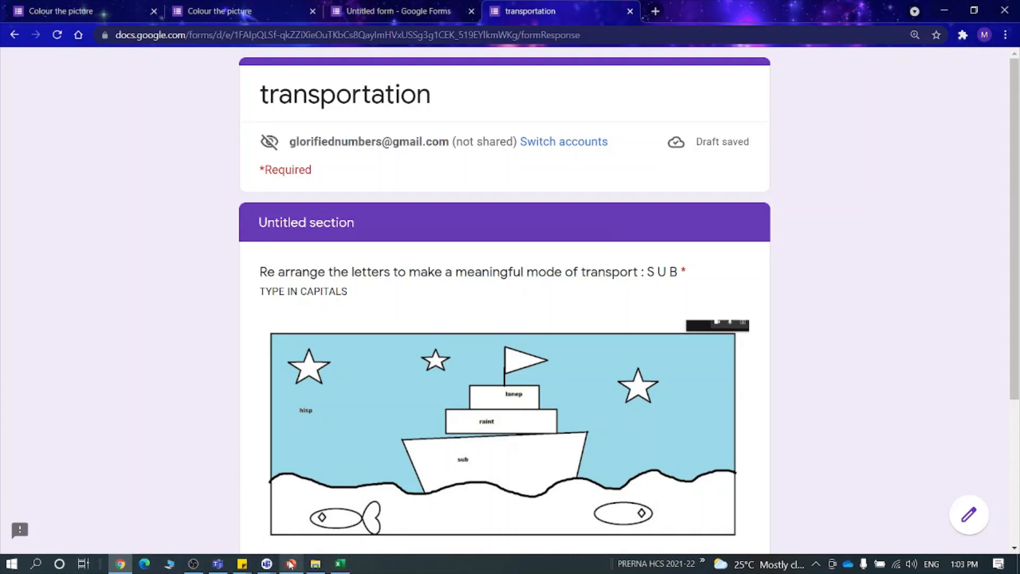
- Close the transportation preview, its form editor and the Colour the picture score page, then switch to the PowerPoint presentation
{"action": "left_click", "coordinate": [629, 11]}
{"action": "left_click", "coordinate": [471, 11]}
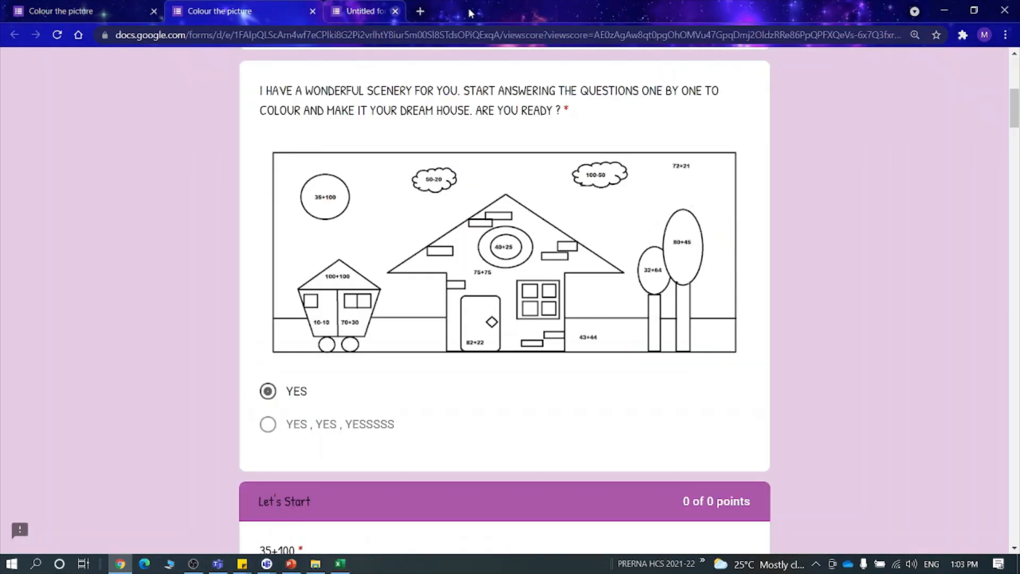
{"action": "left_click", "coordinate": [313, 12]}
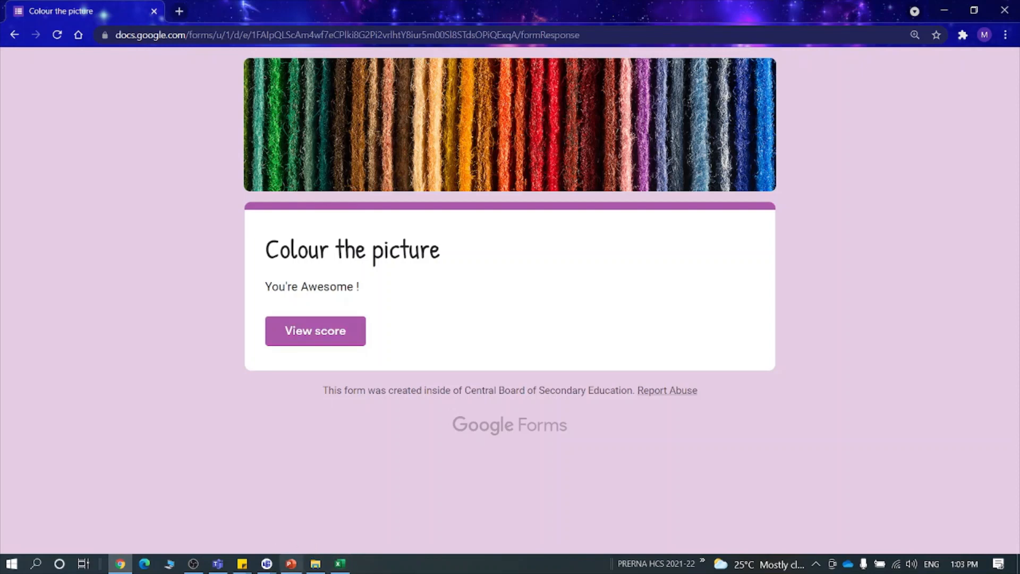
{"action": "left_click", "coordinate": [292, 564]}
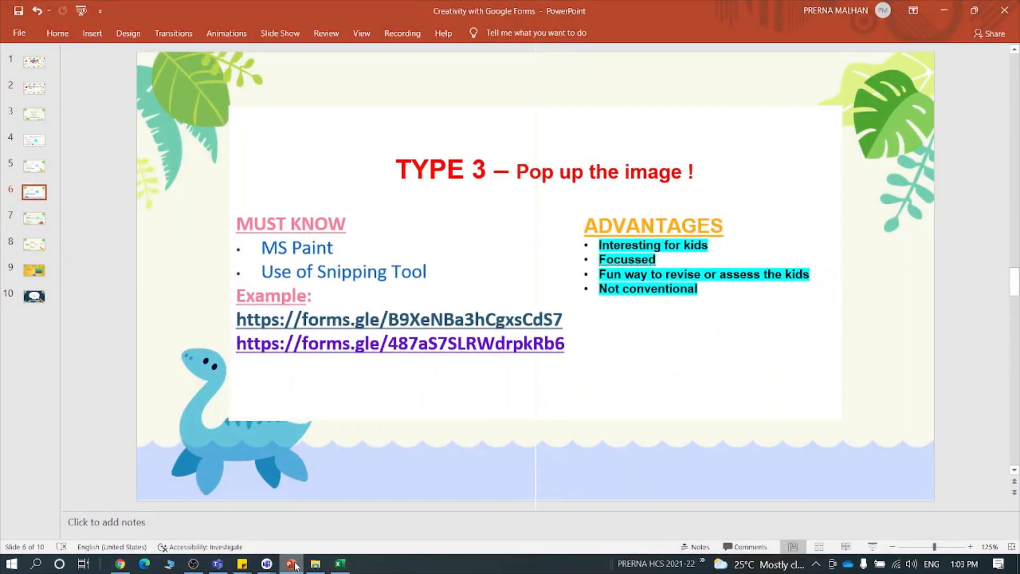
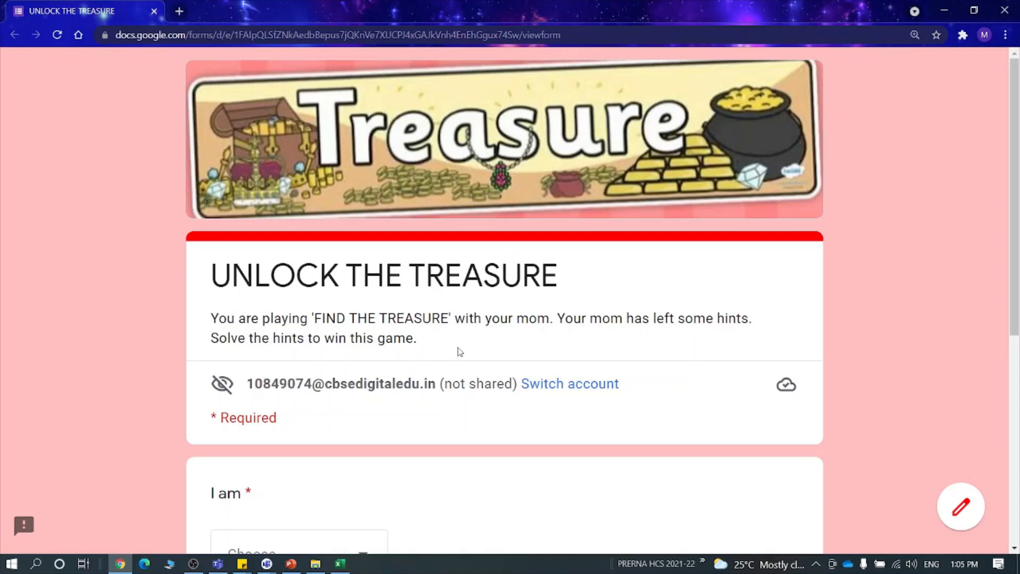
- Select a student name and class section A in the UNLOCK THE TREASURE form, then continue to the Part A starting-room question
{"action": "scroll", "coordinate": [557, 433], "scroll_direction": "down", "scroll_amount": 4}
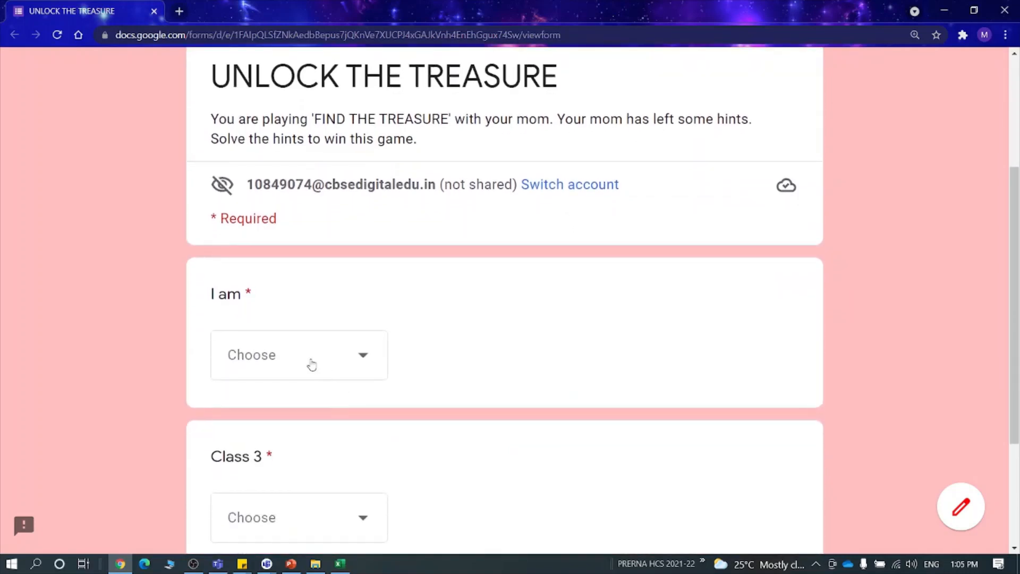
{"action": "left_click", "coordinate": [312, 365]}
{"action": "left_click", "coordinate": [280, 312]}
{"action": "scroll", "coordinate": [400, 426], "scroll_direction": "down", "scroll_amount": 3}
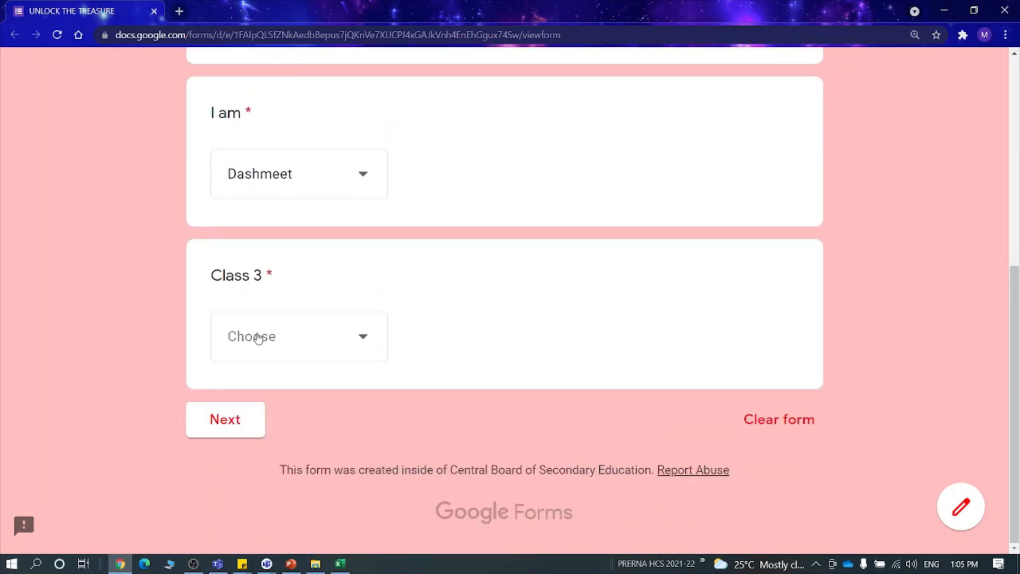
{"action": "left_click", "coordinate": [258, 338]}
{"action": "left_click", "coordinate": [263, 353]}
{"action": "left_click", "coordinate": [227, 420]}
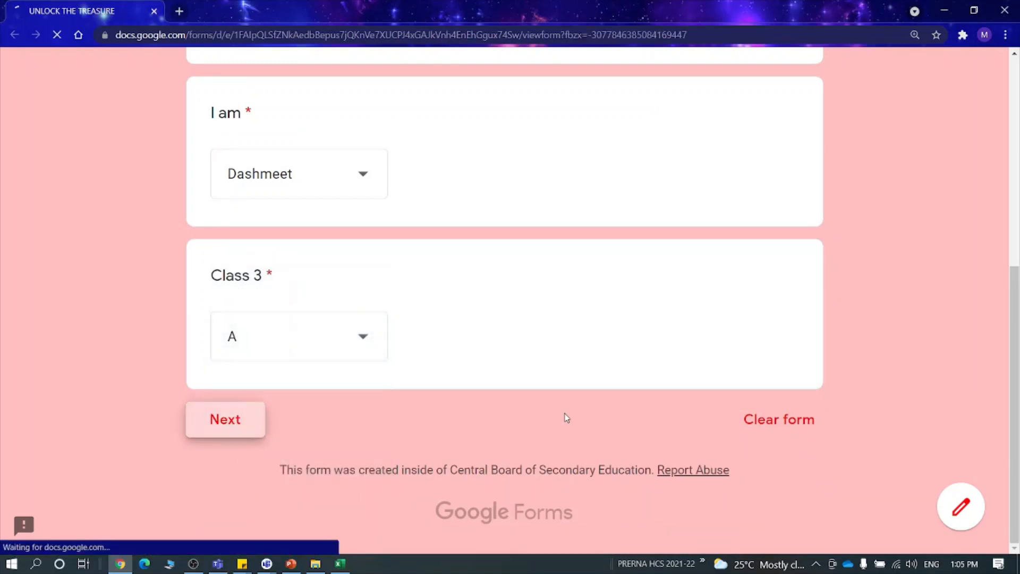
{"action": "scroll", "coordinate": [471, 419], "scroll_direction": "down", "scroll_amount": 5}
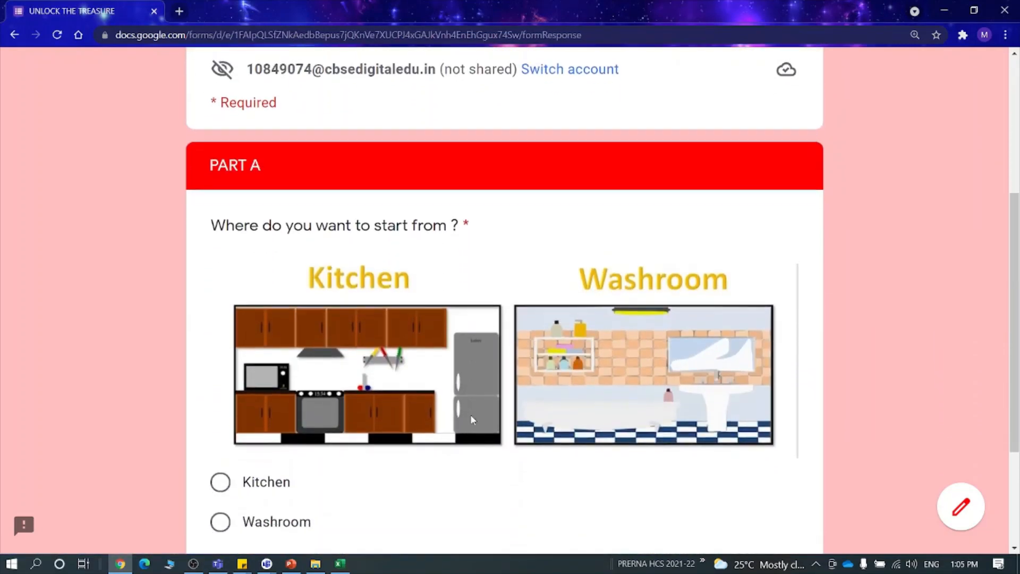
{"action": "scroll", "coordinate": [487, 354], "scroll_direction": "down", "scroll_amount": 1}
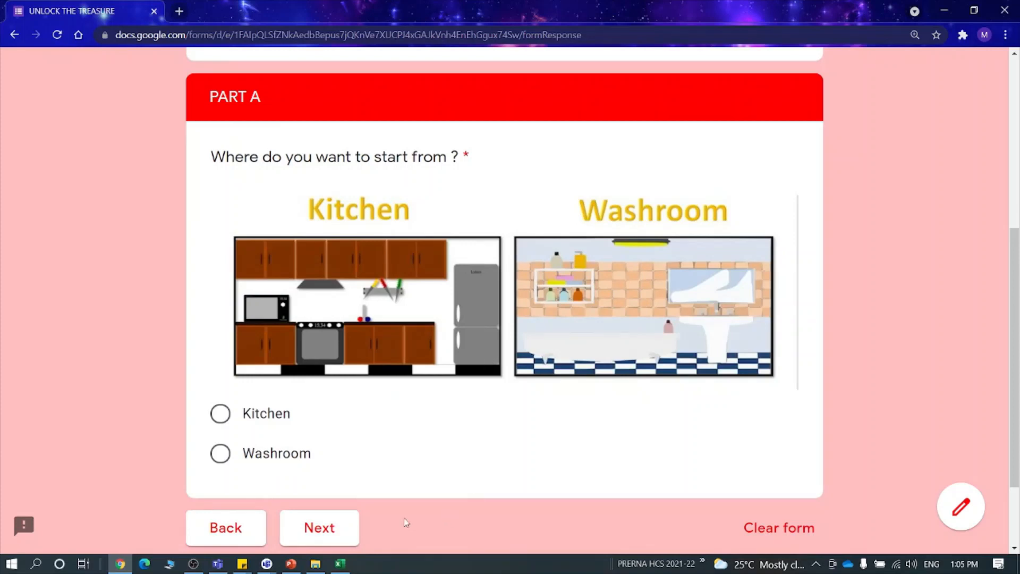
- Switch to PowerPoint and show slide 8, pointing out the A-Kitchen, B- Washroom and Same Question parts of the branching diagram
{"action": "left_click", "coordinate": [288, 565]}
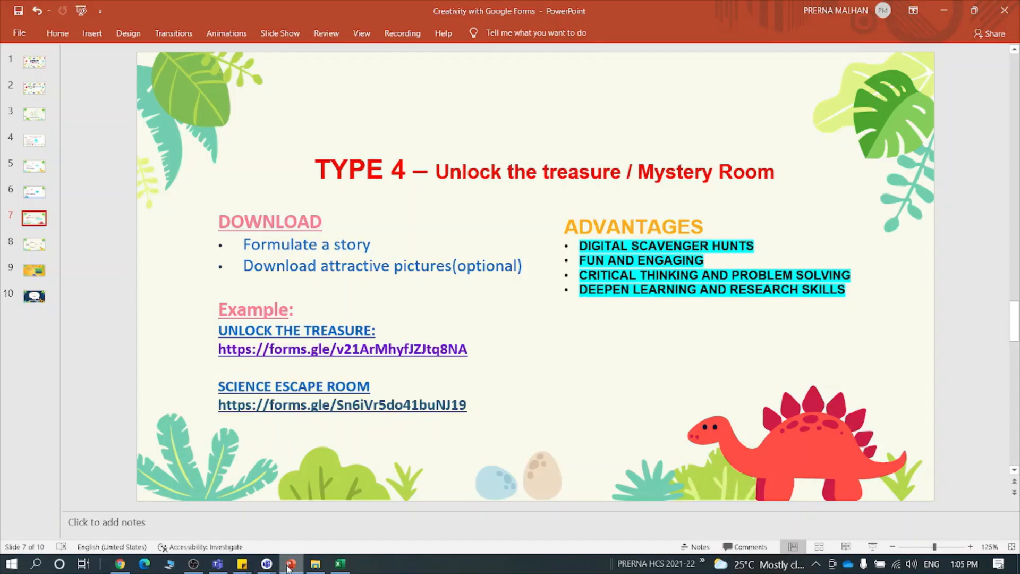
{"action": "left_click", "coordinate": [28, 249]}
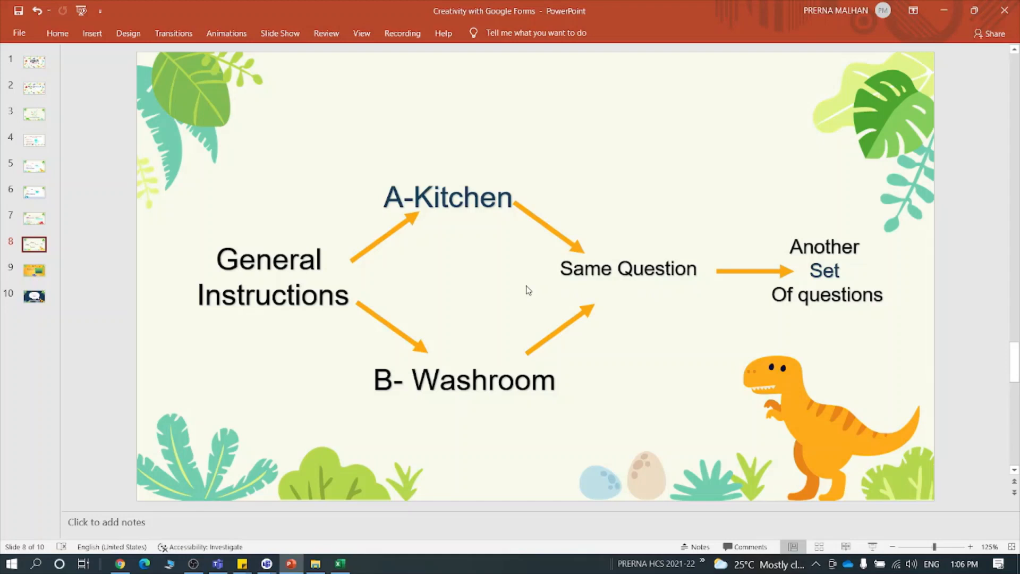
{"action": "left_click", "coordinate": [409, 198]}
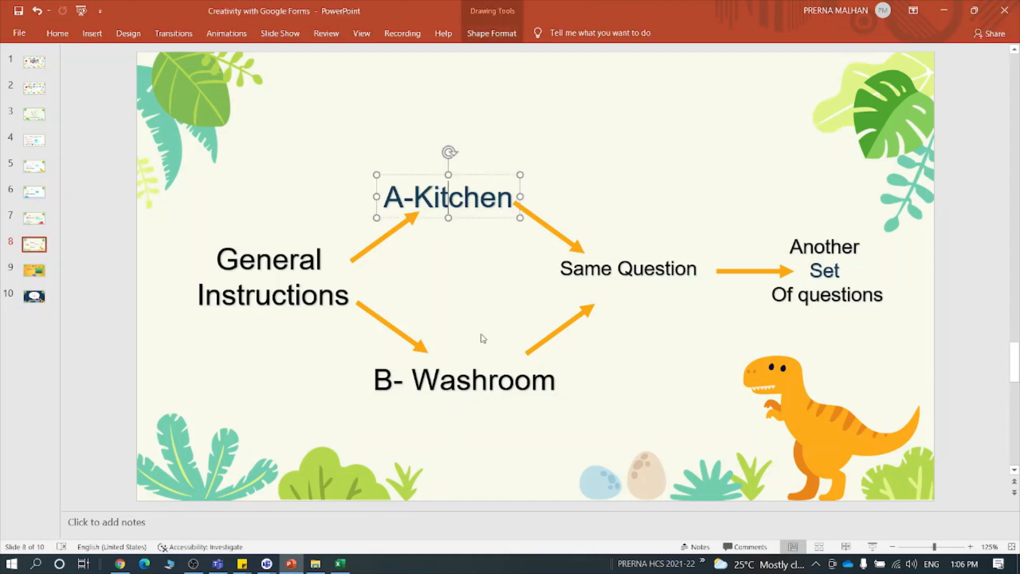
{"action": "left_click", "coordinate": [472, 379]}
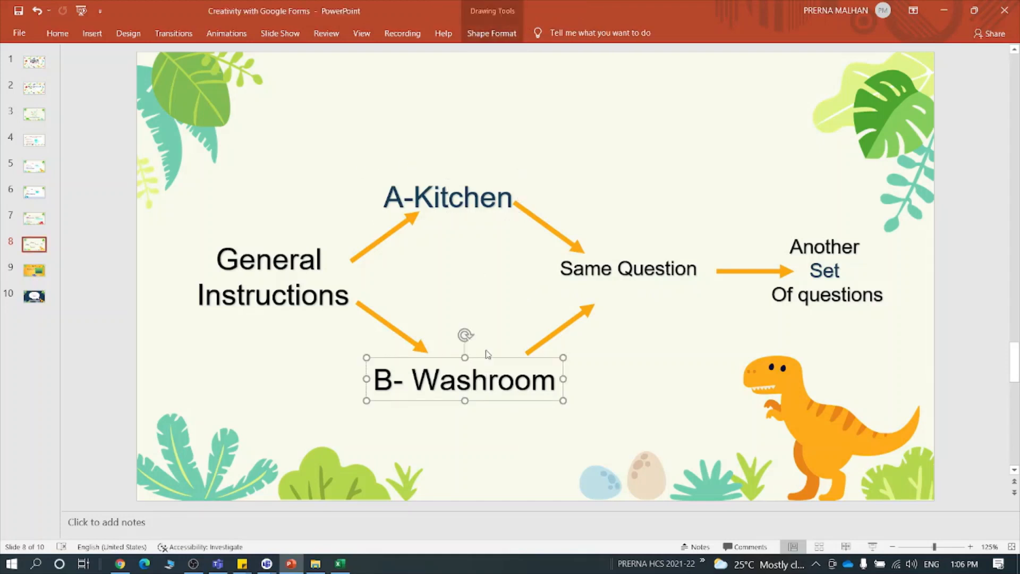
{"action": "left_click", "coordinate": [634, 270]}
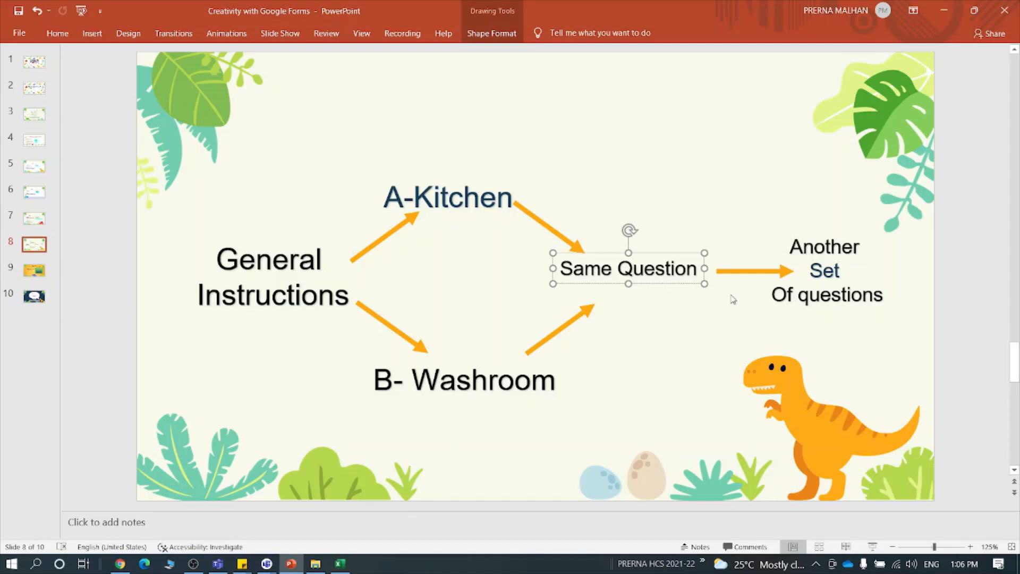
- Point out Another Set Of questions on the slide, and in Chrome's UNLOCK THE TREASURE form choose Washroom as the starting room and continue
{"action": "left_click", "coordinate": [841, 282]}
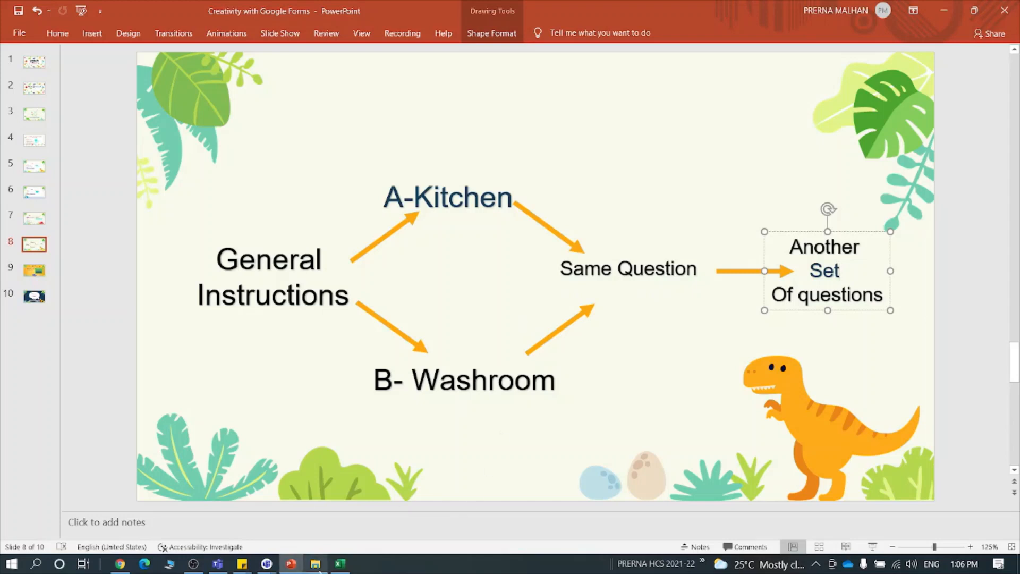
{"action": "left_click", "coordinate": [120, 563]}
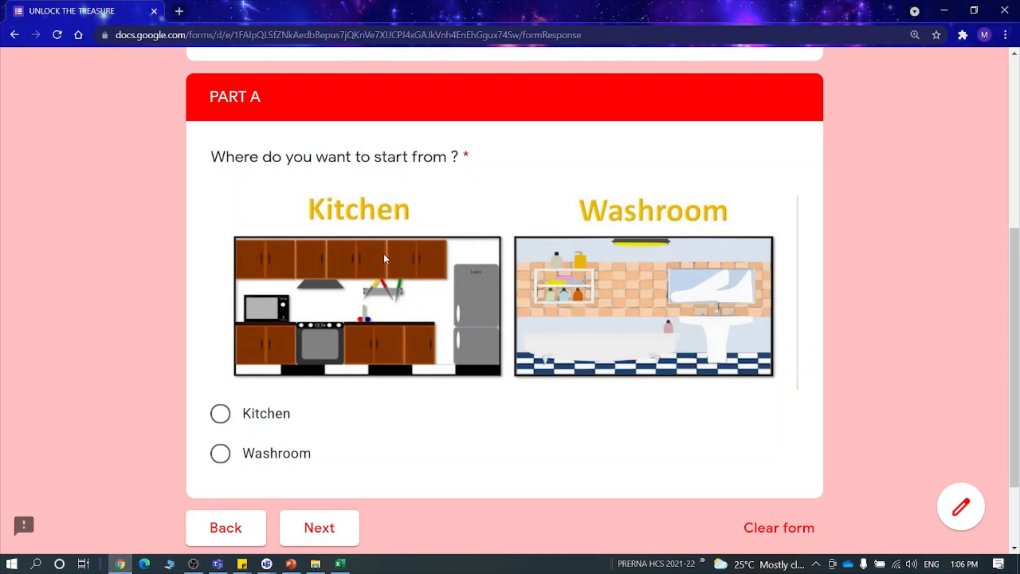
{"action": "left_click", "coordinate": [262, 420]}
{"action": "left_click", "coordinate": [286, 456]}
{"action": "left_click", "coordinate": [279, 417]}
{"action": "left_click", "coordinate": [255, 454]}
{"action": "scroll", "coordinate": [390, 478], "scroll_direction": "down", "scroll_amount": 1}
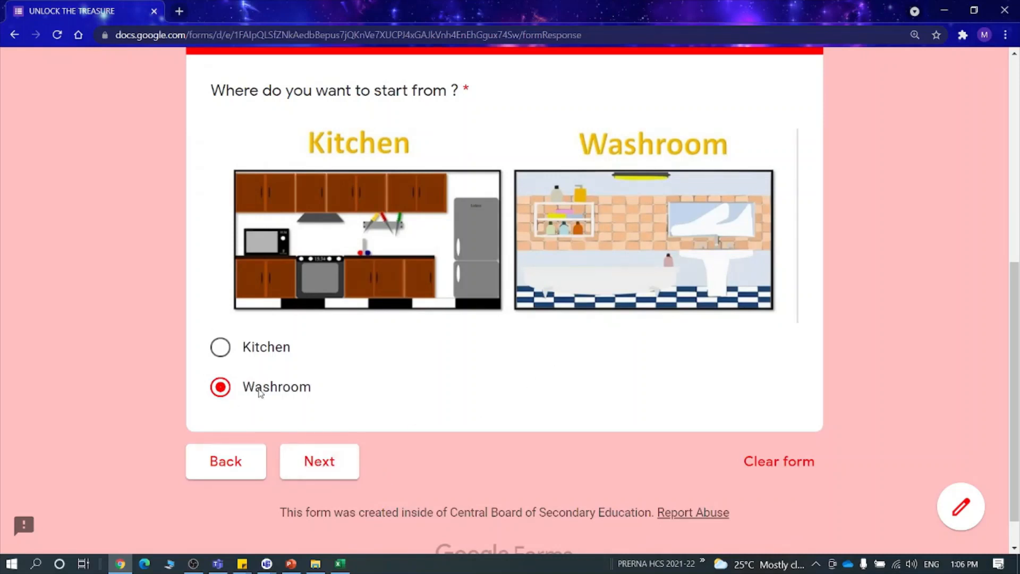
{"action": "left_click", "coordinate": [319, 465]}
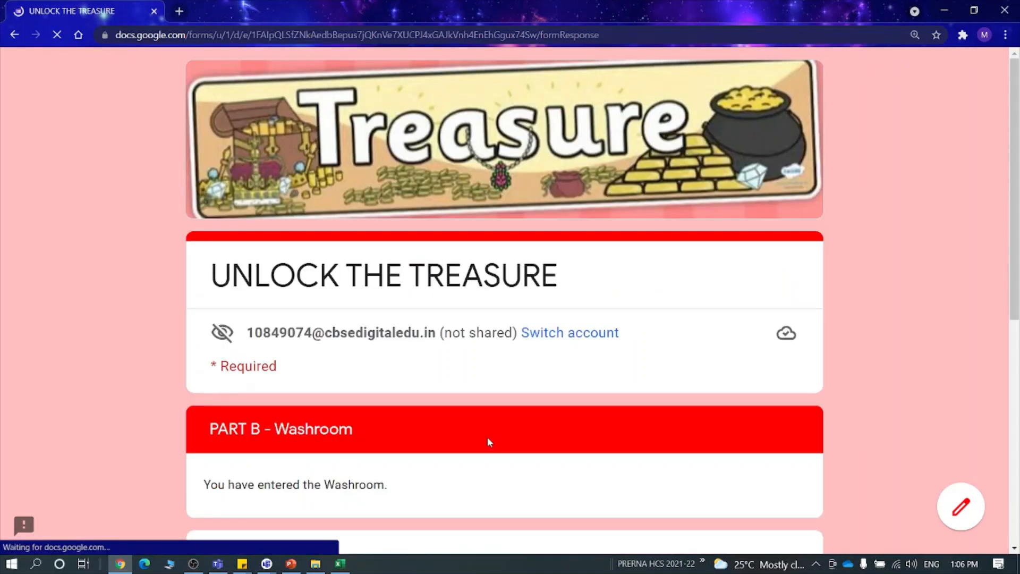
- Read the washroom cupboard note and try answering its 5 X 3 – 10 + 7 question with 14
{"action": "scroll", "coordinate": [418, 410], "scroll_direction": "down", "scroll_amount": 2}
{"action": "scroll", "coordinate": [383, 326], "scroll_direction": "down", "scroll_amount": 1}
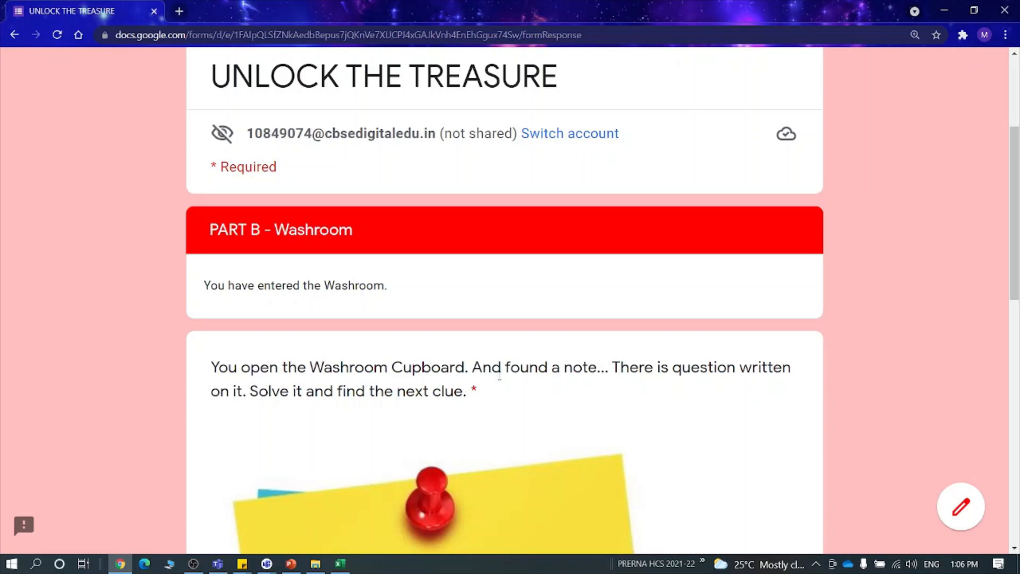
{"action": "scroll", "coordinate": [642, 384], "scroll_direction": "down", "scroll_amount": 3}
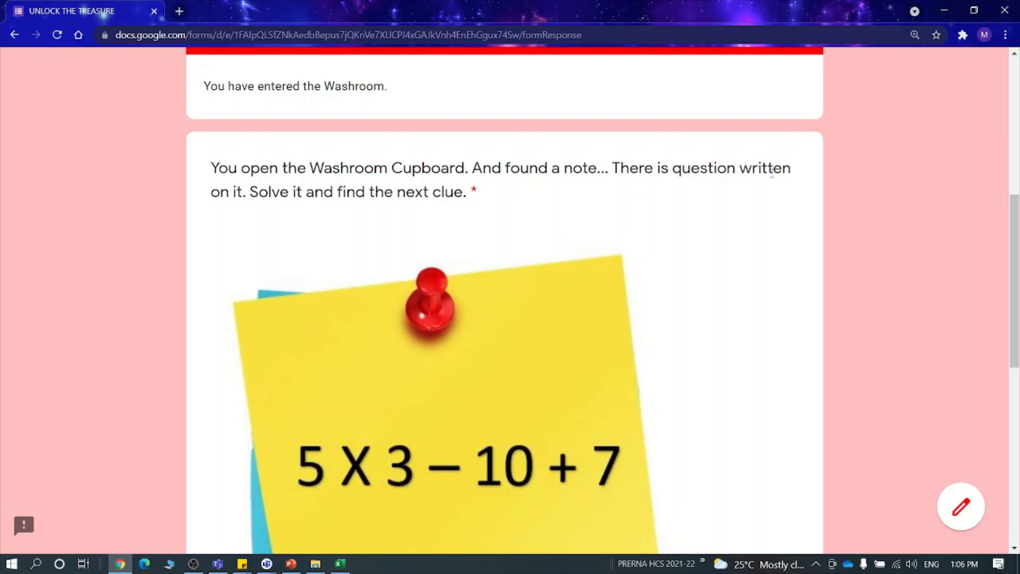
{"action": "scroll", "coordinate": [716, 297], "scroll_direction": "down", "scroll_amount": 2}
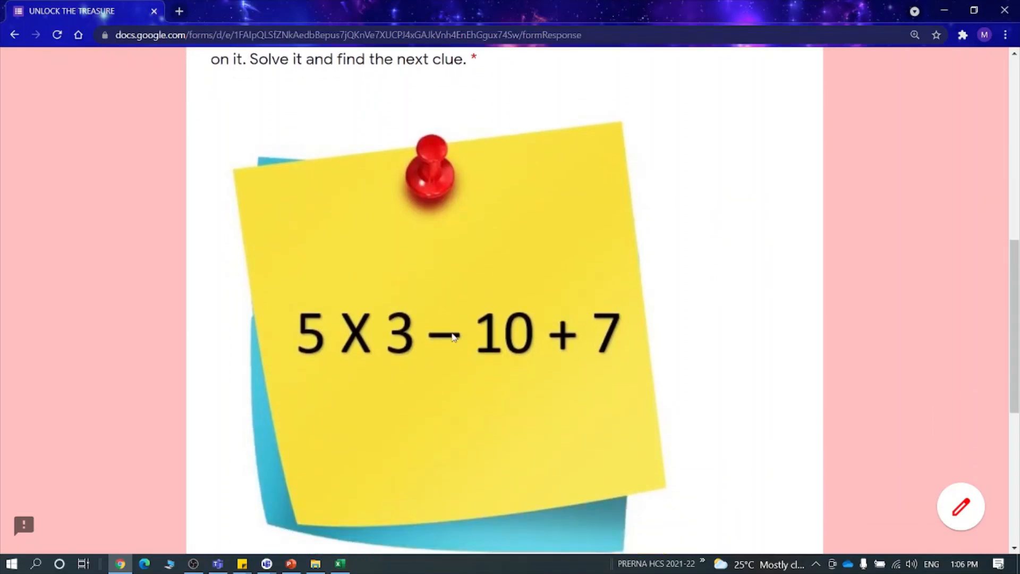
{"action": "scroll", "coordinate": [506, 346], "scroll_direction": "down", "scroll_amount": 2}
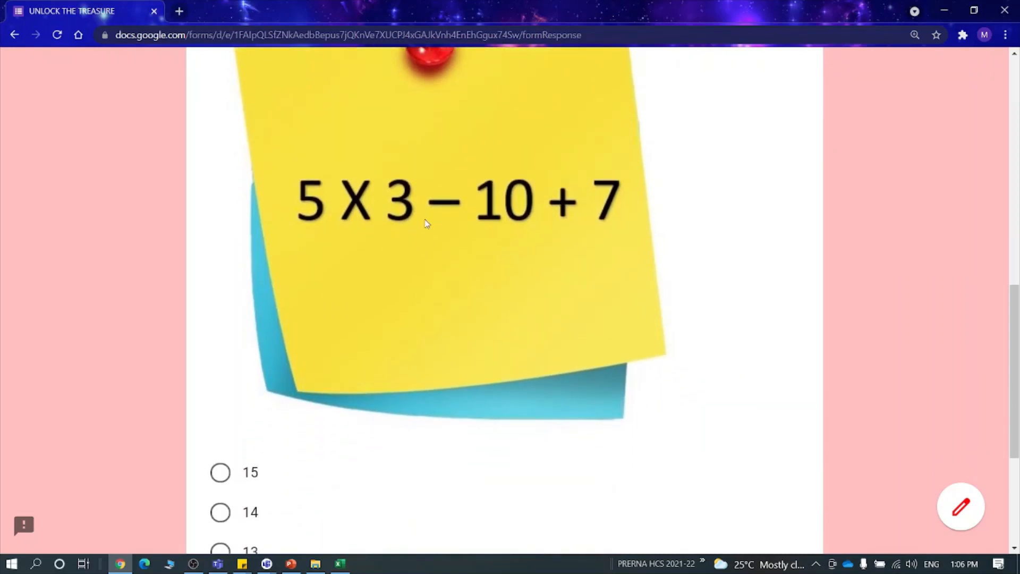
{"action": "scroll", "coordinate": [505, 349], "scroll_direction": "down", "scroll_amount": 2}
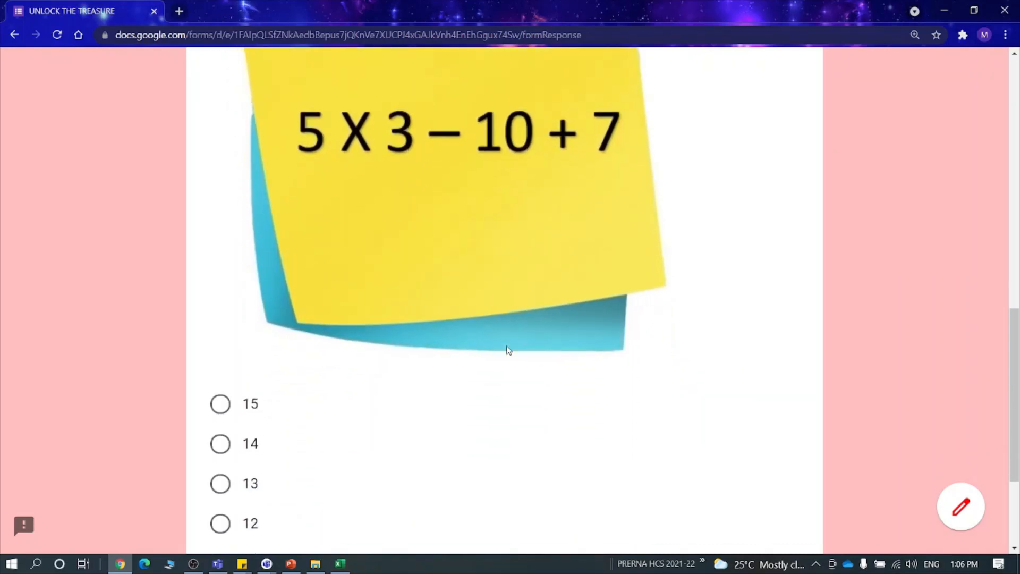
{"action": "left_click", "coordinate": [245, 467]}
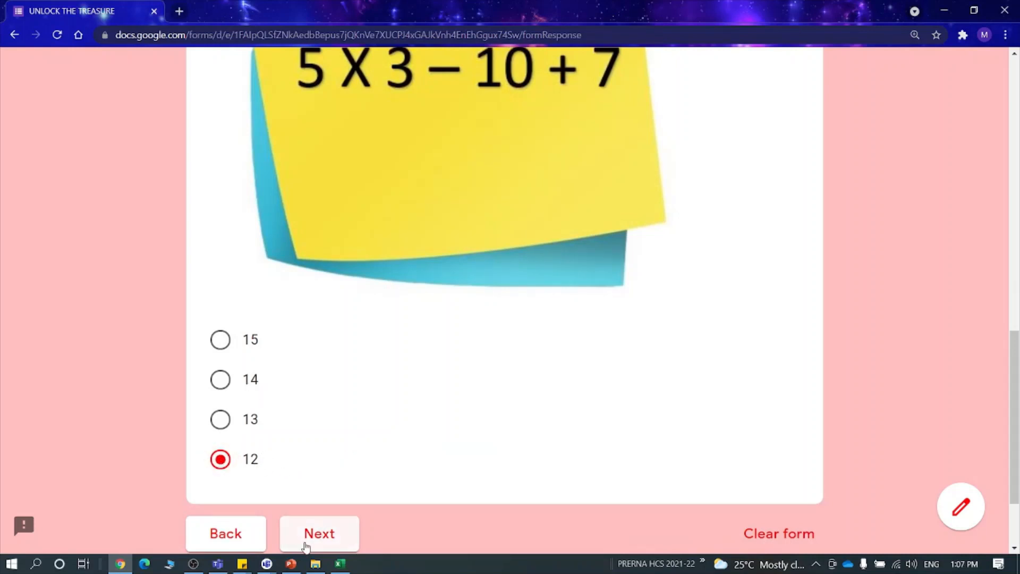
{"action": "scroll", "coordinate": [306, 546], "scroll_direction": "down", "scroll_amount": 1}
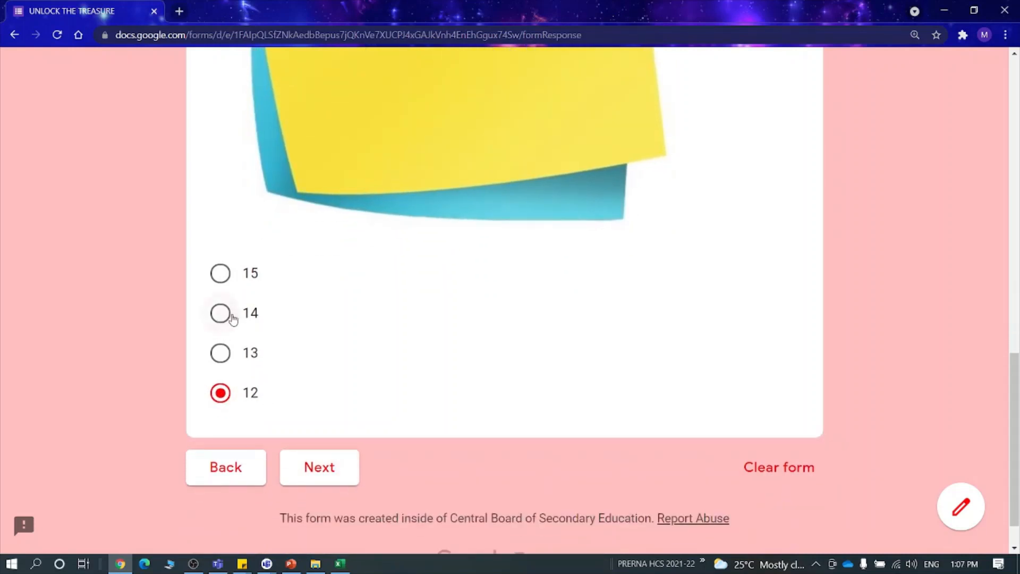
{"action": "left_click", "coordinate": [240, 315]}
{"action": "left_click", "coordinate": [319, 467]}
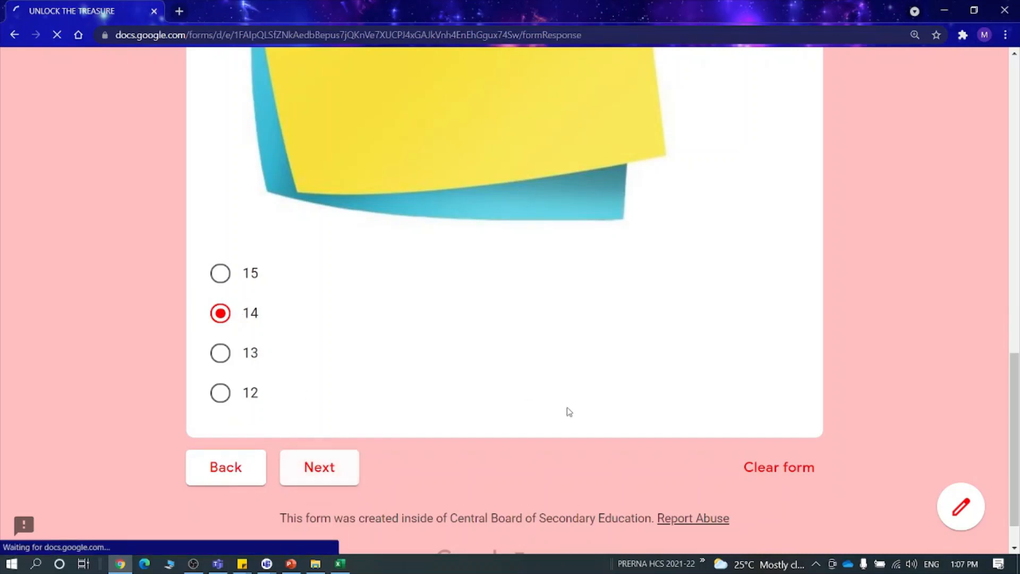
- Try 15 as the answer to the washroom note's question and attempt to continue
{"action": "scroll", "coordinate": [567, 415], "scroll_direction": "down", "scroll_amount": 8}
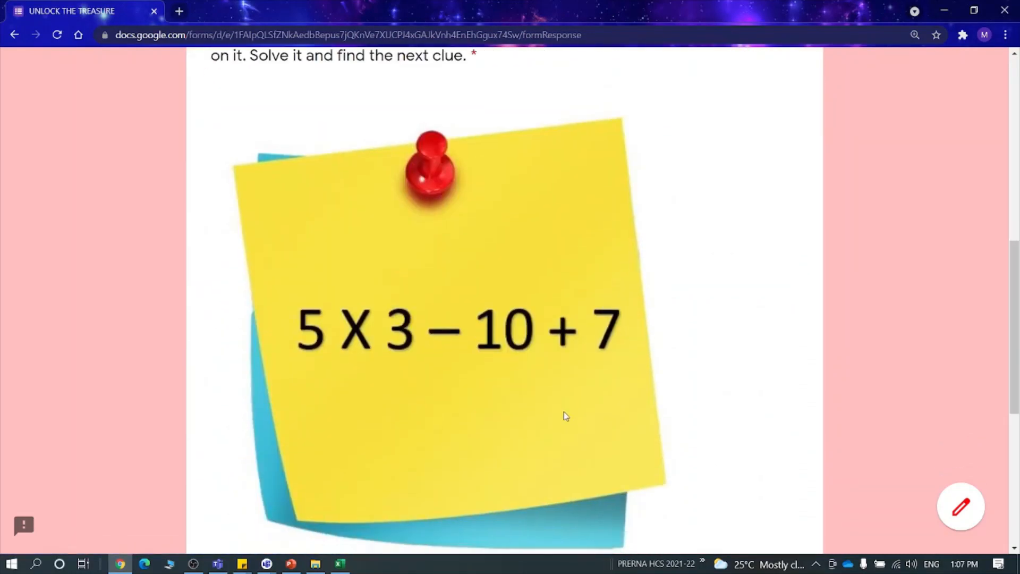
{"action": "scroll", "coordinate": [564, 414], "scroll_direction": "down", "scroll_amount": 4}
{"action": "scroll", "coordinate": [540, 352], "scroll_direction": "up", "scroll_amount": 7}
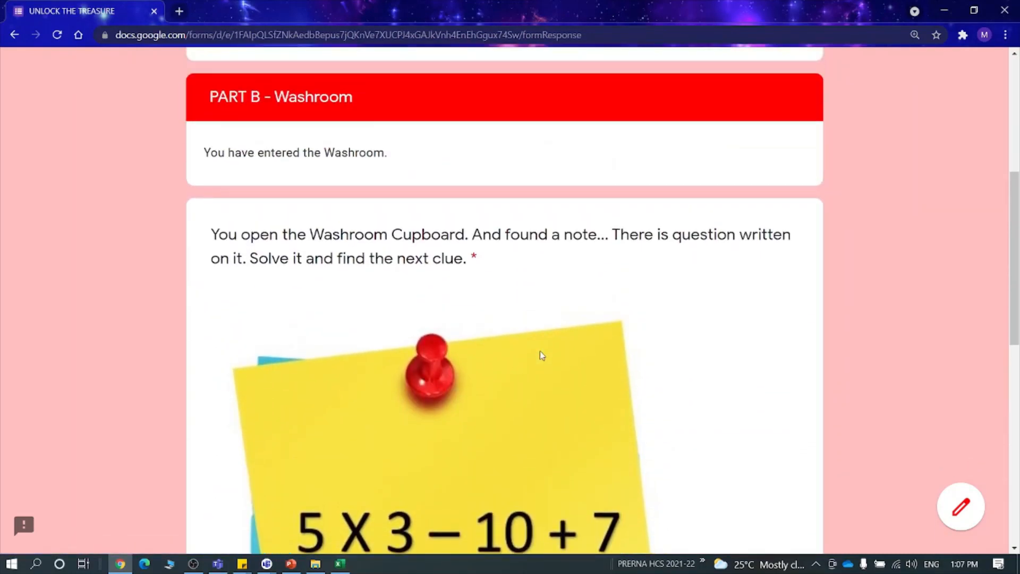
{"action": "scroll", "coordinate": [540, 352], "scroll_direction": "down", "scroll_amount": 10}
{"action": "left_click", "coordinate": [255, 277]}
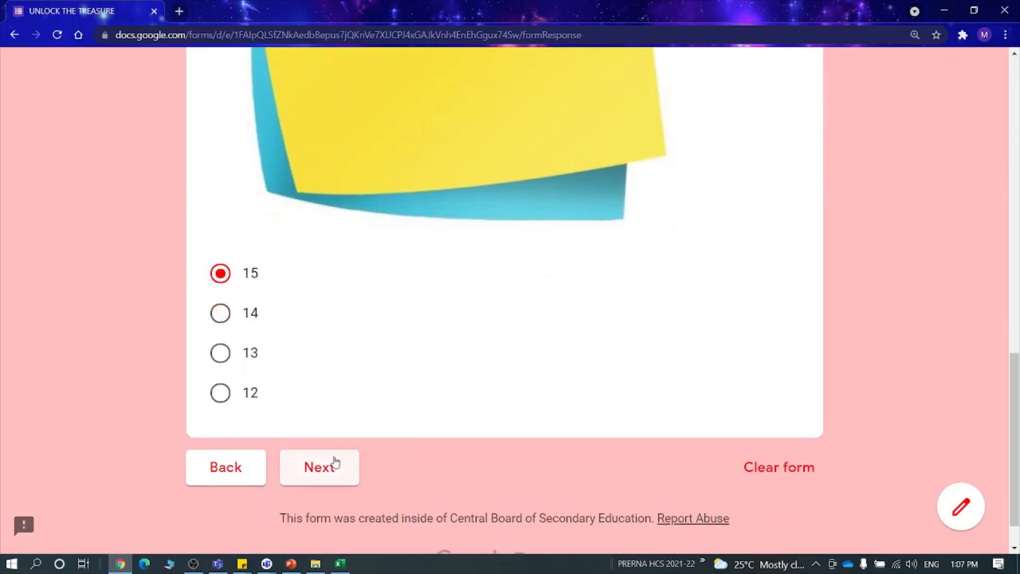
{"action": "left_click", "coordinate": [329, 467]}
- Answer the washroom note's question with 12 and continue to Part C
{"action": "scroll", "coordinate": [538, 276], "scroll_direction": "down", "scroll_amount": 14}
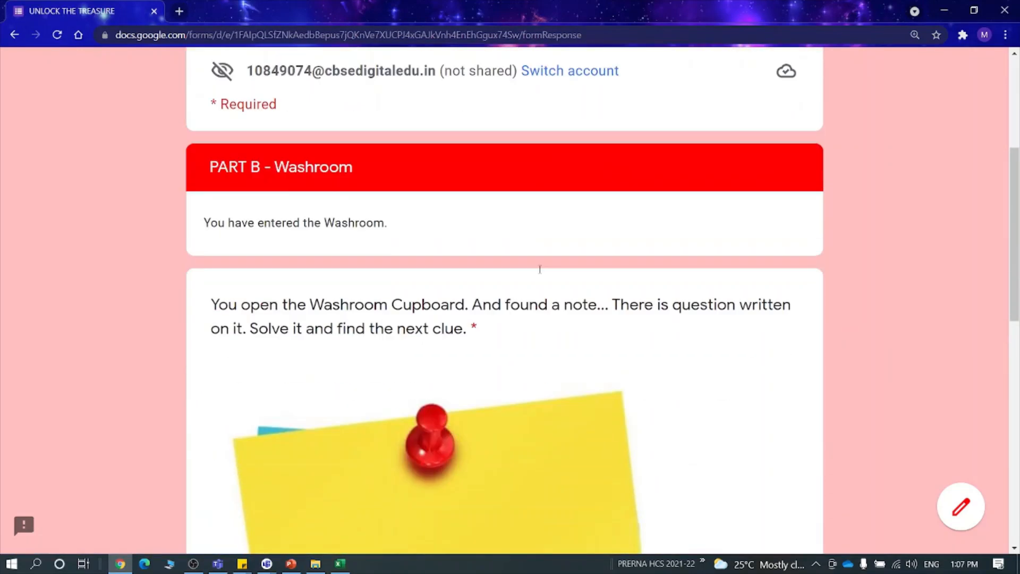
{"action": "scroll", "coordinate": [540, 269], "scroll_direction": "down", "scroll_amount": 2}
{"action": "left_click", "coordinate": [253, 344]}
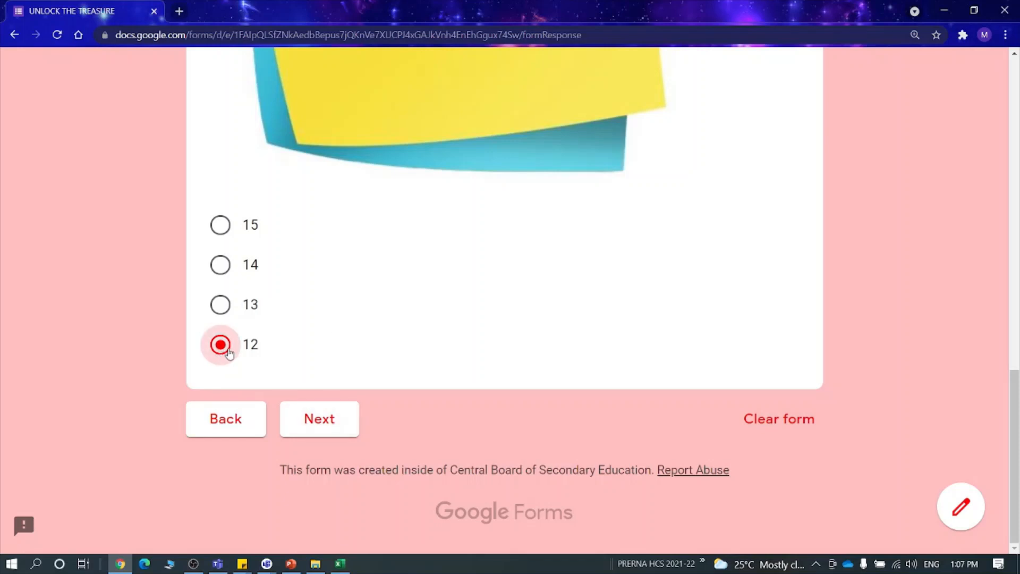
{"action": "left_click", "coordinate": [314, 417]}
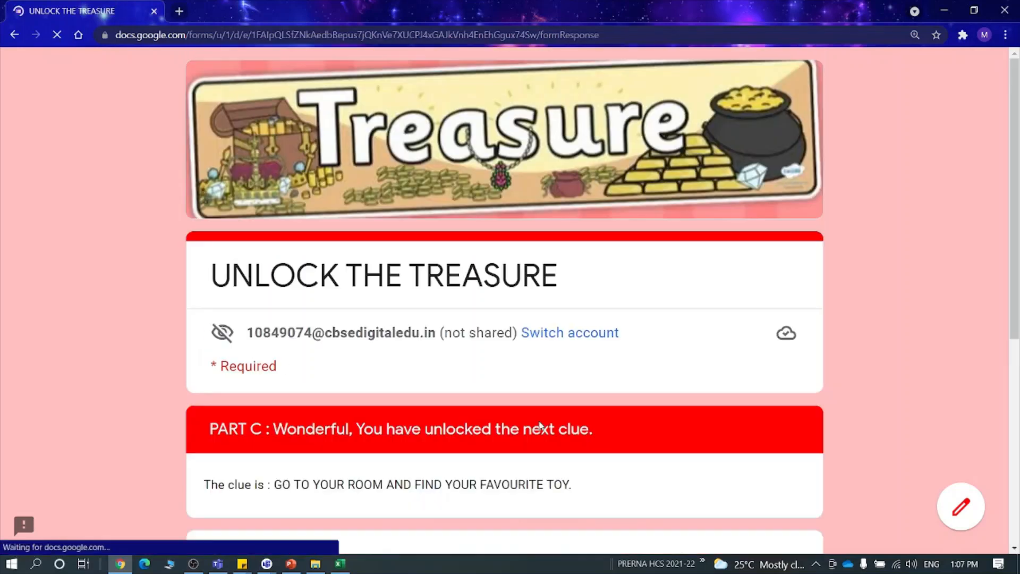
- Read the Part C clue, answer the favourite toy question with a = 1, b = 30, c = 11, d = 60, and continue
{"action": "scroll", "coordinate": [421, 354], "scroll_direction": "down", "scroll_amount": 3}
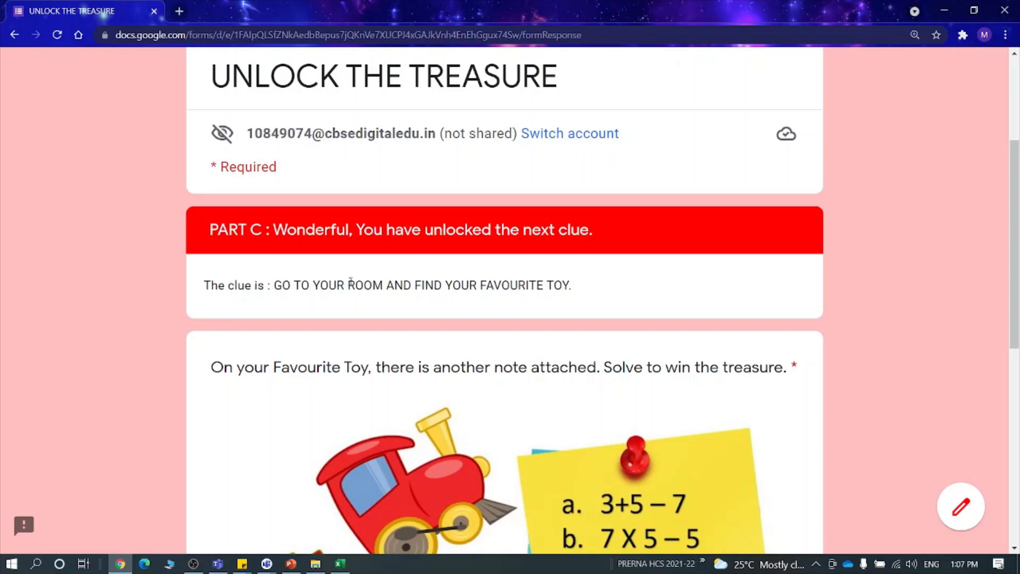
{"action": "left_click_drag", "start_coordinate": [390, 285], "coordinate": [637, 303]}
{"action": "left_click", "coordinate": [638, 303]}
{"action": "scroll", "coordinate": [638, 303], "scroll_direction": "down", "scroll_amount": 3}
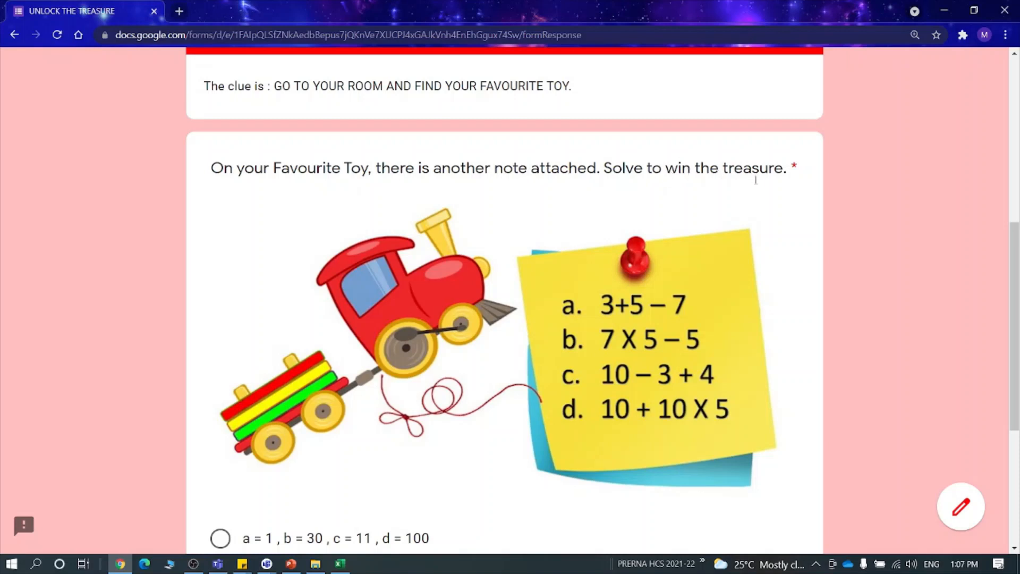
{"action": "scroll", "coordinate": [680, 353], "scroll_direction": "down", "scroll_amount": 2}
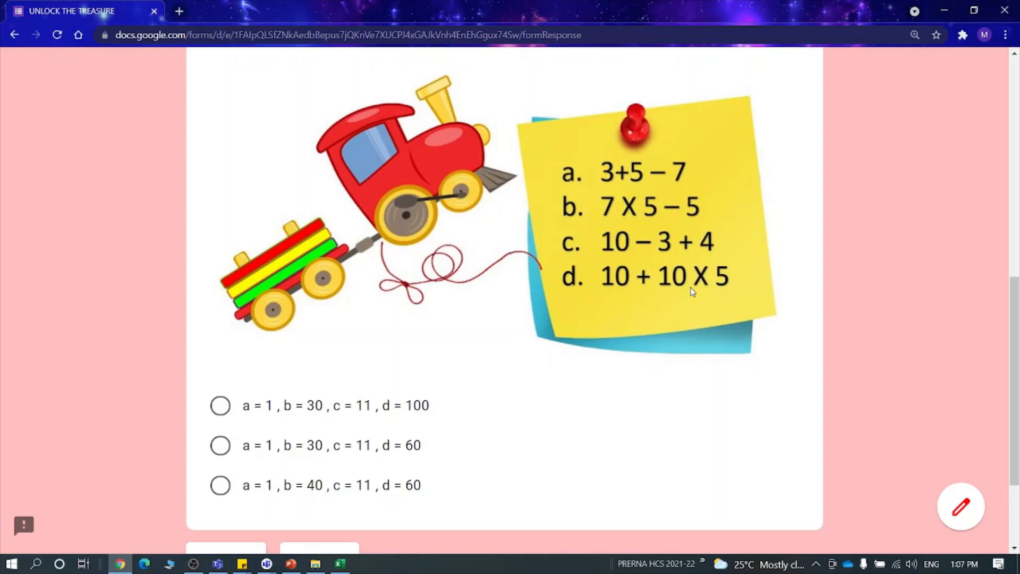
{"action": "left_click", "coordinate": [286, 414]}
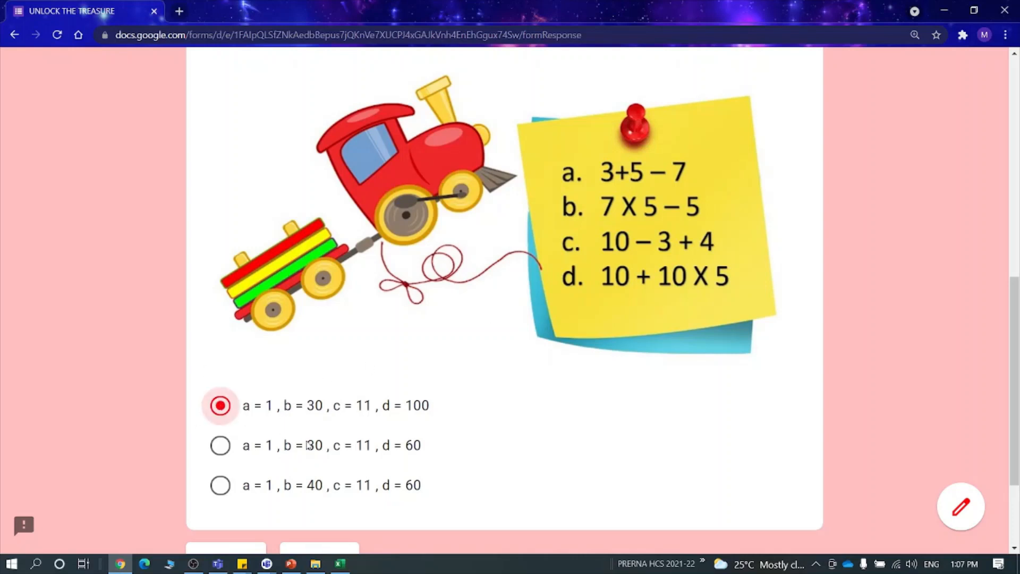
{"action": "left_click", "coordinate": [299, 453]}
{"action": "scroll", "coordinate": [468, 471], "scroll_direction": "down", "scroll_amount": 2}
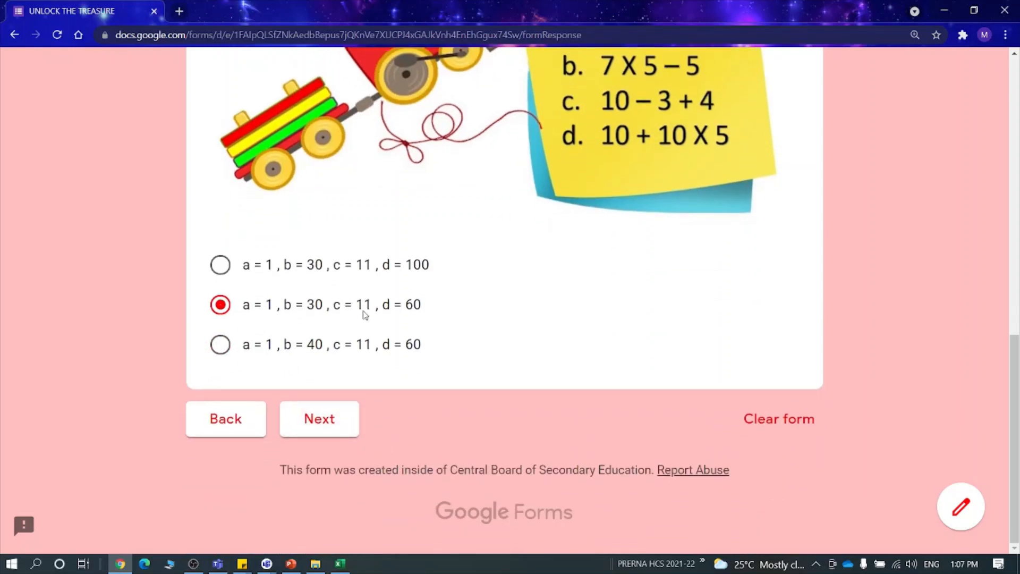
{"action": "scroll", "coordinate": [323, 454], "scroll_direction": "up", "scroll_amount": 1}
{"action": "left_click", "coordinate": [330, 483]}
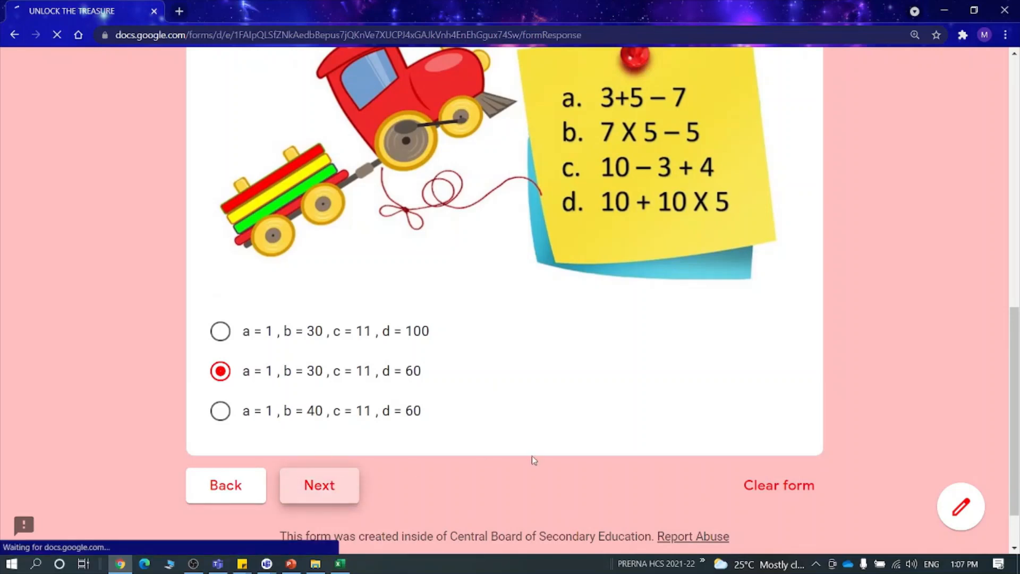
- Accept the treasure with Yes and submit the UNLOCK THE TREASURE form
{"action": "scroll", "coordinate": [535, 457], "scroll_direction": "down", "scroll_amount": 5}
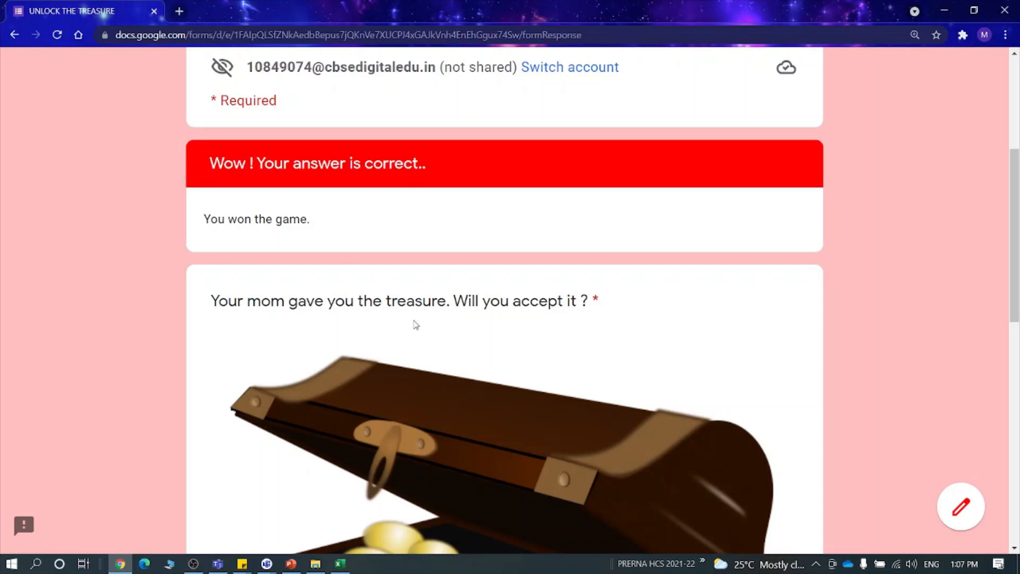
{"action": "scroll", "coordinate": [510, 350], "scroll_direction": "down", "scroll_amount": 10}
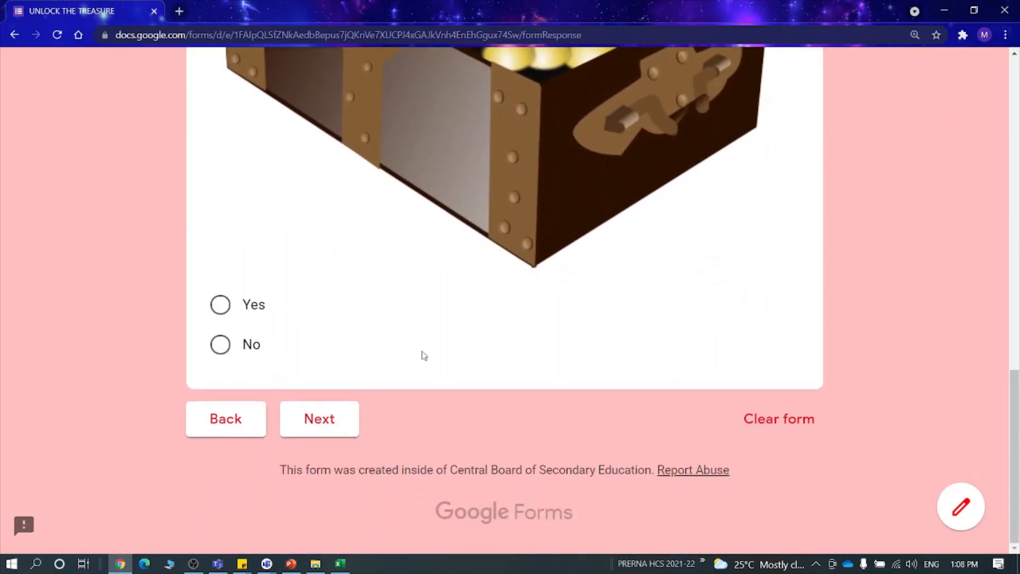
{"action": "scroll", "coordinate": [541, 154], "scroll_direction": "up", "scroll_amount": 5}
{"action": "scroll", "coordinate": [541, 164], "scroll_direction": "down", "scroll_amount": 5}
{"action": "left_click", "coordinate": [246, 306]}
{"action": "left_click", "coordinate": [341, 405]}
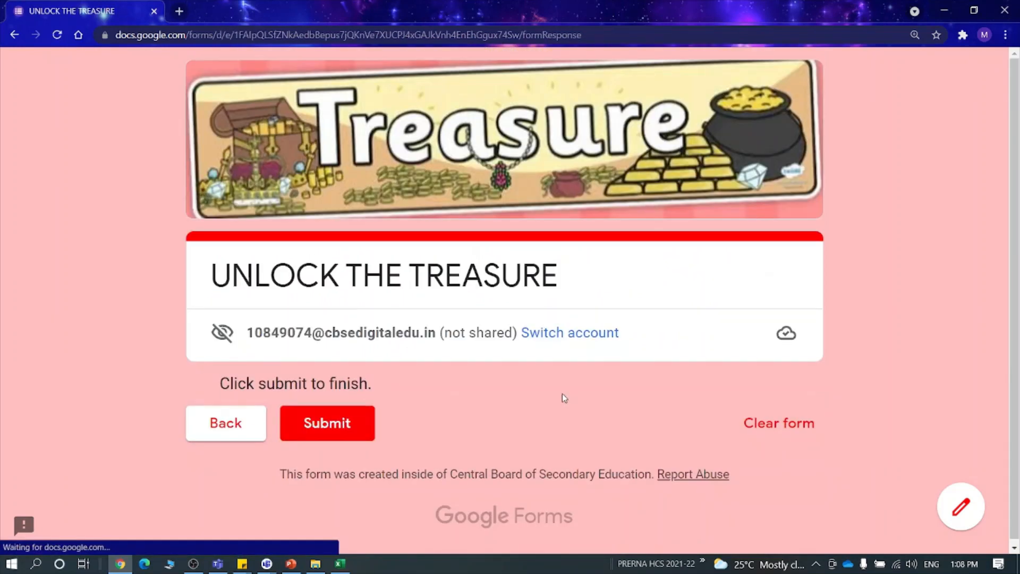
{"action": "left_click", "coordinate": [335, 430]}
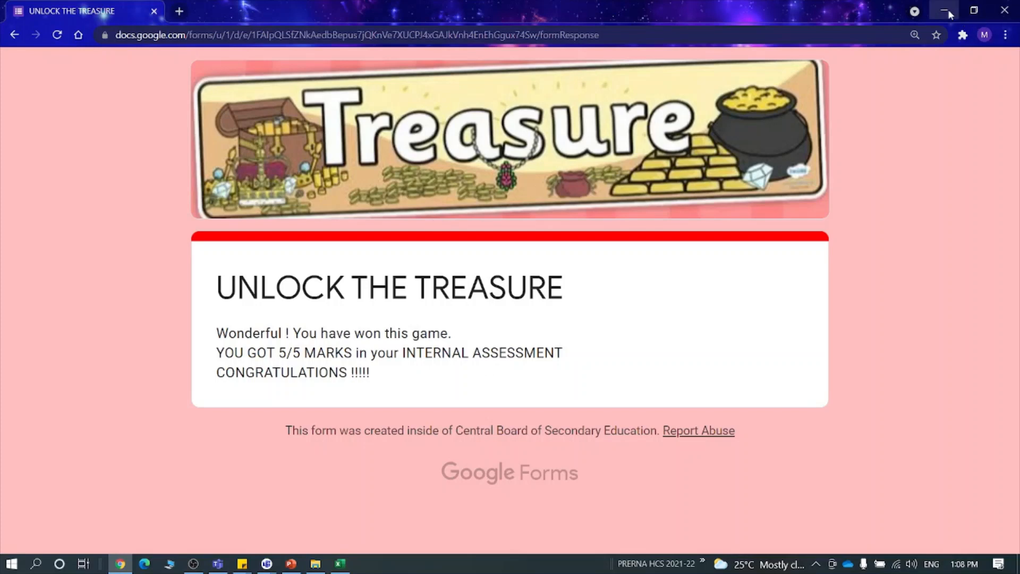
- Return to slide 7 in PowerPoint, open its SCIENCE ESCAPE ROOM form link and set the page zoom to 125%
{"action": "left_click", "coordinate": [949, 13]}
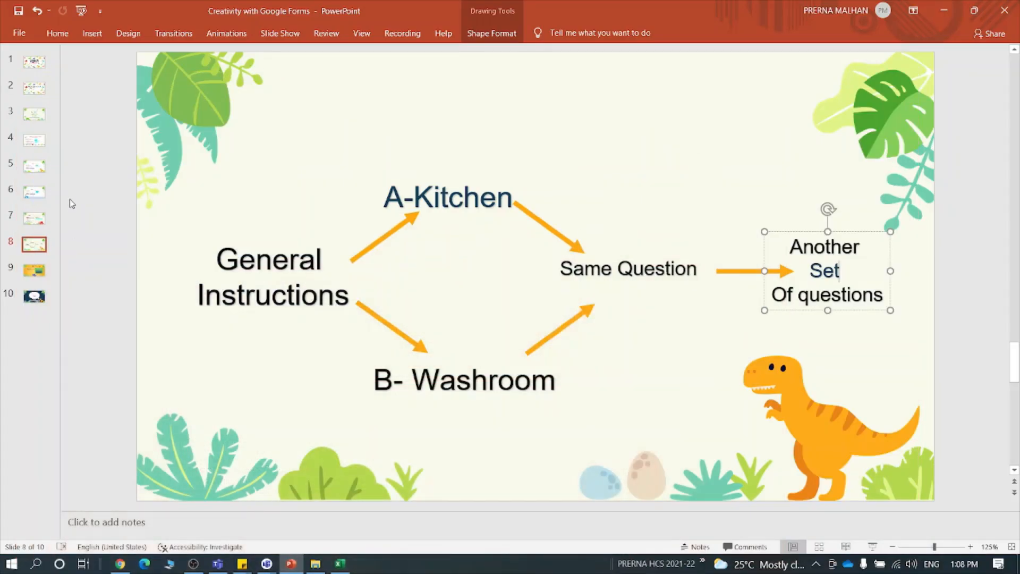
{"action": "left_click", "coordinate": [34, 218]}
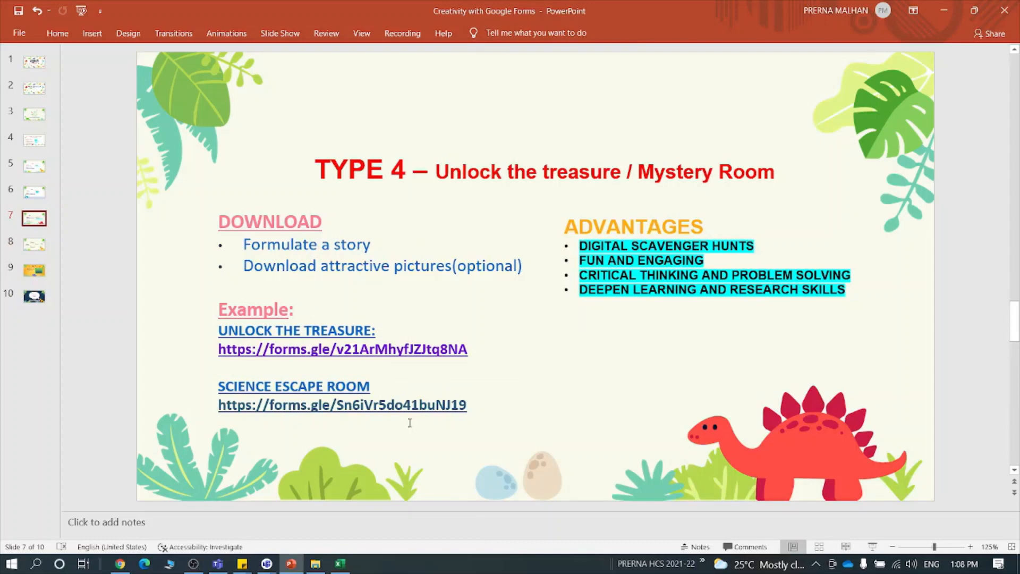
{"action": "left_click", "coordinate": [408, 402], "text": "ctrl"}
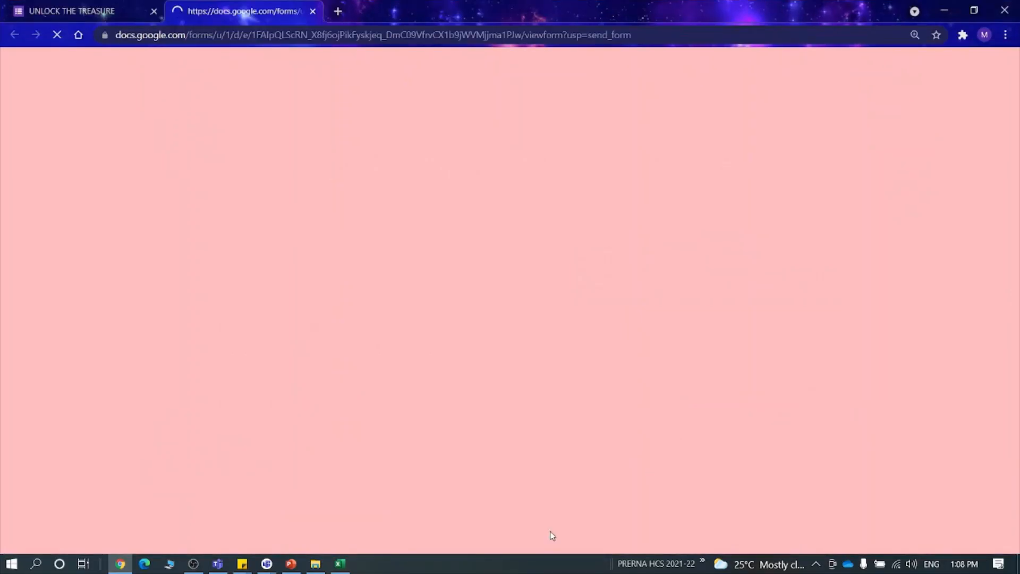
{"action": "scroll", "coordinate": [655, 373], "scroll_direction": "up", "scroll_amount": 2, "text": "ctrl"}
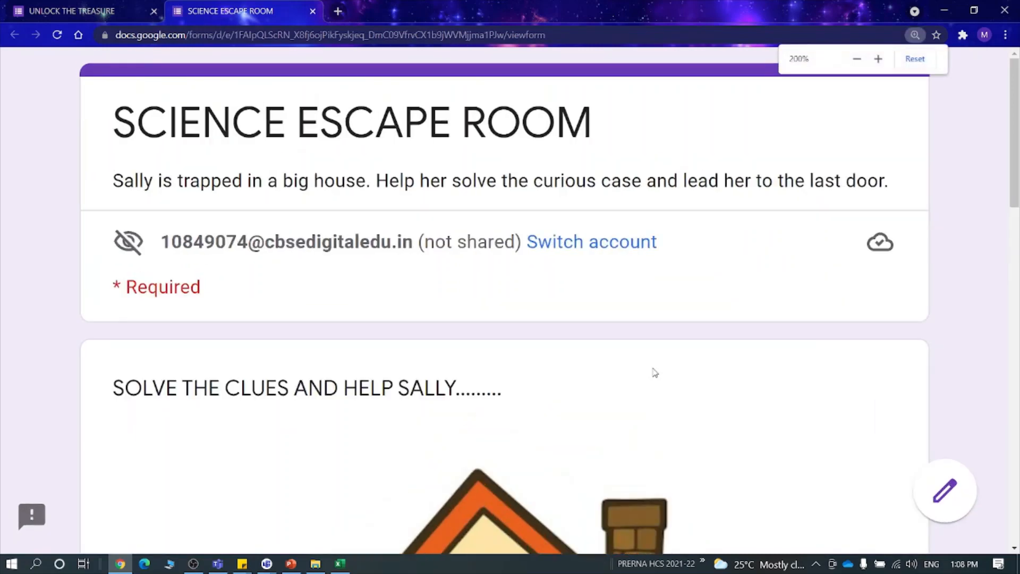
{"action": "scroll", "coordinate": [655, 373], "scroll_direction": "down", "scroll_amount": 4, "text": "ctrl"}
{"action": "scroll", "coordinate": [655, 372], "scroll_direction": "up", "scroll_amount": 1, "text": "ctrl"}
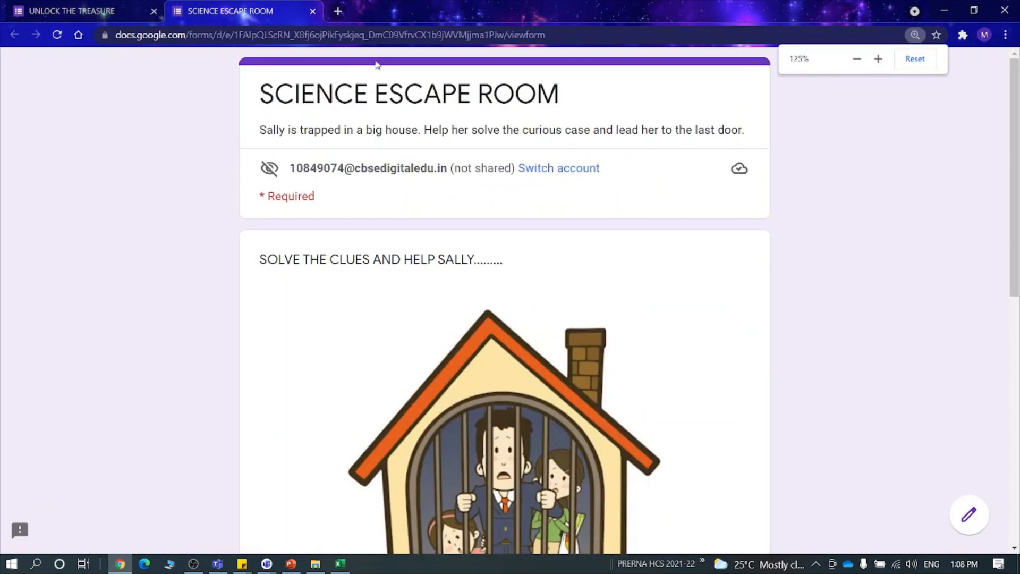
- Read the SCIENCE ESCAPE ROOM introduction, enter a placeholder name and YJYTY as class and section, and continue to Door 1
{"action": "left_click_drag", "start_coordinate": [261, 130], "coordinate": [740, 145]}
{"action": "left_click", "coordinate": [691, 248]}
{"action": "scroll", "coordinate": [691, 249], "scroll_direction": "down", "scroll_amount": 3}
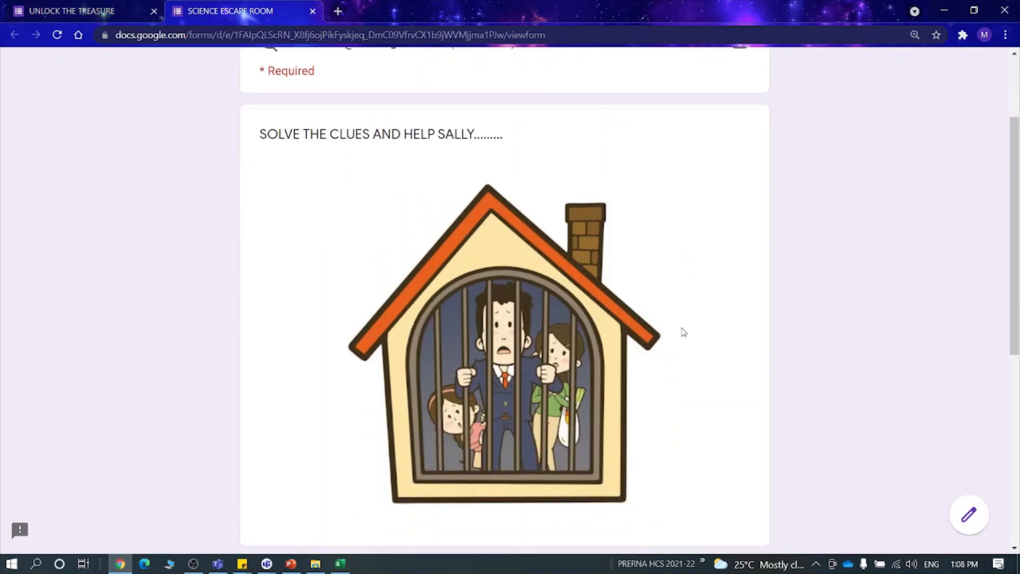
{"action": "scroll", "coordinate": [242, 271], "scroll_direction": "down", "scroll_amount": 1}
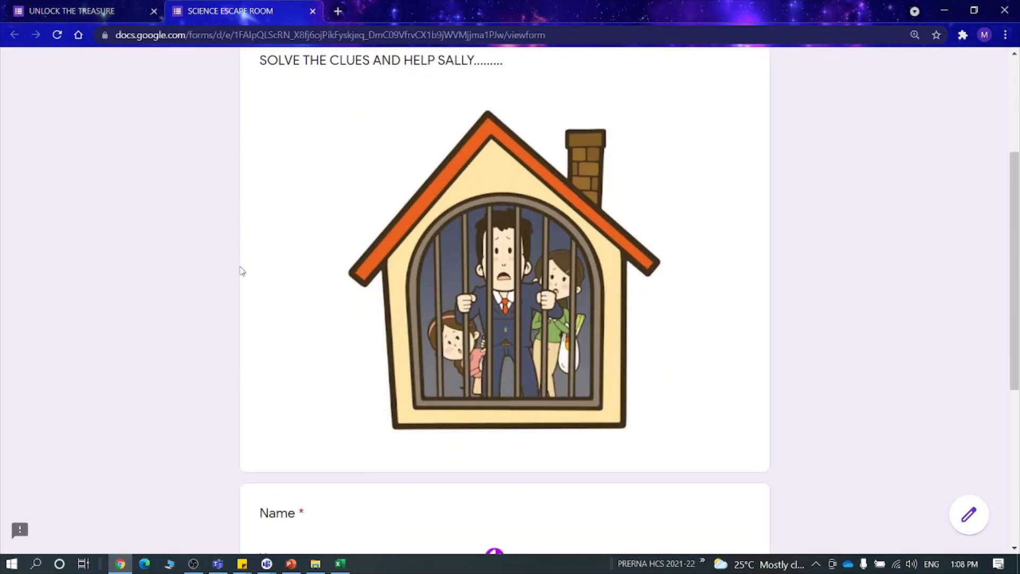
{"action": "scroll", "coordinate": [603, 322], "scroll_direction": "down", "scroll_amount": 5}
{"action": "left_click", "coordinate": [339, 236]}
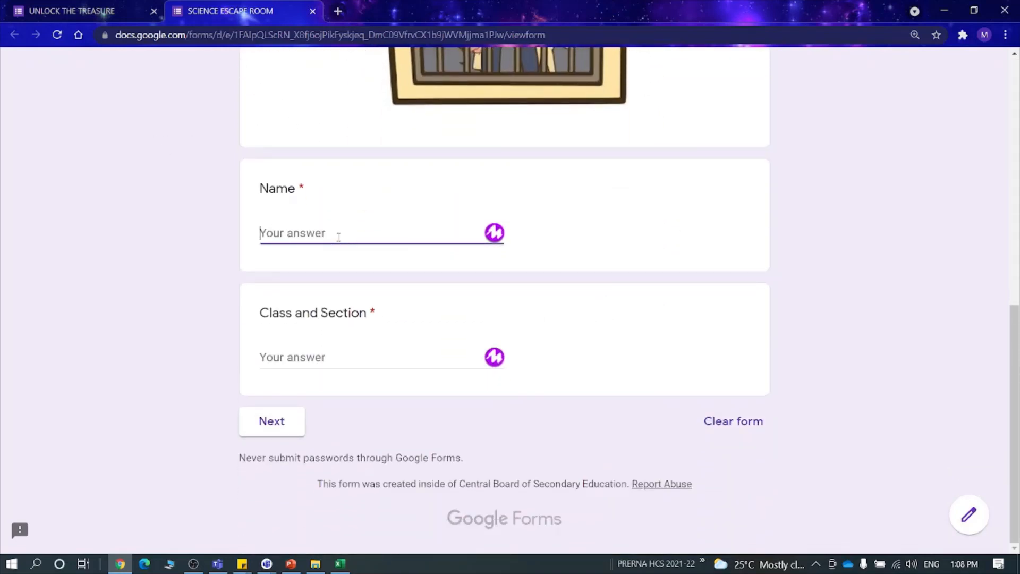
{"action": "type", "text": "NGFHTYYT"}
{"action": "left_click", "coordinate": [330, 349]}
{"action": "type", "text": "YJYTY"}
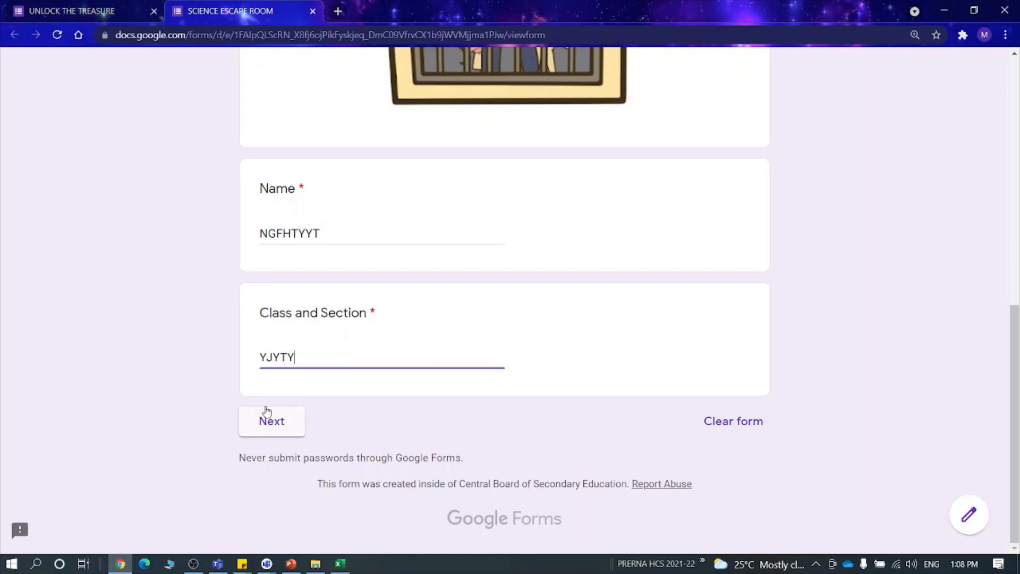
{"action": "left_click", "coordinate": [269, 414]}
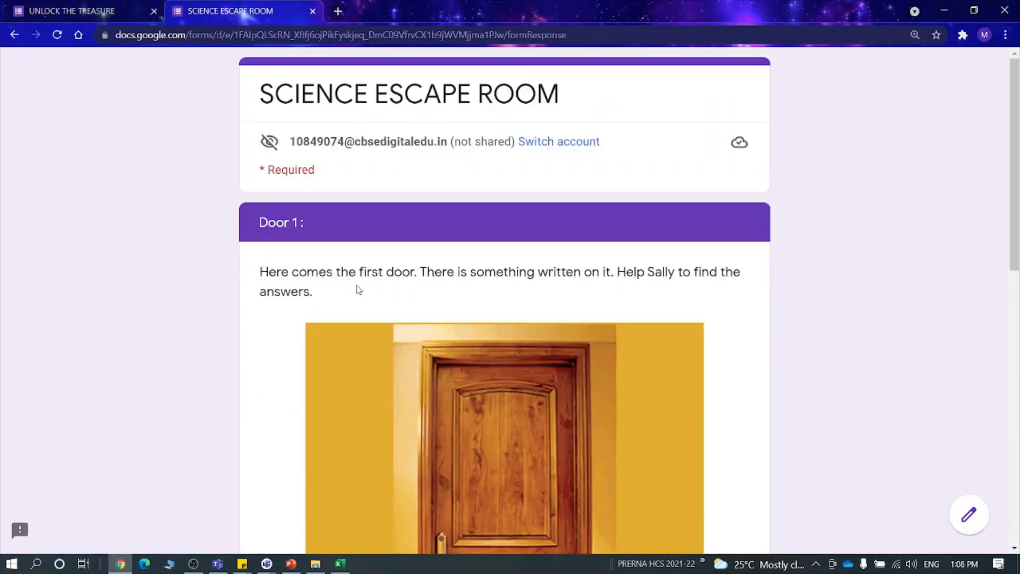
- Read the Door 1 instructions and examine the door picture for the writing on it
{"action": "scroll", "coordinate": [437, 274], "scroll_direction": "down", "scroll_amount": 3}
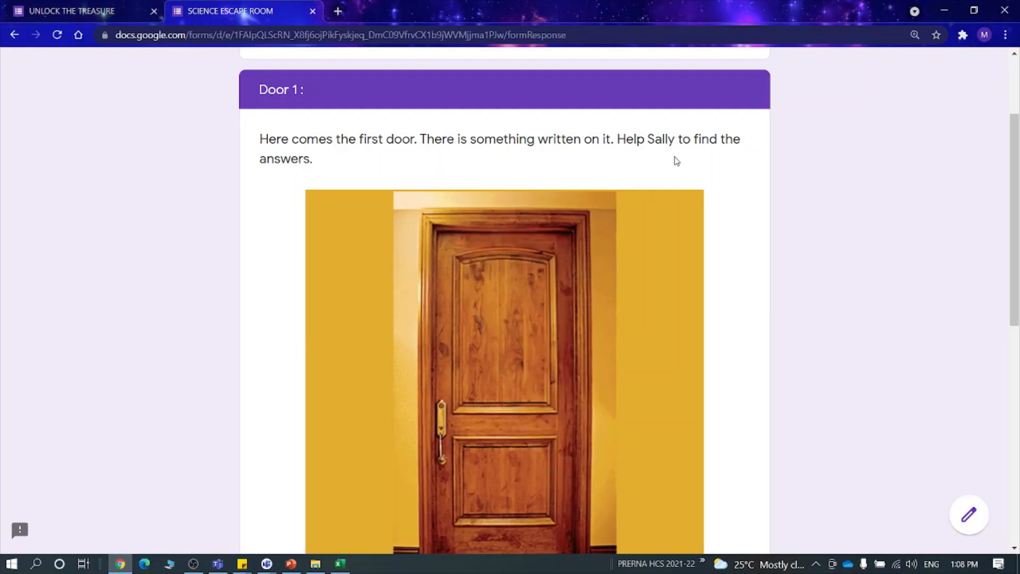
{"action": "scroll", "coordinate": [696, 293], "scroll_direction": "down", "scroll_amount": 1}
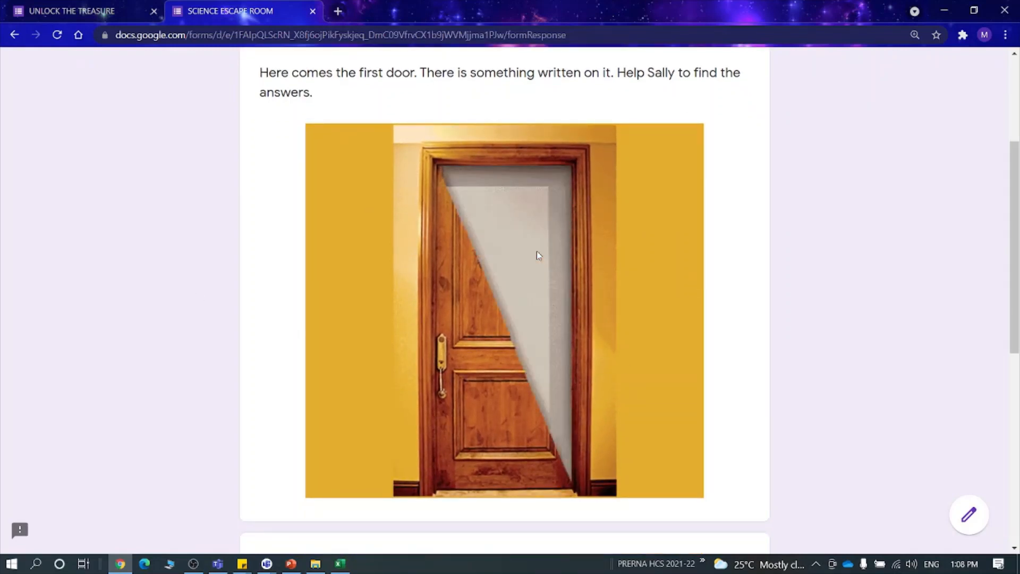
- Answer the question about the organ fish use to breathe with GILLS and continue to the next section
{"action": "key", "text": "ctrl+plus"}
{"action": "key", "text": "ctrl+minus"}
{"action": "key", "text": "ctrl+minus"}
{"action": "key", "text": "ctrl+minus"}
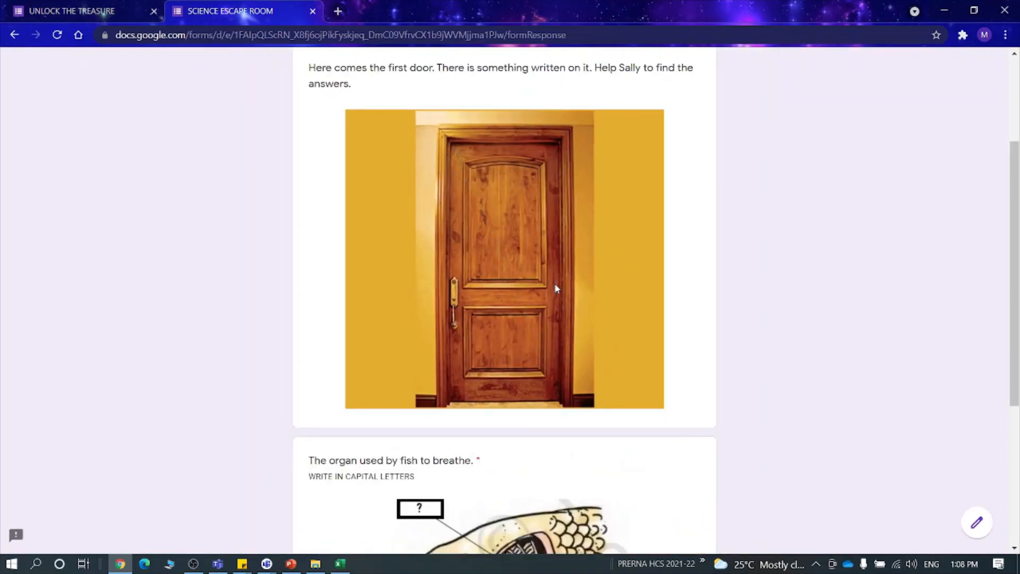
{"action": "key", "text": "ctrl+plus"}
{"action": "scroll", "coordinate": [556, 288], "scroll_direction": "down", "scroll_amount": 3}
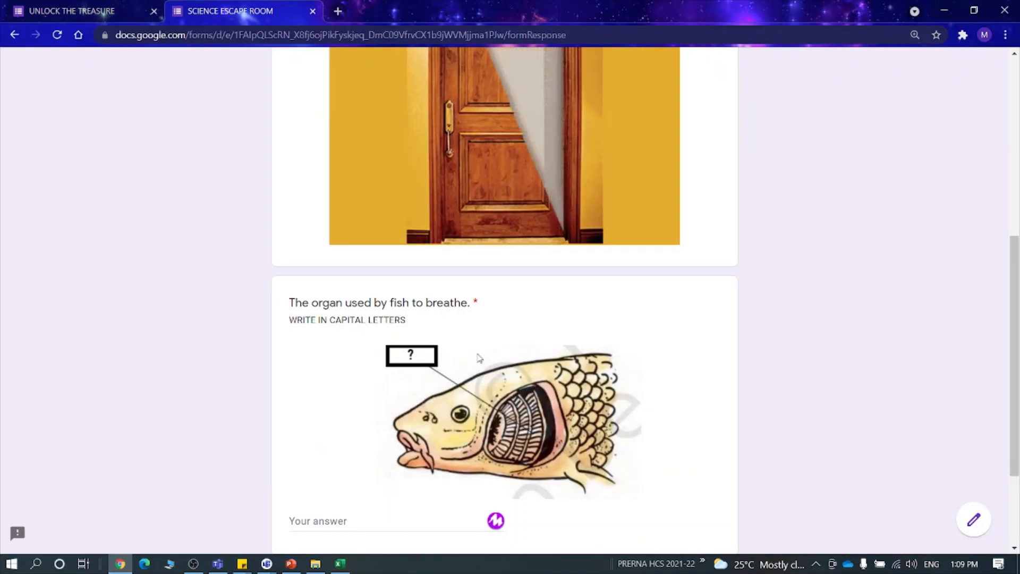
{"action": "key", "text": "ctrl+plus"}
{"action": "scroll", "coordinate": [478, 356], "scroll_direction": "down", "scroll_amount": 1}
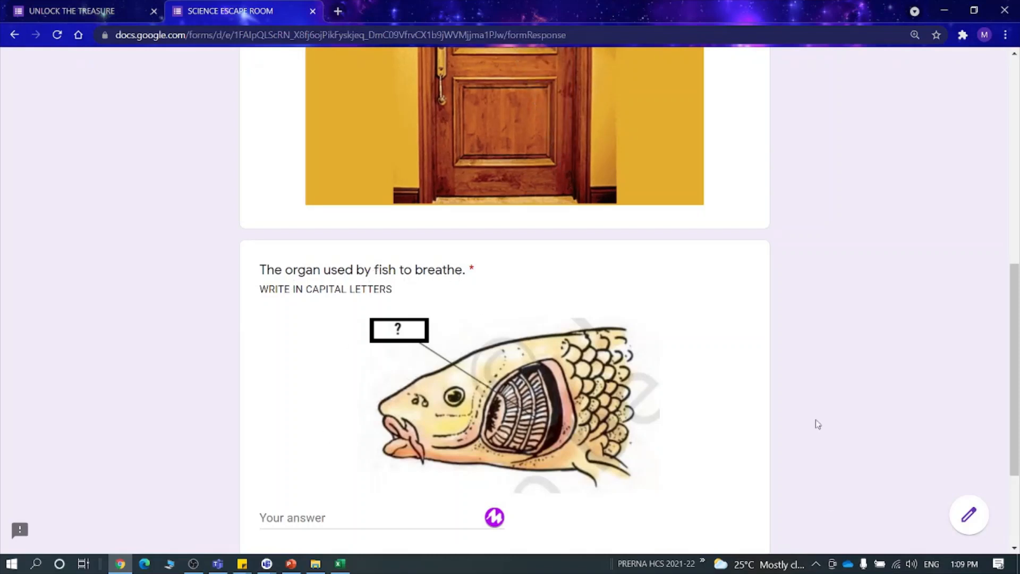
{"action": "scroll", "coordinate": [404, 361], "scroll_direction": "down", "scroll_amount": 2}
{"action": "left_click", "coordinate": [331, 384]}
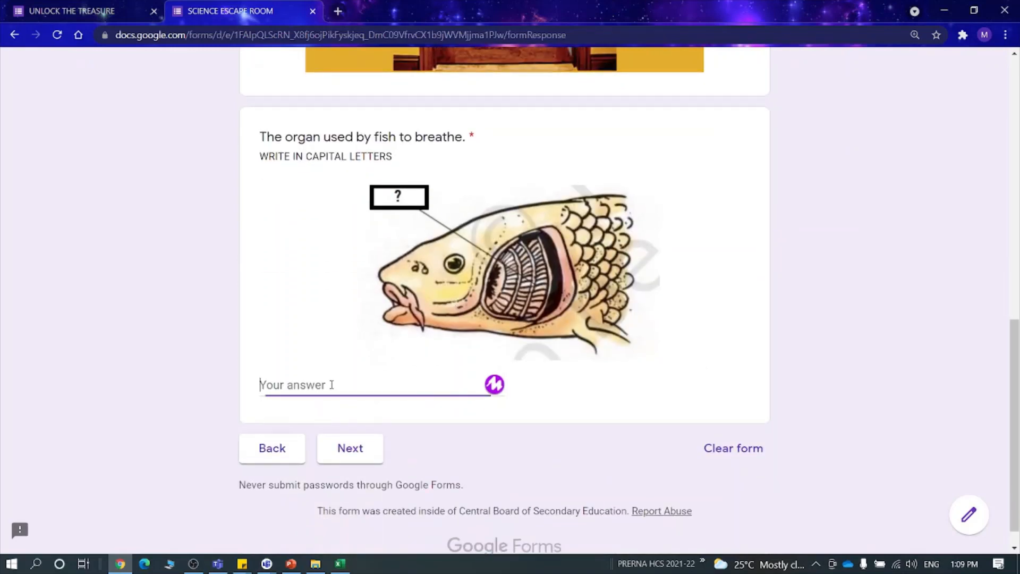
{"action": "type", "text": "GILLS"}
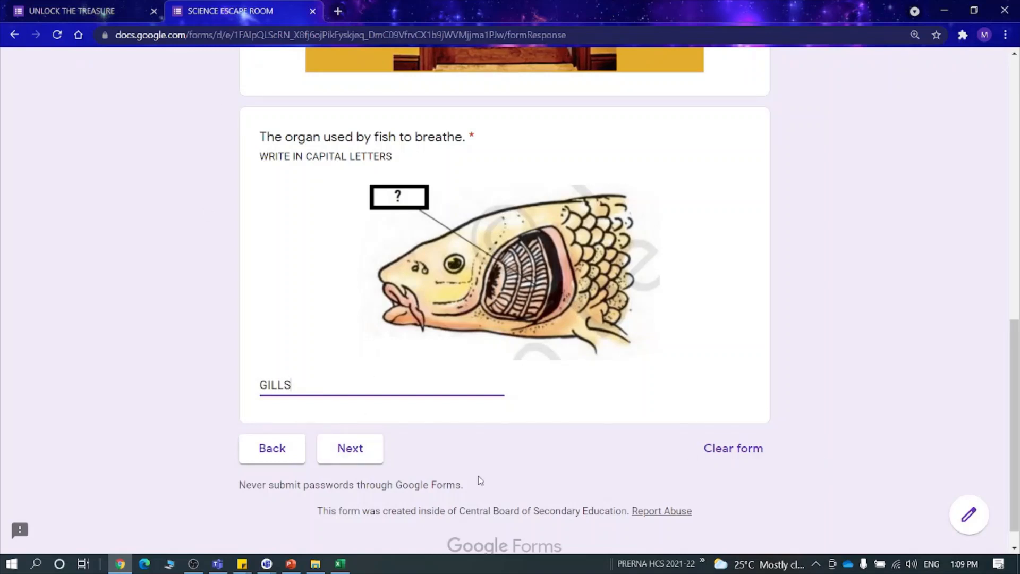
{"action": "left_click", "coordinate": [374, 462]}
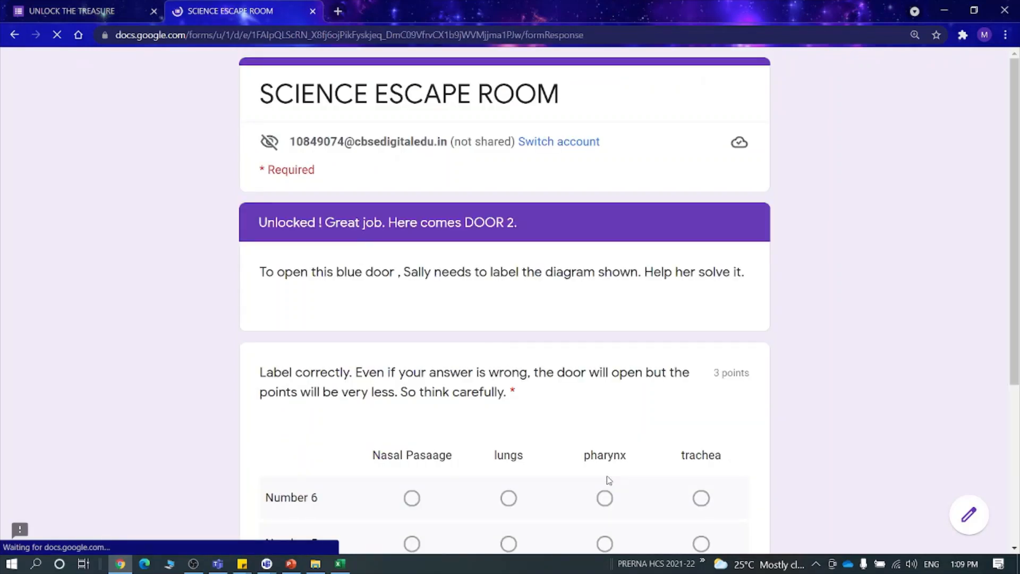
- Read the DOOR 2 heading and instructions and look over the blue door picture down to the labelling question
{"action": "scroll", "coordinate": [257, 241], "scroll_direction": "down", "scroll_amount": 1}
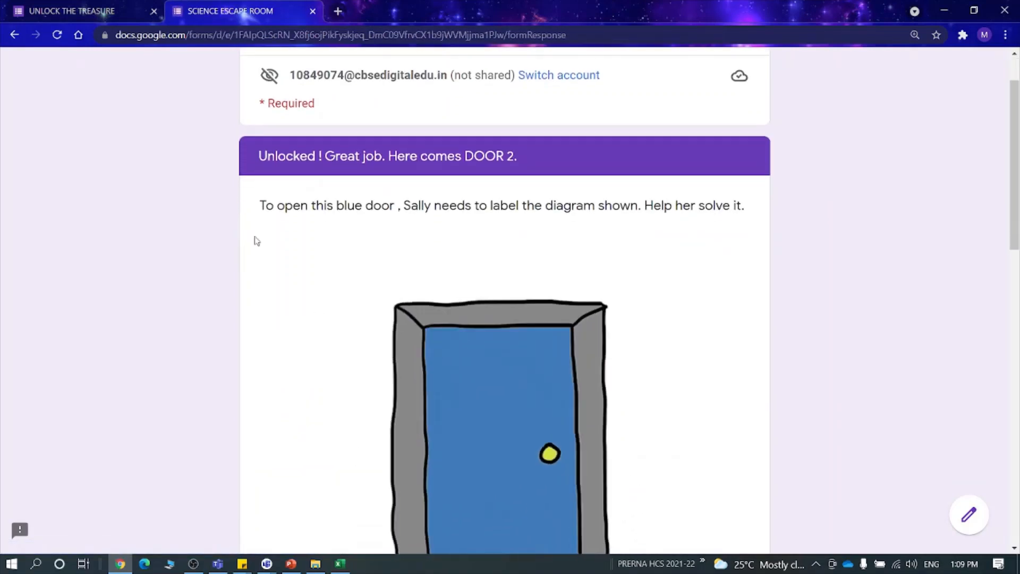
{"action": "left_click_drag", "start_coordinate": [324, 158], "coordinate": [525, 160]}
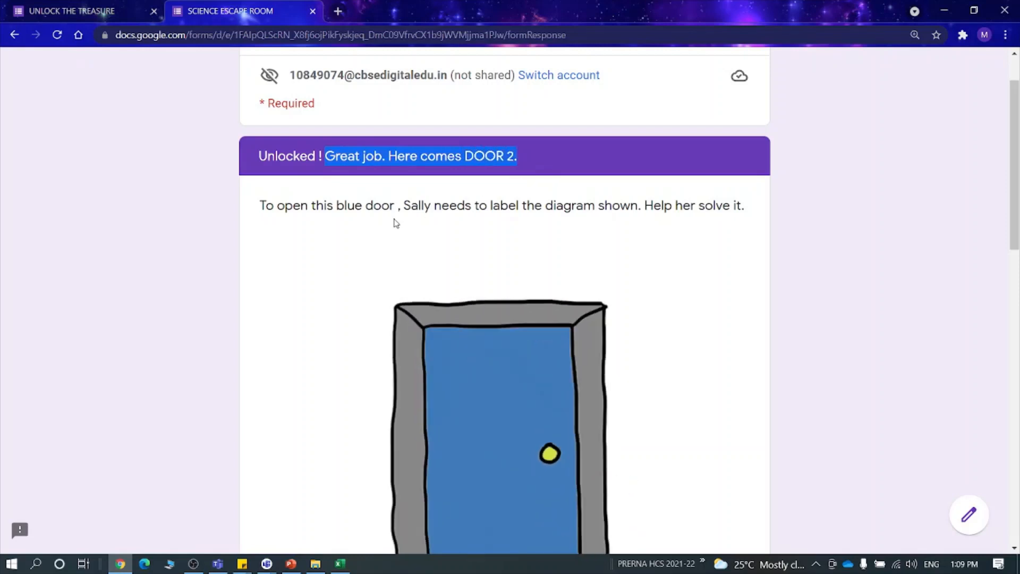
{"action": "left_click", "coordinate": [313, 221]}
{"action": "left_click_drag", "start_coordinate": [259, 206], "coordinate": [690, 206]}
{"action": "scroll", "coordinate": [672, 312], "scroll_direction": "down", "scroll_amount": 1}
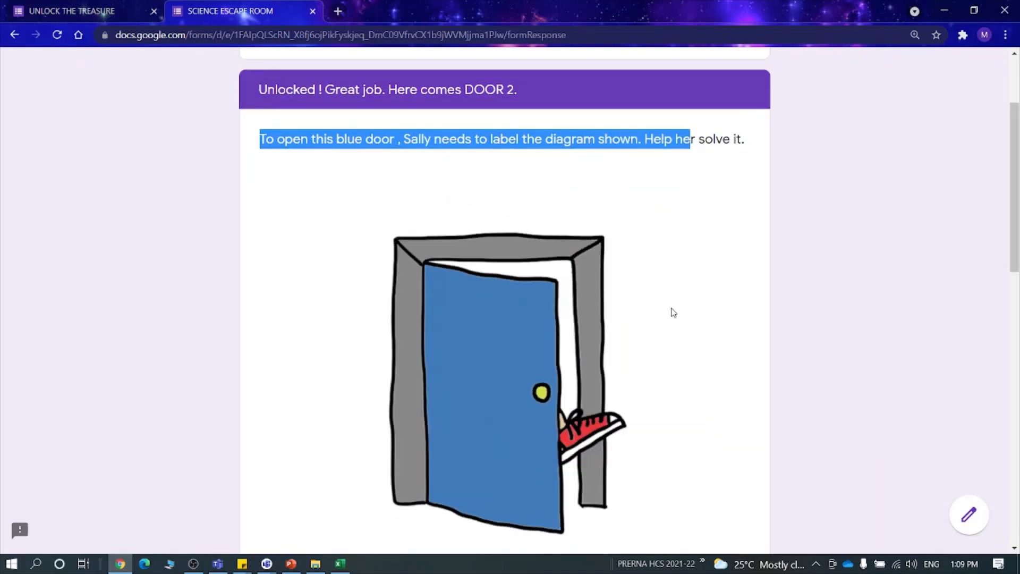
{"action": "key", "text": "ctrl+minus"}
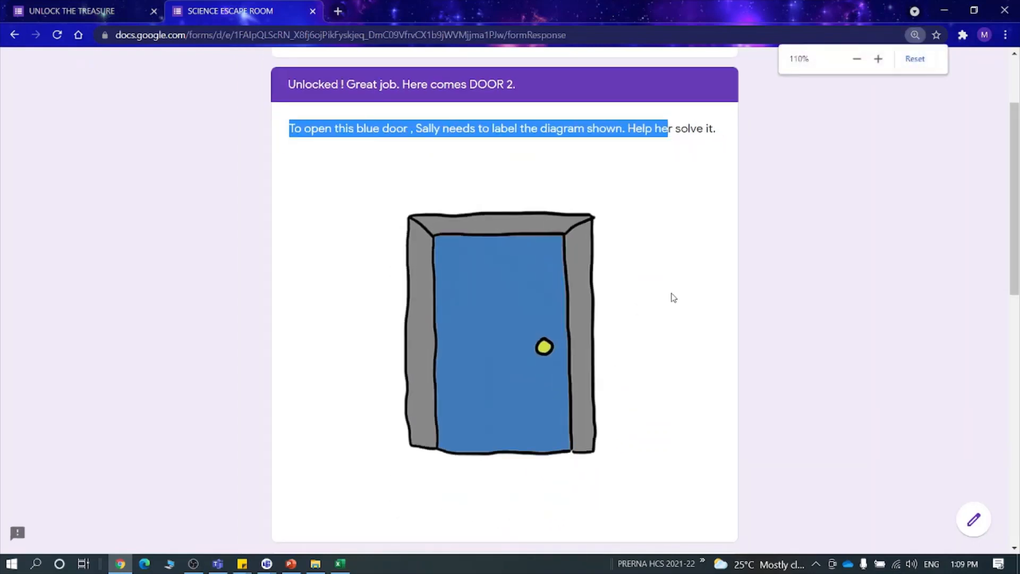
{"action": "scroll", "coordinate": [510, 371], "scroll_direction": "down", "scroll_amount": 2}
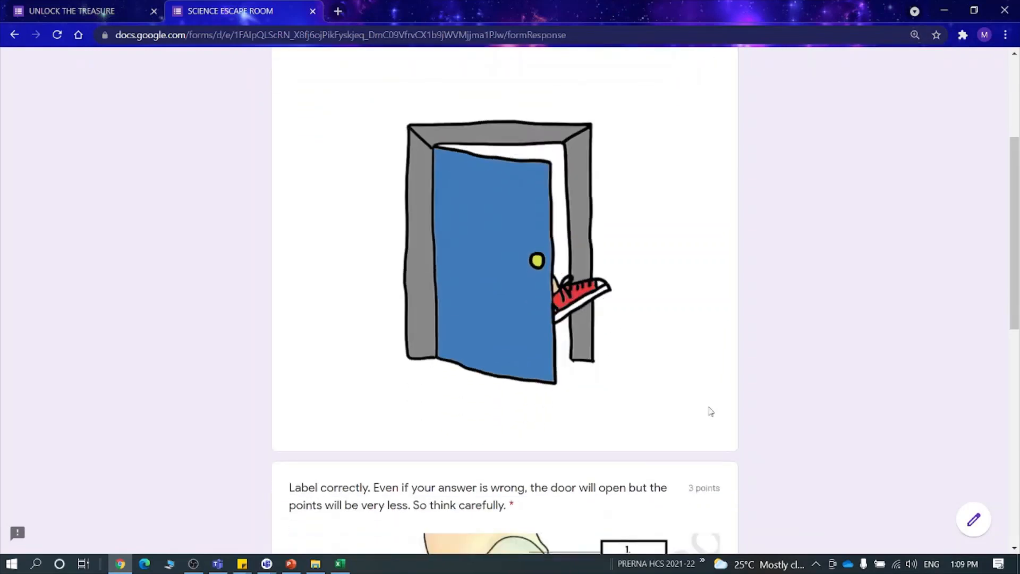
{"action": "scroll", "coordinate": [711, 411], "scroll_direction": "down", "scroll_amount": 7}
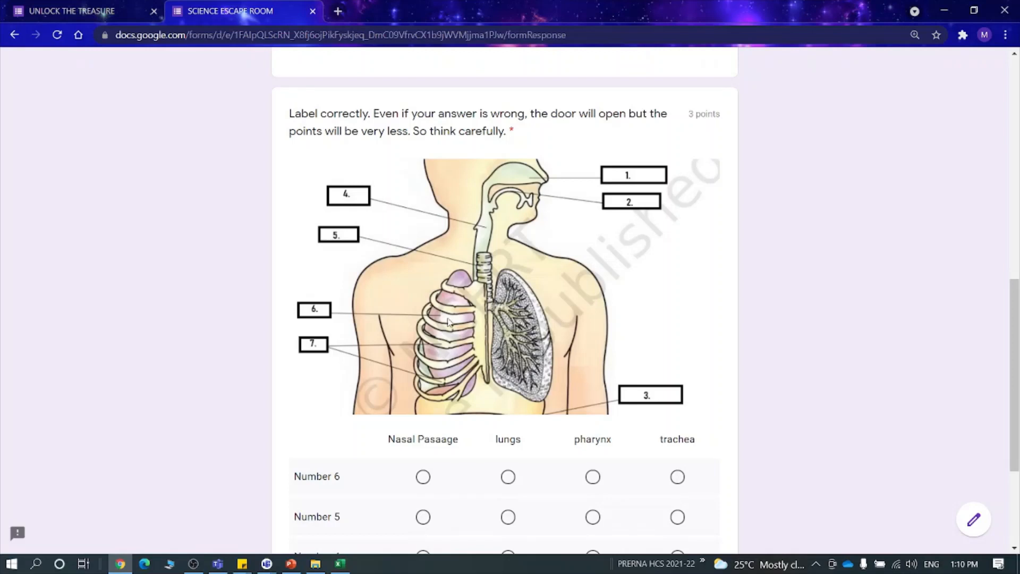
- Label the respiratory diagram with Number 6 as lungs, Number 5 as Nasal Pasaage and Number 4 as trachea, and continue to the next section
{"action": "scroll", "coordinate": [448, 322], "scroll_direction": "down", "scroll_amount": 1}
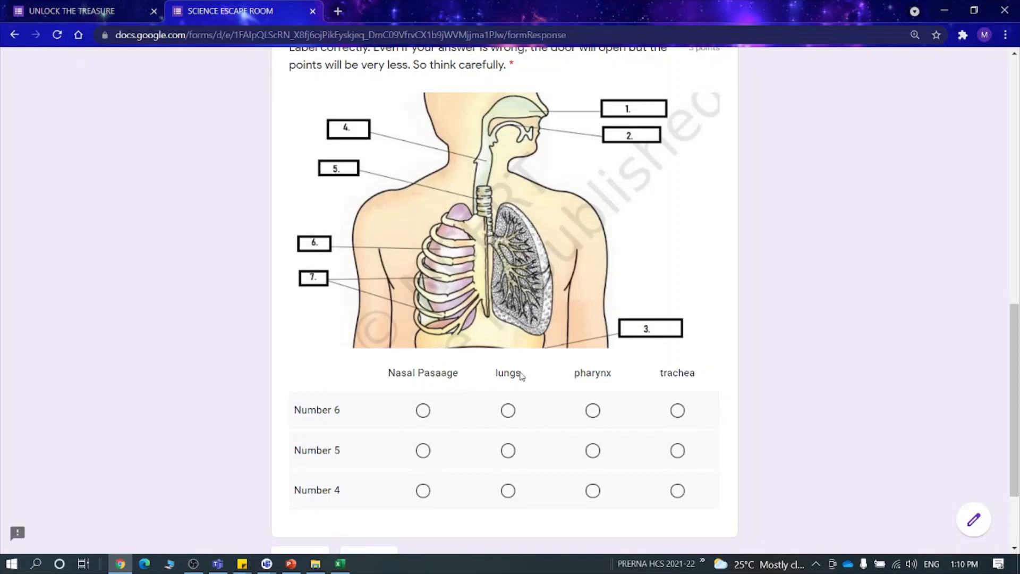
{"action": "scroll", "coordinate": [473, 345], "scroll_direction": "up", "scroll_amount": 1}
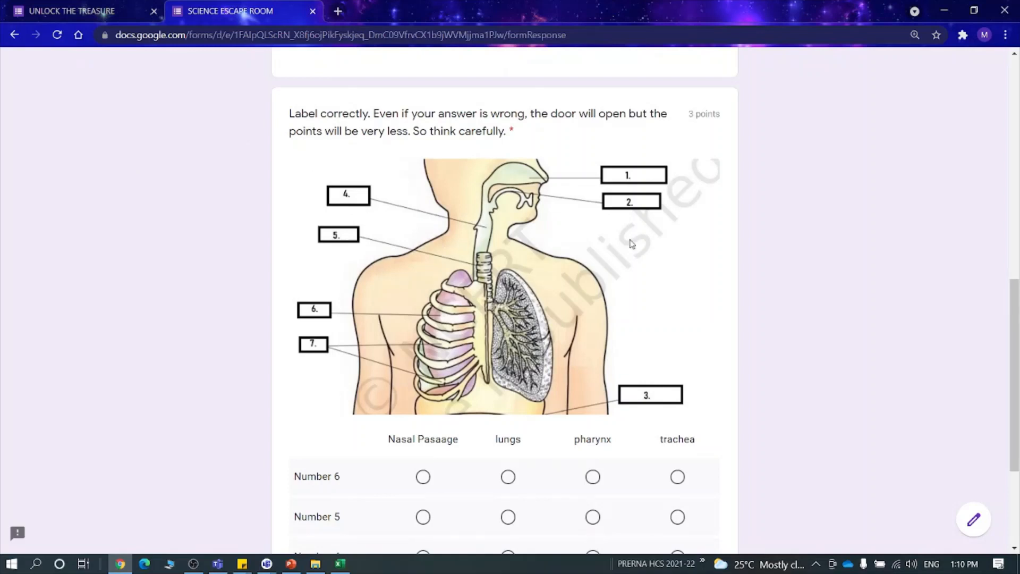
{"action": "scroll", "coordinate": [473, 375], "scroll_direction": "down", "scroll_amount": 2}
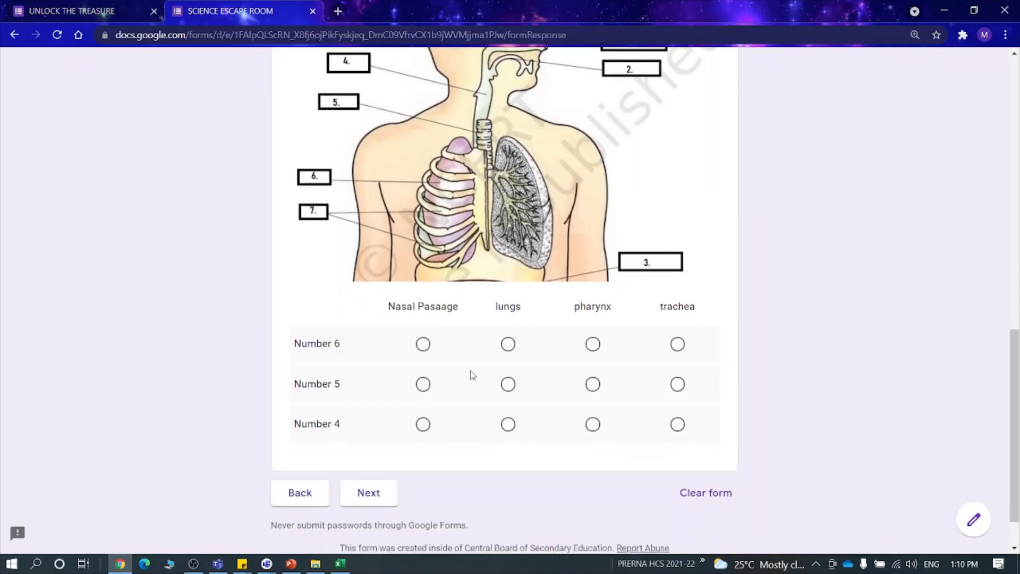
{"action": "scroll", "coordinate": [504, 288], "scroll_direction": "up", "scroll_amount": 1}
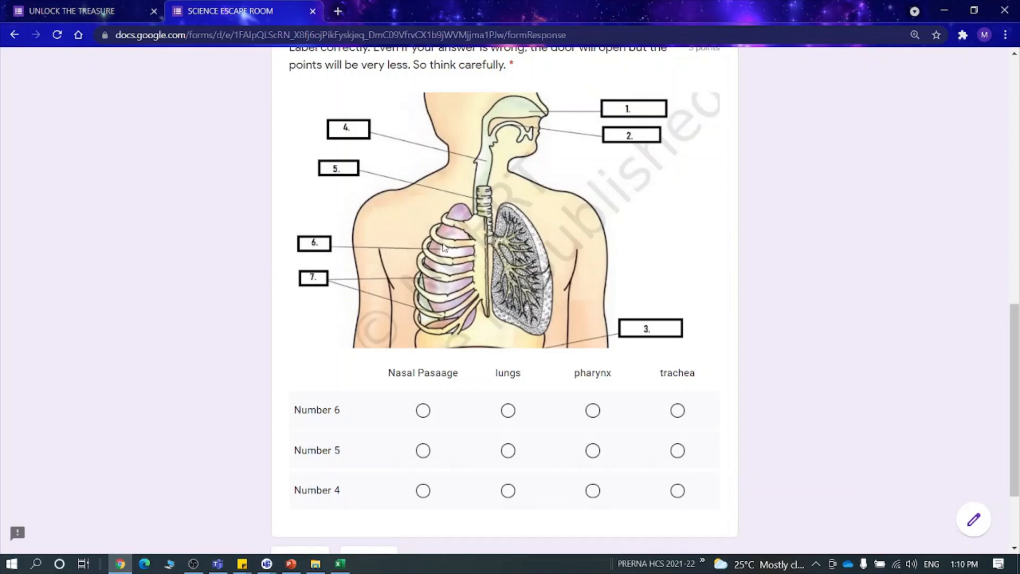
{"action": "left_click", "coordinate": [508, 411]}
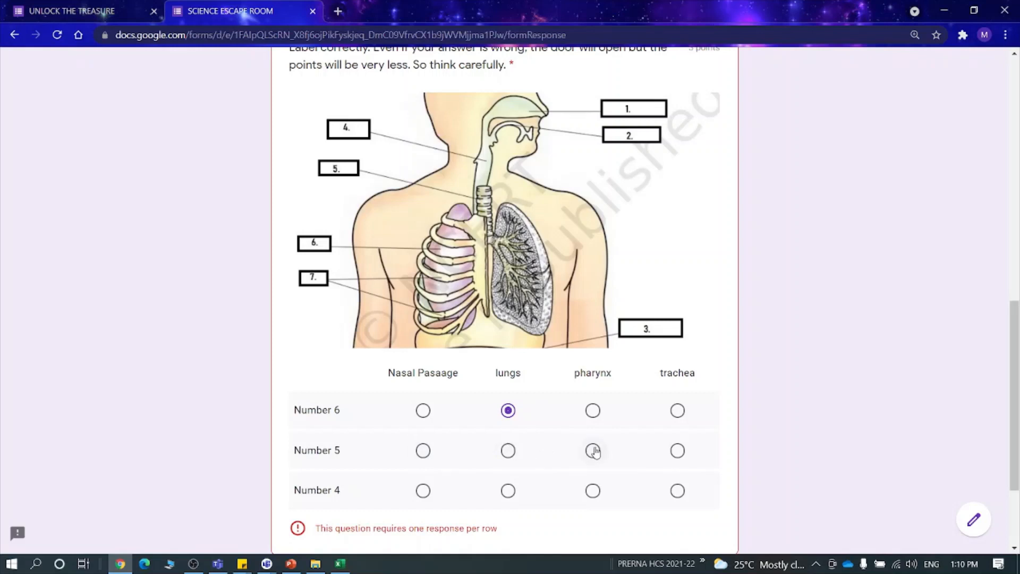
{"action": "left_click", "coordinate": [423, 451]}
{"action": "left_click", "coordinate": [675, 493]}
{"action": "scroll", "coordinate": [719, 437], "scroll_direction": "down", "scroll_amount": 1}
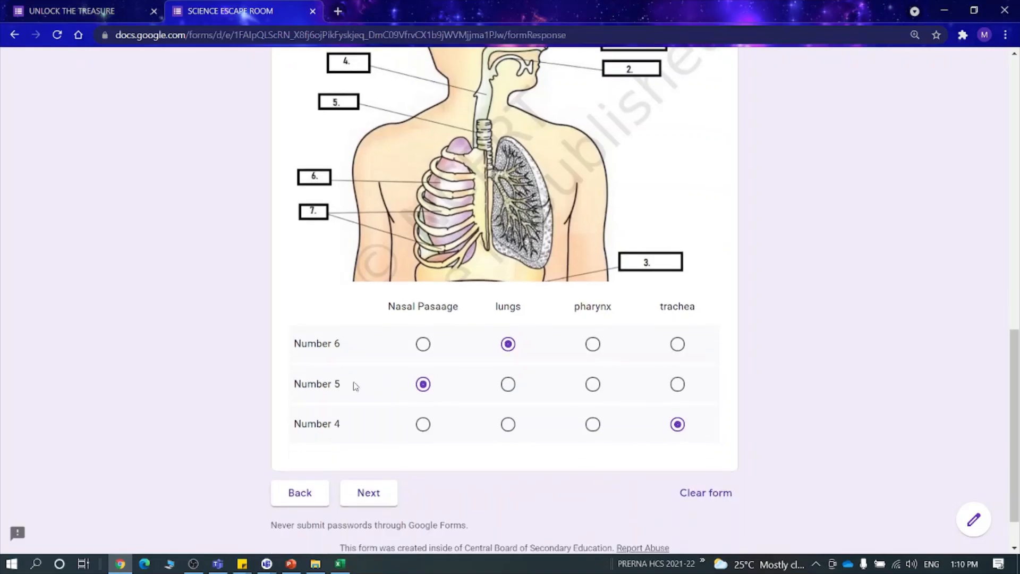
{"action": "left_click", "coordinate": [371, 495]}
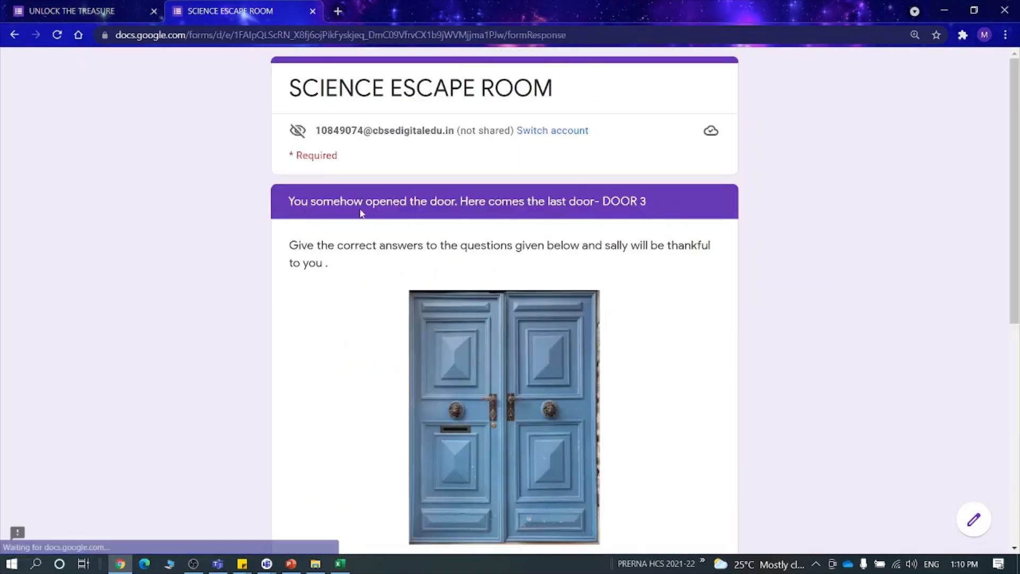
- Answer true to both DOOR 3 questions, on yeast being single-celled and on cellular respiration in the brain, and continue to the final section
{"action": "left_click_drag", "start_coordinate": [460, 201], "coordinate": [663, 203]}
{"action": "left_click", "coordinate": [665, 202]}
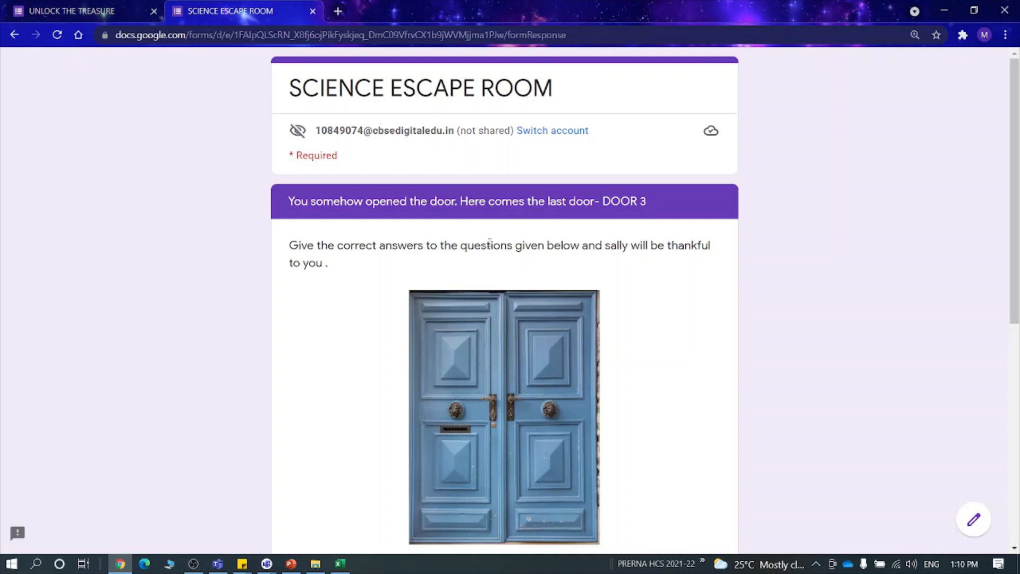
{"action": "scroll", "coordinate": [683, 310], "scroll_direction": "down", "scroll_amount": 2}
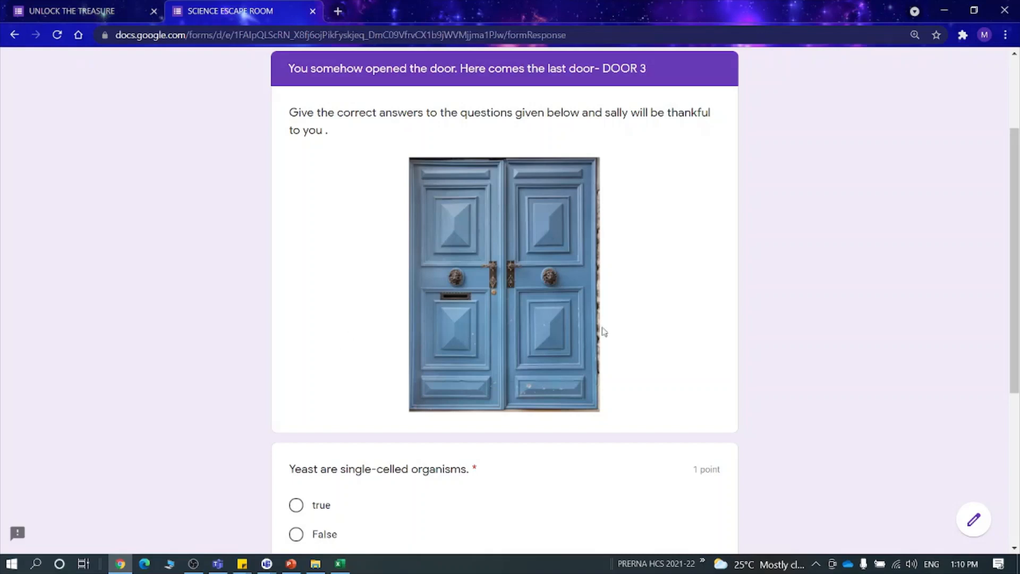
{"action": "scroll", "coordinate": [606, 319], "scroll_direction": "down", "scroll_amount": 2}
{"action": "scroll", "coordinate": [612, 283], "scroll_direction": "up", "scroll_amount": 2}
{"action": "scroll", "coordinate": [611, 283], "scroll_direction": "down", "scroll_amount": 3}
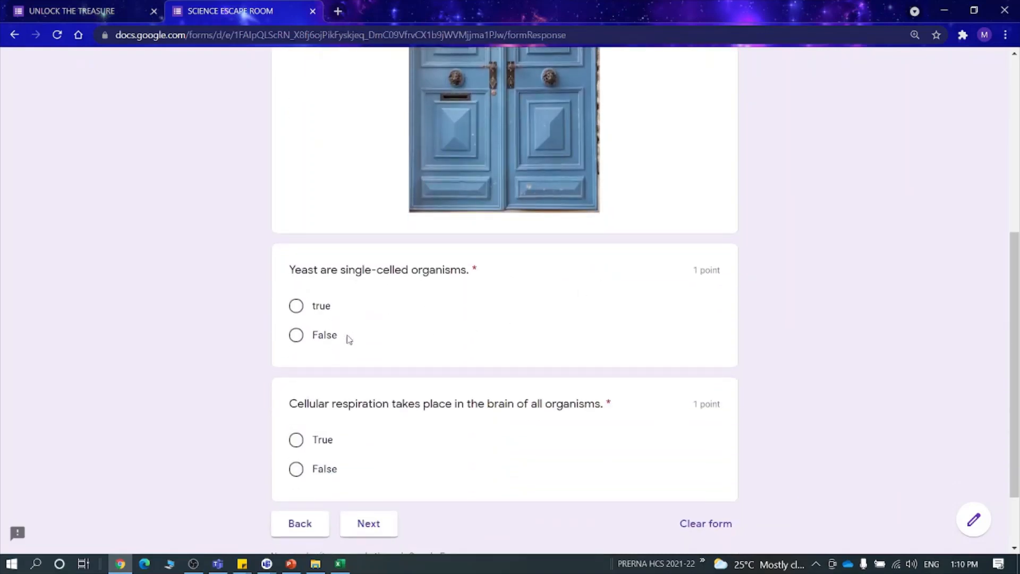
{"action": "left_click", "coordinate": [323, 307]}
{"action": "scroll", "coordinate": [460, 375], "scroll_direction": "down", "scroll_amount": 1}
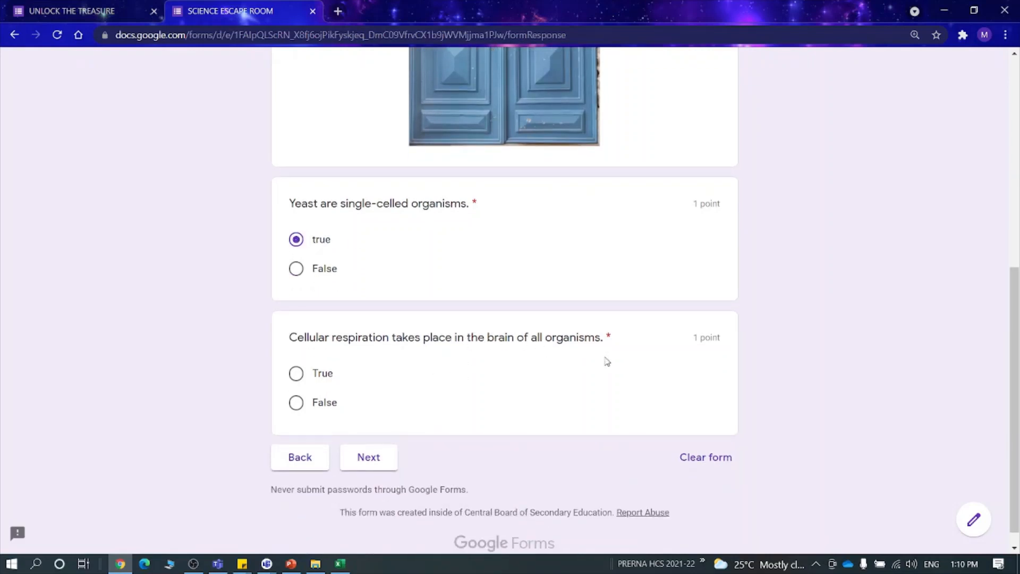
{"action": "left_click", "coordinate": [321, 375]}
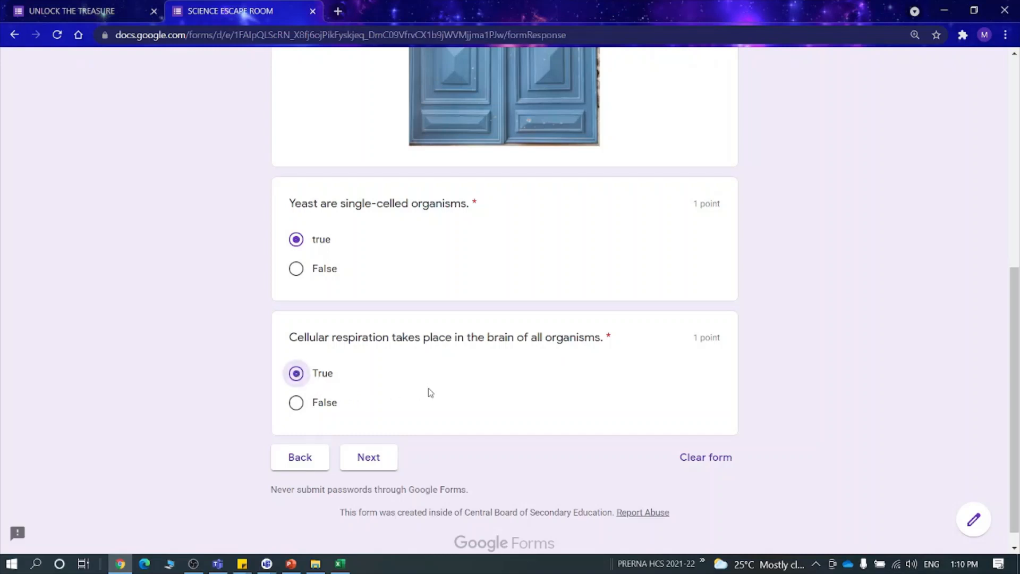
{"action": "scroll", "coordinate": [479, 300], "scroll_direction": "down", "scroll_amount": 1}
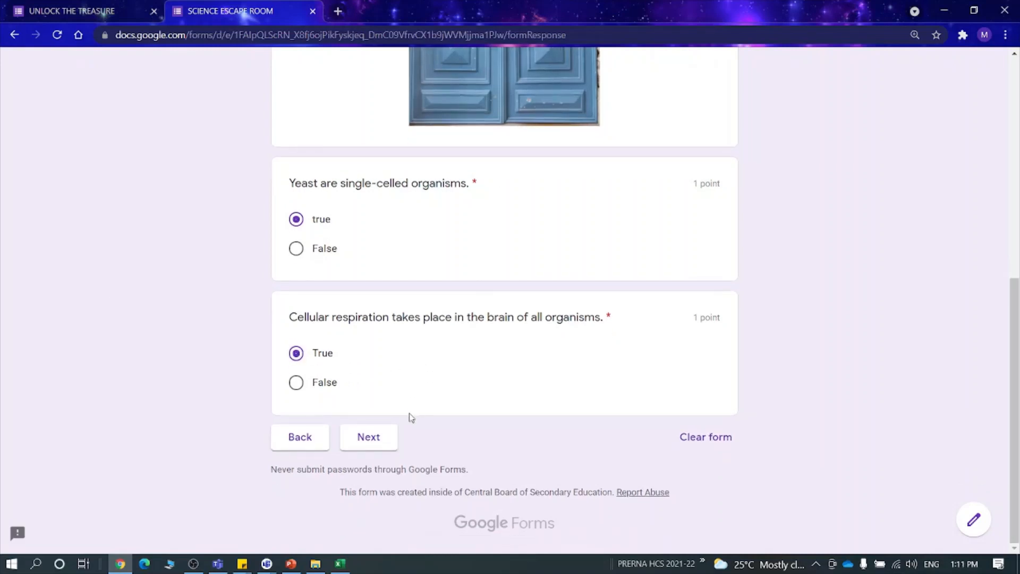
{"action": "left_click", "coordinate": [359, 439]}
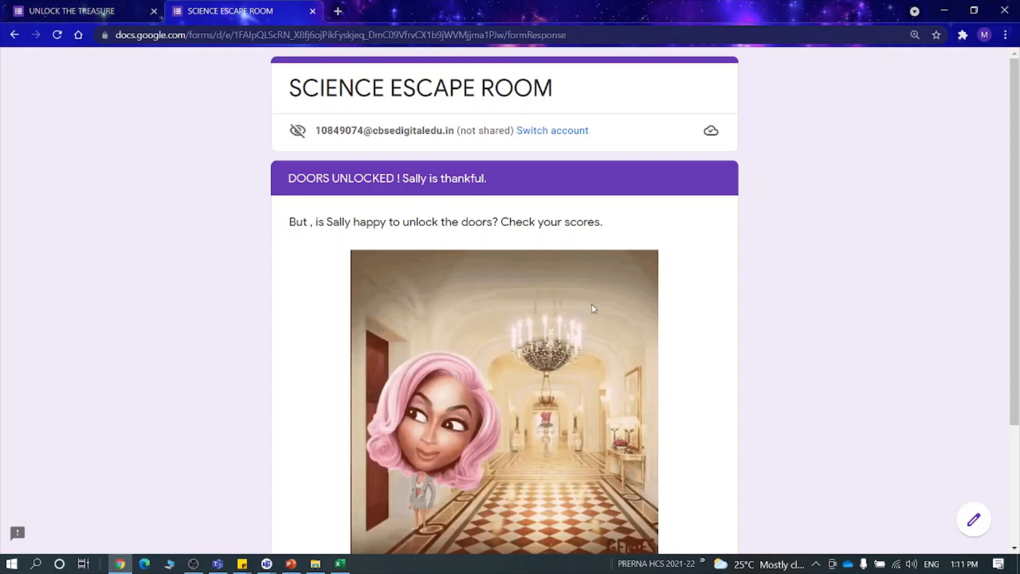
- Submit the SCIENCE ESCAPE ROOM form and view the score, highlighting the total points
{"action": "scroll", "coordinate": [592, 305], "scroll_direction": "down", "scroll_amount": 3}
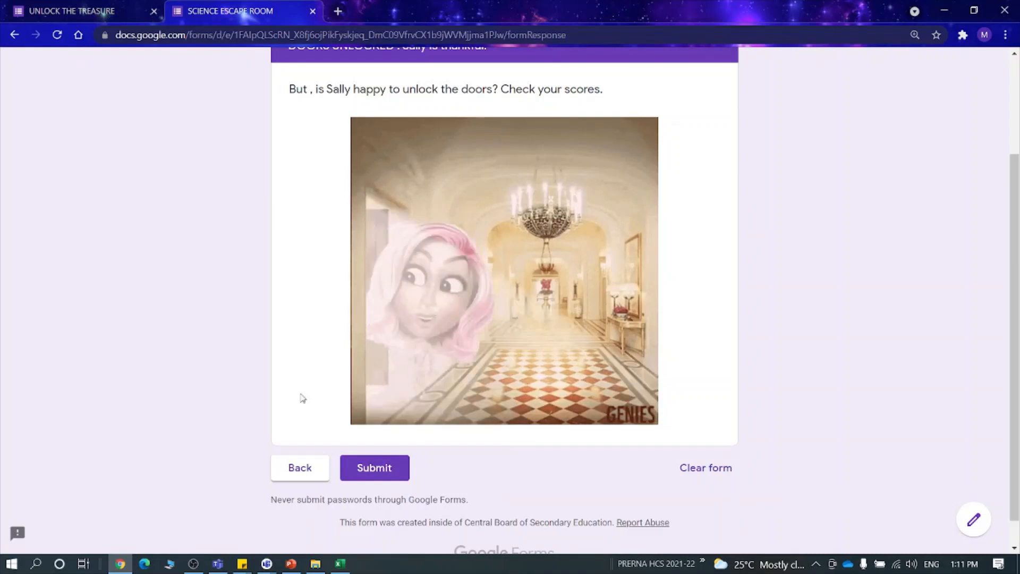
{"action": "scroll", "coordinate": [323, 209], "scroll_direction": "up", "scroll_amount": 1}
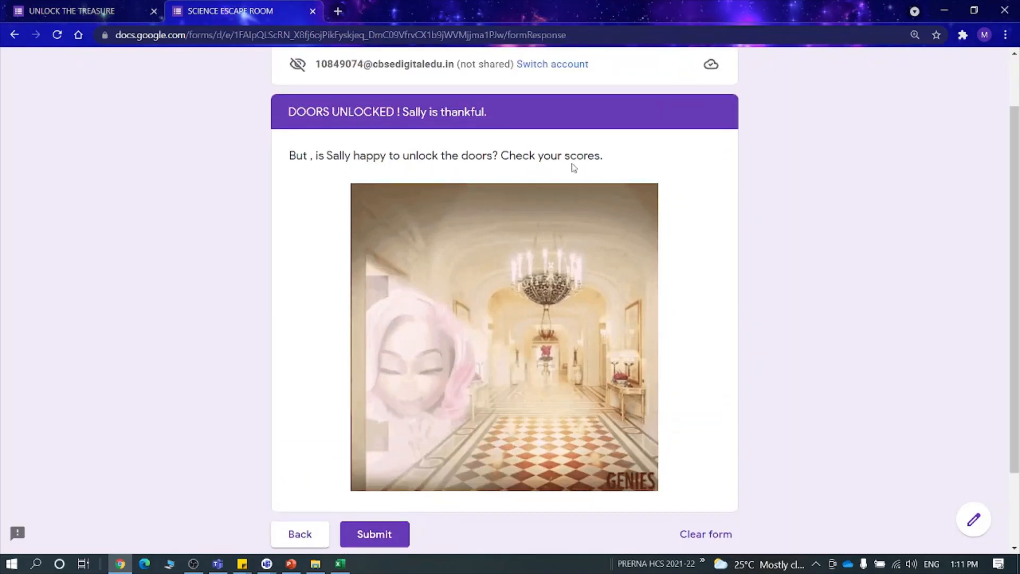
{"action": "scroll", "coordinate": [574, 168], "scroll_direction": "down", "scroll_amount": 2}
{"action": "left_click", "coordinate": [375, 446]}
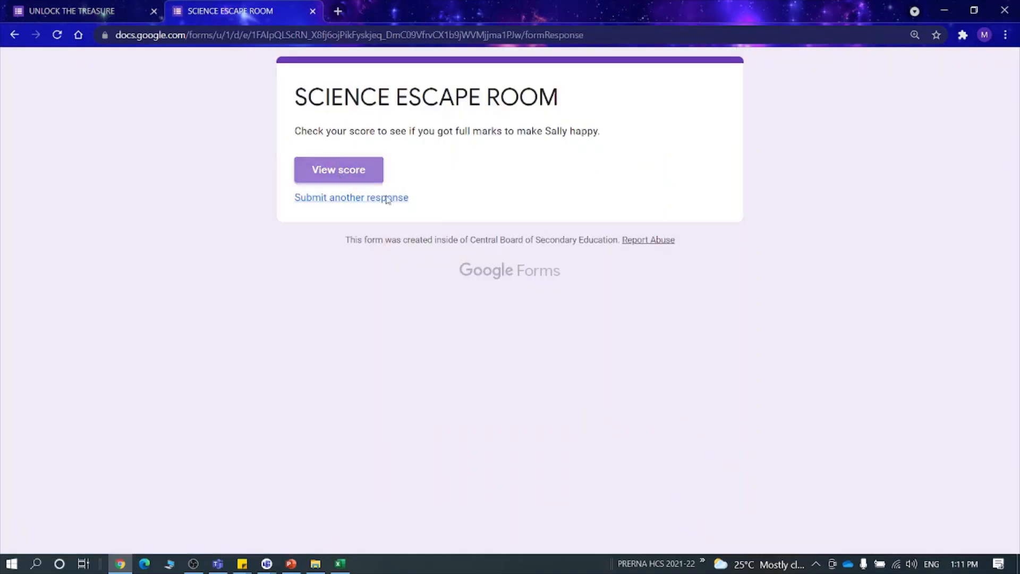
{"action": "left_click", "coordinate": [339, 169]}
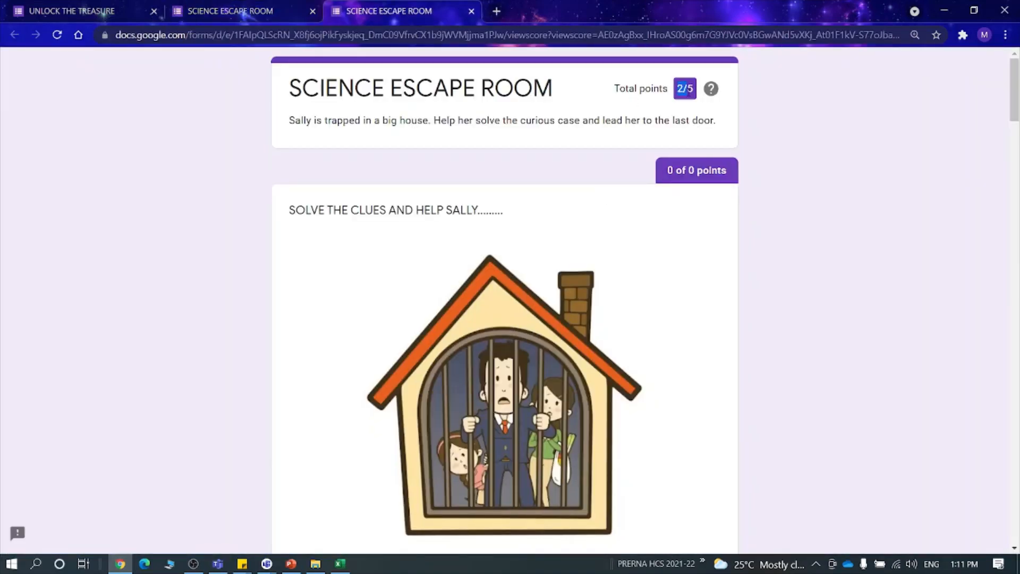
{"action": "left_click_drag", "start_coordinate": [689, 92], "coordinate": [694, 92]}
- Open Google Forms in a new browser tab and create a blank form
{"action": "left_click", "coordinate": [231, 12]}
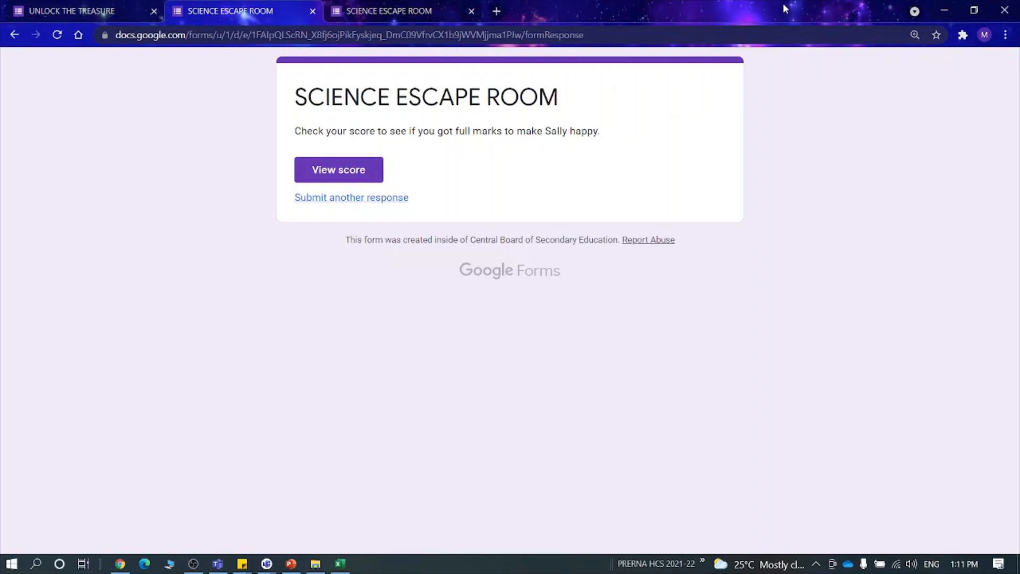
{"action": "left_click", "coordinate": [499, 11]}
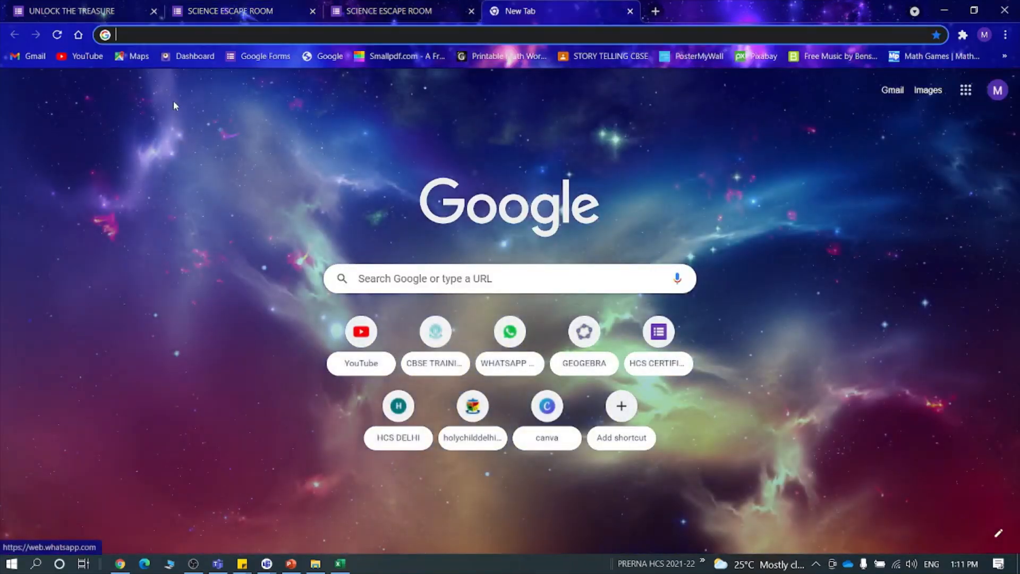
{"action": "left_click", "coordinate": [263, 56]}
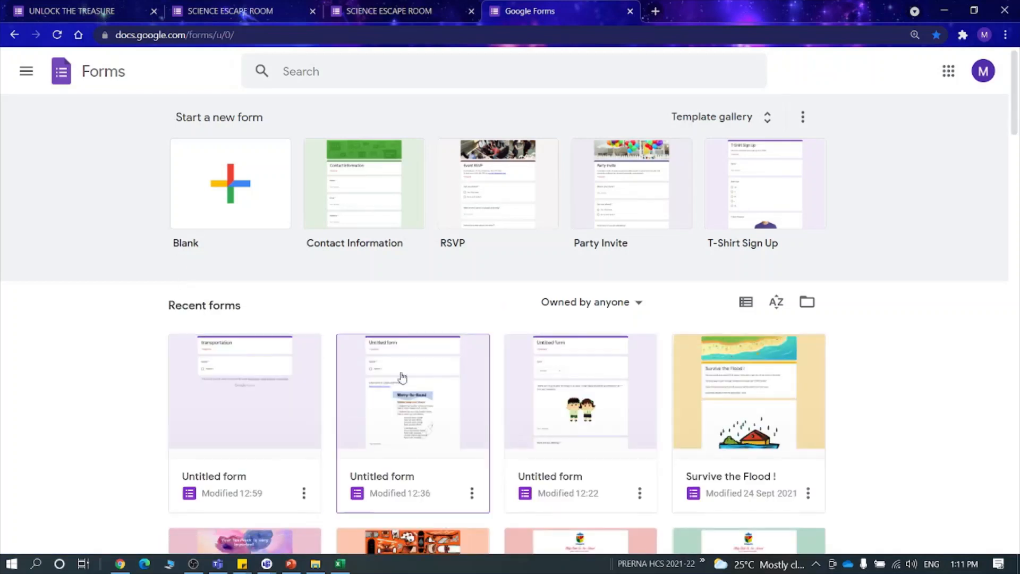
{"action": "left_click", "coordinate": [385, 11]}
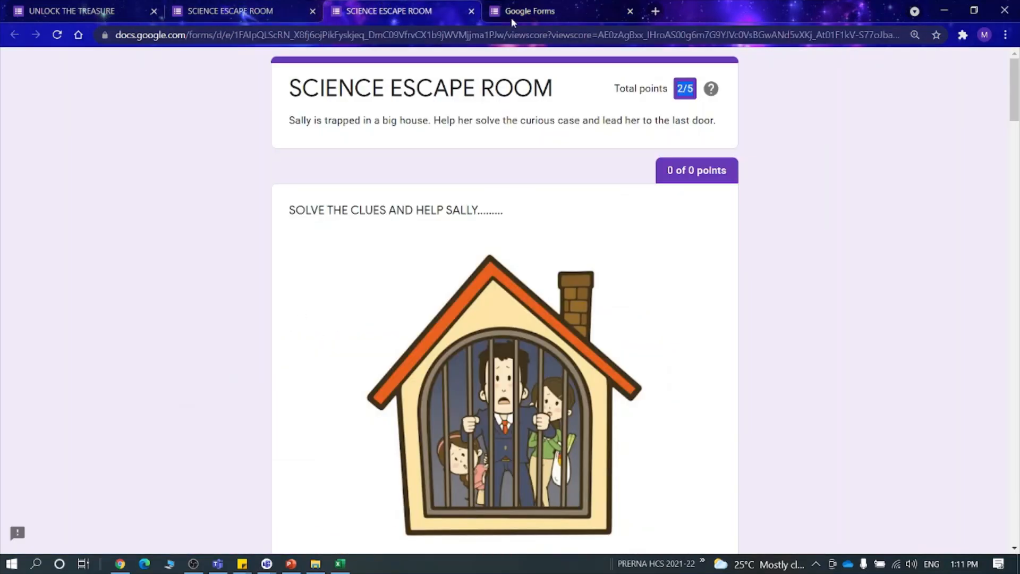
{"action": "left_click", "coordinate": [528, 11]}
{"action": "left_click", "coordinate": [217, 192]}
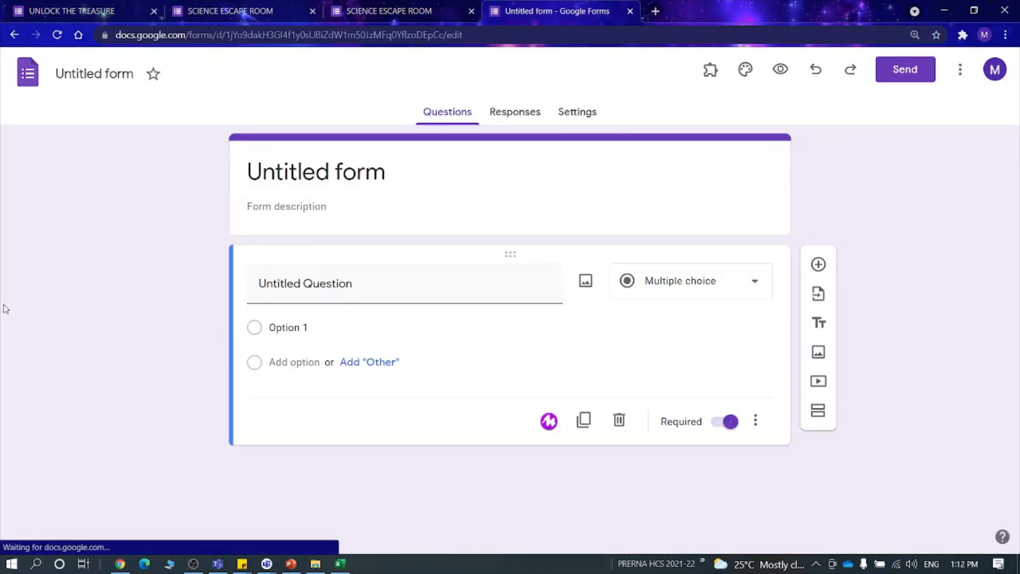
- Title the form "SURVIVE THE FLOOD"
{"action": "left_click", "coordinate": [311, 171]}
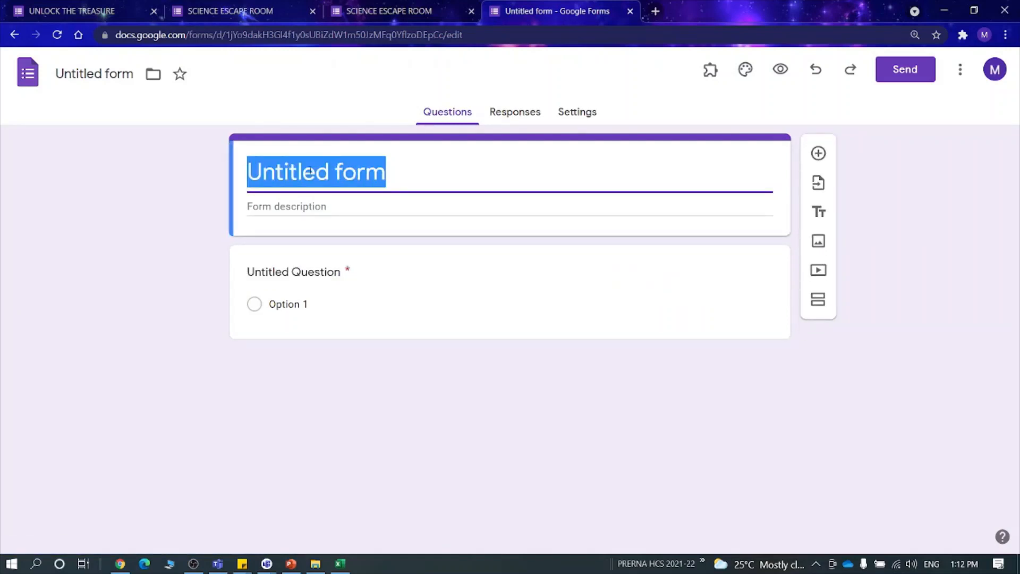
{"action": "type", "text": "sURVIVE"}
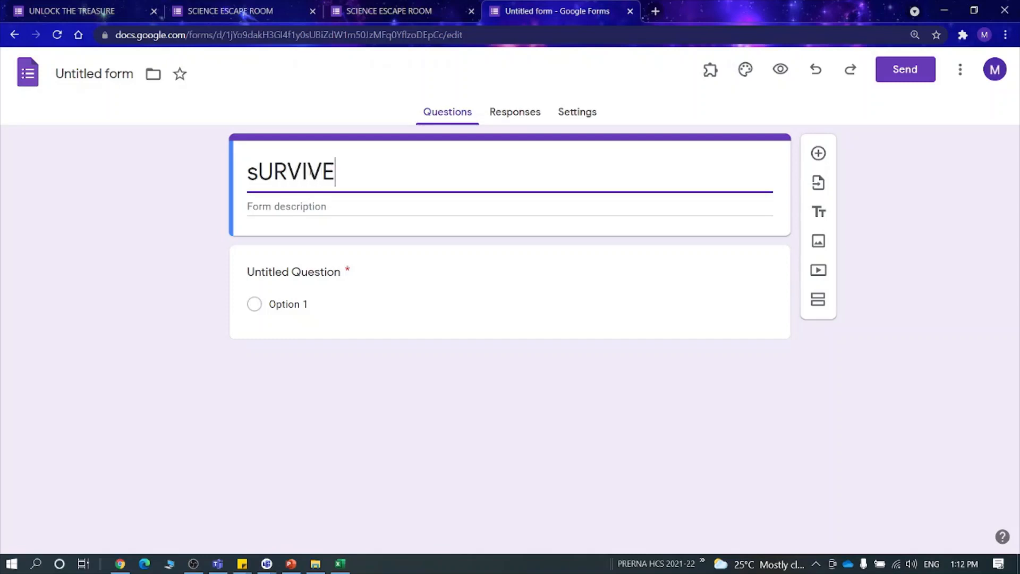
{"action": "type", "text": " THE"}
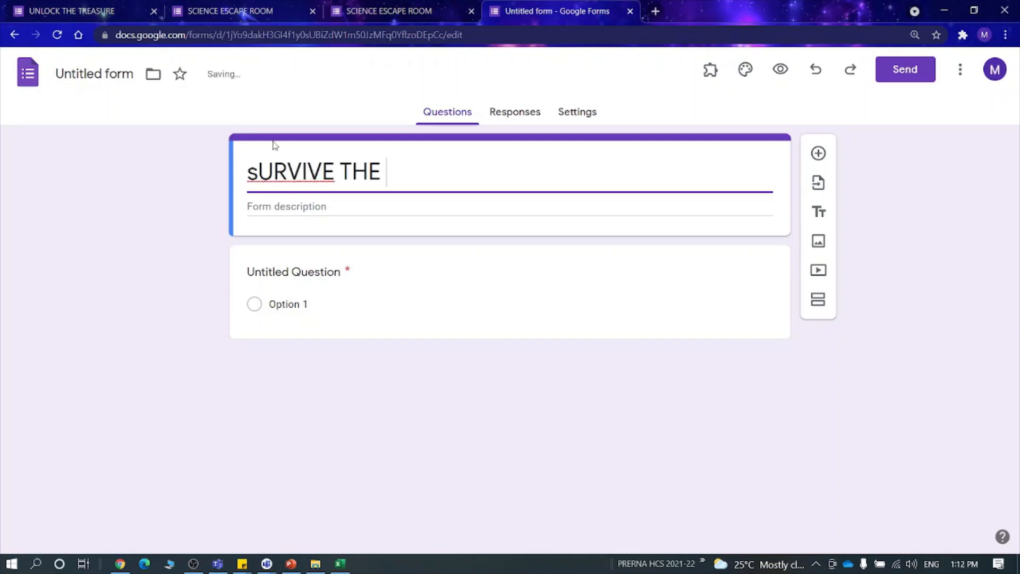
{"action": "left_click_drag", "start_coordinate": [268, 170], "coordinate": [257, 171]}
{"action": "left_click", "coordinate": [257, 171]}
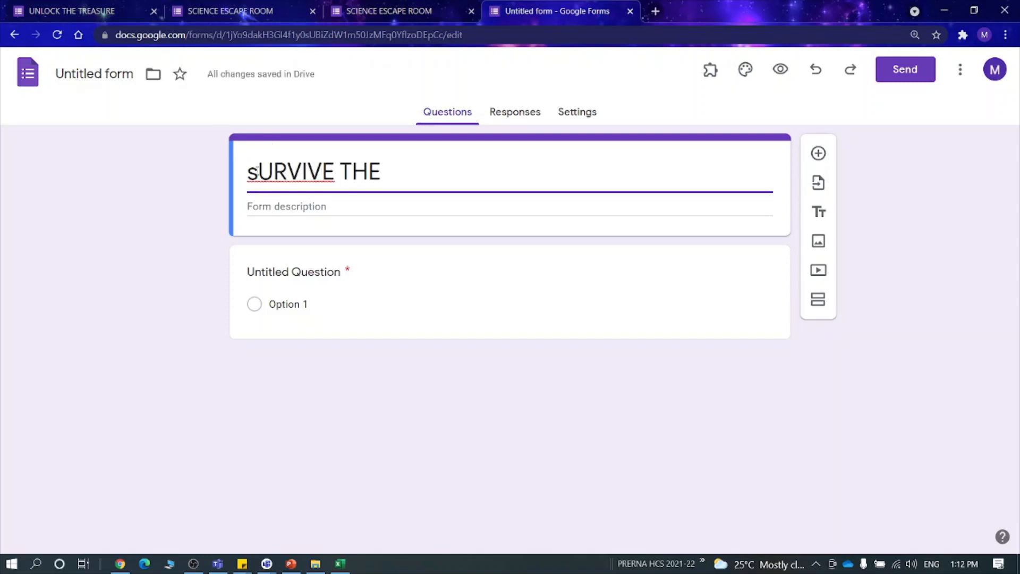
{"action": "key", "text": "BackSpace"}
{"action": "type", "text": "s"}
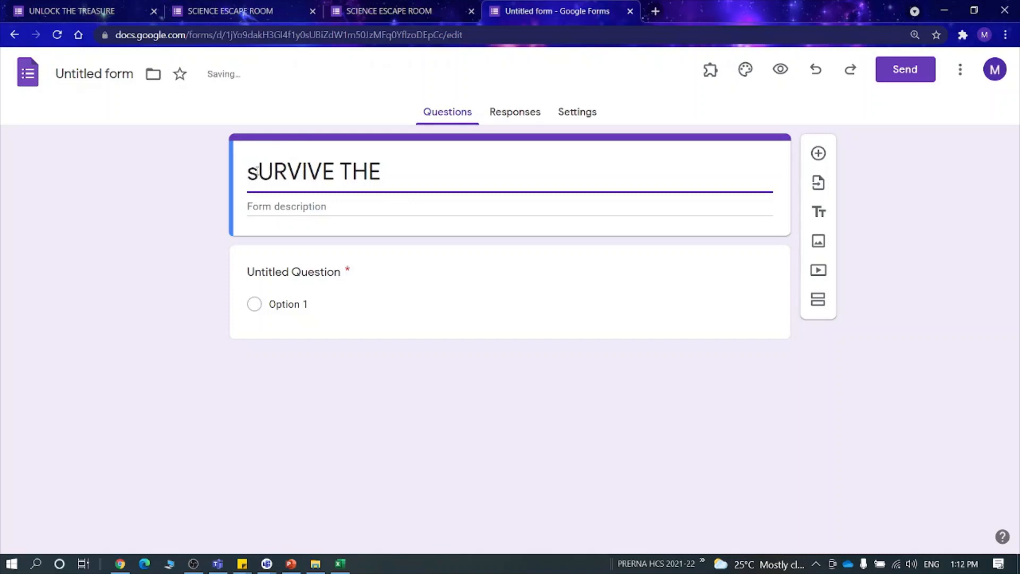
{"action": "key", "text": "BackSpace"}
{"action": "type", "text": "S"}
{"action": "left_click", "coordinate": [408, 162]}
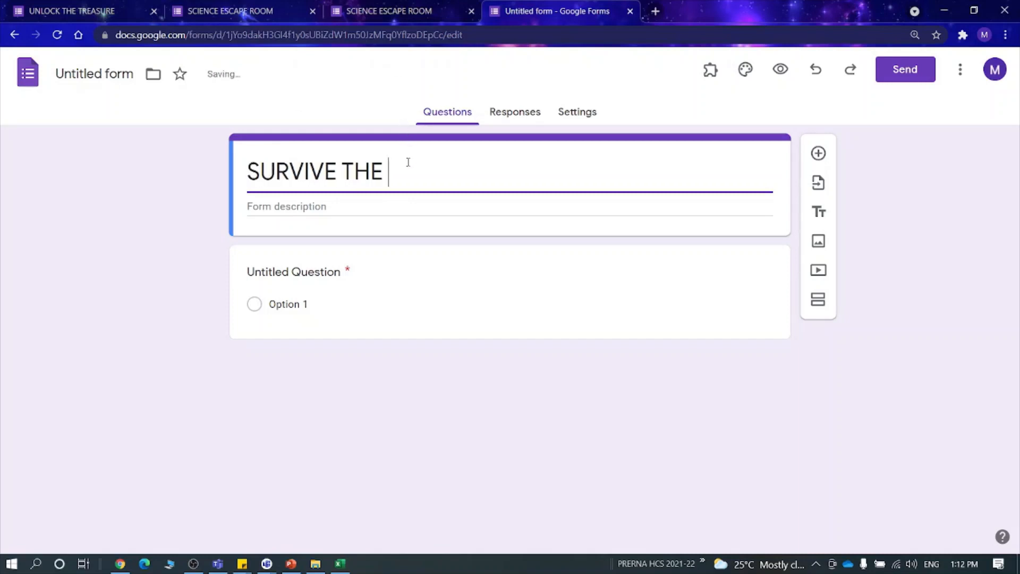
{"action": "type", "text": "FLOOD"}
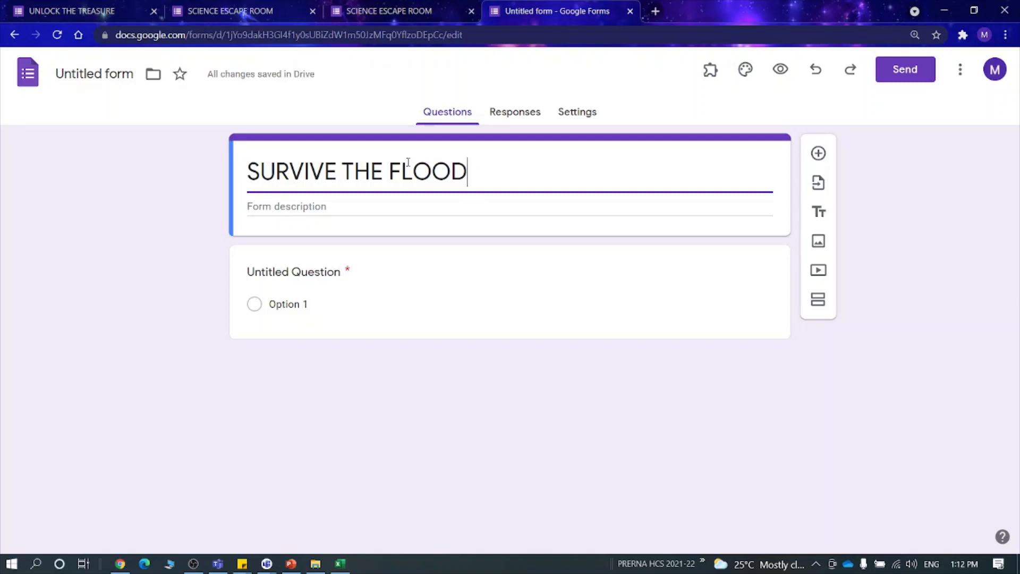
- Begin the form description with the line "You are stuck in a room full of water."
{"action": "left_click", "coordinate": [419, 208]}
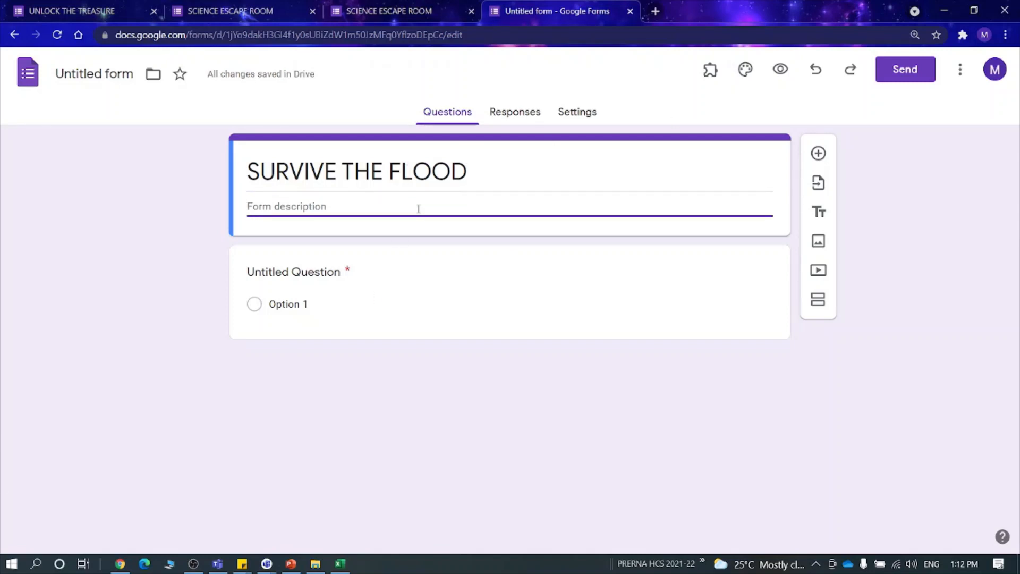
{"action": "type", "text": "yOU ARE"}
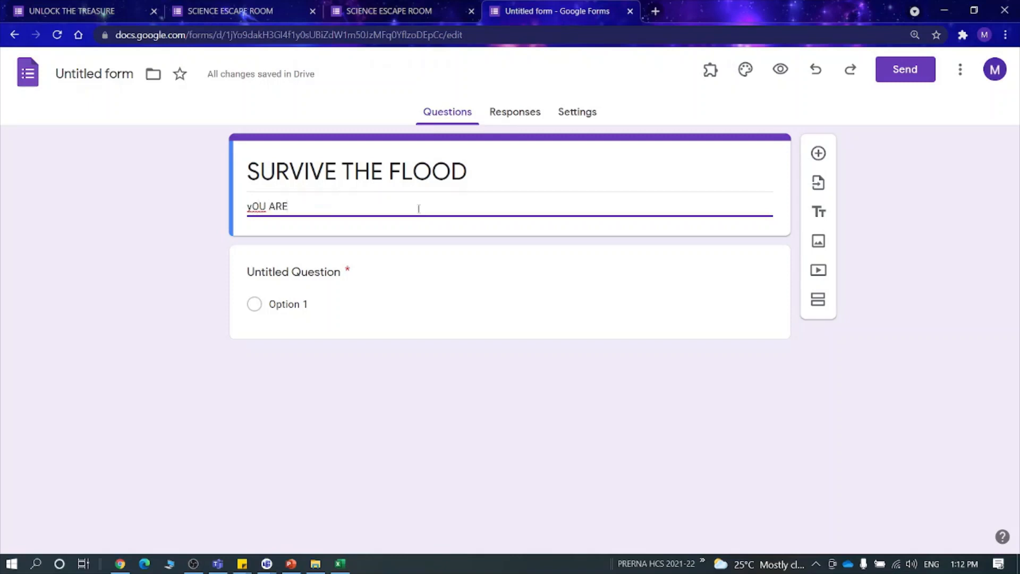
{"action": "key", "text": "BackSpace"}
{"action": "key", "text": "BackSpace"}
{"action": "key", "text": "BackSpace"}
{"action": "key", "text": "BackSpace"}
{"action": "key", "text": "BackSpace"}
{"action": "key", "text": "BackSpace"}
{"action": "key", "text": "BackSpace"}
{"action": "type", "text": "Y"}
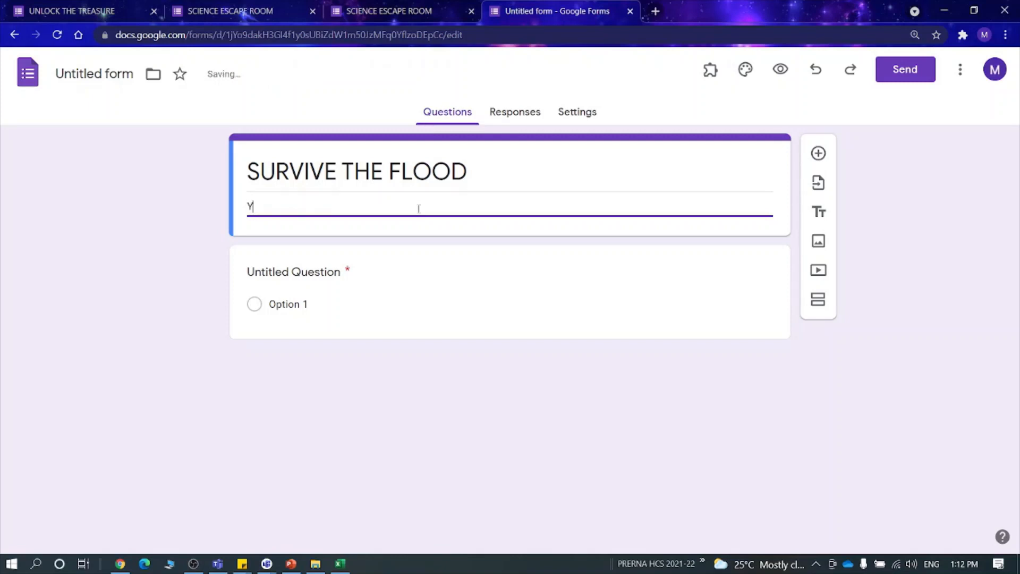
{"action": "type", "text": "ou are stuck in a room "}
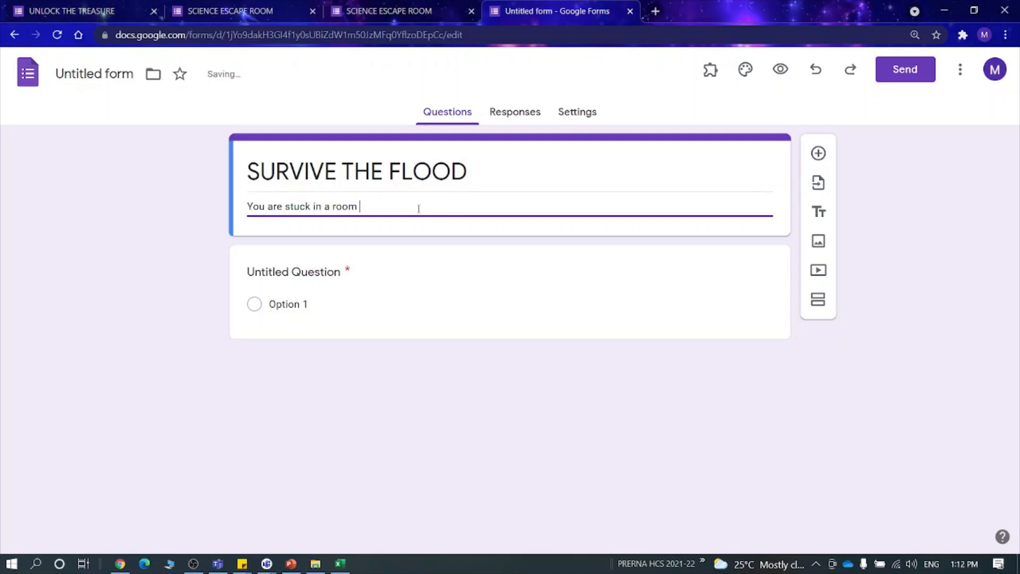
{"action": "type", "text": "full of water."}
{"action": "key", "text": "Return"}
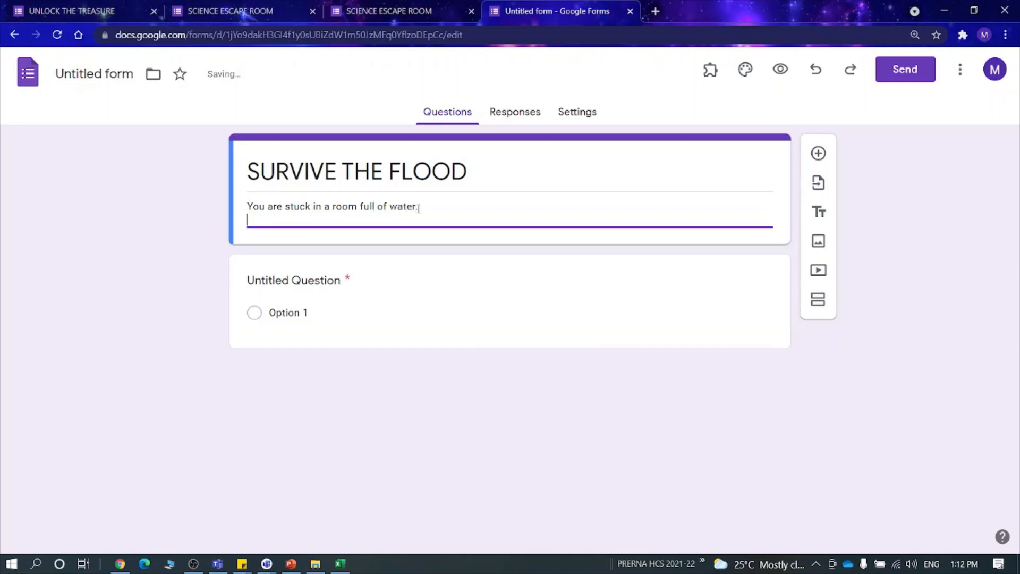
- Add the line "You need to exit the room immediately." to the form description
{"action": "type", "text": "You need to"}
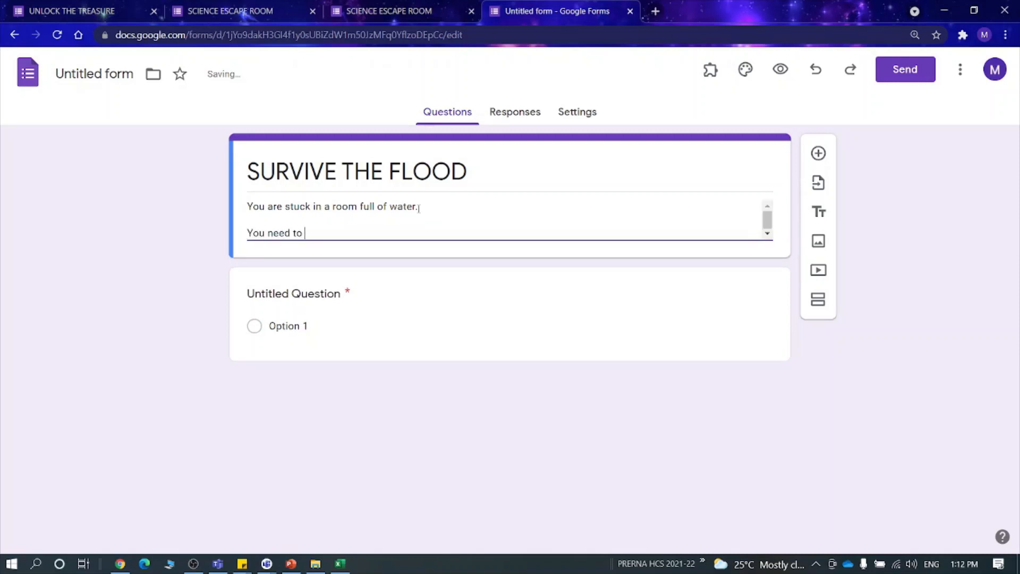
{"action": "type", "text": " exit the "}
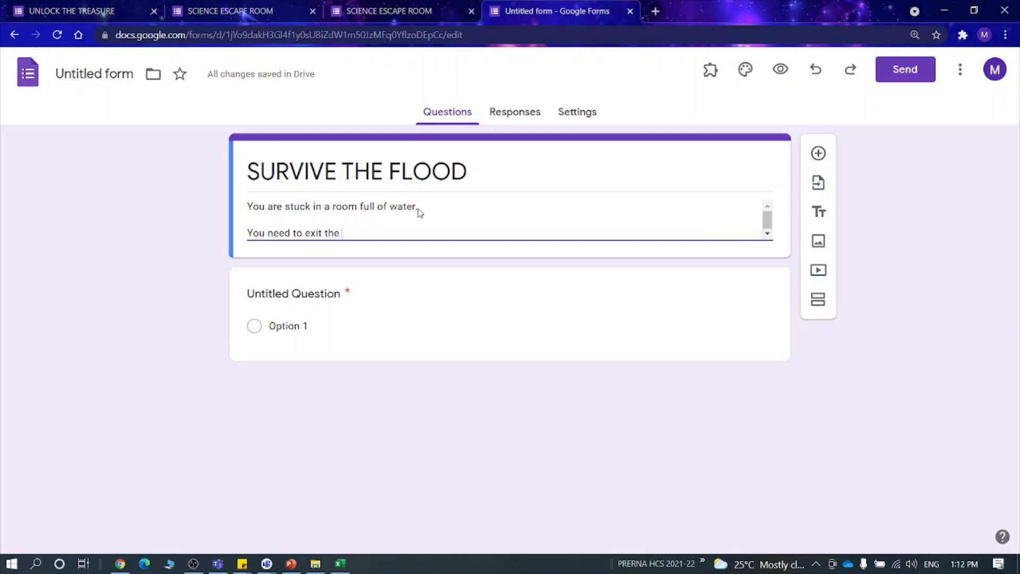
{"action": "type", "text": "room immedi"}
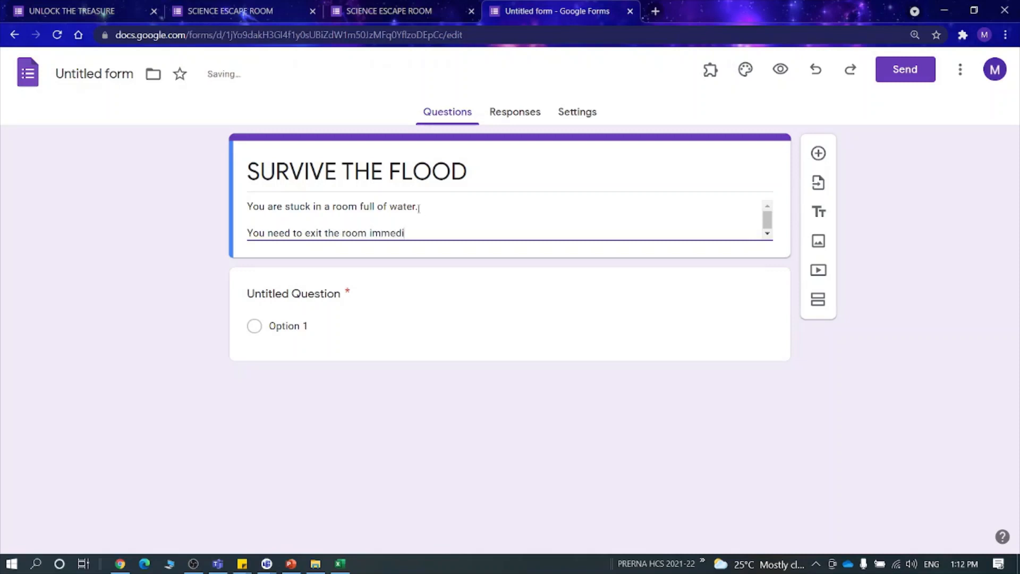
{"action": "type", "text": "ately."}
{"action": "key", "text": "Return"}
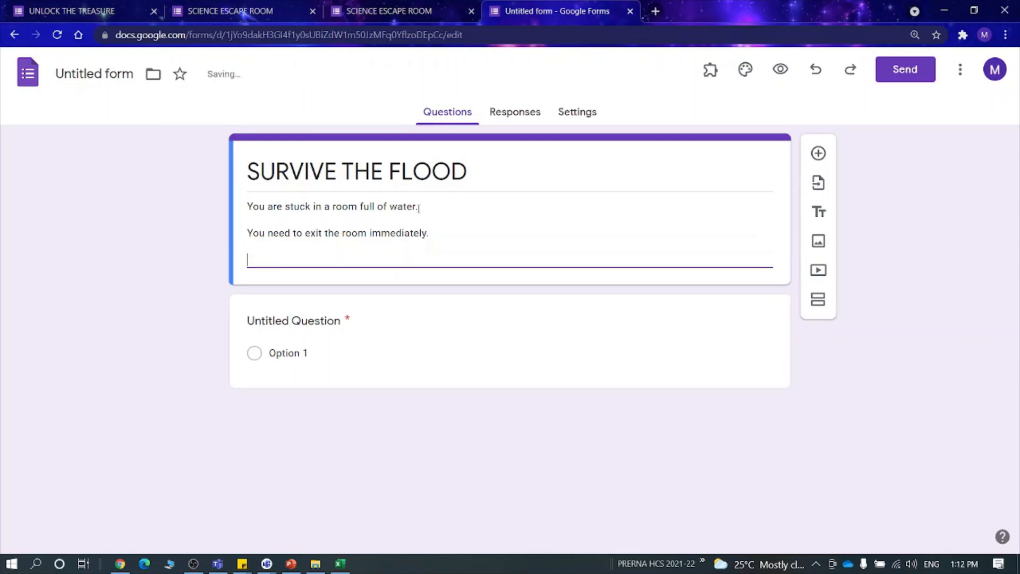
- Add the line "The only way to get through the door is by opening 3 locks." to the form description
{"action": "type", "text": "The only way toget"}
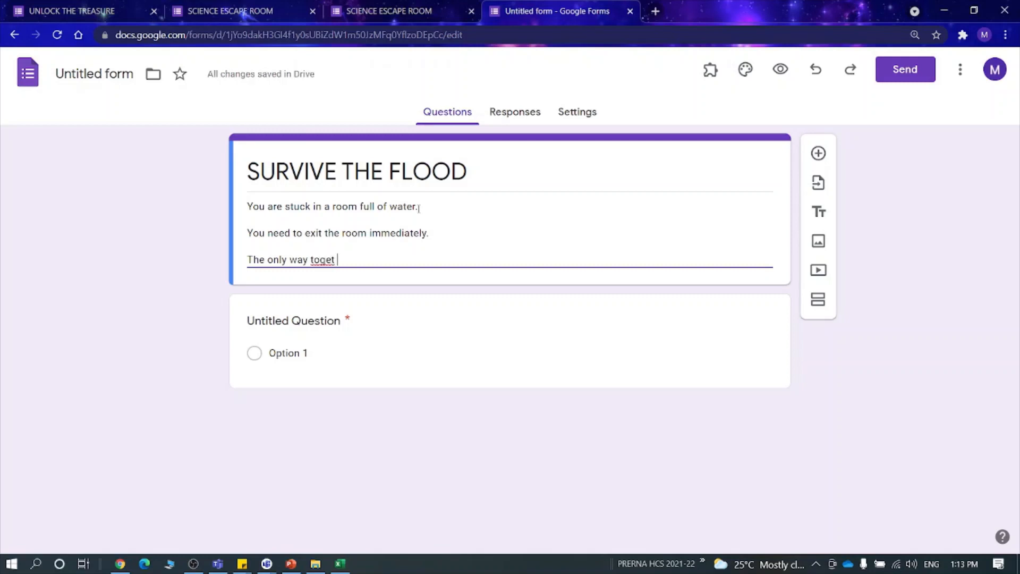
{"action": "type", "text": "get through the door"}
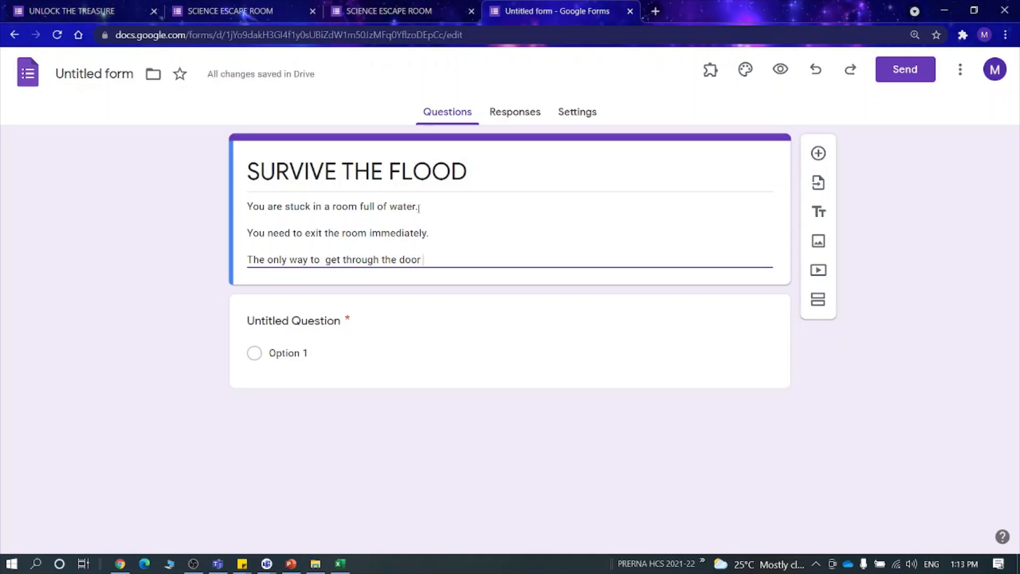
{"action": "type", "text": " is by"}
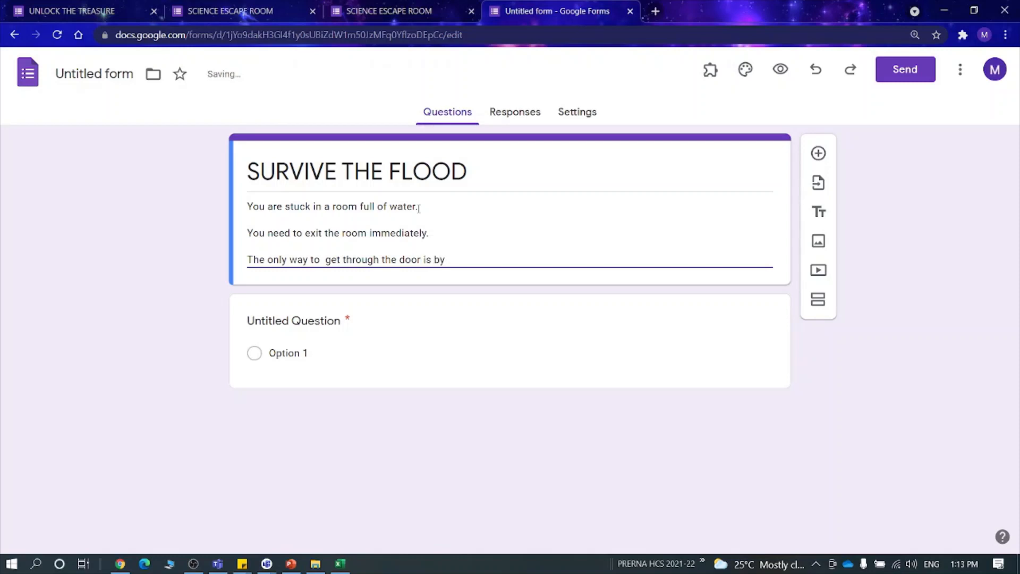
{"action": "type", "text": " opening 3 locks."}
{"action": "key", "text": "Return"}
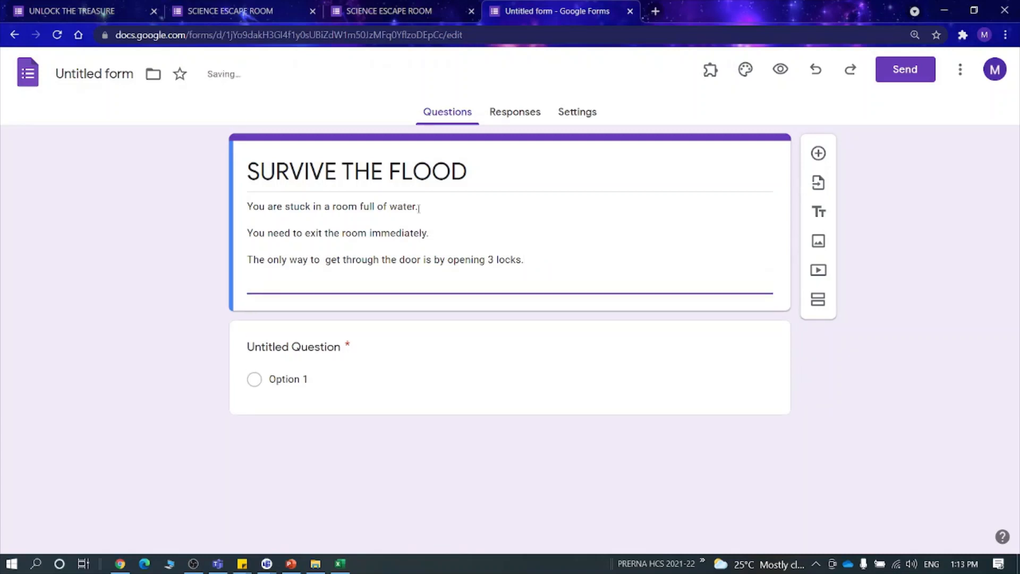
- Finish the form description with "Solve the question on the locks and you will be able to exit the room."
{"action": "type", "text": "Solve the question"}
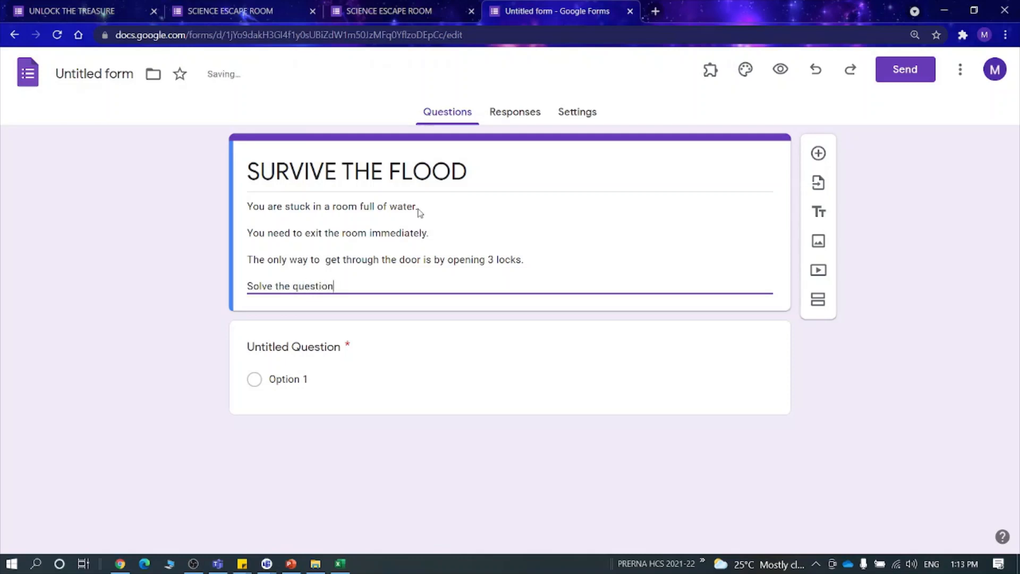
{"action": "type", "text": " on the locks"}
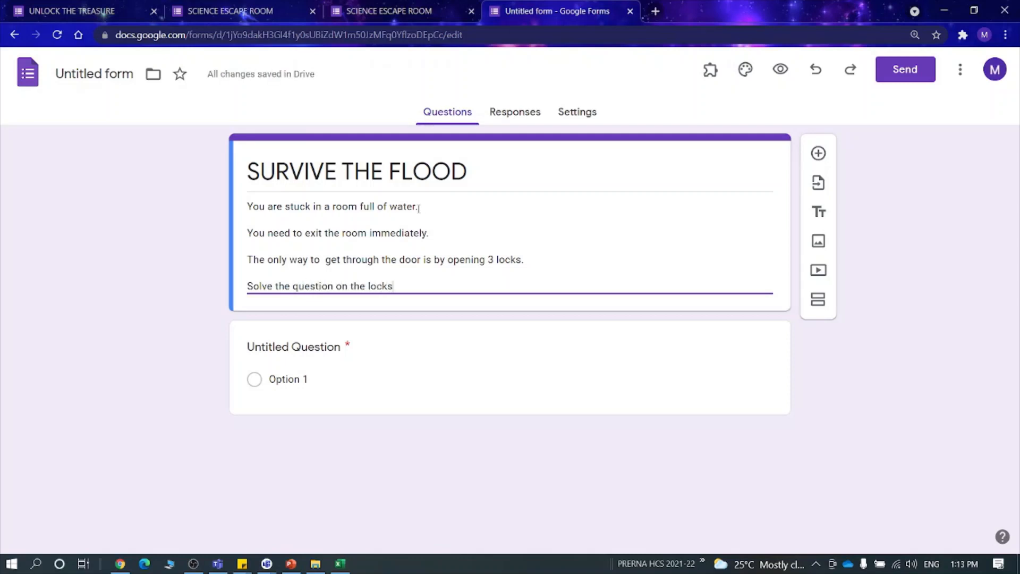
{"action": "type", "text": " and y"}
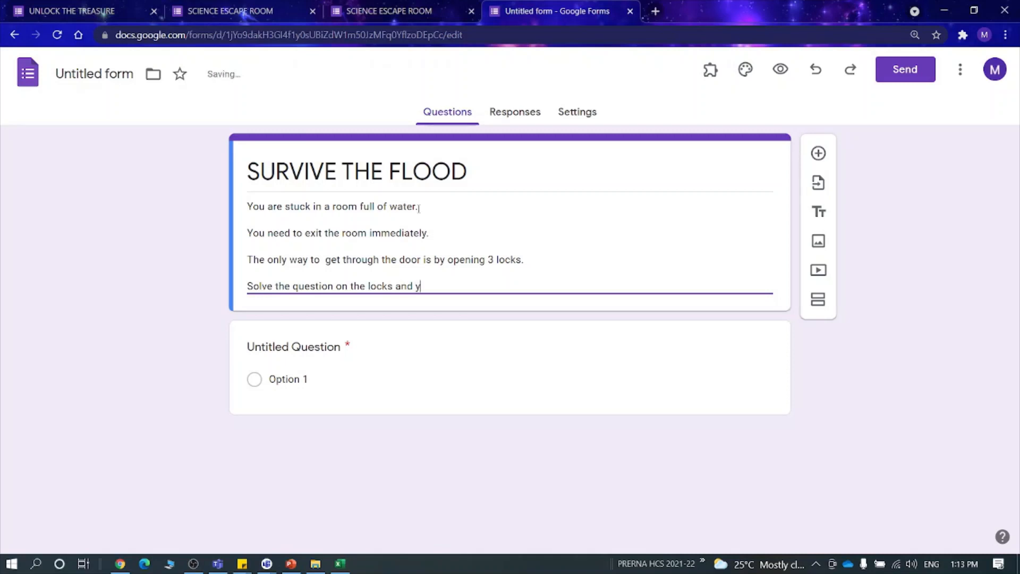
{"action": "type", "text": "ou will be ab"}
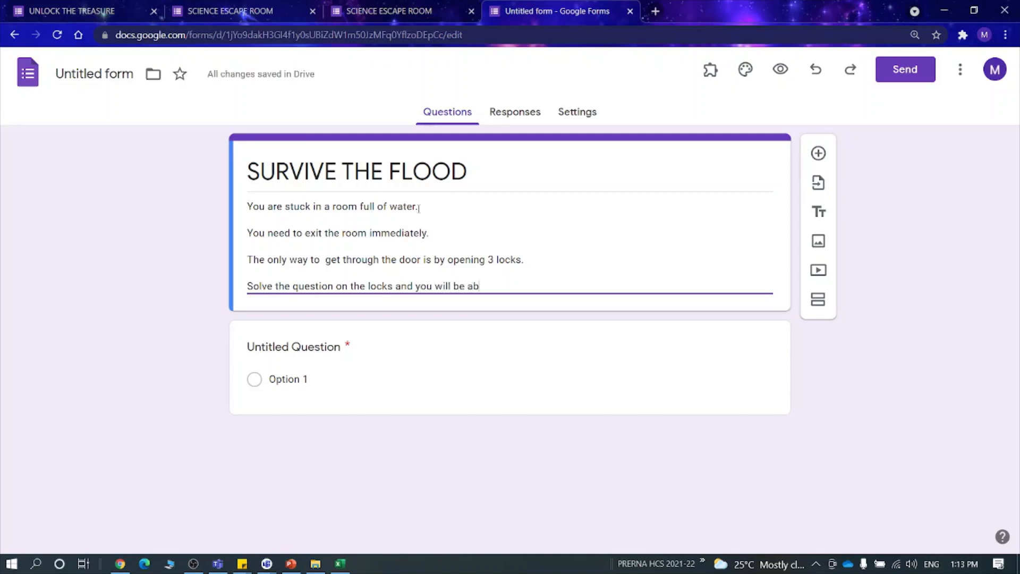
{"action": "type", "text": "le t"}
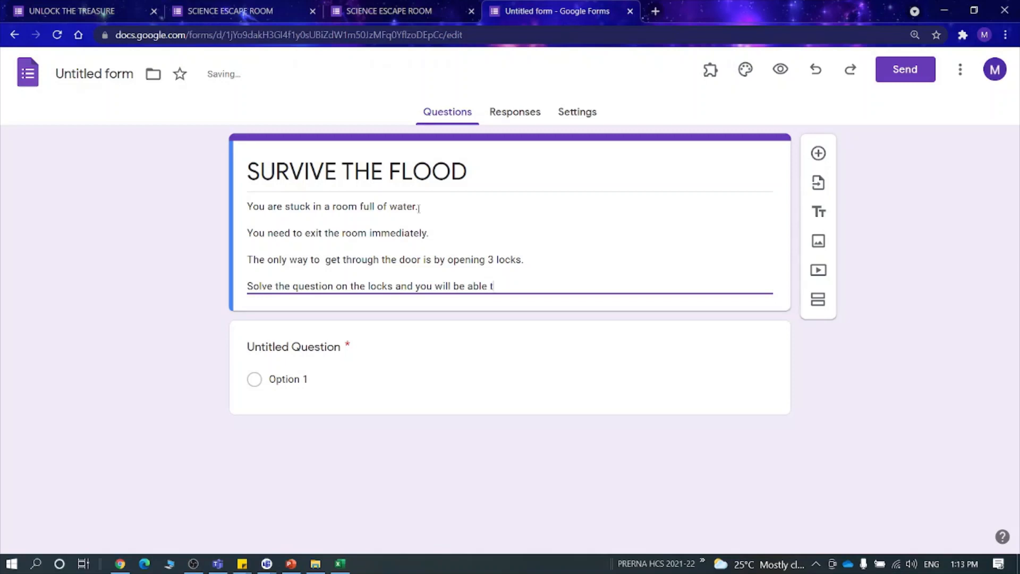
{"action": "type", "text": "o exit the room."}
- Add a new section directly after the form's title and description, ahead of the untitled question
{"action": "left_click", "coordinate": [335, 346]}
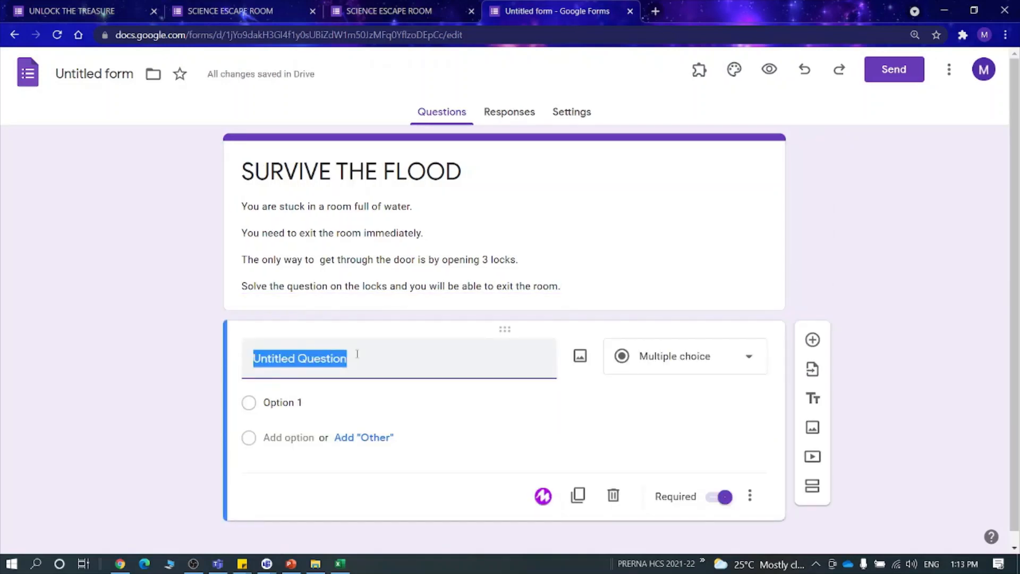
{"action": "left_click", "coordinate": [569, 237]}
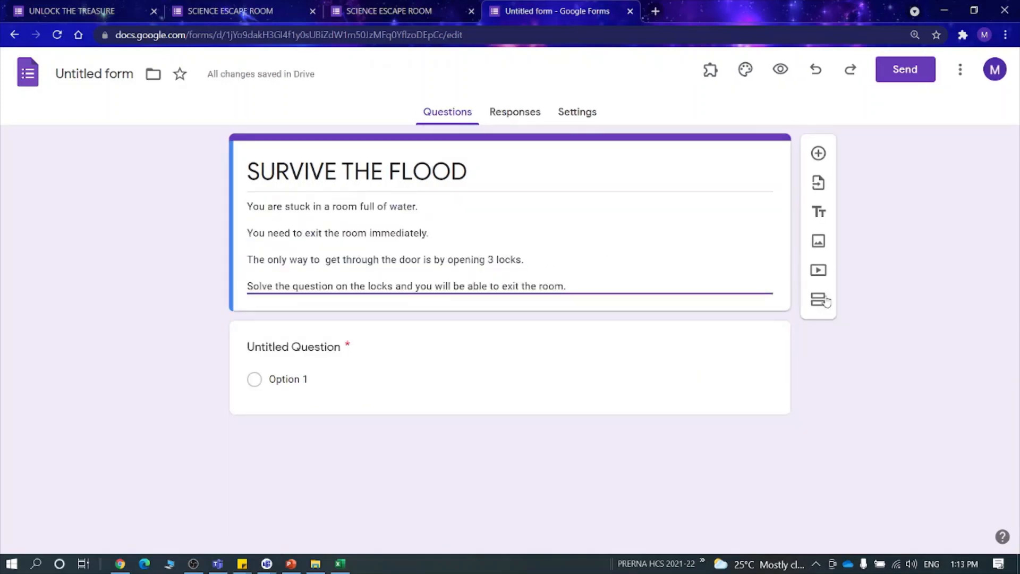
{"action": "left_click", "coordinate": [825, 300]}
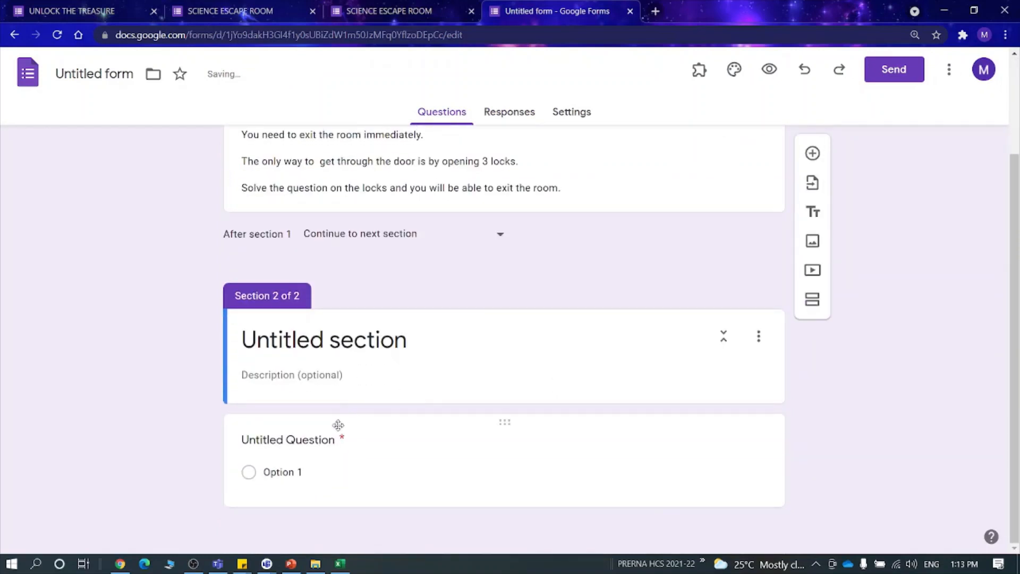
- Set the section 2 question text to "name" and add a third section after that question
{"action": "left_click", "coordinate": [338, 440]}
{"action": "type", "text": "name"}
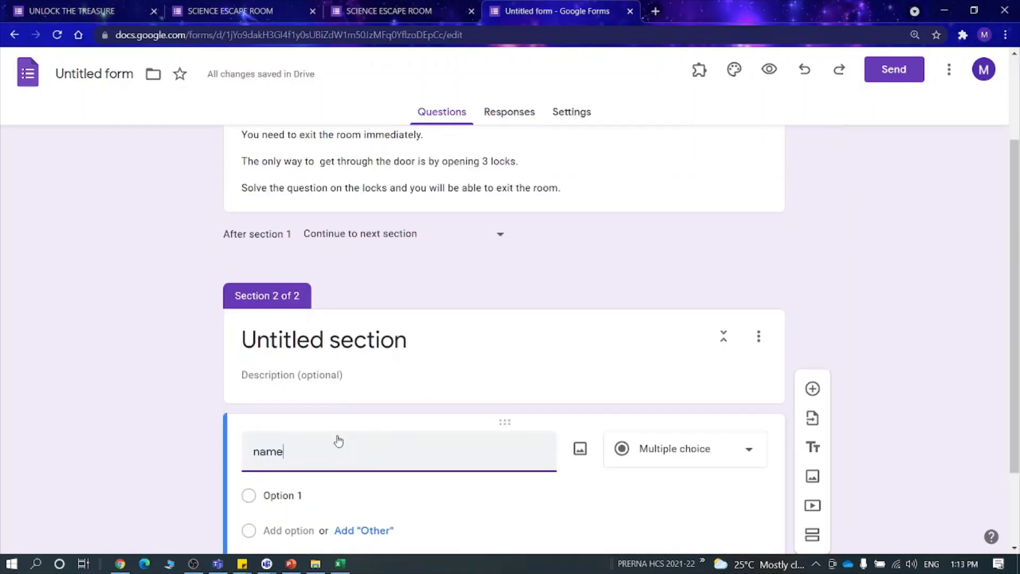
{"action": "scroll", "coordinate": [831, 478], "scroll_direction": "down", "scroll_amount": 2}
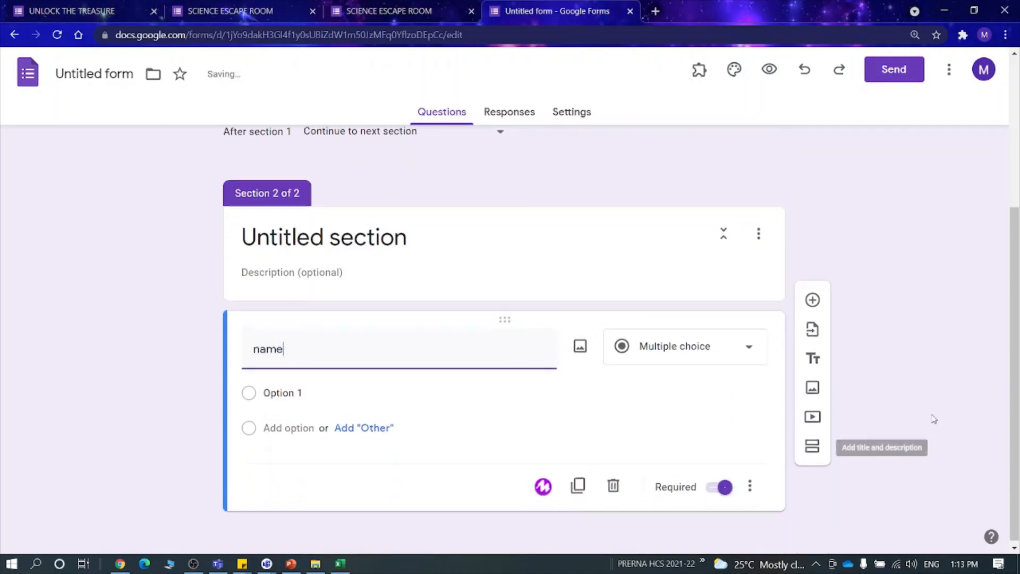
{"action": "left_click", "coordinate": [813, 473]}
{"action": "left_click", "coordinate": [437, 441]}
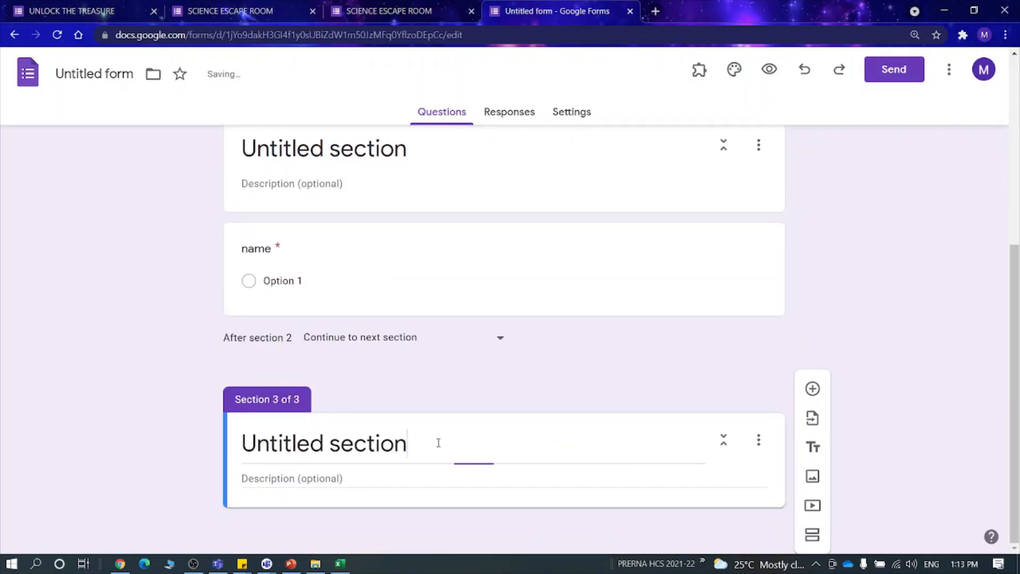
{"action": "double_click", "coordinate": [437, 442]}
- Open image insertion for section 1, so the picture goes below the "SURVIVE THE FLOOD" title and description
{"action": "scroll", "coordinate": [447, 377], "scroll_direction": "up", "scroll_amount": 6}
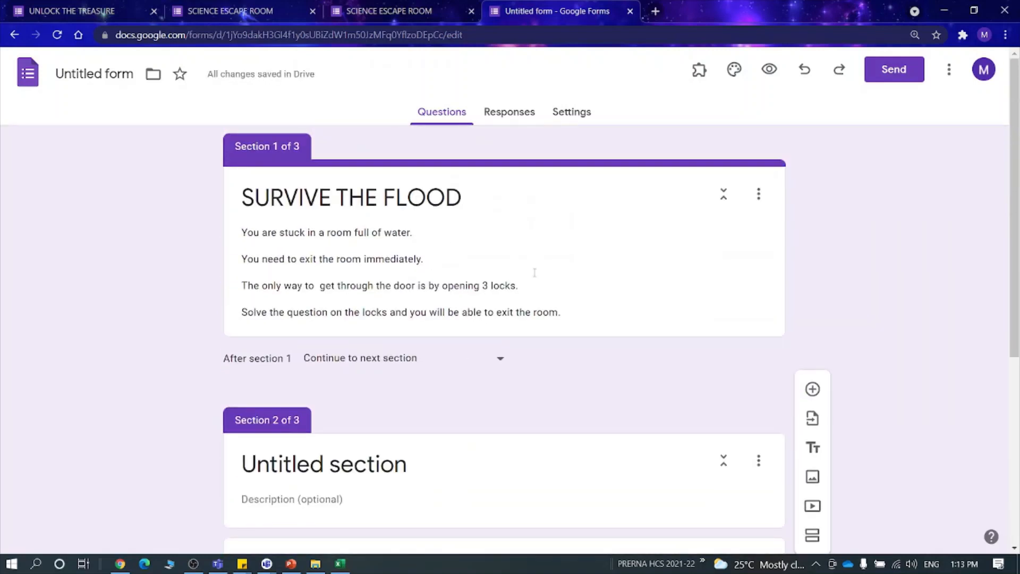
{"action": "left_click", "coordinate": [613, 271]}
{"action": "left_click", "coordinate": [650, 263]}
{"action": "left_click", "coordinate": [711, 215]}
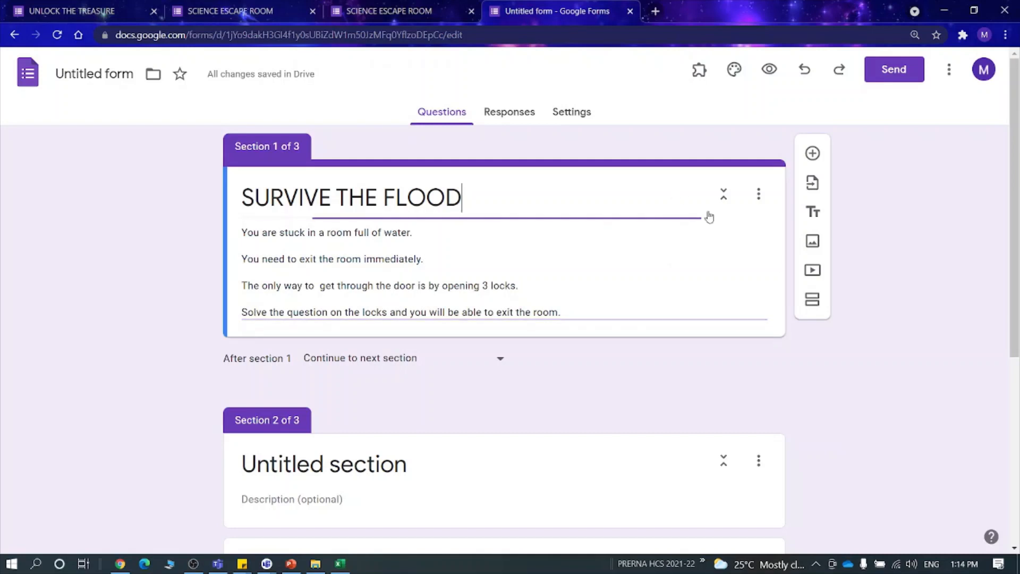
{"action": "left_click", "coordinate": [811, 242]}
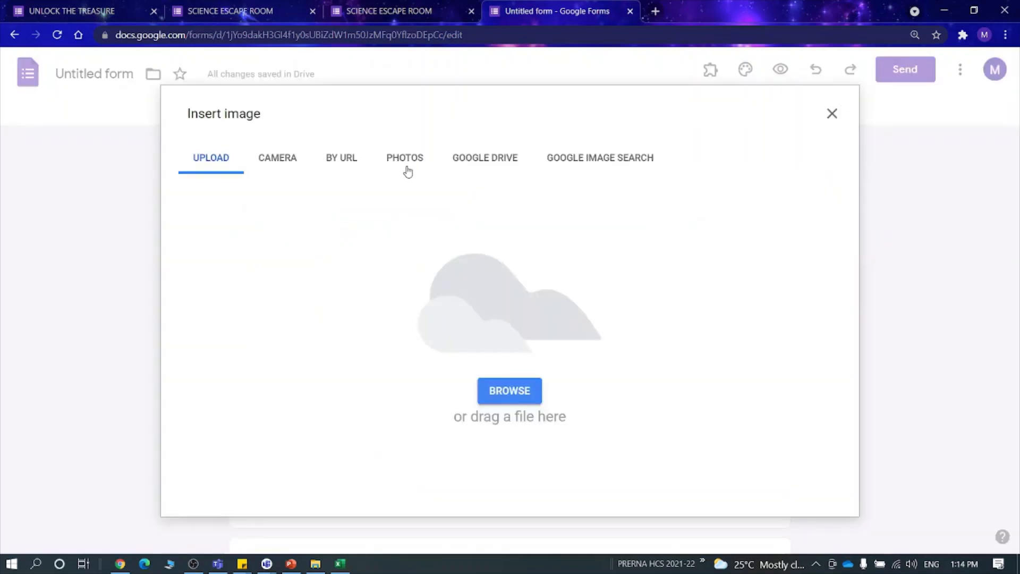
{"action": "left_click", "coordinate": [501, 396]}
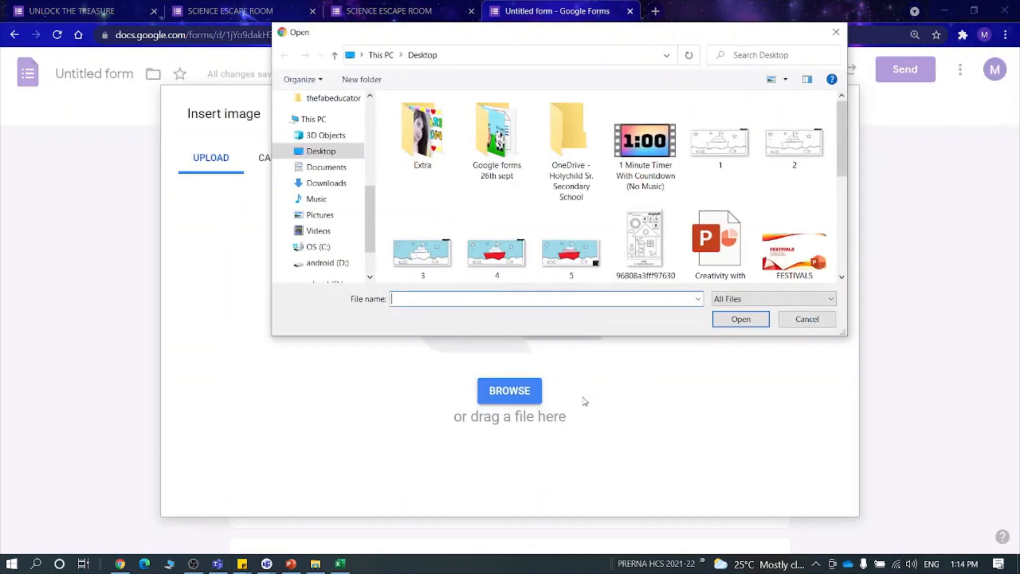
{"action": "left_click", "coordinate": [836, 32]}
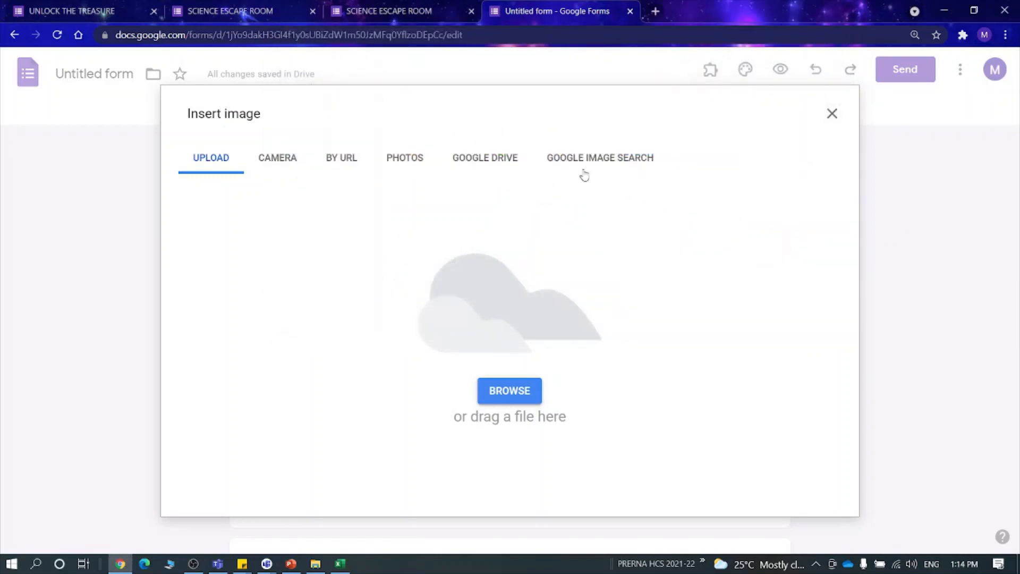
- Search Google Images for "clipart flood" and insert the picture of a red-roofed house in rain and blue water
{"action": "left_click", "coordinate": [585, 159]}
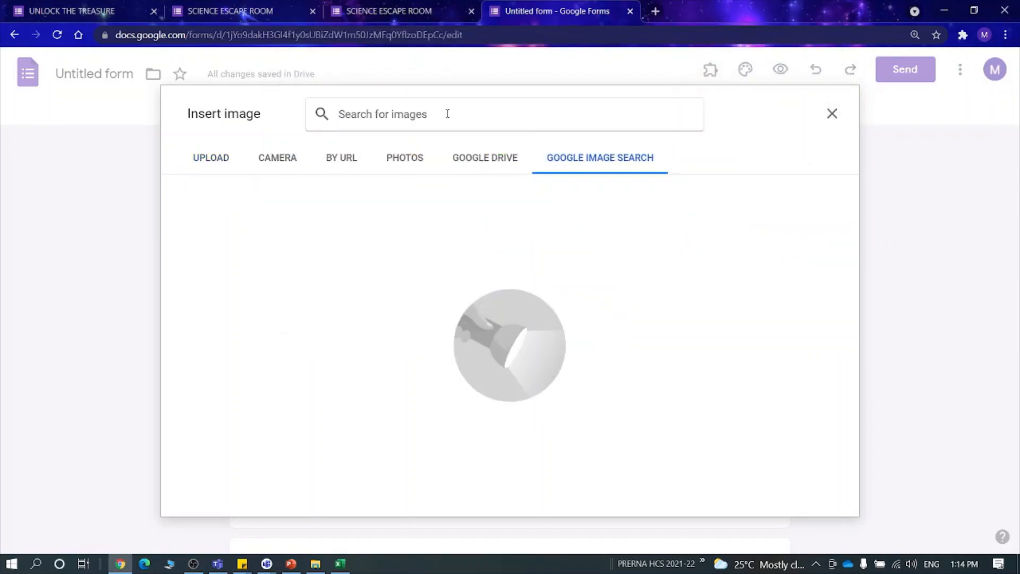
{"action": "type", "text": "cl"}
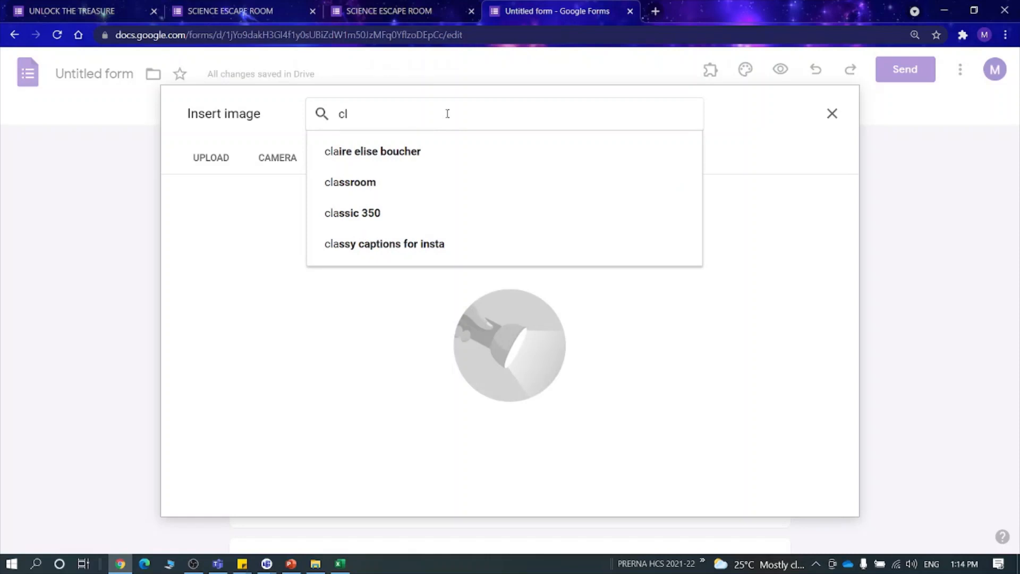
{"action": "type", "text": "aipart flood"}
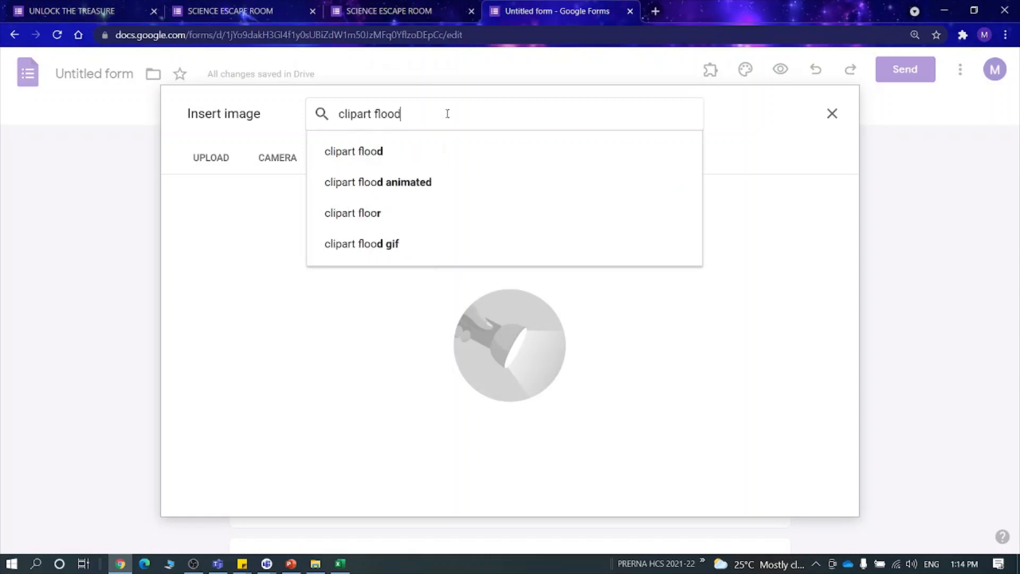
{"action": "key", "text": "Return"}
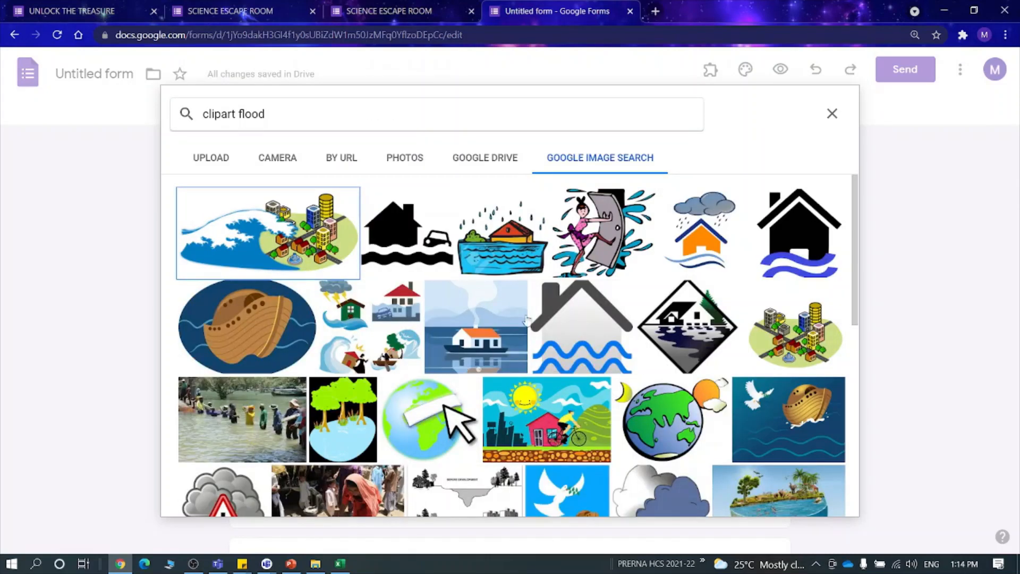
{"action": "left_click", "coordinate": [528, 270]}
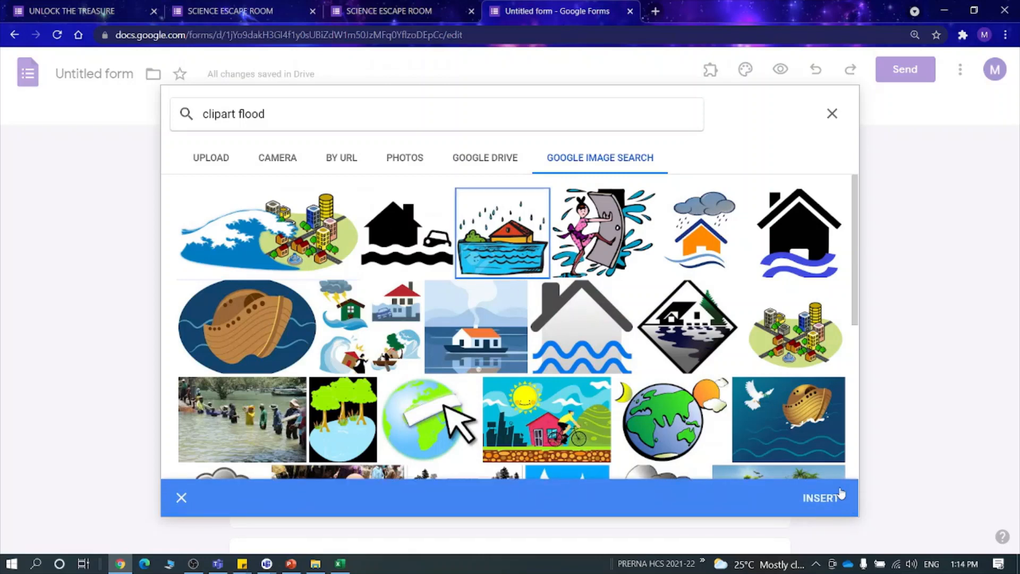
{"action": "left_click", "coordinate": [821, 497]}
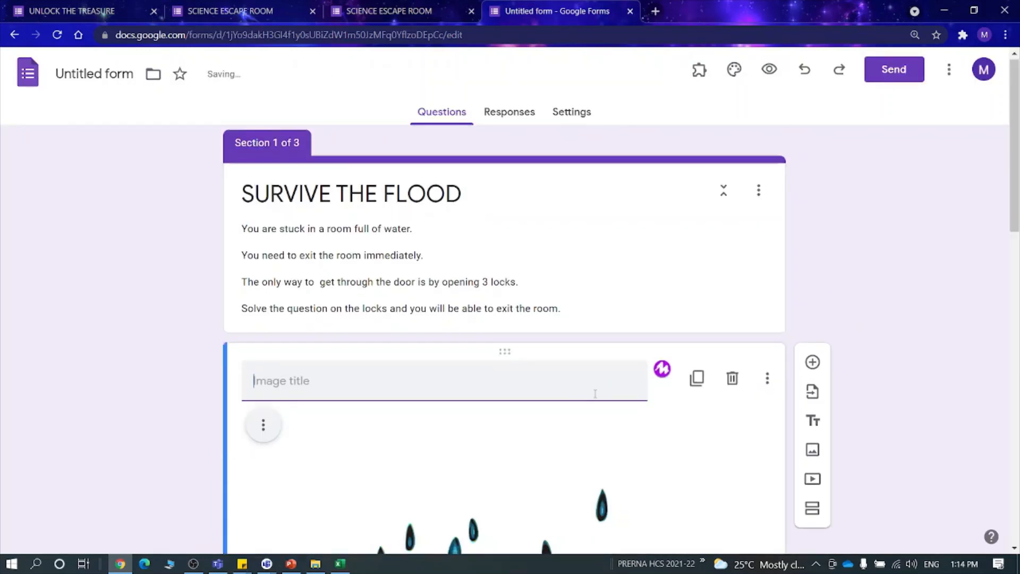
- Rename section 3 as "LOCK 1"
{"action": "scroll", "coordinate": [595, 393], "scroll_direction": "down", "scroll_amount": 9}
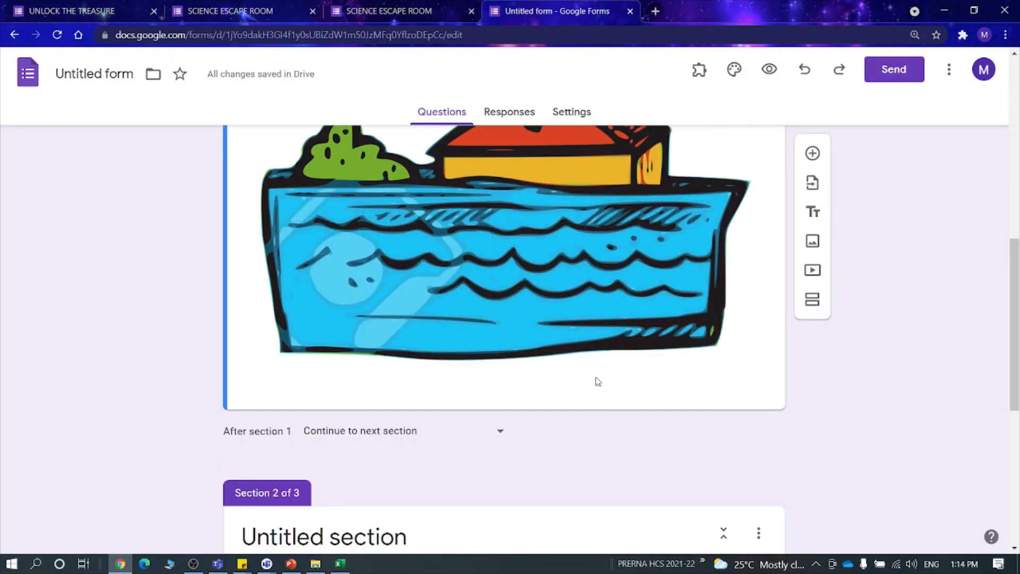
{"action": "scroll", "coordinate": [597, 382], "scroll_direction": "down", "scroll_amount": 7}
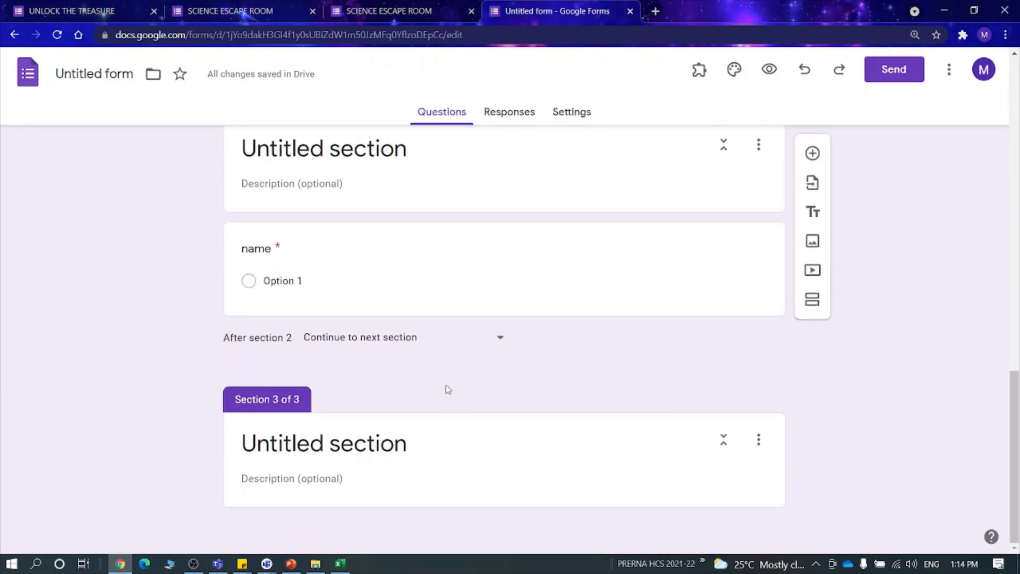
{"action": "left_click", "coordinate": [409, 443]}
{"action": "triple_click", "coordinate": [410, 444]}
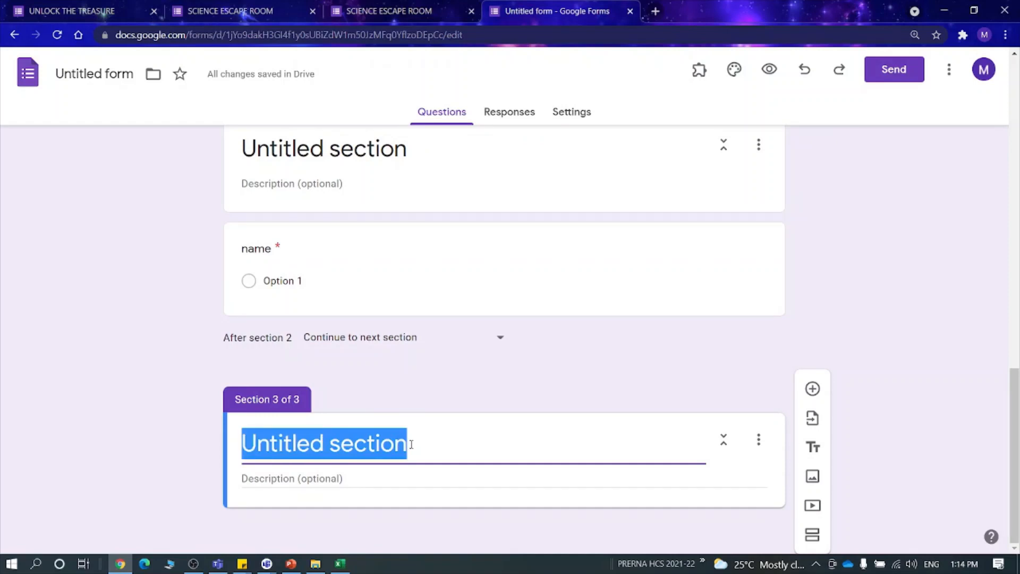
{"action": "type", "text": "LOCK 1"}
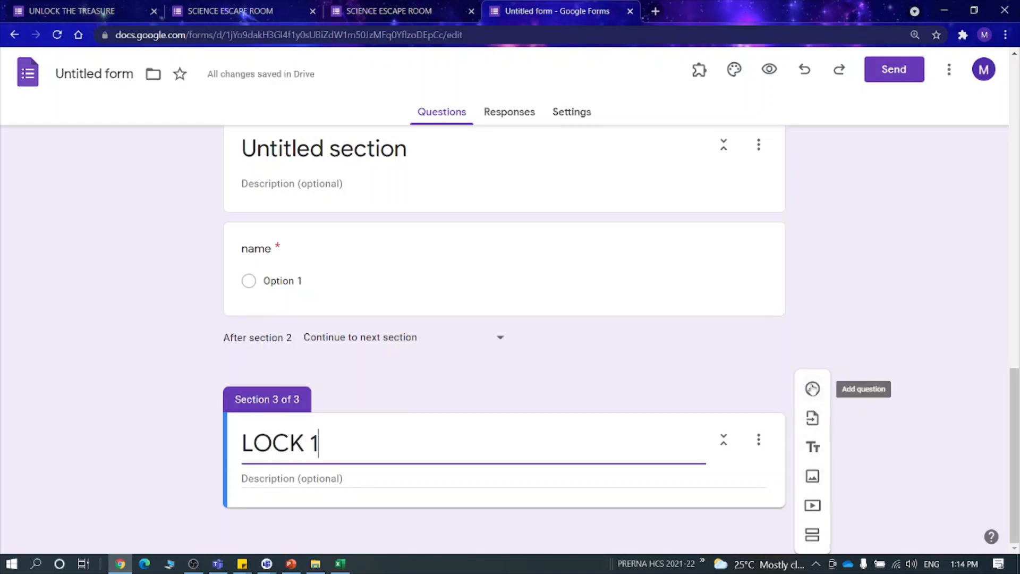
- Add a question to the LOCK 1 section reading "What is the japanese word which means ' Harbour Waves' ?"
{"action": "left_click", "coordinate": [812, 389]}
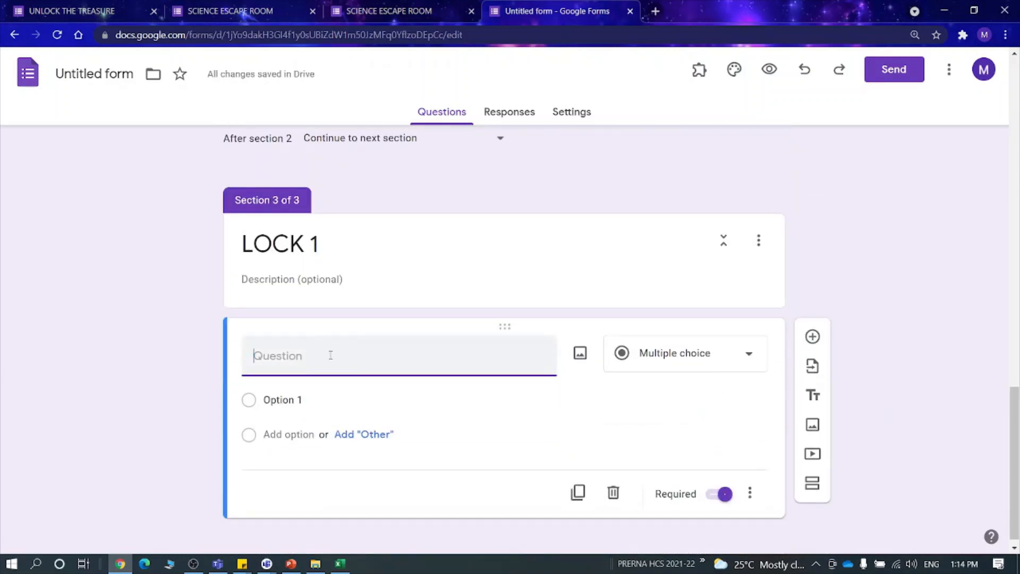
{"action": "type", "text": "wHAT"}
{"action": "key", "text": "BackSpace"}
{"action": "key", "text": "BackSpace"}
{"action": "key", "text": "BackSpace"}
{"action": "key", "text": "BackSpace"}
{"action": "type", "text": "w"}
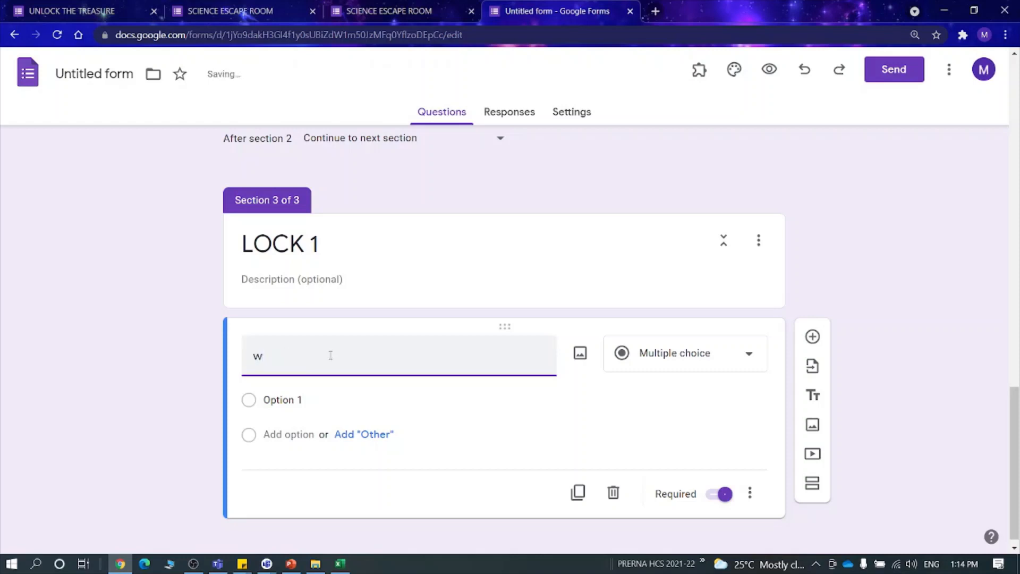
{"action": "key", "text": "BackSpace"}
{"action": "type", "text": "What is the japan"}
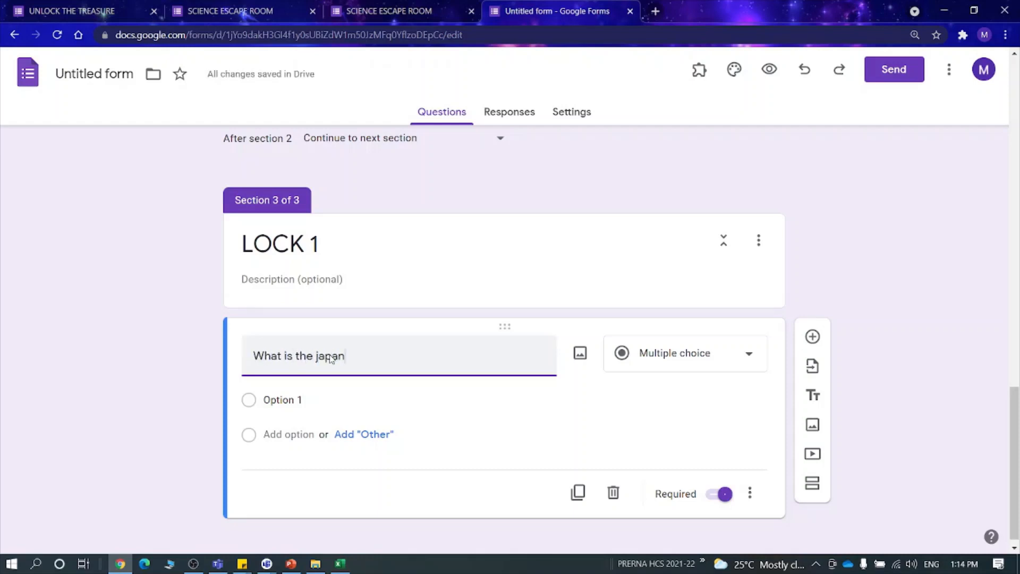
{"action": "type", "text": "ese word"}
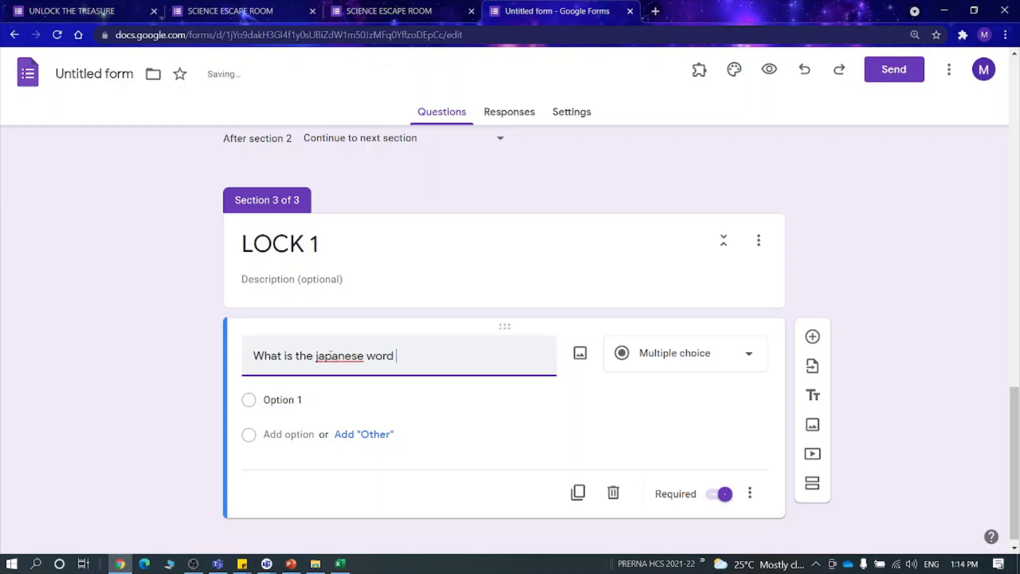
{"action": "type", "text": " which means ' Harbopu"}
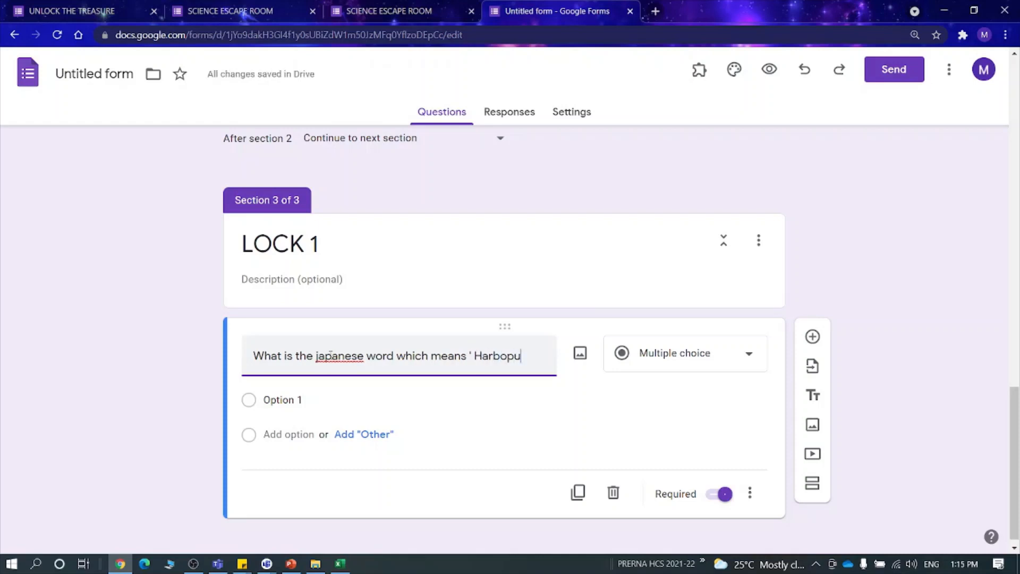
{"action": "key", "text": "BackSpace"}
{"action": "key", "text": "BackSpace"}
{"action": "type", "text": "ur Waves' ?"}
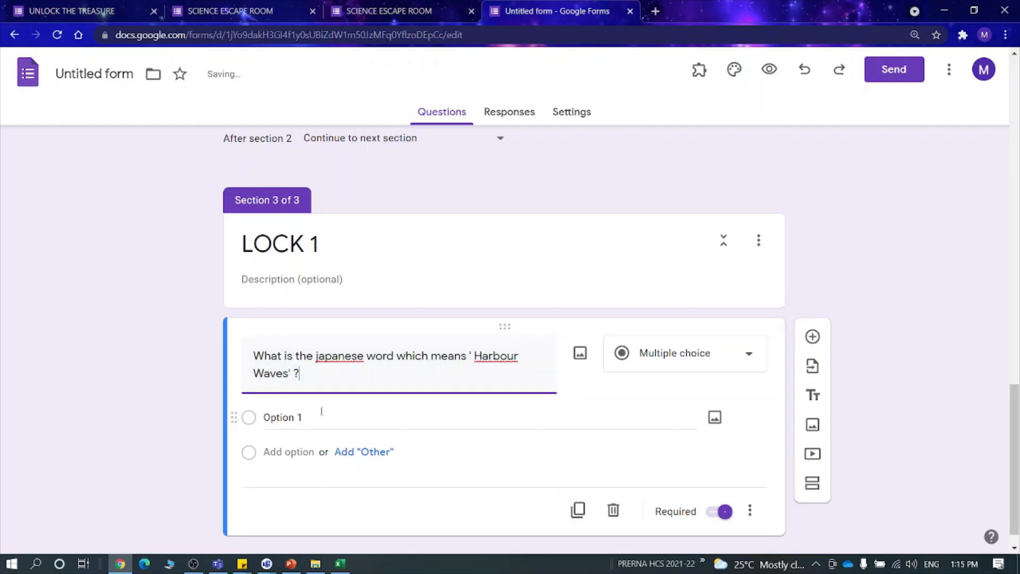
- Search Google Images for "clip art lock" and attach the yellow padlock with a black keyhole to the Harbour Waves question
{"action": "left_click", "coordinate": [580, 354]}
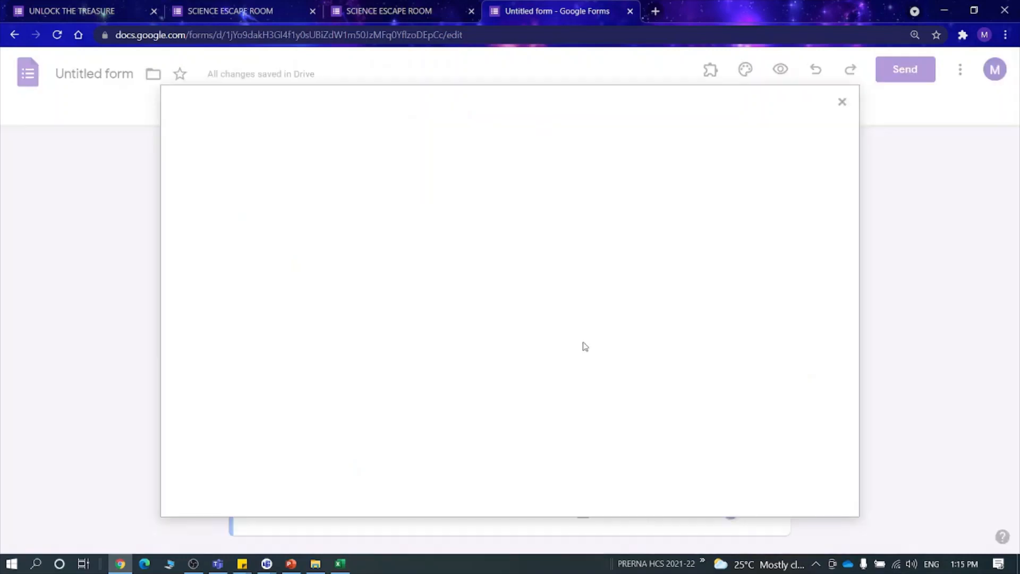
{"action": "left_click", "coordinate": [600, 159]}
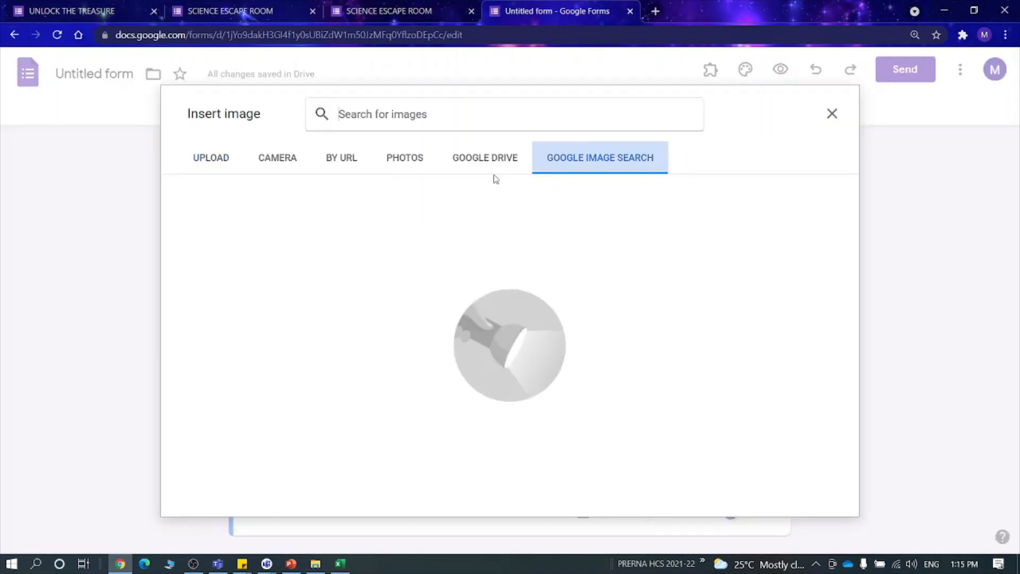
{"action": "type", "text": "clip art lock"}
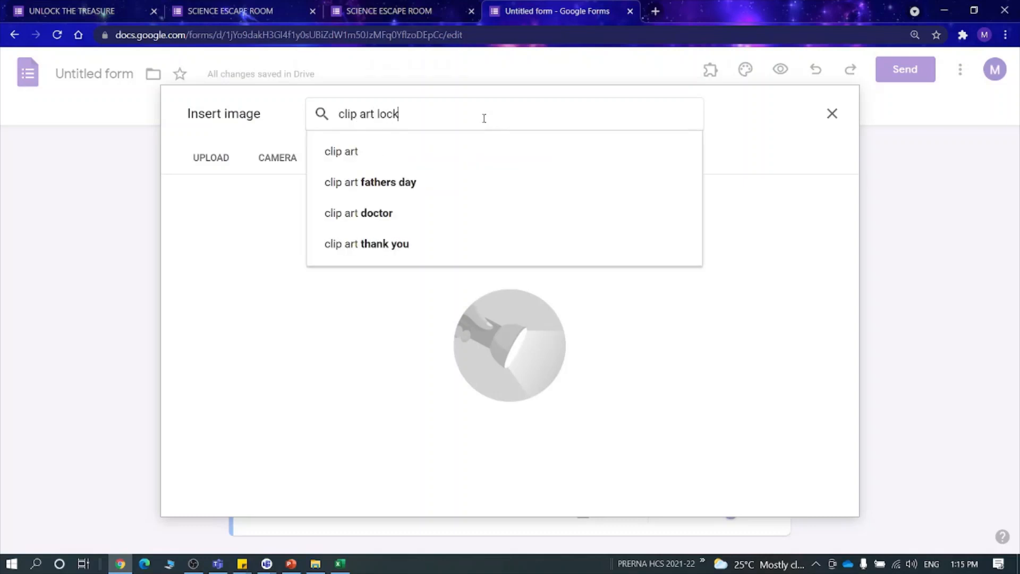
{"action": "key", "text": "Return"}
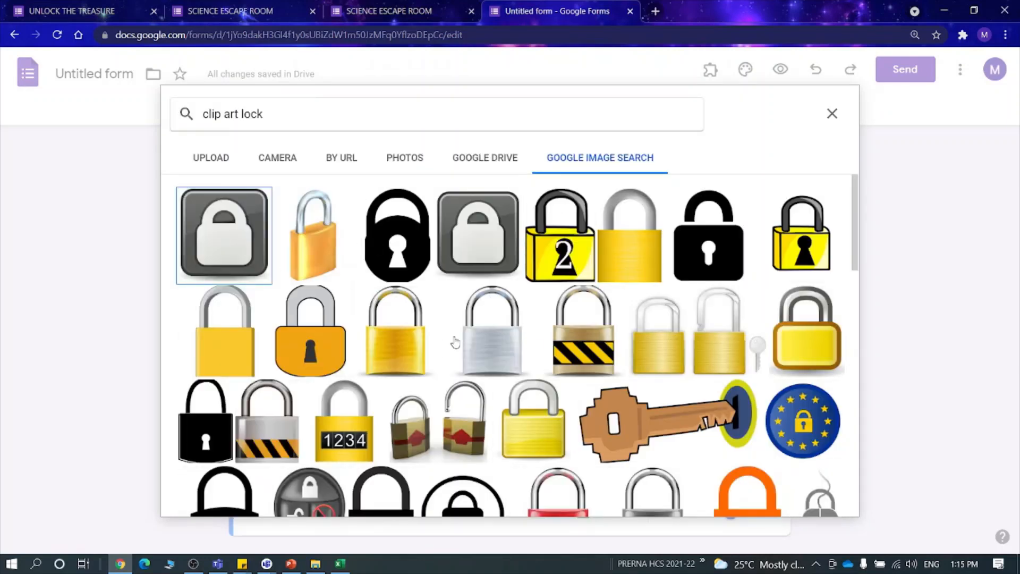
{"action": "left_click", "coordinate": [799, 243]}
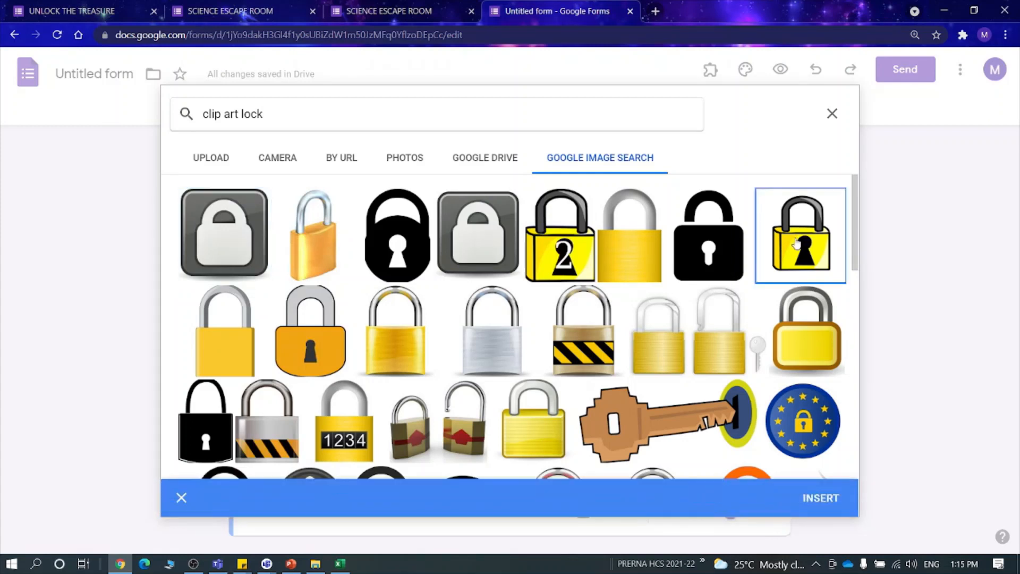
{"action": "left_click", "coordinate": [820, 500]}
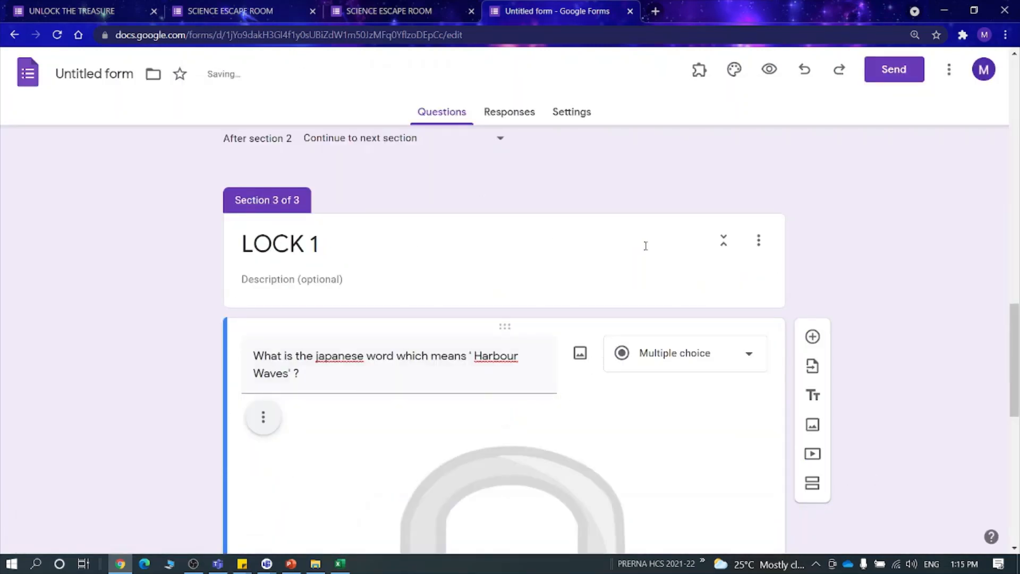
- Give the Harbour Waves question the answer options "Sea waves", "Ocean Current" and "Tsunami"
{"action": "scroll", "coordinate": [566, 395], "scroll_direction": "down", "scroll_amount": 9}
{"action": "left_click", "coordinate": [336, 415]}
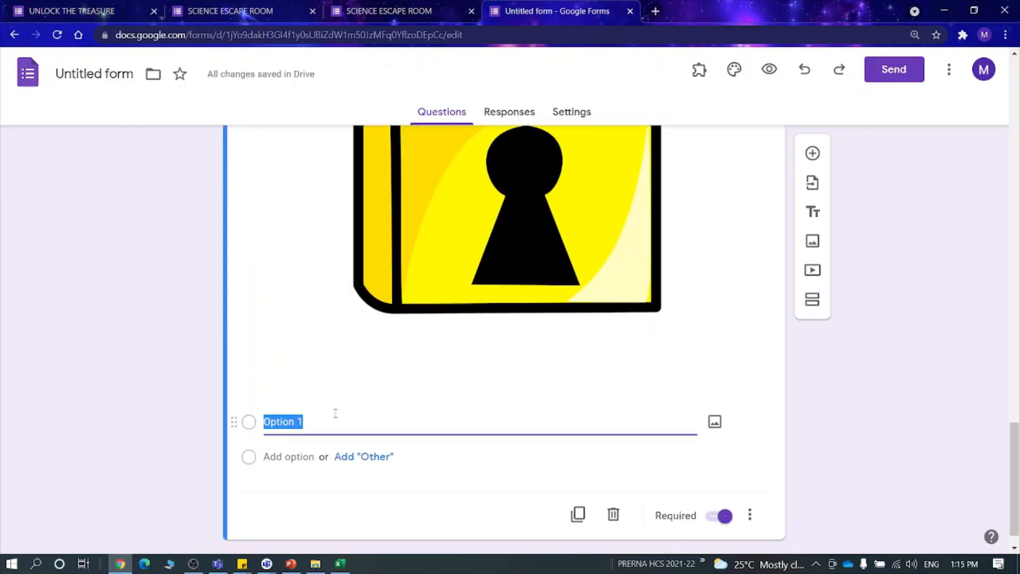
{"action": "type", "text": "Sea wave"}
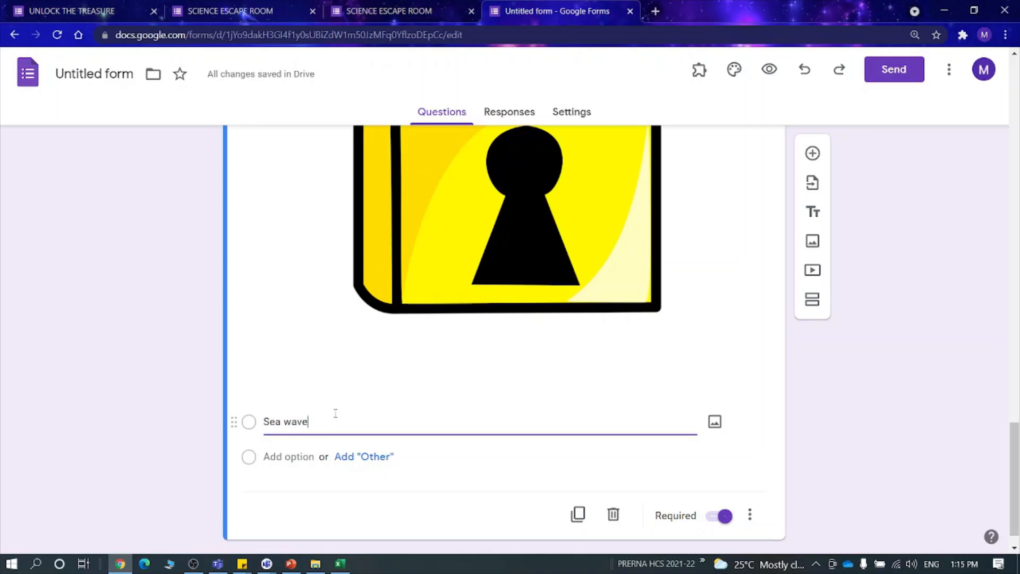
{"action": "type", "text": "s"}
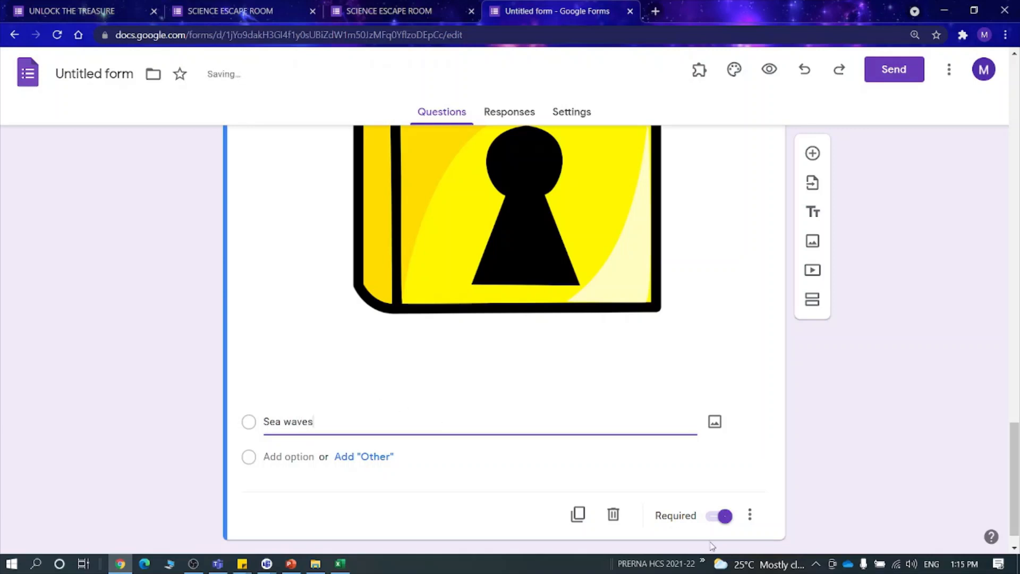
{"action": "left_click", "coordinate": [283, 456]}
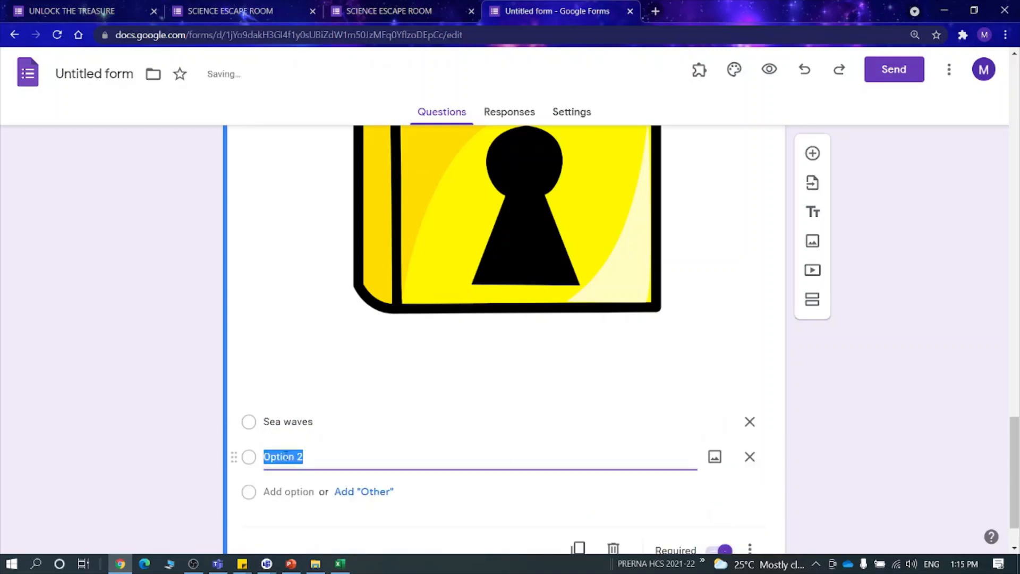
{"action": "type", "text": "Ocean C"}
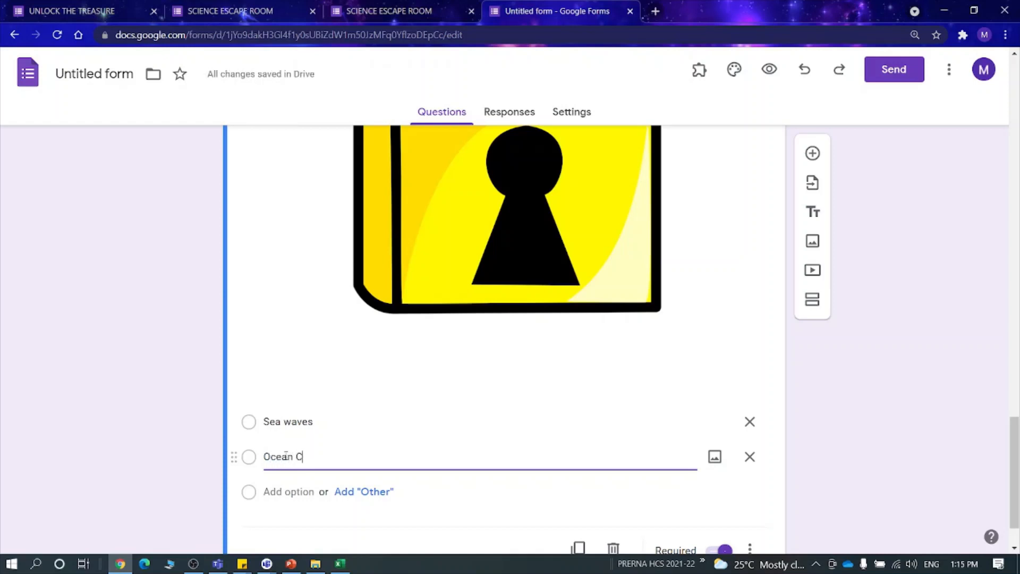
{"action": "type", "text": "urrent"}
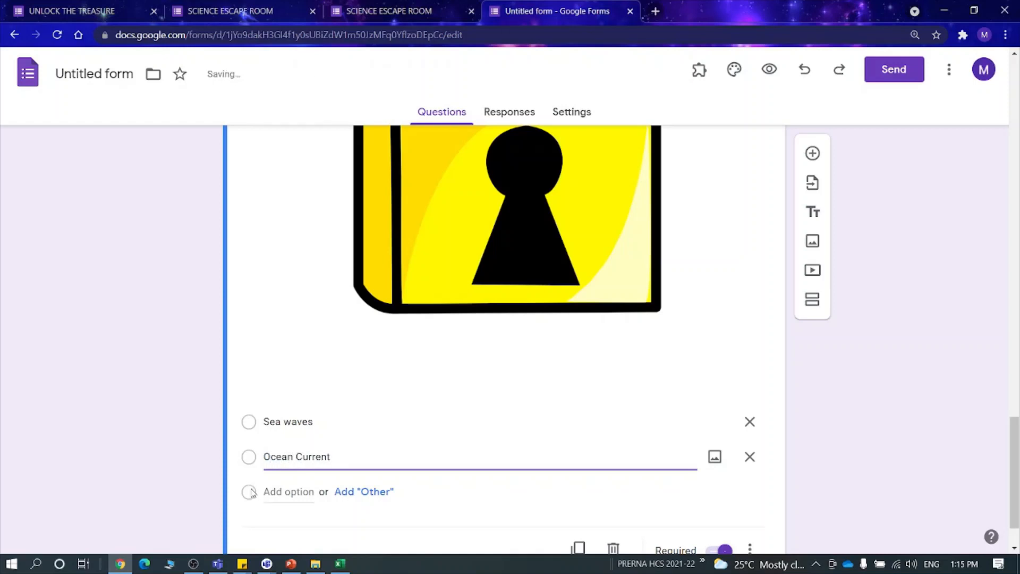
{"action": "left_click", "coordinate": [295, 492]}
{"action": "type", "text": "T"}
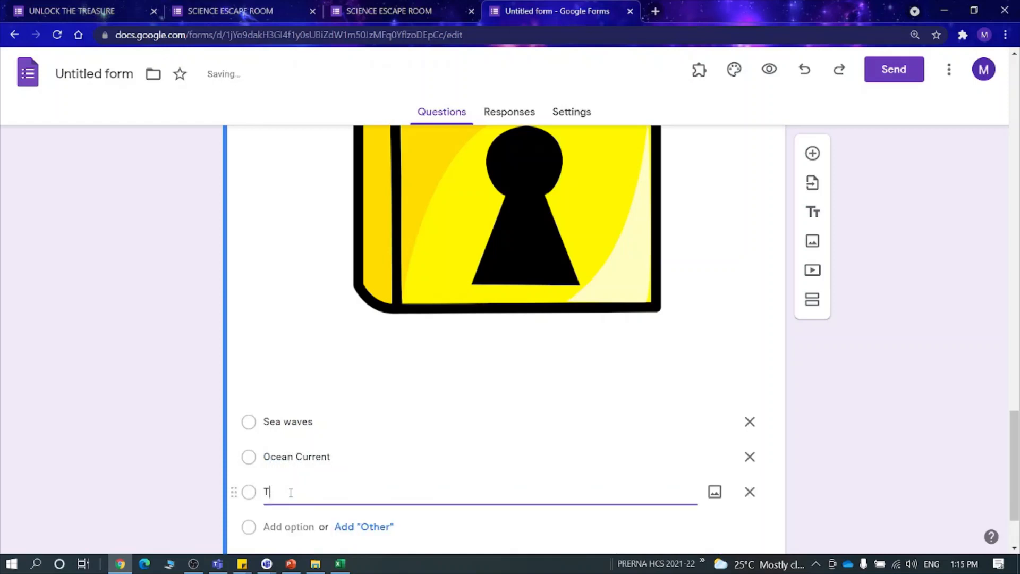
{"action": "type", "text": "sunami"}
{"action": "left_click", "coordinate": [893, 453]}
{"action": "scroll", "coordinate": [893, 453], "scroll_direction": "down", "scroll_amount": 2}
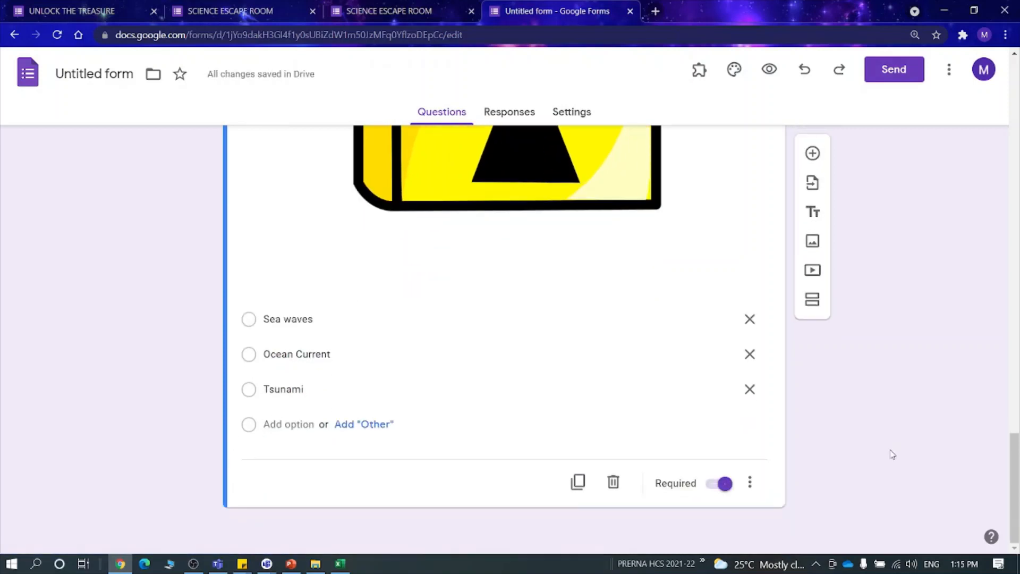
{"action": "left_click", "coordinate": [949, 70]}
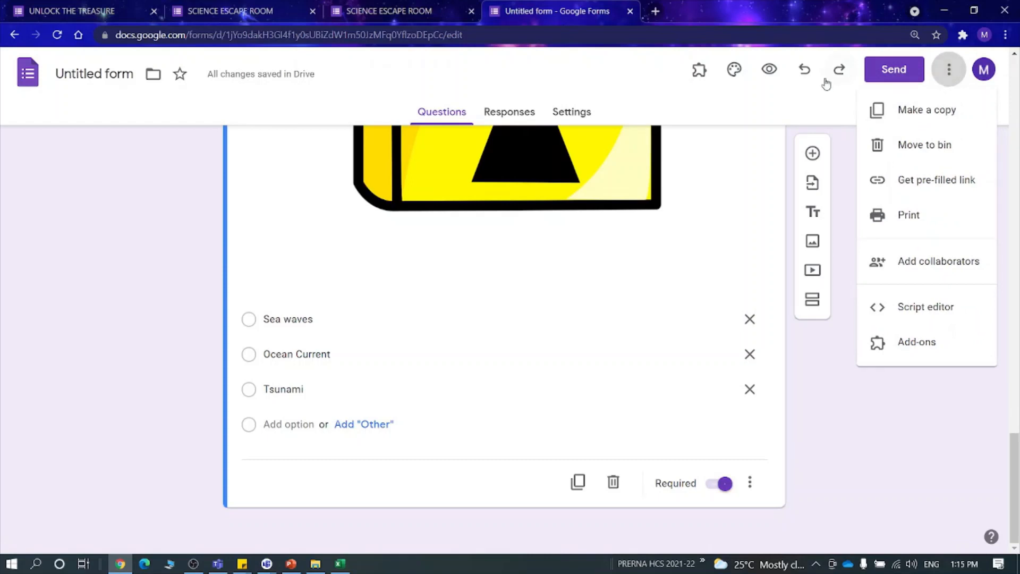
{"action": "left_click", "coordinate": [735, 170]}
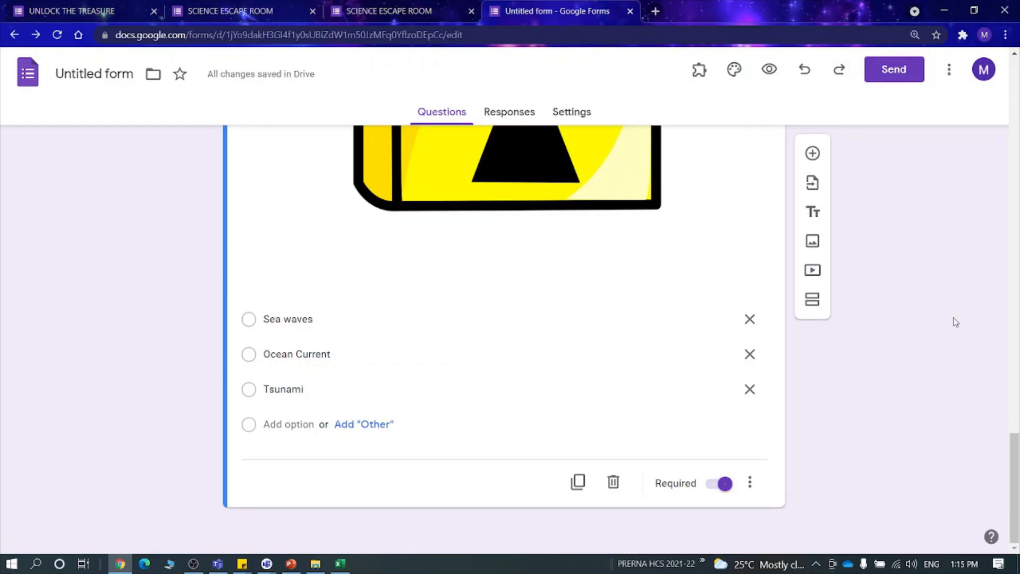
- Add a section after the LOCK 1 section and title it "LOCK 2 :"
{"action": "left_click", "coordinate": [813, 301]}
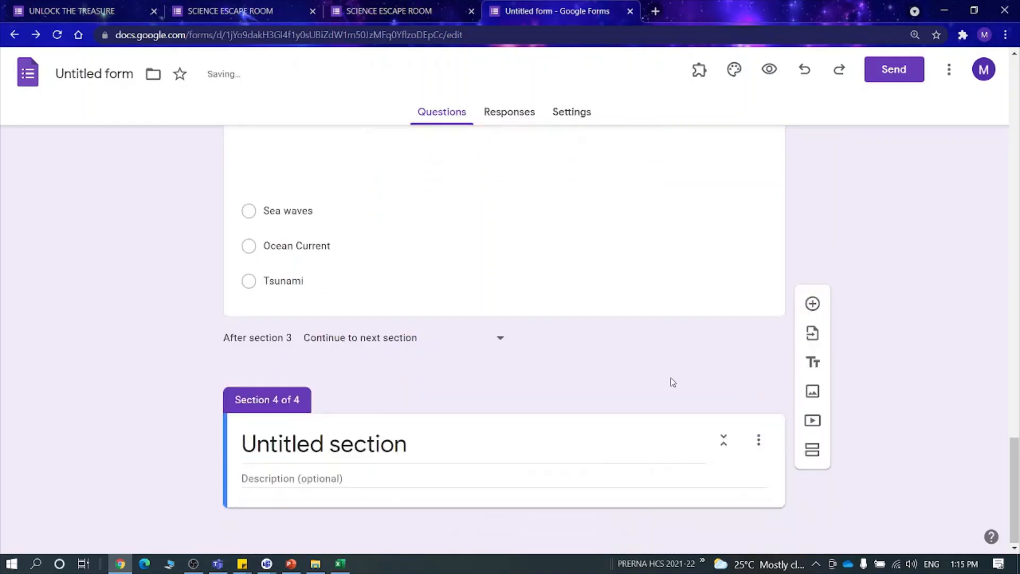
{"action": "triple_click", "coordinate": [369, 449]}
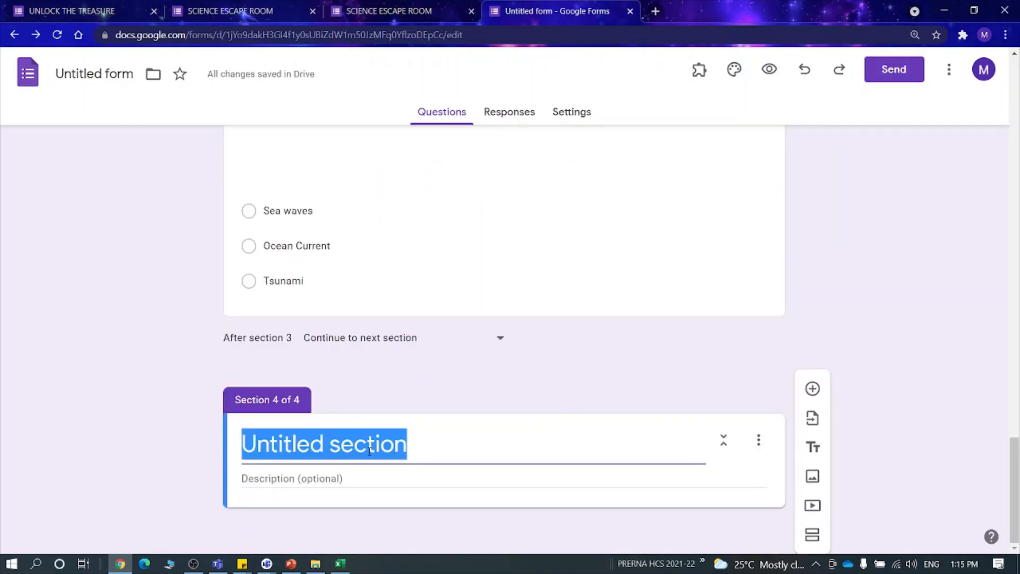
{"action": "type", "text": "LOCK 2 :"}
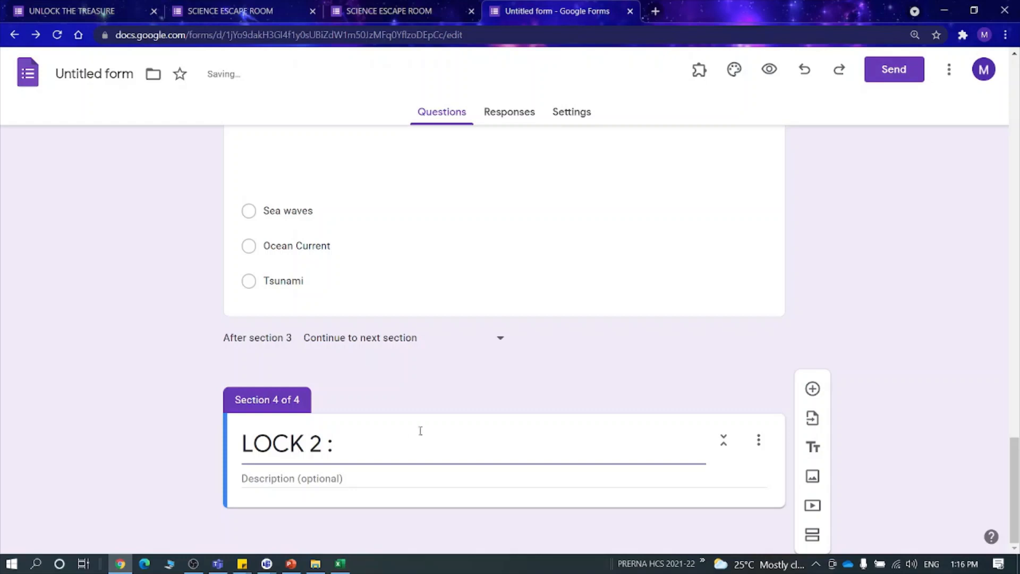
- Add a question to the LOCK 2 section reading "The rhythemic rise and fall of ocean waves twice a day is known as"
{"action": "left_click", "coordinate": [813, 388]}
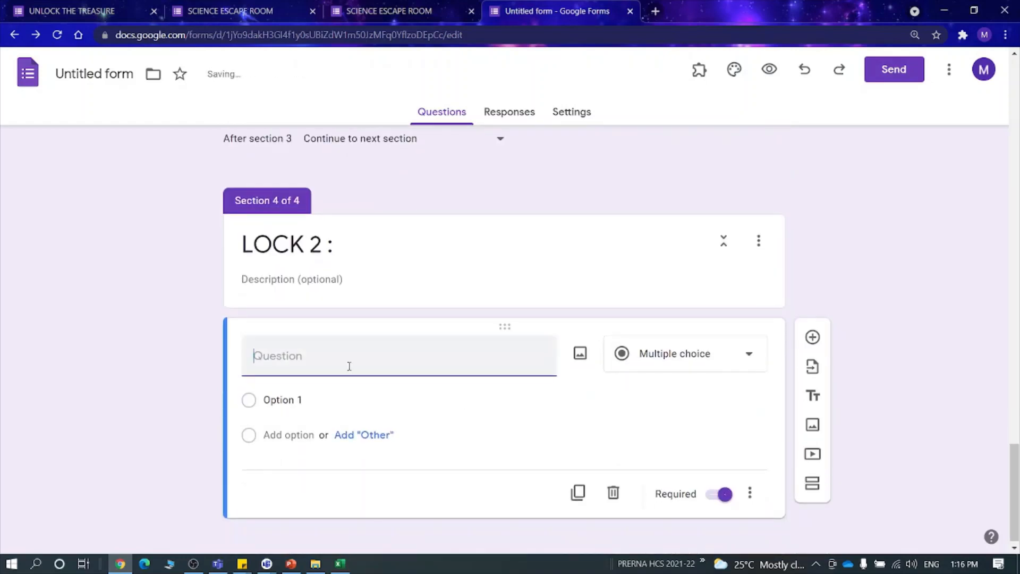
{"action": "type", "text": "Th"}
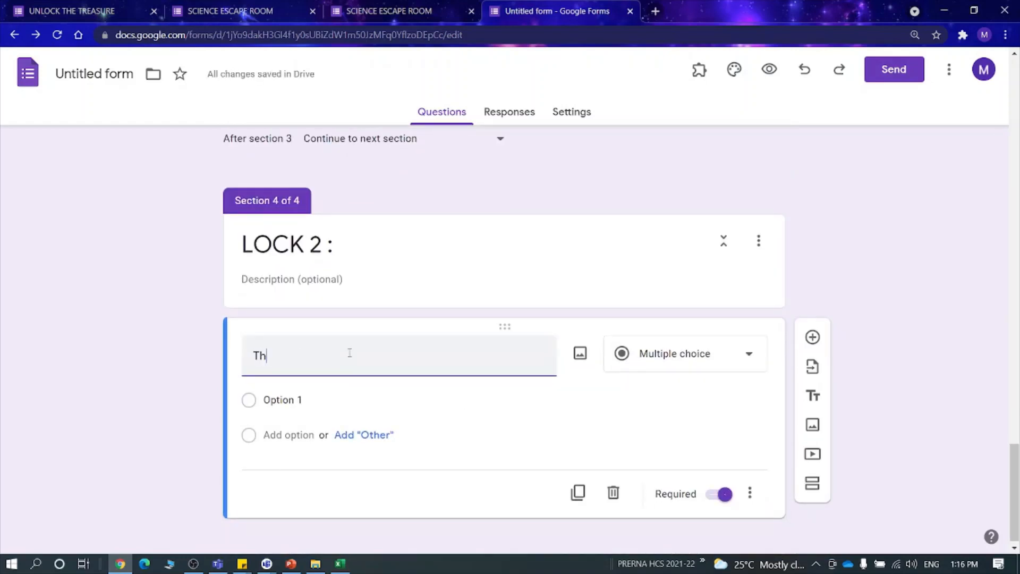
{"action": "type", "text": "e rhythemic rise an"}
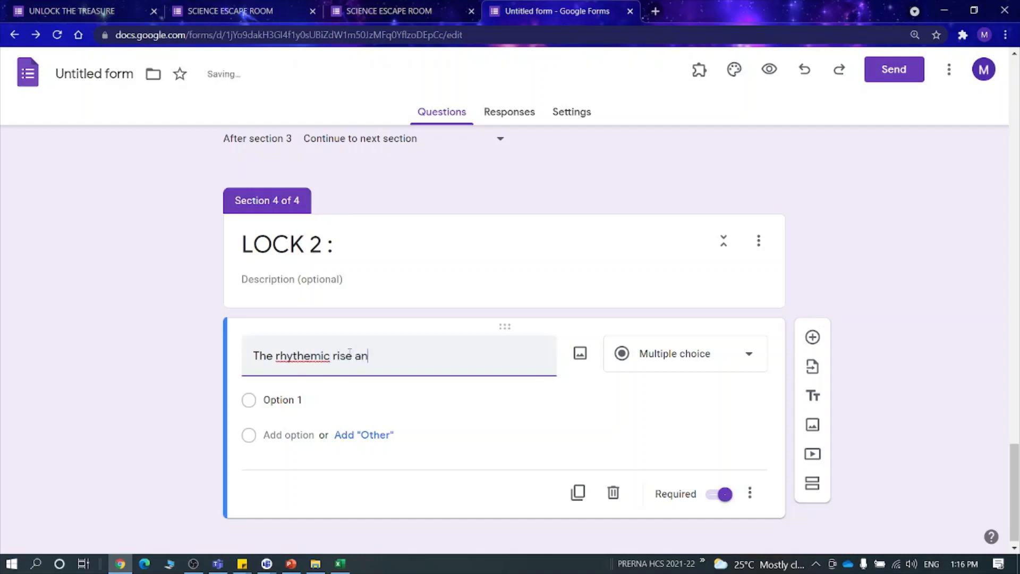
{"action": "type", "text": "d fall of ocean waves"}
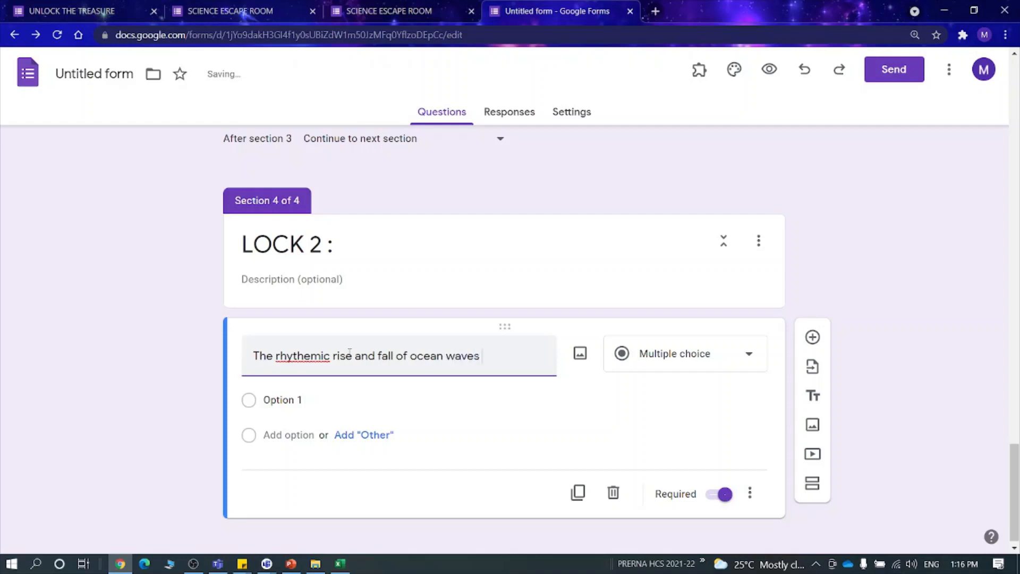
{"action": "type", "text": " twice a "}
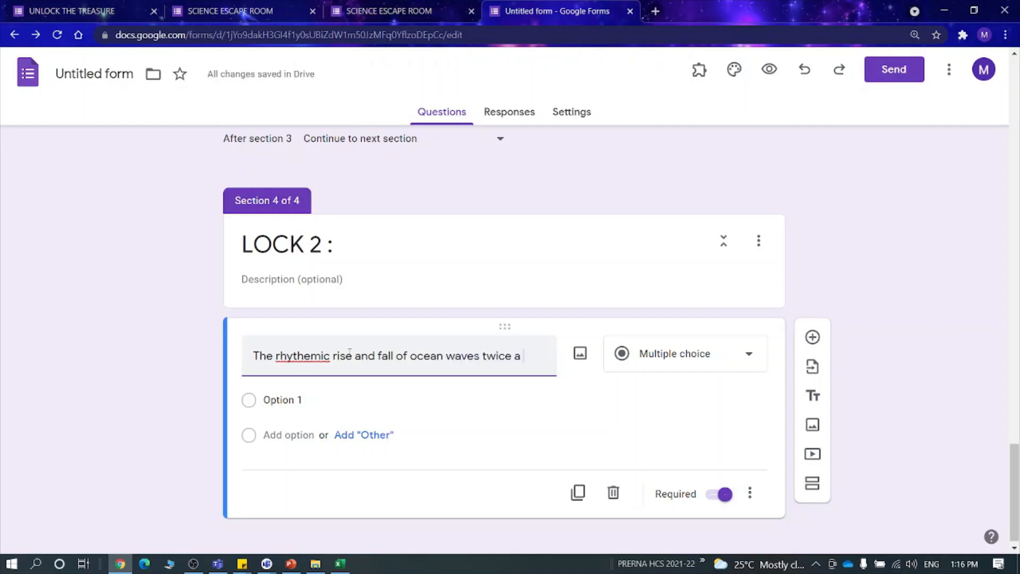
{"action": "type", "text": "day is k"}
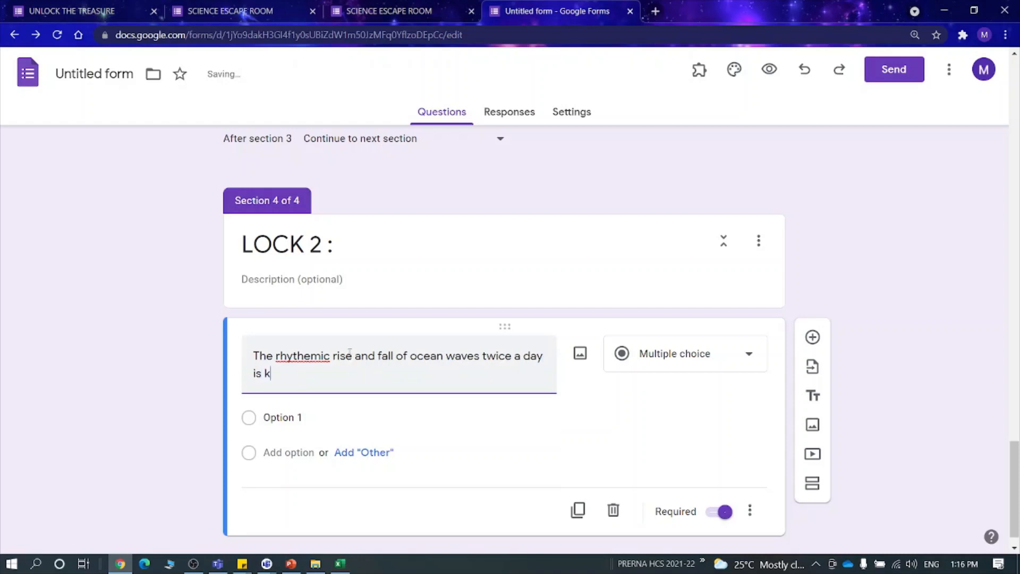
{"action": "type", "text": "nown as"}
- Search Google Images for "clip art lock" and attach the glossy yellow padlock with a thick light-grey shackle to the ocean waves question
{"action": "left_click", "coordinate": [581, 355]}
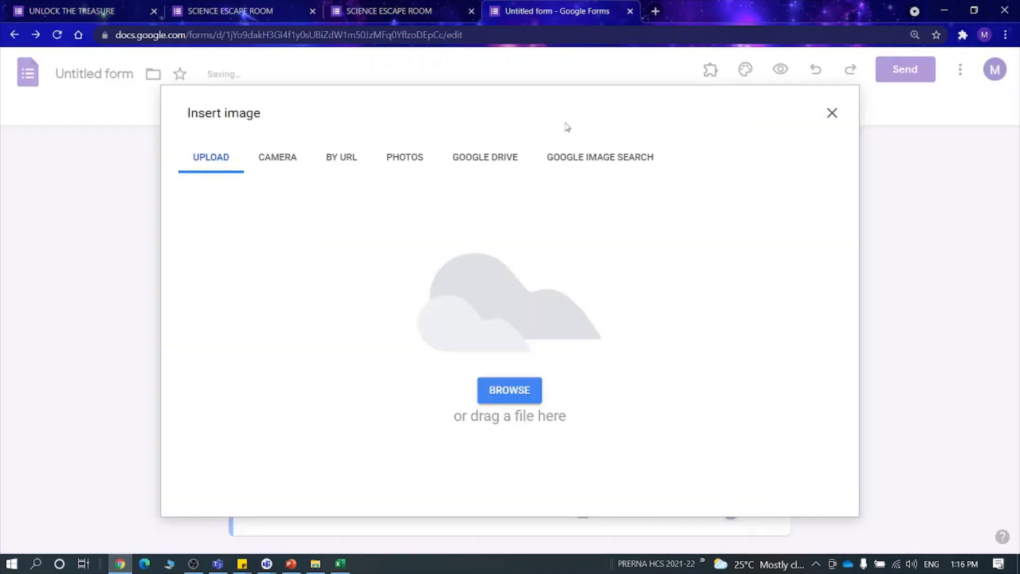
{"action": "left_click", "coordinate": [595, 157]}
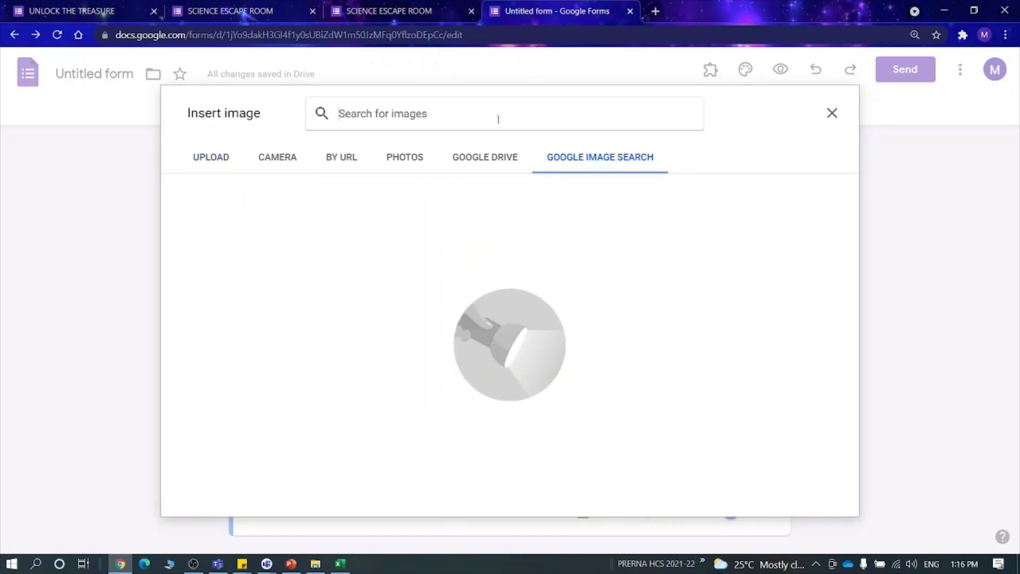
{"action": "type", "text": "clip art lock"}
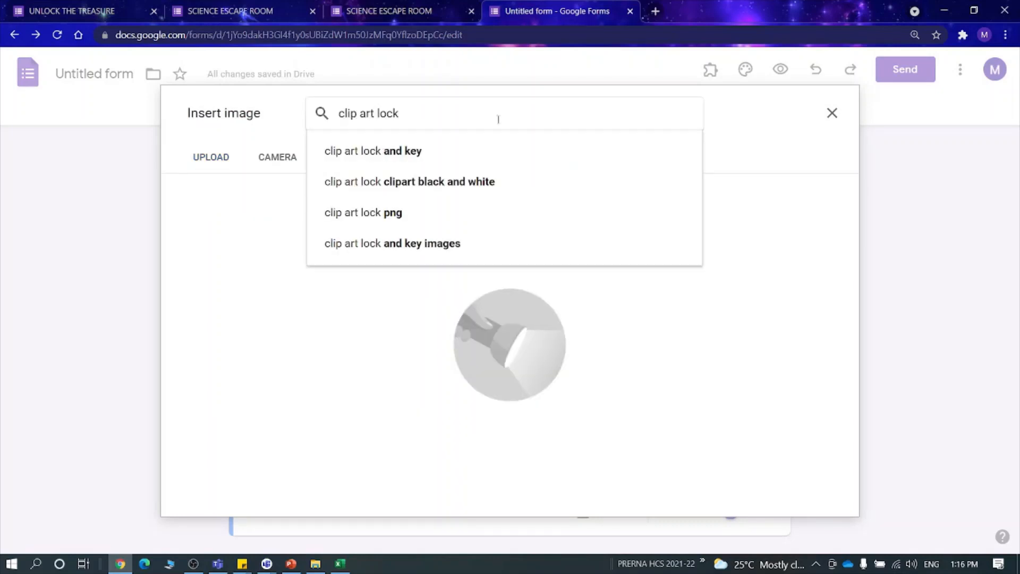
{"action": "key", "text": "Return"}
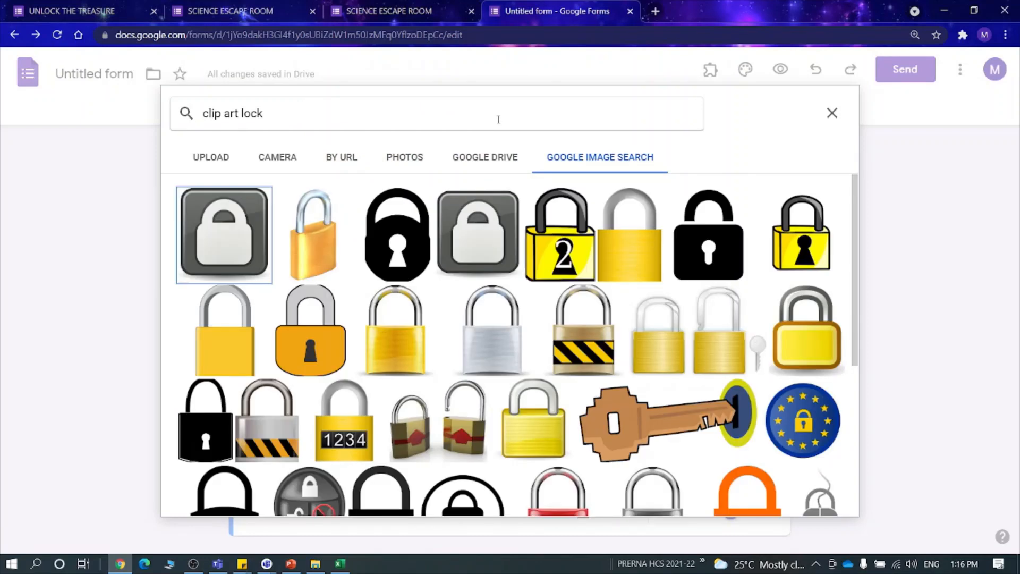
{"action": "scroll", "coordinate": [772, 430], "scroll_direction": "down", "scroll_amount": 1}
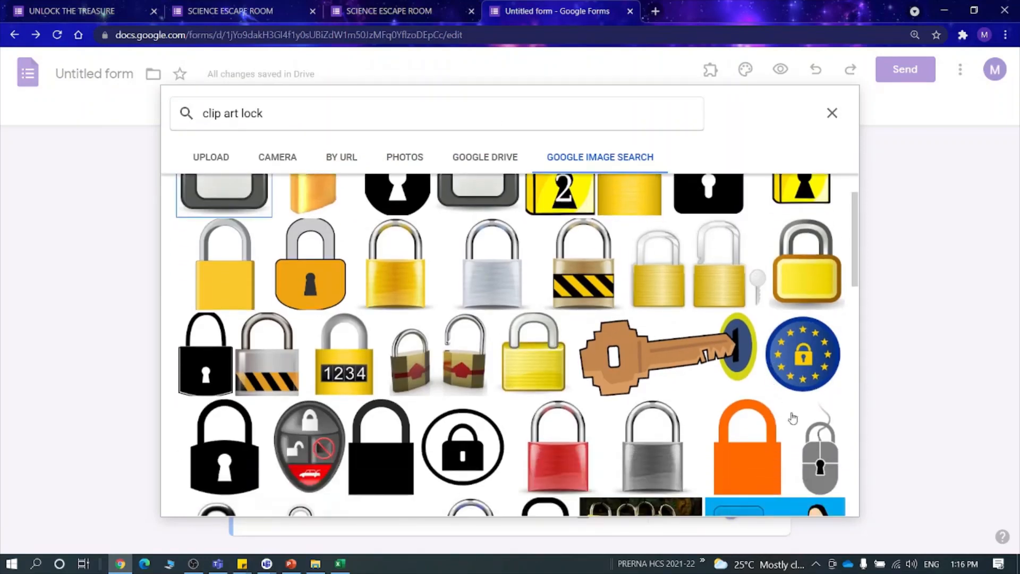
{"action": "left_click", "coordinate": [529, 361]}
{"action": "left_click", "coordinate": [821, 497]}
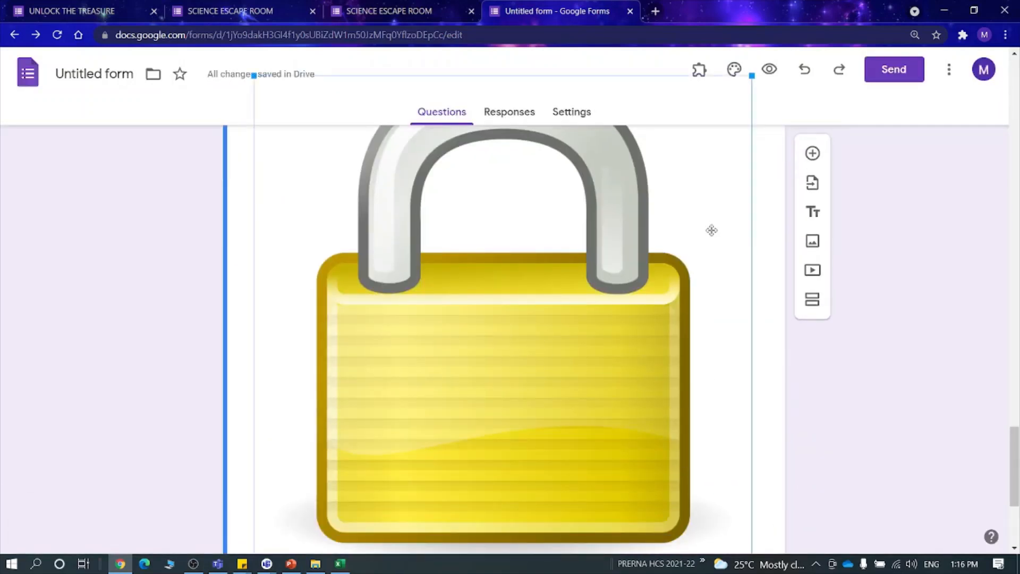
- Shrink the padlock image in the ocean waves question to about a third of its inserted width
{"action": "scroll", "coordinate": [715, 231], "scroll_direction": "up", "scroll_amount": 3}
{"action": "left_click_drag", "start_coordinate": [752, 275], "coordinate": [526, 497]}
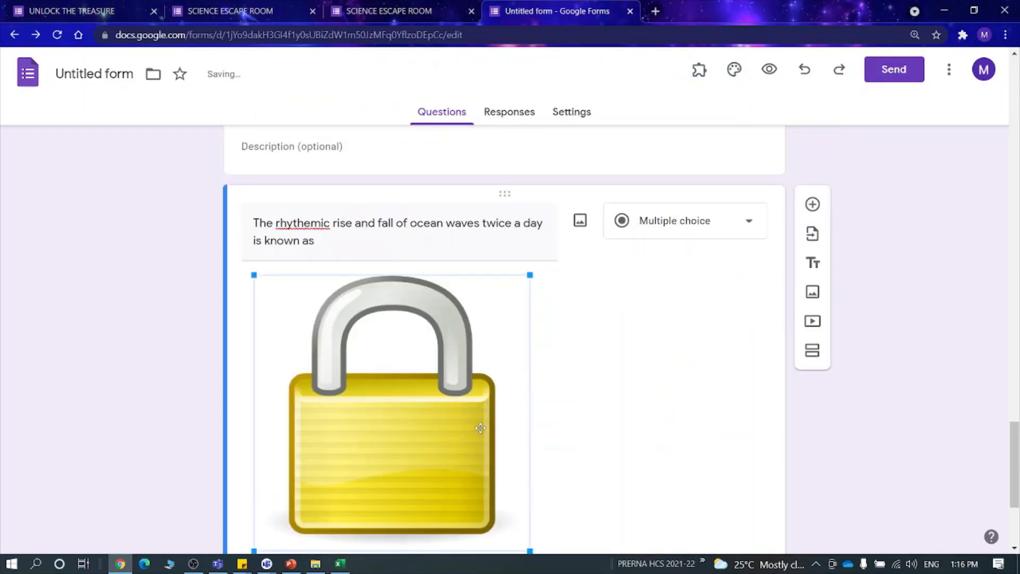
{"action": "scroll", "coordinate": [535, 419], "scroll_direction": "down", "scroll_amount": 3}
{"action": "left_click_drag", "start_coordinate": [529, 419], "coordinate": [428, 319]}
- Change the ocean waves question from multiple choice to a short answer
{"action": "left_click", "coordinate": [749, 483]}
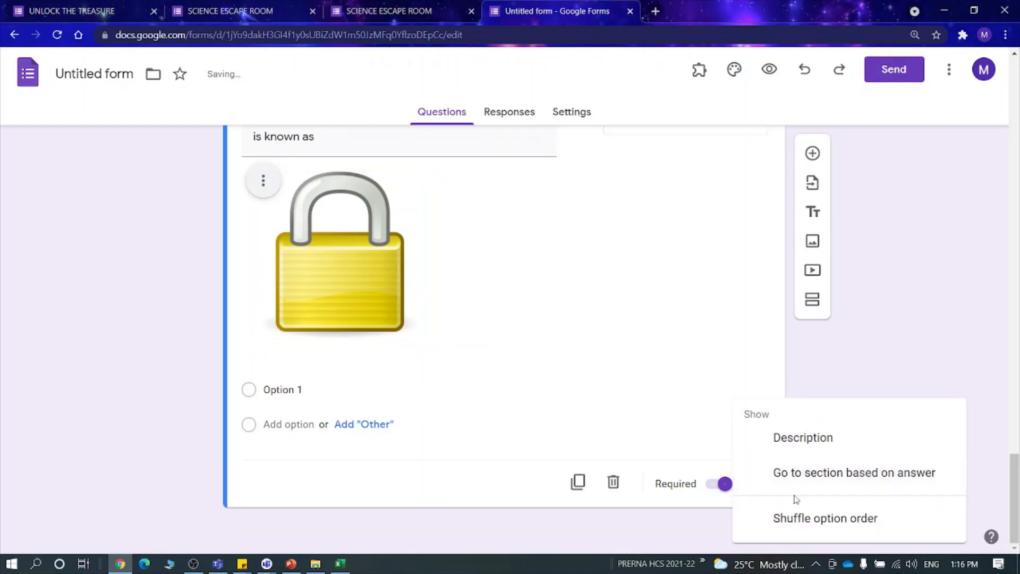
{"action": "left_click", "coordinate": [760, 316]}
{"action": "scroll", "coordinate": [674, 271], "scroll_direction": "up", "scroll_amount": 1}
{"action": "left_click", "coordinate": [690, 183]}
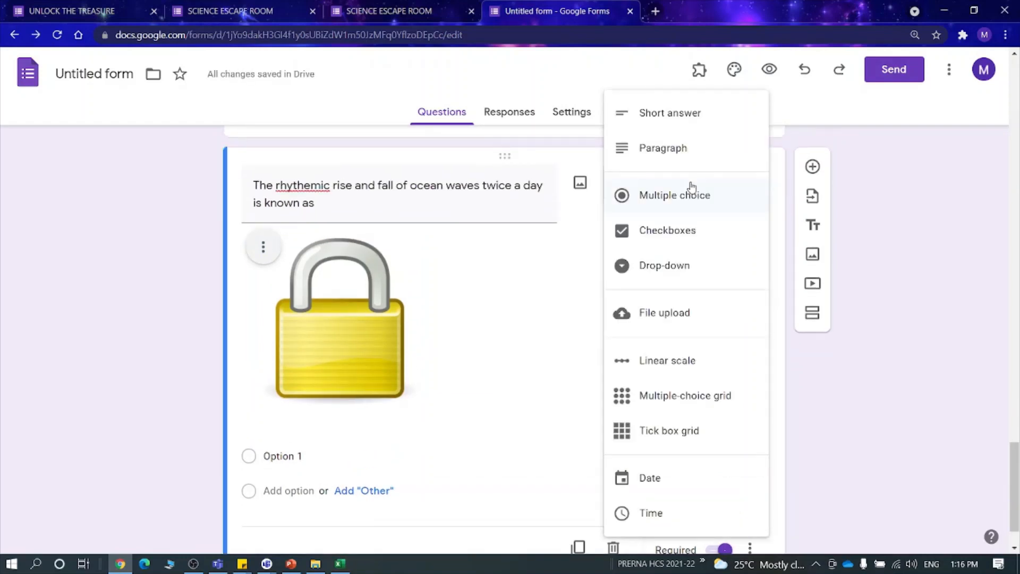
{"action": "left_click", "coordinate": [669, 113]}
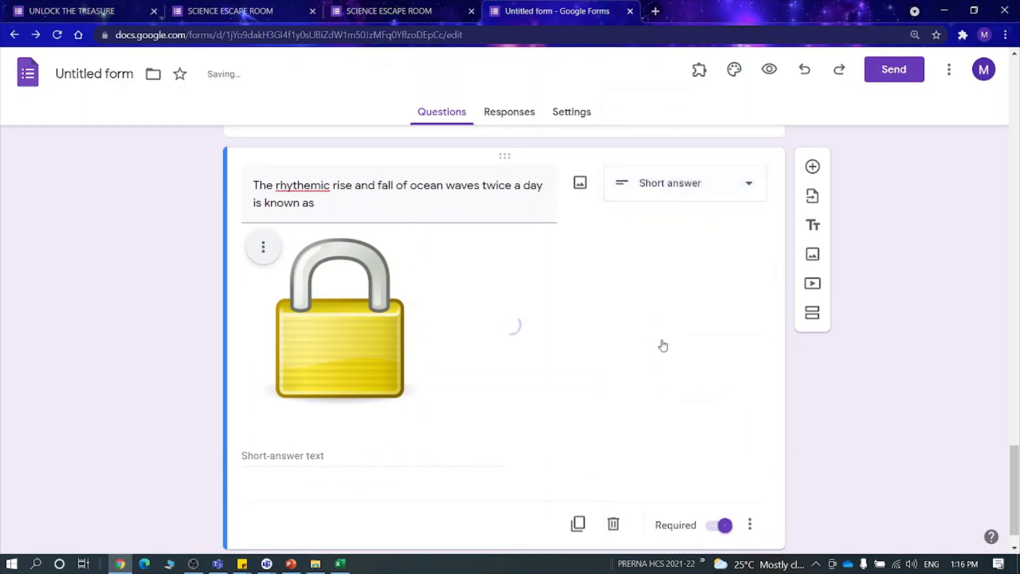
- Add response validation to the ocean waves question requiring text that contains "TIDE", with the custom error text "TRY AGAIN"
{"action": "left_click", "coordinate": [749, 525]}
{"action": "left_click", "coordinate": [781, 517]}
{"action": "left_click", "coordinate": [303, 505]}
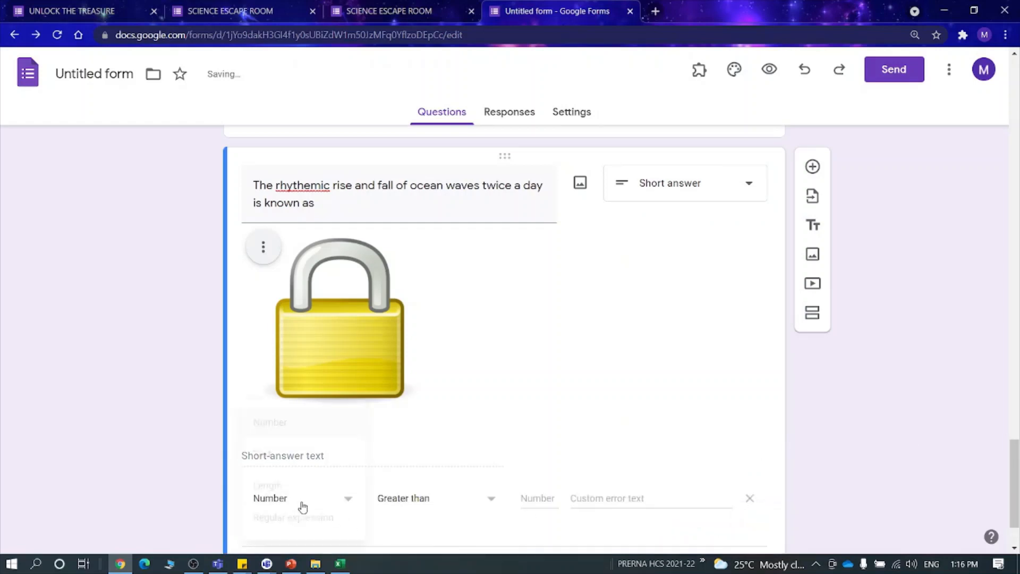
{"action": "left_click", "coordinate": [287, 456]}
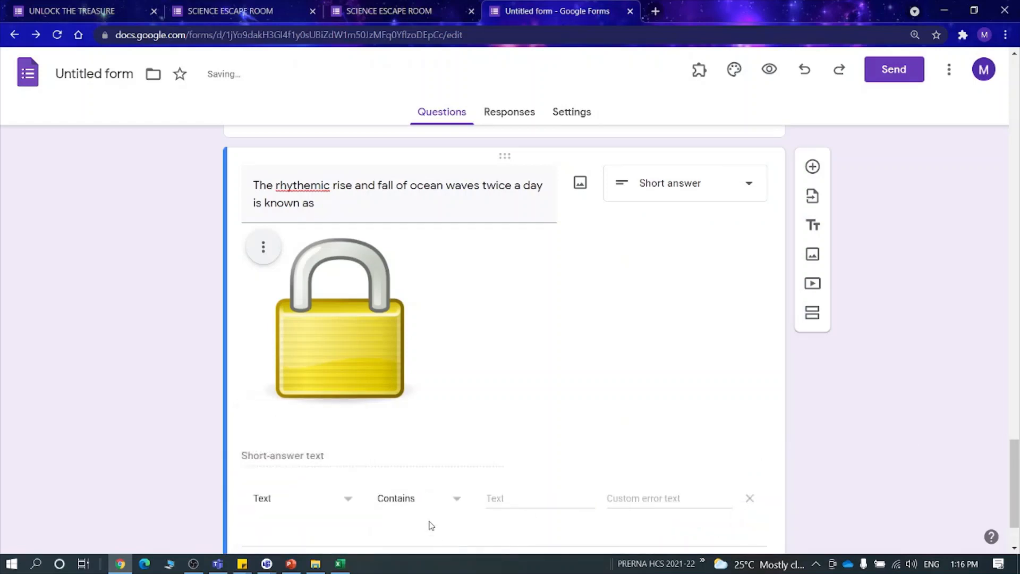
{"action": "left_click", "coordinate": [531, 501]}
{"action": "type", "text": "t"}
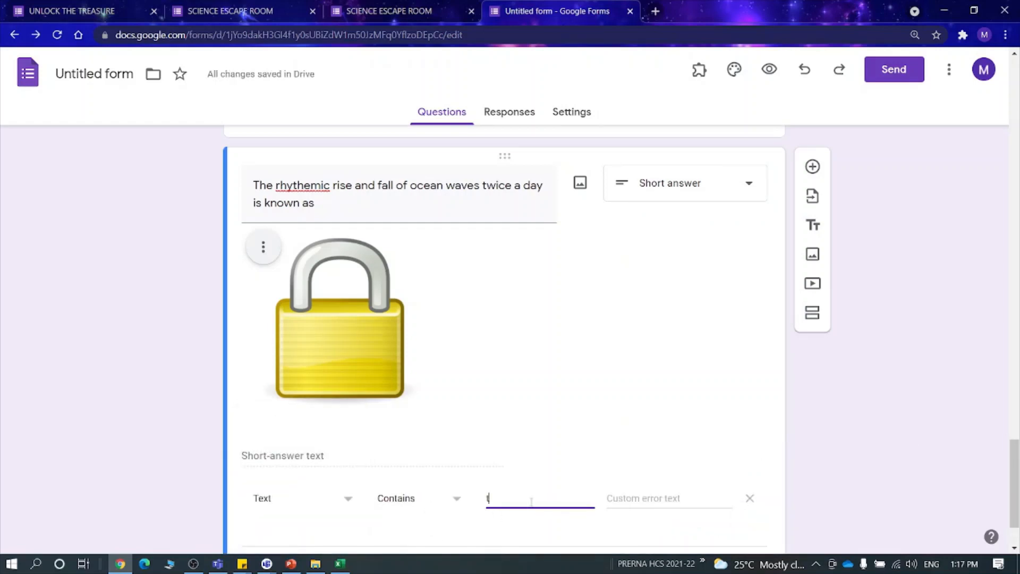
{"action": "type", "text": "ide"}
{"action": "key", "text": "BackSpace"}
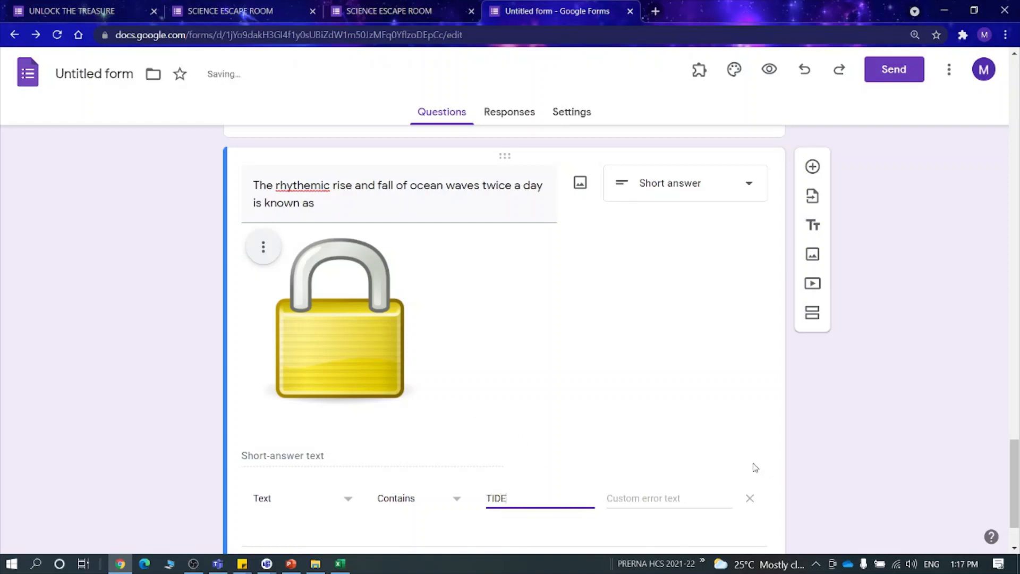
{"action": "left_click", "coordinate": [693, 497]}
{"action": "type", "text": "TRY "}
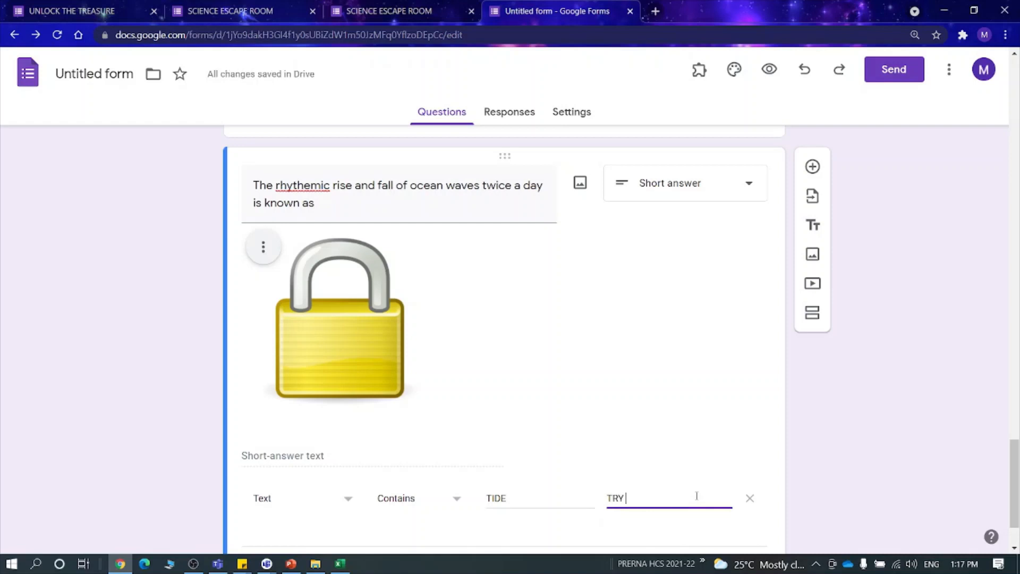
{"action": "type", "text": "AGAIN"}
- Show a description on the ocean waves question and enter "TYPE IN CAPITALS" in it
{"action": "scroll", "coordinate": [706, 489], "scroll_direction": "down", "scroll_amount": 2}
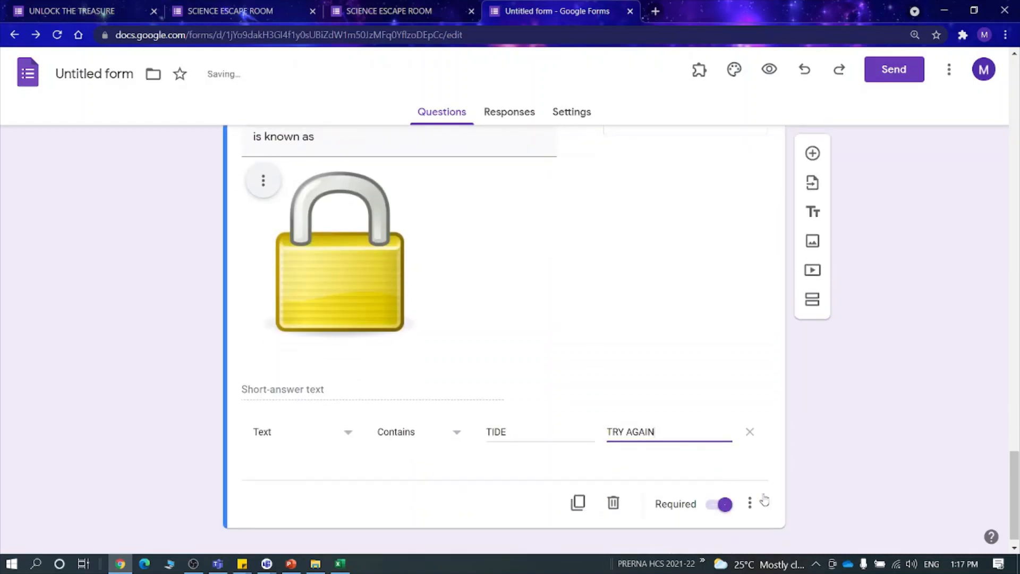
{"action": "left_click", "coordinate": [749, 503]}
{"action": "left_click", "coordinate": [794, 485]}
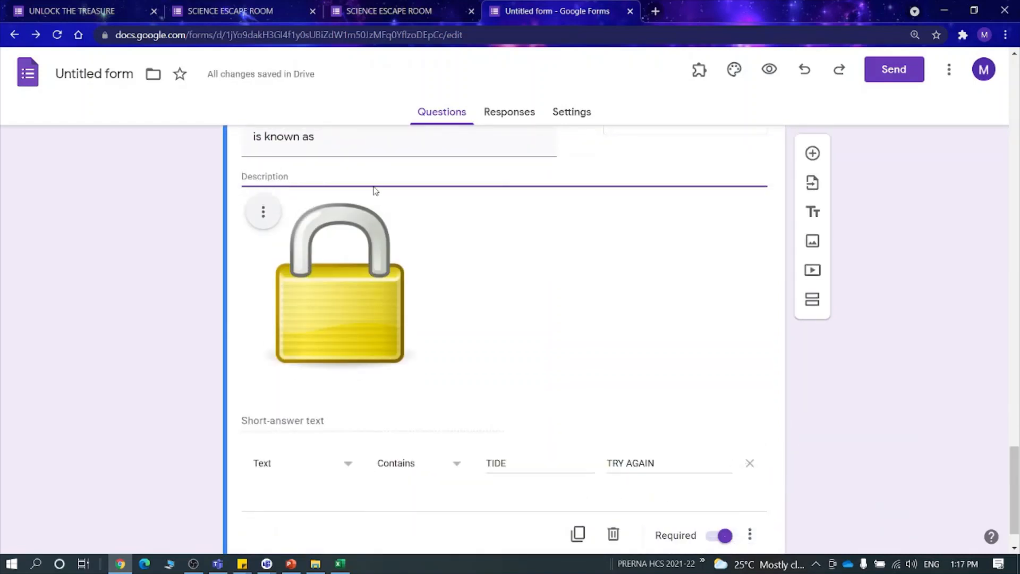
{"action": "type", "text": "TYPE IN"}
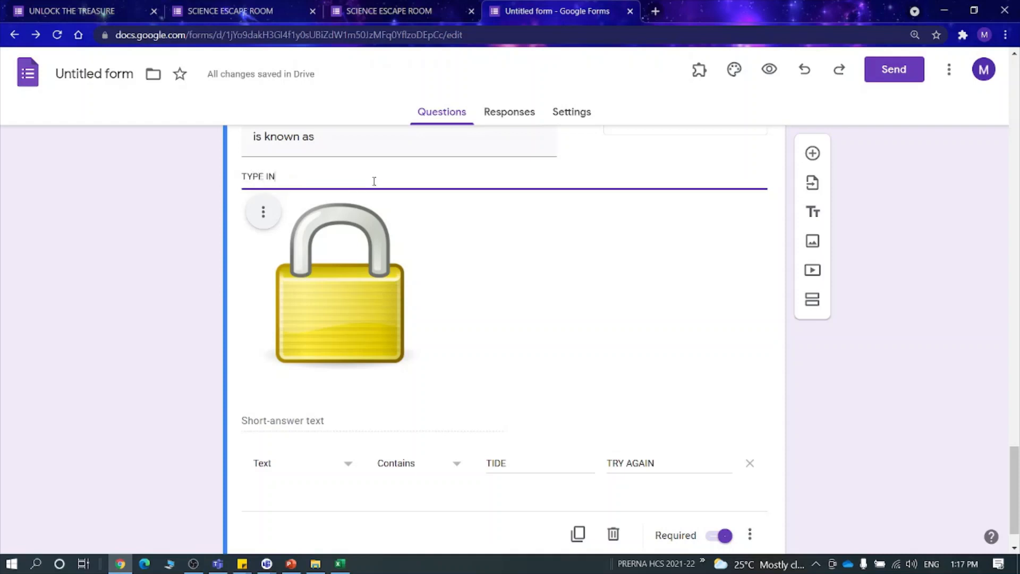
{"action": "type", "text": " CAPITALS"}
{"action": "left_click", "coordinate": [790, 398]}
- Add a section after the LOCK 2 section and title it "DOOR 3"
{"action": "scroll", "coordinate": [891, 459], "scroll_direction": "down", "scroll_amount": 1}
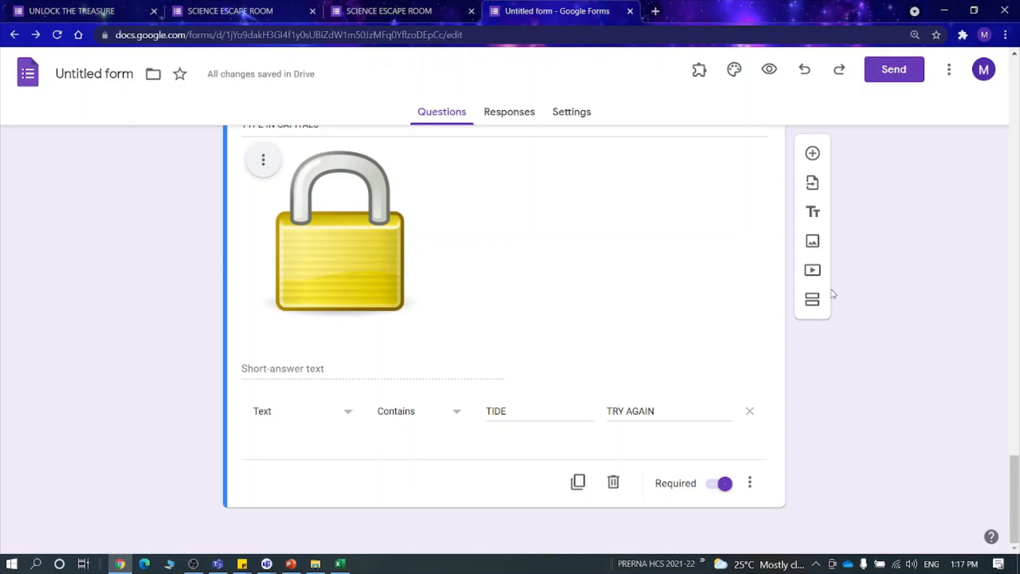
{"action": "left_click", "coordinate": [812, 299]}
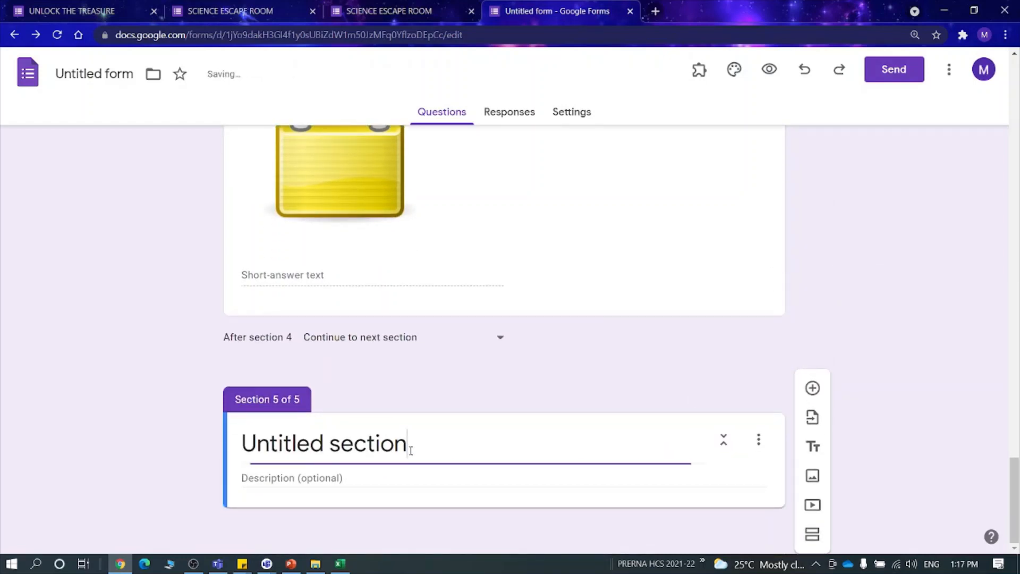
{"action": "triple_click", "coordinate": [411, 451]}
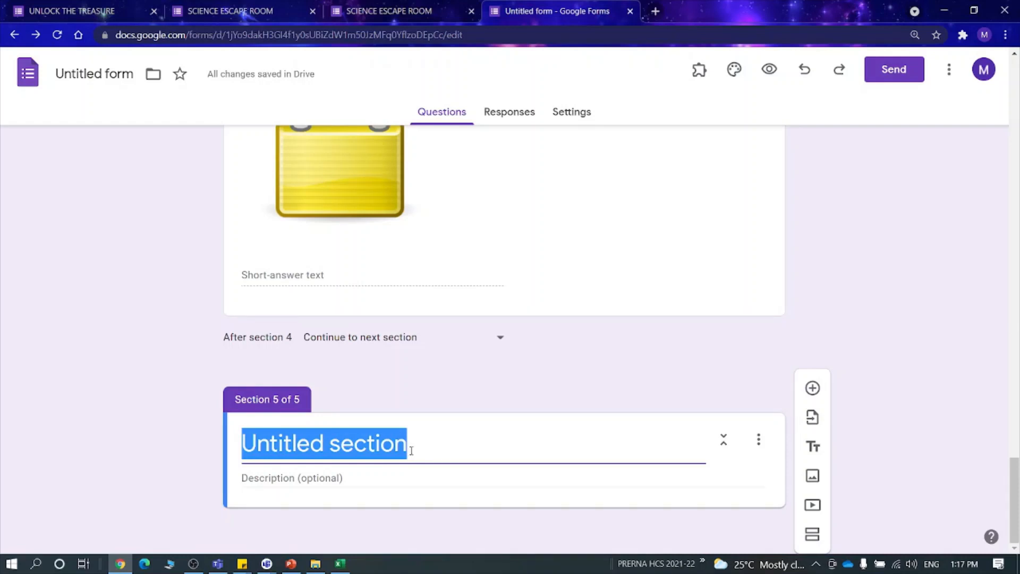
{"action": "type", "text": "door"}
{"action": "key", "text": "BackSpace"}
{"action": "key", "text": "BackSpace"}
{"action": "key", "text": "BackSpace"}
{"action": "key", "text": "BackSpace"}
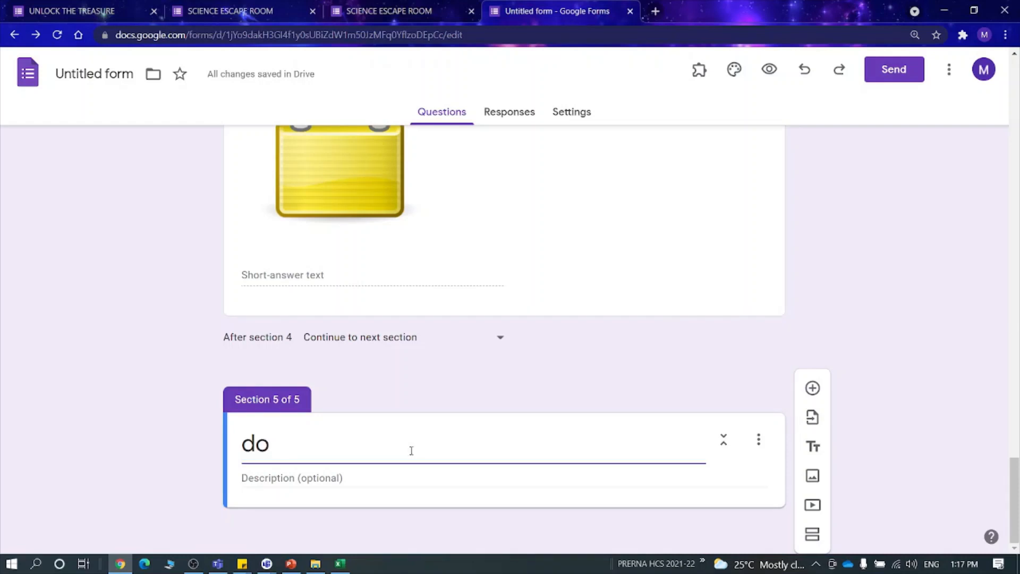
{"action": "type", "text": "DOOR 3"}
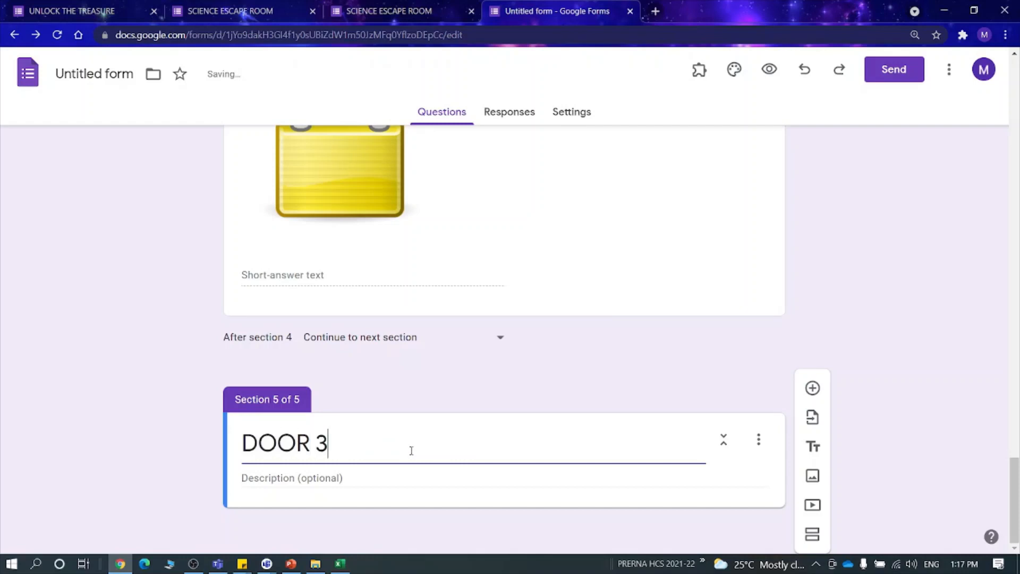
- Add a new question with blank text to the DOOR 3 section
{"action": "left_click", "coordinate": [813, 388]}
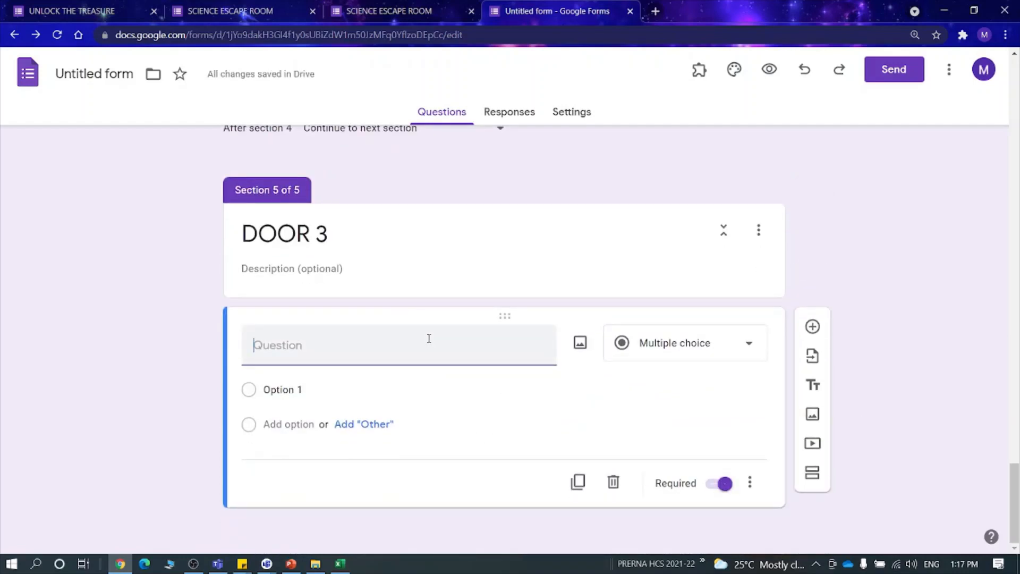
{"action": "type", "text": "hIGH TIES"}
{"action": "key", "text": "BackSpace"}
{"action": "key", "text": "BackSpace"}
{"action": "key", "text": "BackSpace"}
{"action": "key", "text": "BackSpace"}
{"action": "key", "text": "BackSpace"}
{"action": "key", "text": "BackSpace"}
{"action": "key", "text": "BackSpace"}
{"action": "key", "text": "BackSpace"}
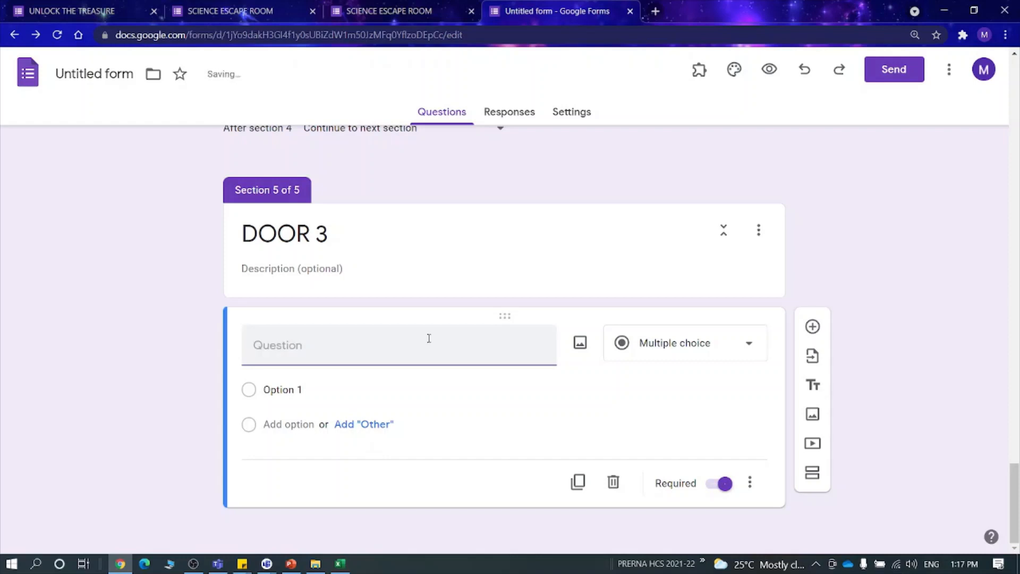
- Rename the DOOR 3 section as "LOCK 3"
{"action": "left_click", "coordinate": [270, 261]}
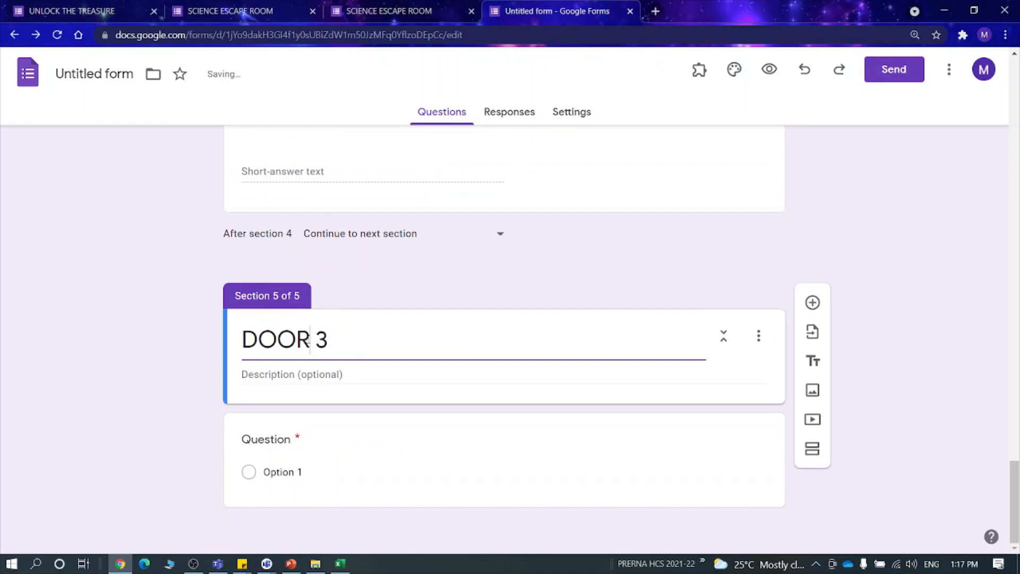
{"action": "key", "text": "BackSpace"}
{"action": "key", "text": "BackSpace"}
{"action": "key", "text": "BackSpace"}
{"action": "key", "text": "BackSpace"}
{"action": "type", "text": "LO"}
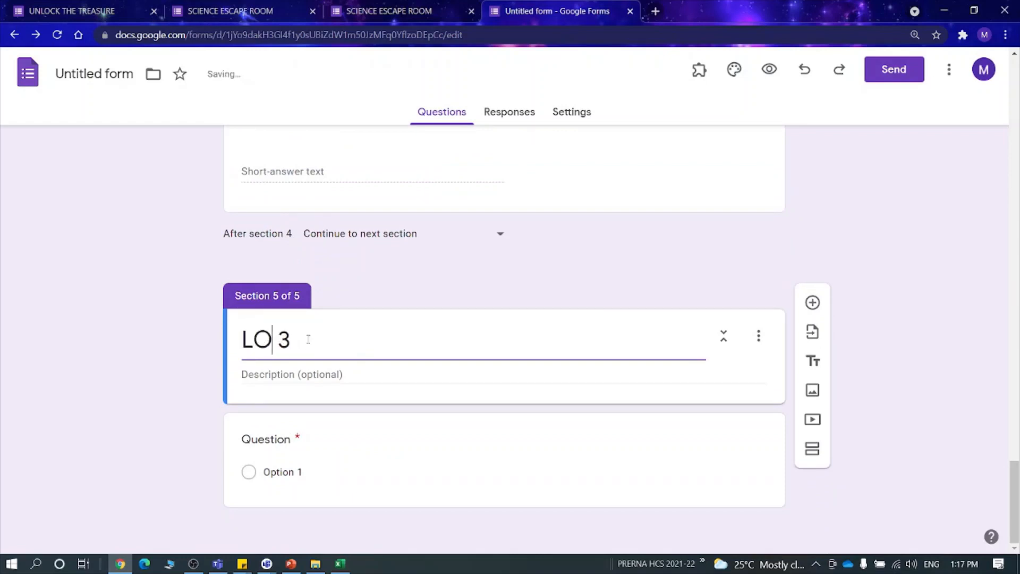
{"action": "type", "text": "CK"}
- Enter the LOCK 3 question "High tide helps in__________ and fishing." and make it a short answer question
{"action": "left_click", "coordinate": [344, 457]}
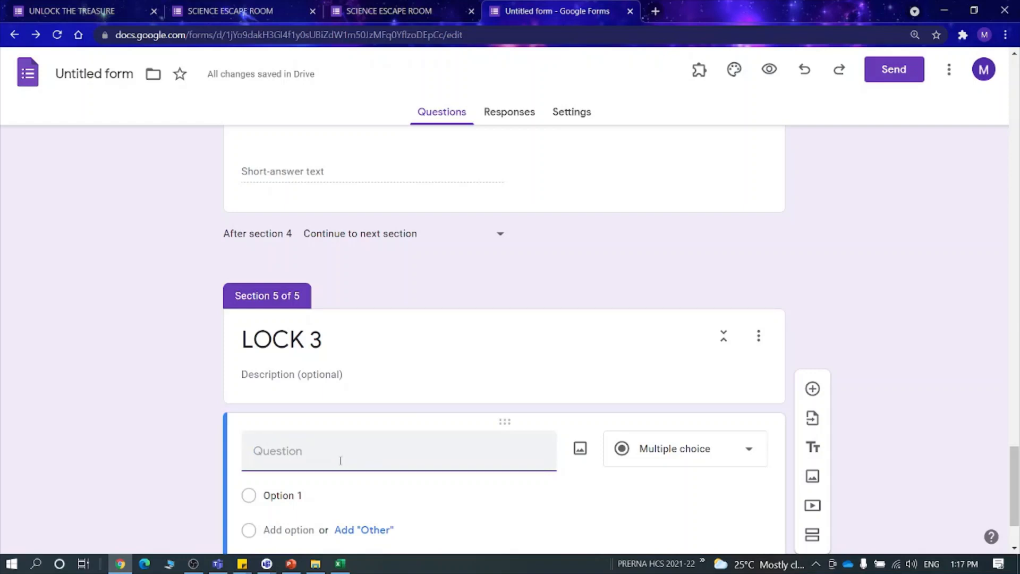
{"action": "type", "text": "hIGH"}
{"action": "key", "text": "BackSpace"}
{"action": "key", "text": "BackSpace"}
{"action": "key", "text": "BackSpace"}
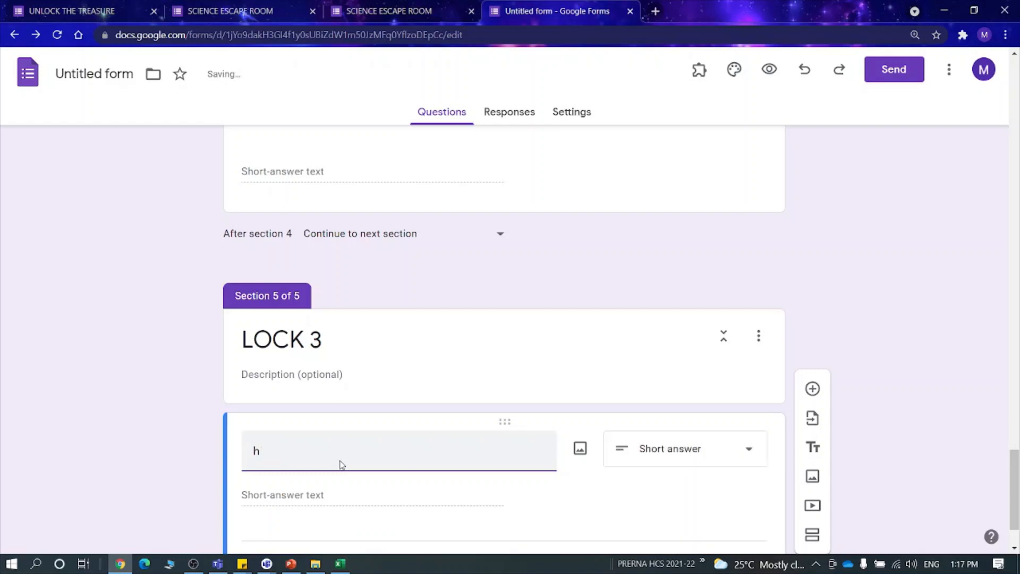
{"action": "key", "text": "BackSpace"}
{"action": "type", "text": "h"}
{"action": "key", "text": "BackSpace"}
{"action": "type", "text": "High tide helps in__________ and fishing."}
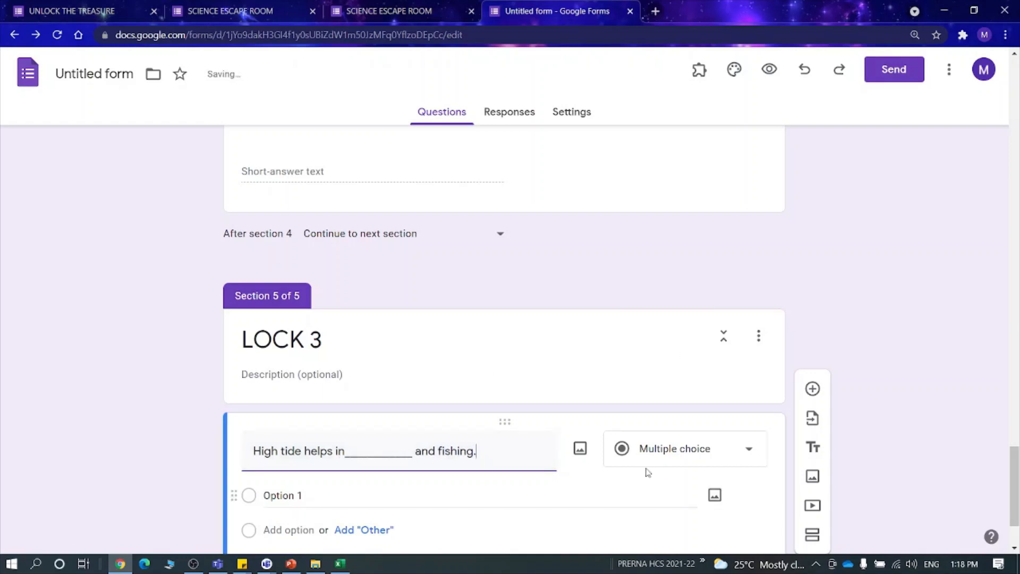
{"action": "left_click", "coordinate": [663, 449]}
{"action": "left_click", "coordinate": [672, 110]}
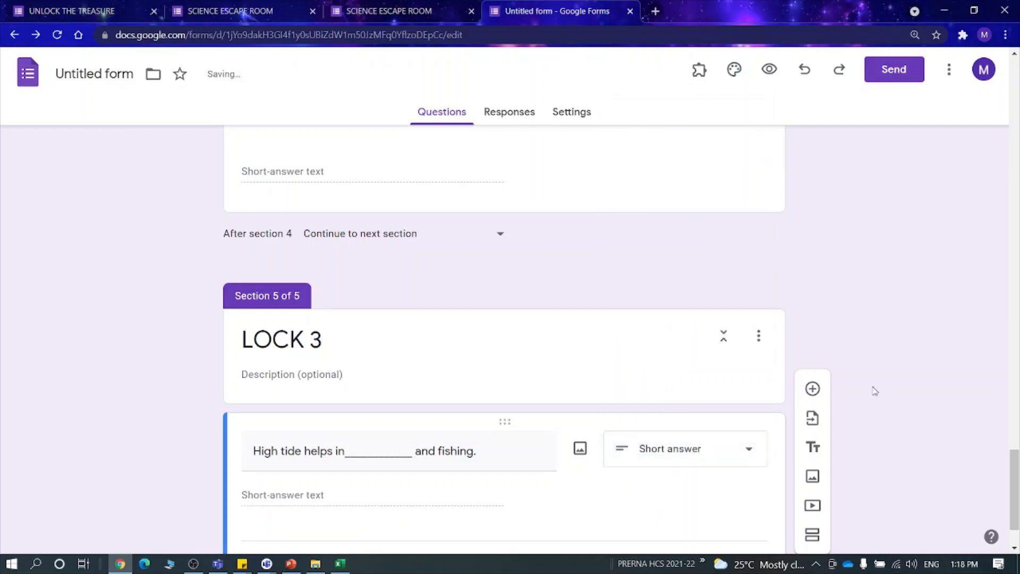
- Search Google images for "lock clipart" and insert the brown striped padlock picture into the high tide question
{"action": "scroll", "coordinate": [873, 389], "scroll_direction": "down", "scroll_amount": 2}
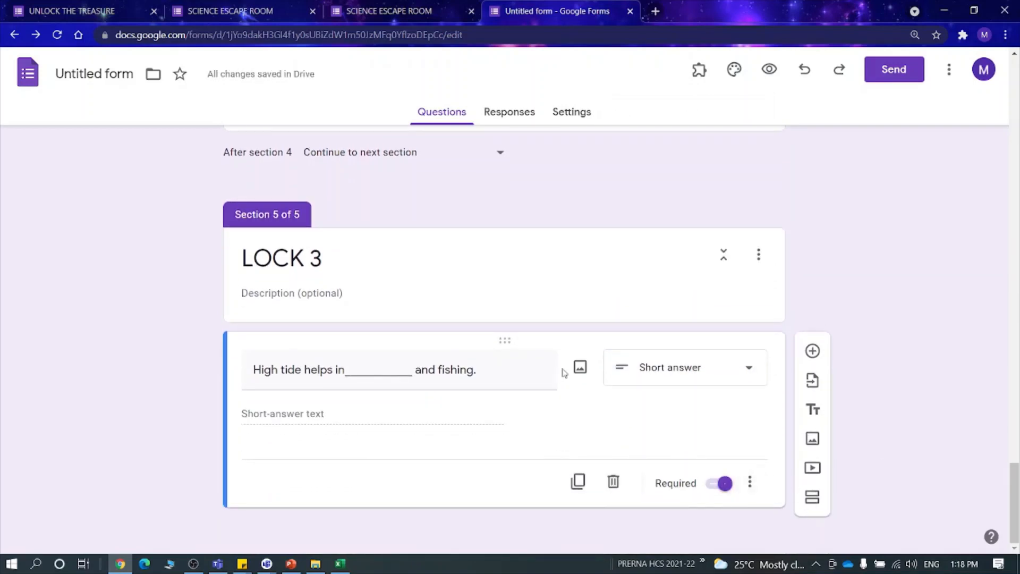
{"action": "left_click", "coordinate": [580, 367]}
{"action": "left_click", "coordinate": [600, 157]}
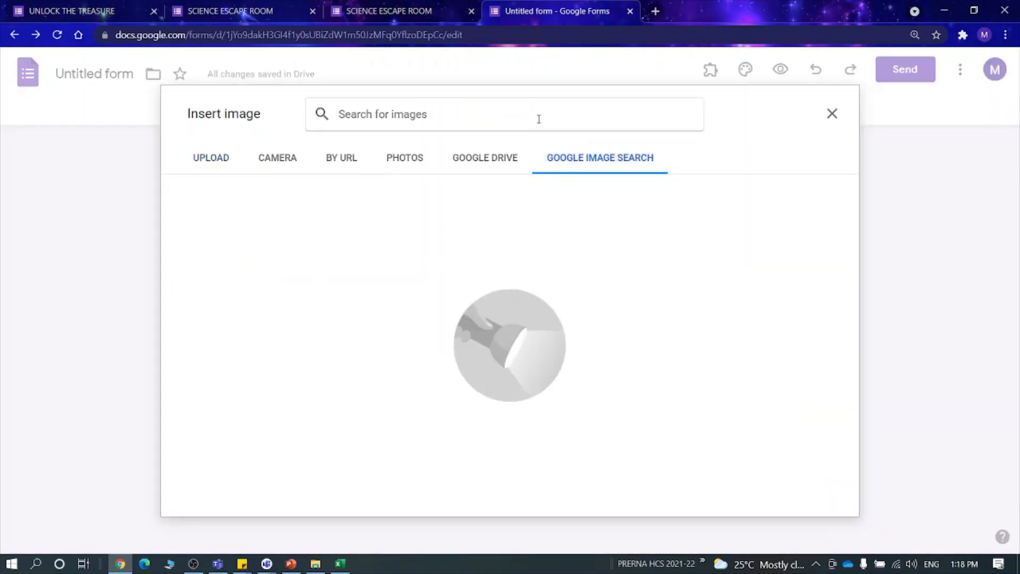
{"action": "type", "text": "lovk"}
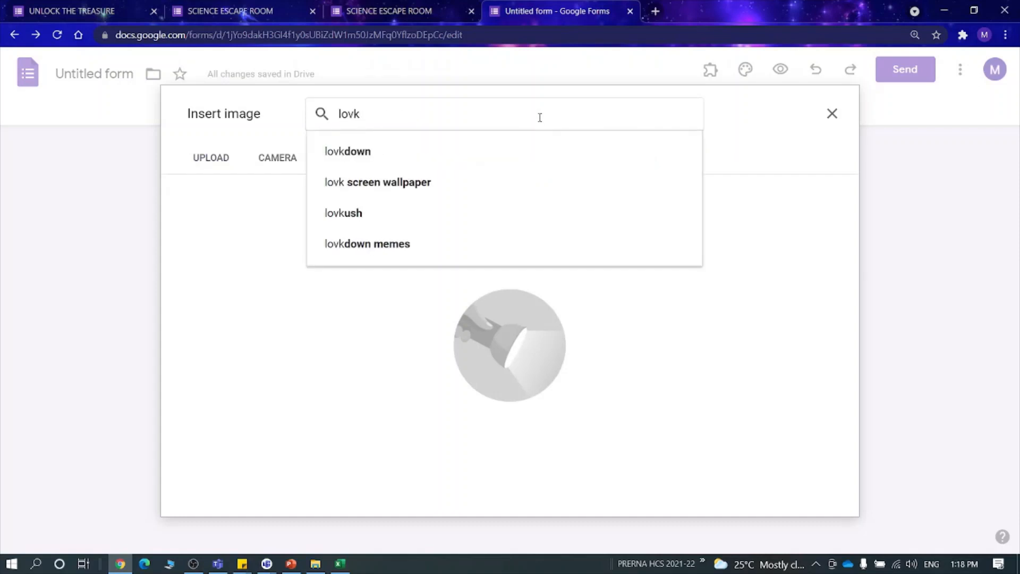
{"action": "key", "text": "BackSpace"}
{"action": "type", "text": "ck c"}
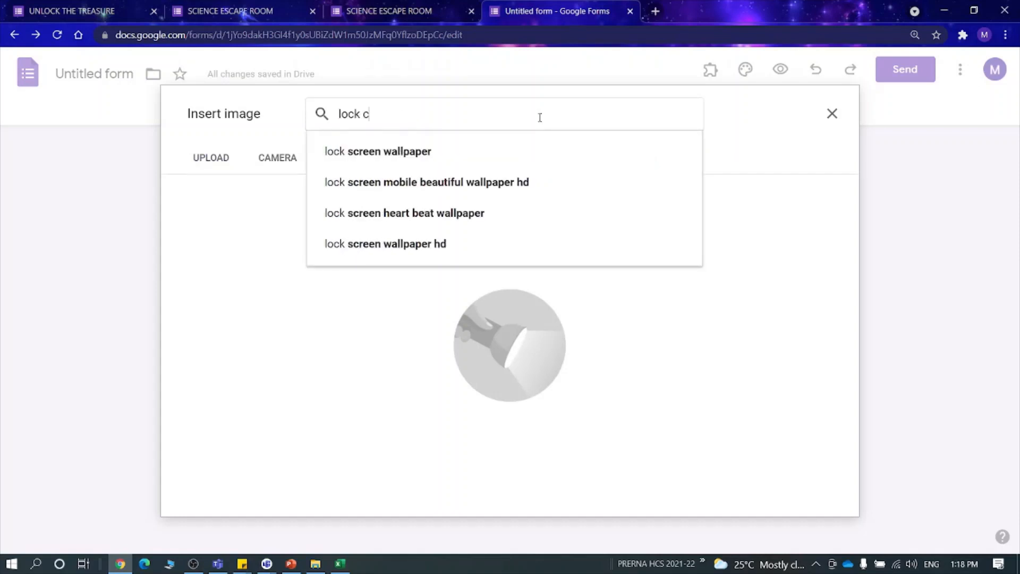
{"action": "type", "text": "lipart"}
{"action": "key", "text": "Return"}
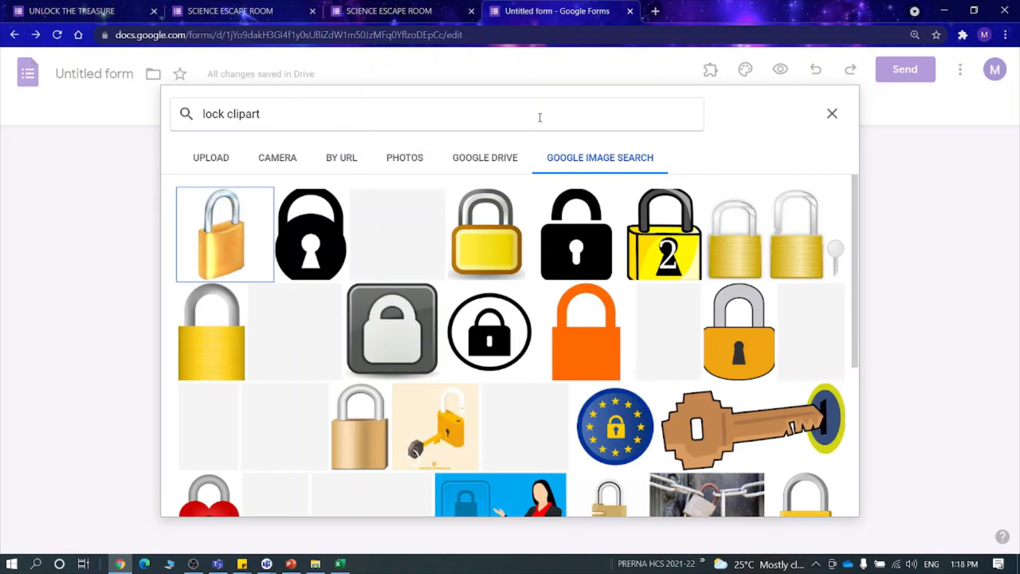
{"action": "left_click", "coordinate": [301, 345]}
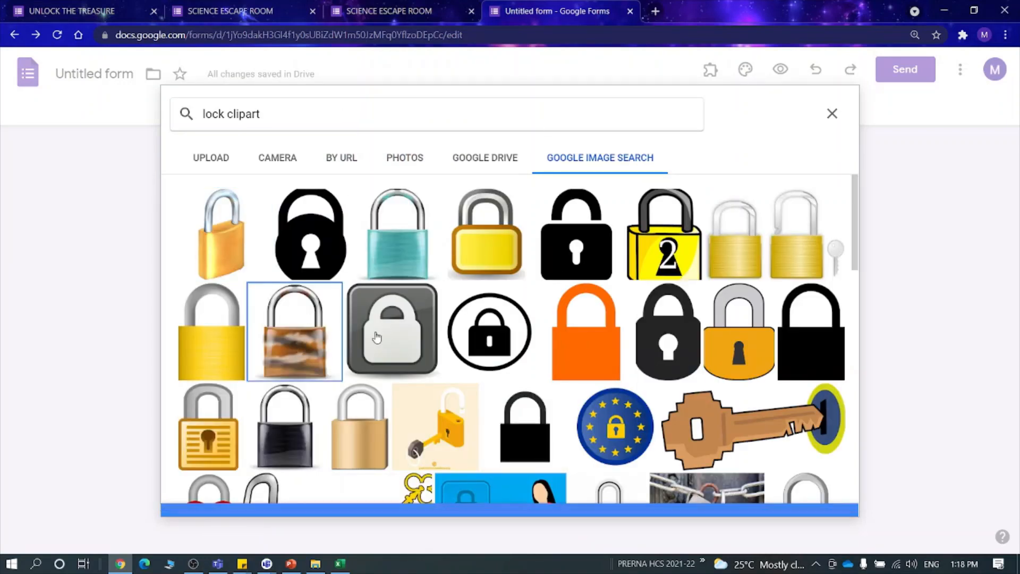
{"action": "left_click", "coordinate": [825, 499]}
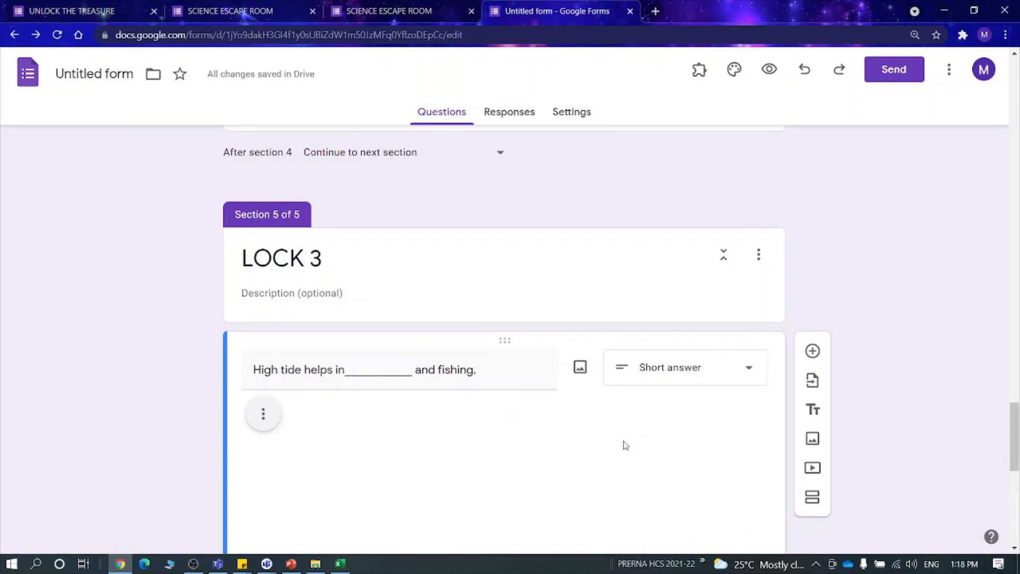
- Shrink the padlock picture in the high tide question to about a third of its width
{"action": "scroll", "coordinate": [533, 326], "scroll_direction": "down", "scroll_amount": 4}
{"action": "left_click", "coordinate": [532, 323]}
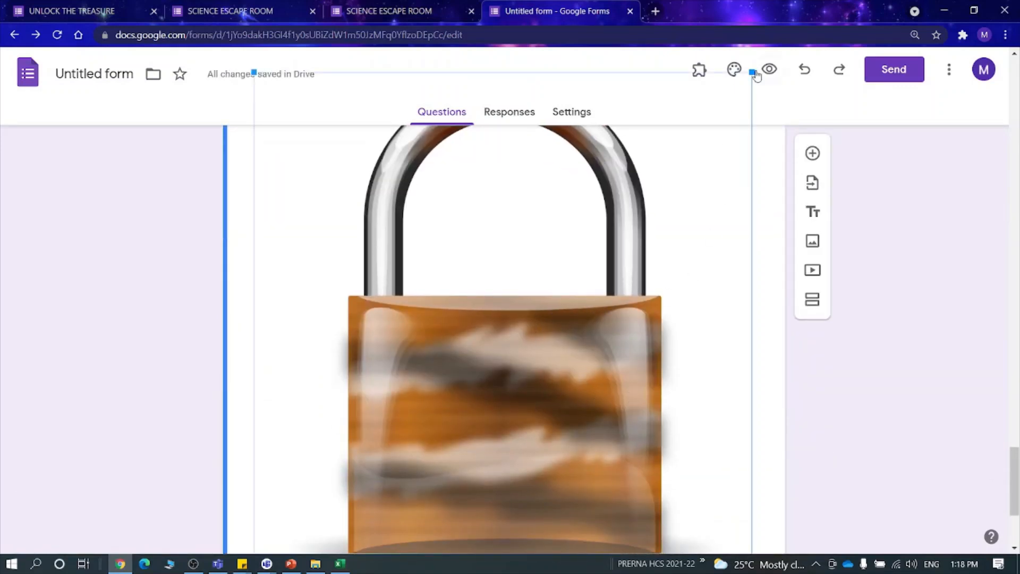
{"action": "left_click_drag", "start_coordinate": [750, 71], "coordinate": [282, 410]}
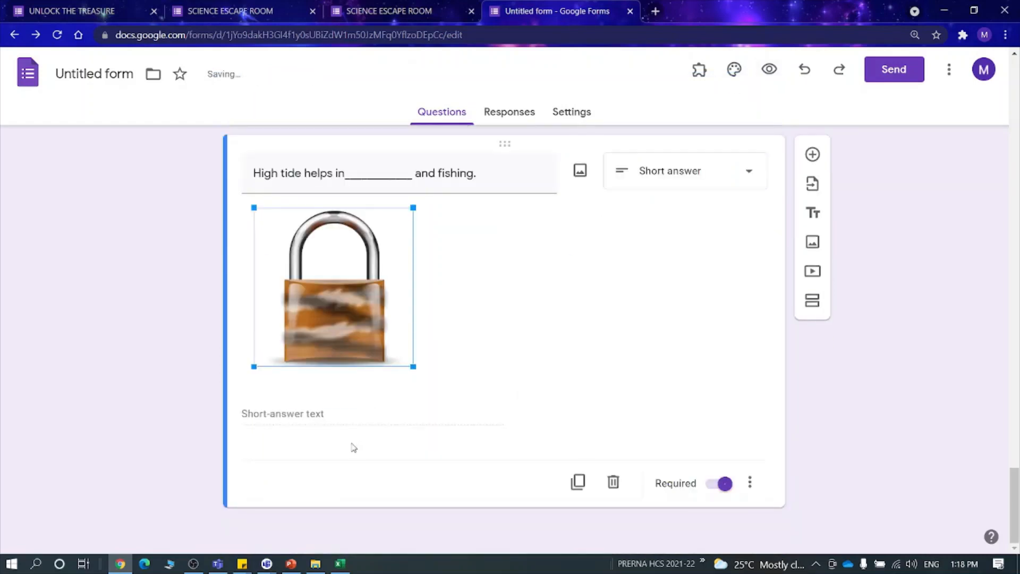
{"action": "left_click", "coordinate": [658, 171]}
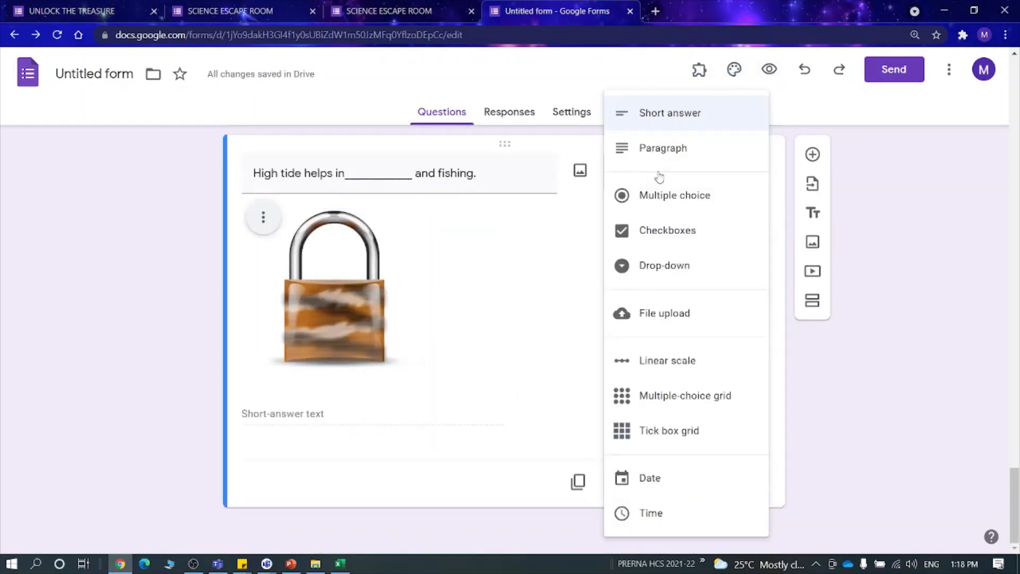
{"action": "left_click", "coordinate": [920, 394]}
- Add response validation to the high tide question requiring text that contains "NAVIGATION", with the custom error text "TRY AGAIN"
{"action": "left_click", "coordinate": [750, 483]}
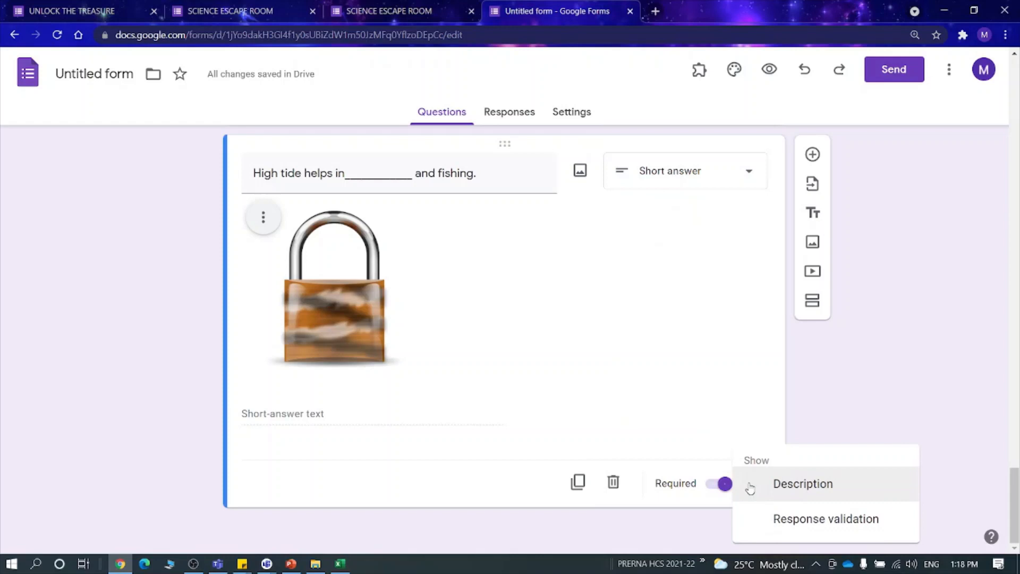
{"action": "left_click", "coordinate": [799, 528]}
{"action": "left_click", "coordinate": [309, 458]}
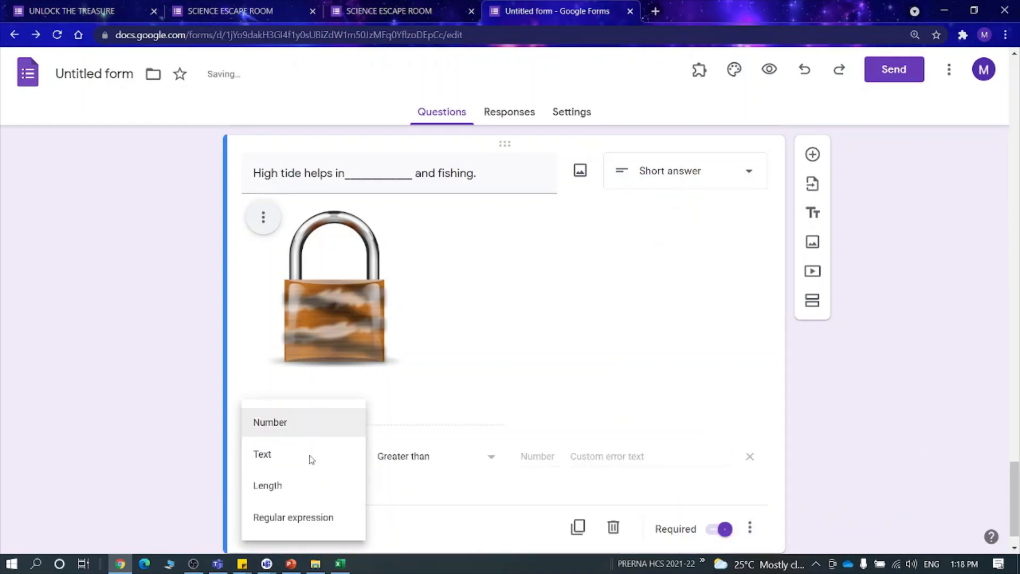
{"action": "left_click", "coordinate": [275, 455]}
{"action": "left_click", "coordinate": [425, 458]}
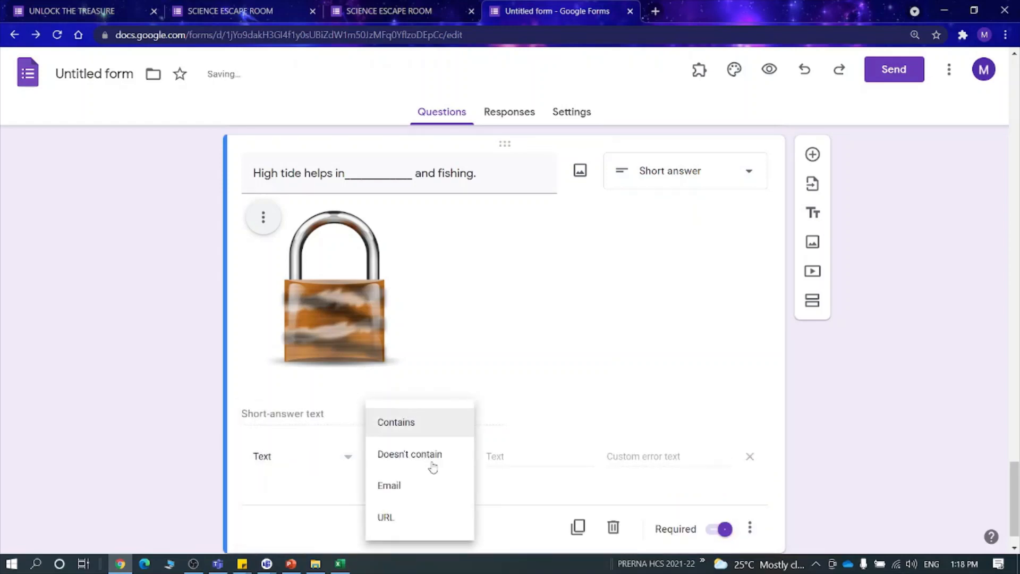
{"action": "left_click", "coordinate": [417, 425]}
{"action": "left_click", "coordinate": [510, 458]}
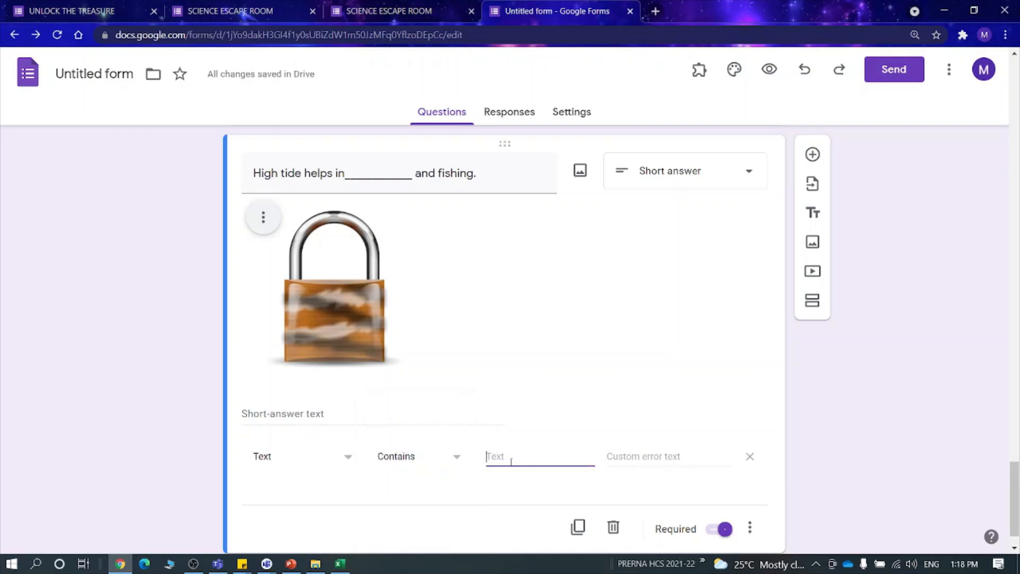
{"action": "type", "text": "Naviga"}
{"action": "key", "text": "BackSpace"}
{"action": "key", "text": "BackSpace"}
{"action": "key", "text": "BackSpace"}
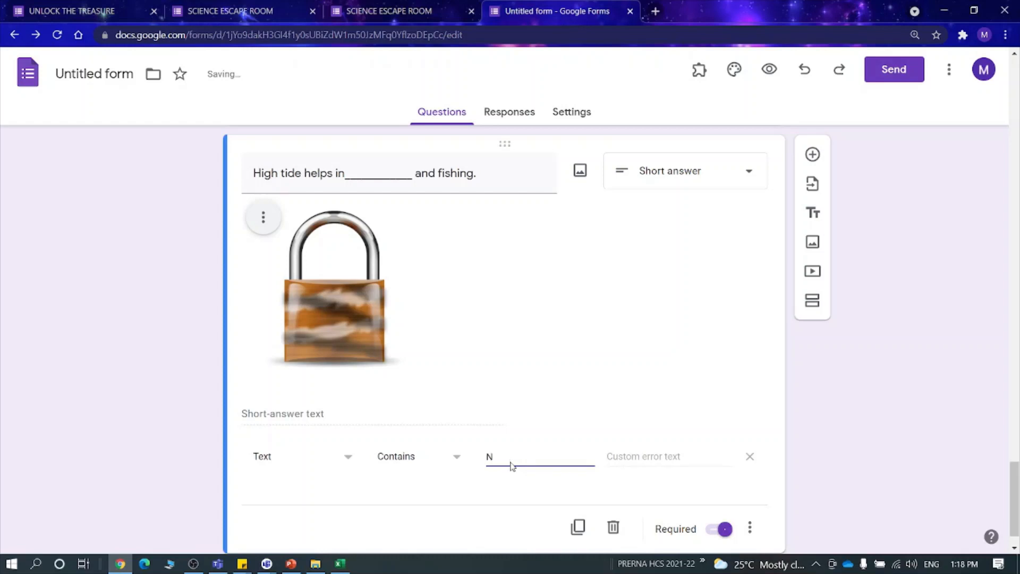
{"action": "type", "text": "AVIGATION"}
{"action": "left_click", "coordinate": [644, 457]}
{"action": "type", "text": "TRY AGAIN"}
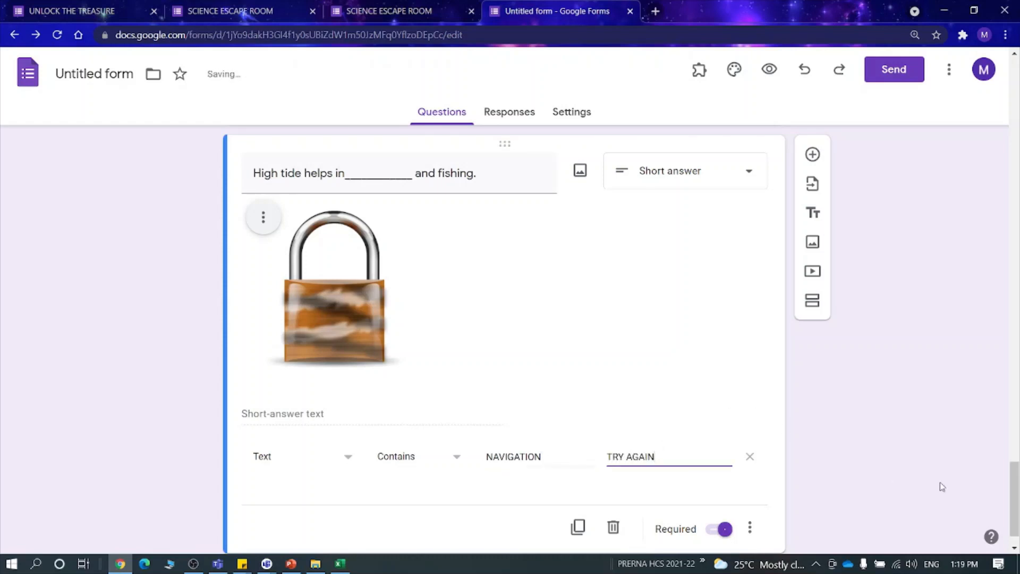
- Open the form's settings and expand the Presentation options
{"action": "scroll", "coordinate": [935, 489], "scroll_direction": "down", "scroll_amount": 10}
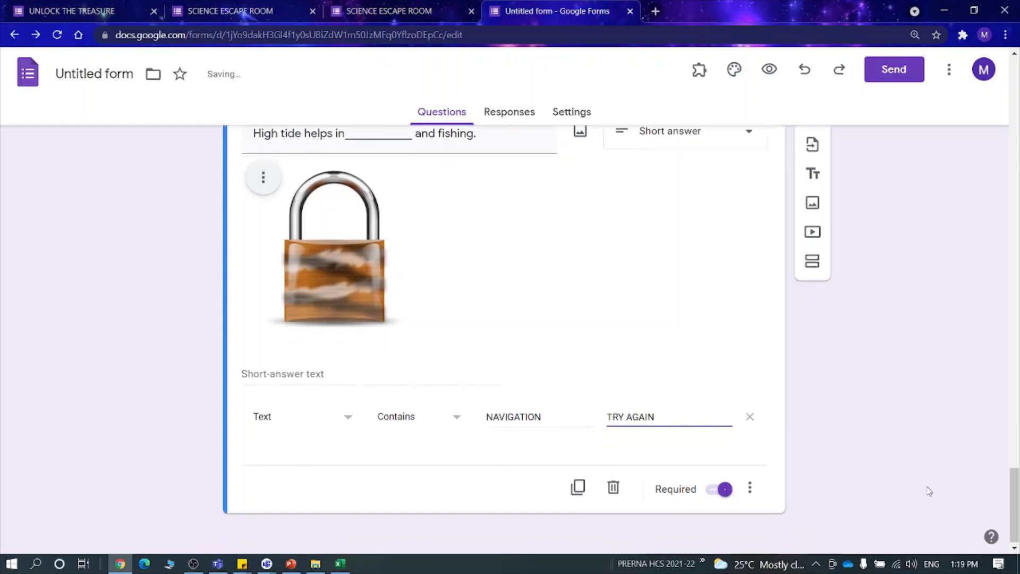
{"action": "scroll", "coordinate": [927, 489], "scroll_direction": "up", "scroll_amount": 3}
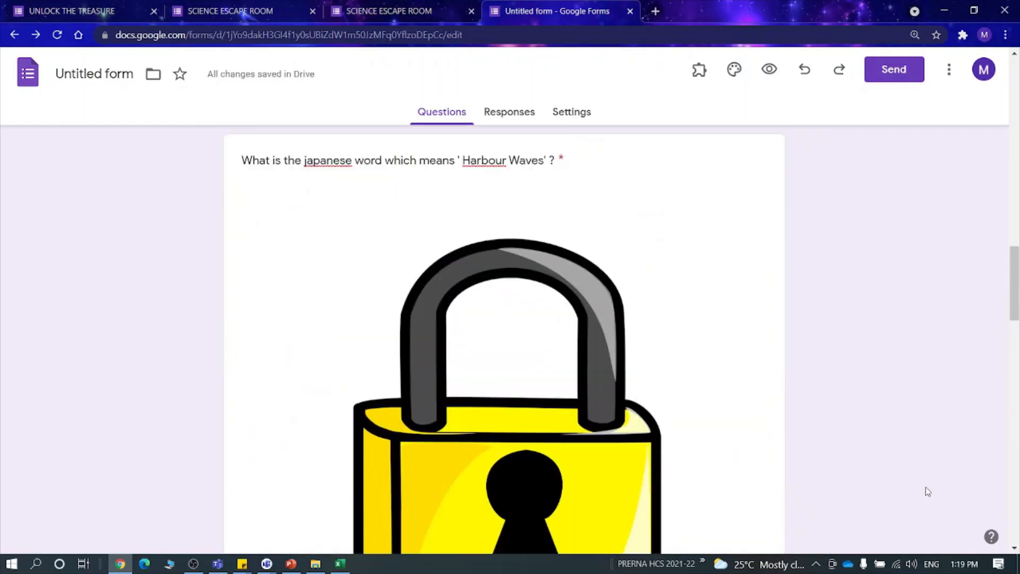
{"action": "scroll", "coordinate": [925, 487], "scroll_direction": "down", "scroll_amount": 12}
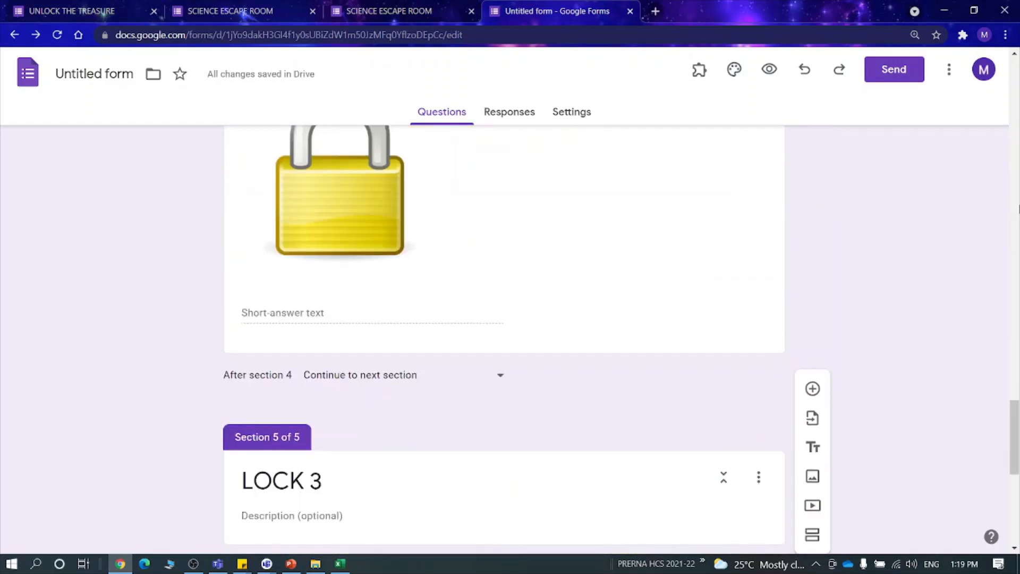
{"action": "left_click", "coordinate": [949, 69]}
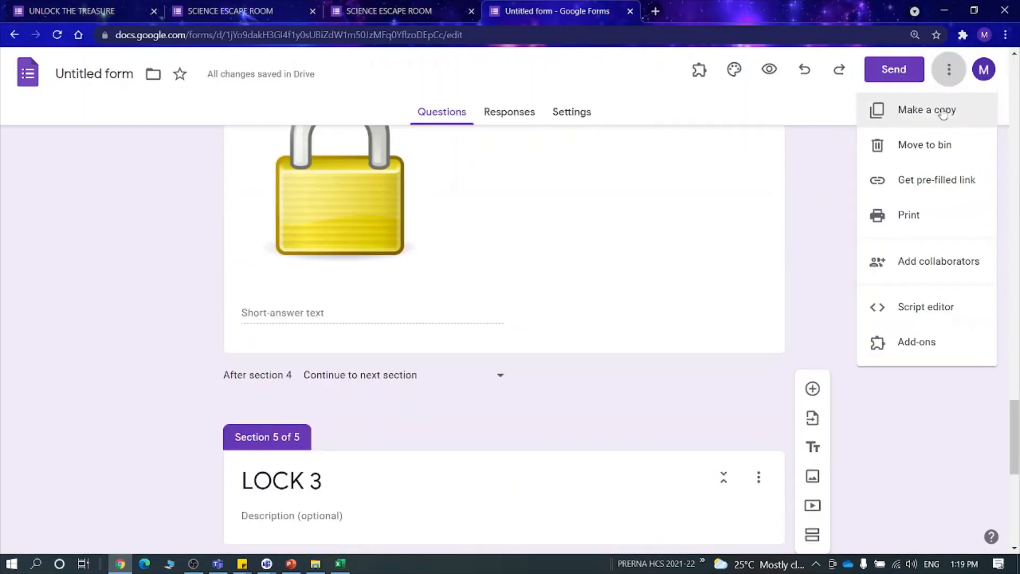
{"action": "left_click", "coordinate": [580, 111]}
{"action": "left_click", "coordinate": [571, 114]}
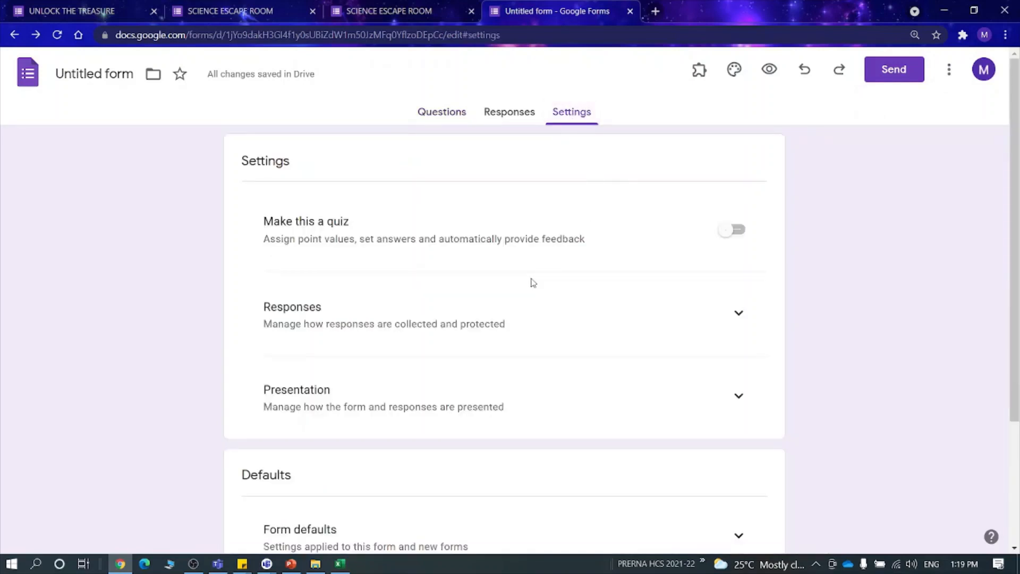
{"action": "scroll", "coordinate": [527, 348], "scroll_direction": "down", "scroll_amount": 3}
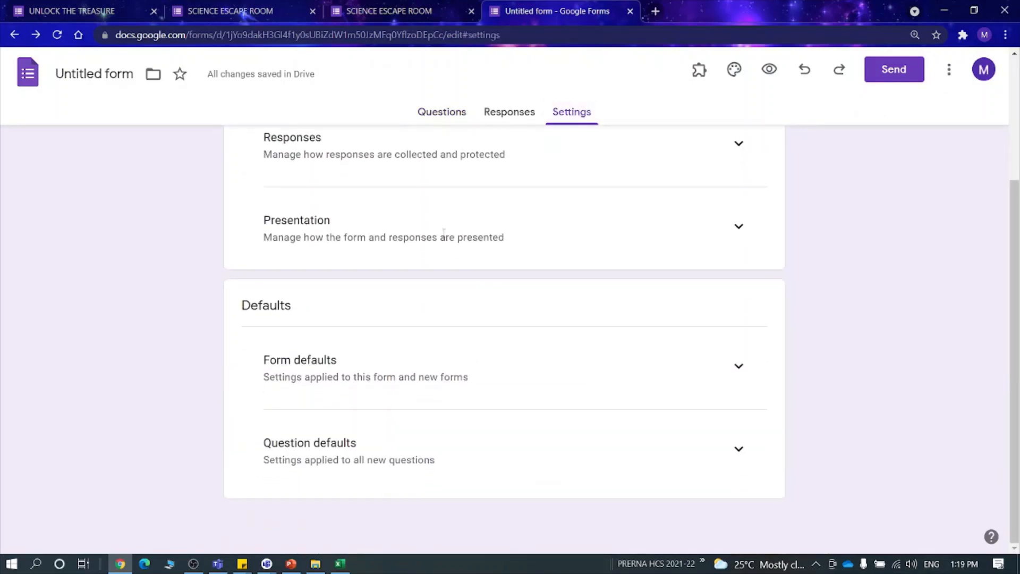
{"action": "left_click", "coordinate": [738, 228]}
{"action": "scroll", "coordinate": [487, 386], "scroll_direction": "down", "scroll_amount": 3}
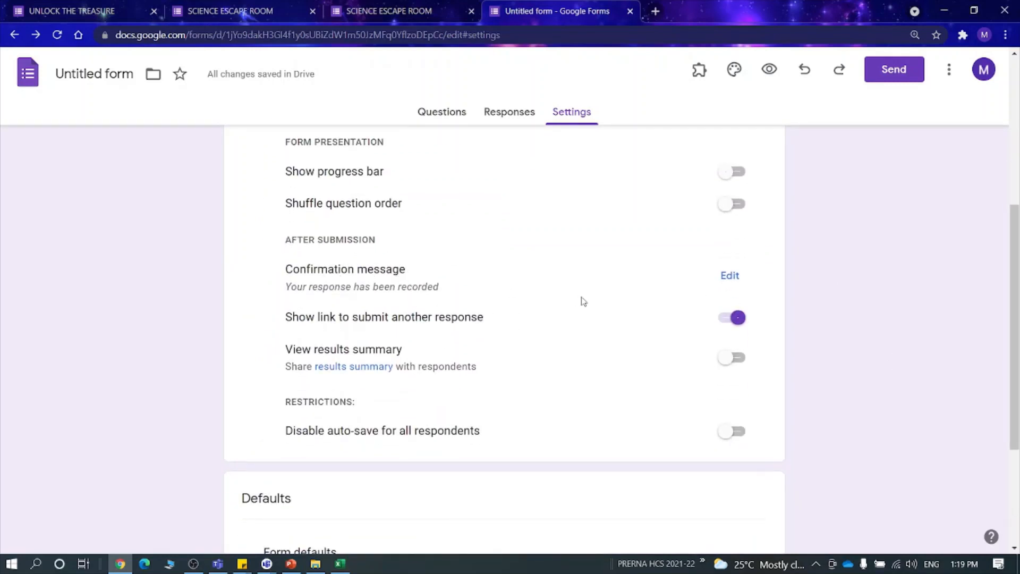
- Set the form's confirmation message to "WOW... YOU ARE A SURVIVOR" and save it
{"action": "left_click", "coordinate": [729, 275]}
{"action": "left_click", "coordinate": [474, 281]}
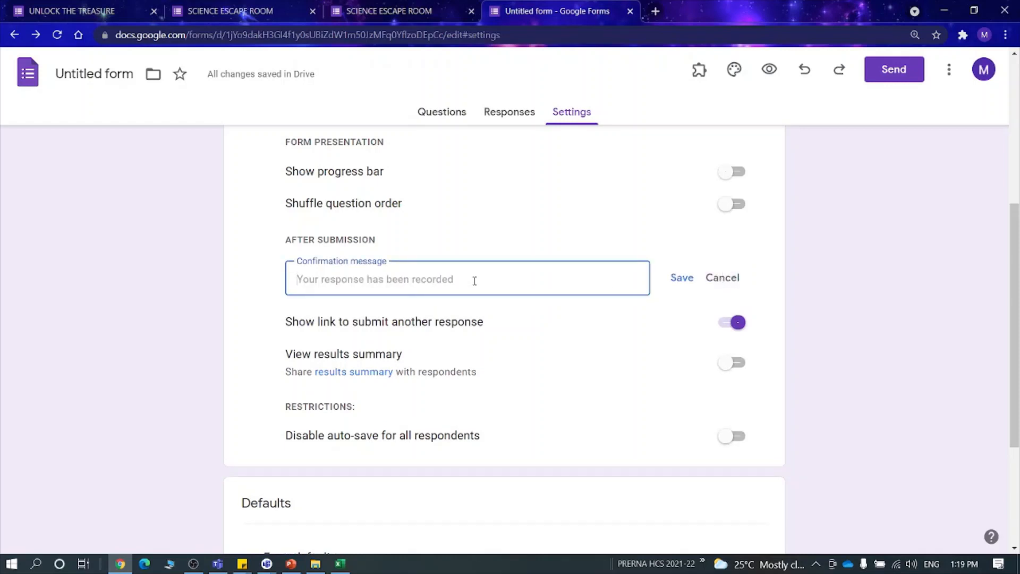
{"action": "type", "text": "w0W... yO"}
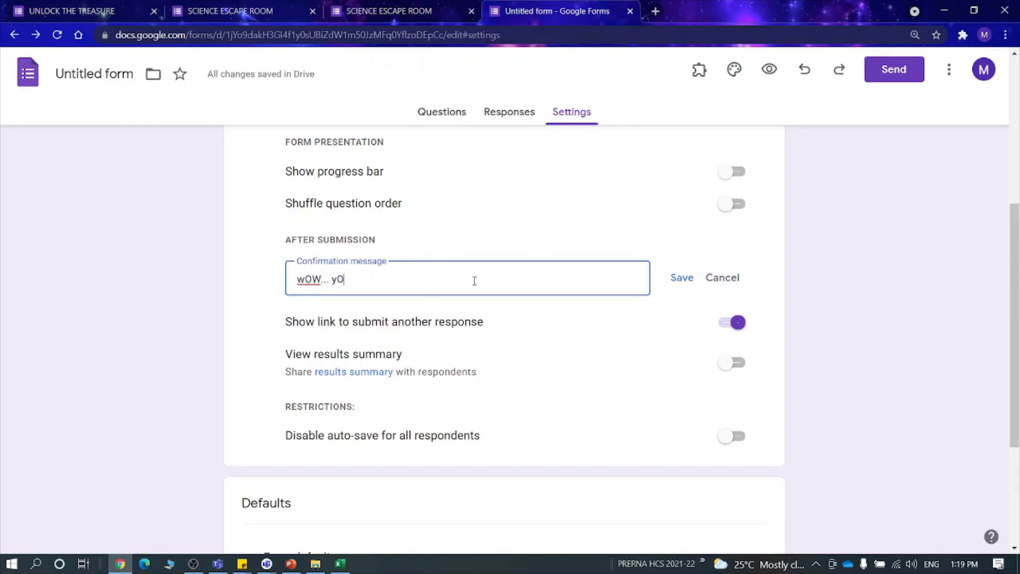
{"action": "type", "text": "U ARE A SURVIVOR"}
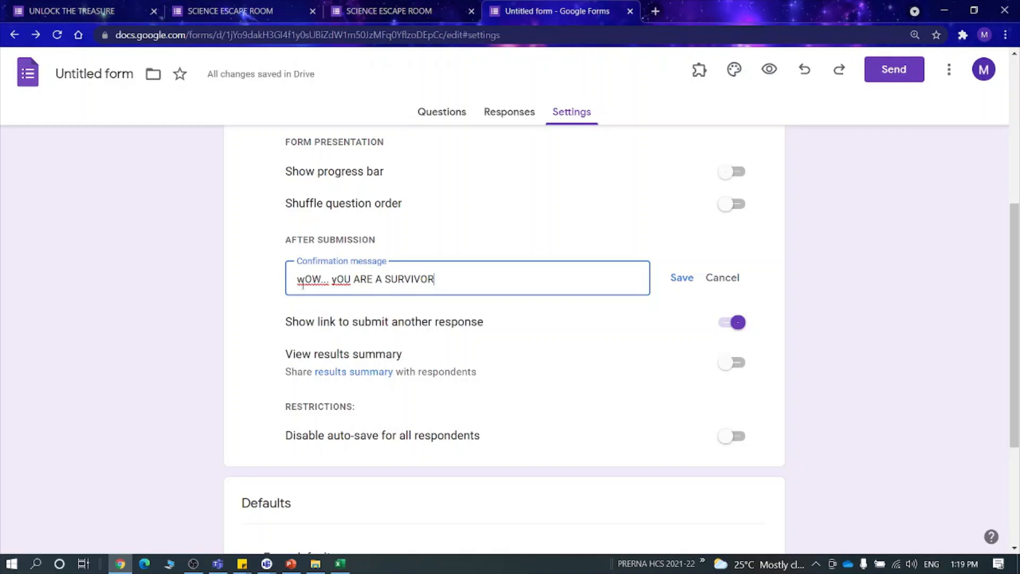
{"action": "key", "text": "BackSpace"}
{"action": "type", "text": "W"}
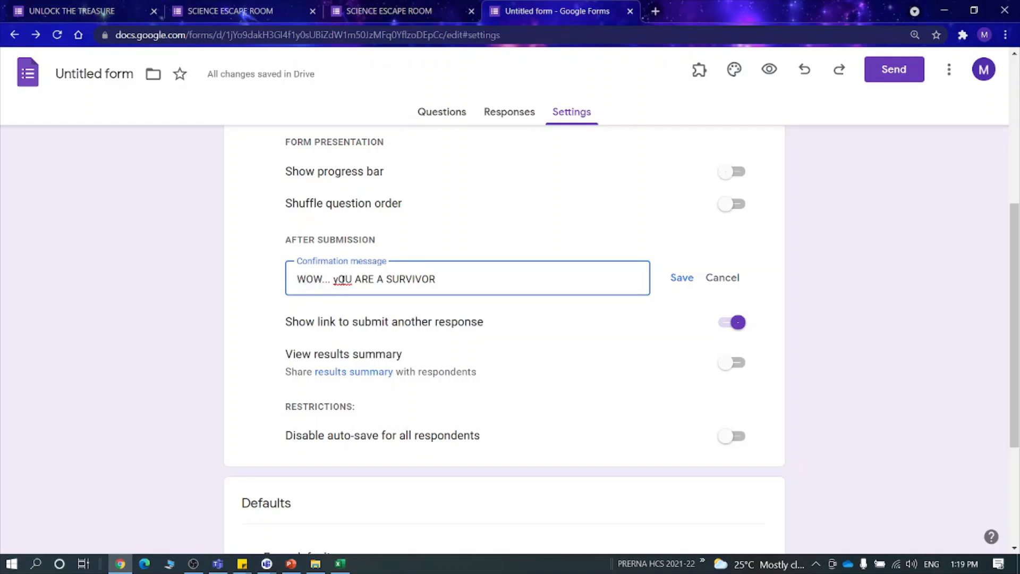
{"action": "key", "text": "BackSpace"}
{"action": "type", "text": "Y"}
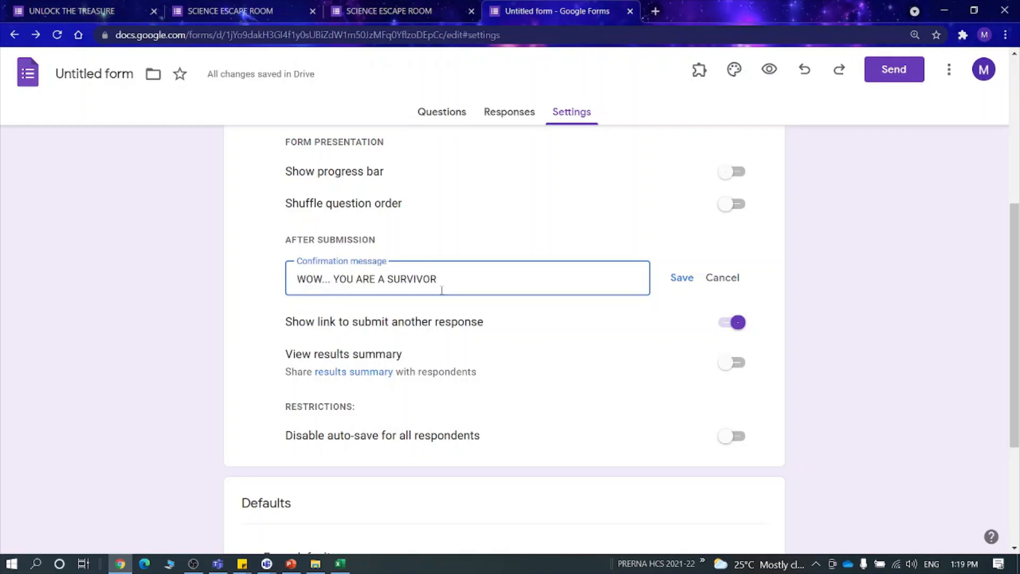
{"action": "left_click", "coordinate": [682, 278]}
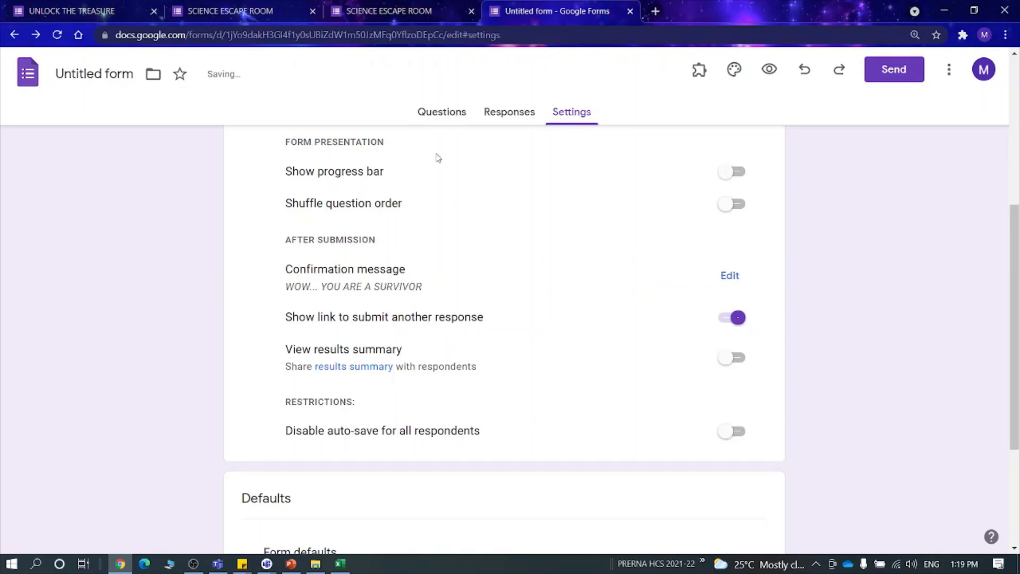
- Return to the form's questions, open the form preview and continue past the flood introduction page
{"action": "left_click", "coordinate": [449, 114]}
{"action": "scroll", "coordinate": [606, 350], "scroll_direction": "down", "scroll_amount": 5}
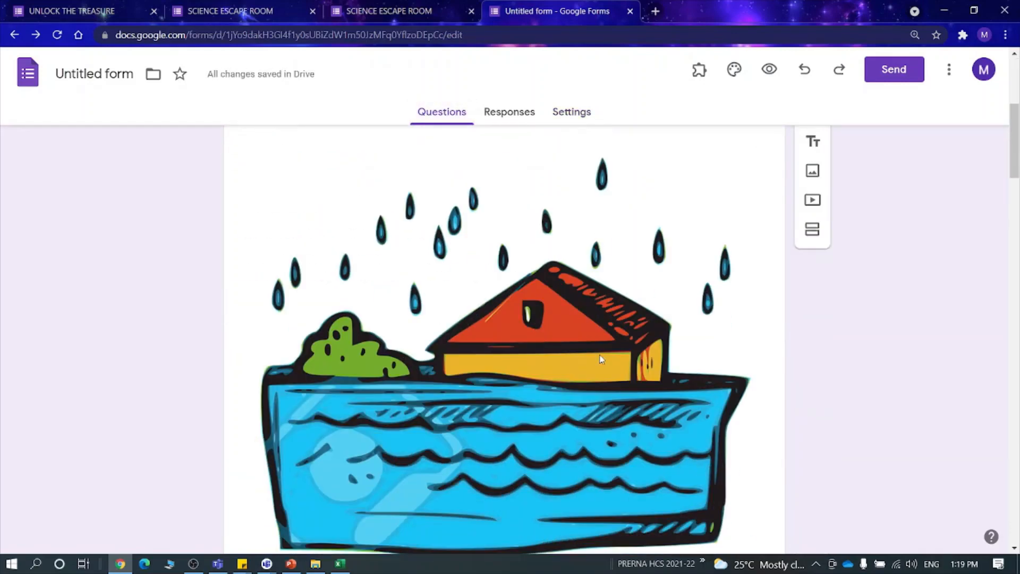
{"action": "scroll", "coordinate": [601, 361], "scroll_direction": "up", "scroll_amount": 4}
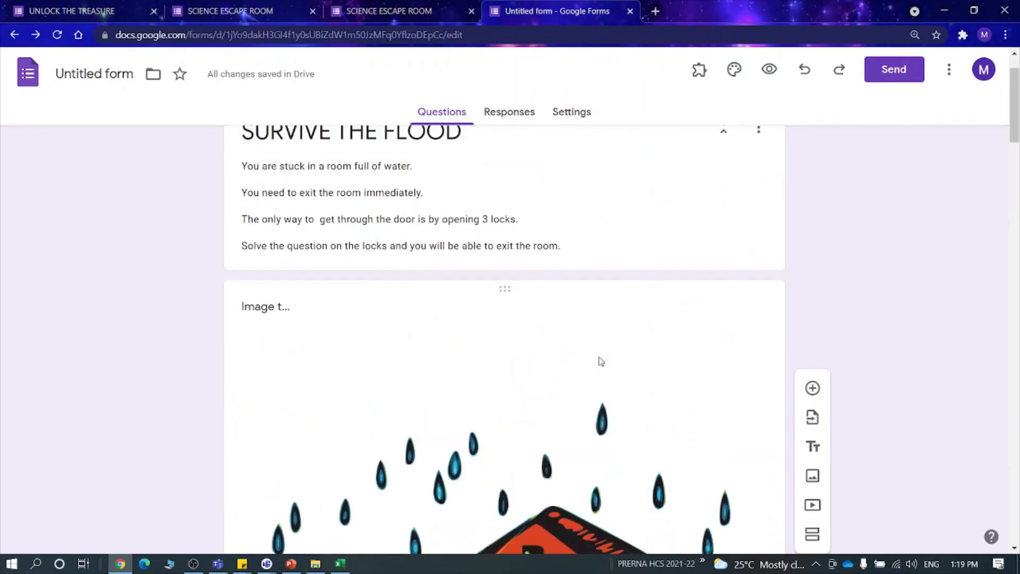
{"action": "scroll", "coordinate": [600, 362], "scroll_direction": "up", "scroll_amount": 1}
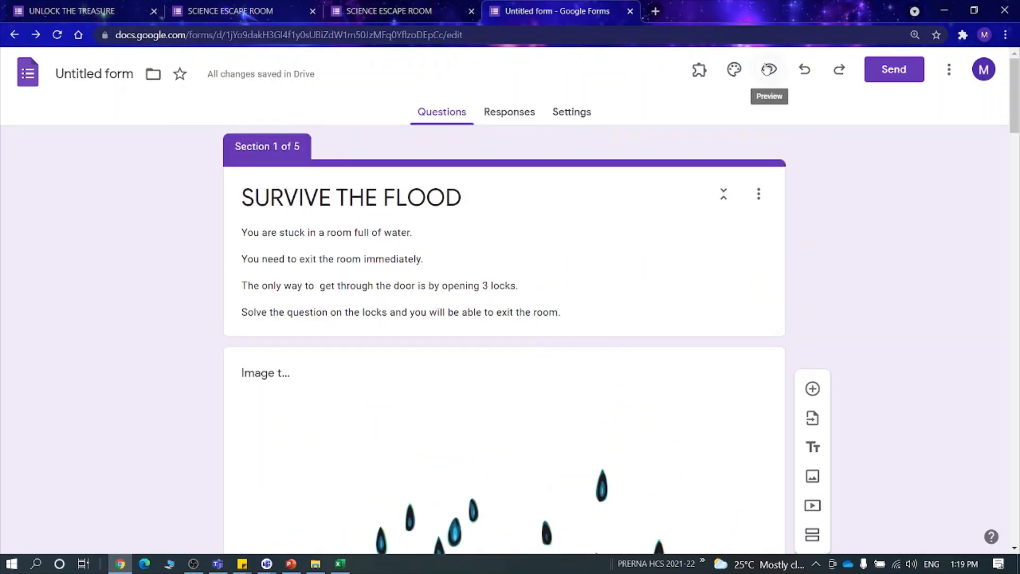
{"action": "left_click", "coordinate": [769, 69]}
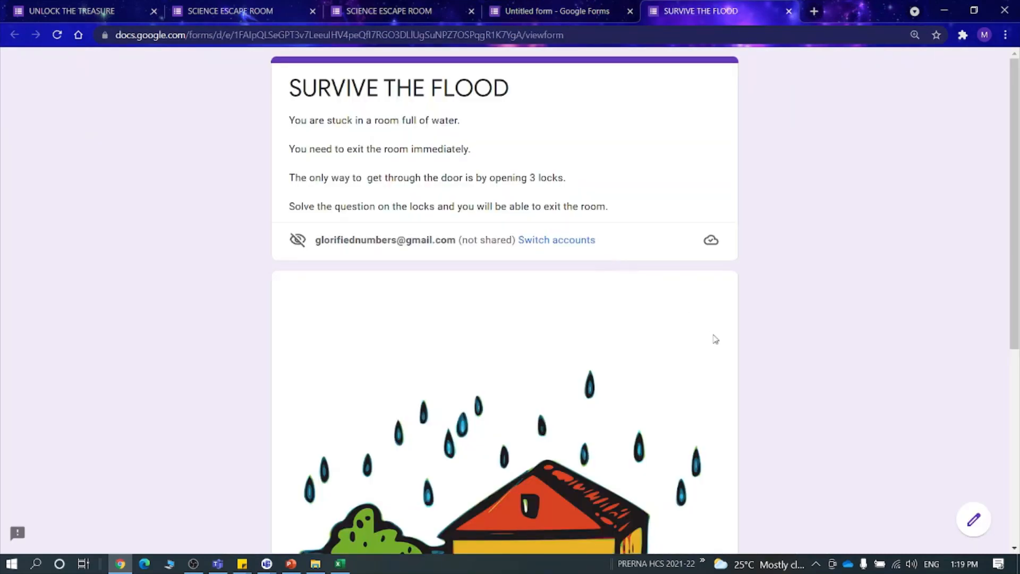
{"action": "key", "text": "ctrl+minus"}
{"action": "key", "text": "ctrl+minus"}
{"action": "key", "text": "ctrl+minus"}
{"action": "key", "text": "ctrl+minus"}
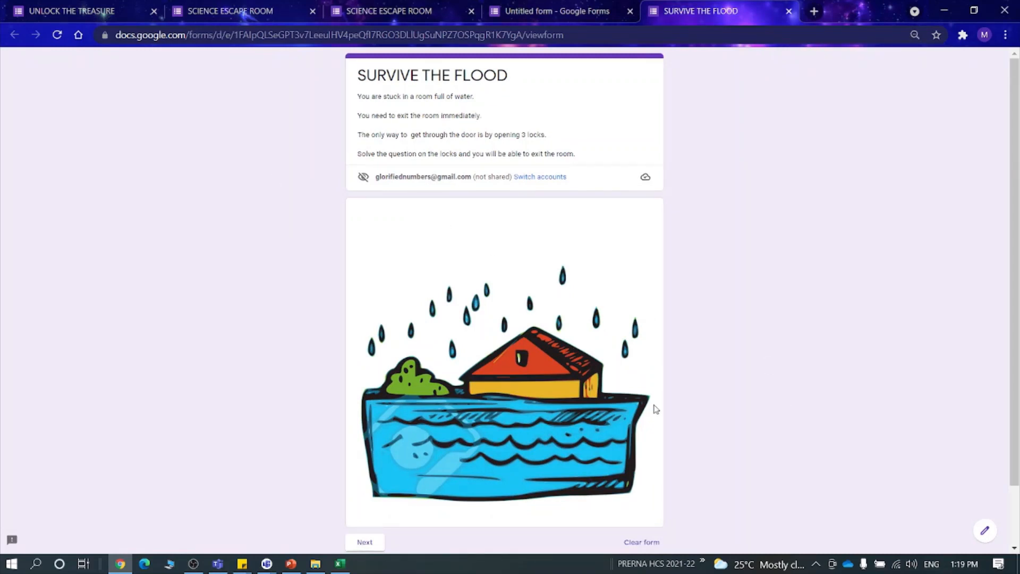
{"action": "scroll", "coordinate": [573, 477], "scroll_direction": "down", "scroll_amount": 2}
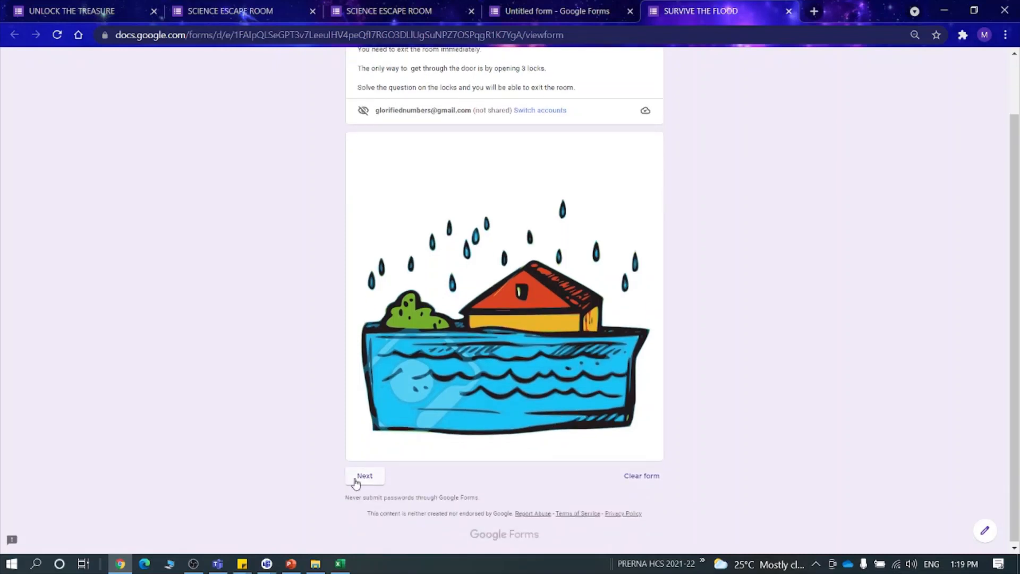
{"action": "left_click", "coordinate": [363, 476]}
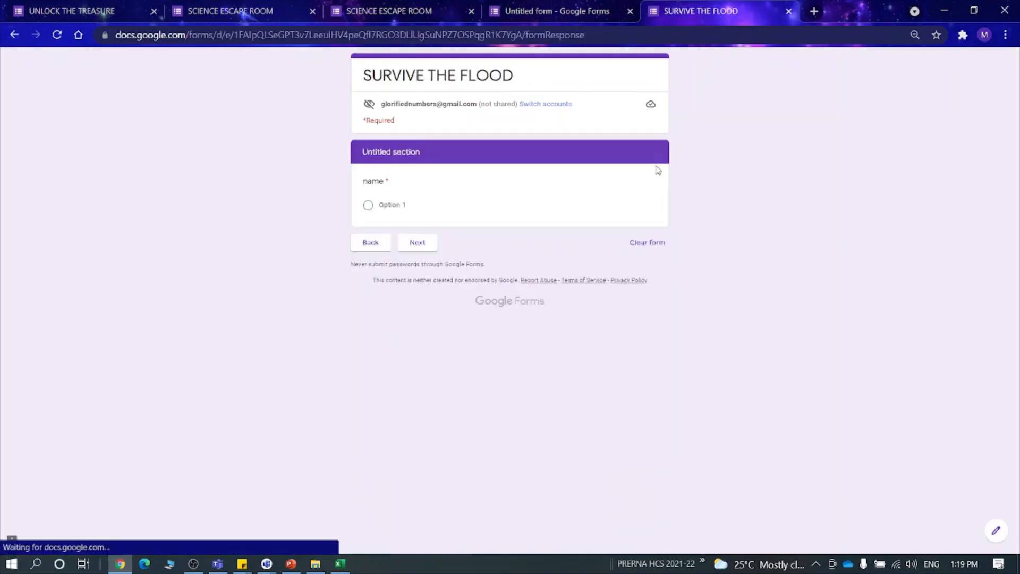
- Answer the name question with Option 1 and the LOCK 1 question with Tsunami, continuing to LOCK 2
{"action": "left_click", "coordinate": [419, 246]}
{"action": "left_click", "coordinate": [383, 205]}
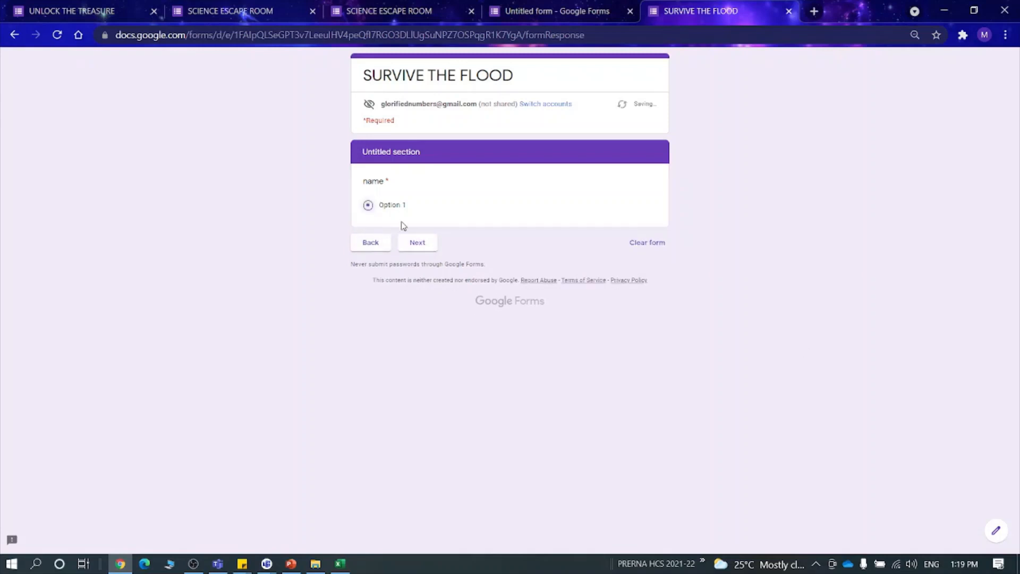
{"action": "left_click", "coordinate": [428, 244]}
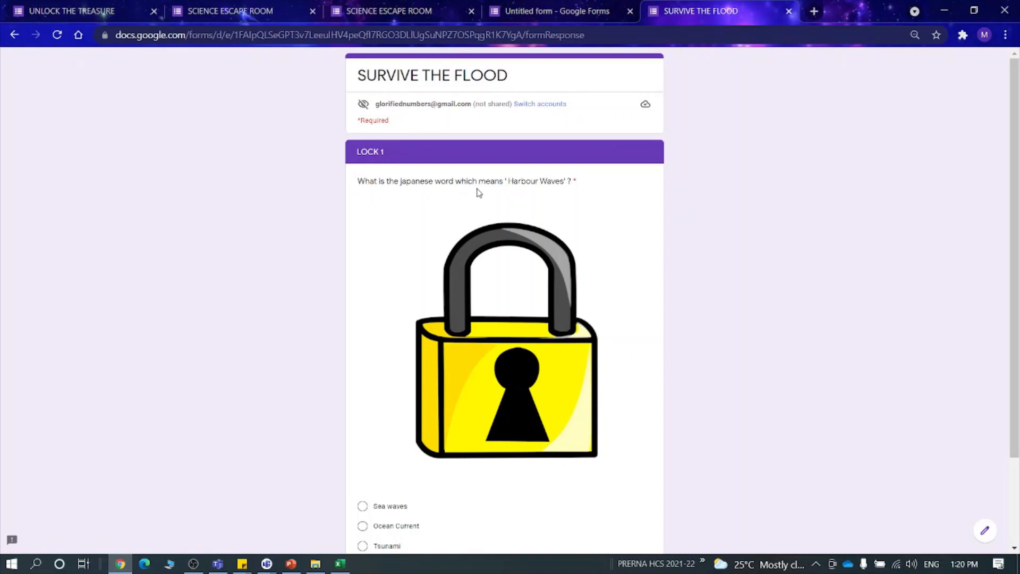
{"action": "scroll", "coordinate": [587, 287], "scroll_direction": "down", "scroll_amount": 2}
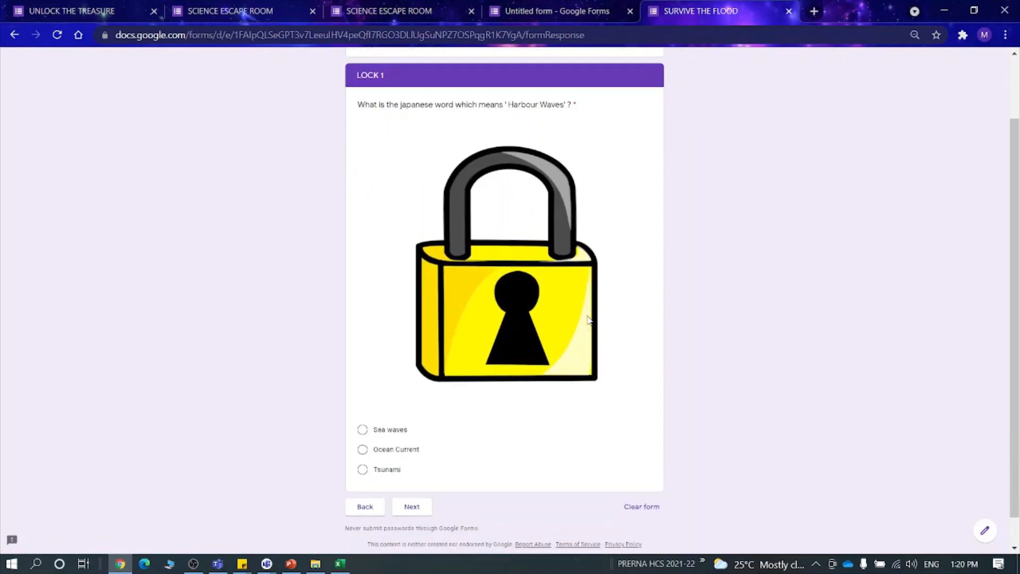
{"action": "left_click", "coordinate": [383, 438]}
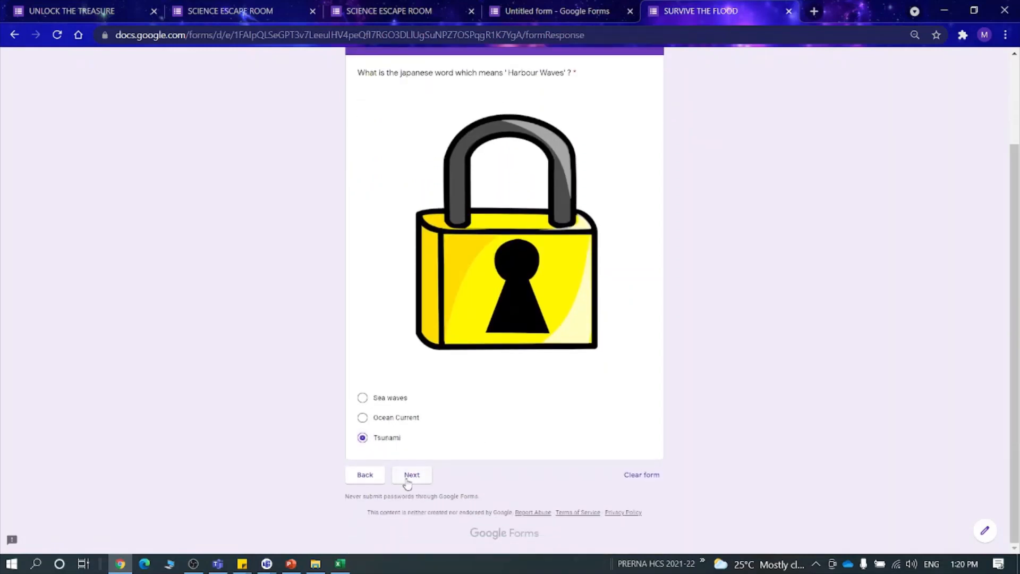
{"action": "left_click", "coordinate": [412, 474]}
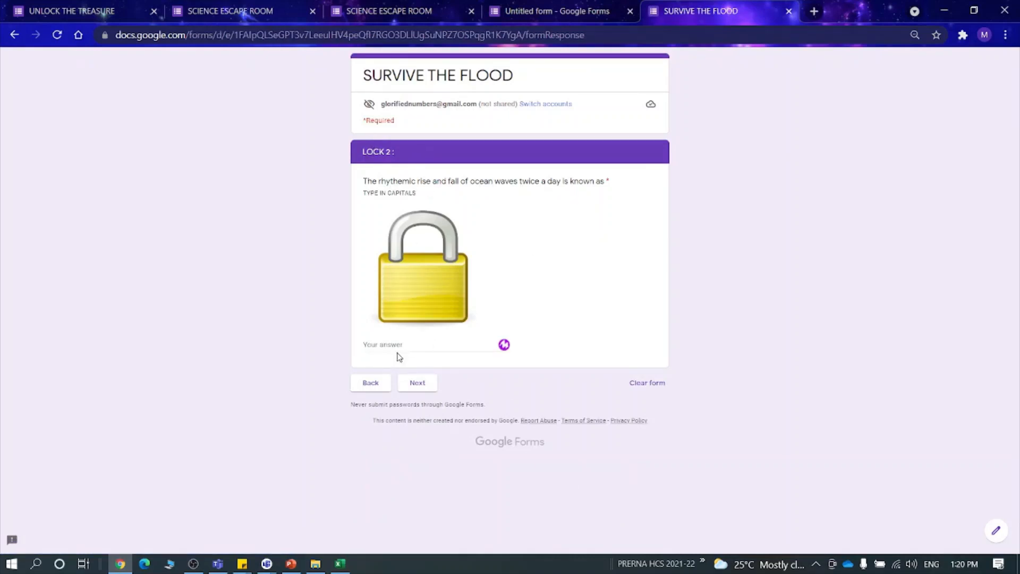
- Answer the LOCK 2 question with "TIDE" and submit the form with "NAVIGATION" as the LOCK 3 answer
{"action": "left_click", "coordinate": [420, 344]}
{"action": "type", "text": "TIDE"}
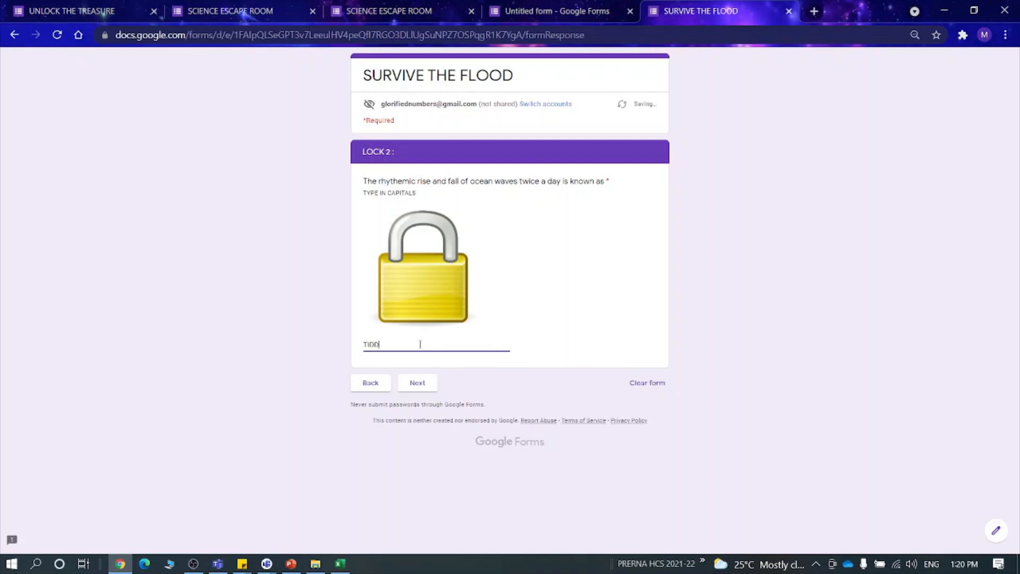
{"action": "left_click", "coordinate": [423, 384]}
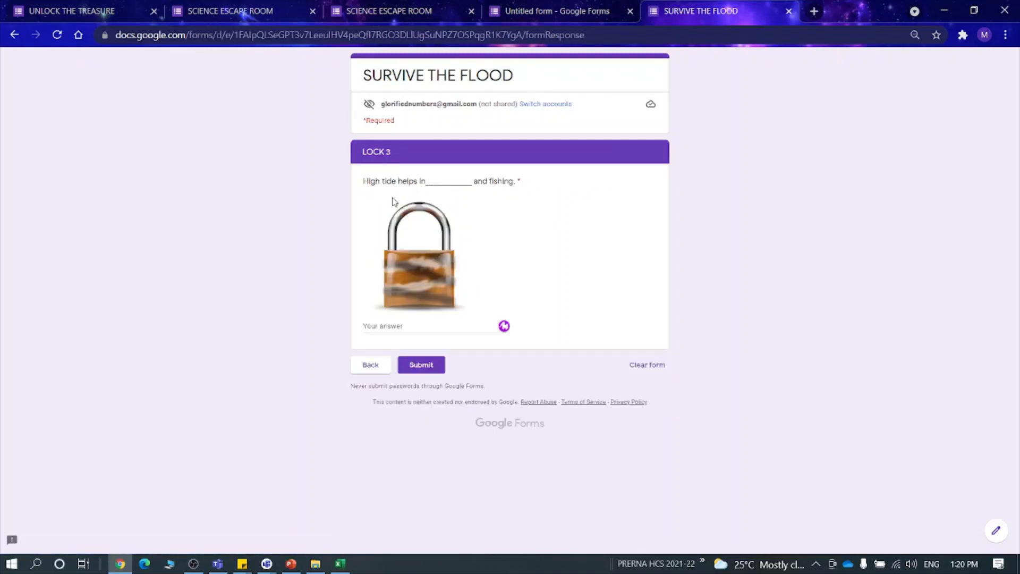
{"action": "left_click", "coordinate": [408, 329]}
{"action": "type", "text": "NAVIGATION"}
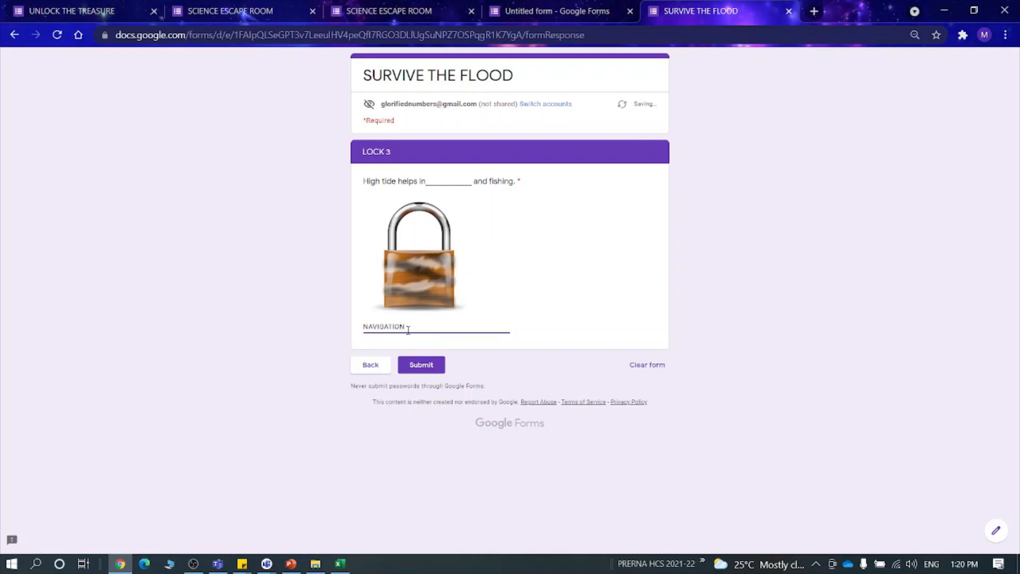
{"action": "left_click", "coordinate": [422, 365]}
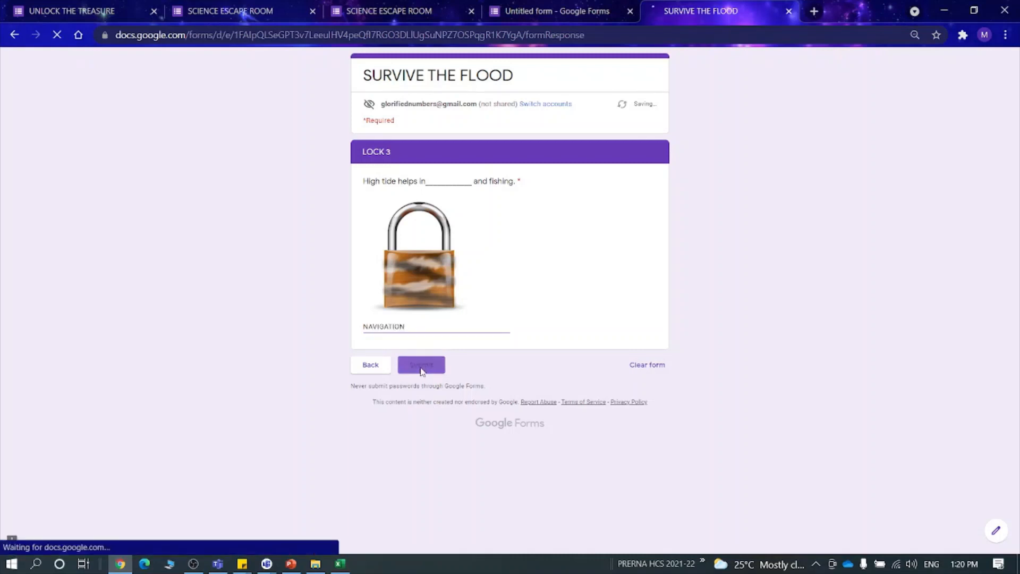
- Check the confirmation page of the submitted response and close the form preview
{"action": "key", "text": "ctrl+plus"}
{"action": "key", "text": "ctrl+plus"}
{"action": "key", "text": "ctrl+plus"}
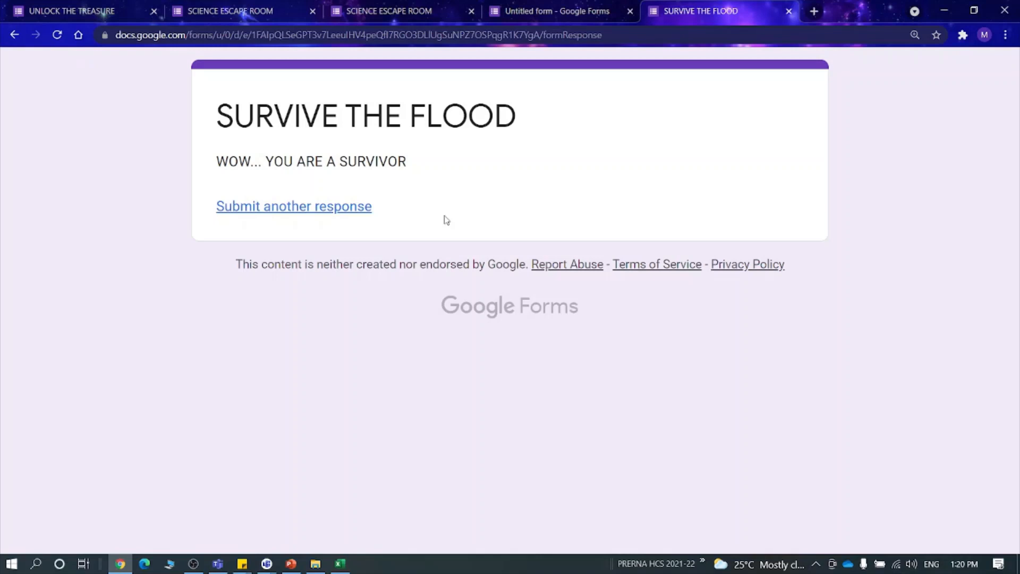
{"action": "left_click", "coordinate": [789, 11]}
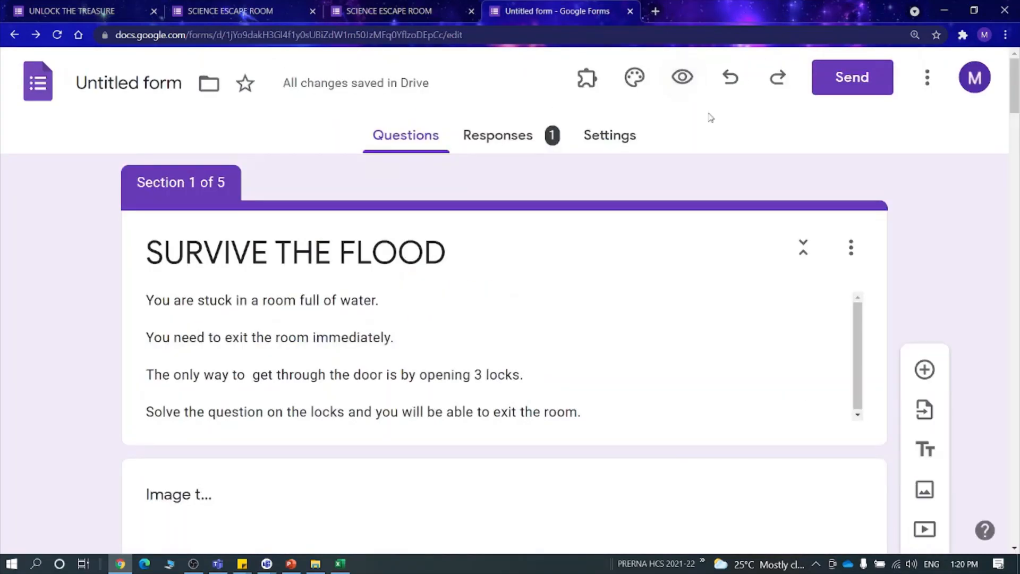
- Enable going to a section based on the answer for the "Harbour Waves" question in LOCK 1
{"action": "key", "text": "ctrl+minus"}
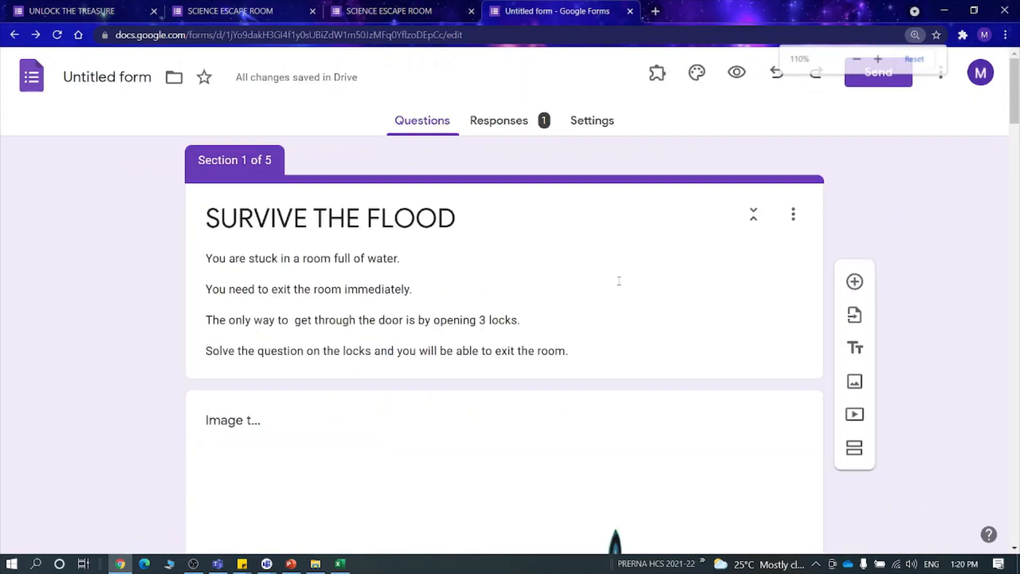
{"action": "key", "text": "ctrl+minus"}
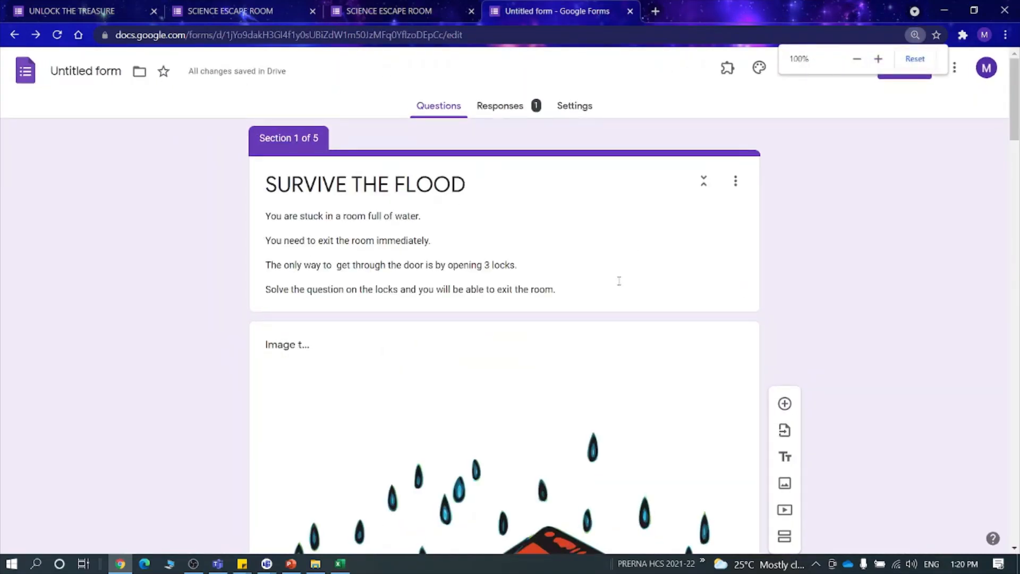
{"action": "scroll", "coordinate": [590, 239], "scroll_direction": "down", "scroll_amount": 4}
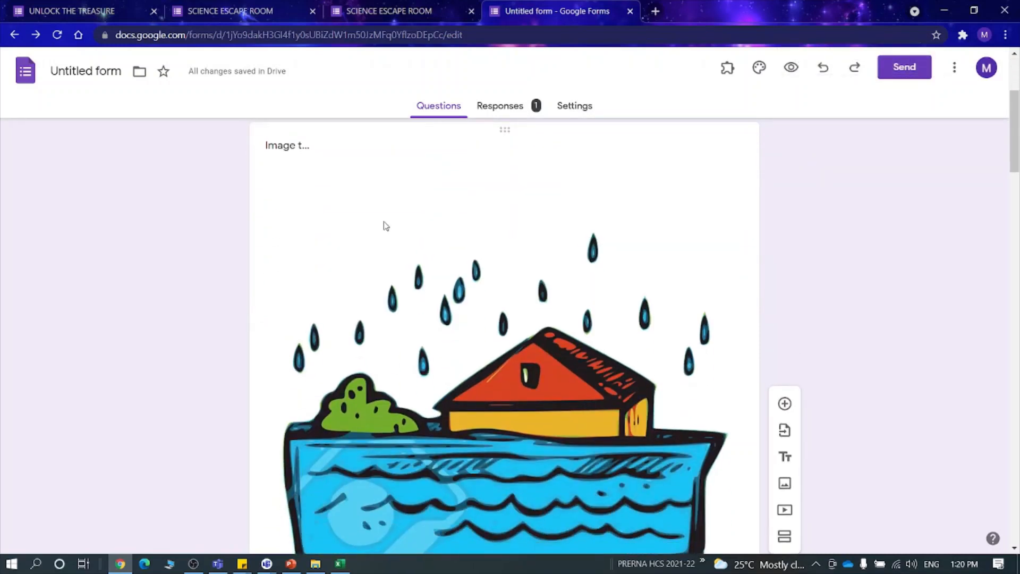
{"action": "scroll", "coordinate": [544, 393], "scroll_direction": "down", "scroll_amount": 1}
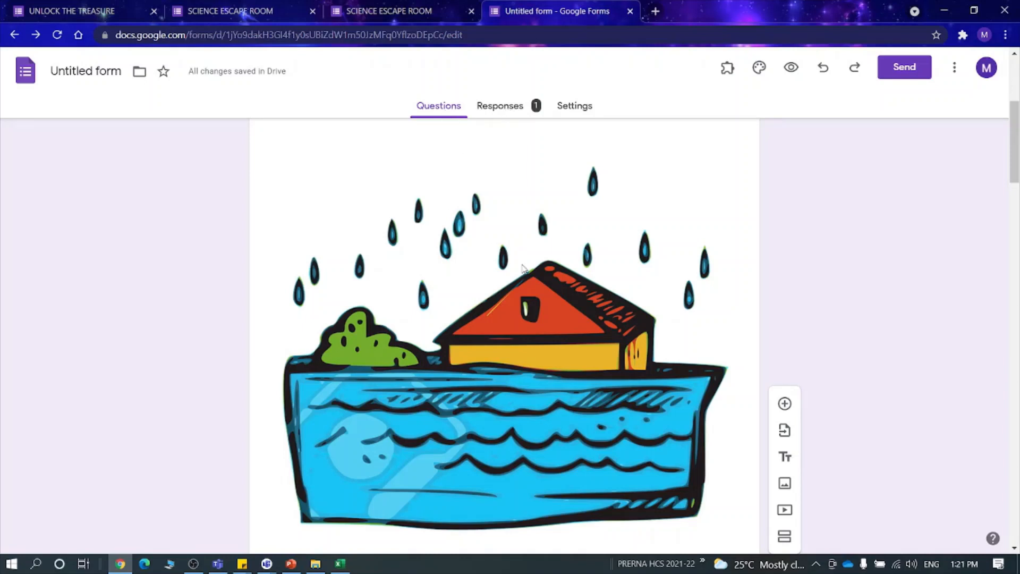
{"action": "scroll", "coordinate": [526, 271], "scroll_direction": "down", "scroll_amount": 10}
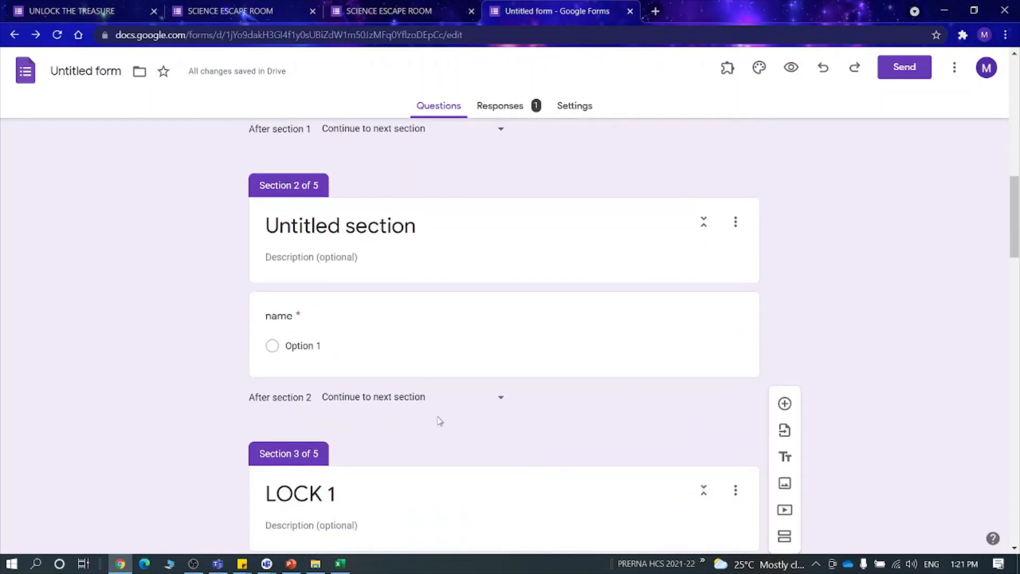
{"action": "scroll", "coordinate": [437, 415], "scroll_direction": "down", "scroll_amount": 5}
{"action": "scroll", "coordinate": [524, 372], "scroll_direction": "down", "scroll_amount": 3}
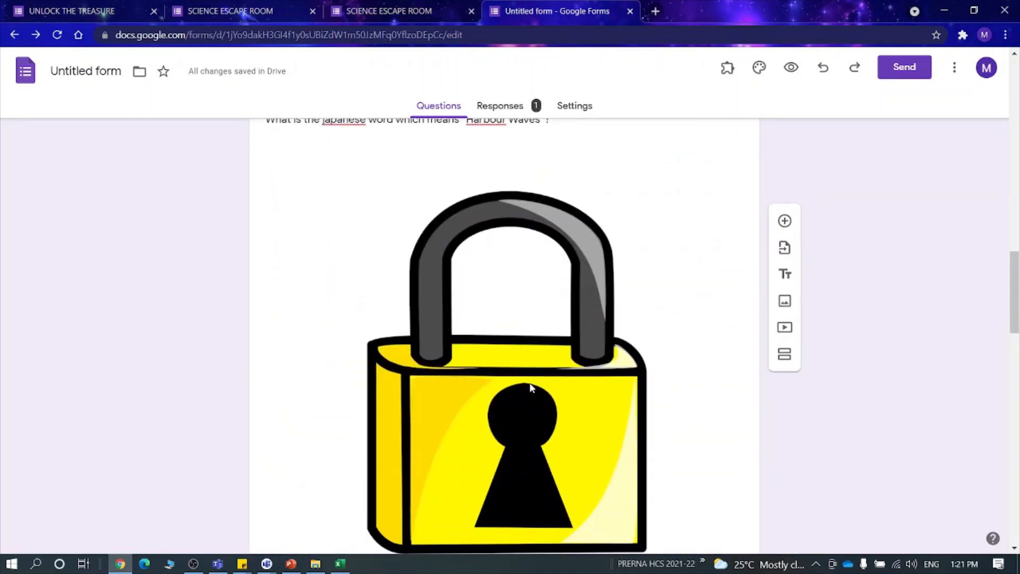
{"action": "scroll", "coordinate": [622, 369], "scroll_direction": "down", "scroll_amount": 3}
{"action": "left_click", "coordinate": [645, 360]}
{"action": "scroll", "coordinate": [611, 372], "scroll_direction": "down", "scroll_amount": 5}
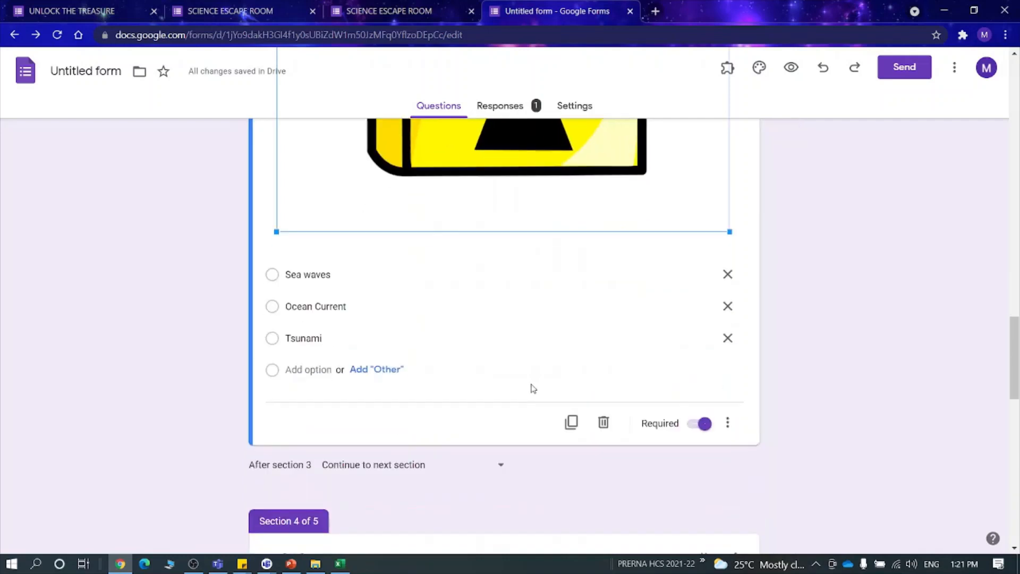
{"action": "scroll", "coordinate": [467, 266], "scroll_direction": "up", "scroll_amount": 5}
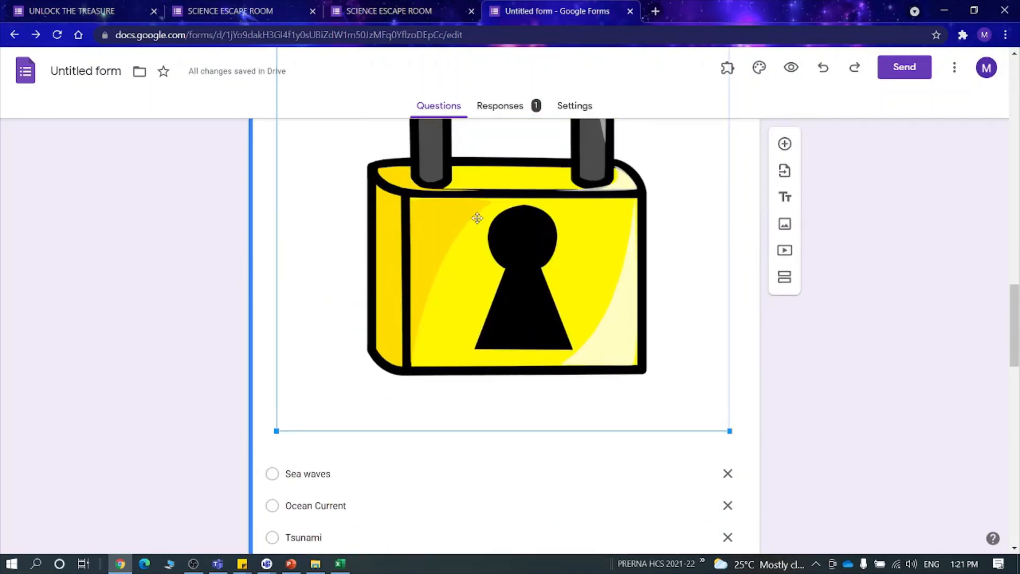
{"action": "scroll", "coordinate": [613, 447], "scroll_direction": "down", "scroll_amount": 6}
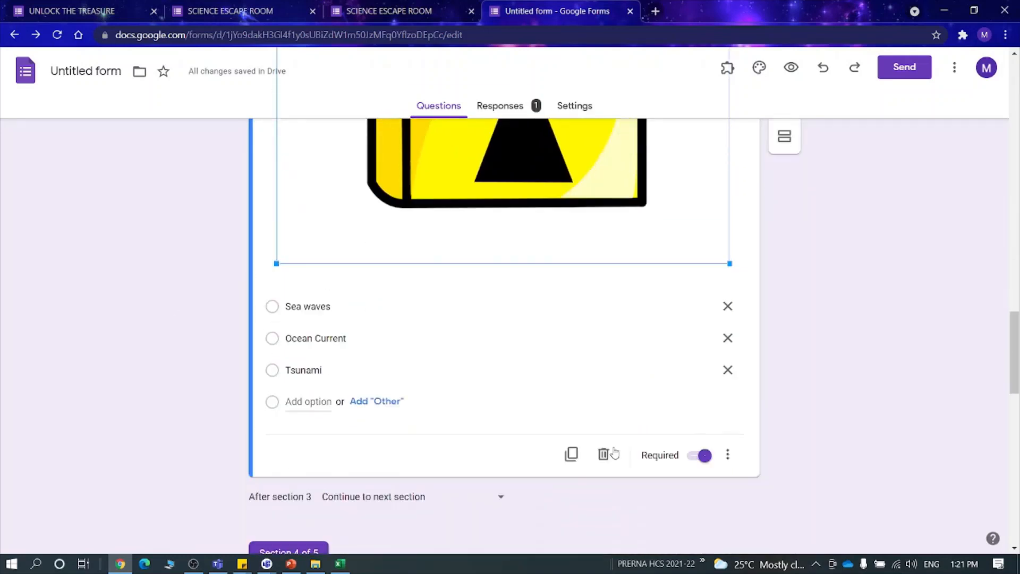
{"action": "left_click", "coordinate": [729, 356]}
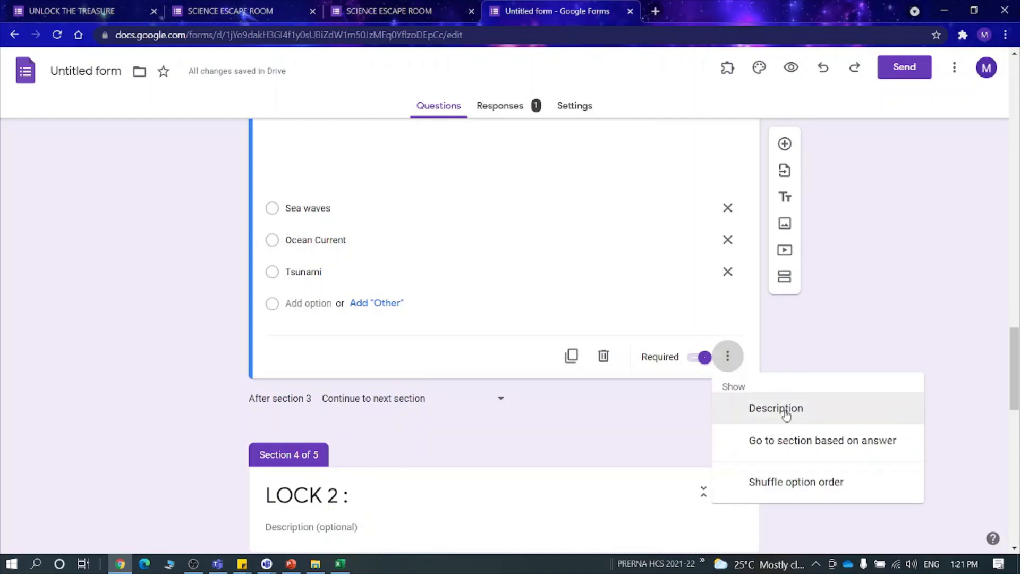
{"action": "left_click", "coordinate": [787, 449]}
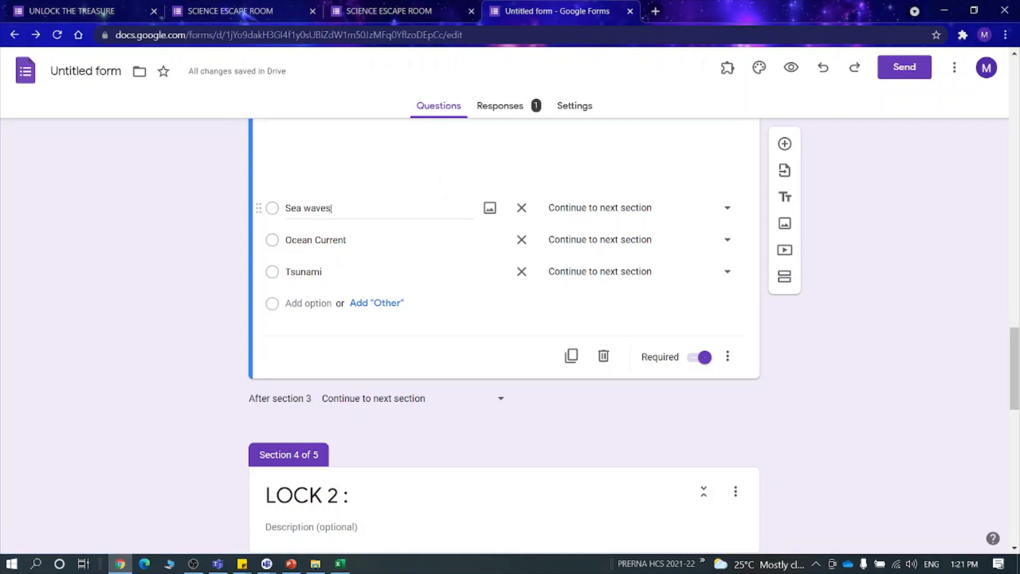
- Set the "Sea waves" and "Ocean Current" answers of the LOCK 1 question to go to section 3 (LOCK 1)
{"action": "scroll", "coordinate": [425, 220], "scroll_direction": "up", "scroll_amount": 10}
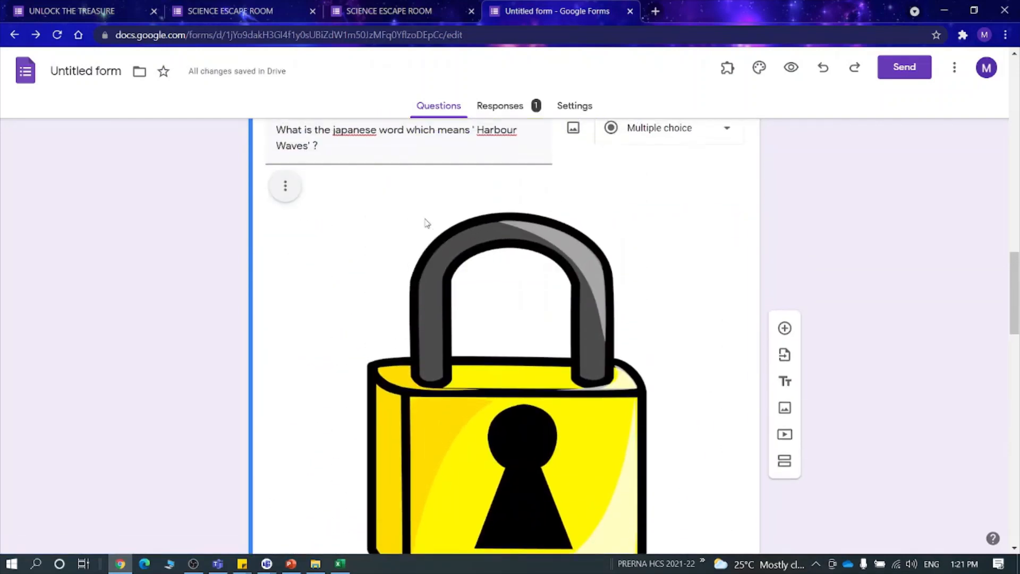
{"action": "scroll", "coordinate": [425, 220], "scroll_direction": "up", "scroll_amount": 2}
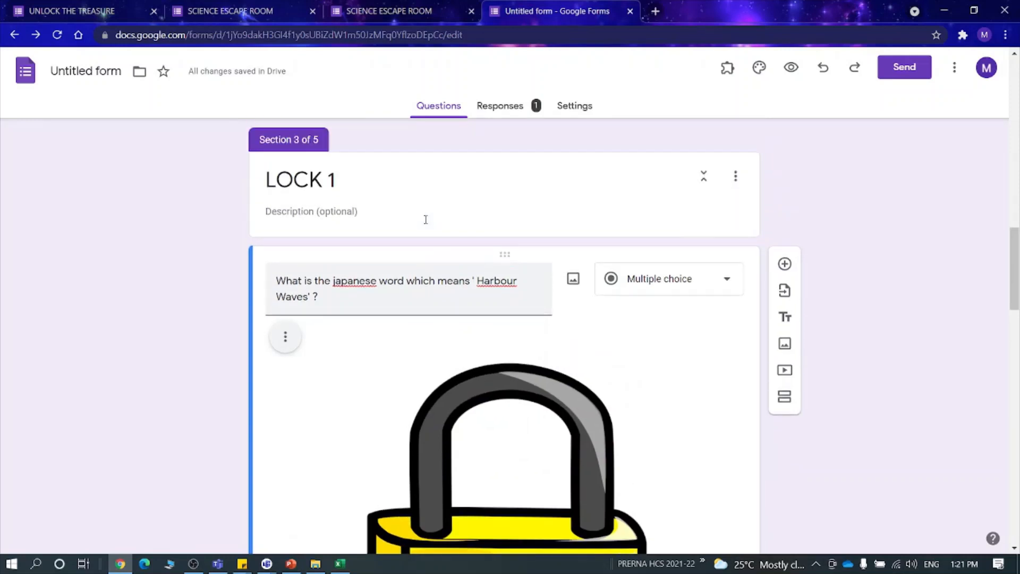
{"action": "scroll", "coordinate": [424, 222], "scroll_direction": "down", "scroll_amount": 10}
{"action": "left_click", "coordinate": [603, 282]}
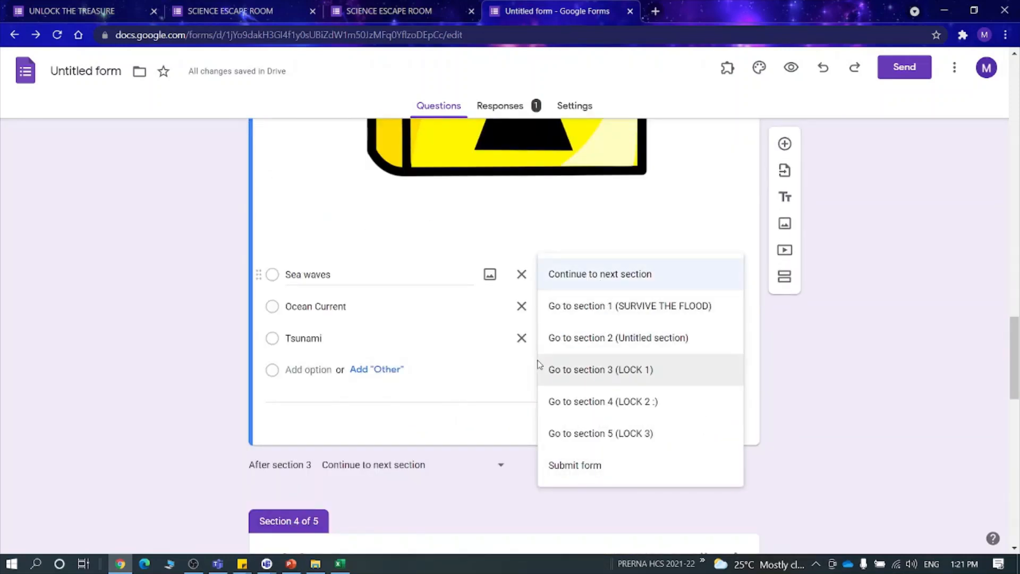
{"action": "left_click", "coordinate": [599, 377]}
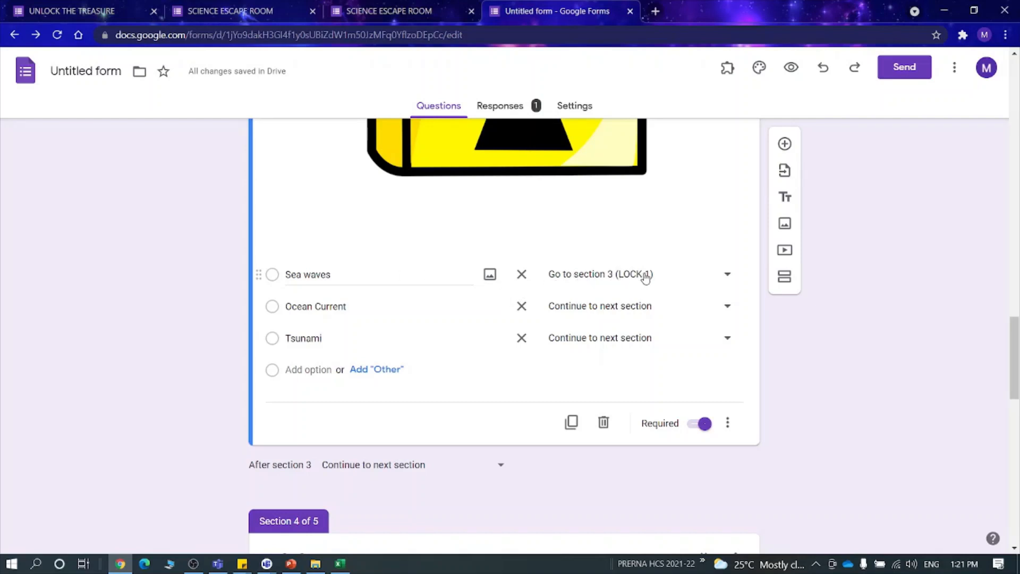
{"action": "left_click", "coordinate": [573, 308]}
{"action": "left_click", "coordinate": [574, 401]}
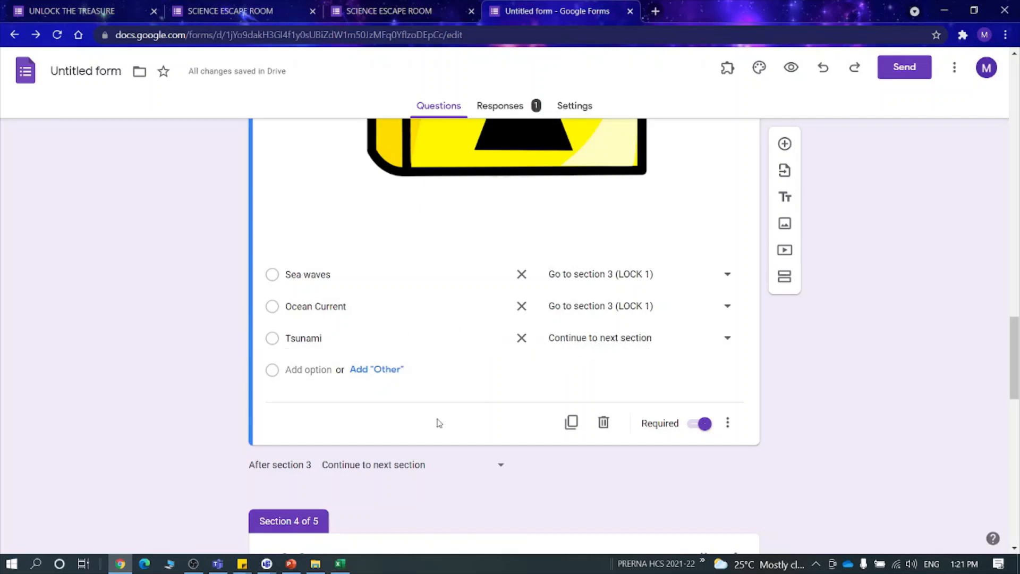
- Review the form's sections and the section routing of the answers in the LOCK 1 question
{"action": "scroll", "coordinate": [505, 460], "scroll_direction": "down", "scroll_amount": 6}
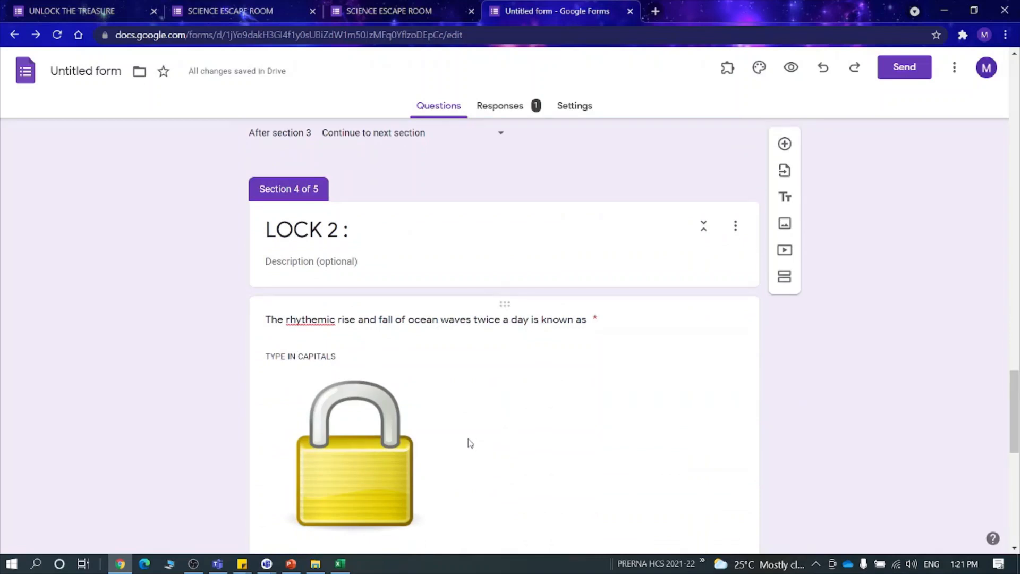
{"action": "scroll", "coordinate": [470, 443], "scroll_direction": "up", "scroll_amount": 12}
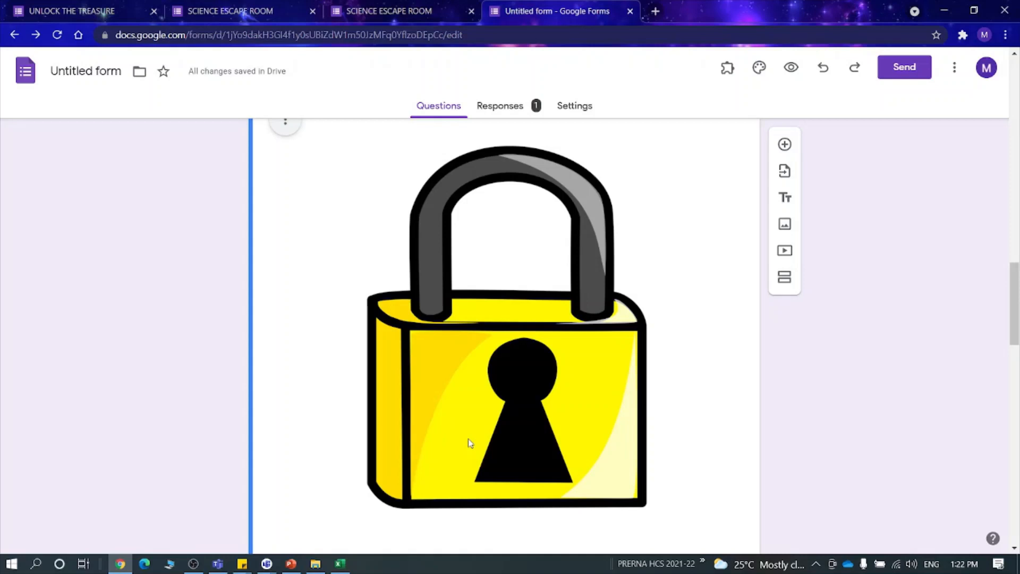
{"action": "scroll", "coordinate": [851, 356], "scroll_direction": "up", "scroll_amount": 3}
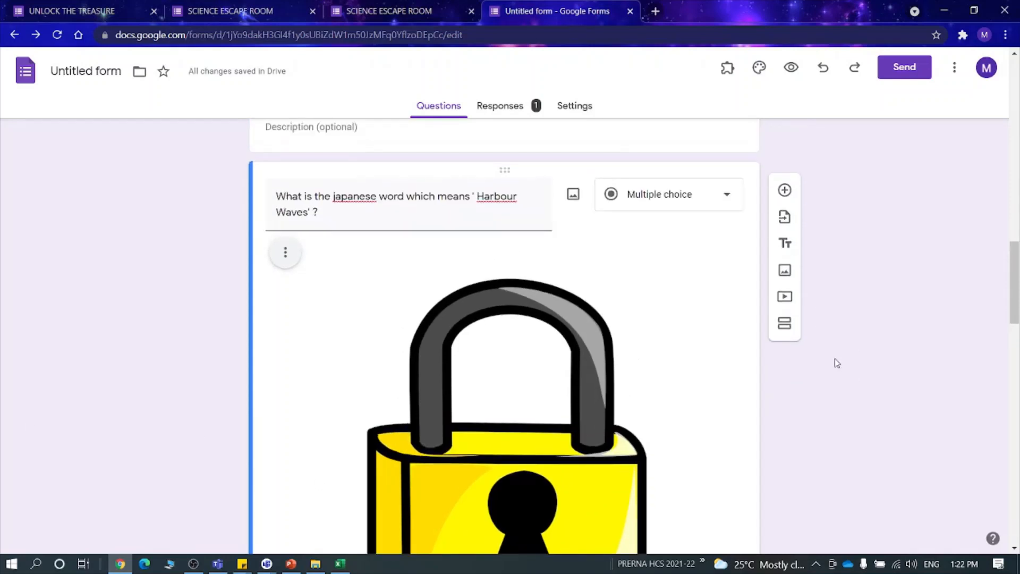
{"action": "scroll", "coordinate": [268, 344], "scroll_direction": "up", "scroll_amount": 6}
{"action": "scroll", "coordinate": [528, 280], "scroll_direction": "up", "scroll_amount": 7}
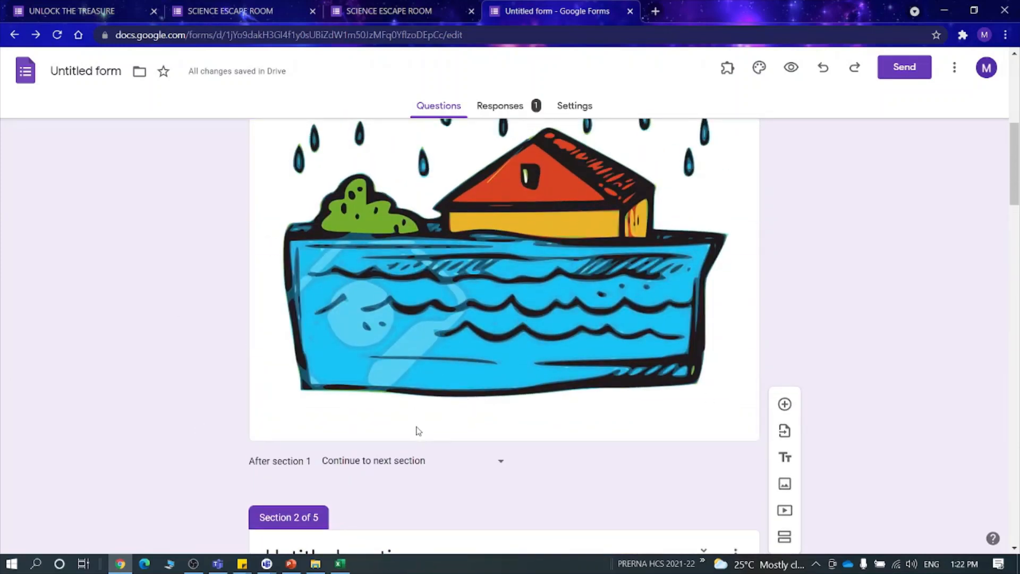
{"action": "scroll", "coordinate": [669, 428], "scroll_direction": "down", "scroll_amount": 5}
{"action": "scroll", "coordinate": [663, 426], "scroll_direction": "down", "scroll_amount": 8}
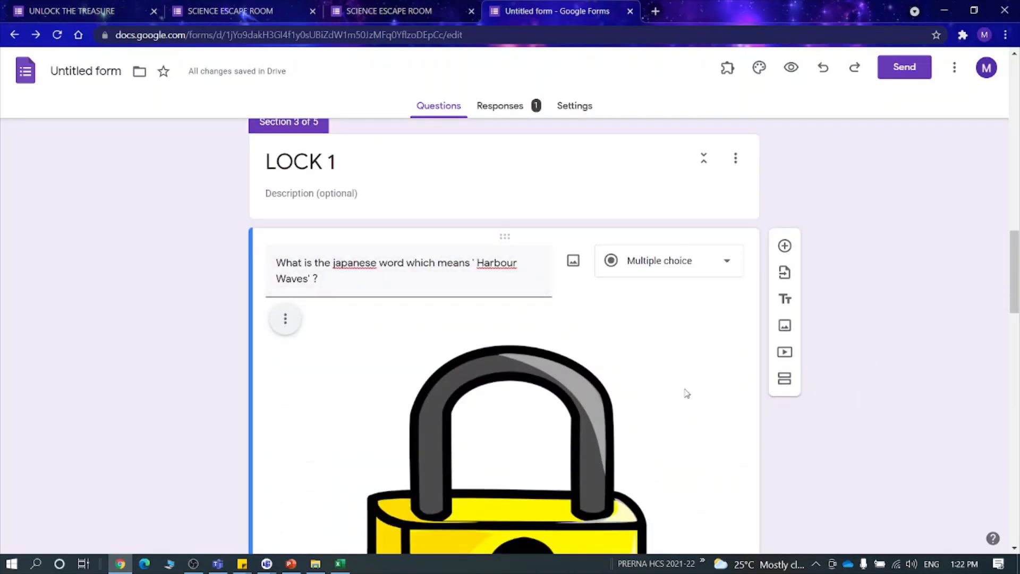
{"action": "scroll", "coordinate": [685, 393], "scroll_direction": "down", "scroll_amount": 1}
{"action": "scroll", "coordinate": [725, 361], "scroll_direction": "down", "scroll_amount": 3}
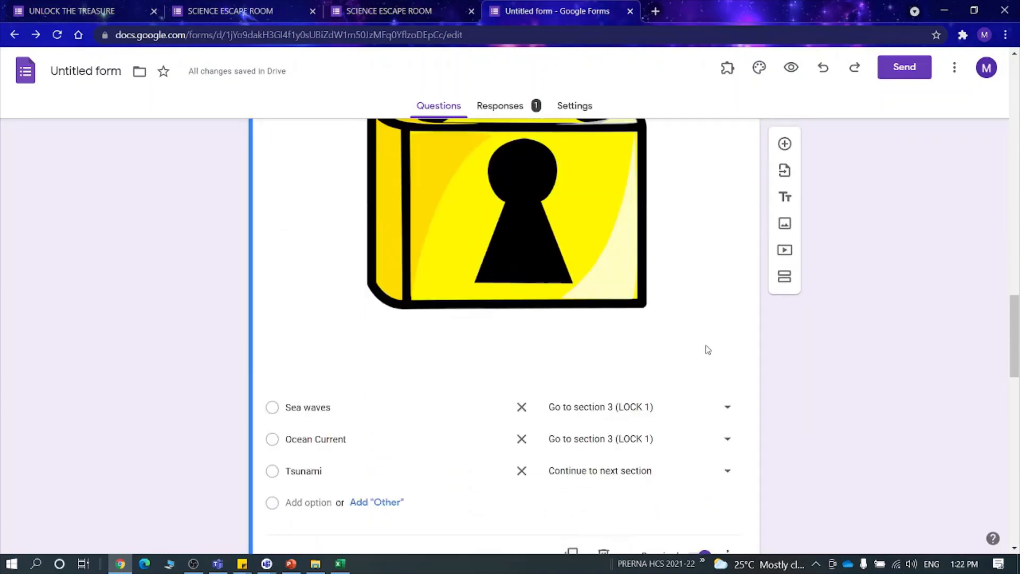
{"action": "scroll", "coordinate": [707, 349], "scroll_direction": "up", "scroll_amount": 4}
{"action": "scroll", "coordinate": [708, 350], "scroll_direction": "down", "scroll_amount": 5}
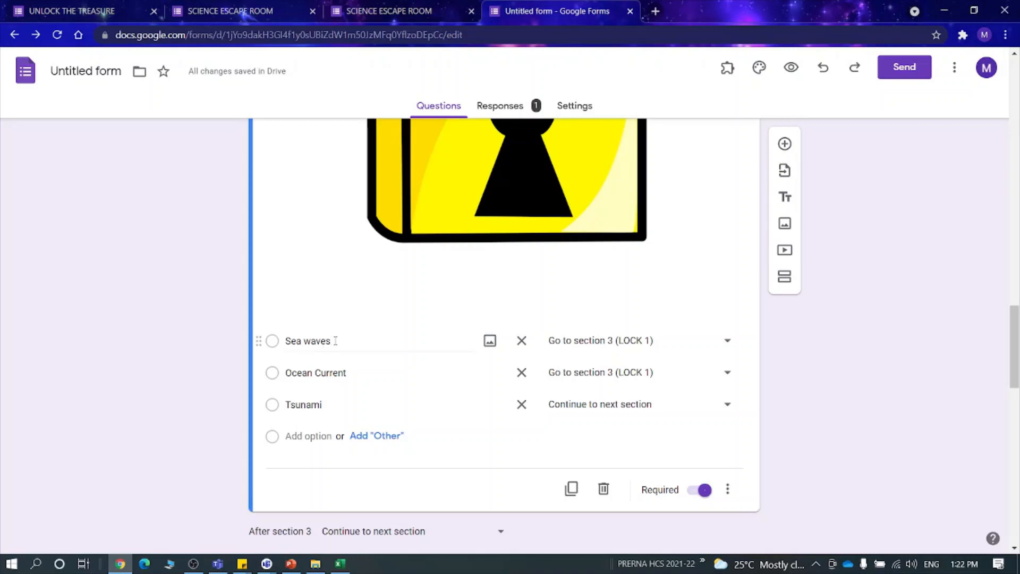
{"action": "left_click", "coordinate": [591, 343]}
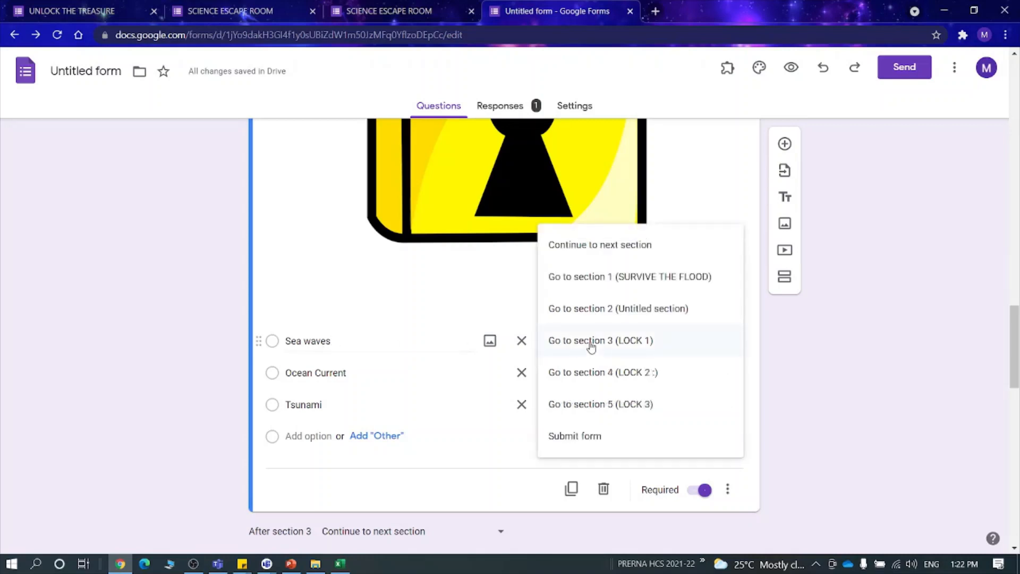
{"action": "left_click", "coordinate": [881, 376]}
- Turn going to a section based on the answer off and on again for the "Harbour Waves" question
{"action": "left_click", "coordinate": [727, 489]}
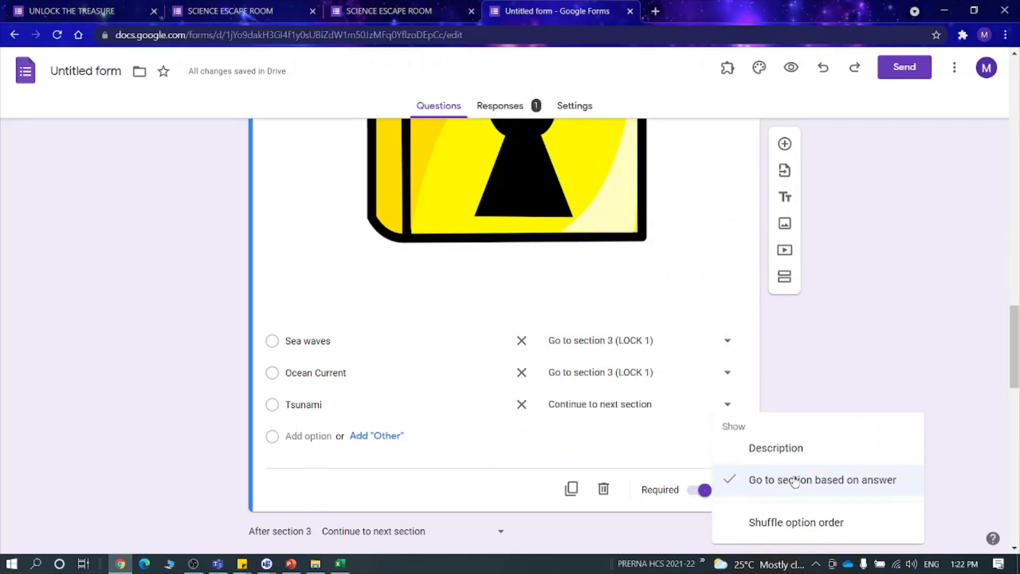
{"action": "left_click", "coordinate": [873, 484]}
{"action": "left_click", "coordinate": [728, 489]}
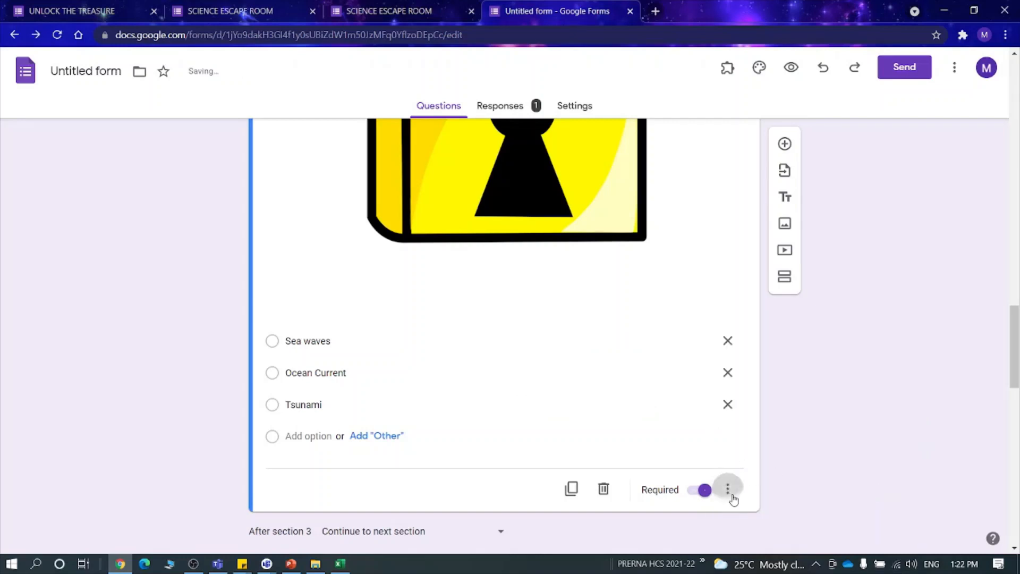
{"action": "left_click", "coordinate": [806, 484]}
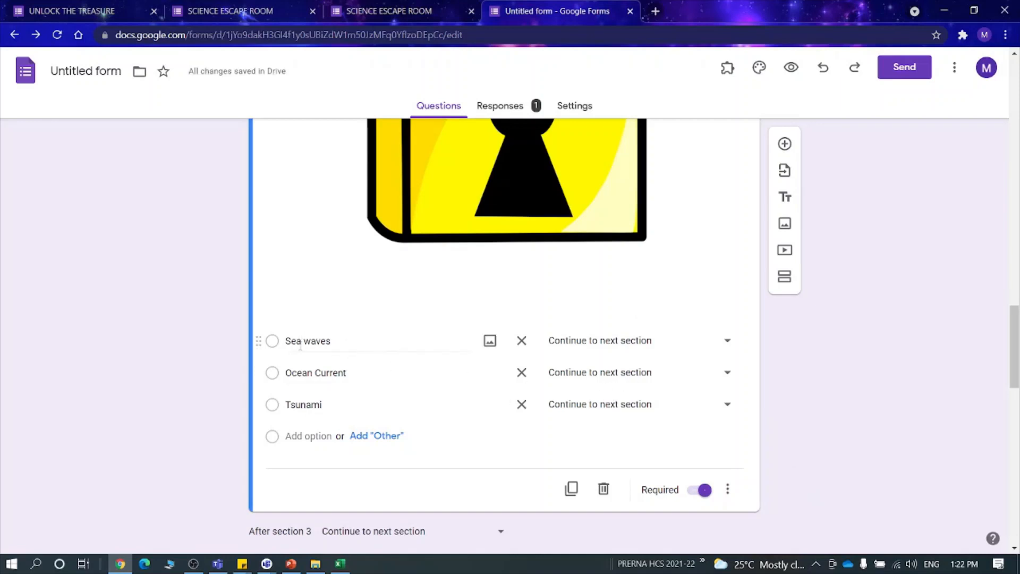
- Route "Sea waves" and "Ocean Current" back to section 3 (LOCK 1) and check the destination choices for "Tsunami"
{"action": "left_click", "coordinate": [567, 344]}
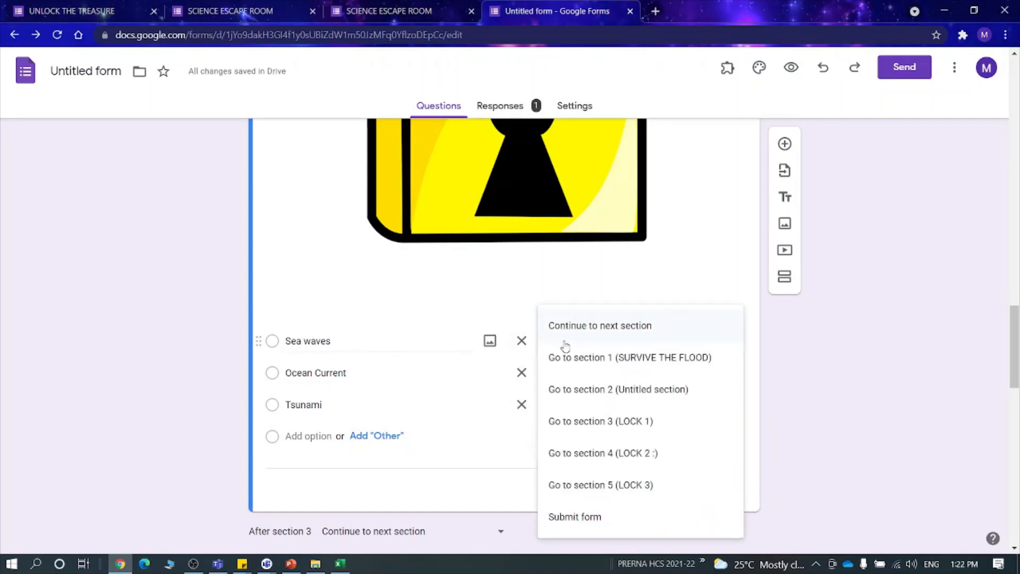
{"action": "left_click", "coordinate": [592, 427]}
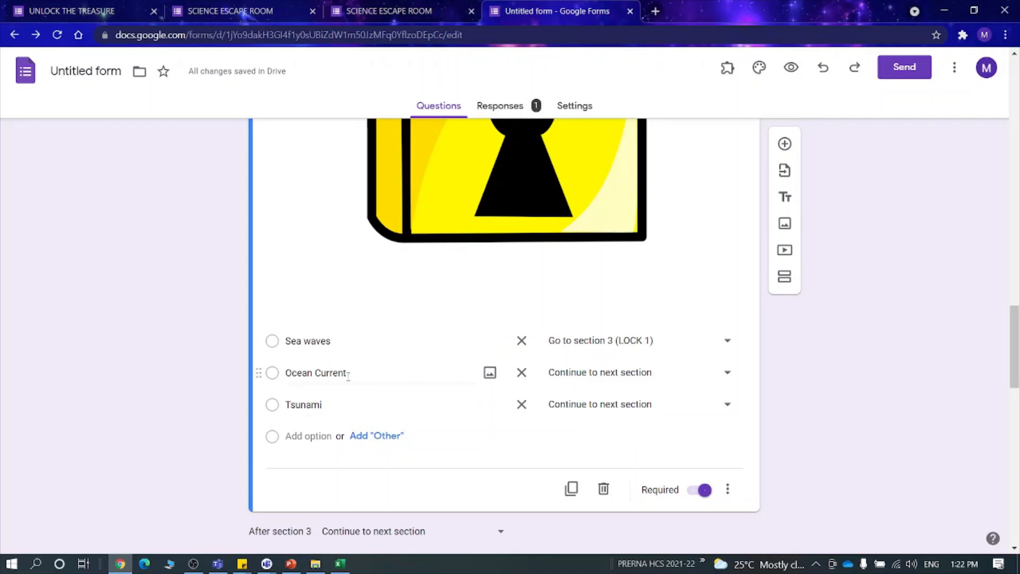
{"action": "left_click", "coordinate": [569, 374]}
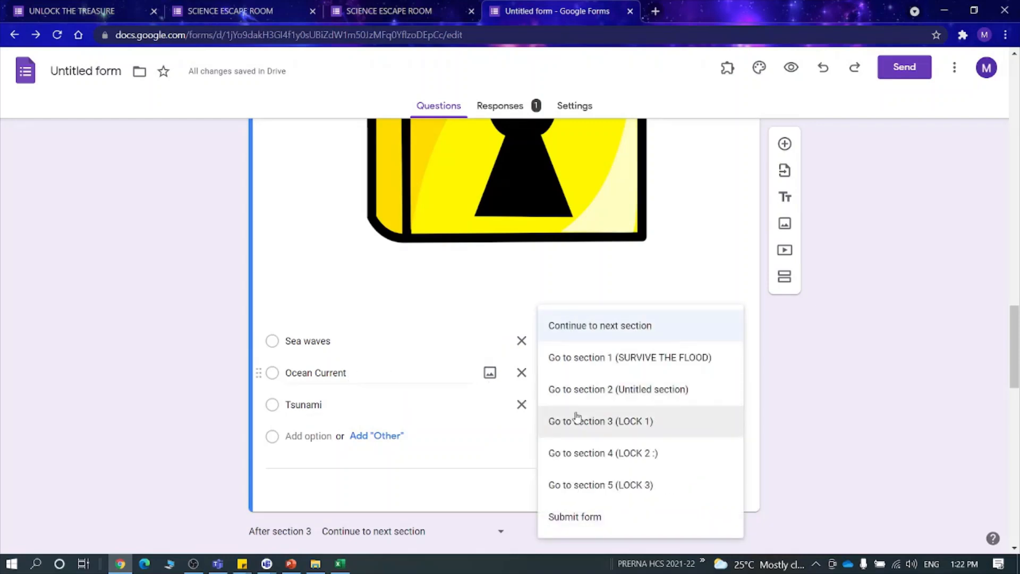
{"action": "left_click", "coordinate": [609, 424]}
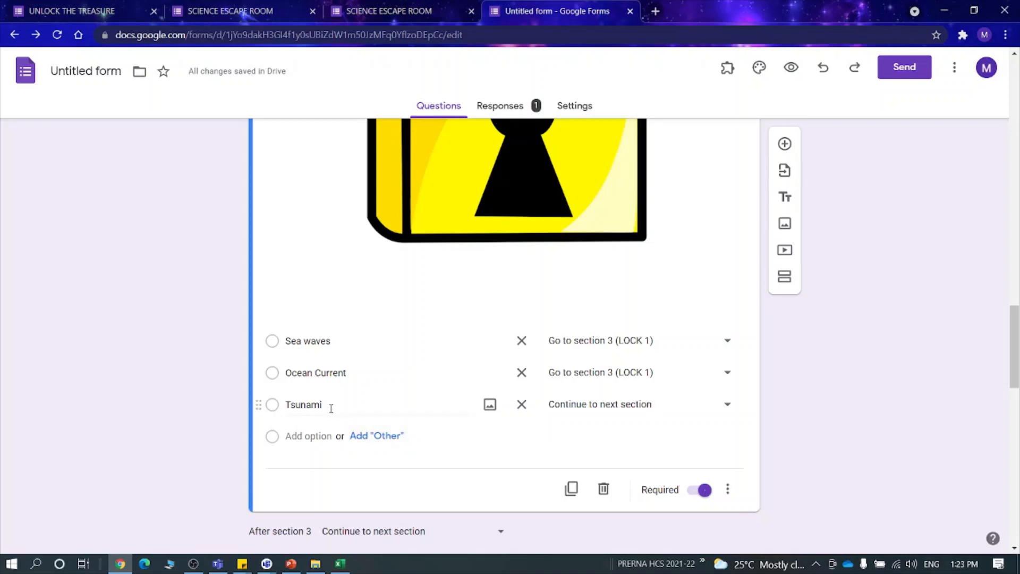
{"action": "left_click", "coordinate": [595, 408]}
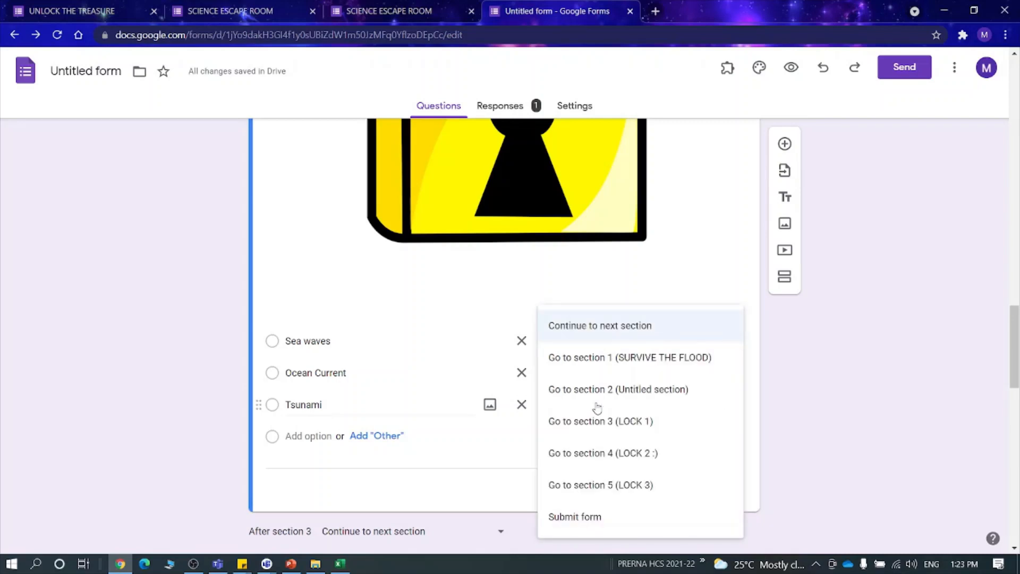
{"action": "left_click", "coordinate": [856, 431]}
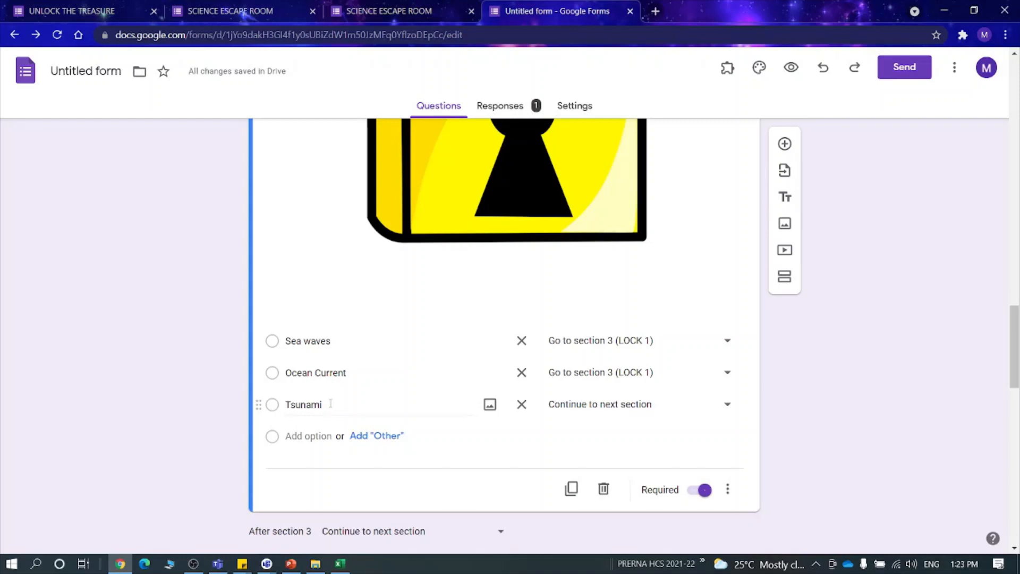
- Examine the LOCK 2 section and its tide question's answer type and response validation
{"action": "scroll", "coordinate": [359, 418], "scroll_direction": "down", "scroll_amount": 7}
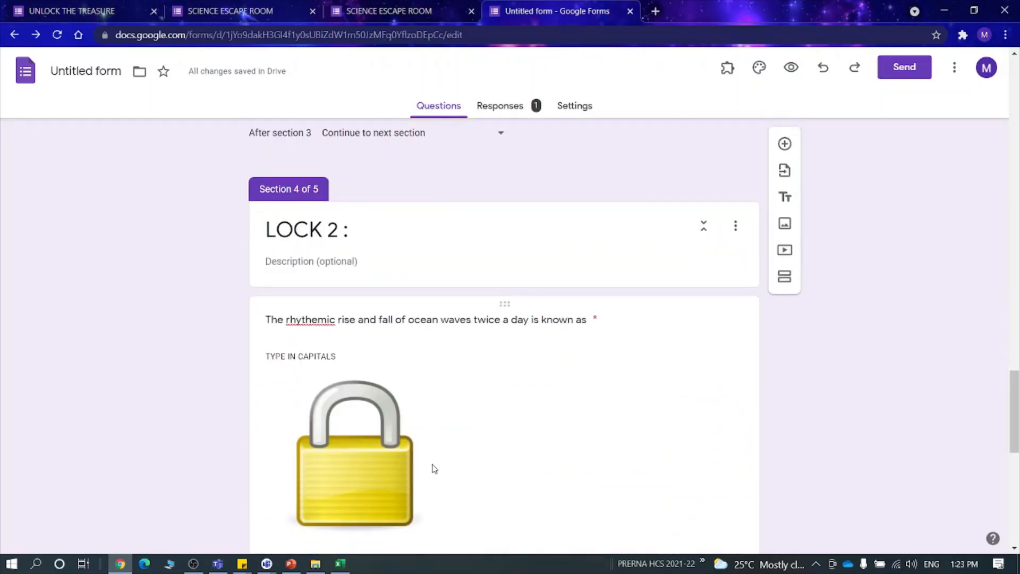
{"action": "scroll", "coordinate": [456, 431], "scroll_direction": "up", "scroll_amount": 7}
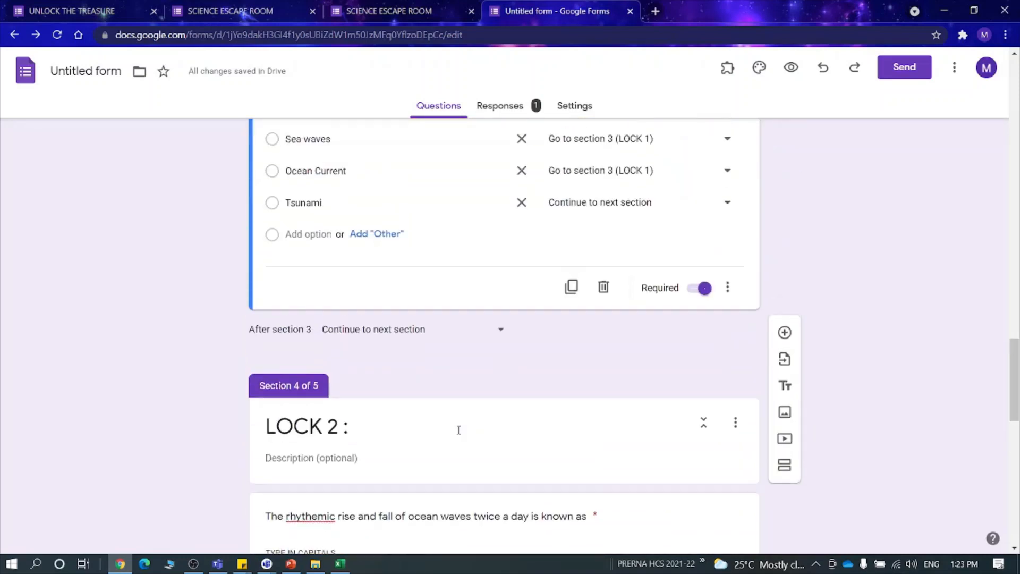
{"action": "scroll", "coordinate": [876, 415], "scroll_direction": "up", "scroll_amount": 3}
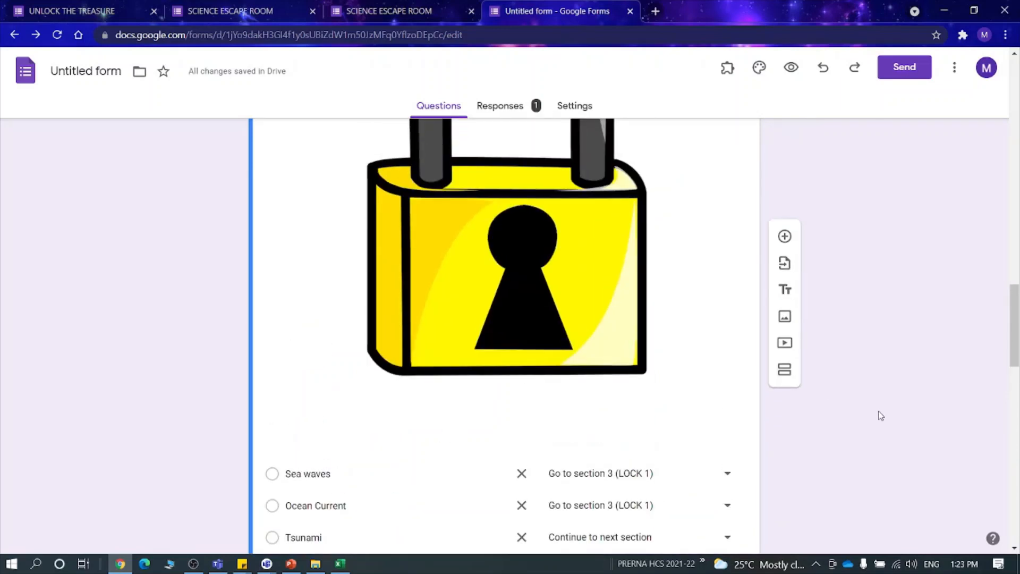
{"action": "key", "text": "ctrl+minus"}
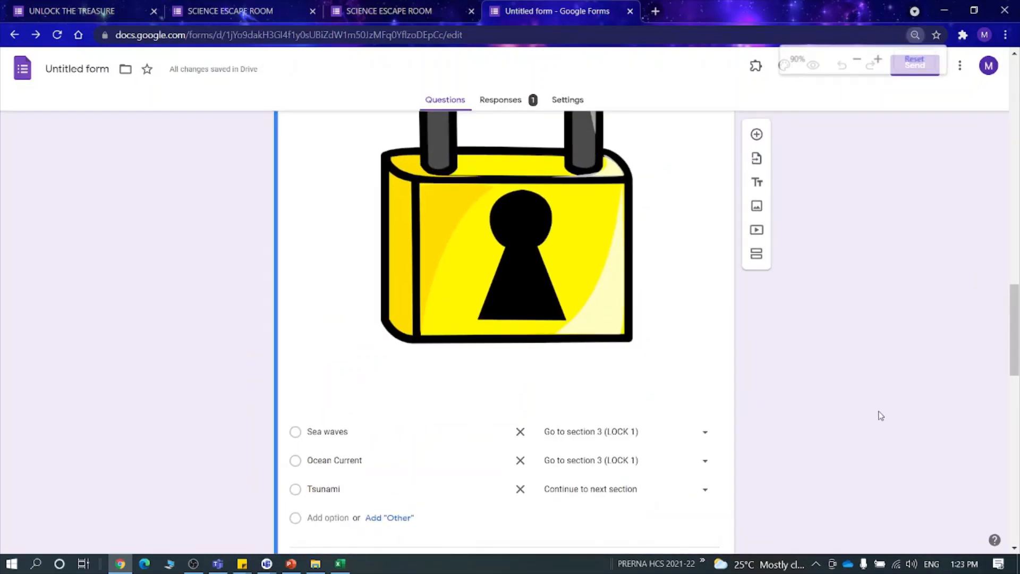
{"action": "scroll", "coordinate": [880, 416], "scroll_direction": "down", "scroll_amount": 10}
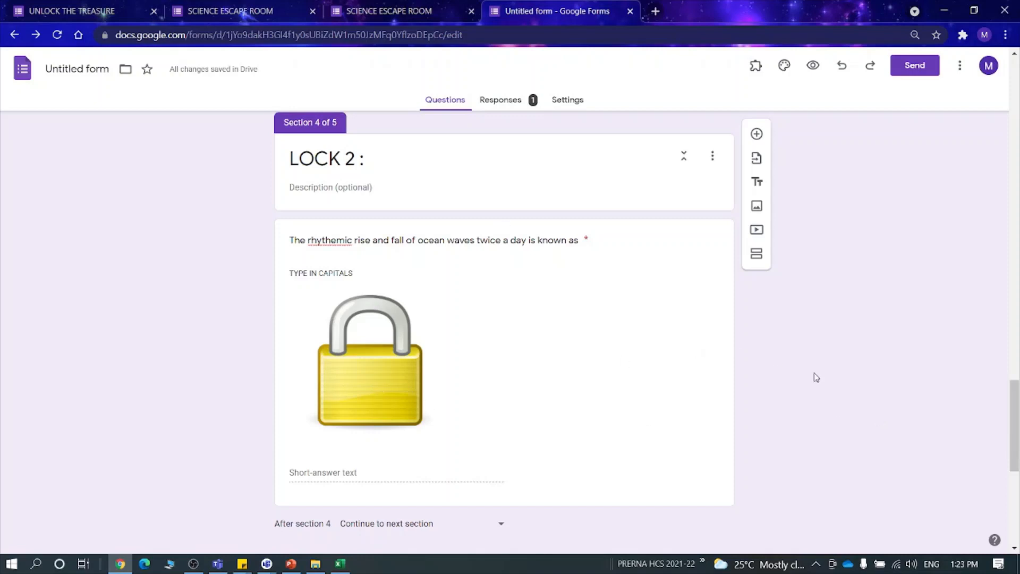
{"action": "left_click", "coordinate": [420, 350]}
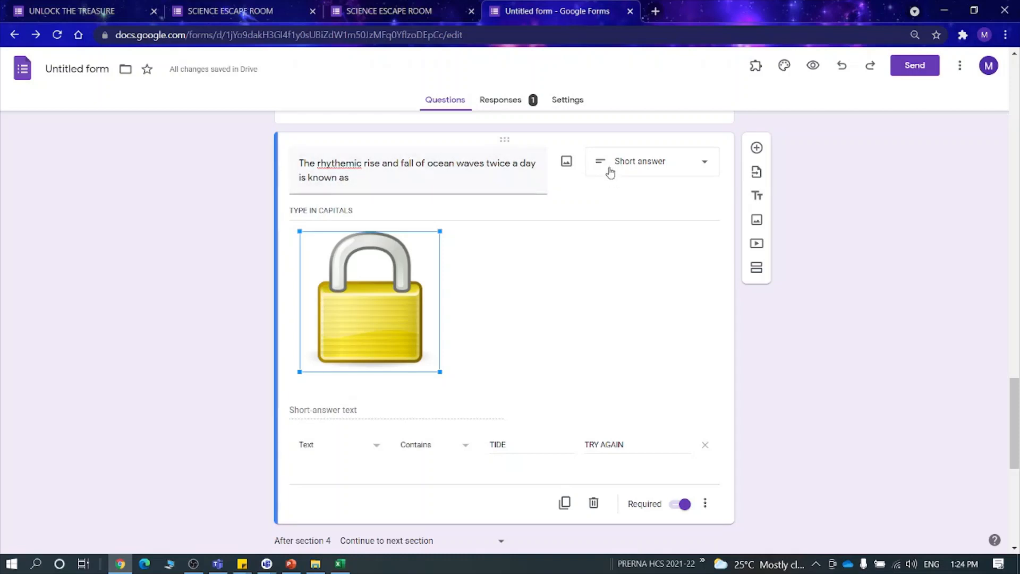
{"action": "left_click", "coordinate": [839, 369]}
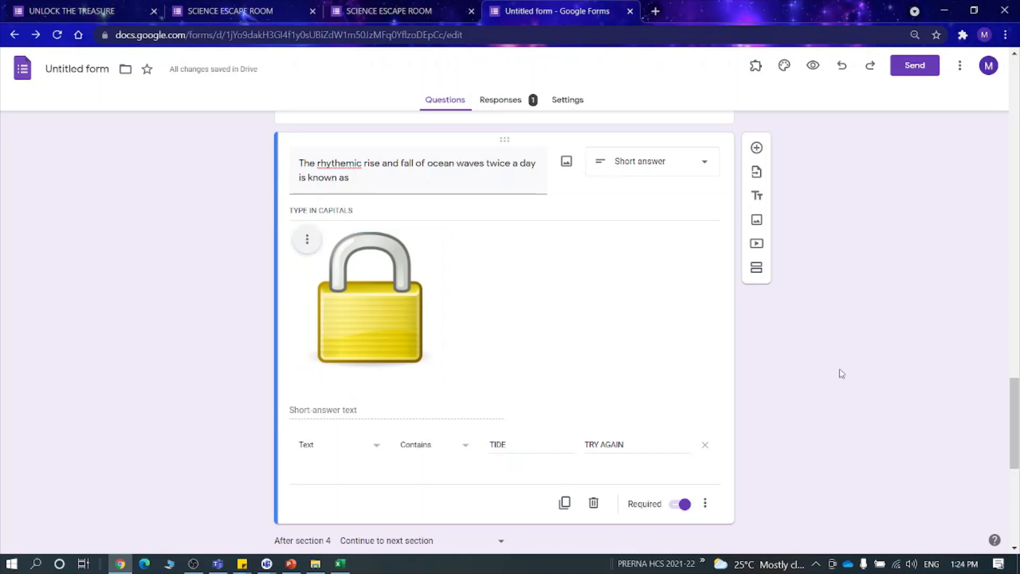
- Compare the question type used in LOCK 1 with LOCK 2 and view the question types available for the tide question
{"action": "scroll", "coordinate": [544, 383], "scroll_direction": "up", "scroll_amount": 5}
{"action": "scroll", "coordinate": [530, 216], "scroll_direction": "up", "scroll_amount": 8}
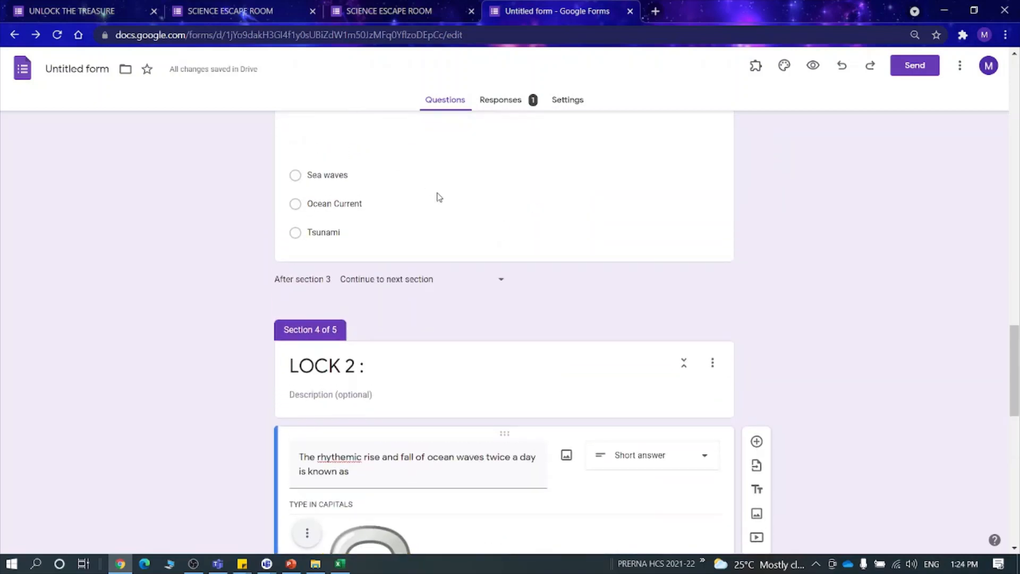
{"action": "scroll", "coordinate": [657, 182], "scroll_direction": "up", "scroll_amount": 3}
{"action": "left_click", "coordinate": [585, 290]}
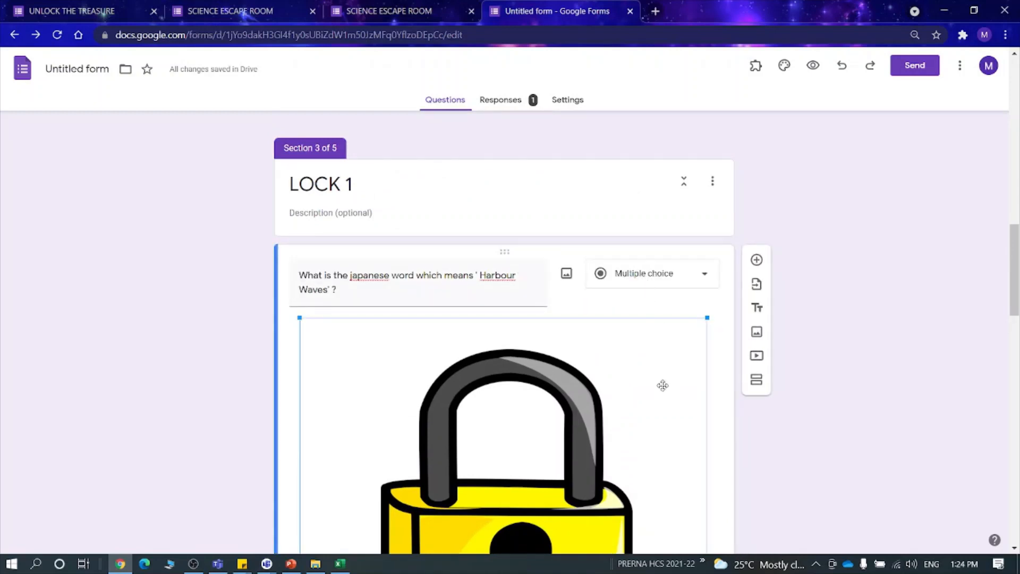
{"action": "scroll", "coordinate": [660, 384], "scroll_direction": "down", "scroll_amount": 14}
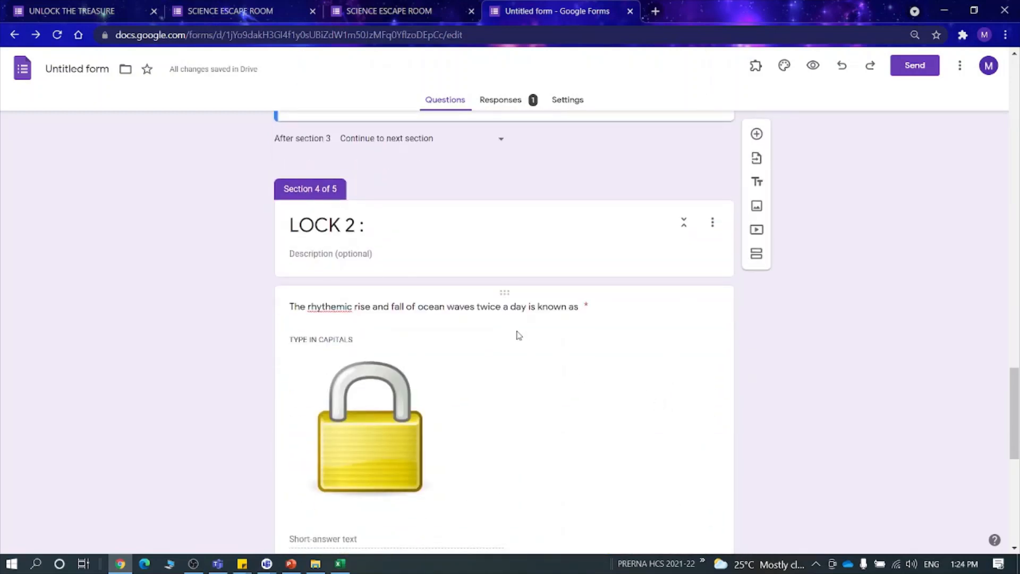
{"action": "left_click", "coordinate": [524, 372]}
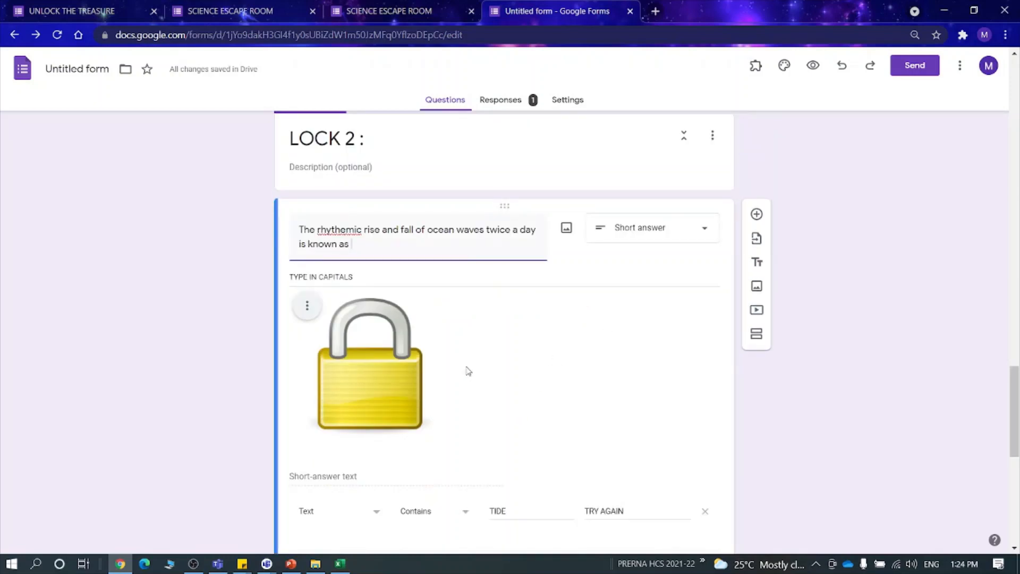
{"action": "left_click", "coordinate": [664, 235]}
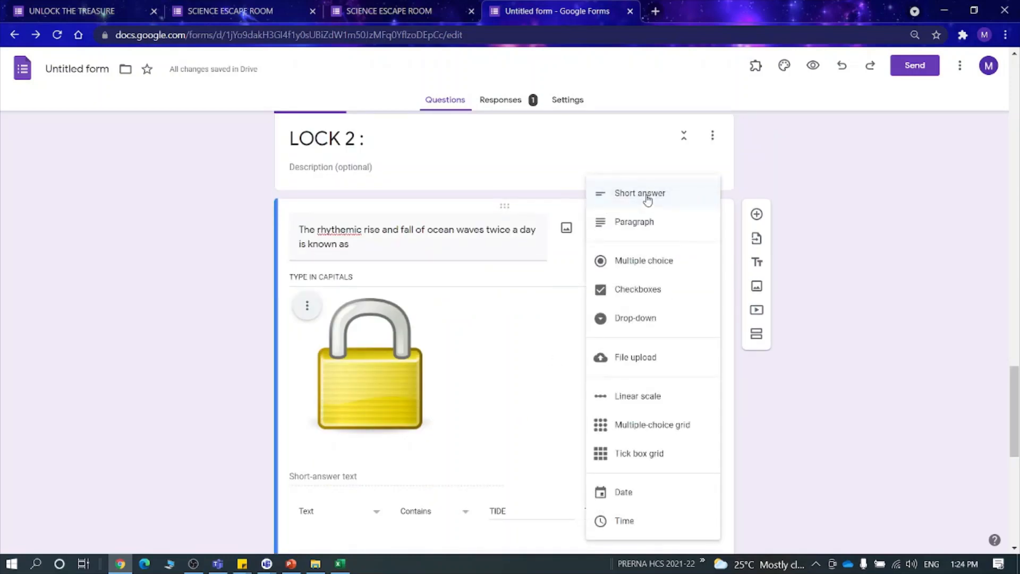
{"action": "left_click", "coordinate": [850, 340]}
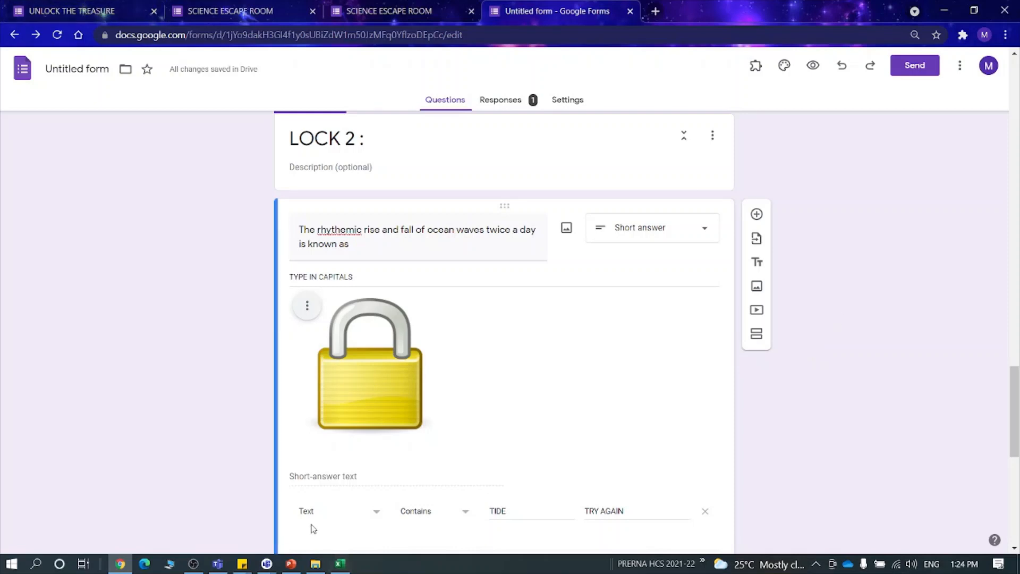
- Look at the TYPE 4 Unlock the treasure / Mystery Room slide in PowerPoint and return to the form in Chrome
{"action": "left_click", "coordinate": [289, 565]}
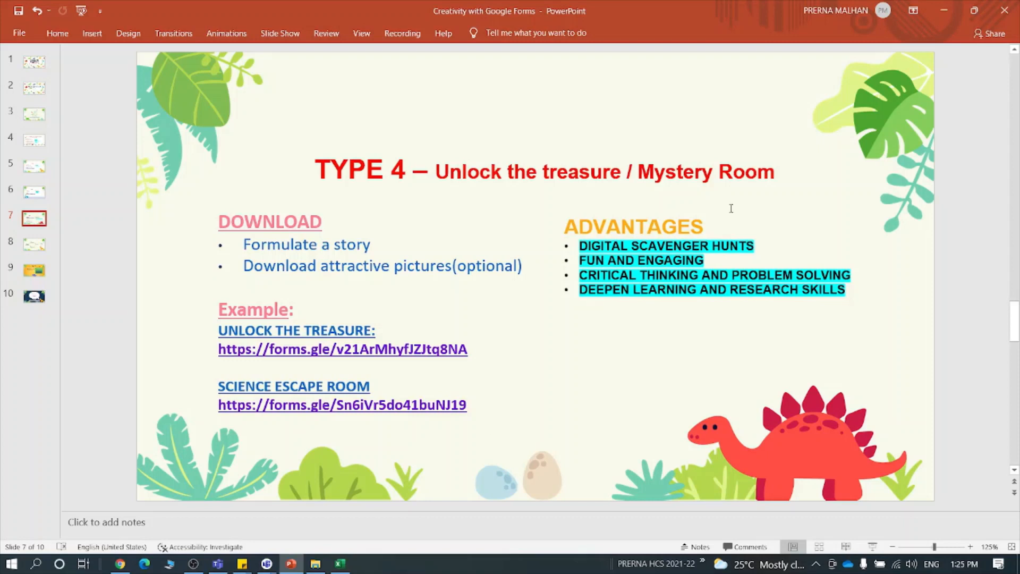
{"action": "left_click", "coordinate": [944, 10]}
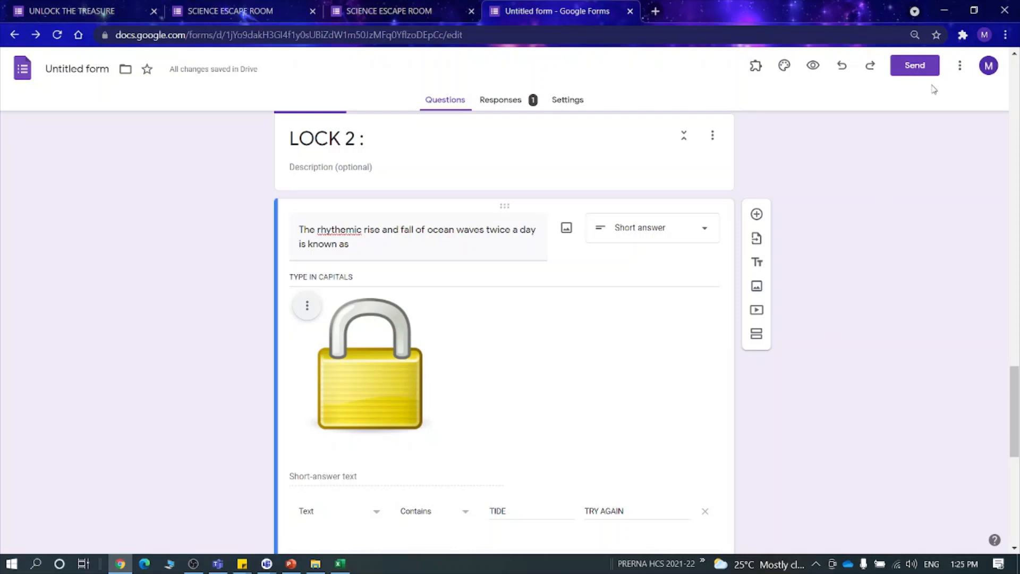
- Open the form's settings and examine the quiz, response collection and presentation options
{"action": "left_click", "coordinate": [960, 65]}
{"action": "left_click", "coordinate": [805, 104]}
{"action": "left_click", "coordinate": [558, 99]}
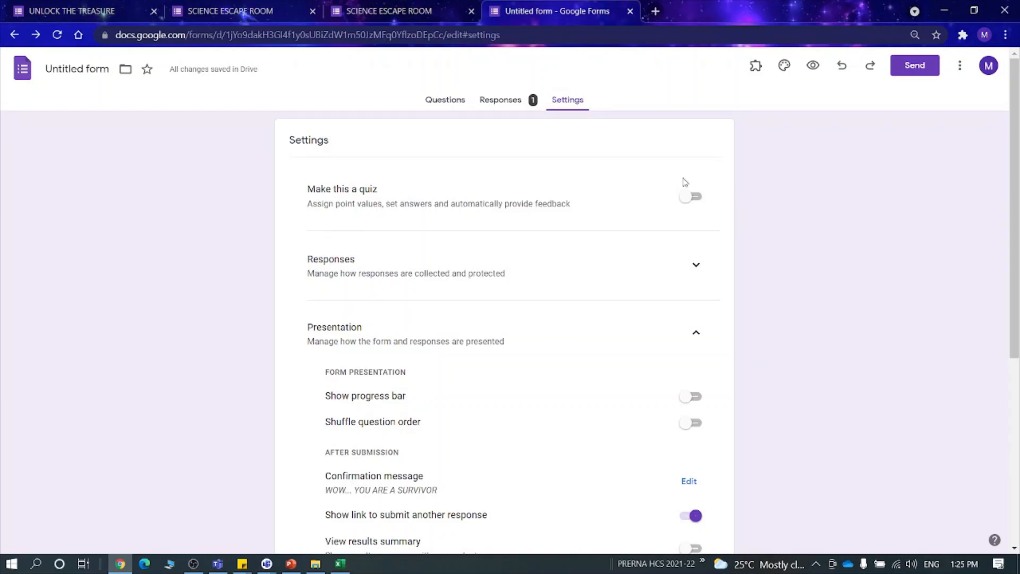
{"action": "scroll", "coordinate": [503, 289], "scroll_direction": "down", "scroll_amount": 3}
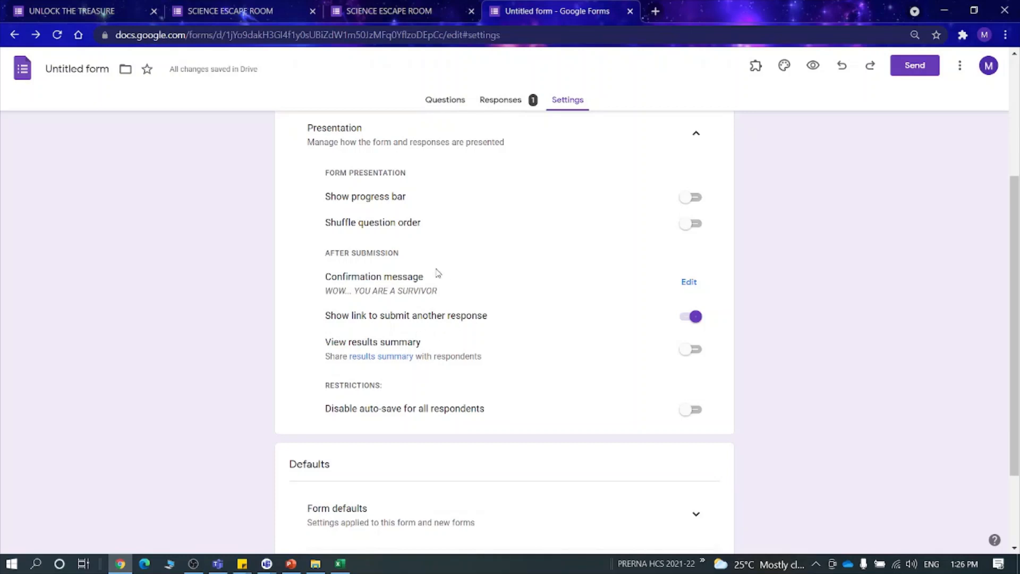
{"action": "scroll", "coordinate": [437, 273], "scroll_direction": "up", "scroll_amount": 3}
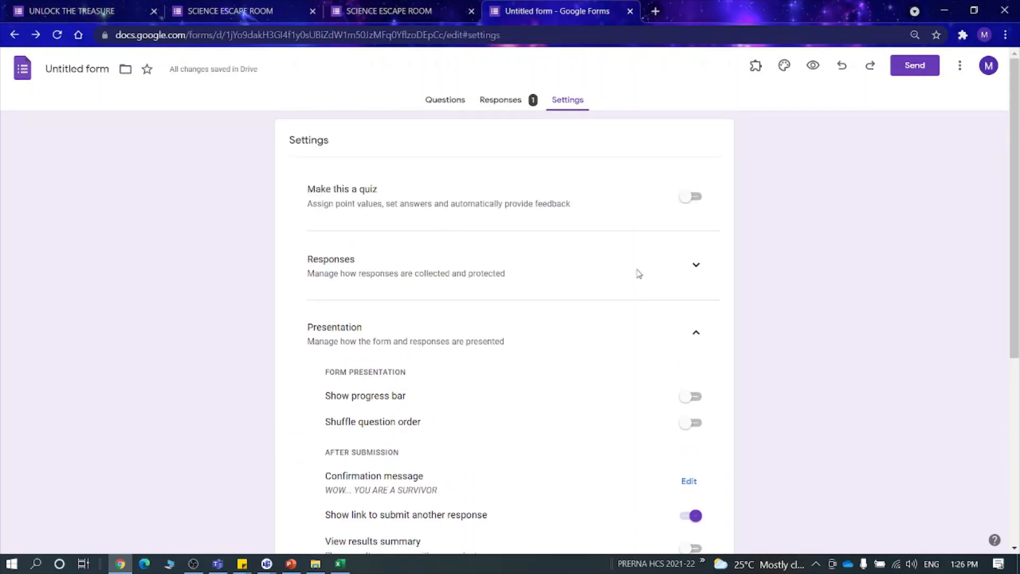
{"action": "left_click", "coordinate": [696, 266]}
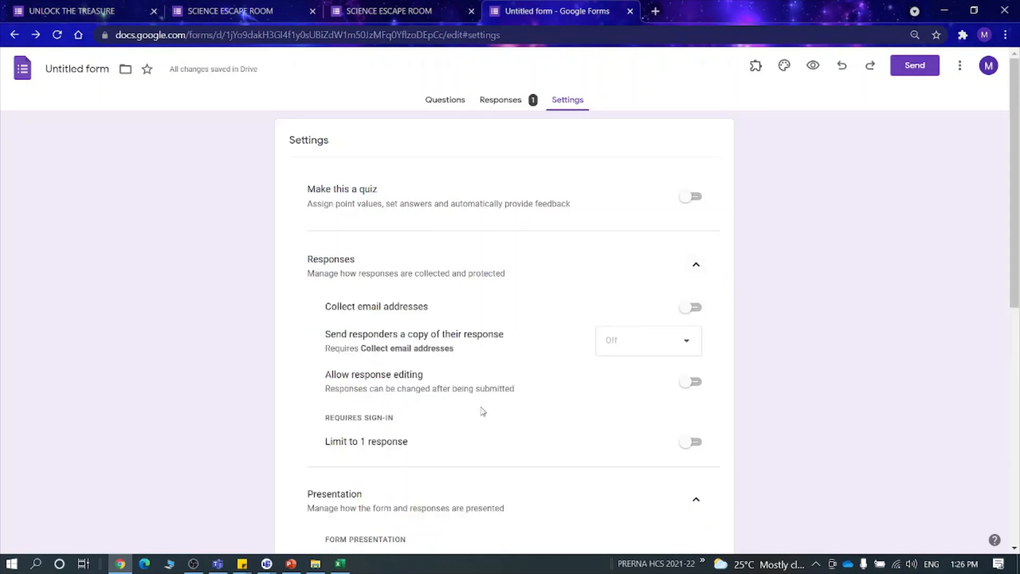
{"action": "scroll", "coordinate": [481, 410], "scroll_direction": "down", "scroll_amount": 3}
{"action": "scroll", "coordinate": [481, 407], "scroll_direction": "down", "scroll_amount": 1}
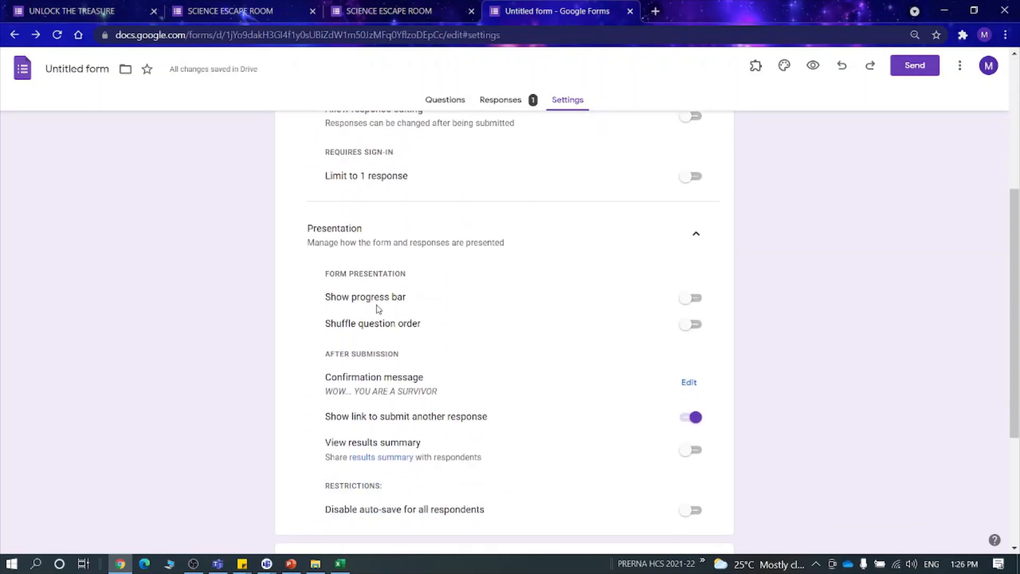
- Turn shuffling of the question order on and off again, and return to the form's questions
{"action": "left_click", "coordinate": [689, 325]}
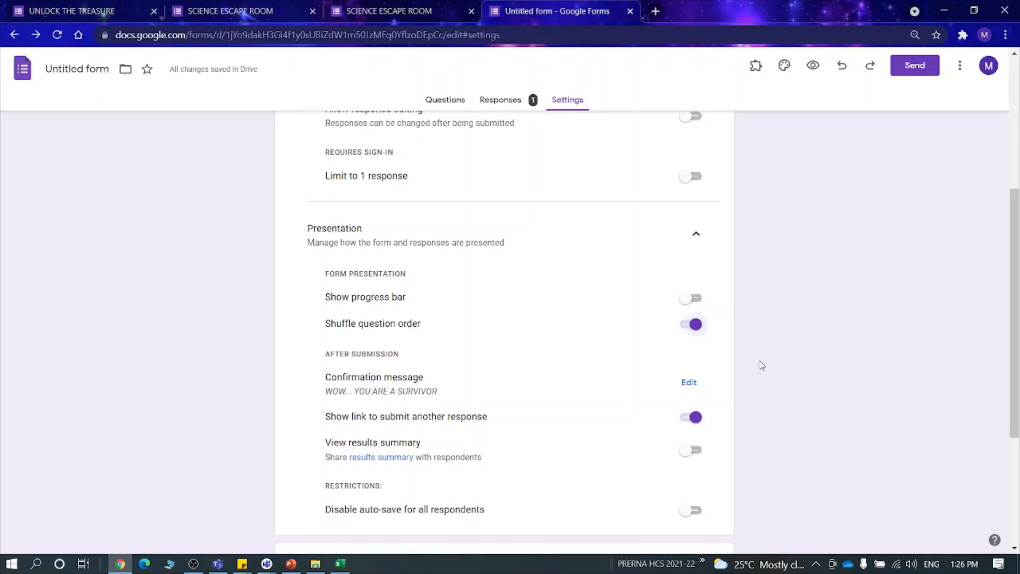
{"action": "left_click", "coordinate": [705, 335]}
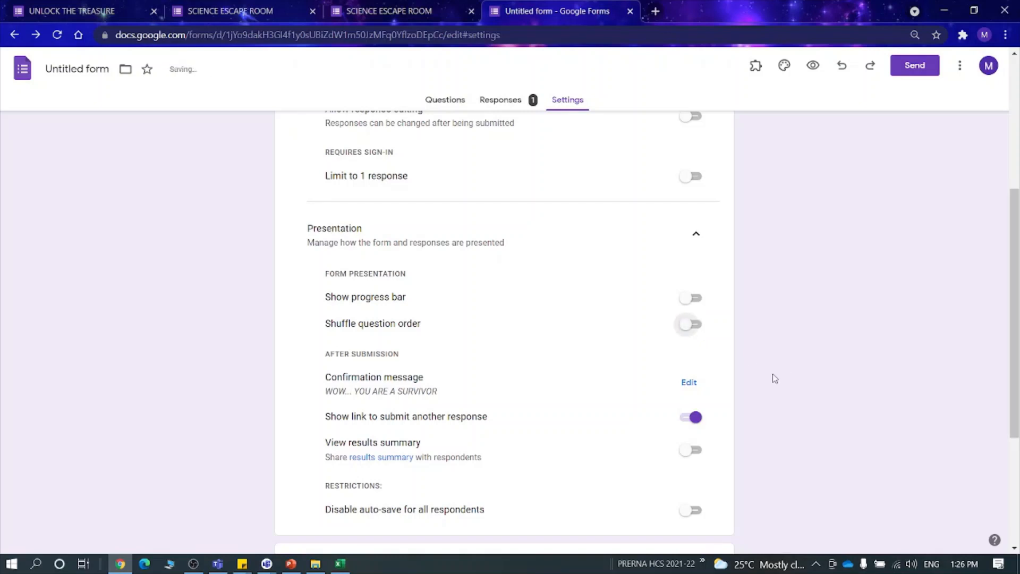
{"action": "left_click", "coordinate": [461, 102]}
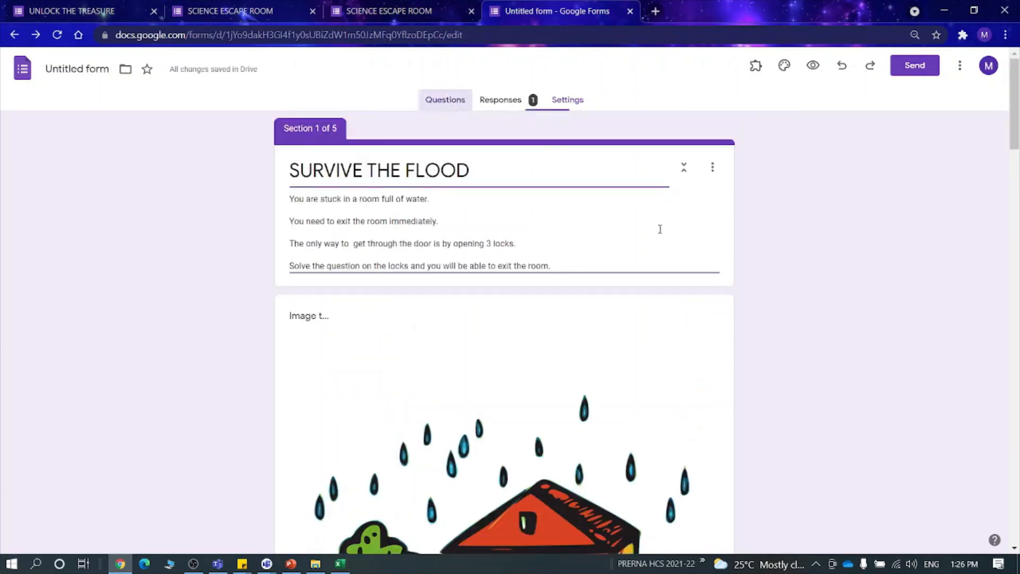
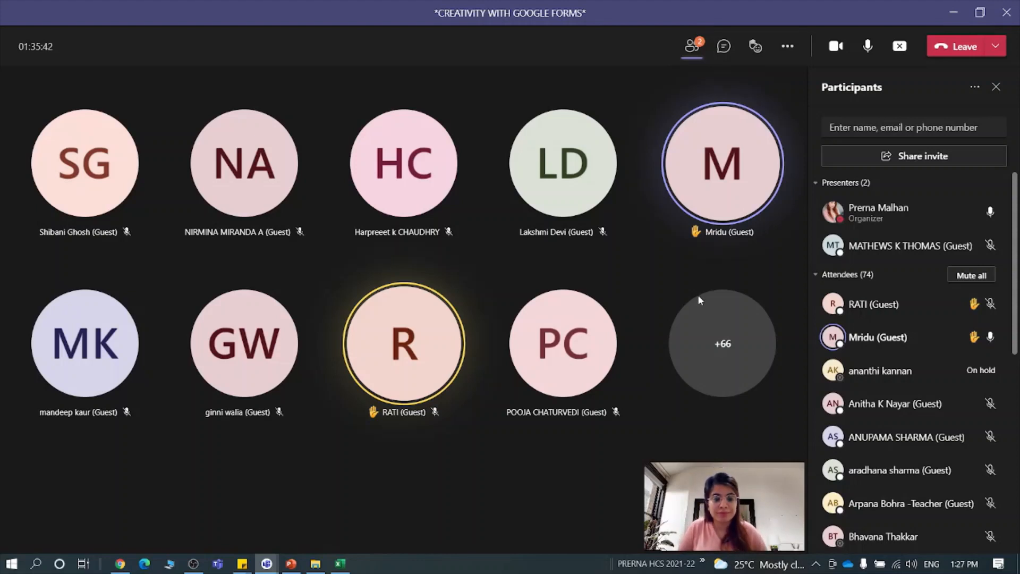
- Leave the Teams meeting window and presentation for Chrome and view the UNLOCK THE TREASURE form's confirmation page
{"action": "left_click", "coordinate": [955, 13]}
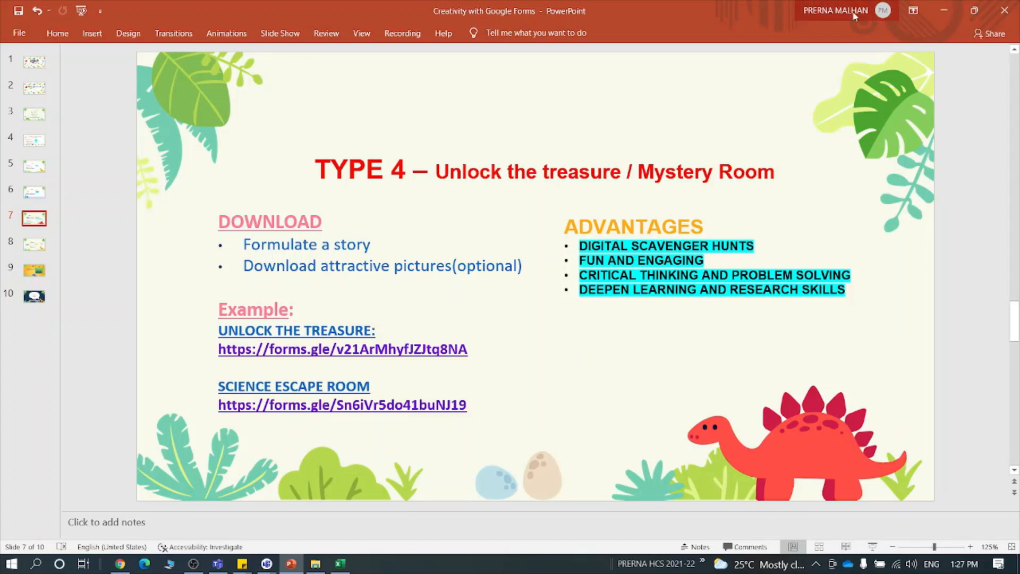
{"action": "left_click", "coordinate": [944, 10]}
{"action": "left_click", "coordinate": [655, 11]}
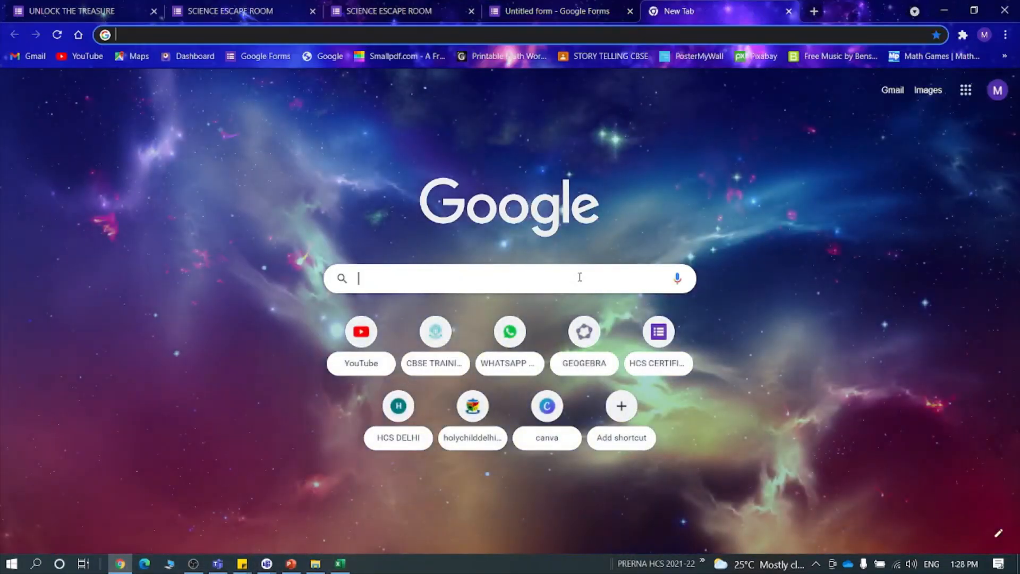
{"action": "left_click", "coordinate": [580, 276]}
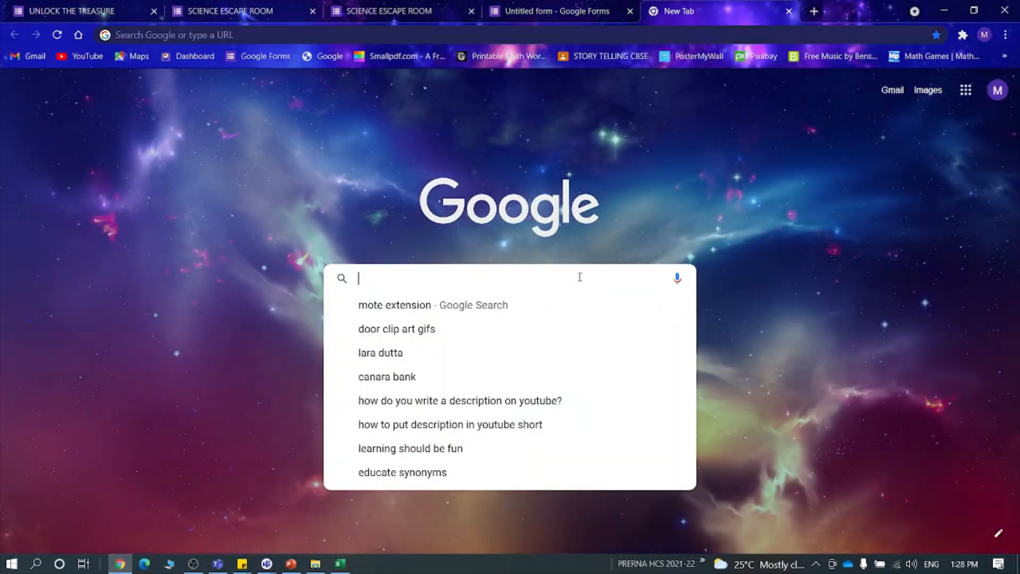
{"action": "left_click", "coordinate": [241, 12]}
{"action": "left_click", "coordinate": [75, 11]}
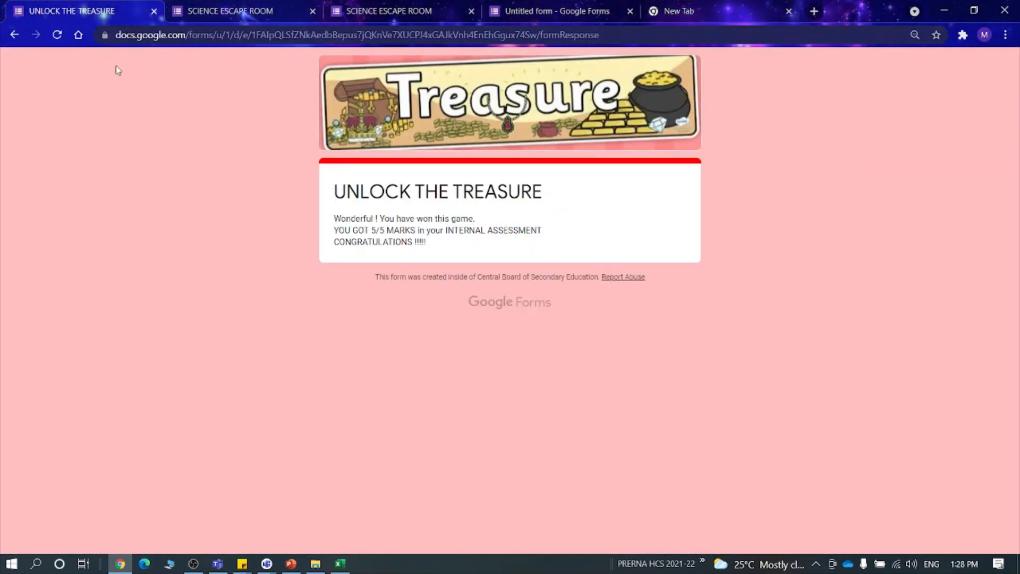
- Open Google Forms in a new browser tab and create a blank form
{"action": "left_click", "coordinate": [812, 10]}
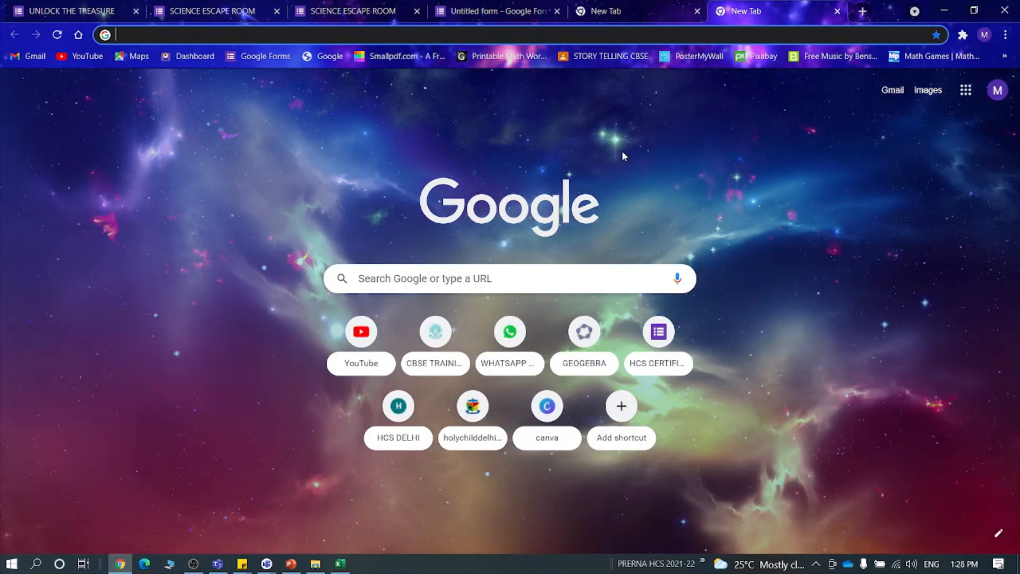
{"action": "left_click", "coordinate": [260, 62]}
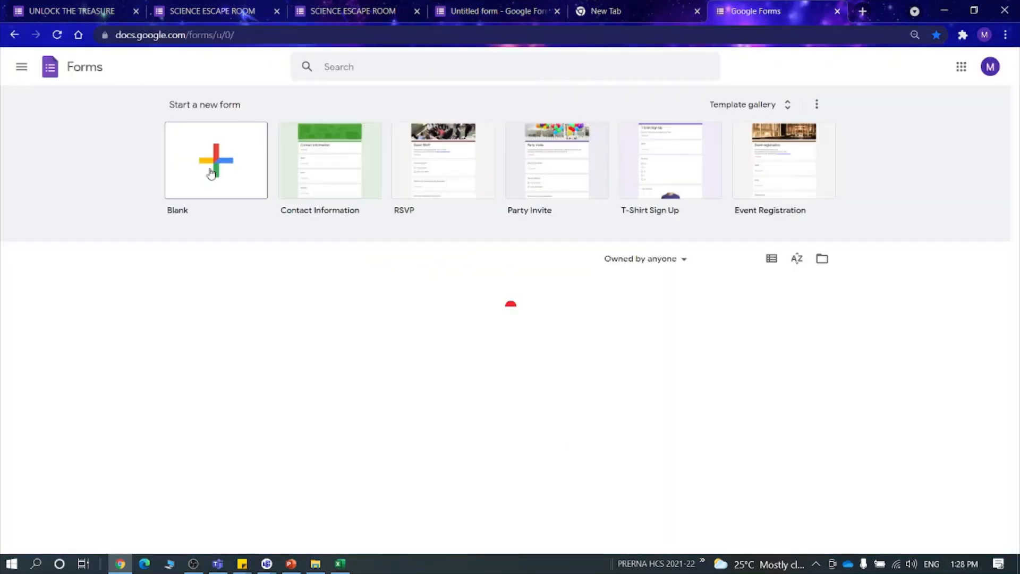
{"action": "left_click", "coordinate": [206, 174]}
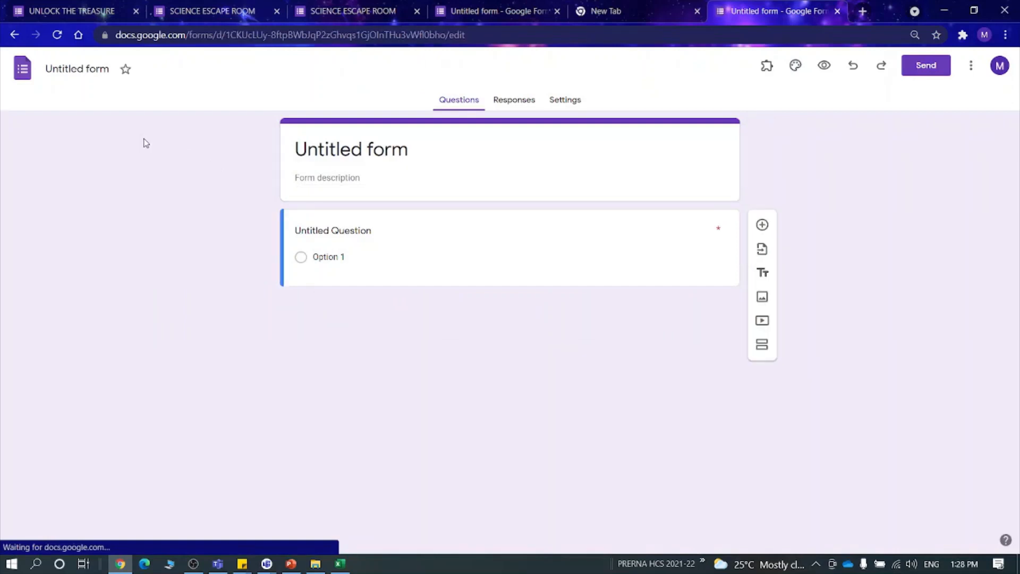
- Search Google images for "DOOR GIF" from the untitled question's image insertion and browse the results
{"action": "left_click", "coordinate": [442, 243]}
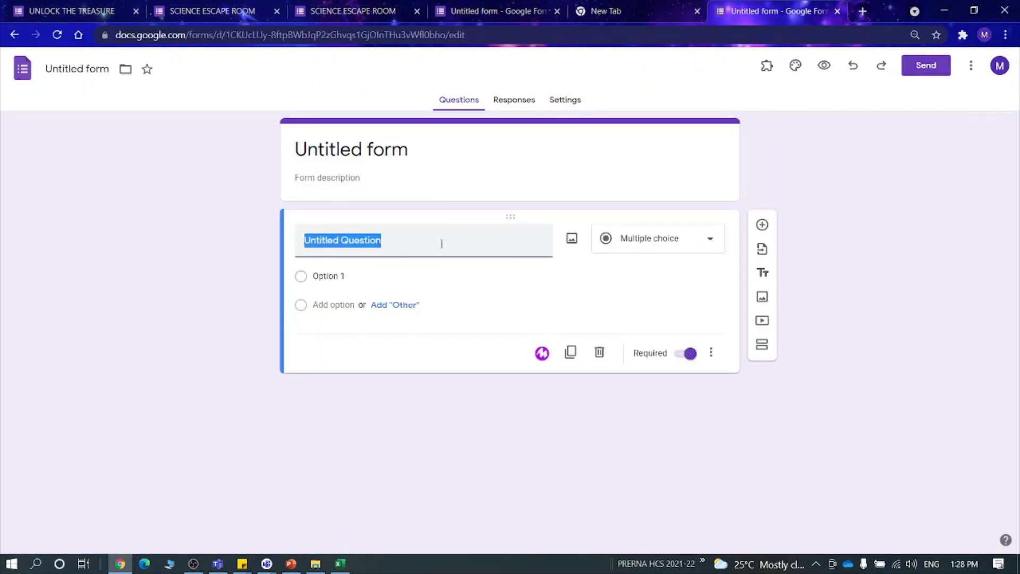
{"action": "left_click", "coordinate": [574, 245]}
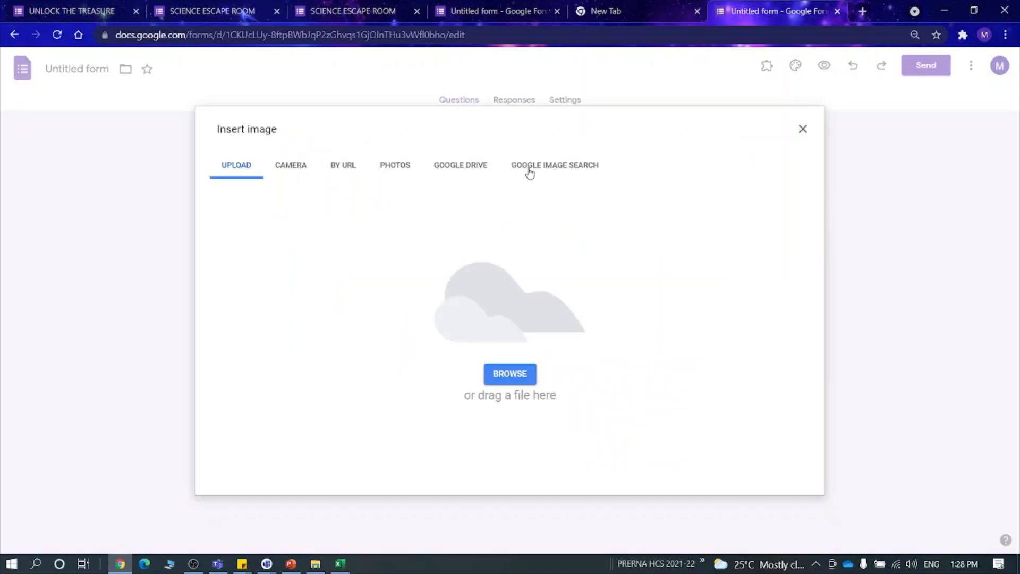
{"action": "left_click", "coordinate": [553, 172]}
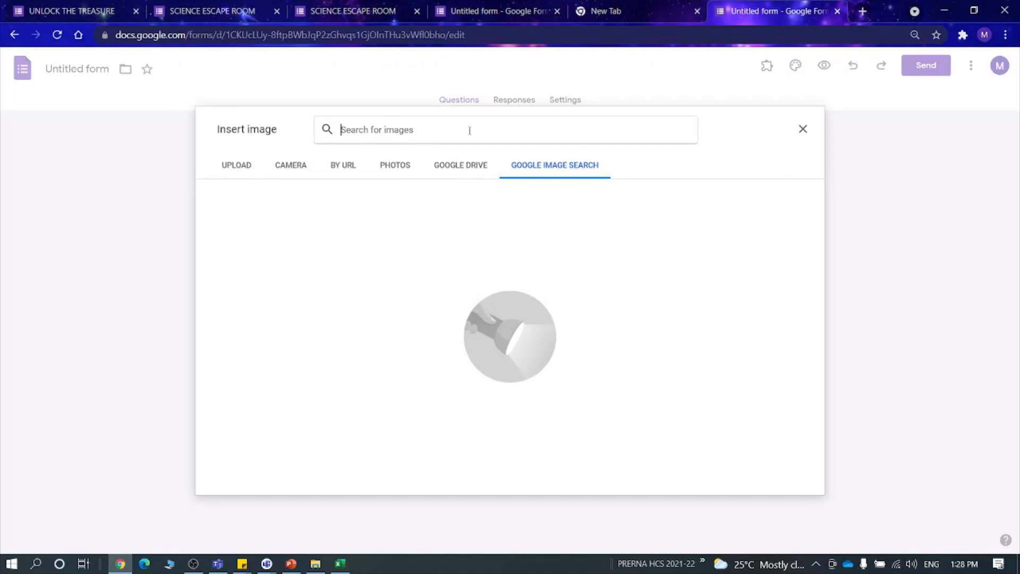
{"action": "type", "text": "DOOR"}
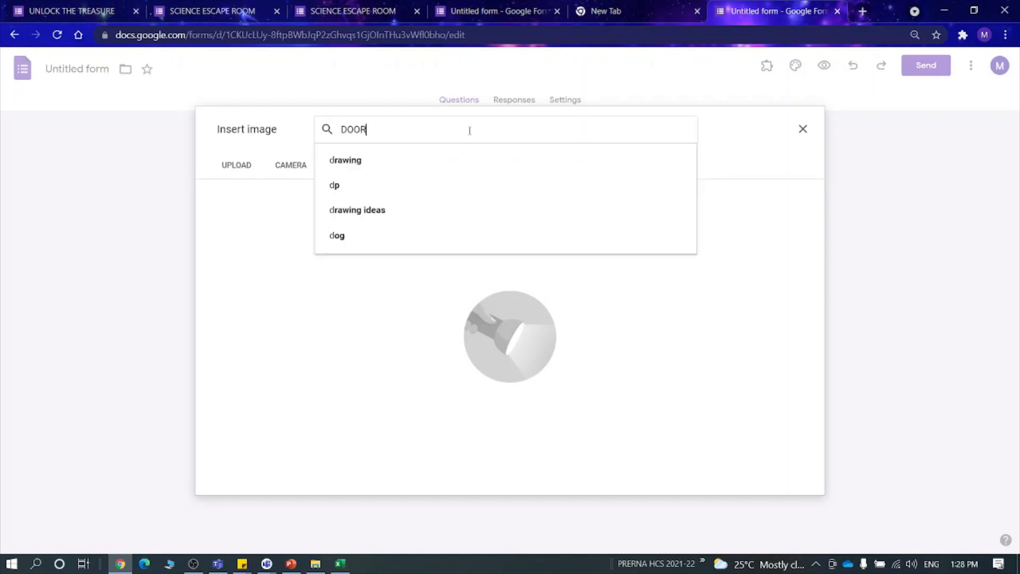
{"action": "type", "text": " GIF"}
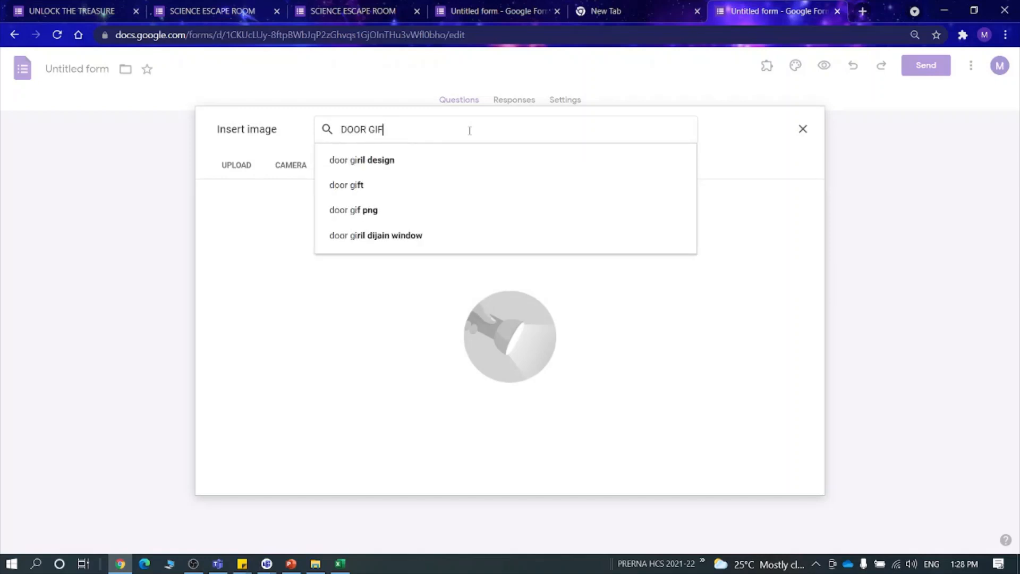
{"action": "key", "text": "Return"}
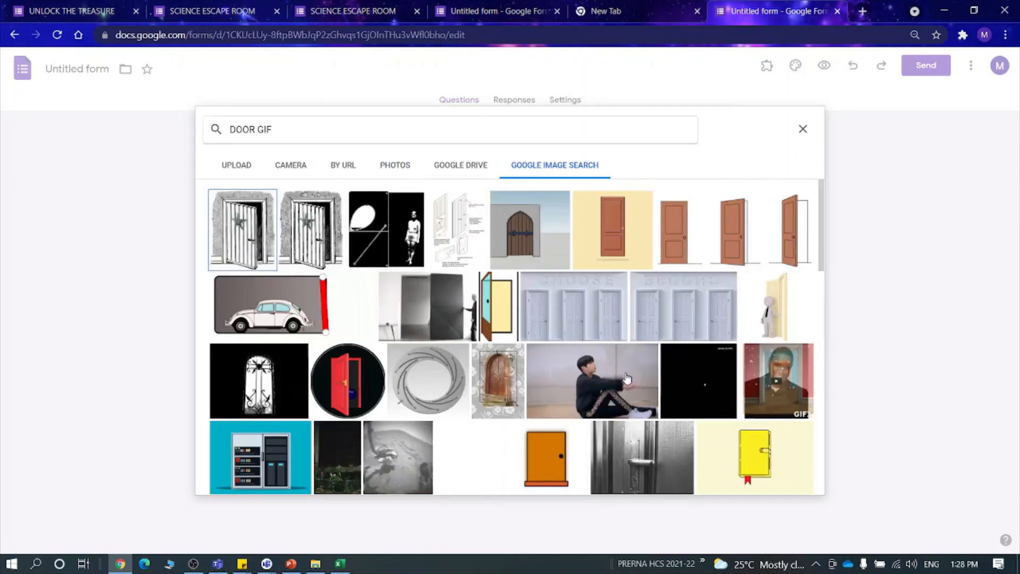
{"action": "scroll", "coordinate": [627, 379], "scroll_direction": "down", "scroll_amount": 3}
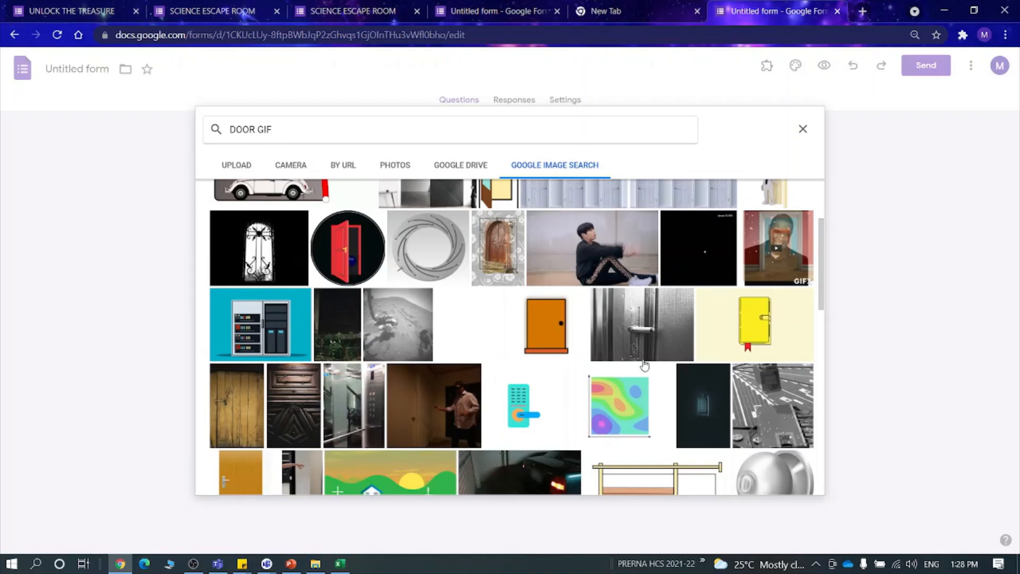
{"action": "scroll", "coordinate": [609, 414], "scroll_direction": "up", "scroll_amount": 3}
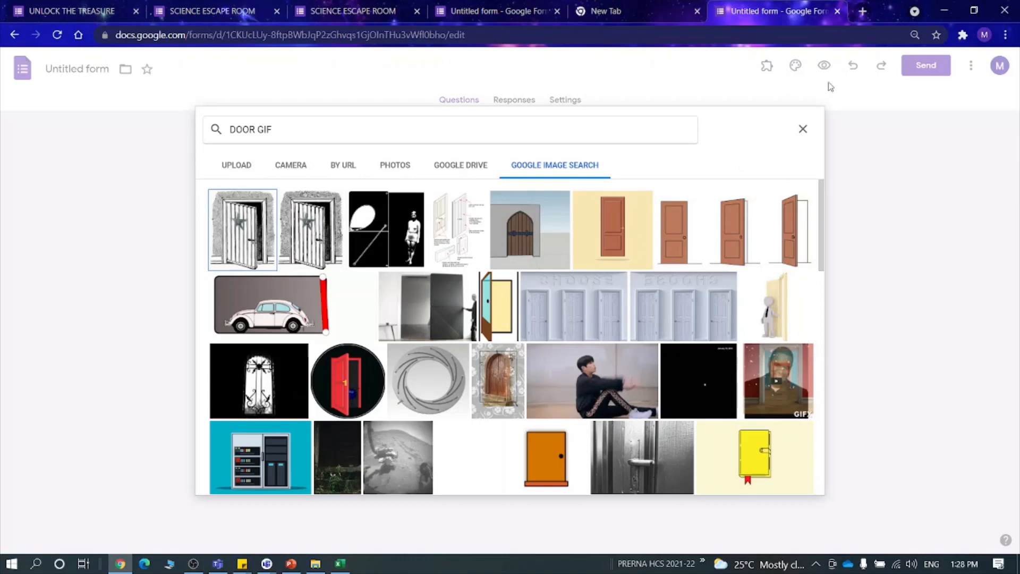
- Search Google for "GIF DOOR opening CLIPART" in a new browser tab and show the image results
{"action": "left_click", "coordinate": [863, 11]}
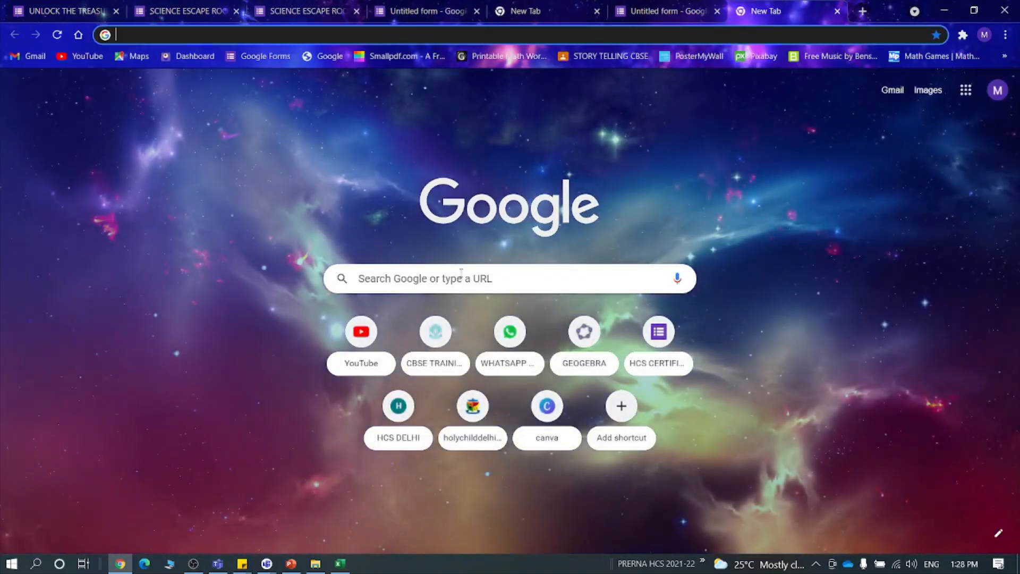
{"action": "left_click", "coordinate": [685, 8]}
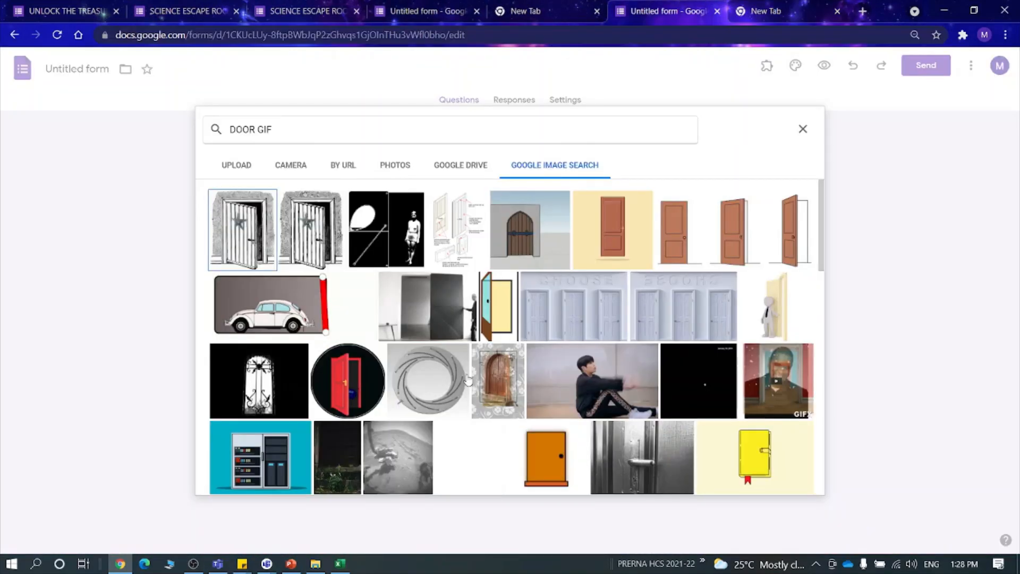
{"action": "left_click", "coordinate": [821, 9]}
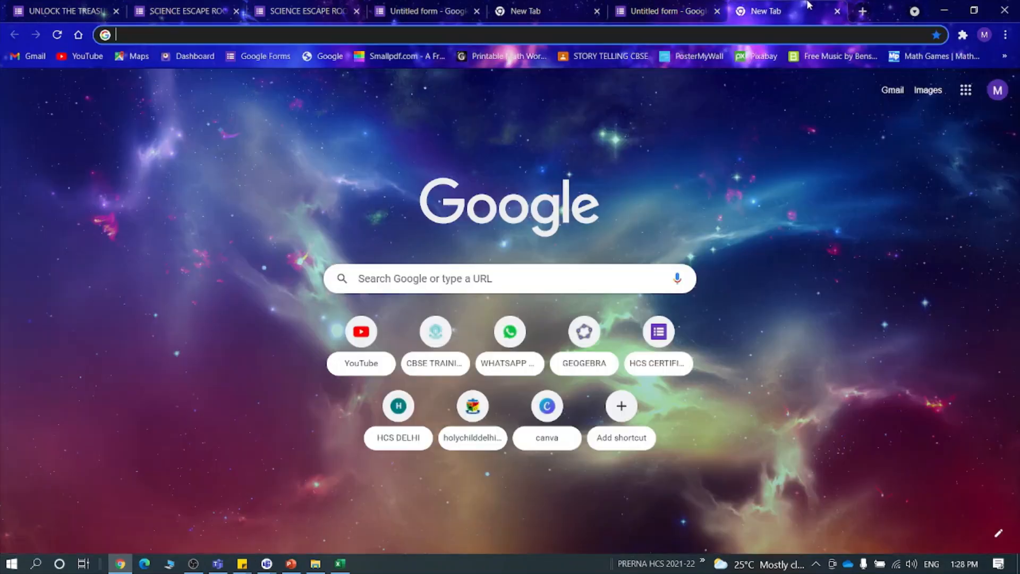
{"action": "left_click", "coordinate": [452, 272]}
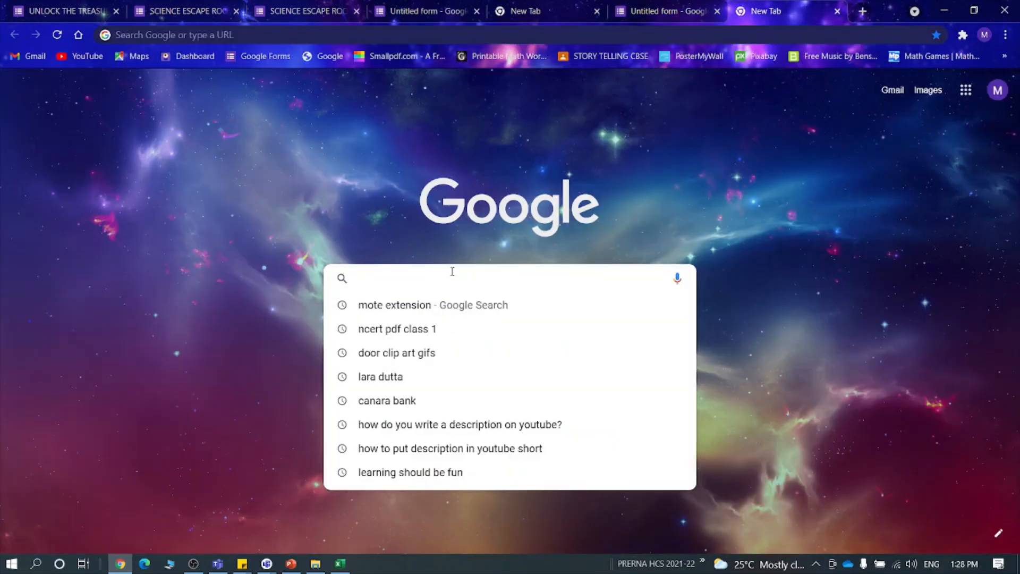
{"action": "type", "text": "GIF"}
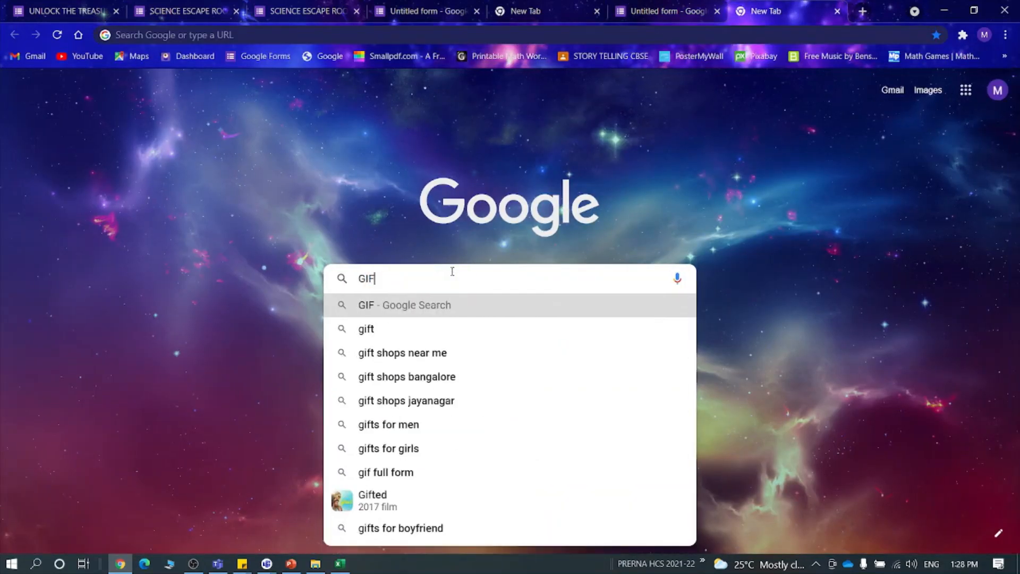
{"action": "type", "text": " DOOR"}
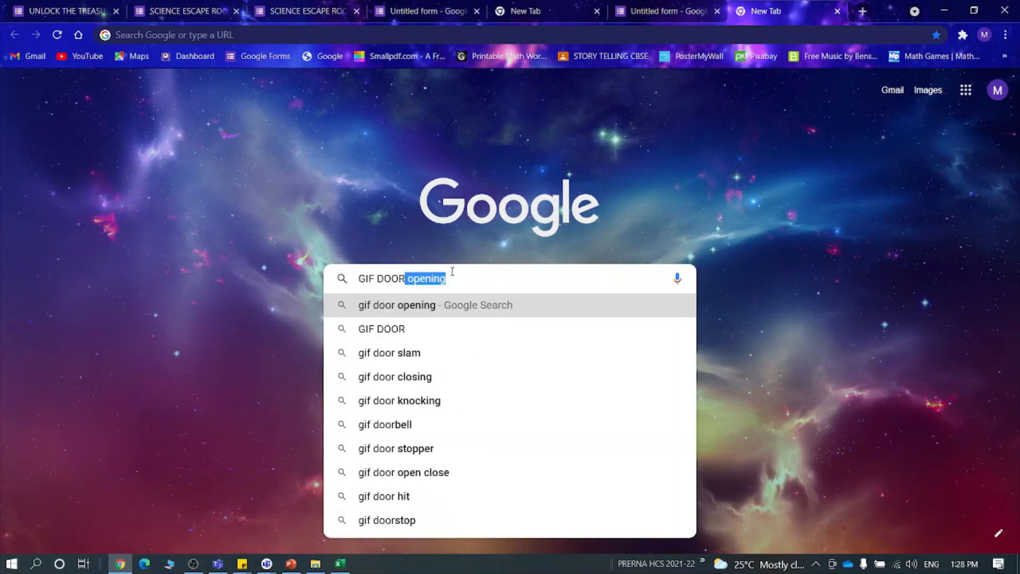
{"action": "key", "text": "Right"}
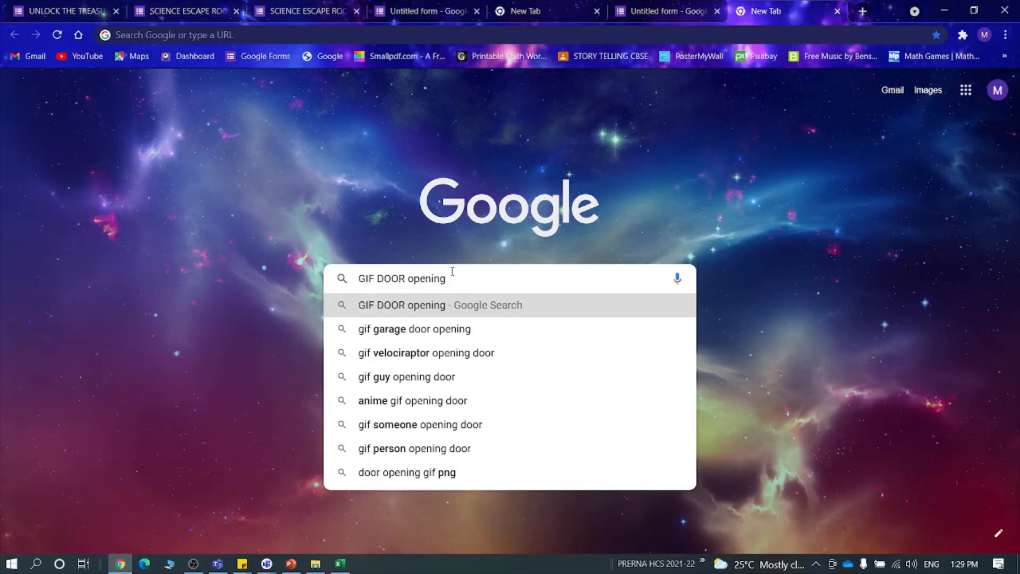
{"action": "type", "text": "CLIPART"}
{"action": "key", "text": "Return"}
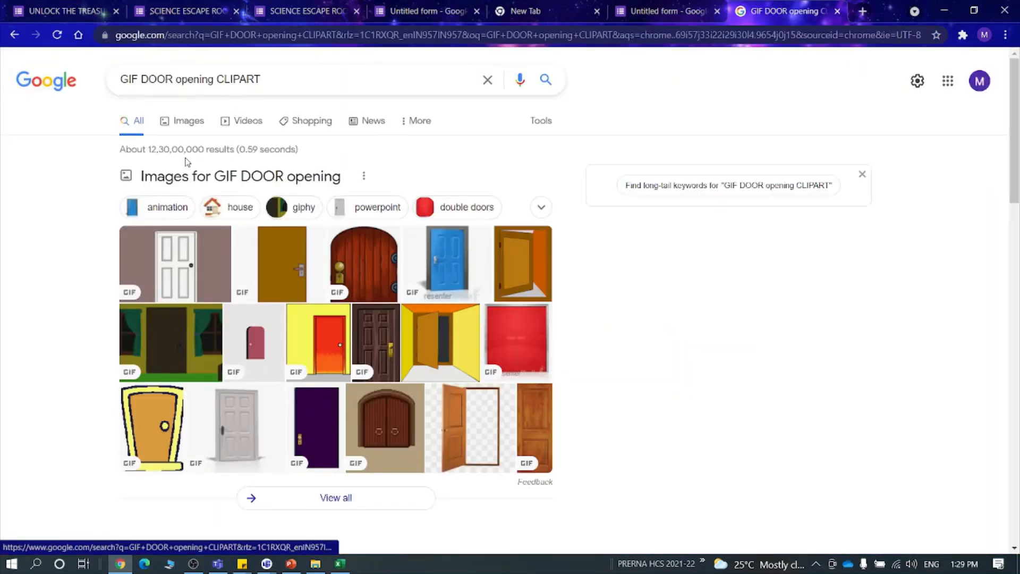
{"action": "left_click", "coordinate": [194, 130]}
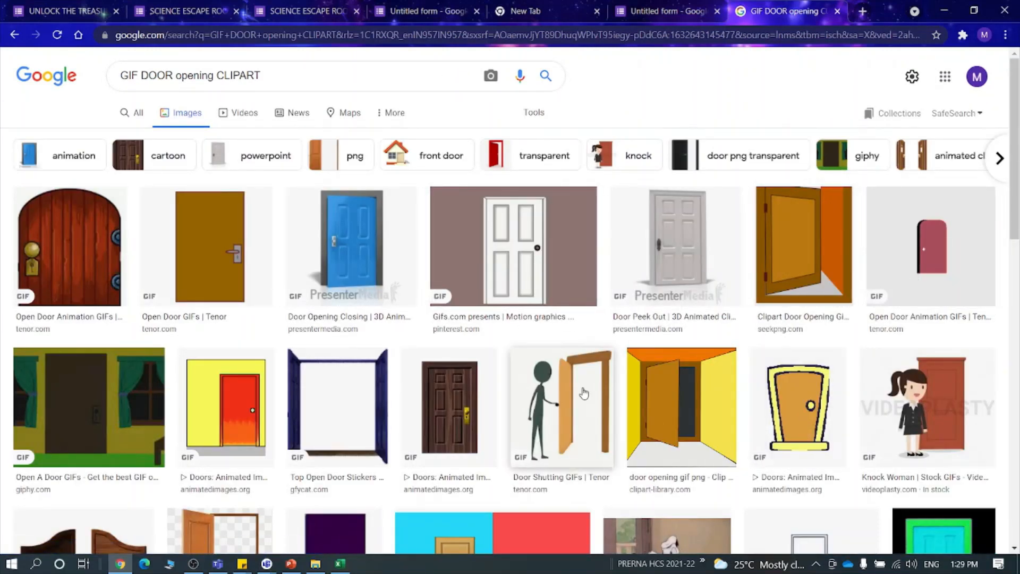
- Preview several door GIFs from the image results, including the yellow-framed door and the blue PresenterMedia door
{"action": "scroll", "coordinate": [686, 351], "scroll_direction": "down", "scroll_amount": 1}
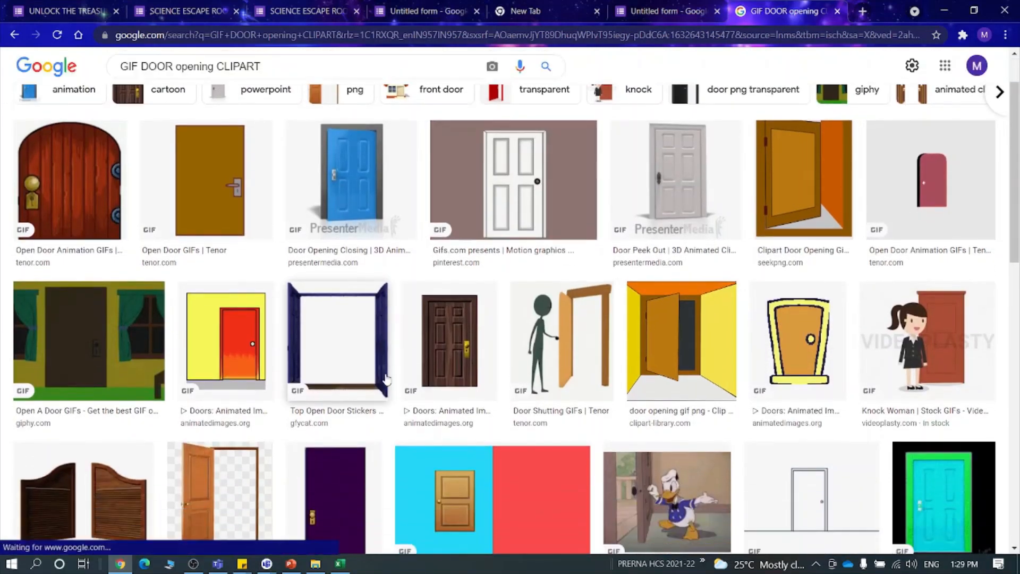
{"action": "left_click", "coordinate": [809, 340]}
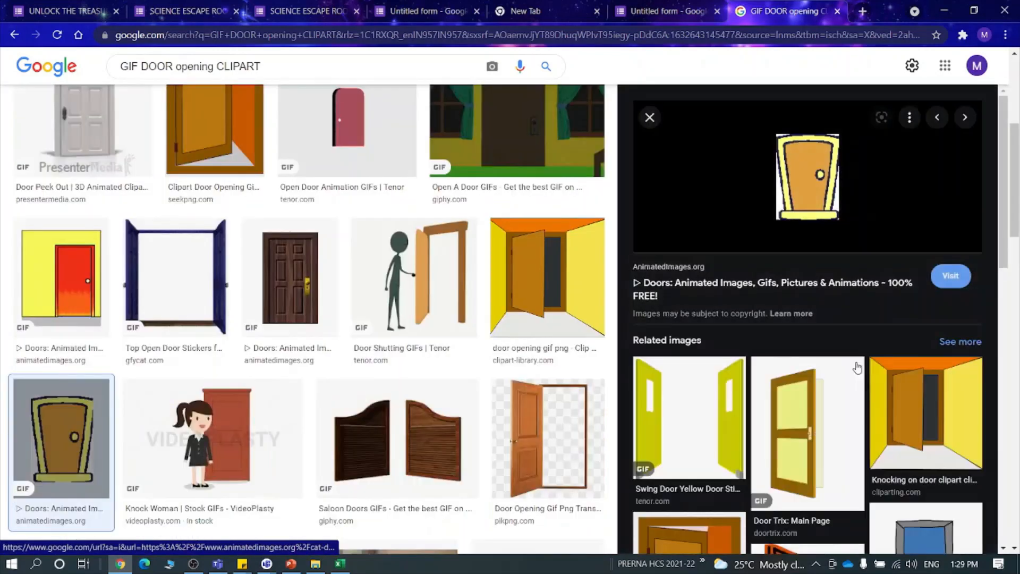
{"action": "scroll", "coordinate": [471, 303], "scroll_direction": "up", "scroll_amount": 5}
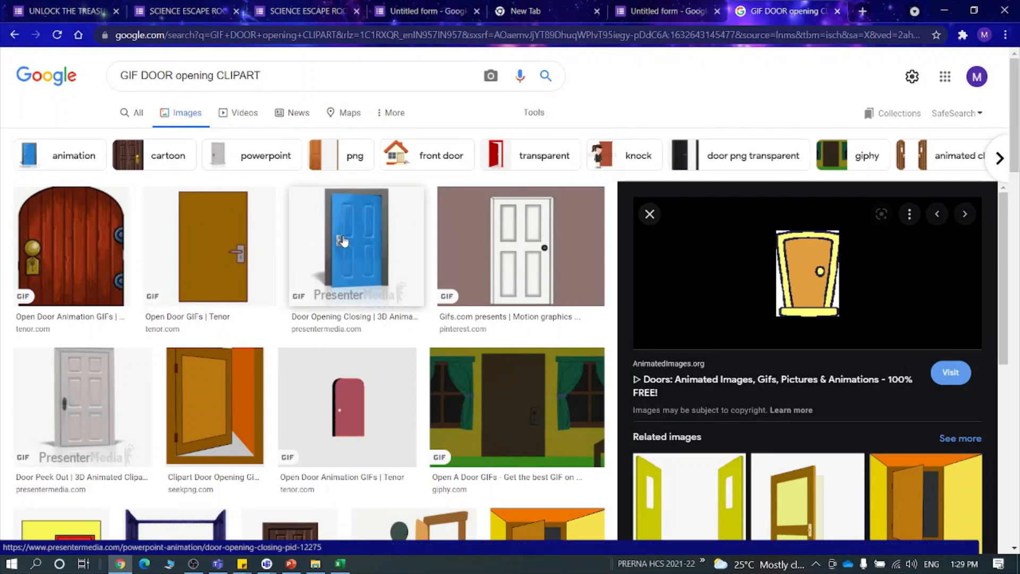
{"action": "left_click", "coordinate": [345, 250]}
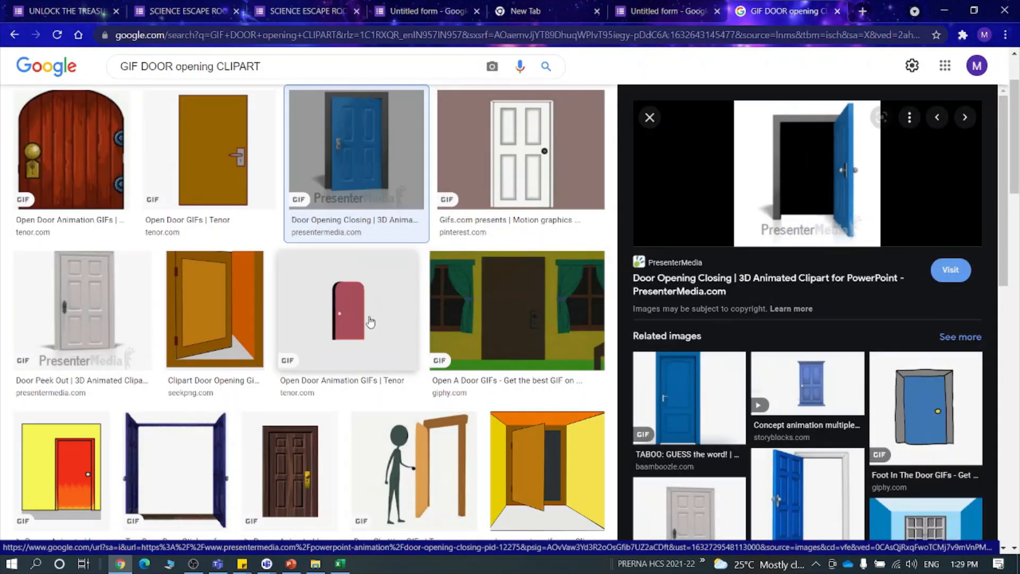
{"action": "left_click", "coordinate": [215, 299]}
{"action": "left_click", "coordinate": [351, 132]}
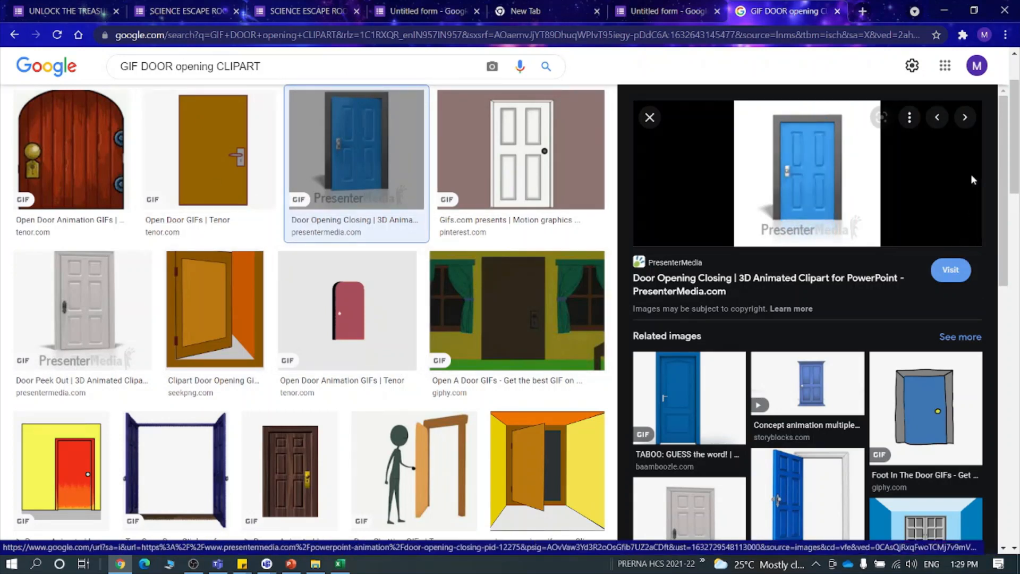
{"action": "left_click", "coordinate": [683, 402]}
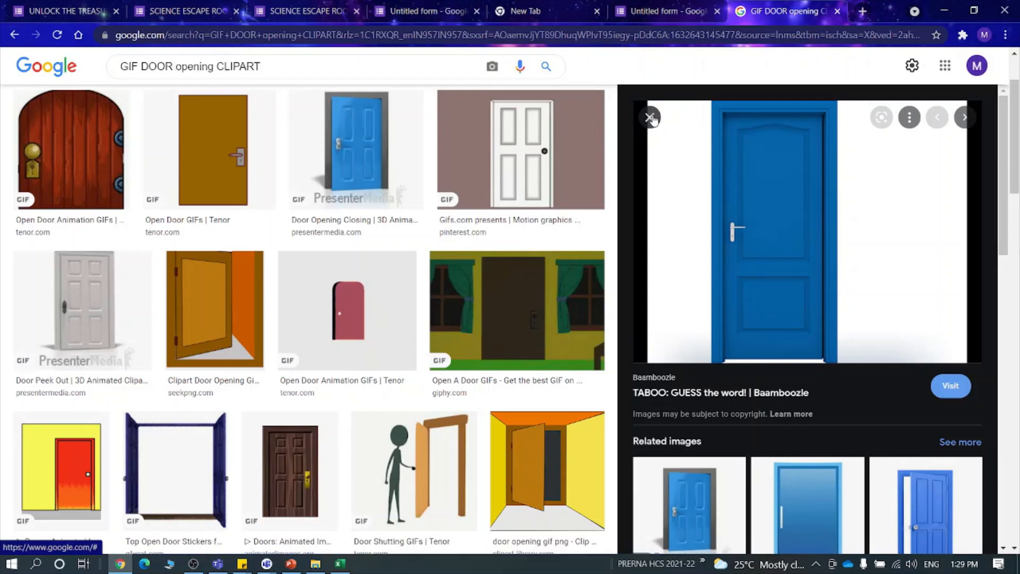
{"action": "right_click", "coordinate": [817, 214]}
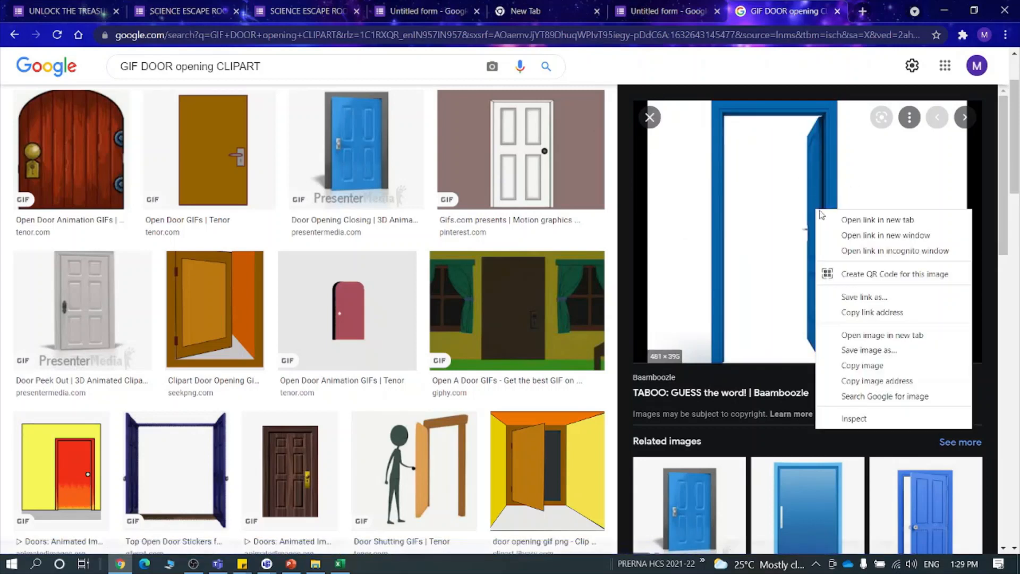
{"action": "left_click", "coordinate": [867, 351]}
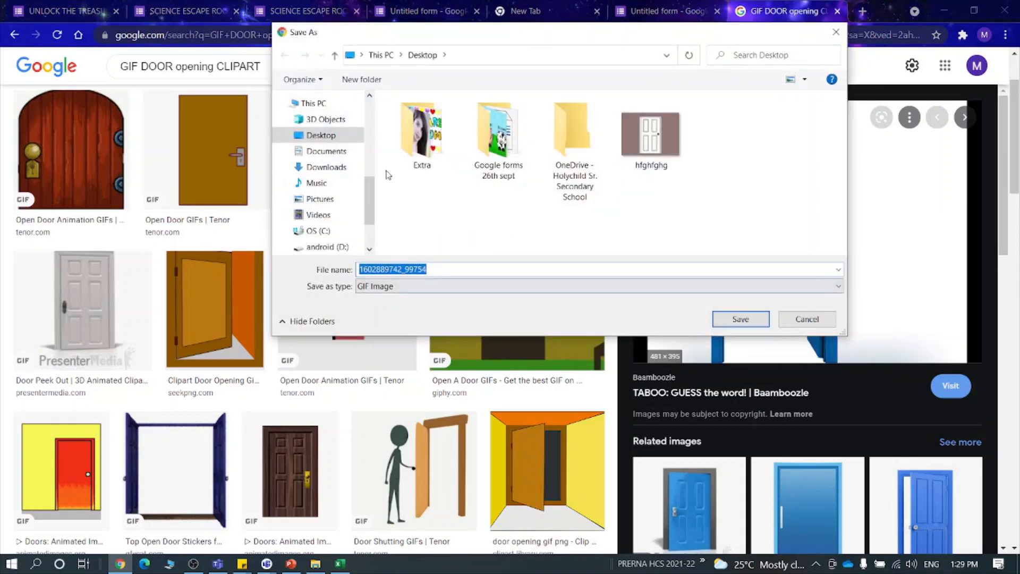
{"action": "left_click", "coordinate": [742, 319]}
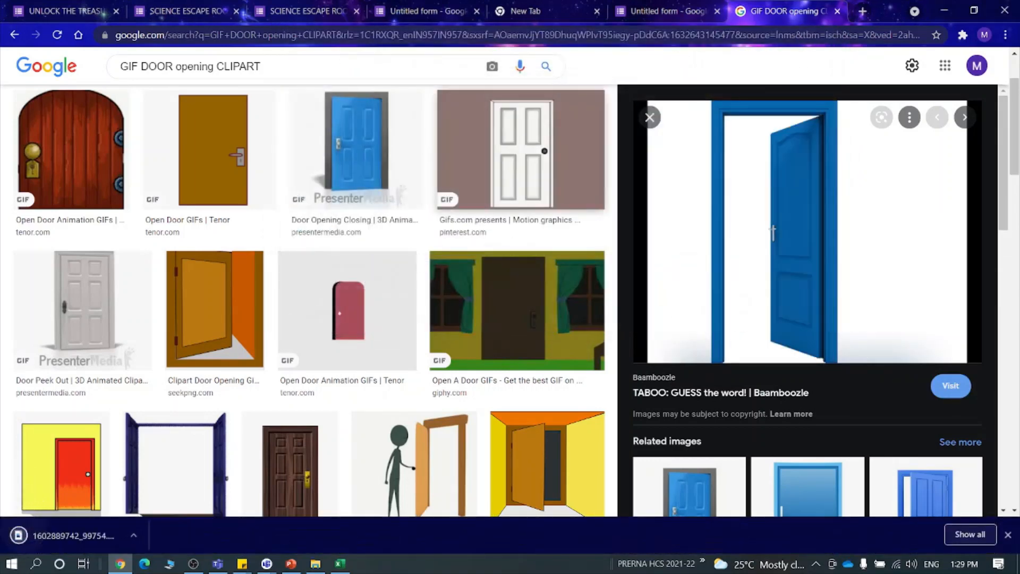
- Upload the saved blue door GIF from the Desktop into the blank form's untitled question and view the inserted image
{"action": "left_click", "coordinate": [669, 9]}
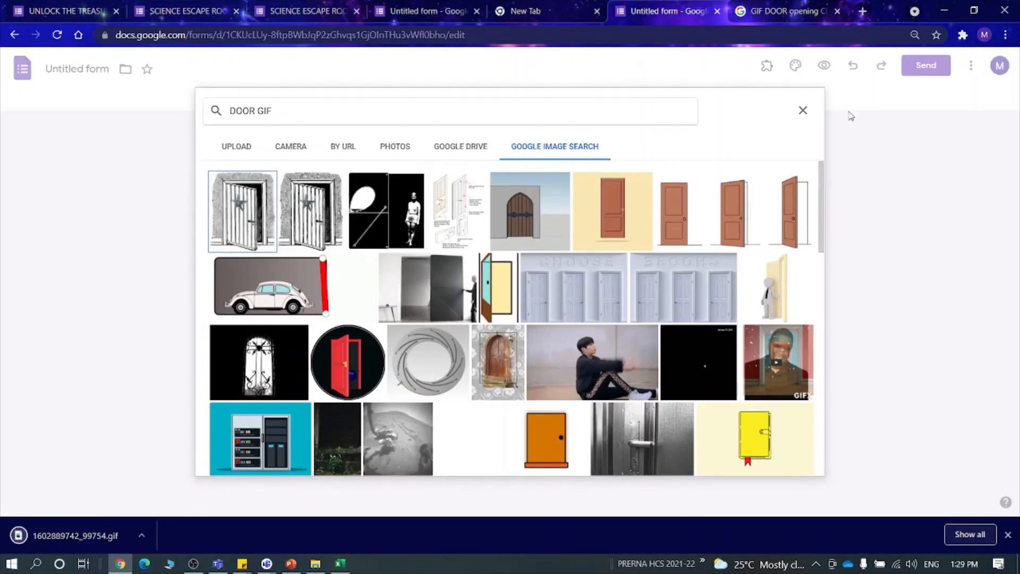
{"action": "left_click", "coordinate": [240, 150]}
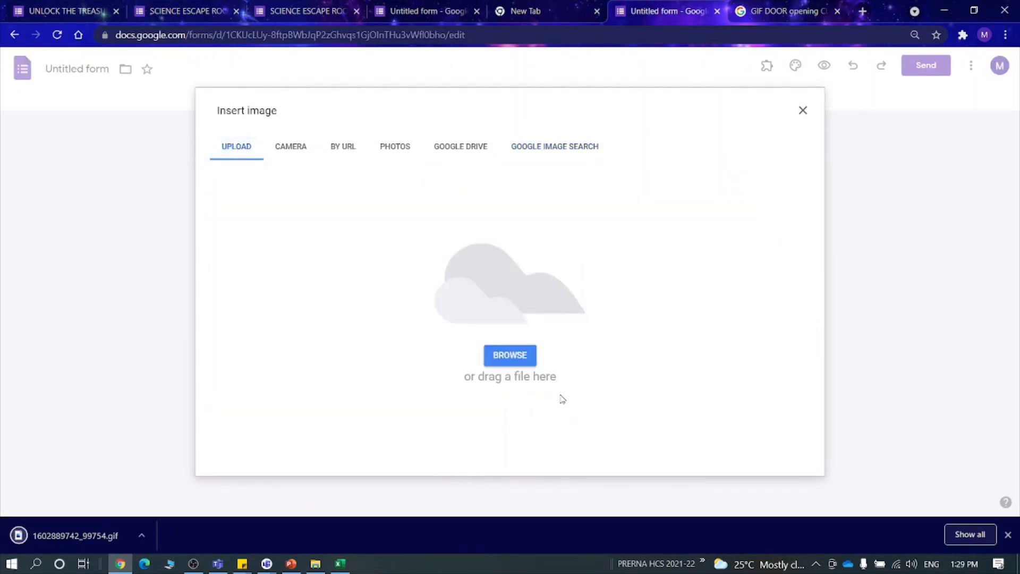
{"action": "left_click", "coordinate": [514, 359]}
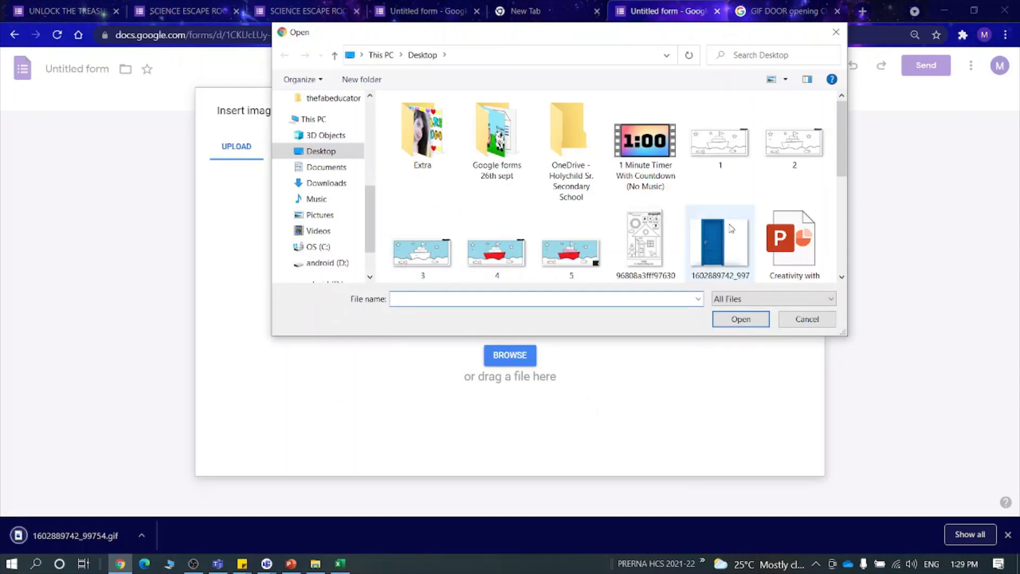
{"action": "left_click", "coordinate": [739, 212]}
{"action": "left_click", "coordinate": [743, 324]}
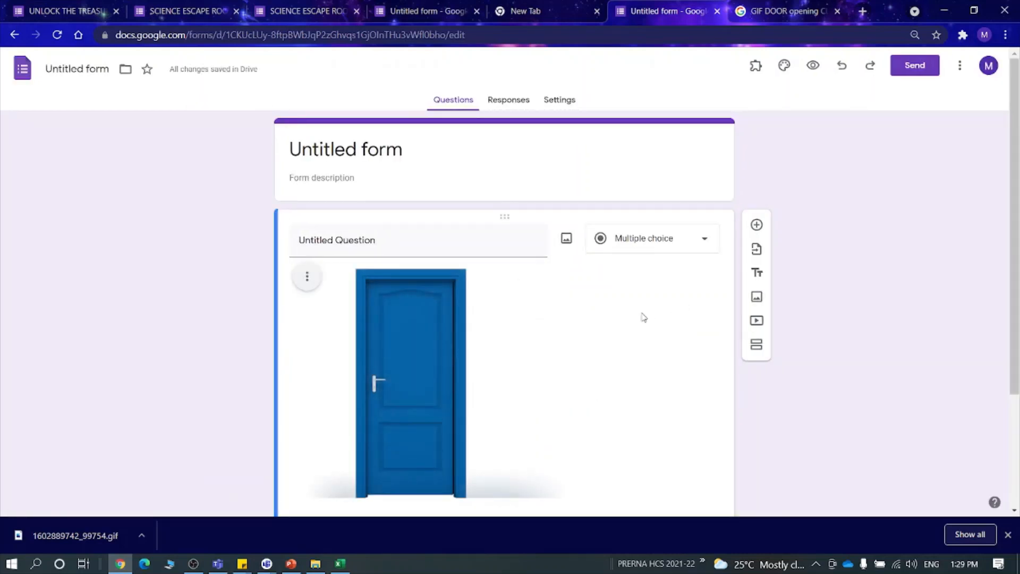
{"action": "scroll", "coordinate": [887, 287], "scroll_direction": "down", "scroll_amount": 3}
{"action": "scroll", "coordinate": [763, 332], "scroll_direction": "up", "scroll_amount": 3}
{"action": "scroll", "coordinate": [763, 332], "scroll_direction": "down", "scroll_amount": 1}
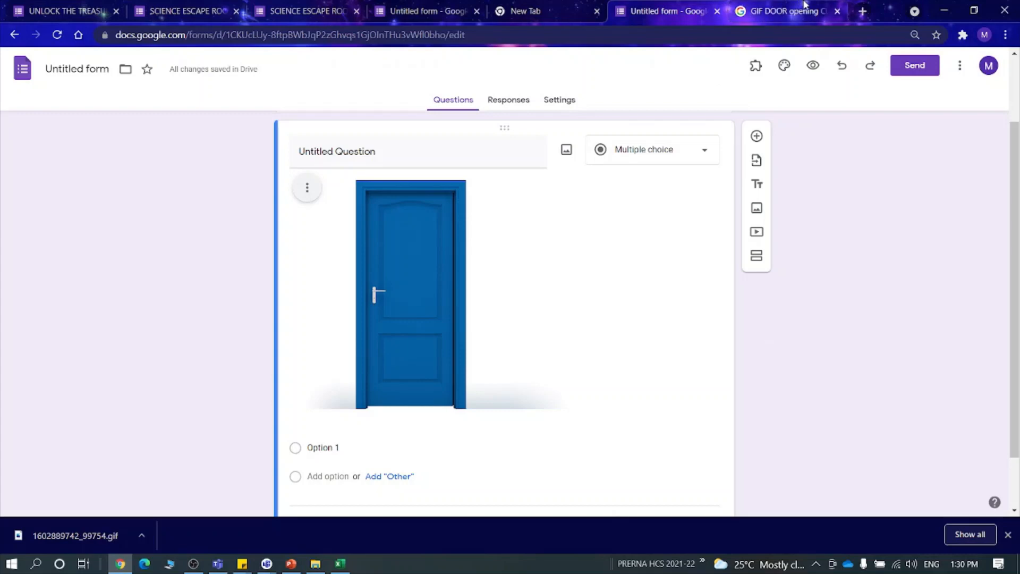
- Compare the source door GIF with the form's inserted image, and open giphy.com in a new browser tab
{"action": "left_click", "coordinate": [862, 11]}
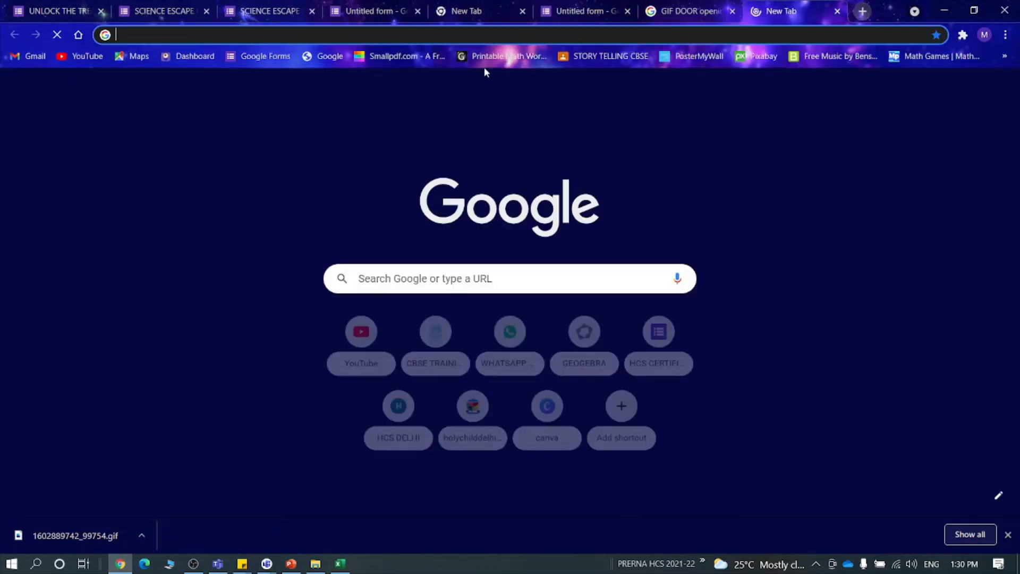
{"action": "left_click", "coordinate": [710, 10]}
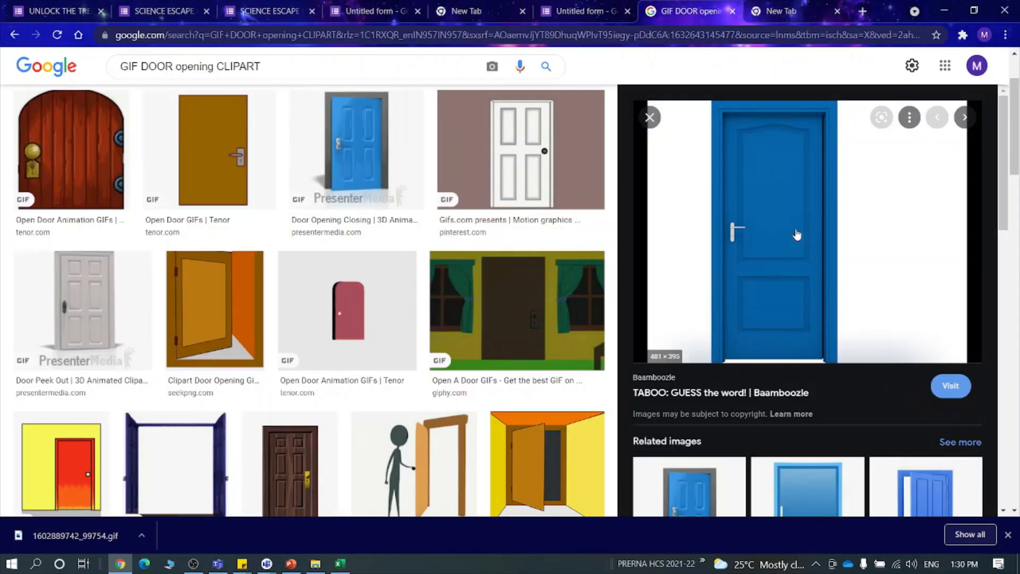
{"action": "left_click", "coordinate": [576, 11]}
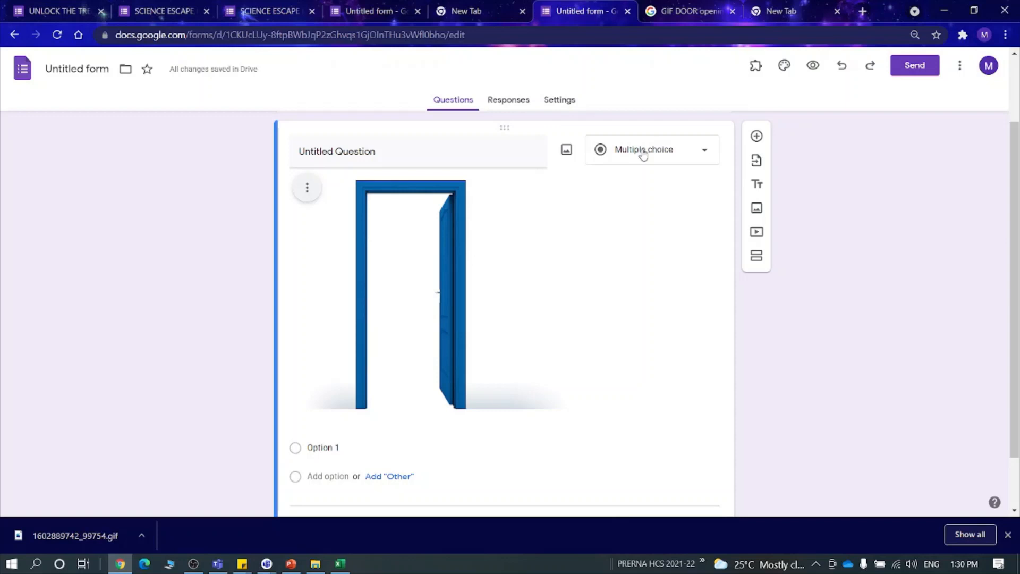
{"action": "left_click", "coordinate": [781, 10]}
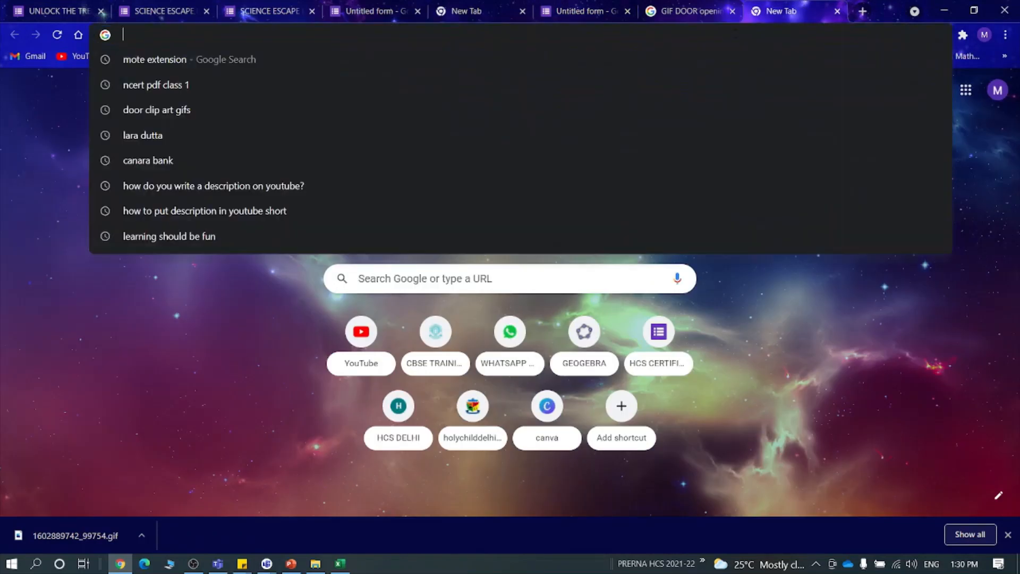
{"action": "type", "text": "GIPHY"}
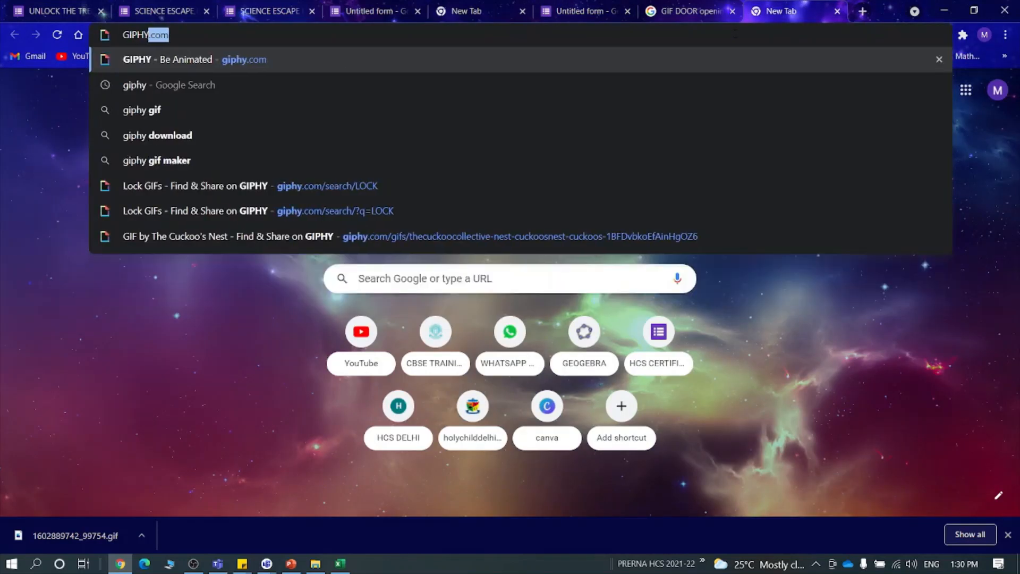
{"action": "left_click", "coordinate": [417, 53]}
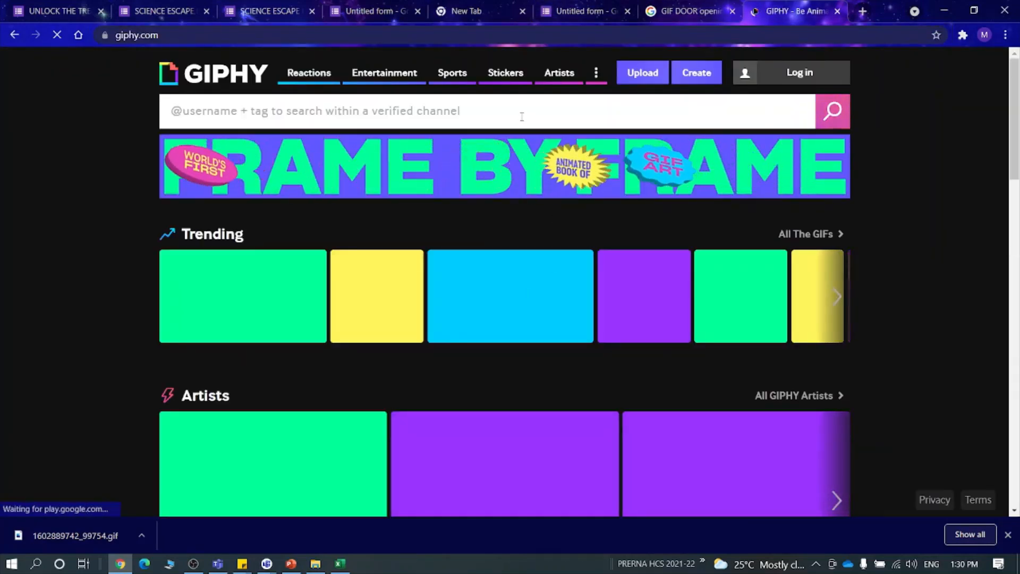
- Search GIPHY for "CAT TYPING" and browse the GIF results
{"action": "type", "text": "CAT"}
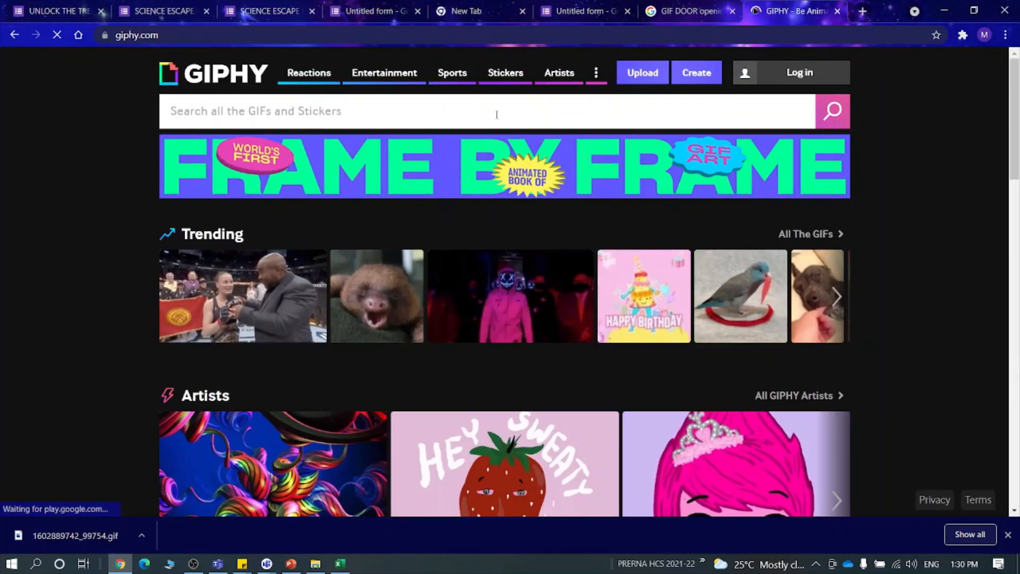
{"action": "type", "text": " TYPING"}
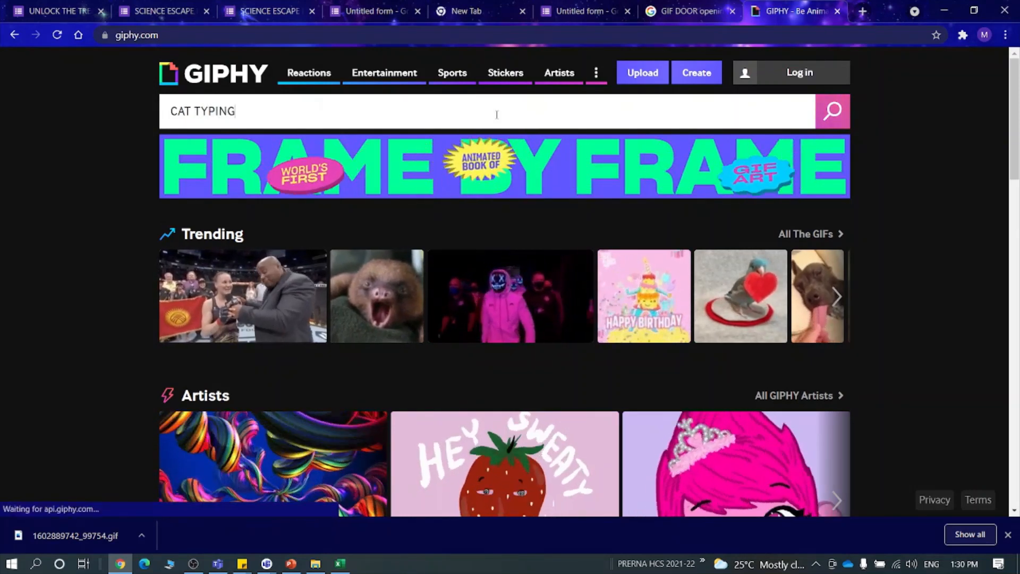
{"action": "key", "text": "Return"}
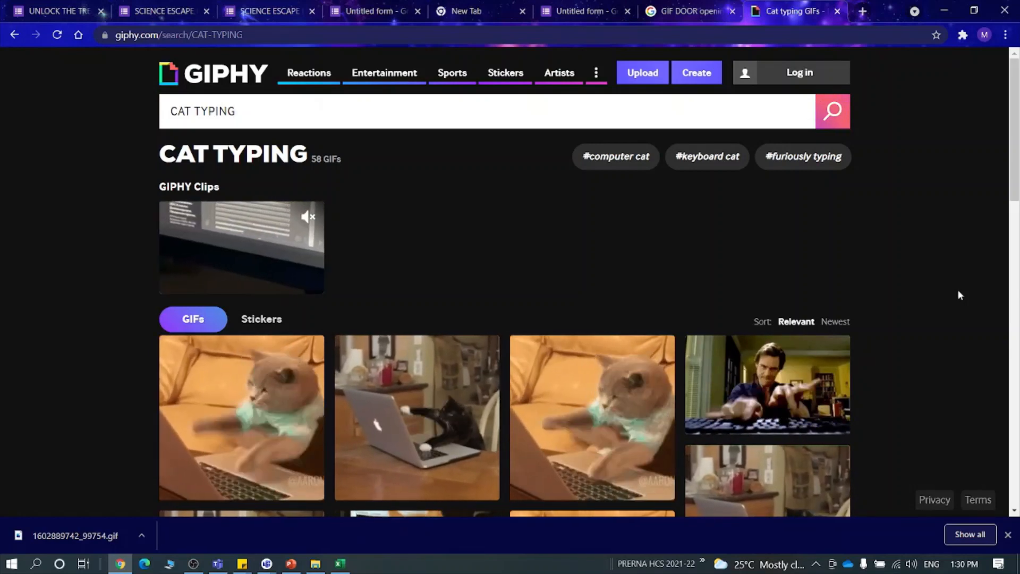
{"action": "scroll", "coordinate": [946, 295], "scroll_direction": "down", "scroll_amount": 2}
{"action": "scroll", "coordinate": [945, 292], "scroll_direction": "up", "scroll_amount": 2}
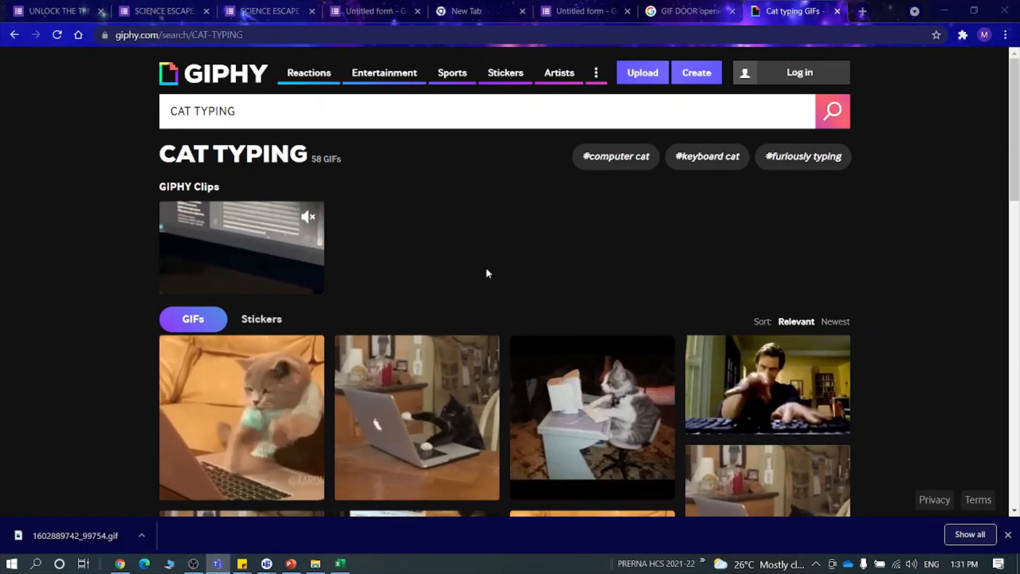
- Switch to the Teams meeting window to view the participants, and return to the GIPHY results in Chrome
{"action": "mouse_move", "coordinate": [271, 567]}
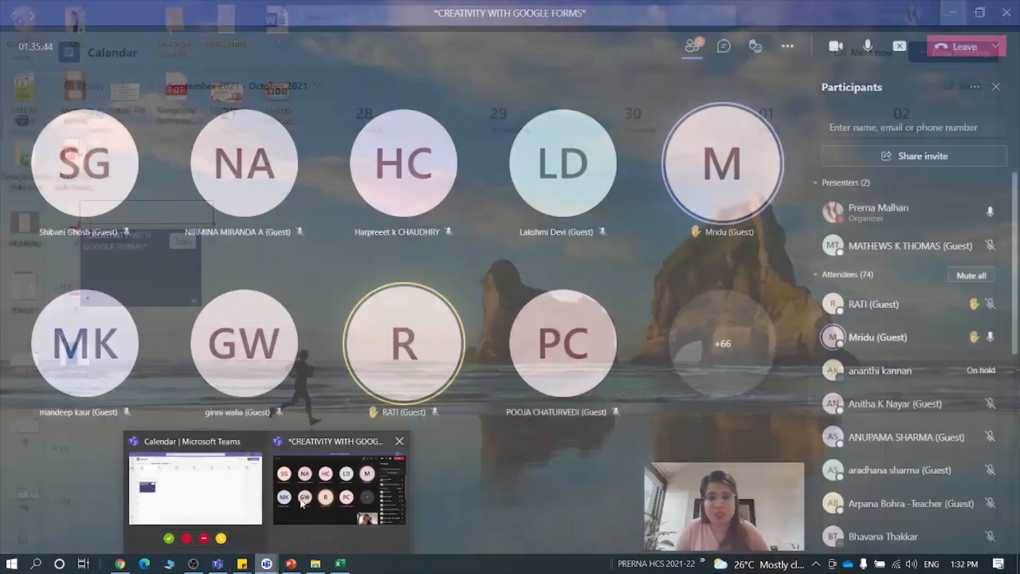
{"action": "left_click", "coordinate": [340, 489]}
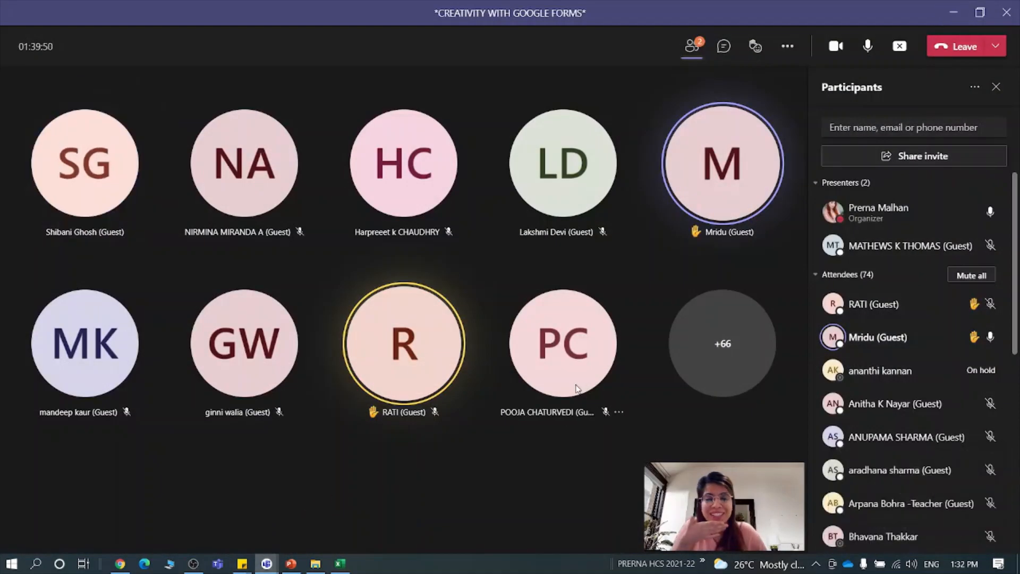
{"action": "mouse_move", "coordinate": [576, 387]}
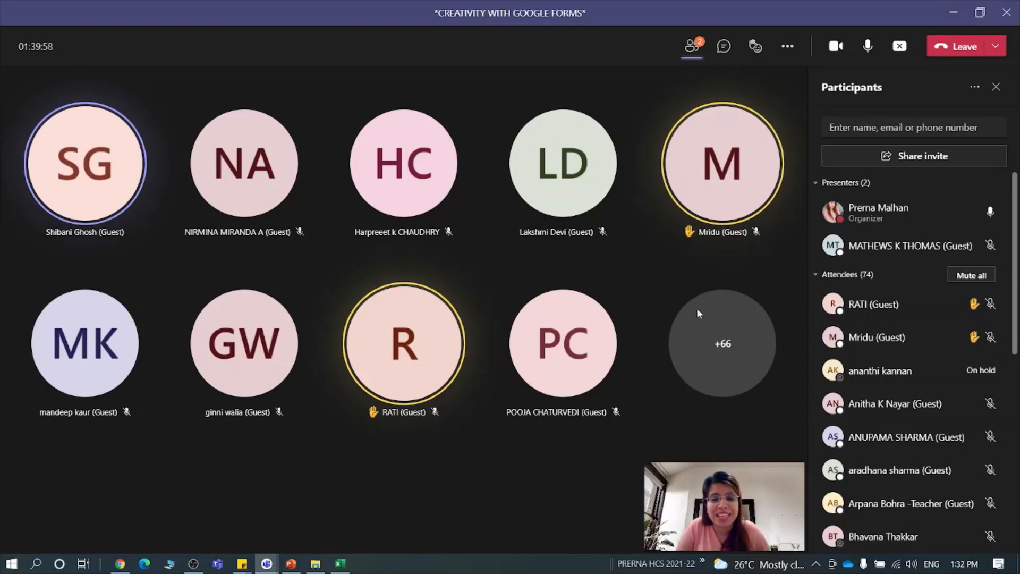
{"action": "left_click", "coordinate": [953, 12]}
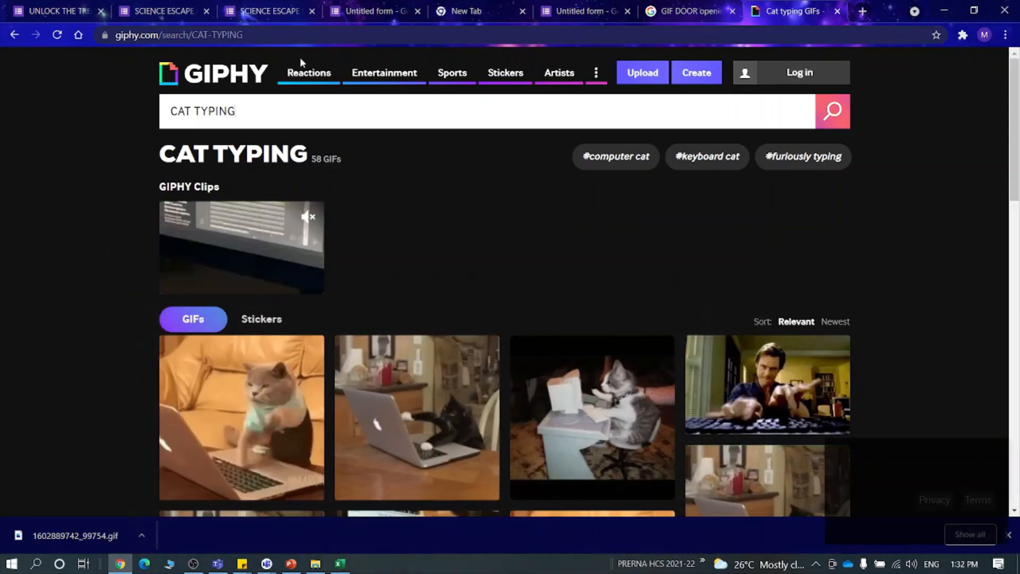
- Open the GIF of the black cat typing on a laptop and copy its GIF link from the share options
{"action": "double_click", "coordinate": [284, 108]}
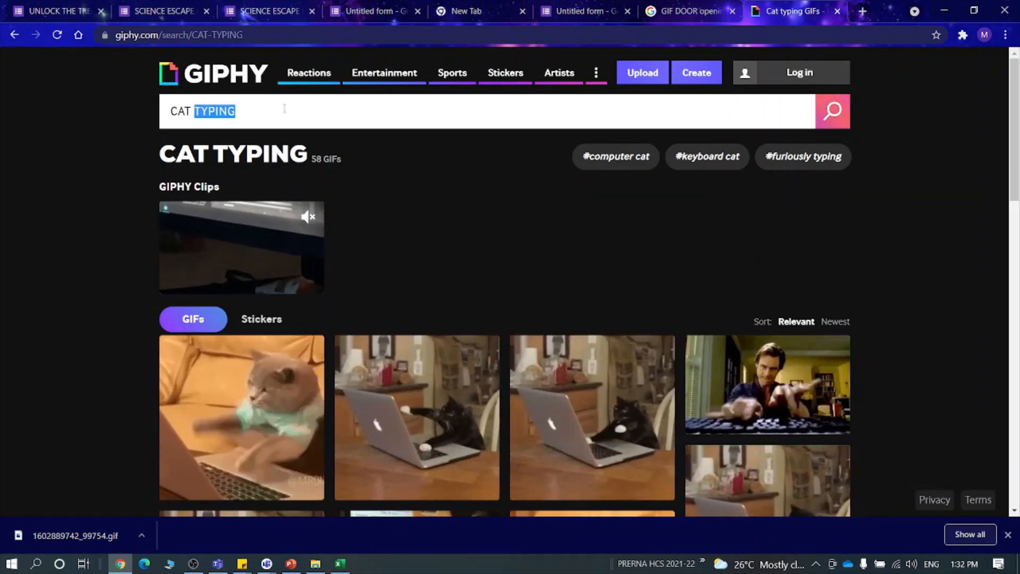
{"action": "left_click", "coordinate": [417, 404]}
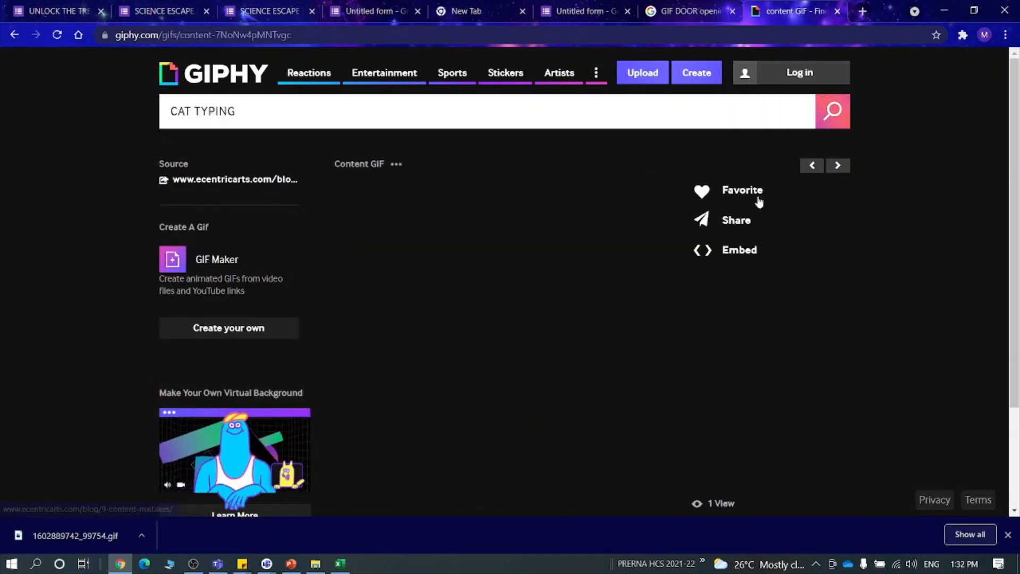
{"action": "left_click", "coordinate": [737, 221]}
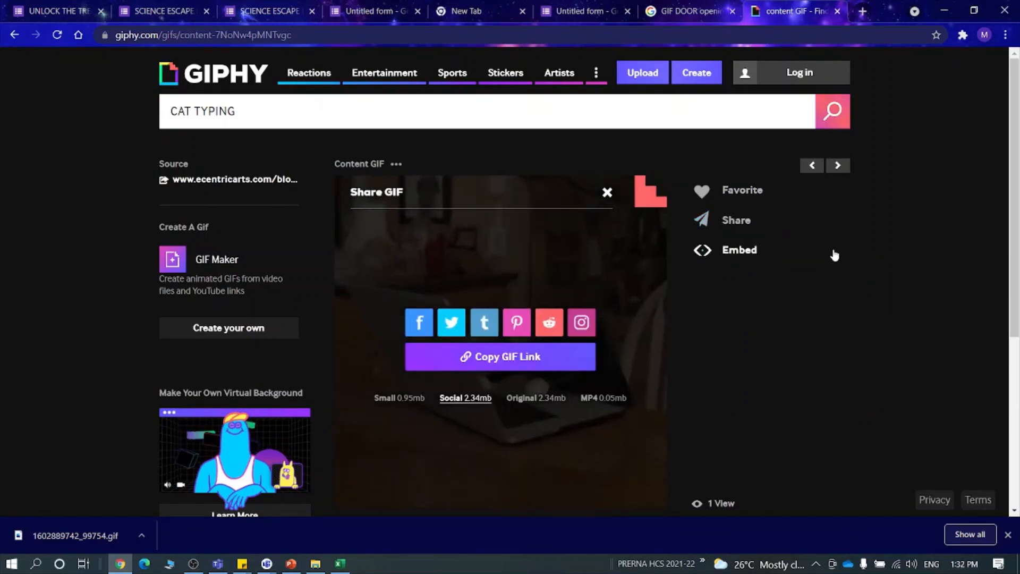
{"action": "left_click", "coordinate": [484, 357]}
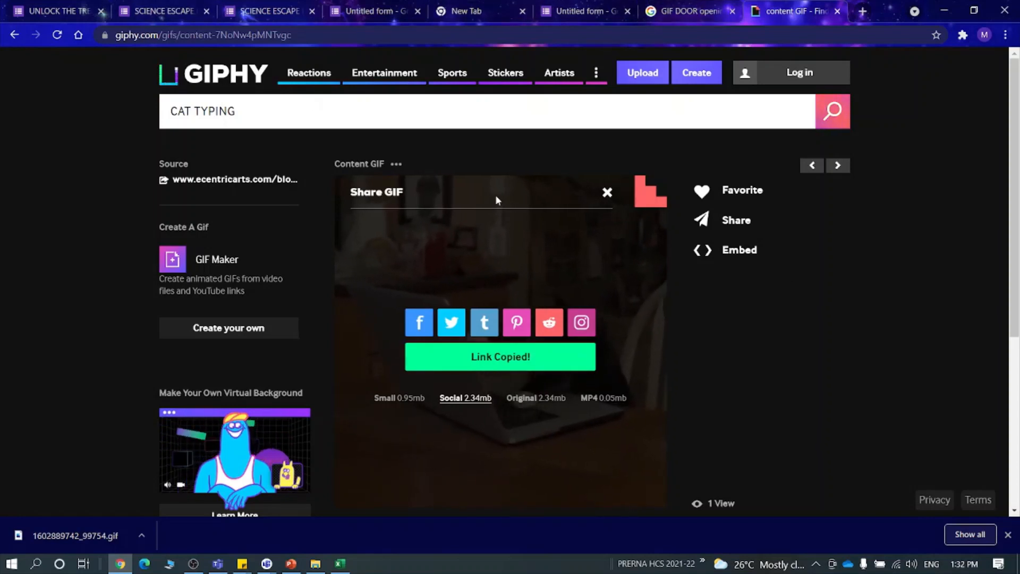
{"action": "right_click", "coordinate": [472, 235]}
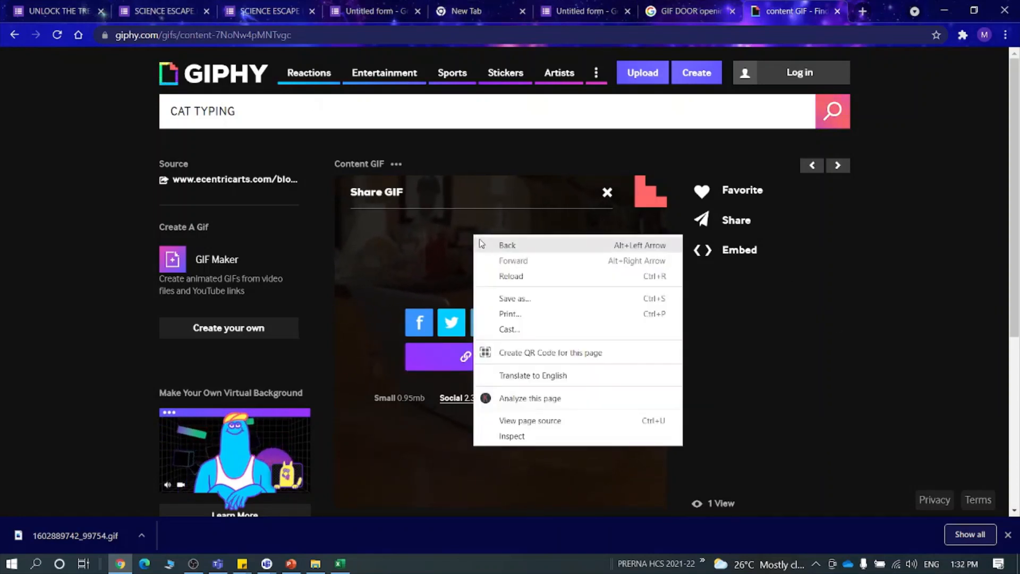
{"action": "left_click", "coordinate": [822, 313]}
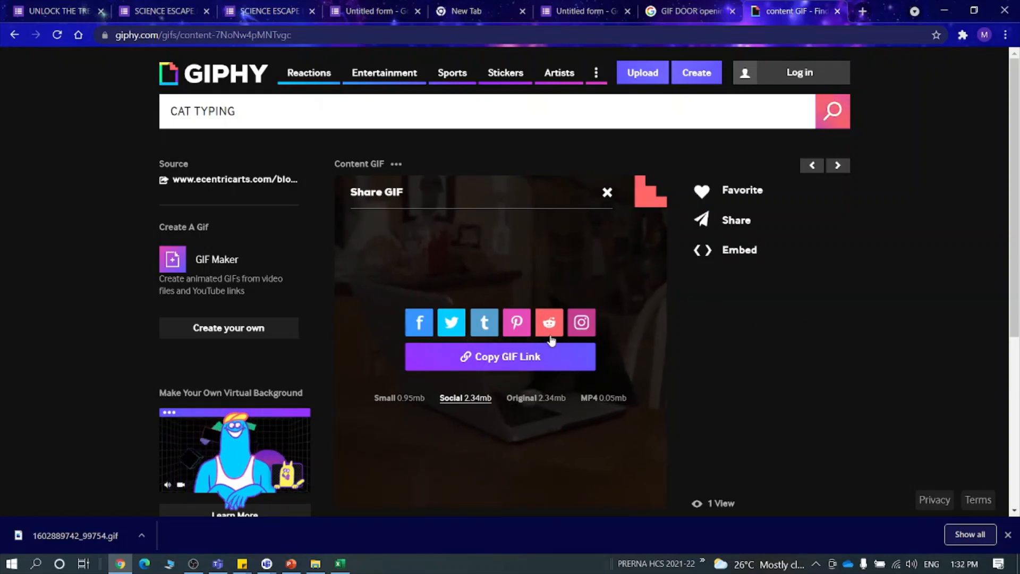
- Add a new question to the untitled Google Form and insert the copied GIPHY cat GIF into it by URL
{"action": "left_click", "coordinate": [688, 11]}
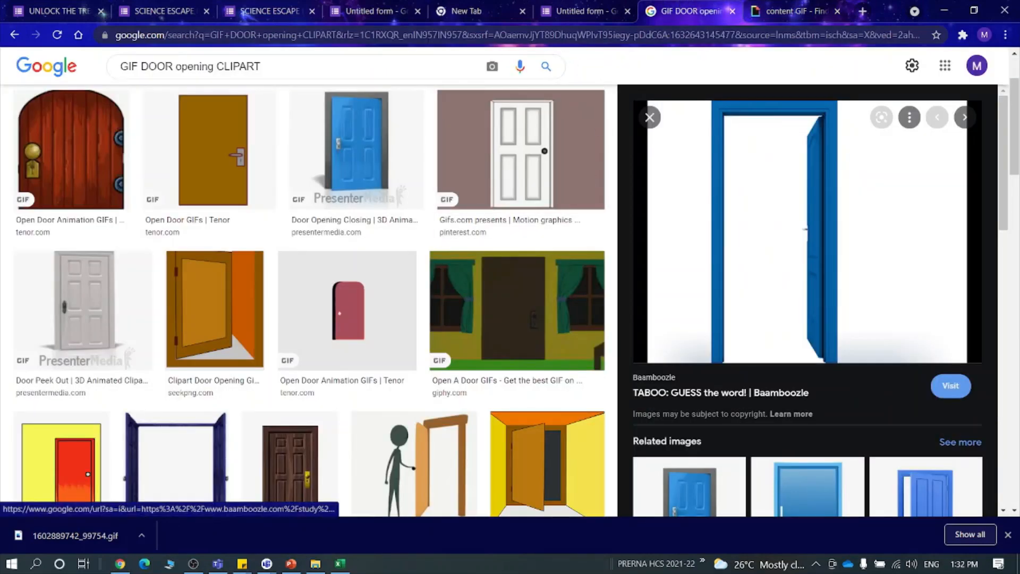
{"action": "left_click", "coordinate": [590, 12]}
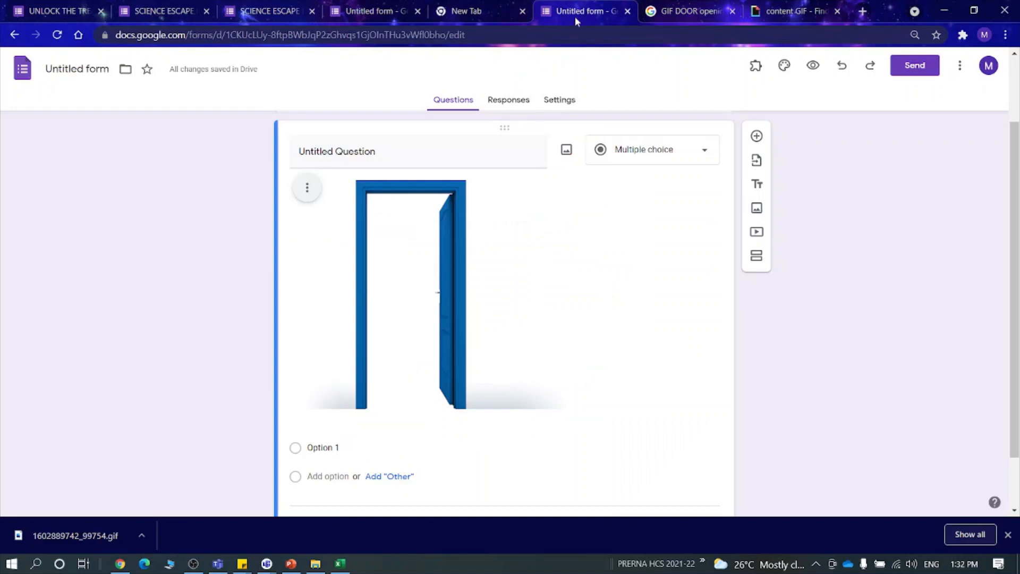
{"action": "left_click", "coordinate": [757, 137]}
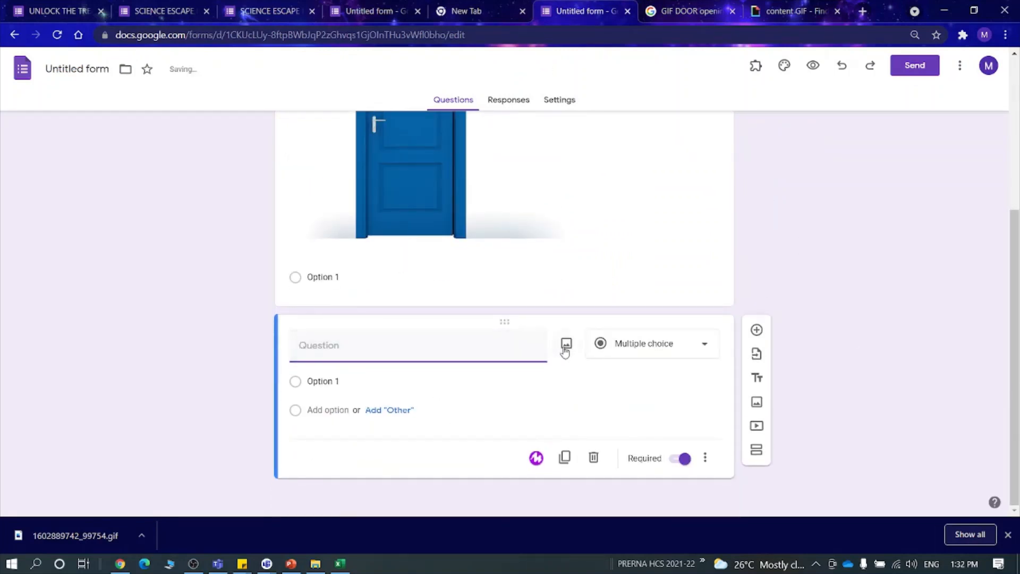
{"action": "left_click", "coordinate": [565, 347]}
{"action": "left_click", "coordinate": [338, 147]}
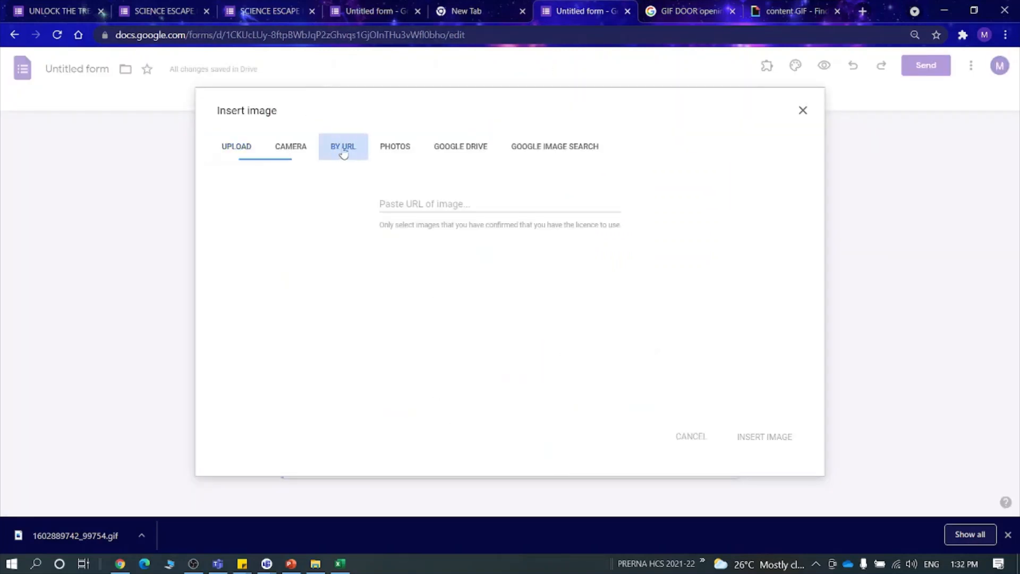
{"action": "left_click", "coordinate": [414, 202]}
{"action": "key", "text": "ctrl+v"}
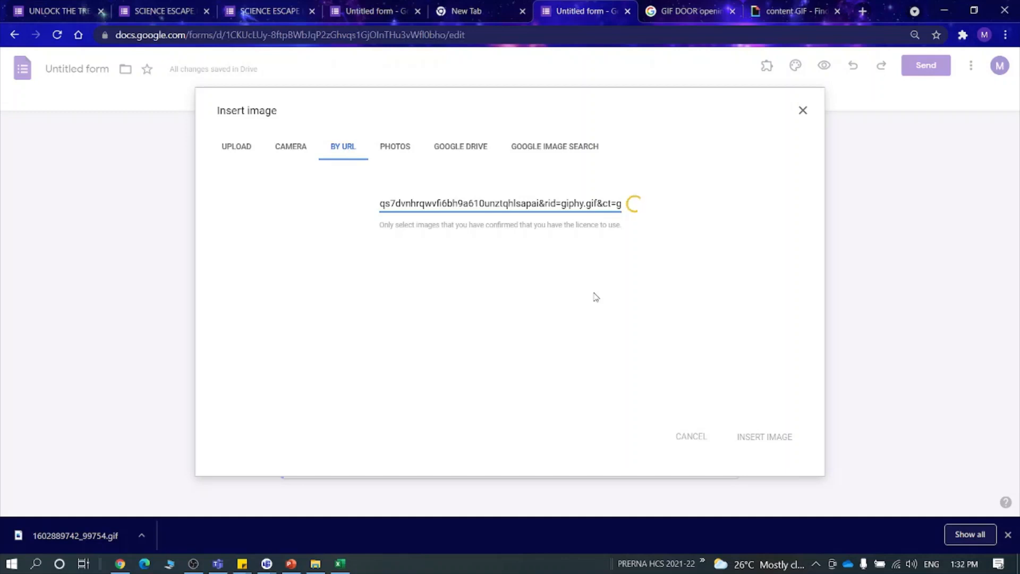
{"action": "left_click", "coordinate": [772, 440]}
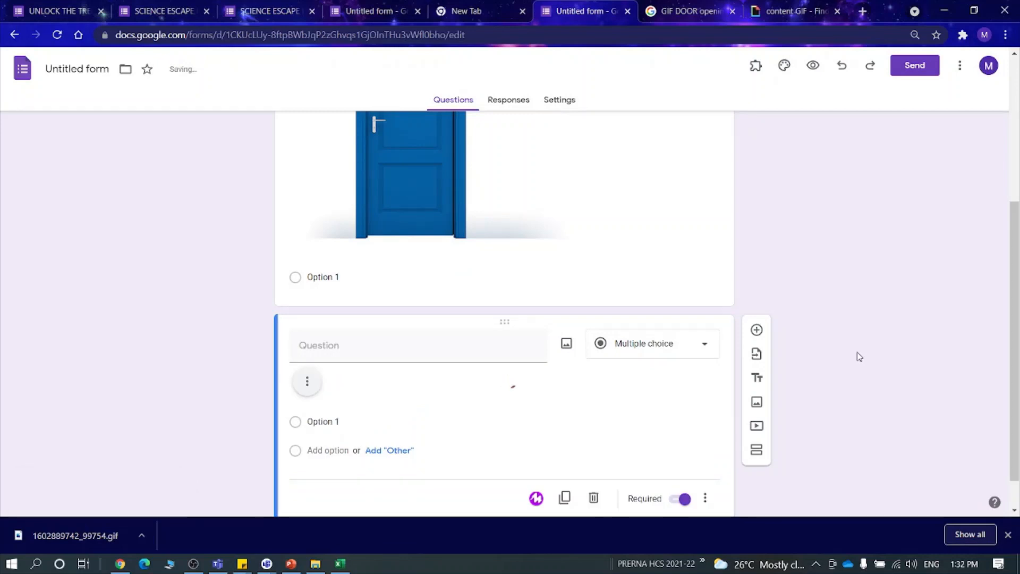
- Shrink the cat typing GIF in the new question to roughly two-thirds of its width, keeping its proportions
{"action": "scroll", "coordinate": [856, 352], "scroll_direction": "down", "scroll_amount": 4}
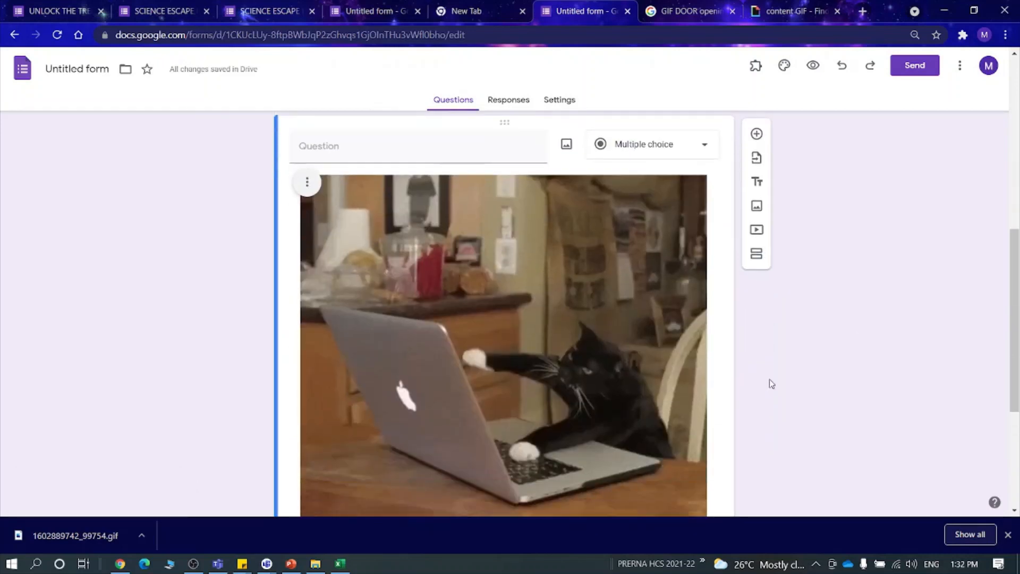
{"action": "left_click", "coordinate": [587, 262]}
{"action": "left_click_drag", "start_coordinate": [707, 175], "coordinate": [424, 314]}
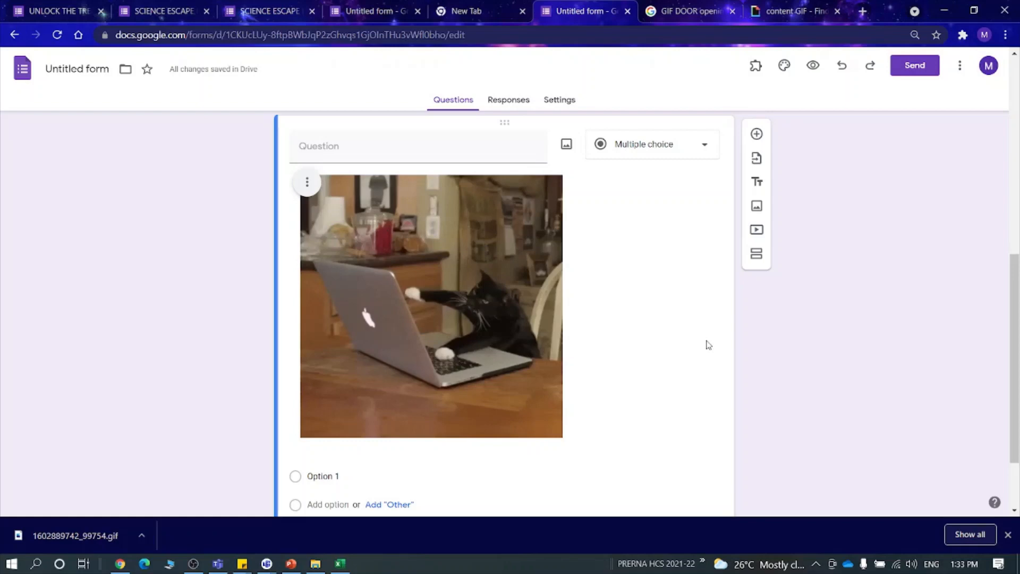
- Switch to the PowerPoint presentation, bring up the Teams meeting window, and mute all attendees
{"action": "left_click", "coordinate": [291, 567]}
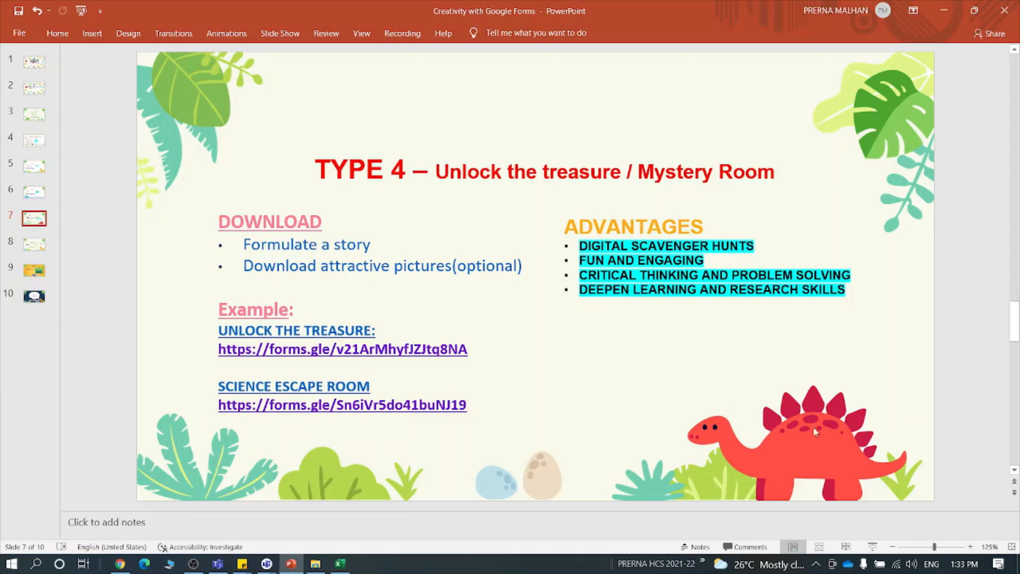
{"action": "left_click", "coordinate": [938, 495]}
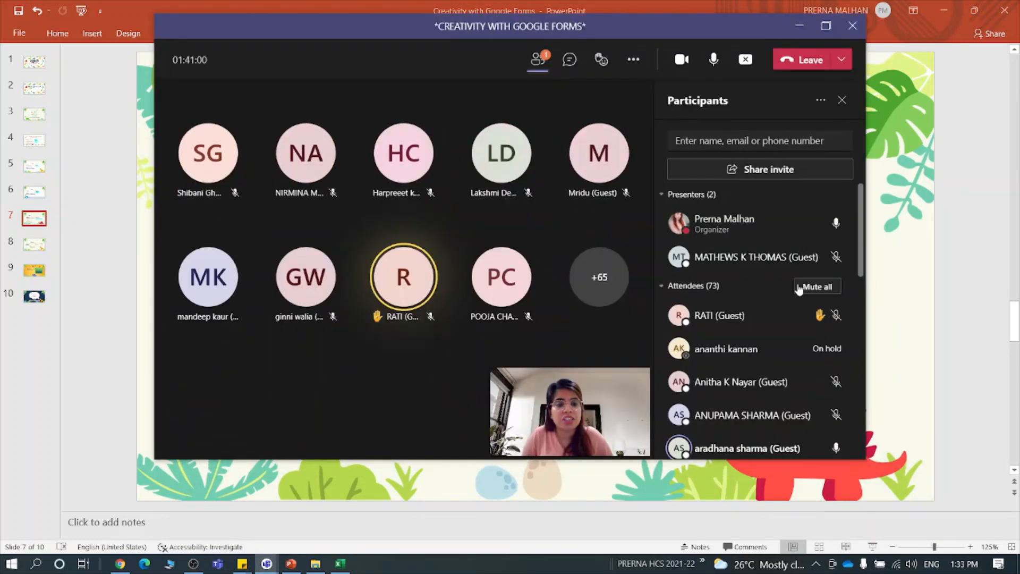
{"action": "left_click", "coordinate": [801, 288]}
{"action": "left_click", "coordinate": [590, 266]}
- Minimize the Teams meeting window and advance the PowerPoint presentation to the closing "That's all !" slide
{"action": "left_click", "coordinate": [799, 25]}
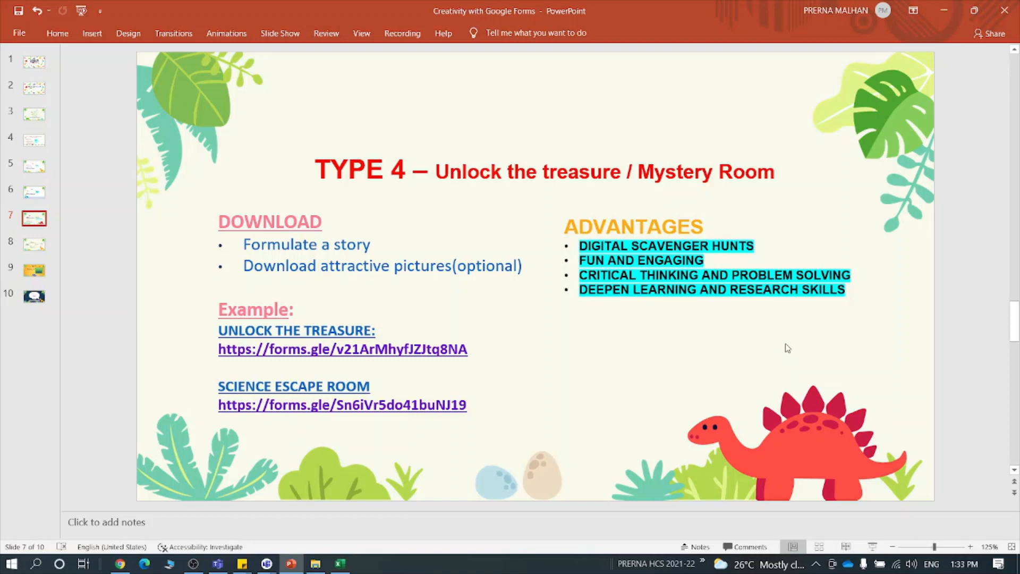
{"action": "scroll", "coordinate": [787, 348], "scroll_direction": "down", "scroll_amount": 1}
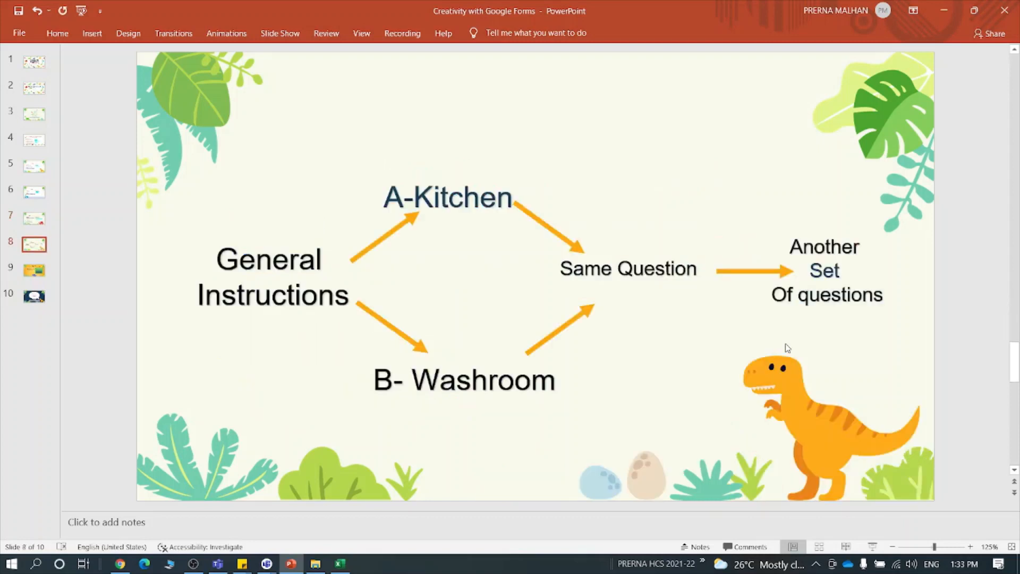
{"action": "scroll", "coordinate": [787, 348], "scroll_direction": "down", "scroll_amount": 1}
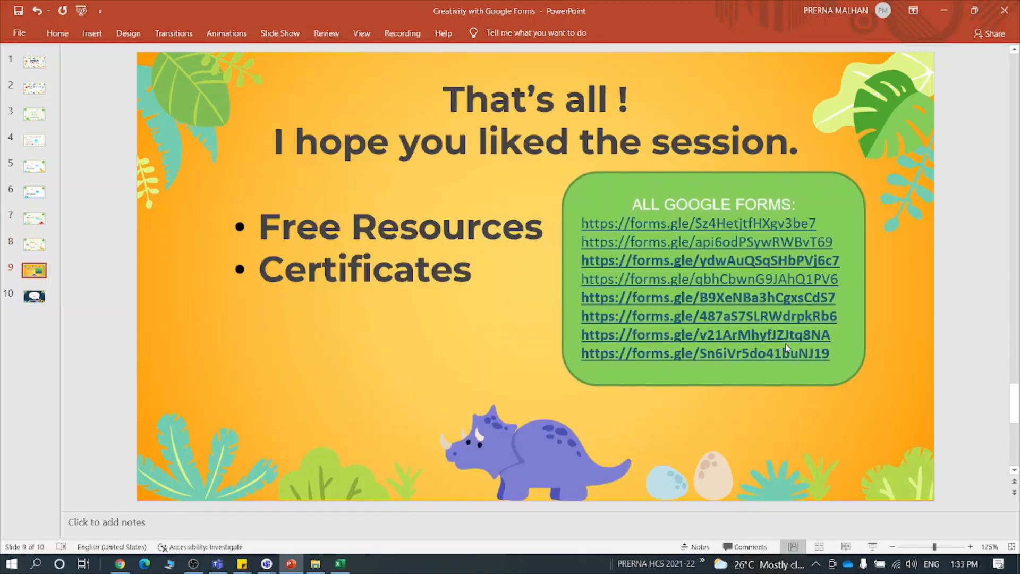